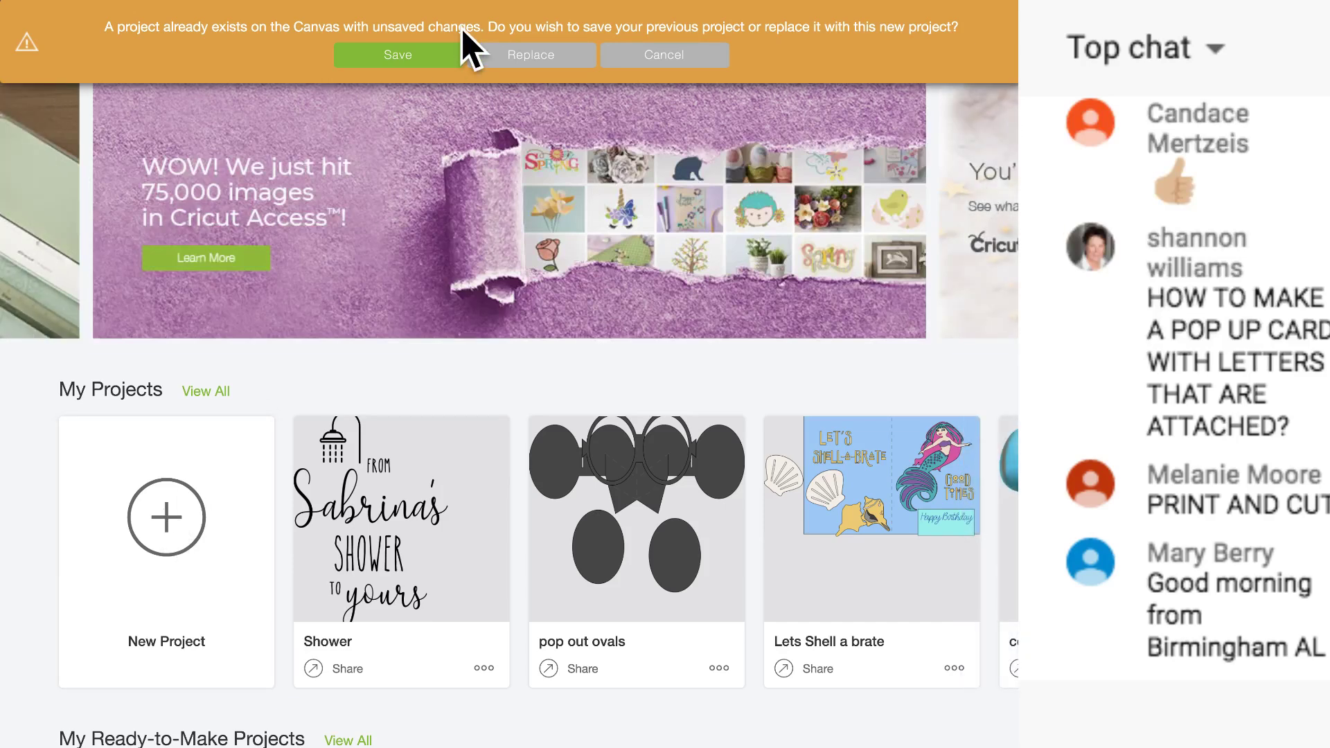
# - Replace the unsaved project with a new one and add the text "Split" to the blank canvas
pyautogui.click(527, 59)
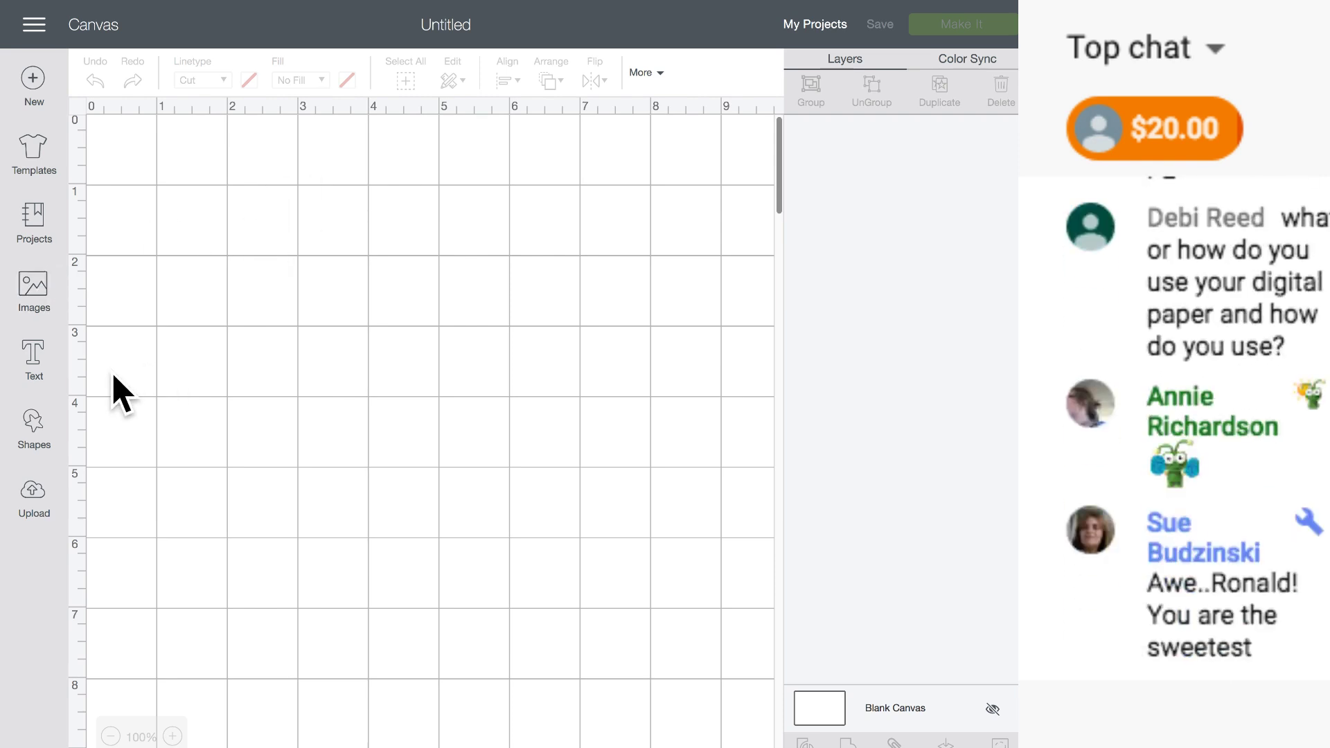
pyautogui.click(40, 433)
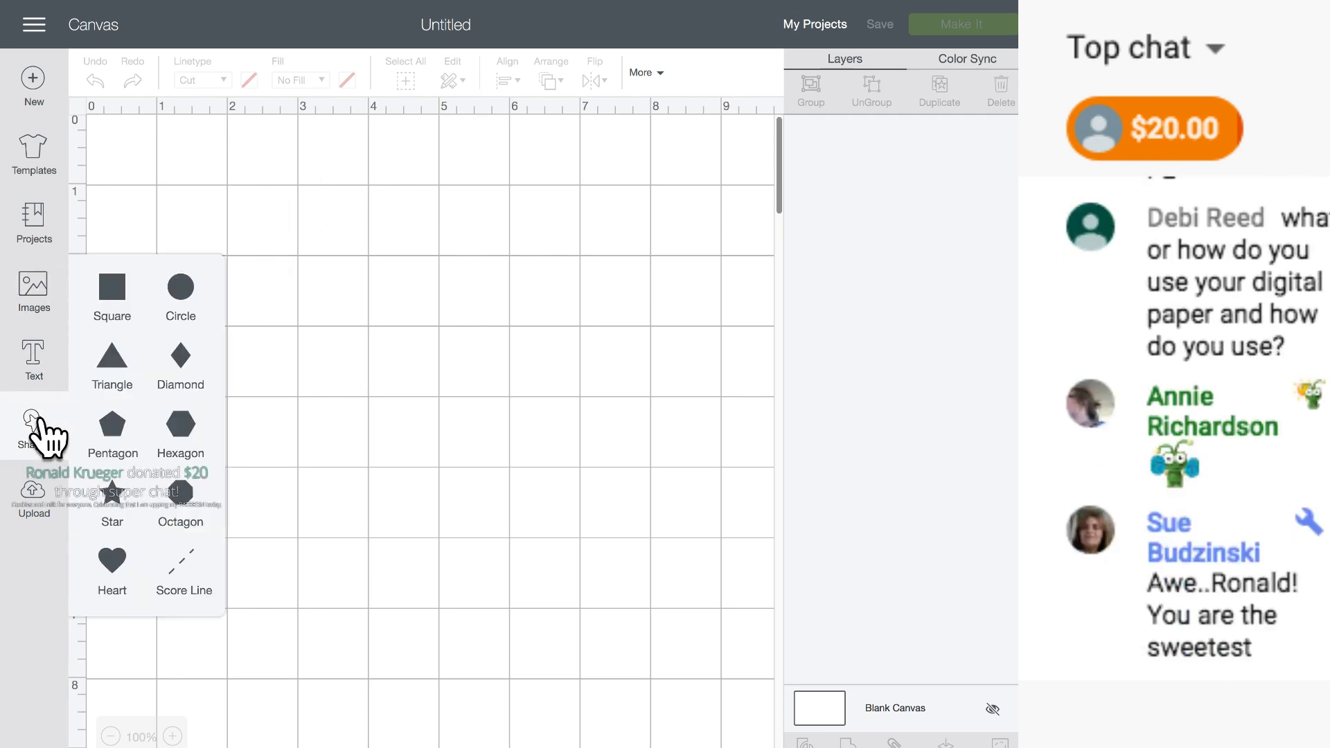
pyautogui.click(343, 232)
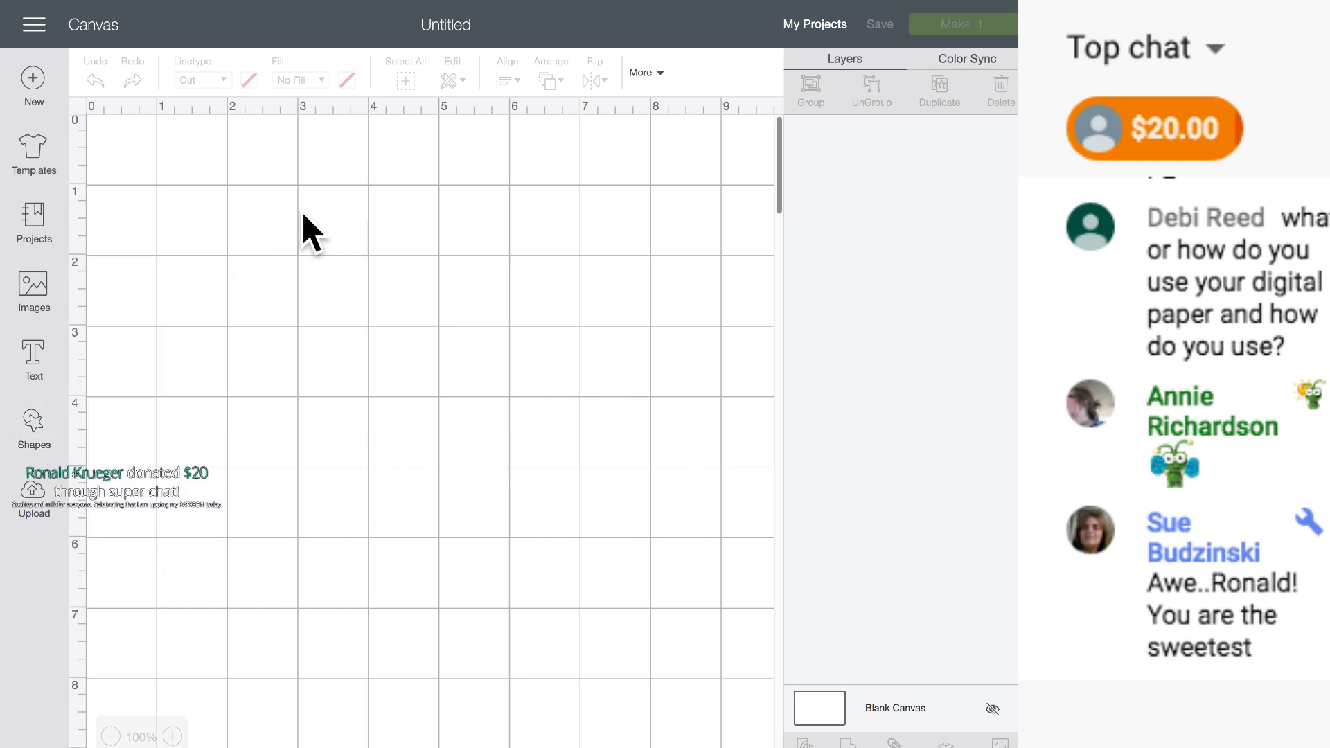
pyautogui.click(35, 356)
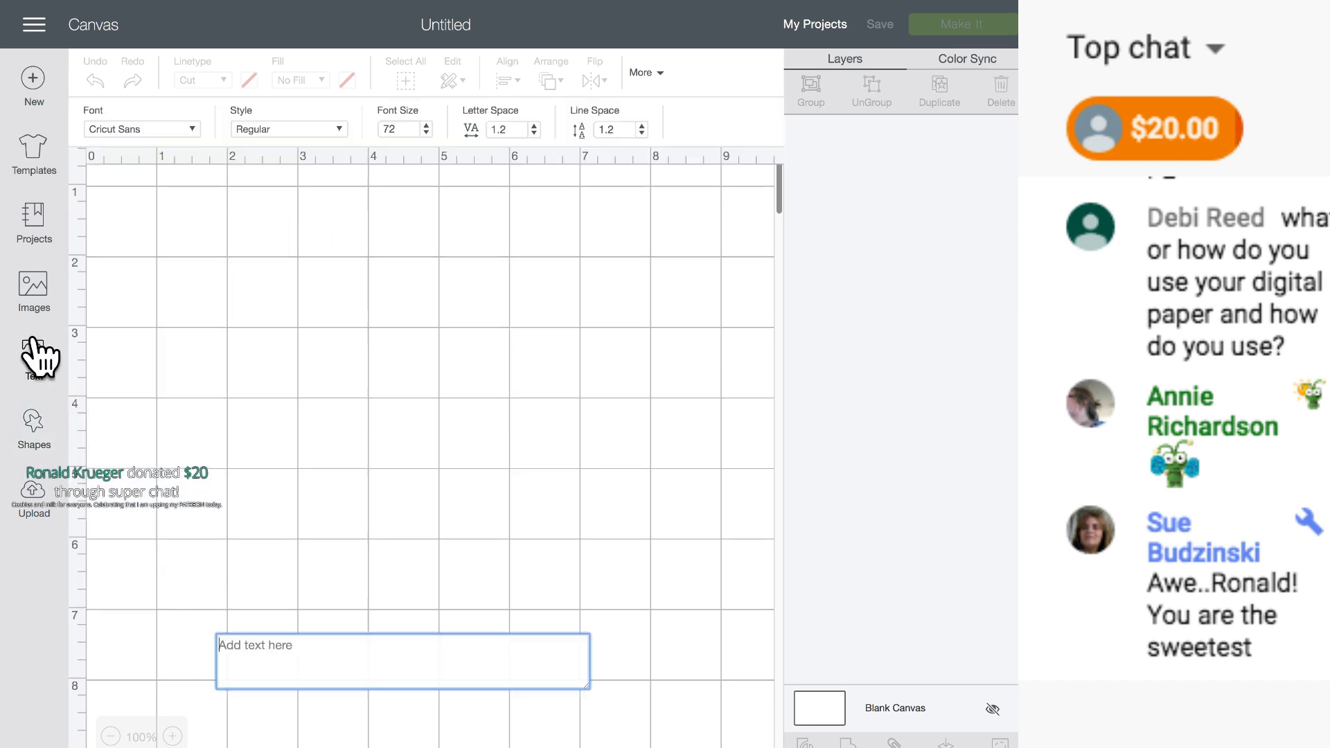
pyautogui.write('Spl')
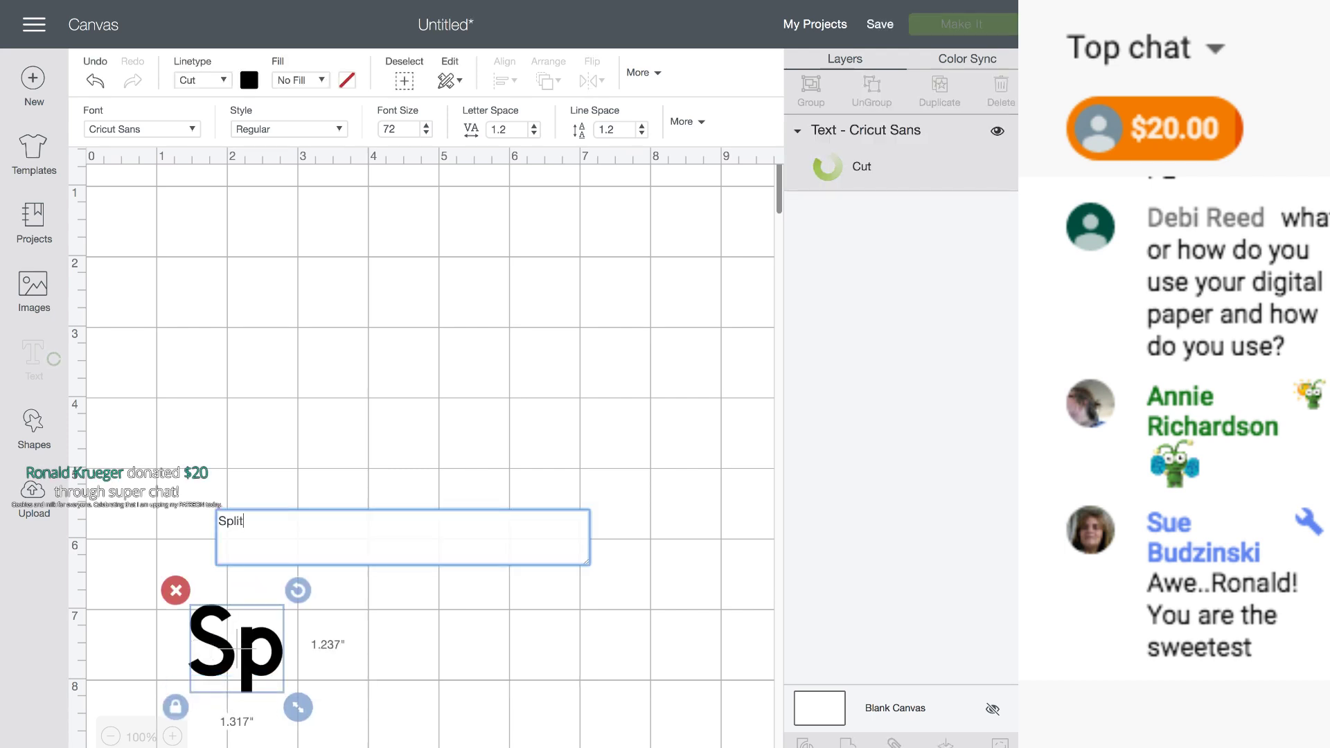
pyautogui.write('it')
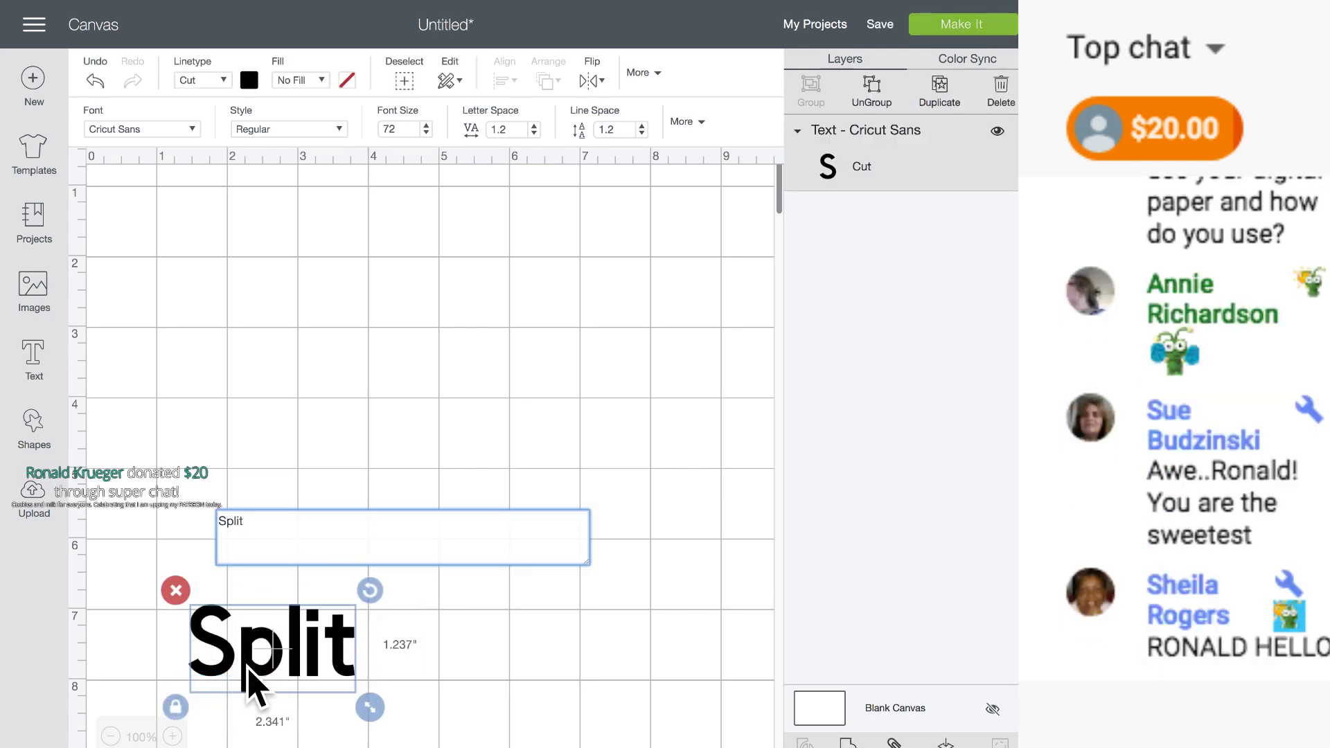
# - Move the "Split" text up to the middle of the canvas and enlarge it to about 5.66 inches wide
pyautogui.click(260, 676)
pyautogui.moveTo(262, 658); pyautogui.dragTo(298, 371)
pyautogui.moveTo(402, 428); pyautogui.dragTo(635, 701)
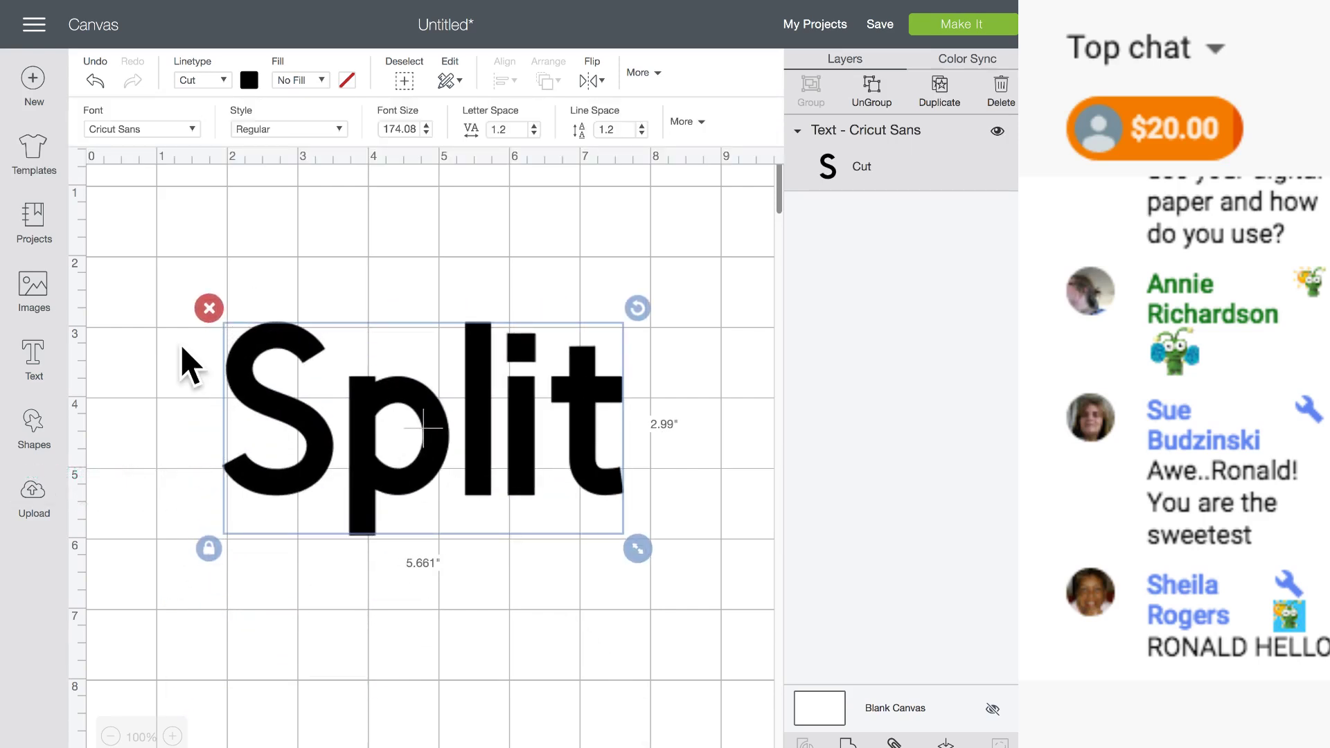
# - Change the text's font to DJ Flirt, enlarge it to about 6.78 inches wide and shift it slightly up
pyautogui.click(142, 129)
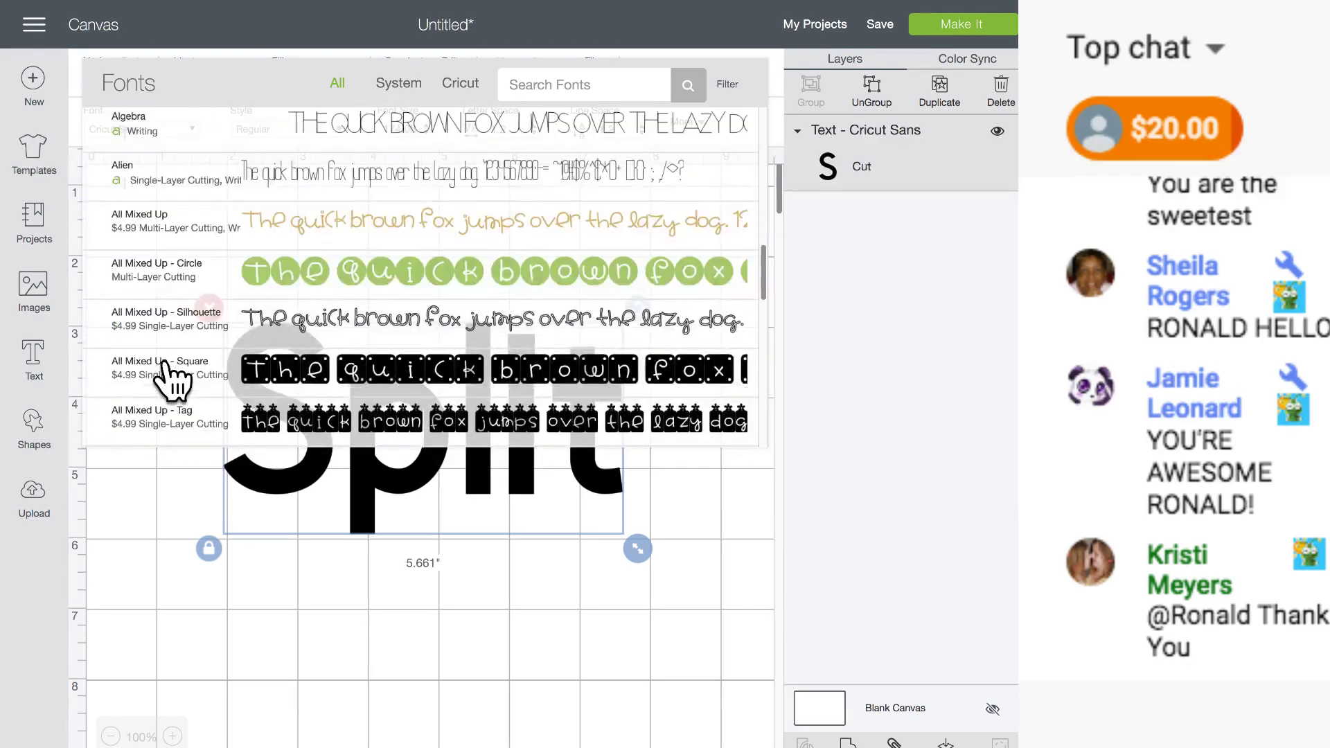
pyautogui.scroll(-10, 180, 346)
pyautogui.scroll(-5, 198, 303)
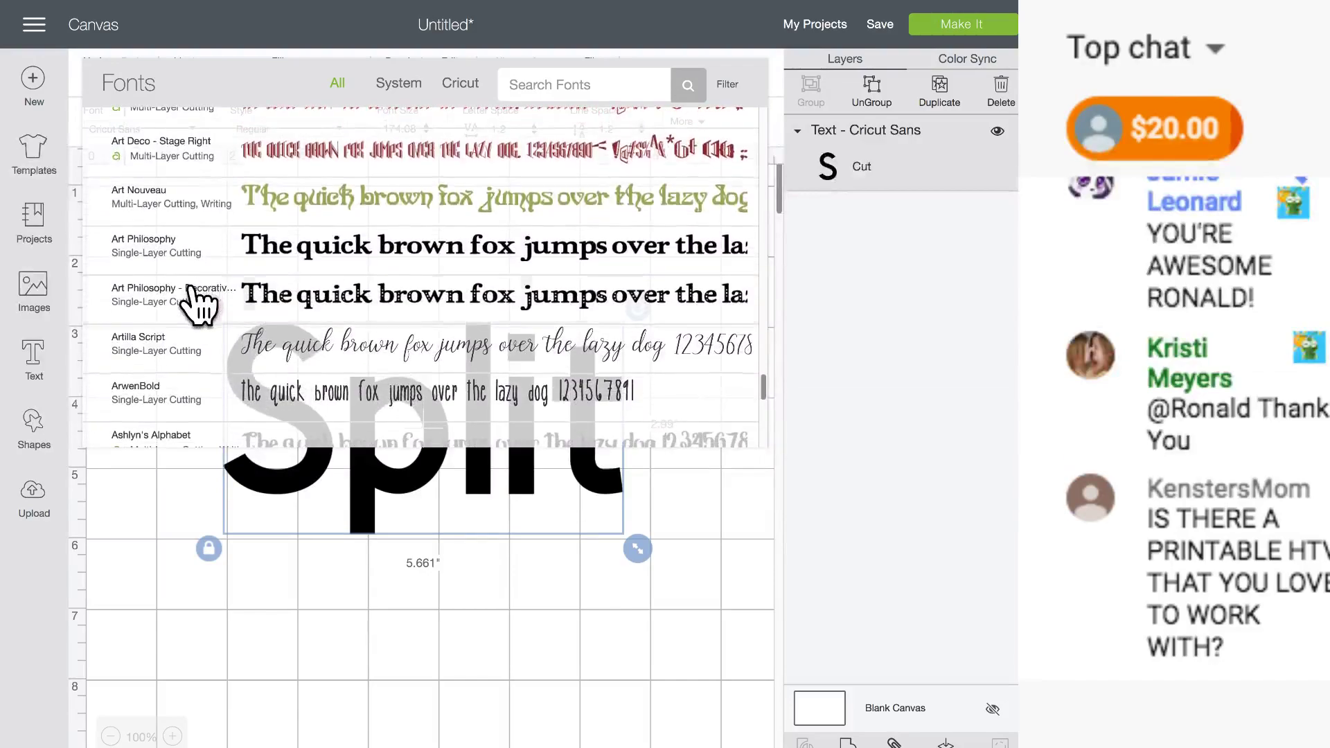
pyautogui.scroll(-5, 197, 303)
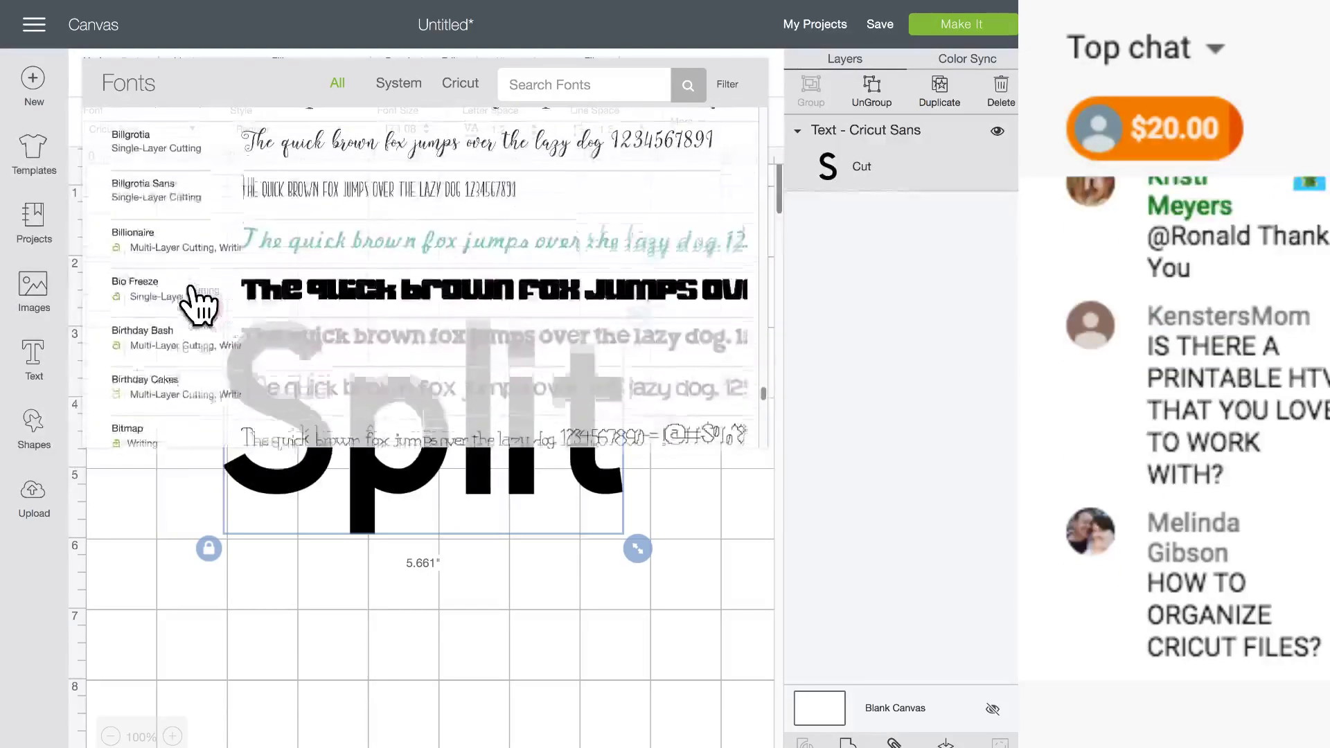
pyautogui.scroll(-3, 197, 303)
pyautogui.scroll(-1, 198, 303)
pyautogui.scroll(3, 197, 303)
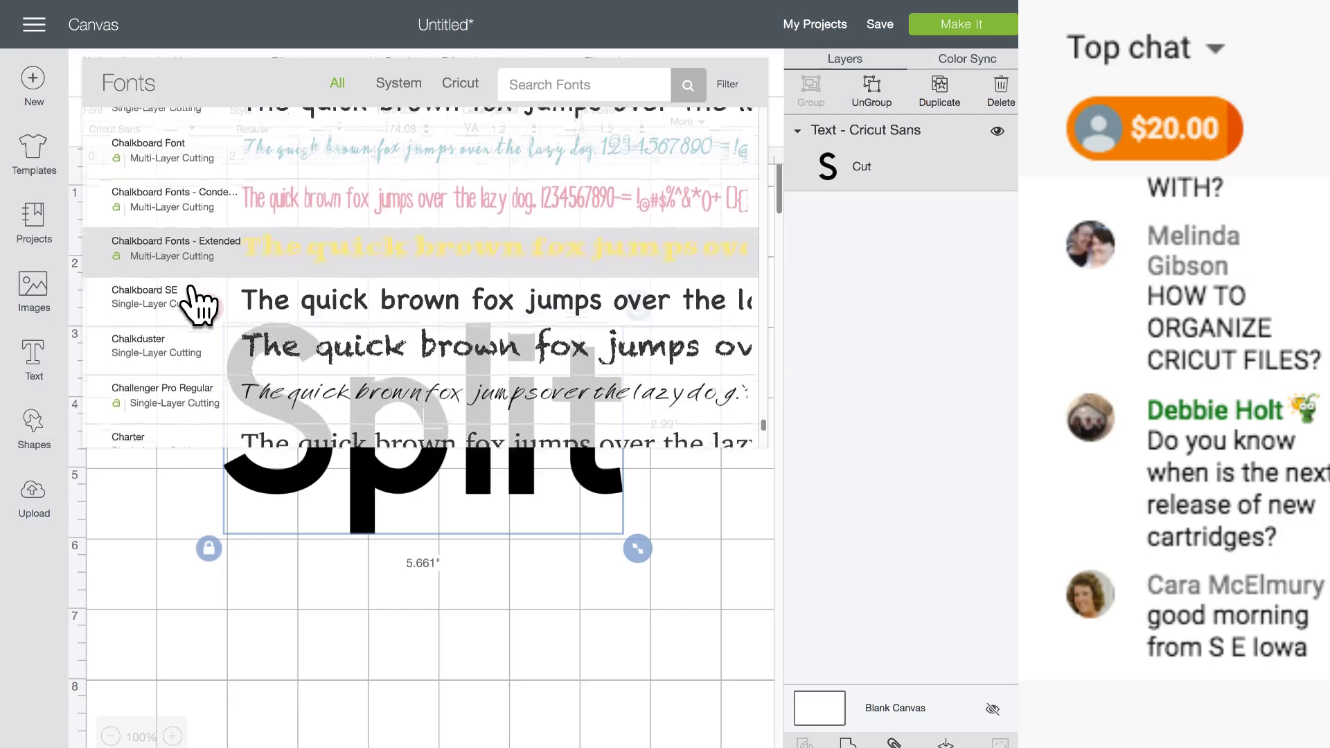
pyautogui.scroll(-3, 197, 303)
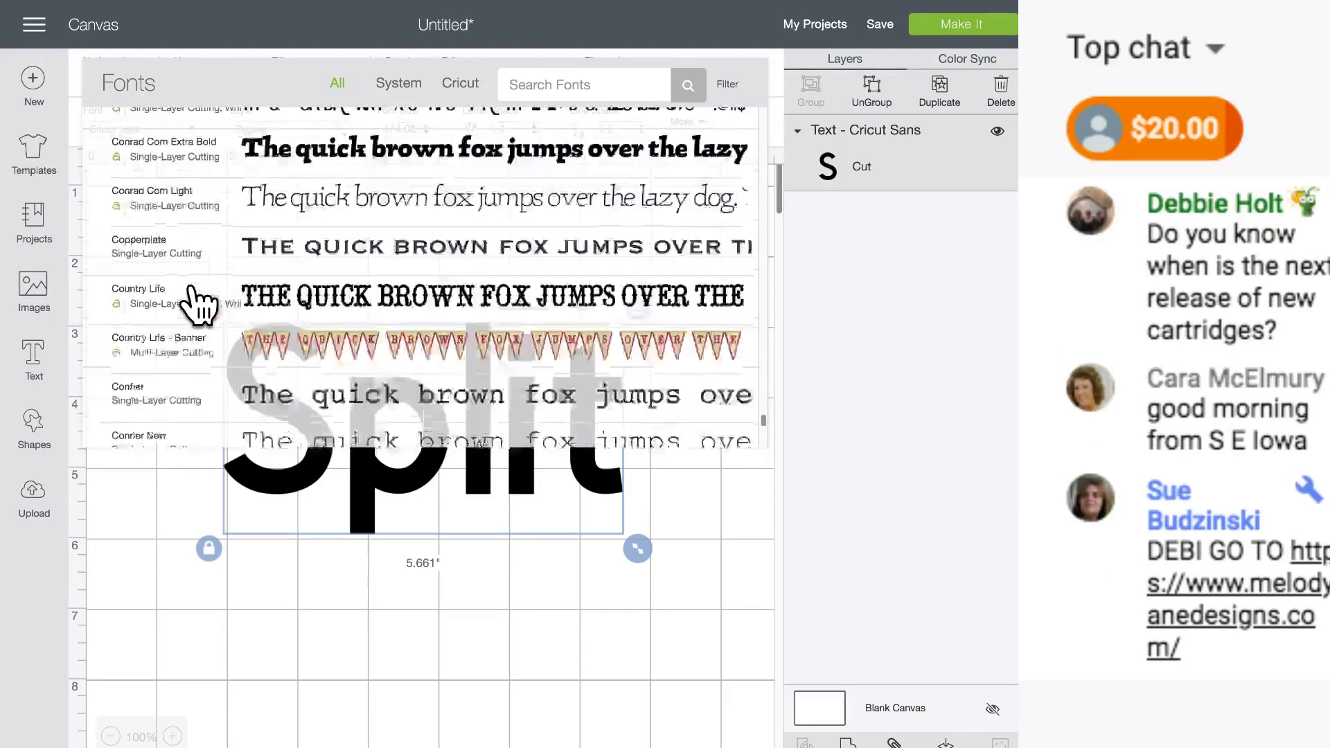
pyautogui.scroll(-1, 201, 303)
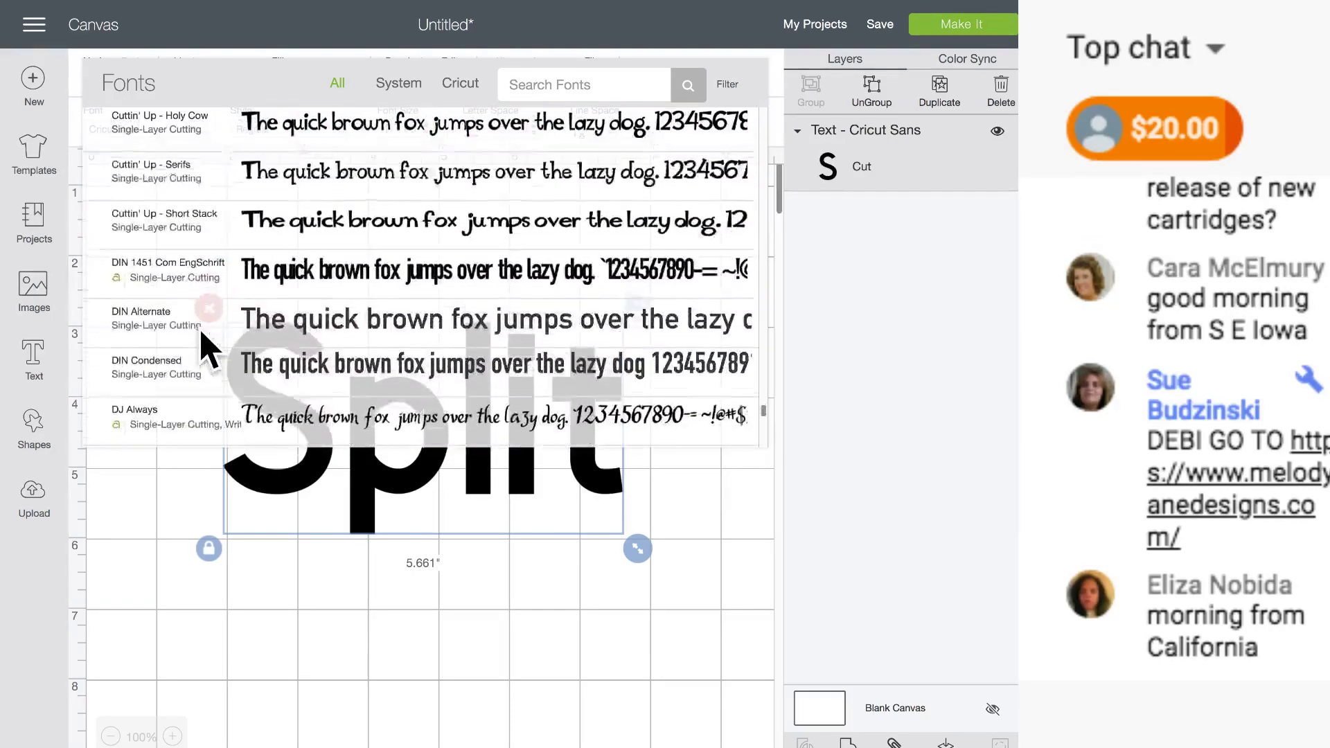
pyautogui.scroll(2, 202, 339)
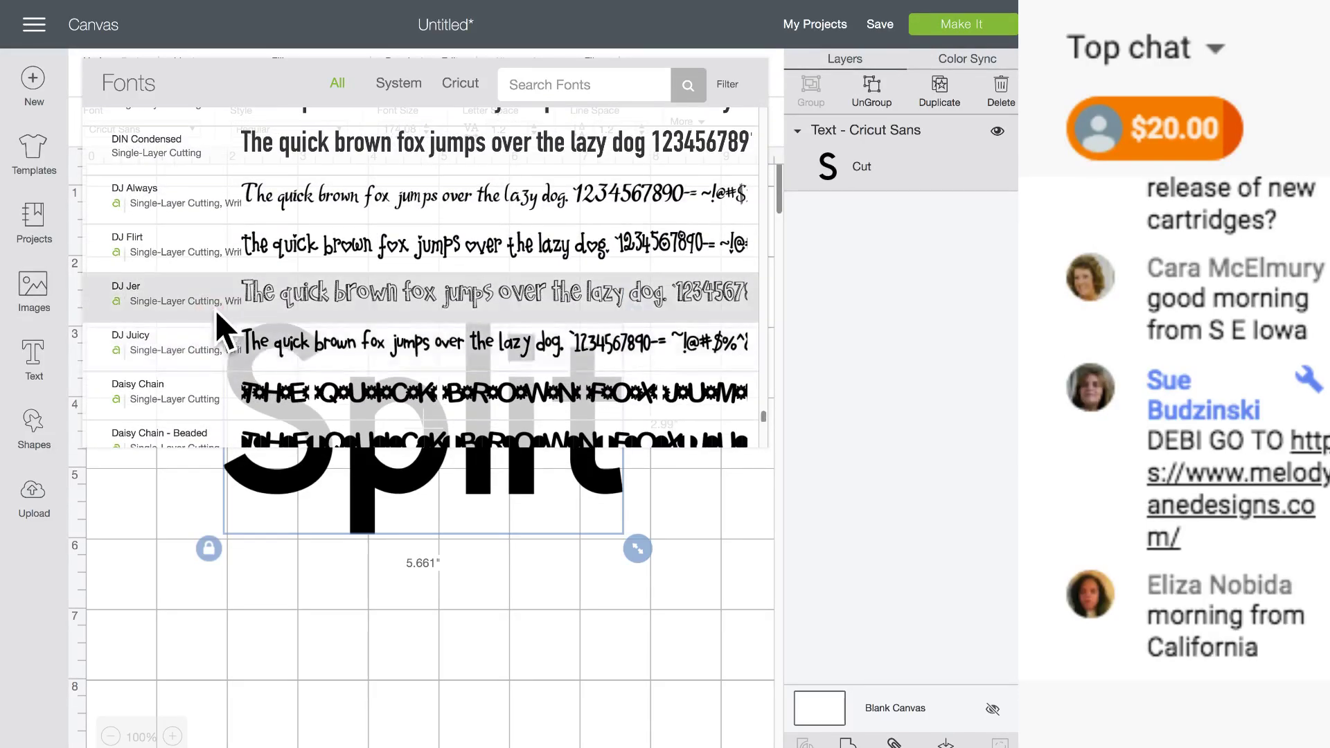
pyautogui.click(288, 260)
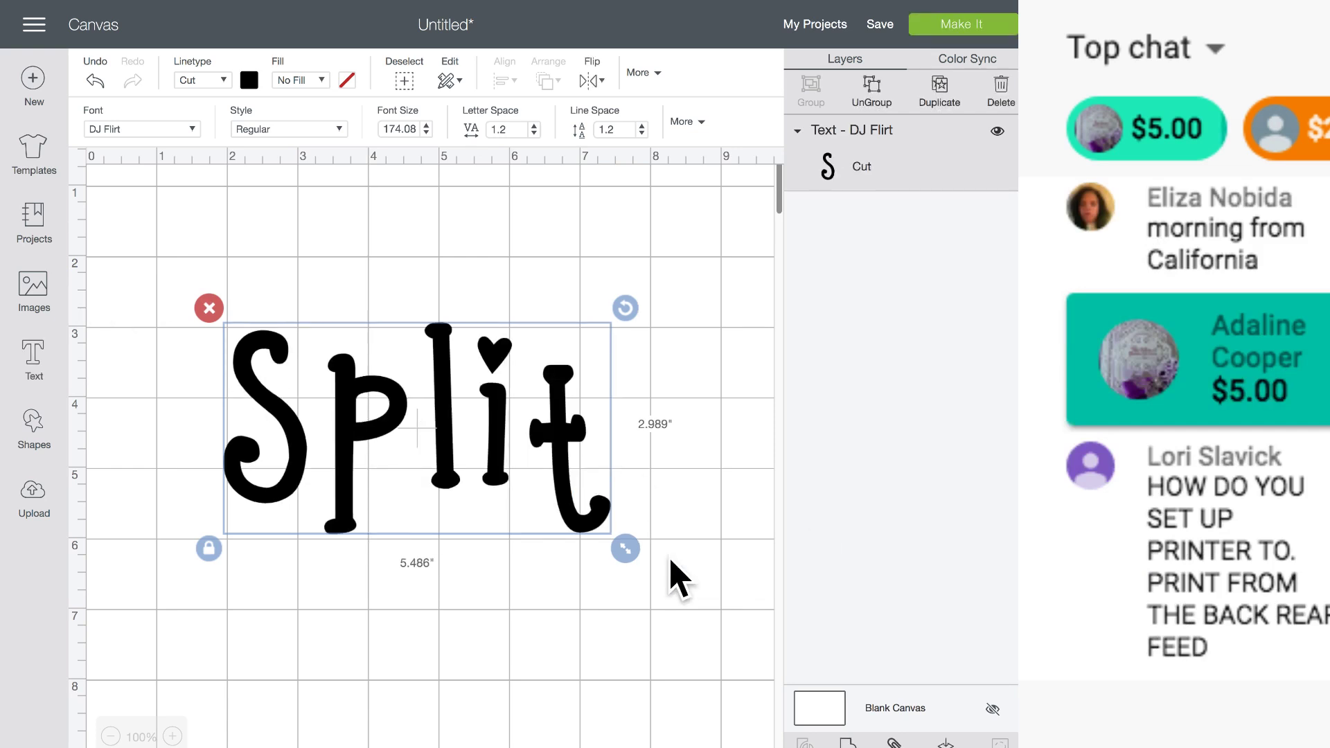
pyautogui.moveTo(626, 548); pyautogui.dragTo(716, 612)
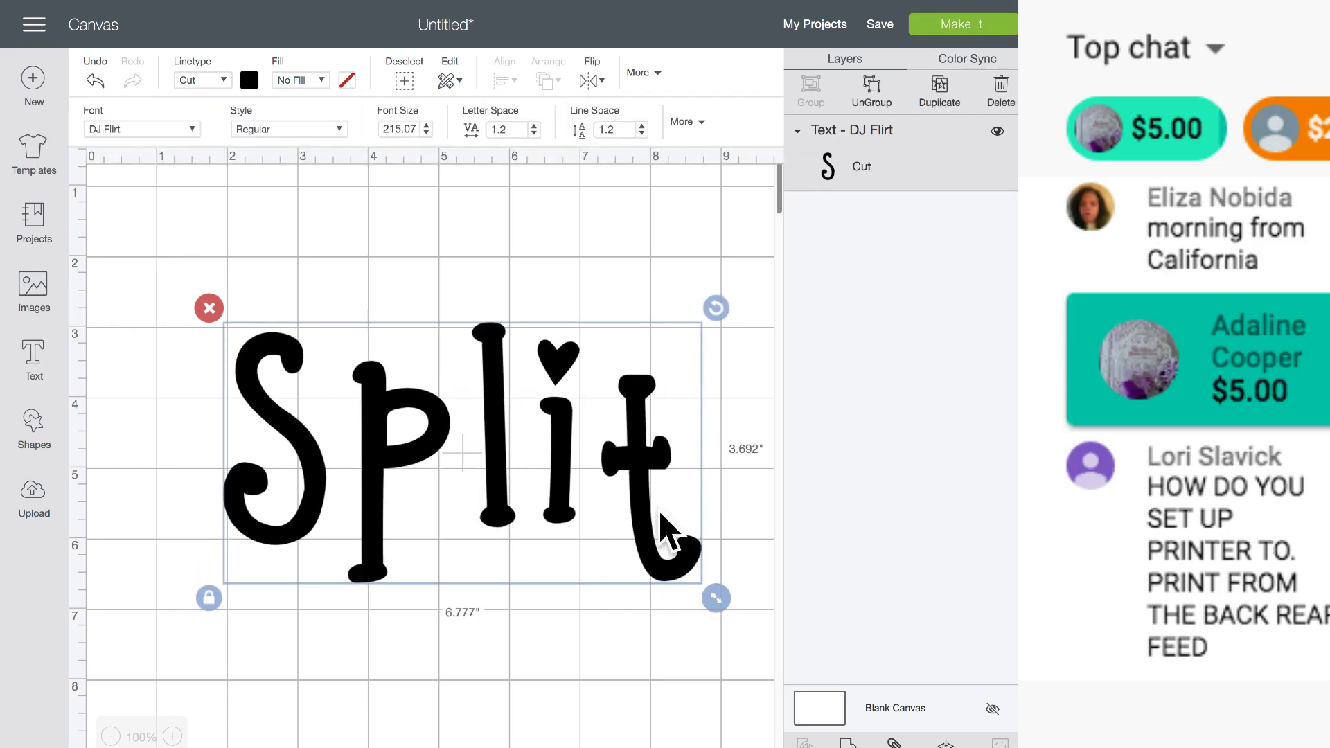
pyautogui.moveTo(668, 534); pyautogui.dragTo(654, 511)
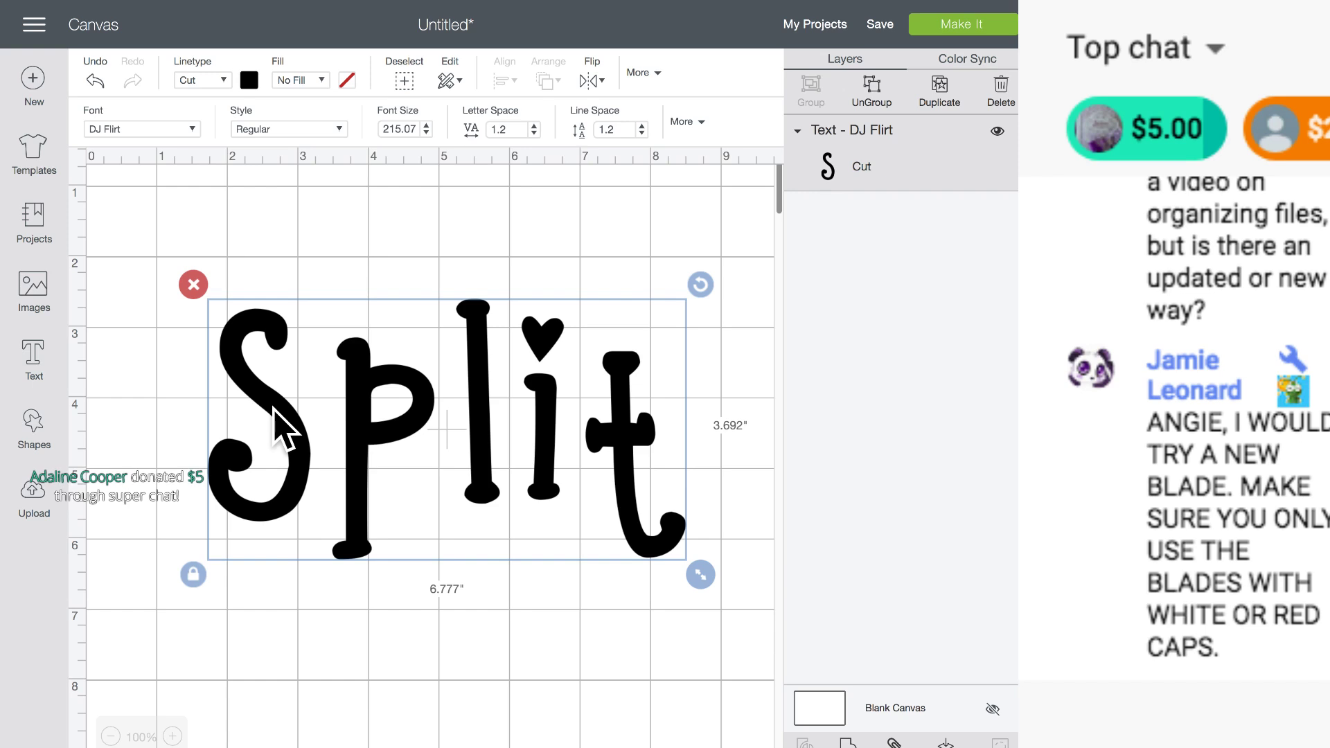
# - Add a square and stretch it, with proportions unlocked, into a thin horizontal bar about 7.28 by 0.21 inches
pyautogui.click(33, 423)
pyautogui.click(114, 290)
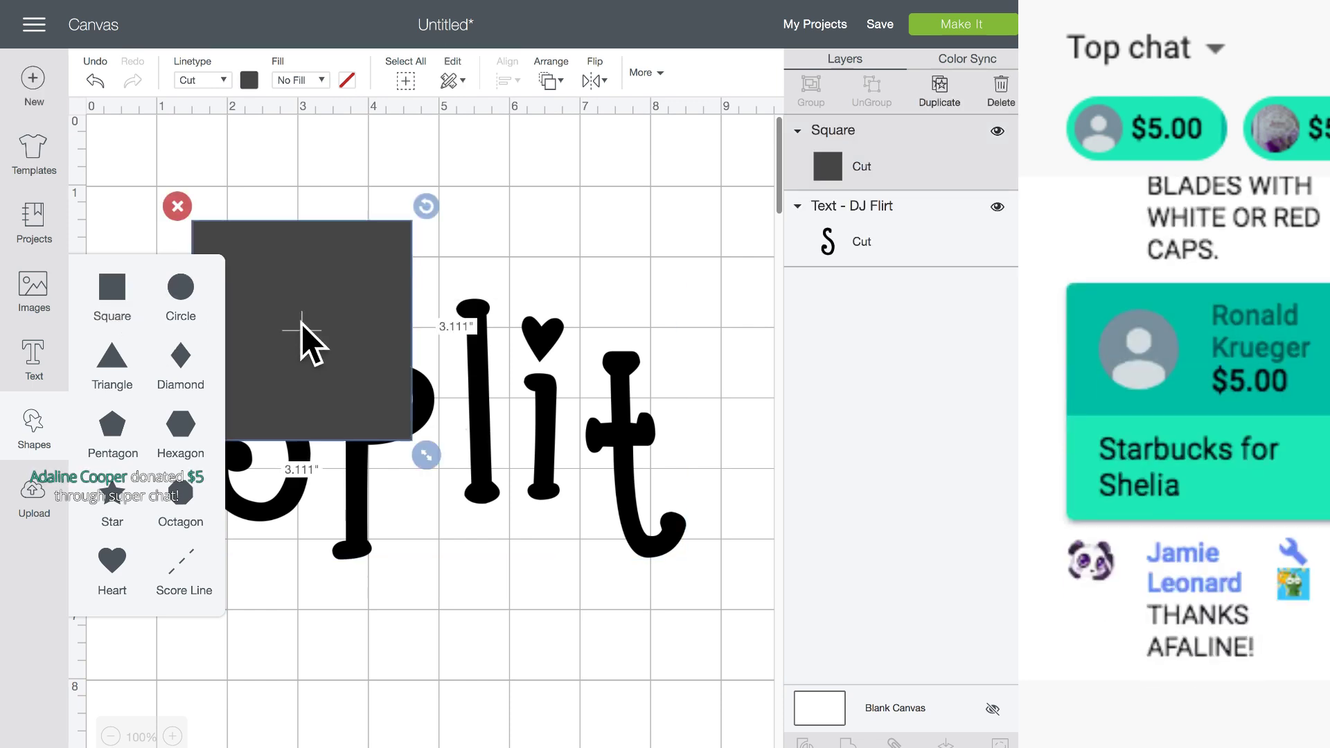
pyautogui.moveTo(306, 311); pyautogui.dragTo(328, 336)
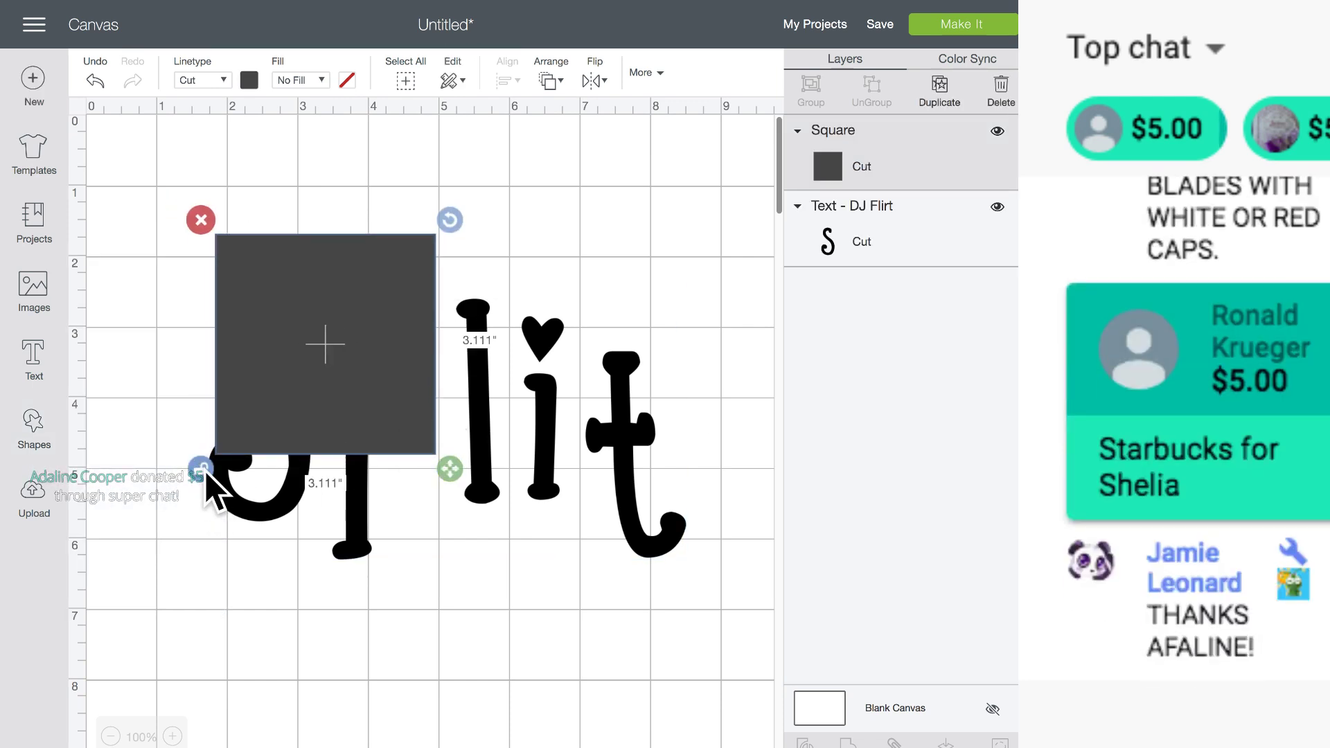
pyautogui.moveTo(451, 469); pyautogui.dragTo(745, 265)
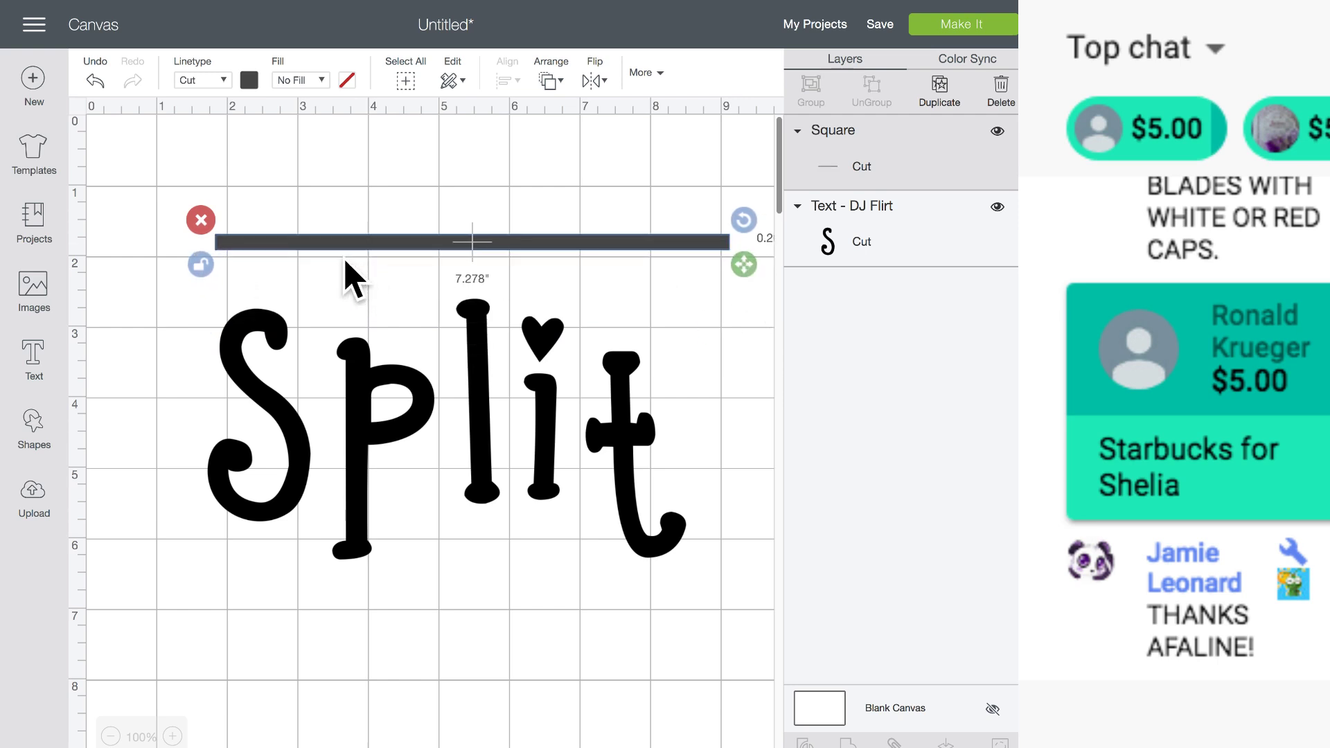
# - Place the thin bar across the lower part of the word "Split" and slice the two shapes
pyautogui.click(38, 440)
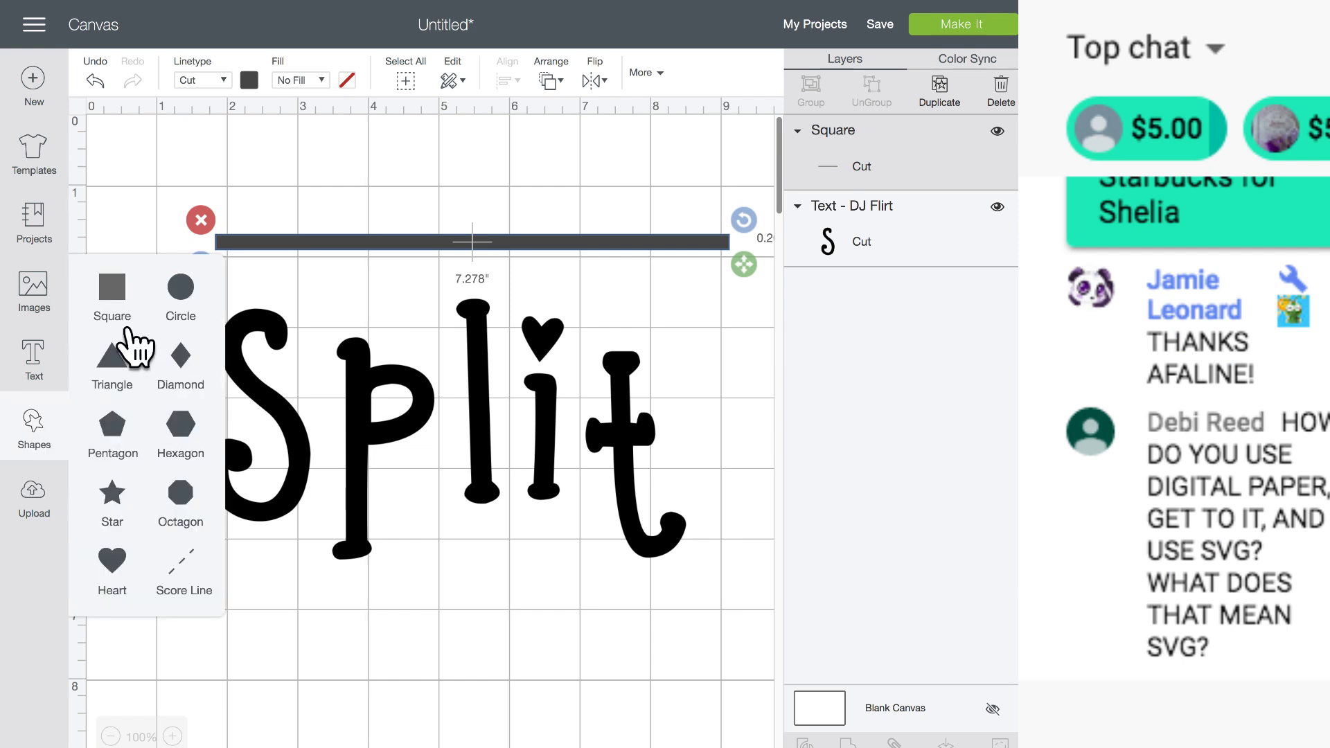
pyautogui.click(309, 244)
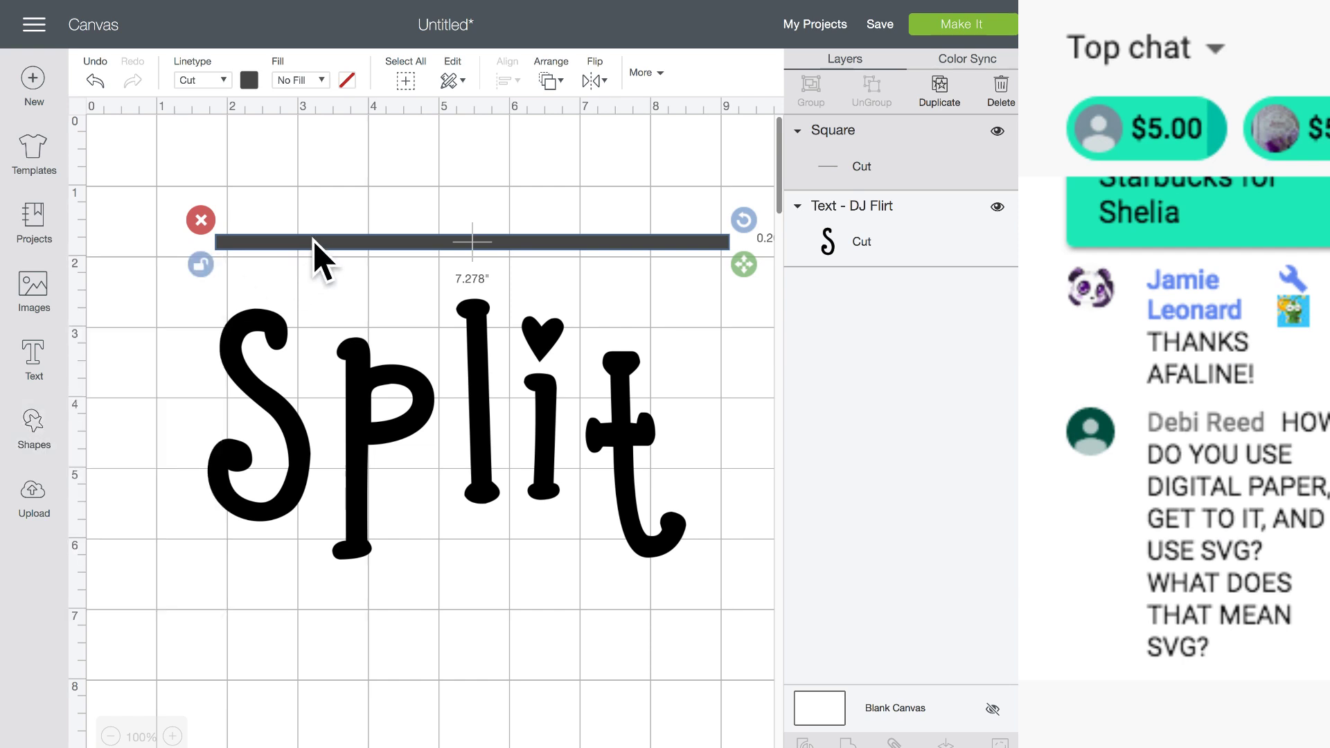
pyautogui.click(206, 262)
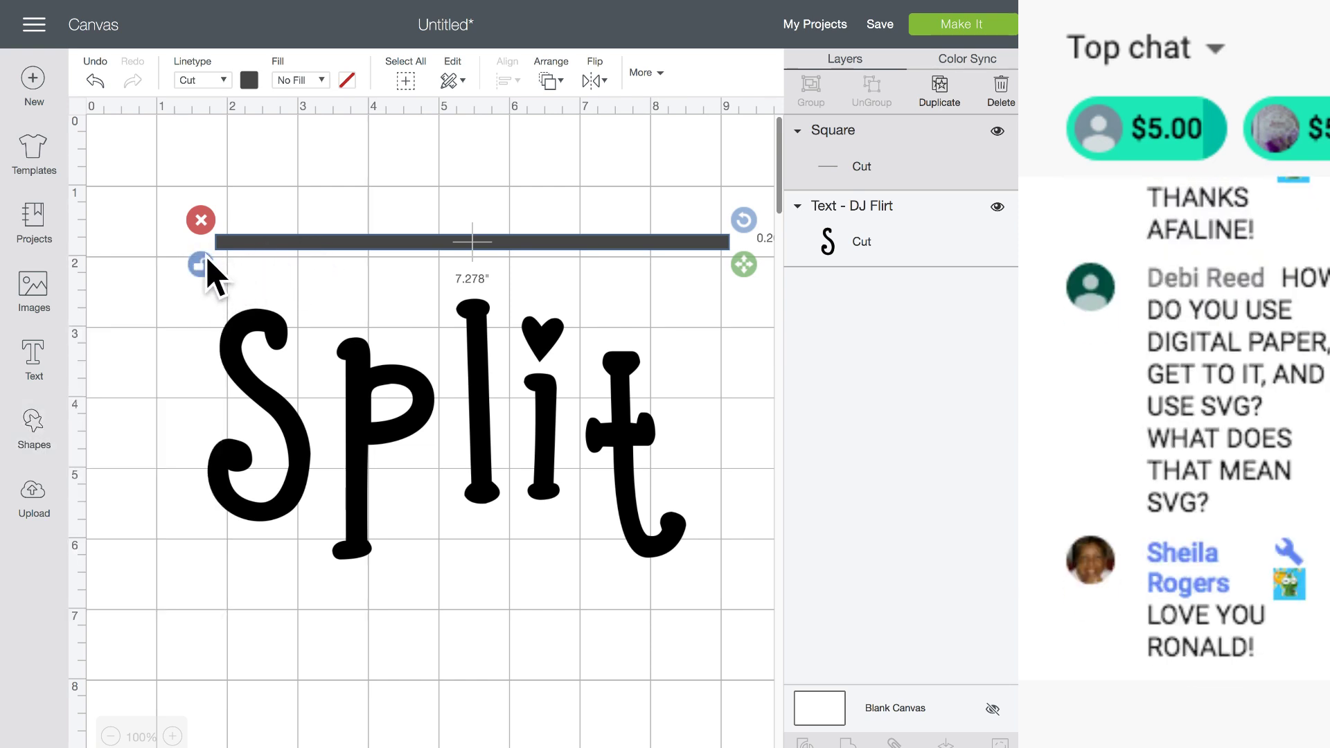
pyautogui.moveTo(282, 250); pyautogui.dragTo(254, 465)
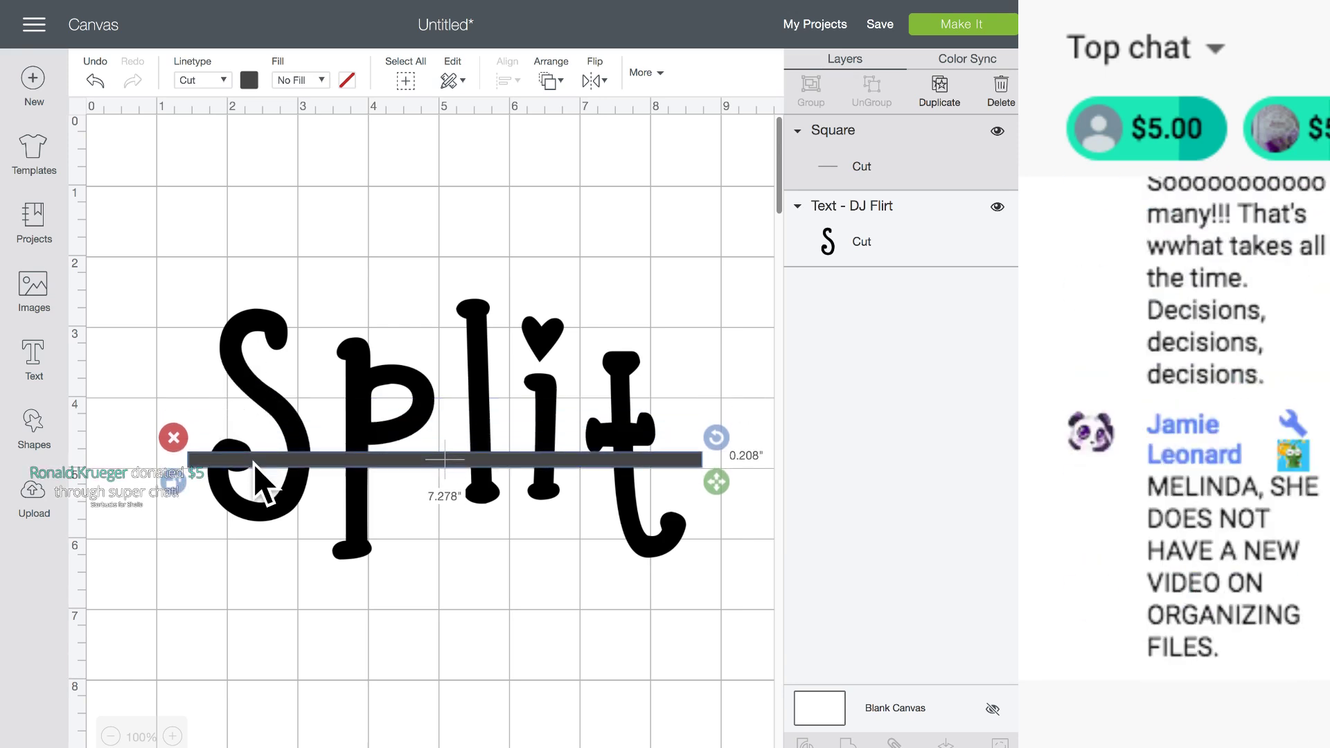
pyautogui.moveTo(145, 283); pyautogui.dragTo(536, 554)
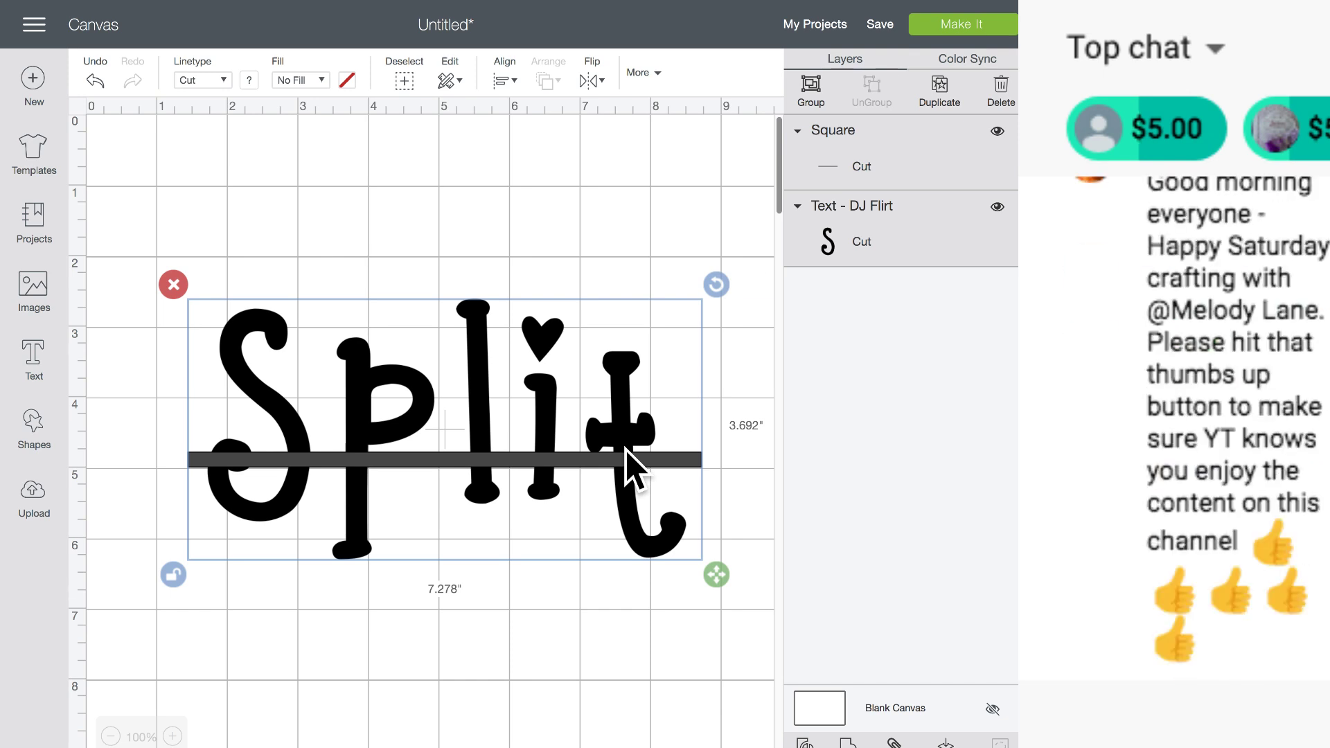
pyautogui.click(805, 742)
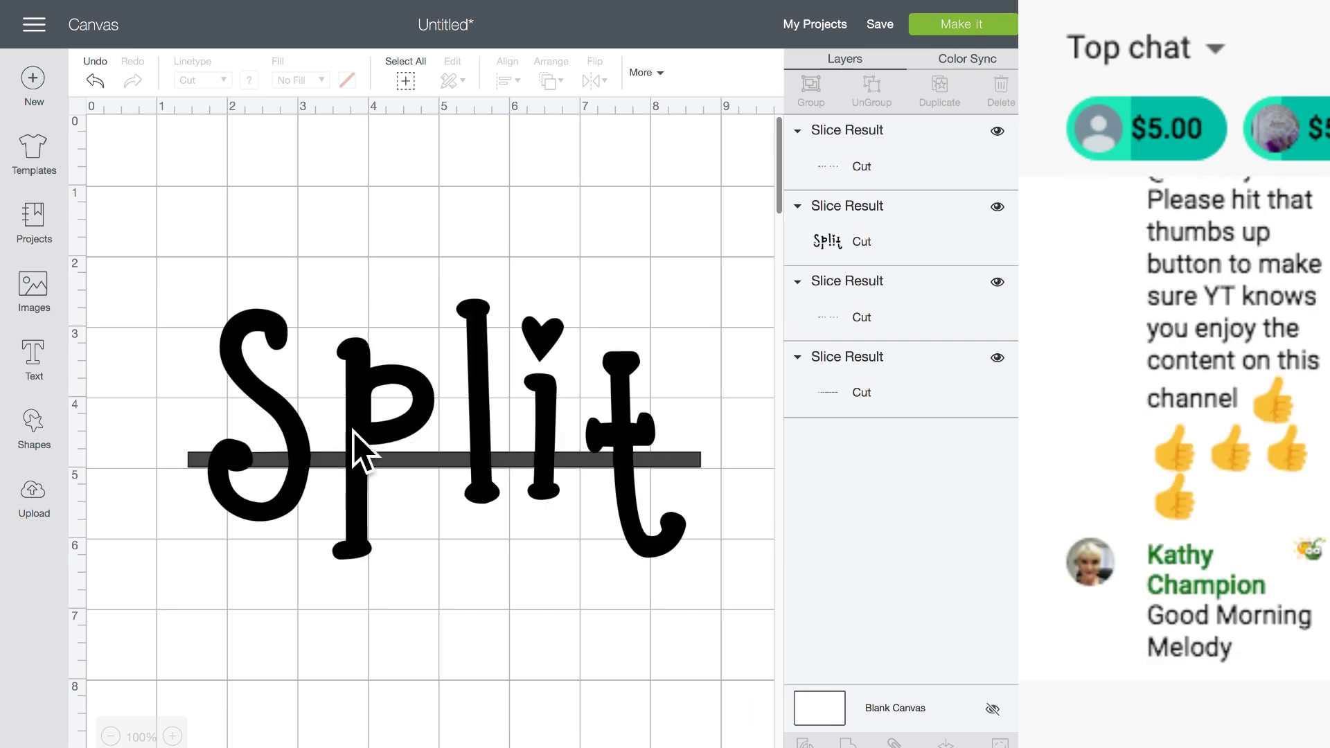
# - Separate the slice results, moving the split word to the upper canvas and the cut-out pieces below it
pyautogui.moveTo(400, 463); pyautogui.dragTo(402, 643)
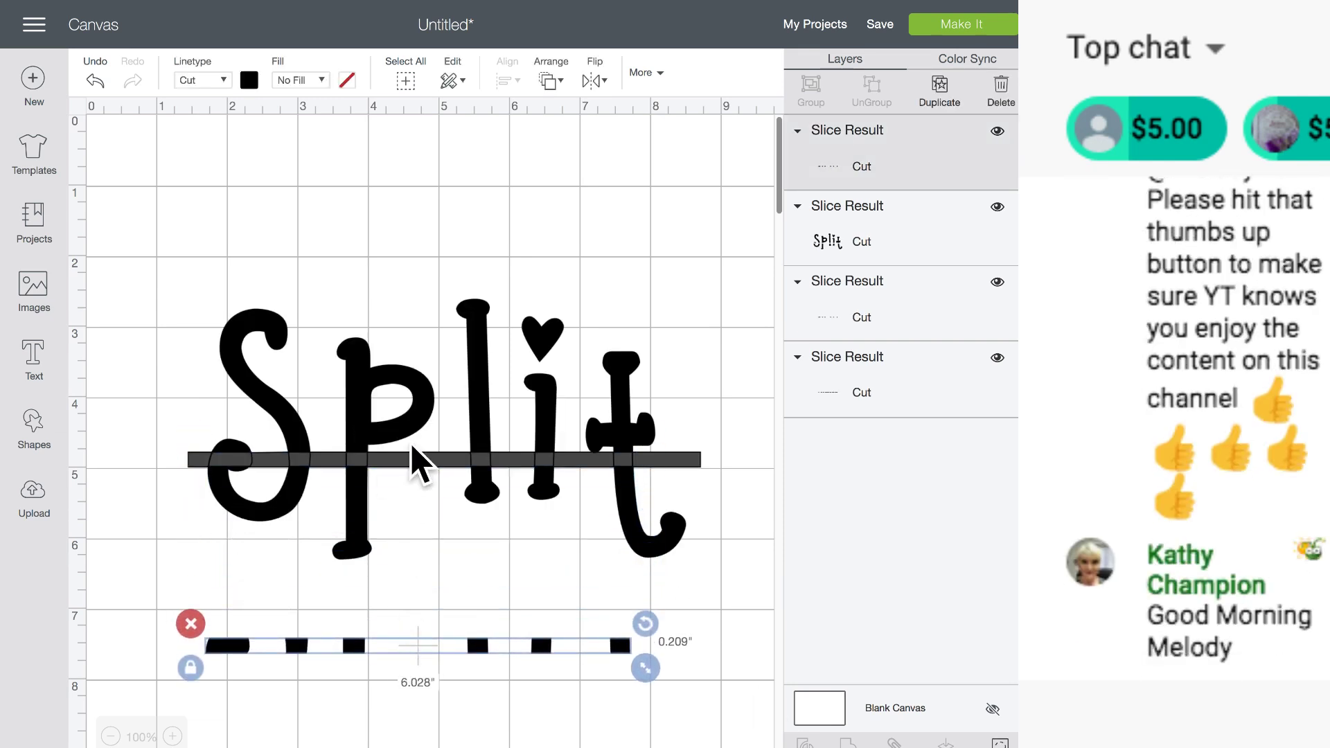
pyautogui.moveTo(412, 450); pyautogui.dragTo(402, 340)
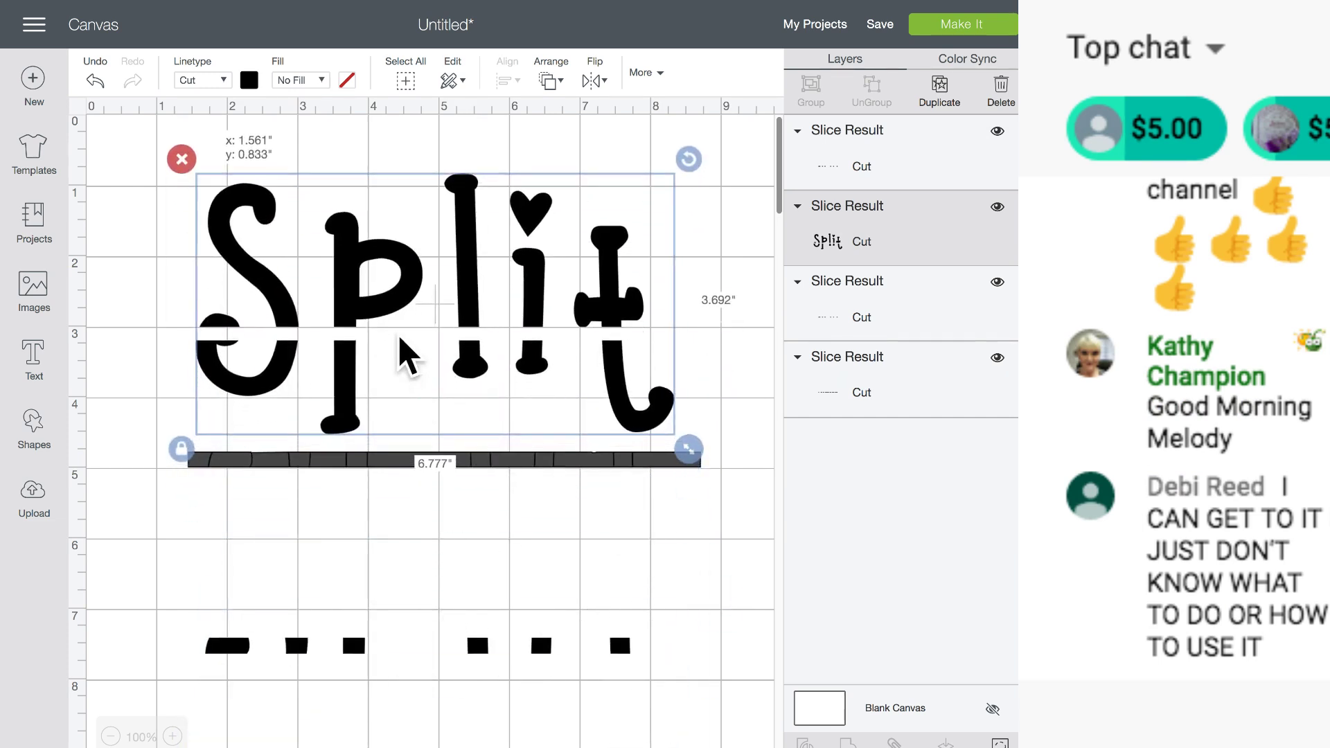
pyautogui.moveTo(416, 469); pyautogui.dragTo(407, 505)
pyautogui.click(332, 540)
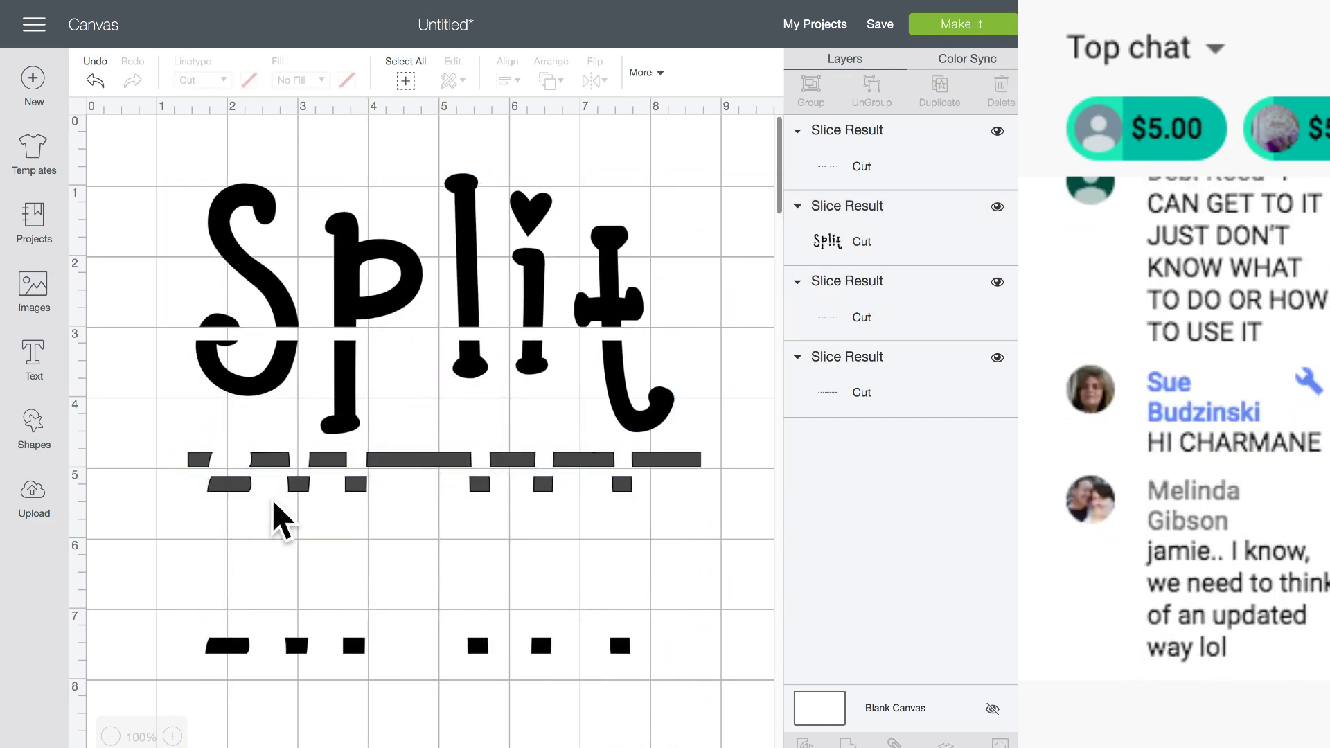
pyautogui.moveTo(366, 315)
pyautogui.mouseDown()
pyautogui.moveTo(356, 305)
pyautogui.moveTo(363, 315)
pyautogui.mouseUp()
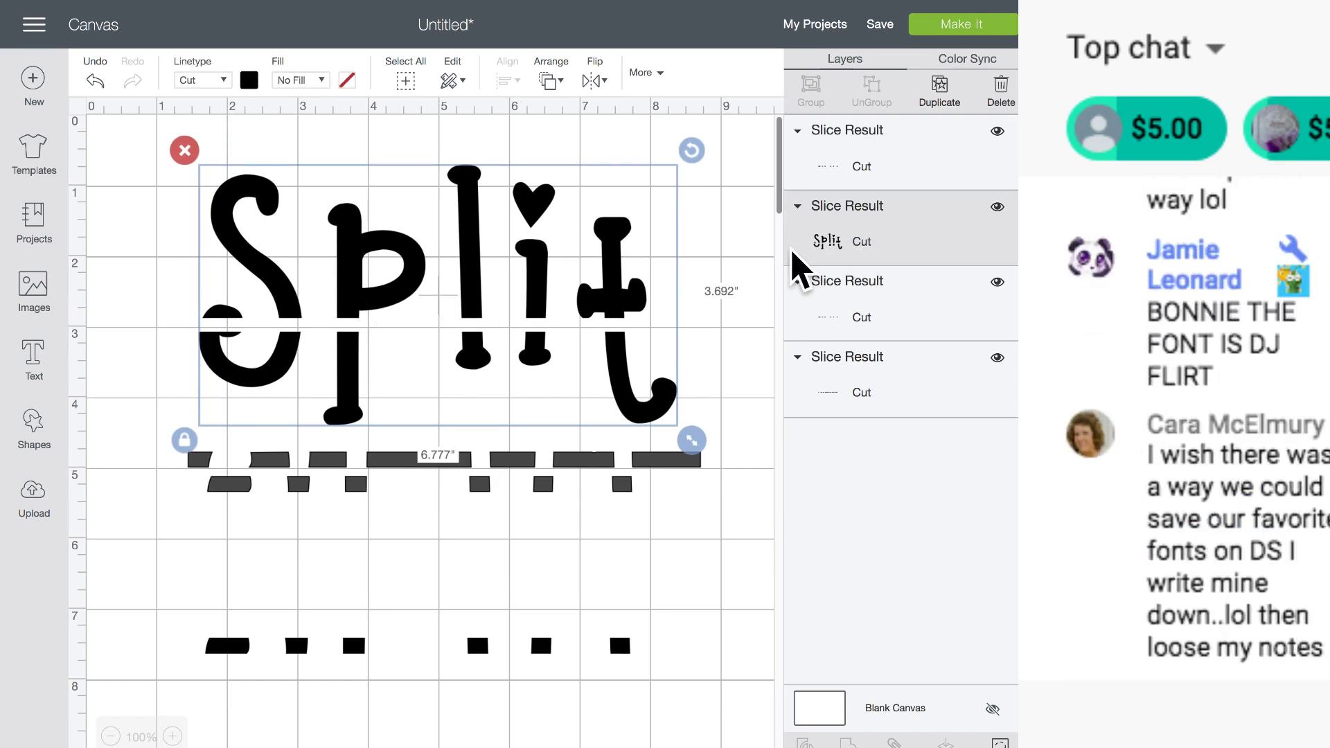
pyautogui.moveTo(357, 287); pyautogui.dragTo(361, 289)
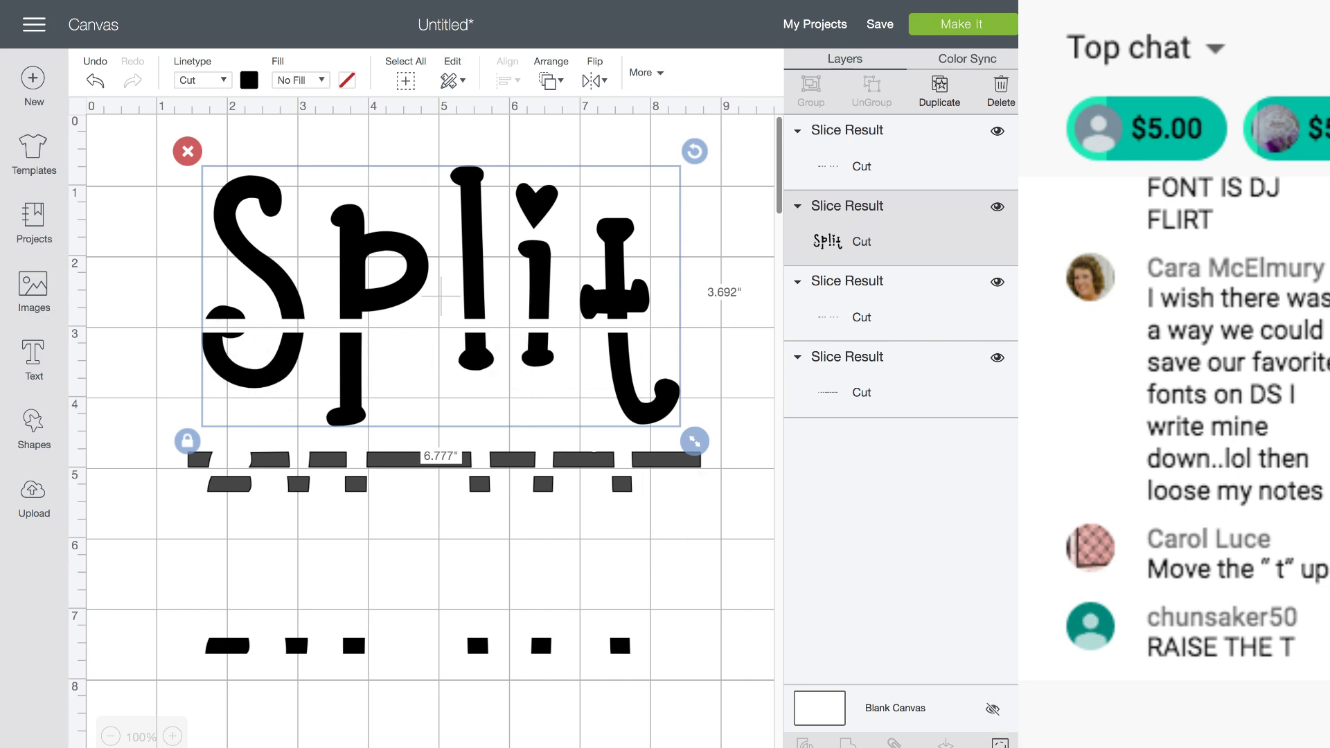
# - Move the leftover gray bar pieces down together beside the black cut-out pieces, clear of the word
pyautogui.click(249, 540)
pyautogui.moveTo(140, 444); pyautogui.dragTo(717, 534)
pyautogui.moveTo(443, 488); pyautogui.dragTo(441, 733)
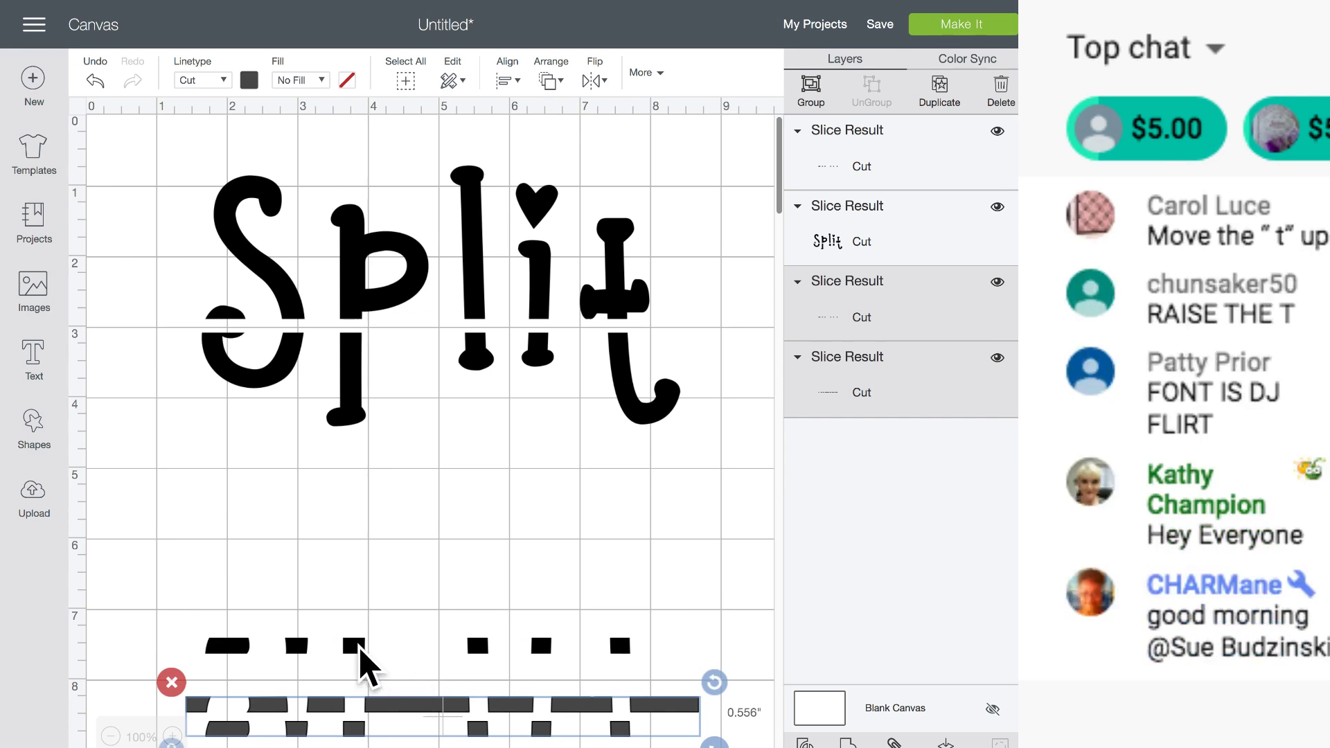
pyautogui.moveTo(359, 646); pyautogui.dragTo(368, 676)
# - Duplicate the sliced word "Split"
pyautogui.click(269, 369)
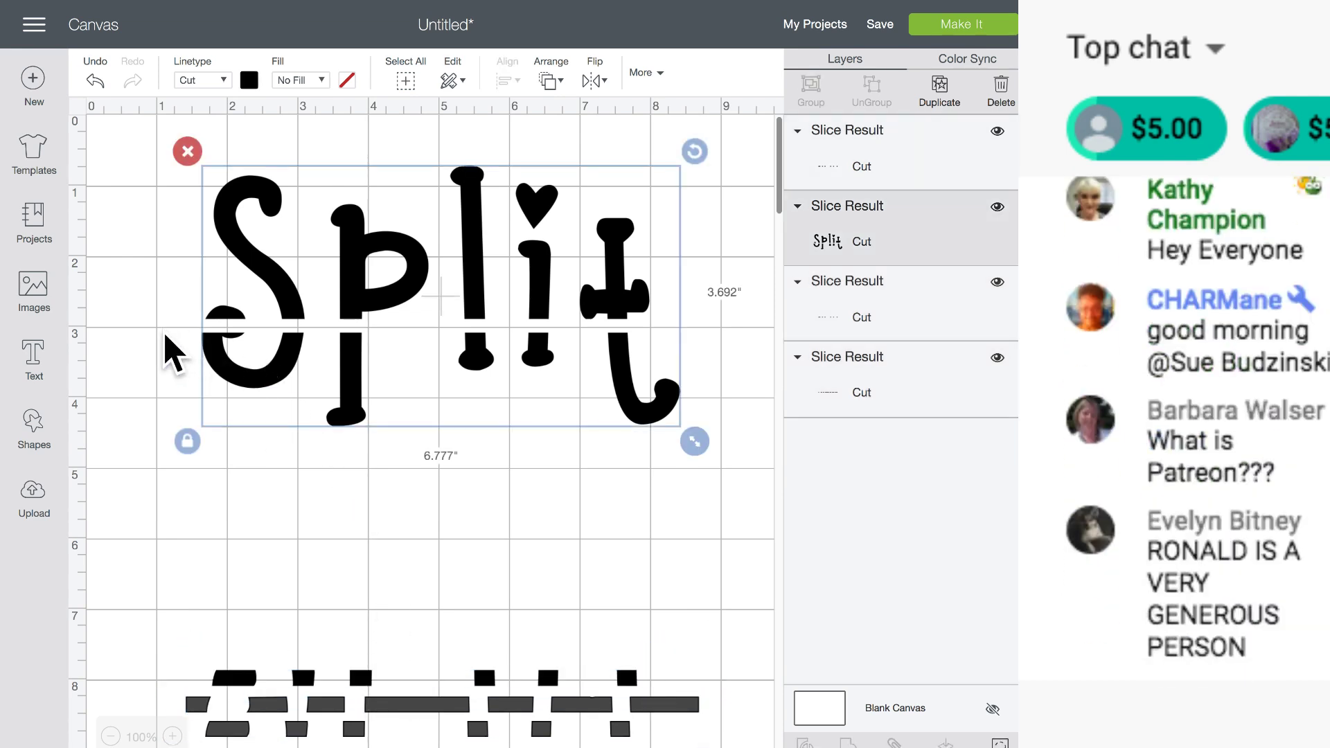
pyautogui.click(162, 351)
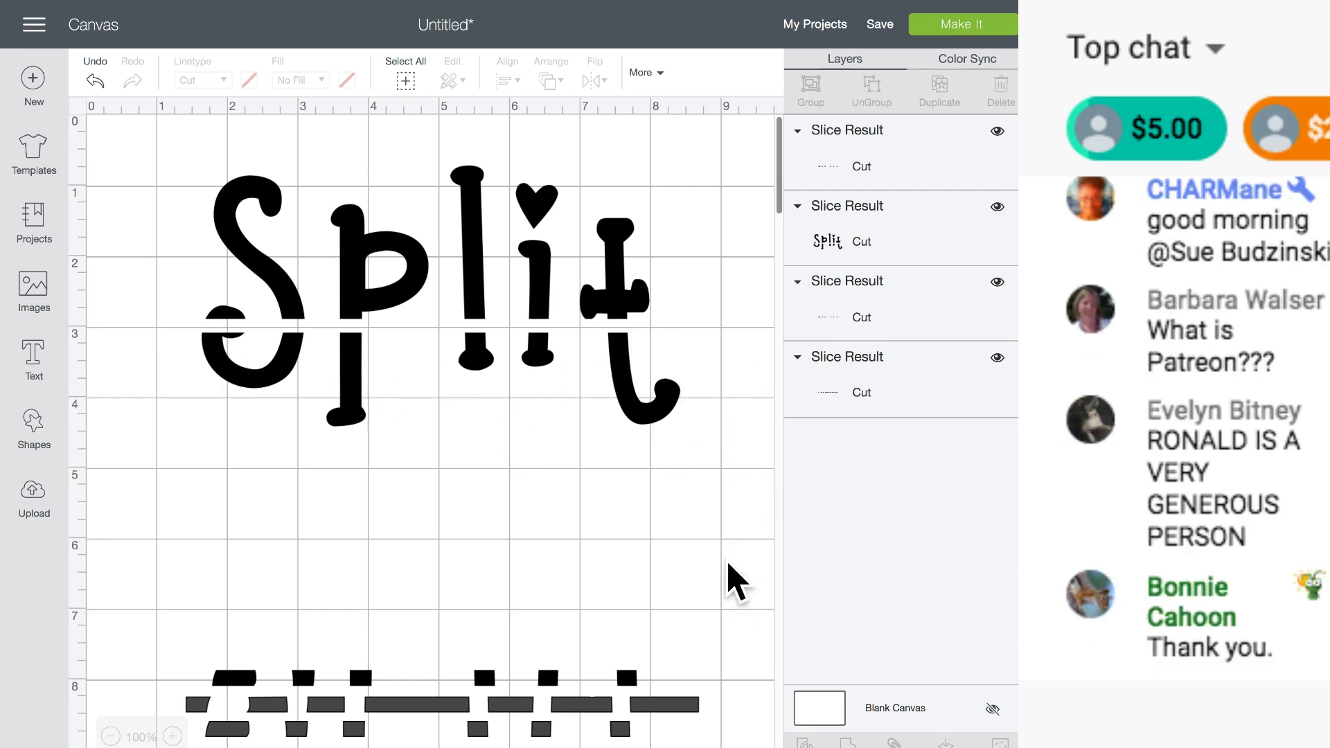
pyautogui.click(621, 257)
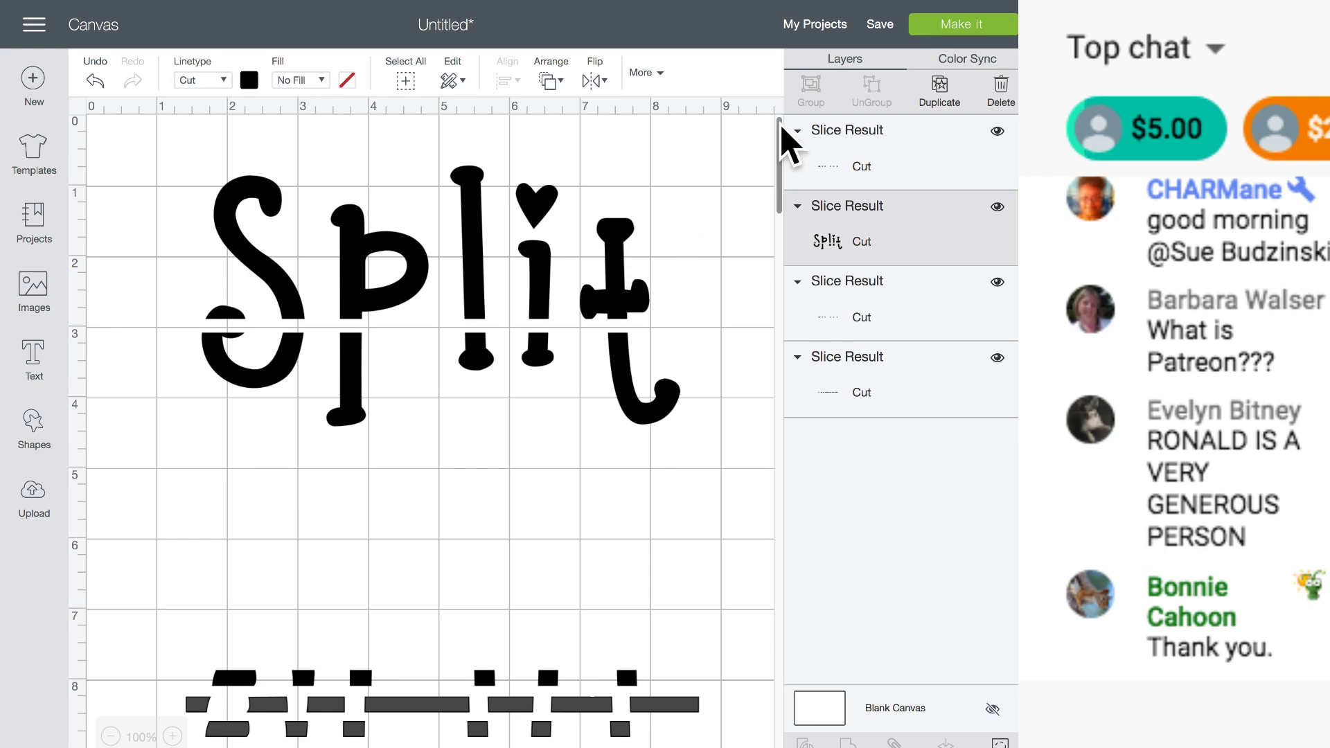
pyautogui.click(940, 87)
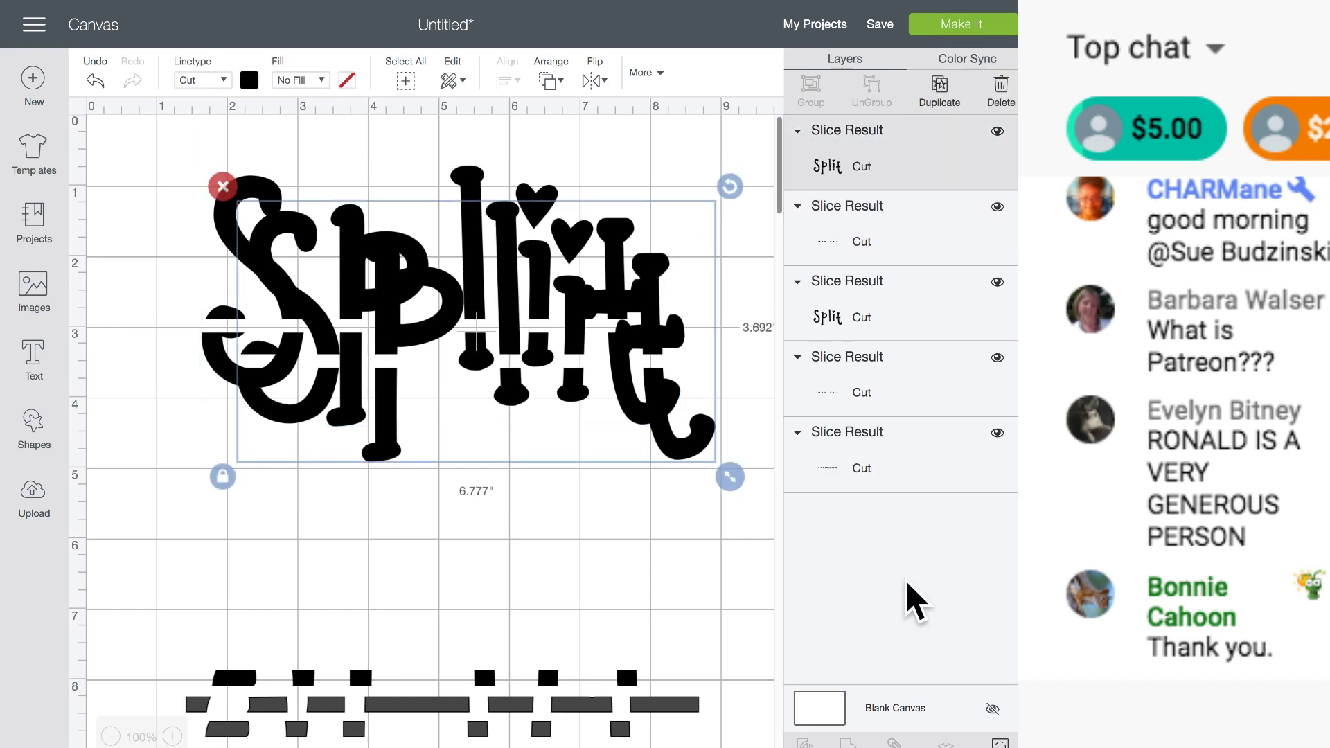
# - Hide the contours of the upper letter parts in the duplicate word and move its remaining lower pieces below the original
pyautogui.click(1000, 743)
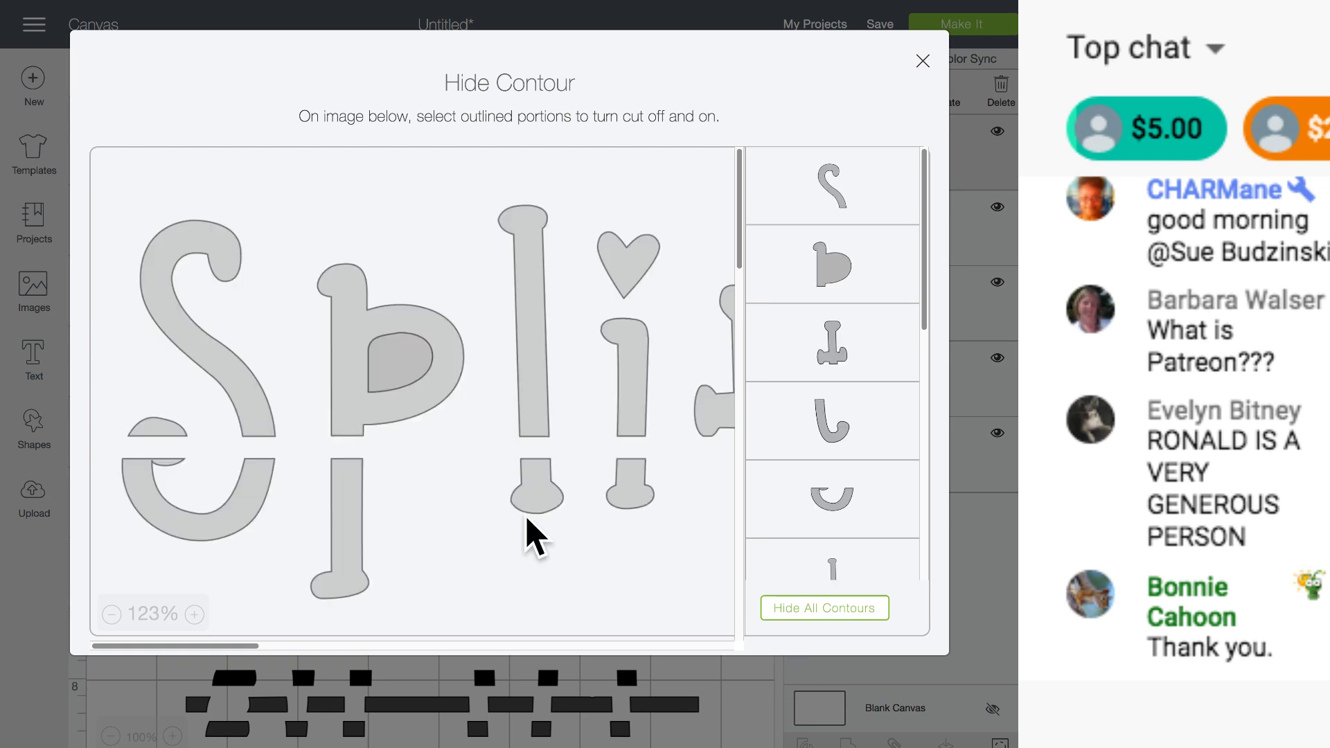
pyautogui.click(187, 329)
pyautogui.click(358, 345)
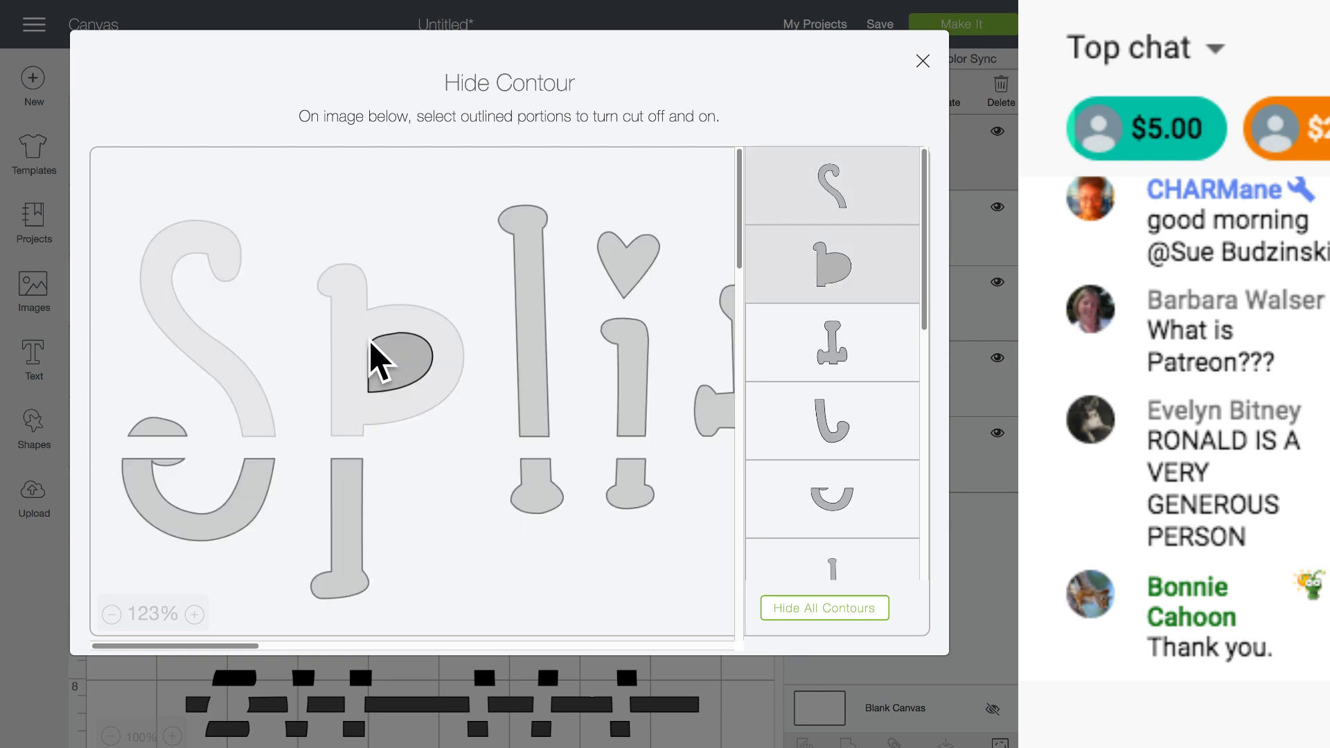
pyautogui.click(533, 319)
pyautogui.click(631, 376)
pyautogui.hscroll(5, 454, 360)
pyautogui.click(402, 357)
pyautogui.click(28, 366)
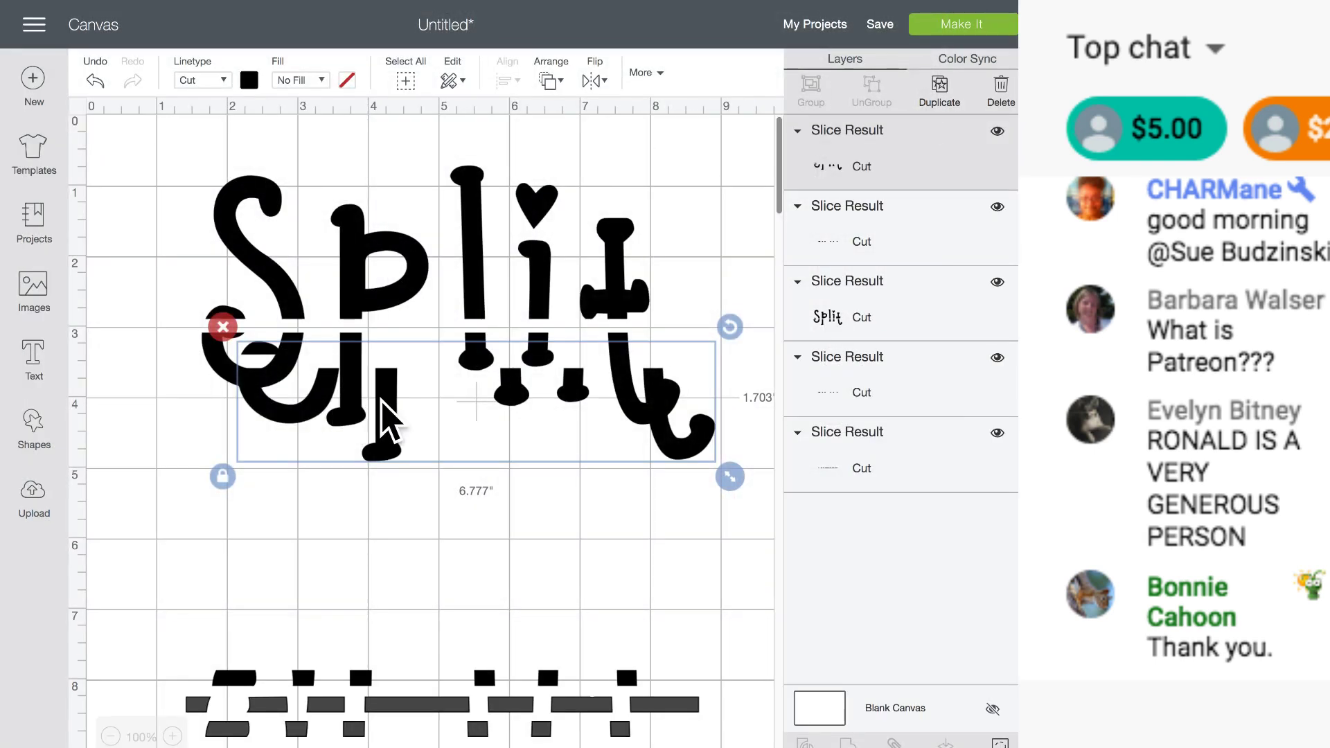
pyautogui.moveTo(382, 400); pyautogui.dragTo(361, 500)
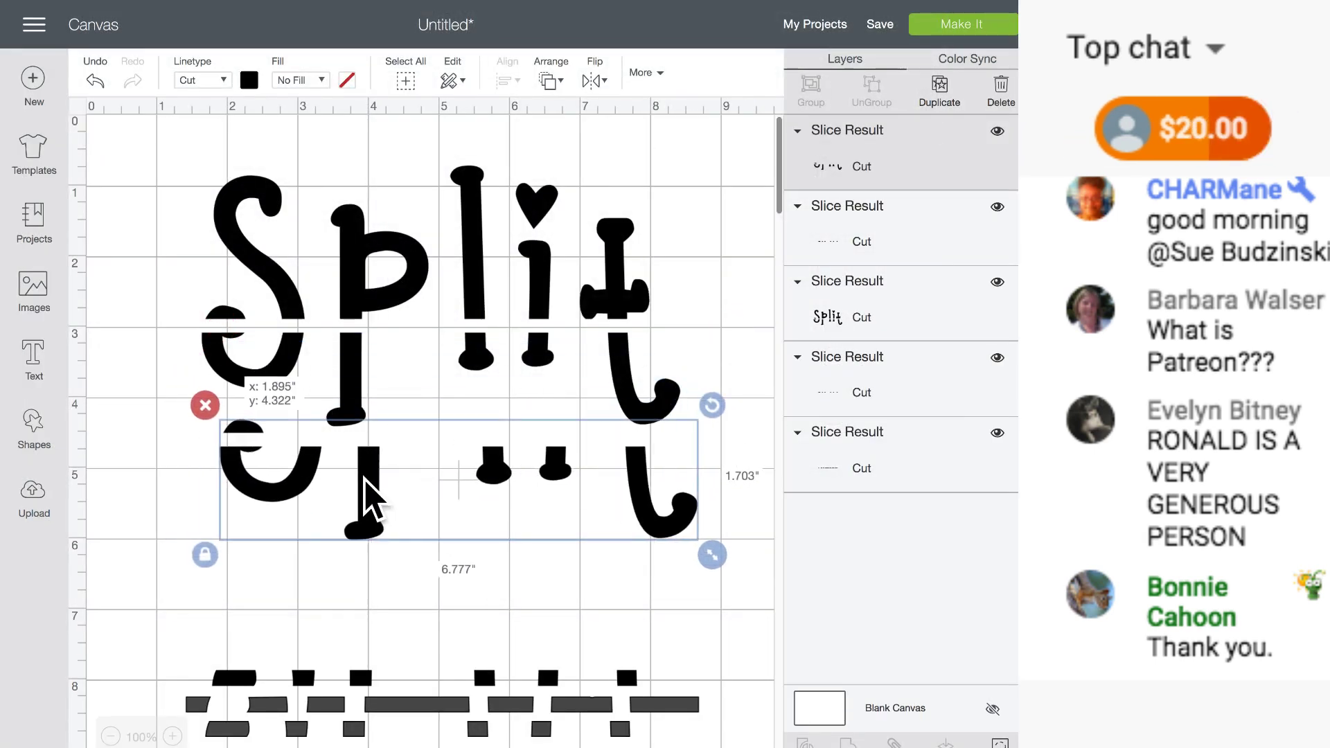
# - Hide the contours of all the lower letter pieces in the original word, keeping only the upper halves
pyautogui.click(360, 262)
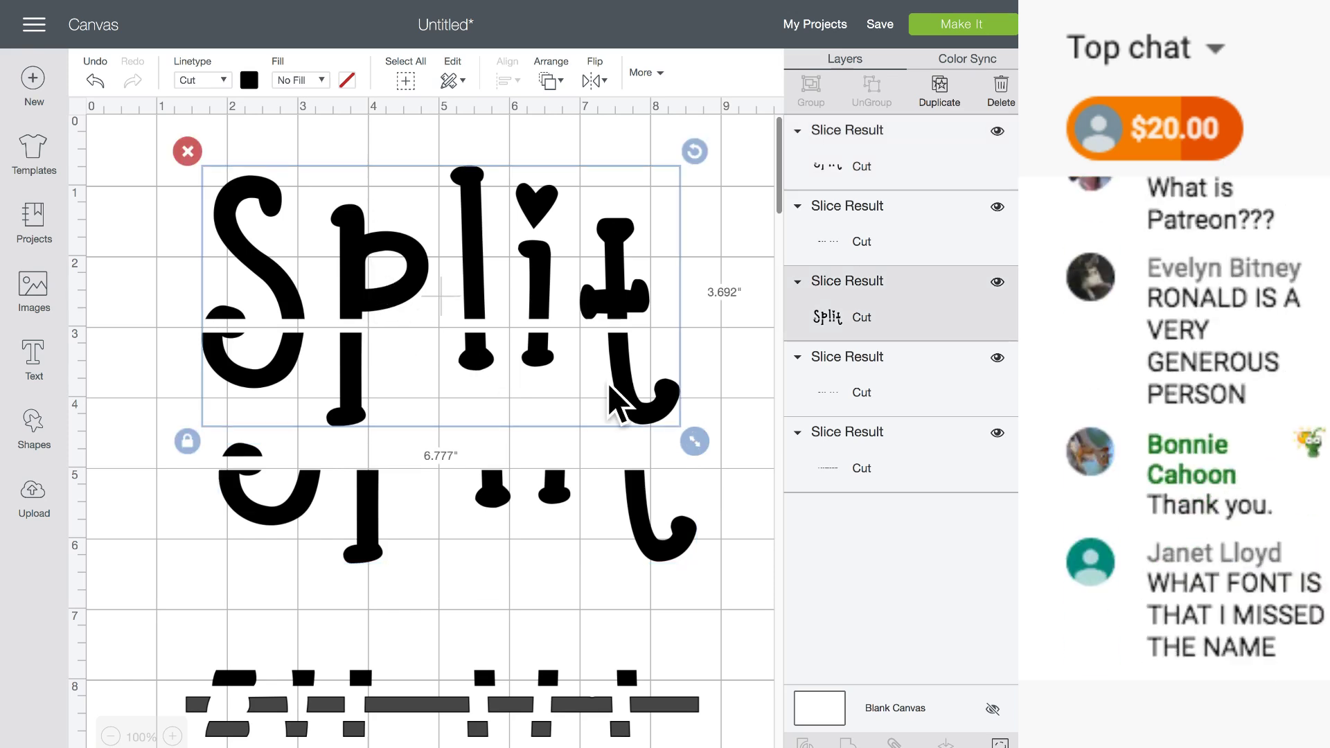
pyautogui.click(999, 743)
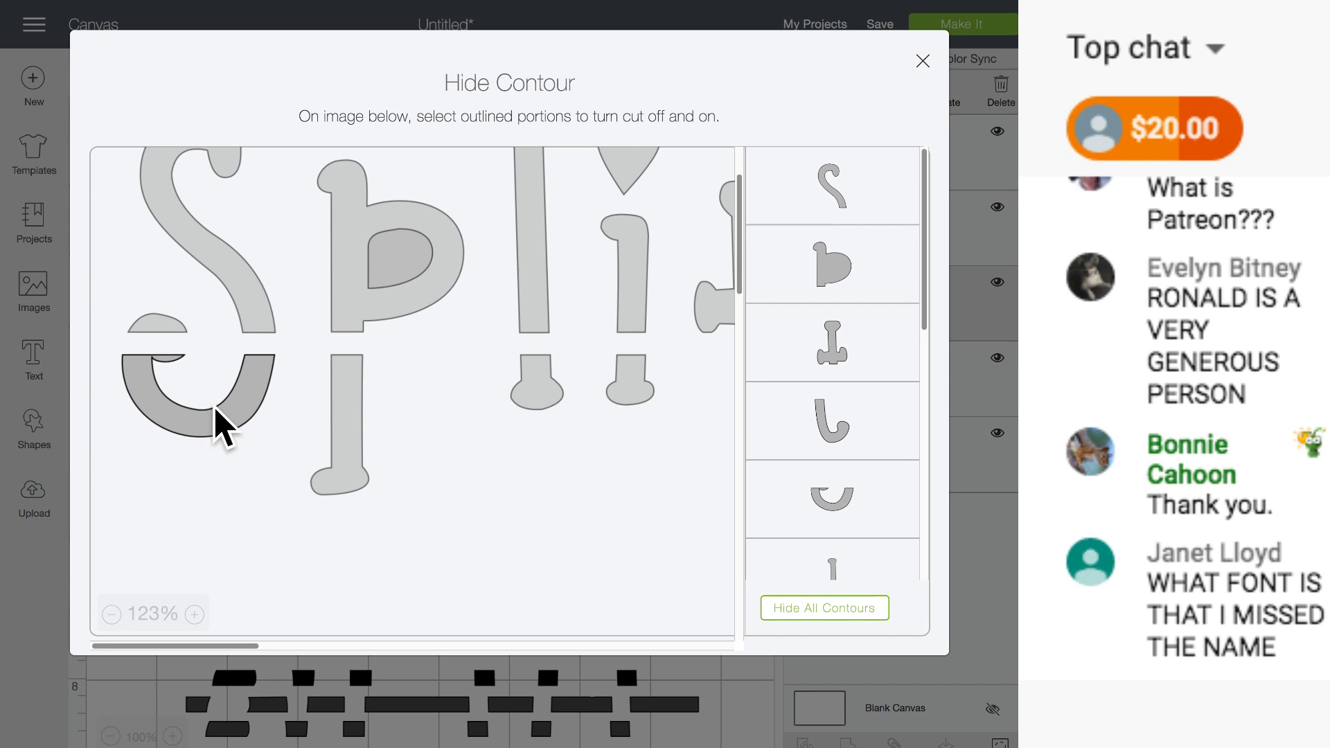
pyautogui.click(215, 406)
pyautogui.click(538, 381)
pyautogui.click(627, 388)
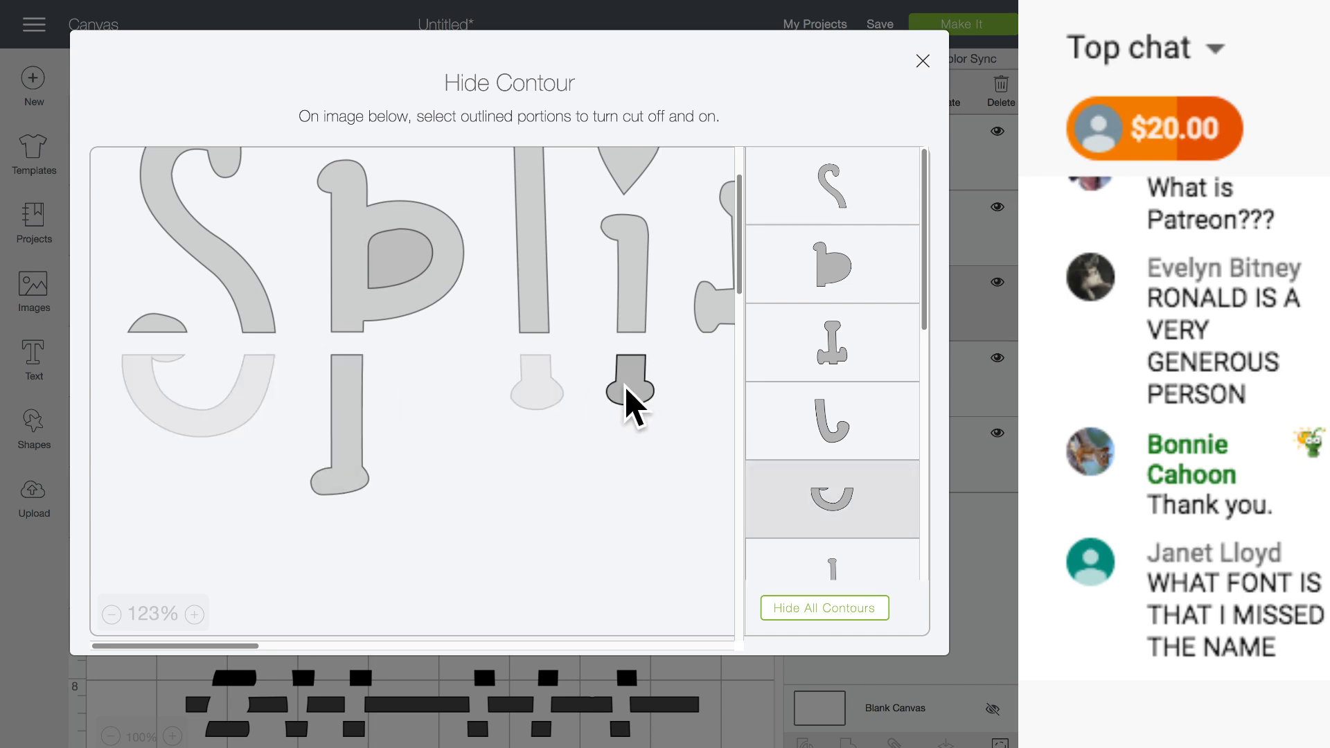
pyautogui.hscroll(7, 602, 395)
pyautogui.click(277, 409)
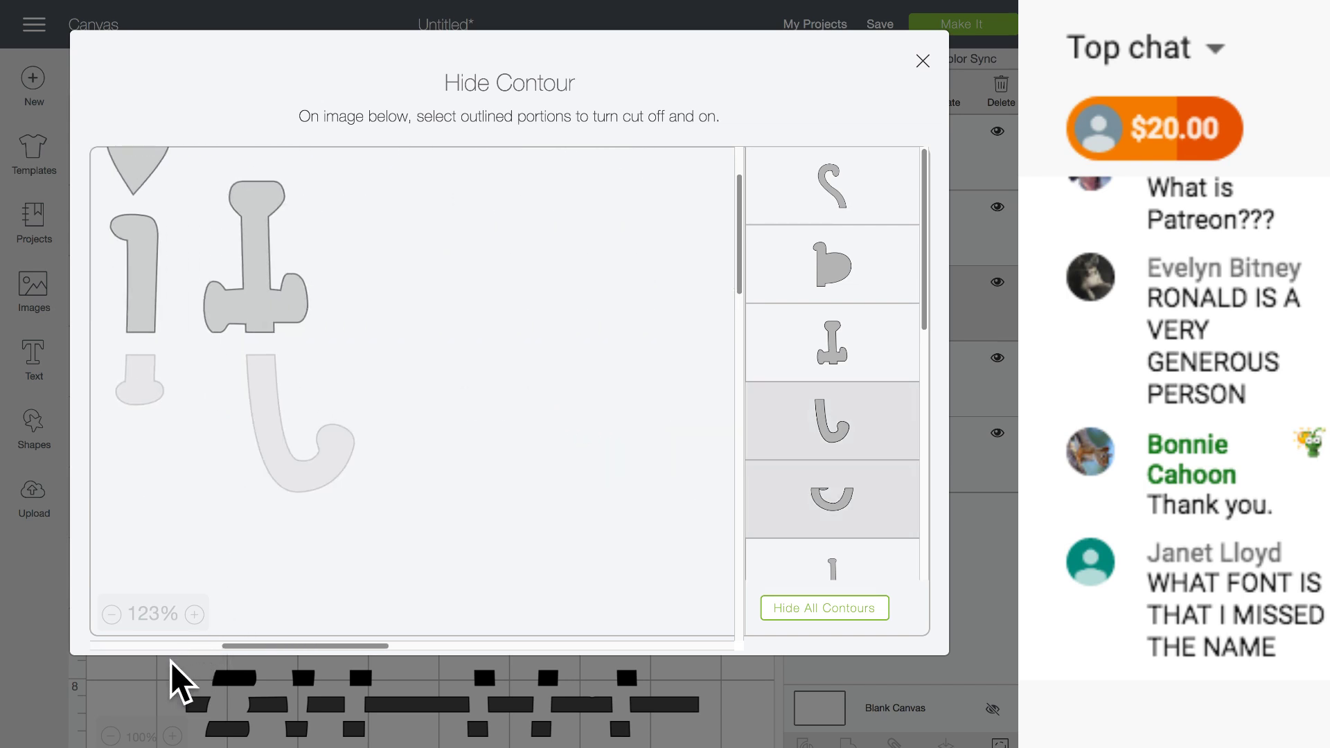
pyautogui.click(208, 681)
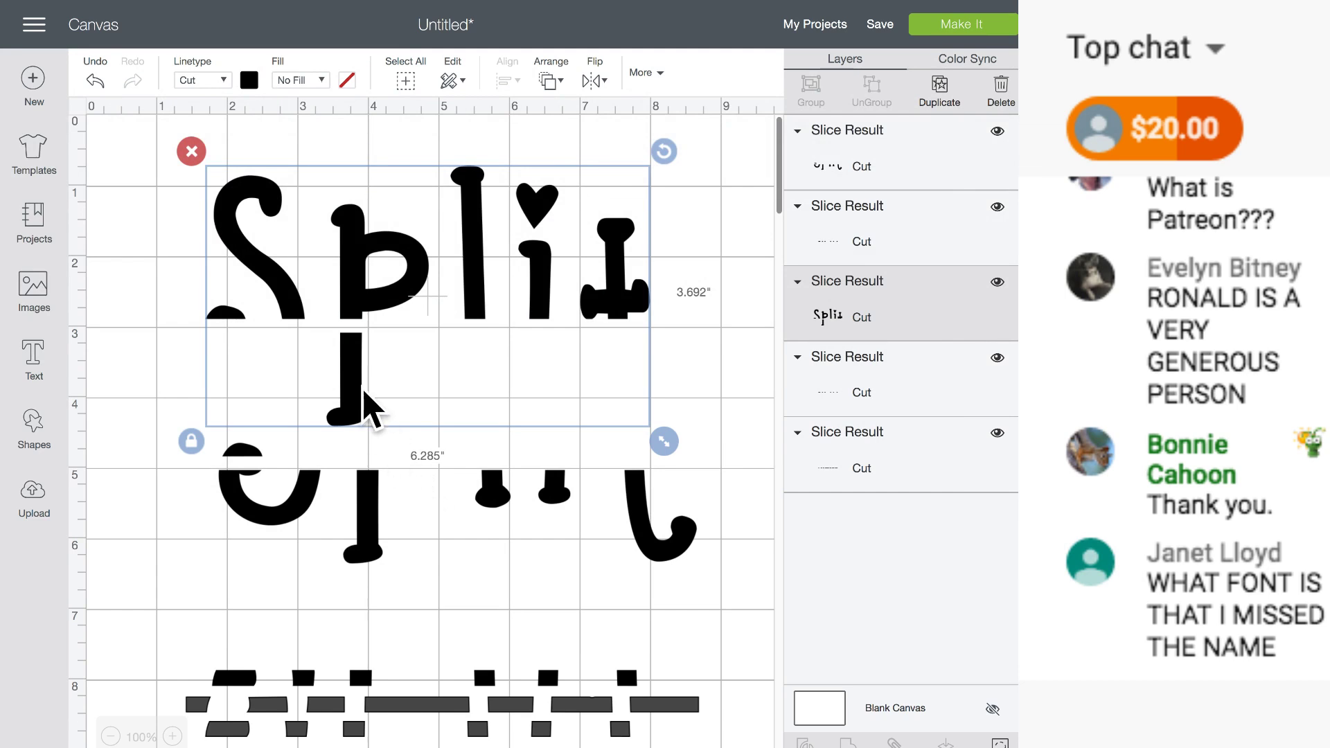
pyautogui.click(997, 739)
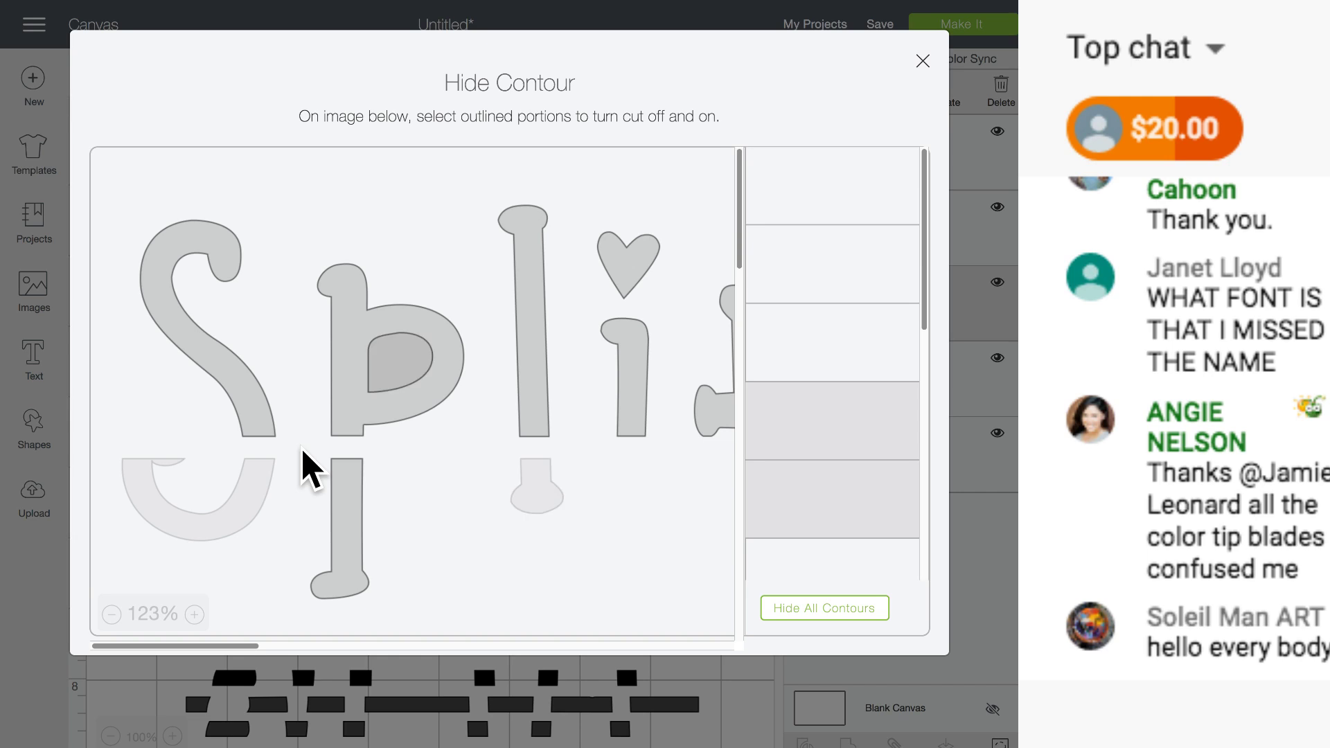
pyautogui.click(236, 679)
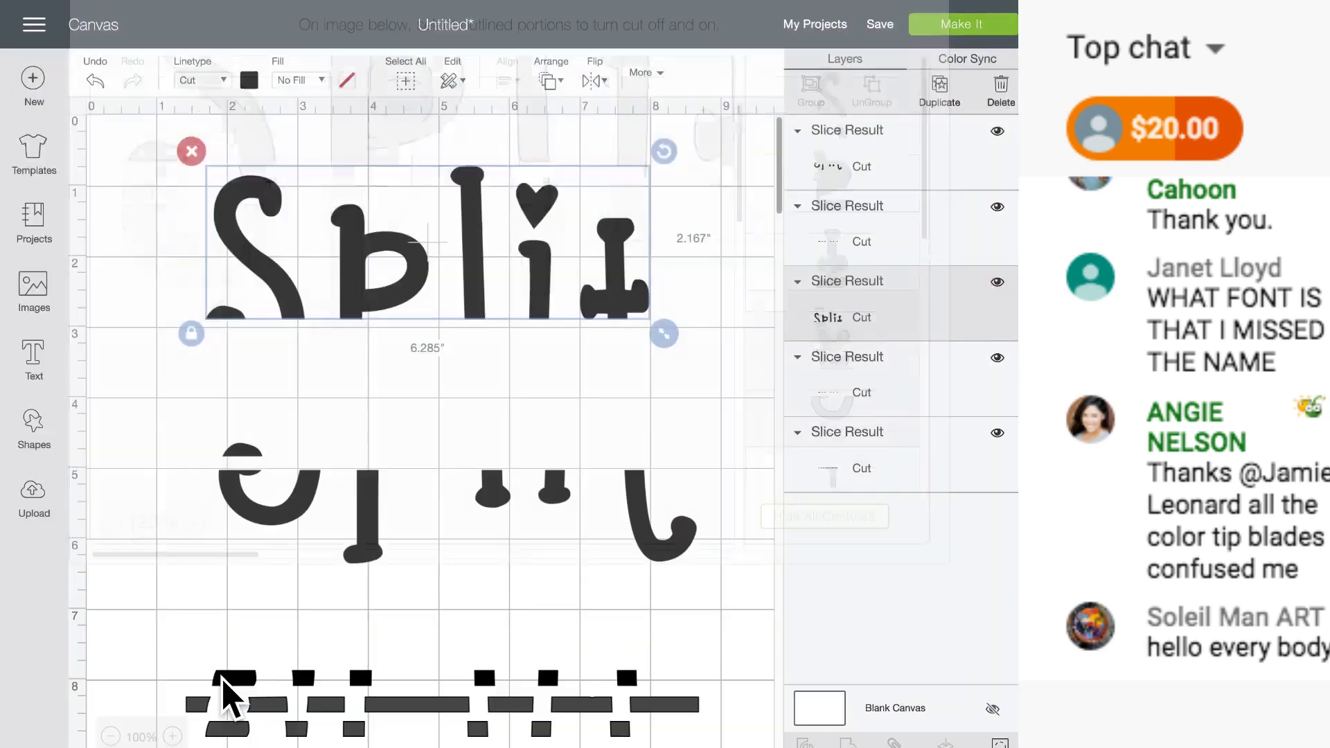
# - Move the lower letter pieces up beneath the upper halves and hide the leftover contour of the S's curl
pyautogui.moveTo(374, 537); pyautogui.dragTo(353, 456)
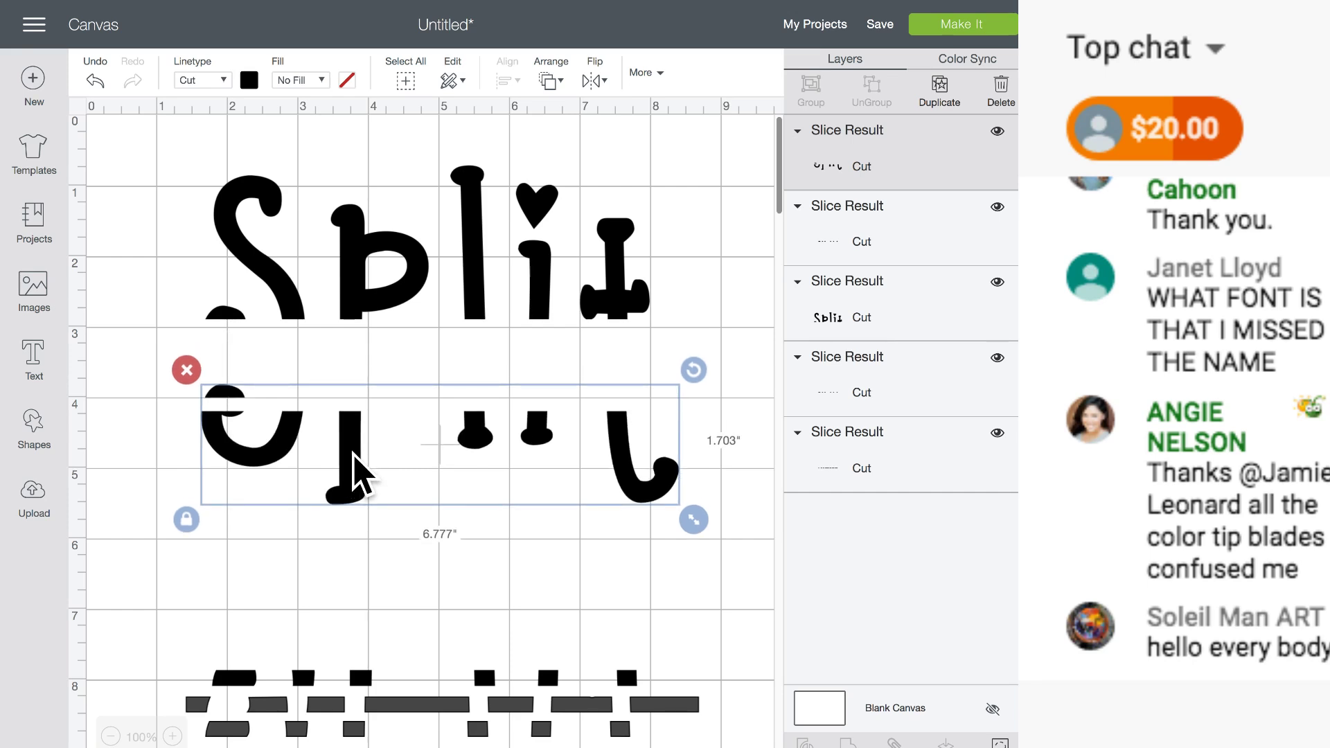
pyautogui.moveTo(352, 455); pyautogui.dragTo(356, 445)
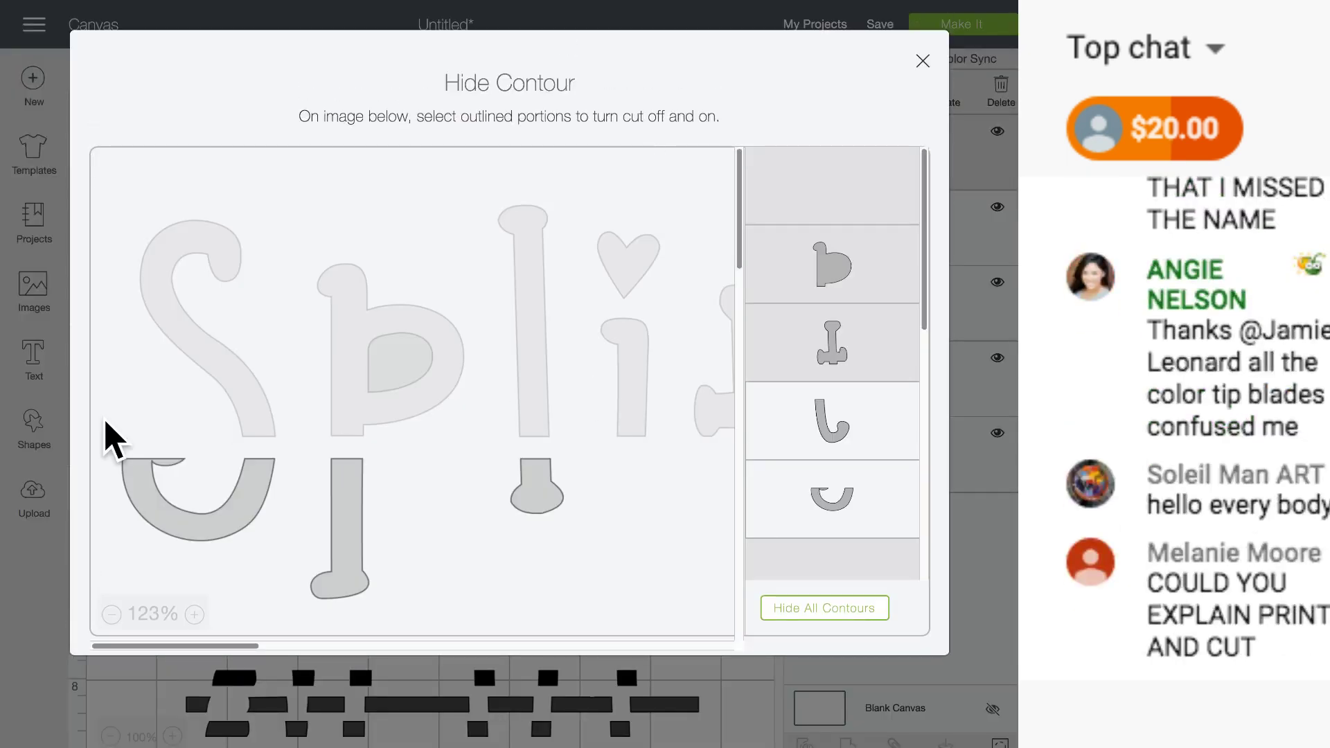
pyautogui.click(148, 439)
pyautogui.click(208, 489)
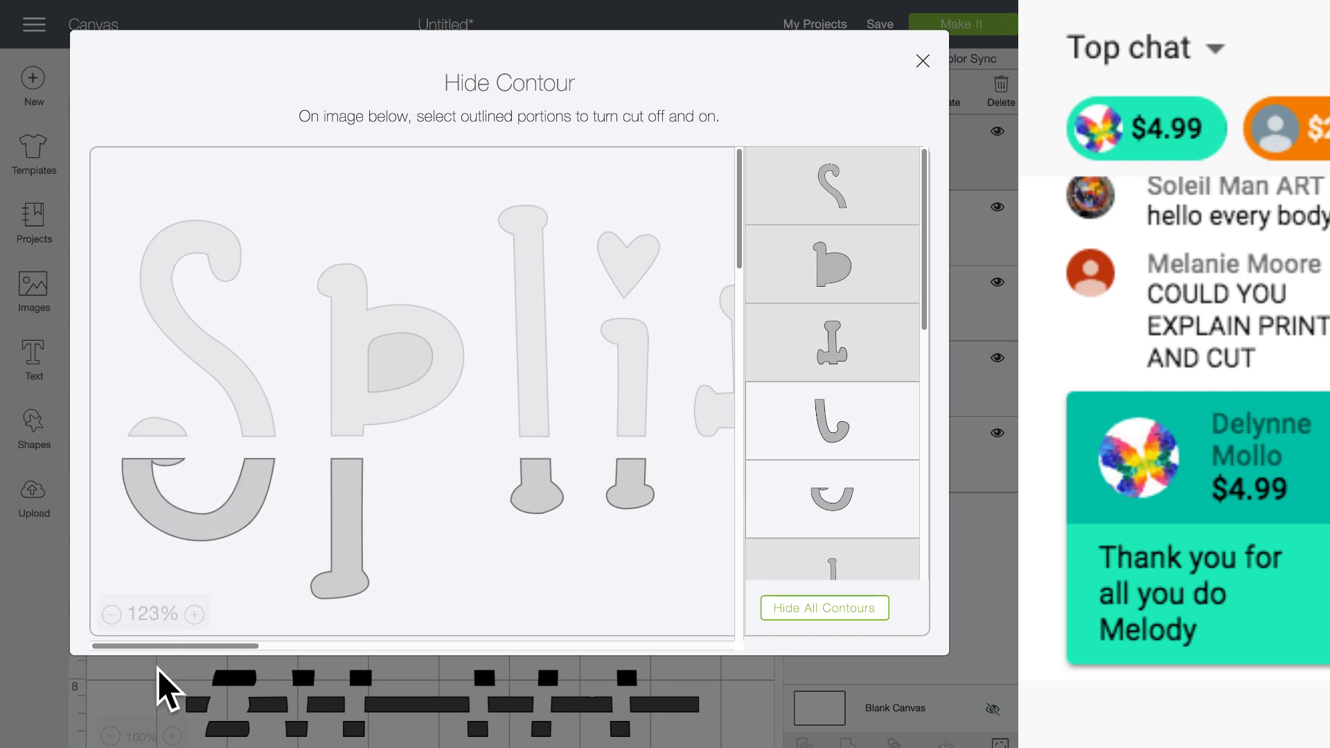
pyautogui.click(163, 685)
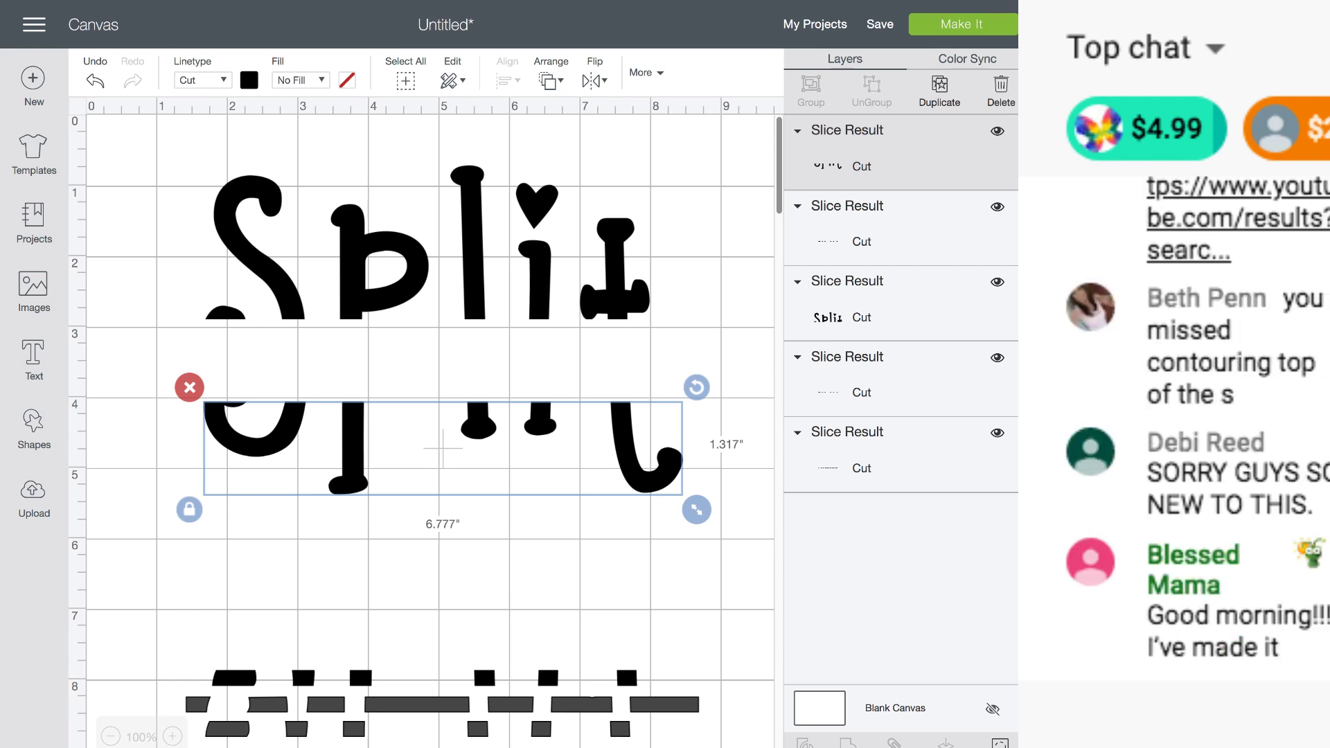
# - Move the lower letter halves down to widen the gap beneath the upper halves
pyautogui.moveTo(354, 424); pyautogui.dragTo(362, 466)
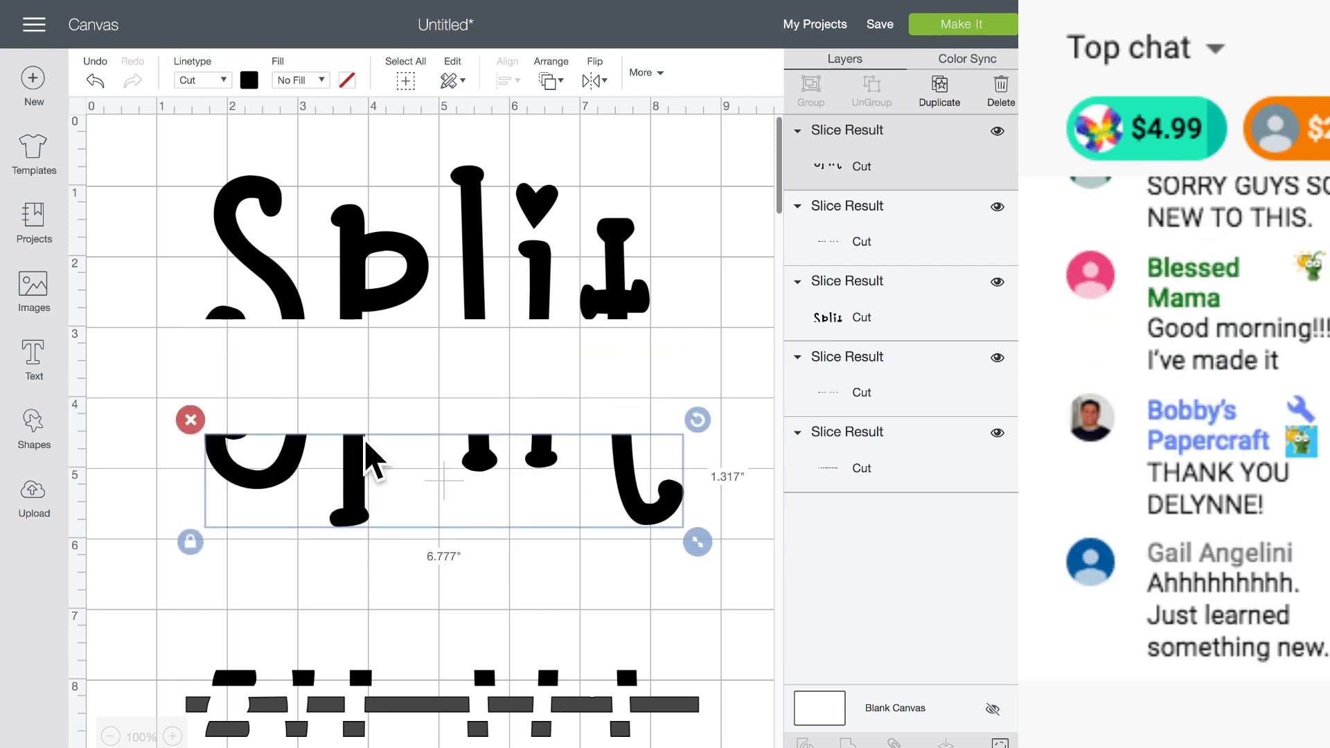
pyautogui.scroll(-1, 499, 372)
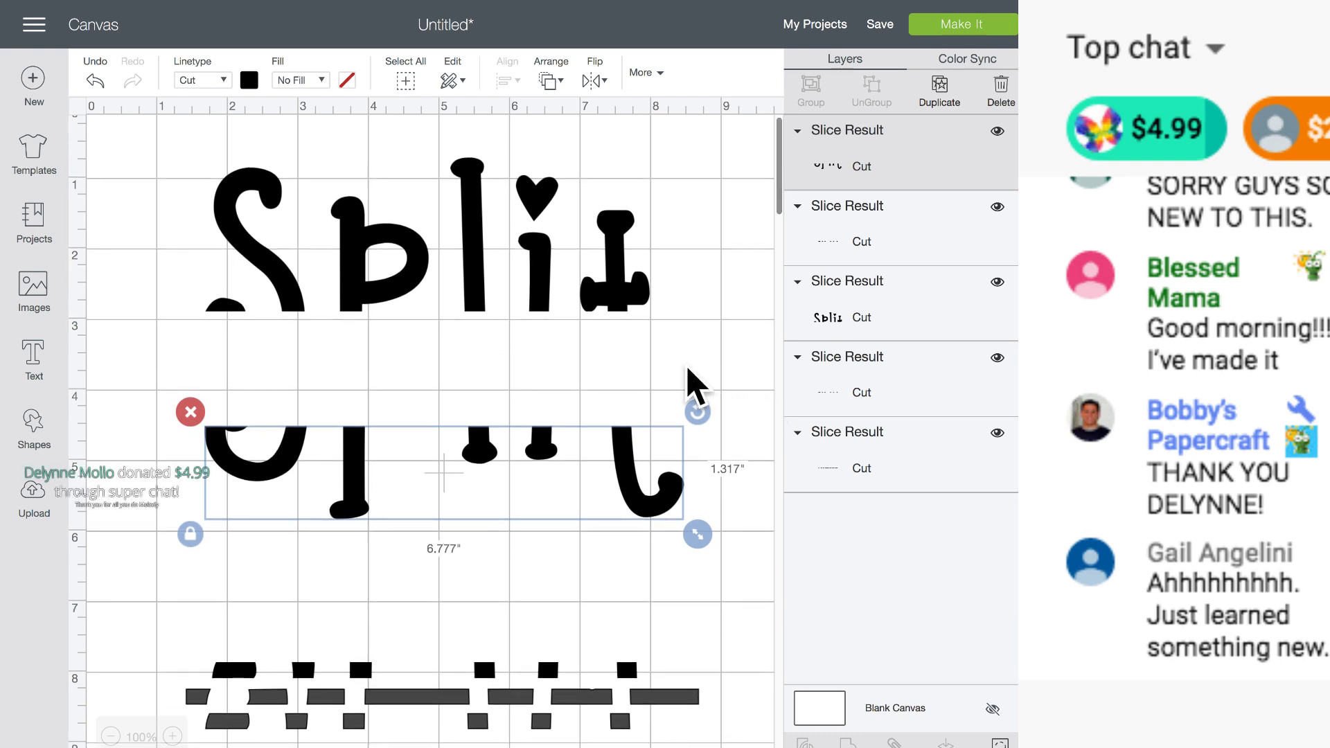
pyautogui.scroll(-1, 636, 381)
pyautogui.scroll(-1, 388, 368)
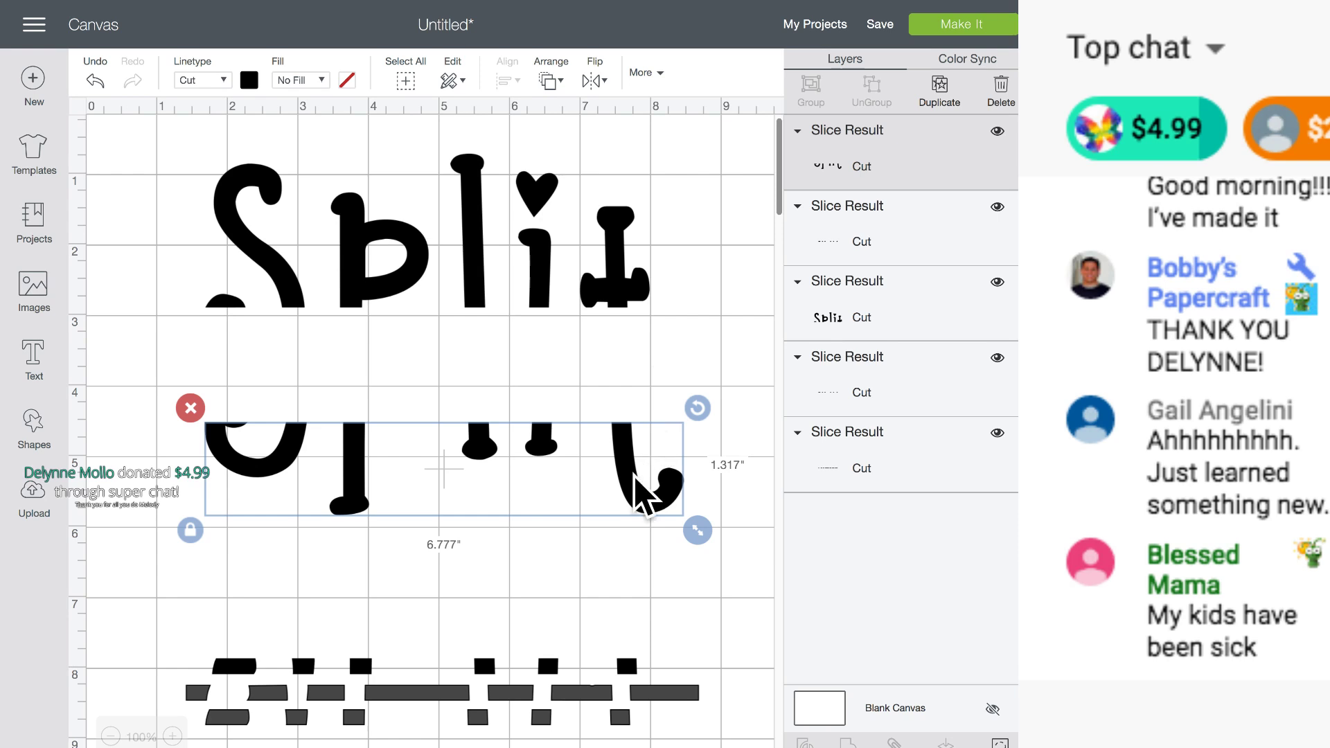
pyautogui.scroll(-1, 568, 341)
pyautogui.scroll(-1, 385, 342)
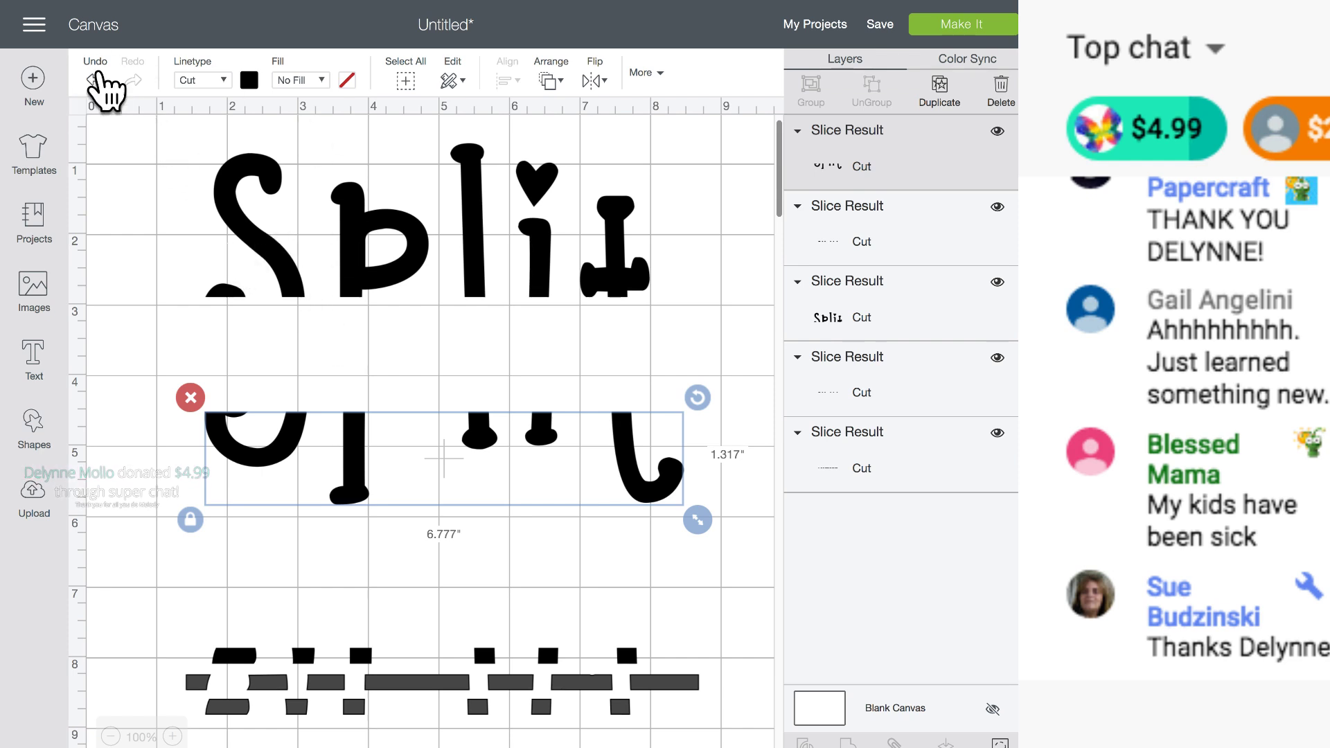
# - Undo the moves and contour changes on the lower letter halves, back through the duplication of the sliced word
pyautogui.click(97, 82)
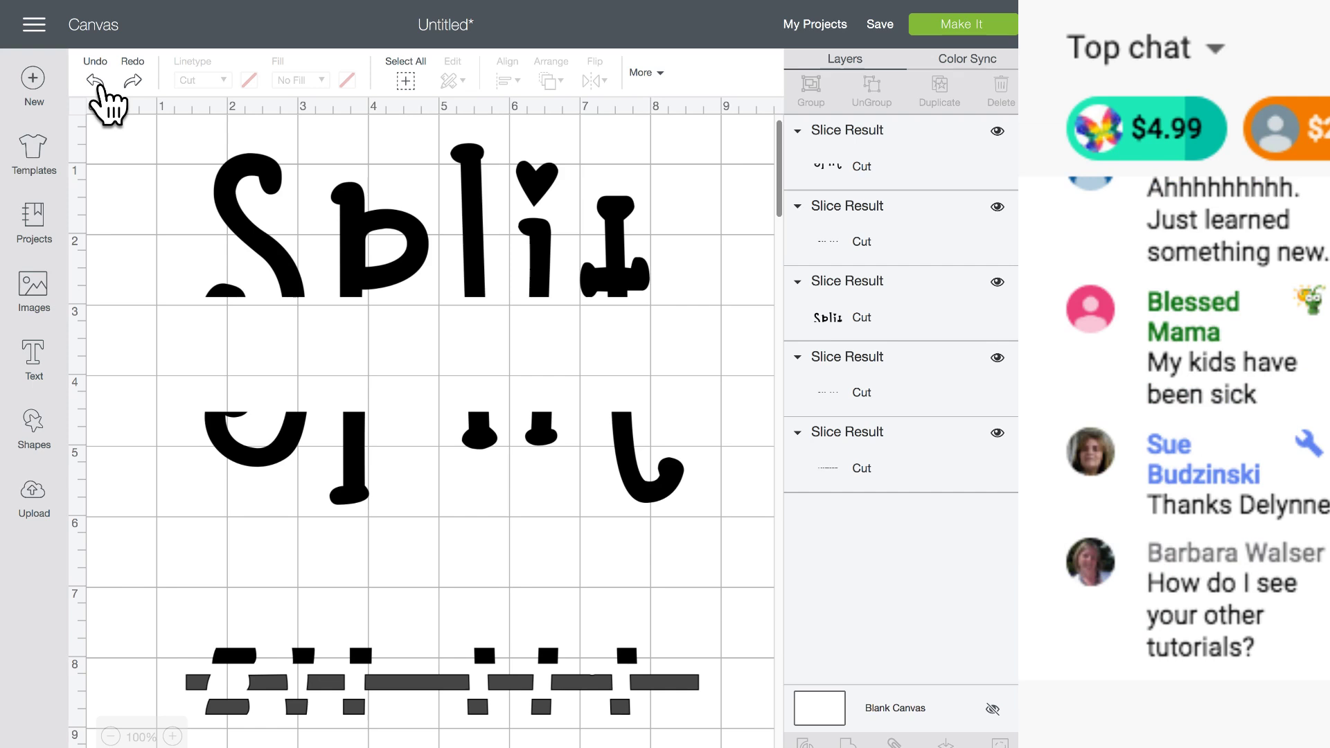
pyautogui.click(97, 82)
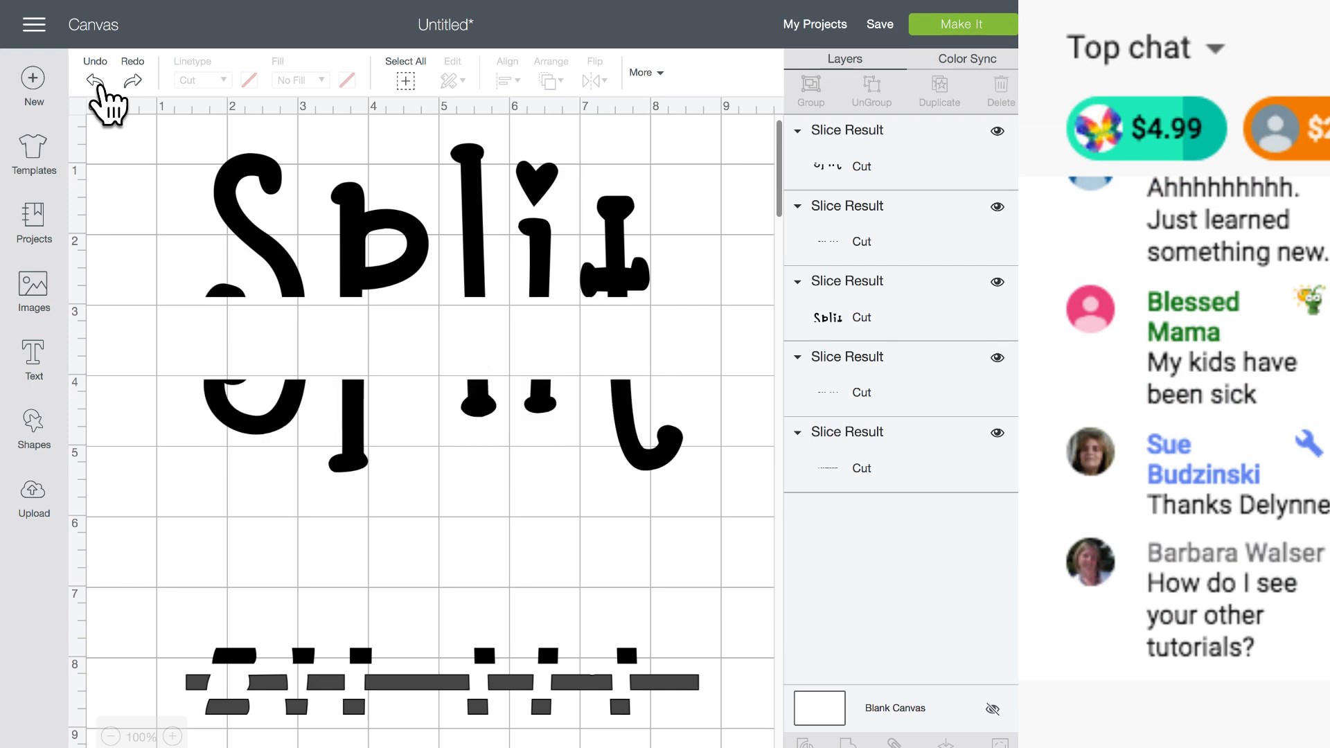
pyautogui.click(97, 82)
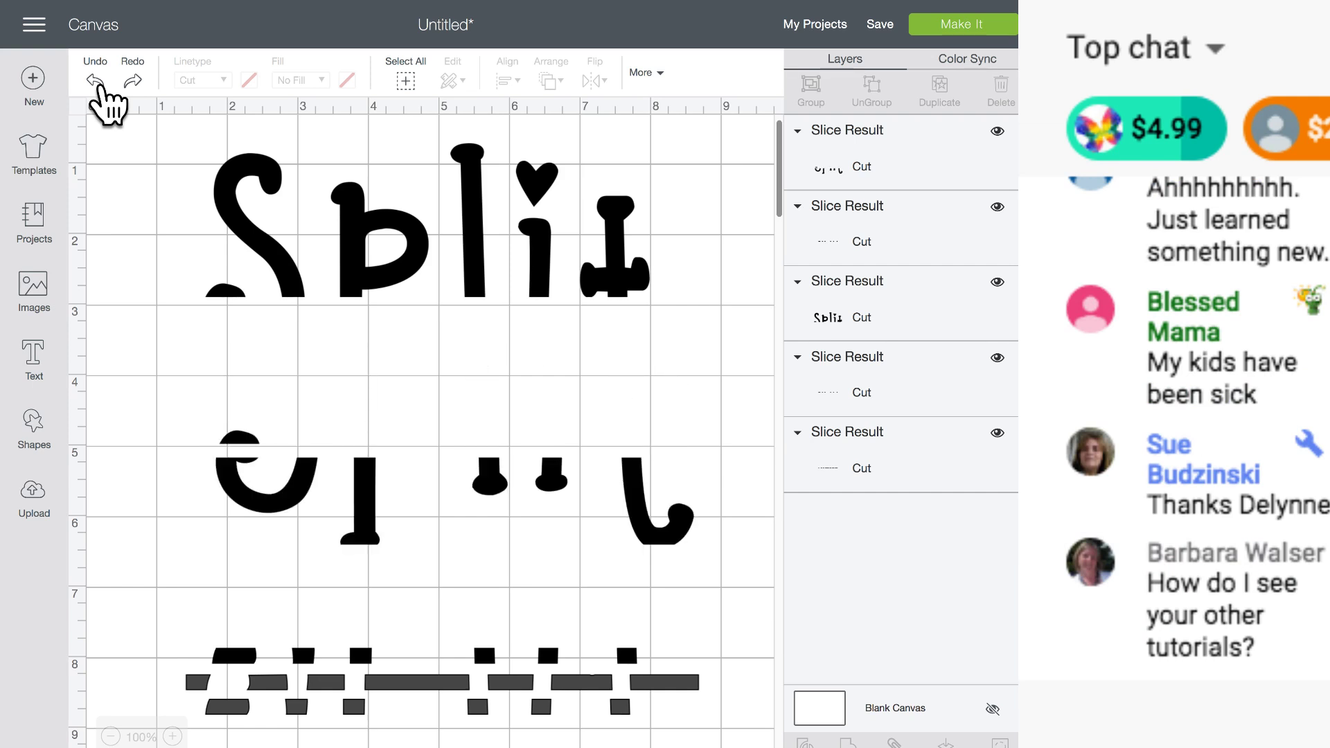
pyautogui.click(97, 82)
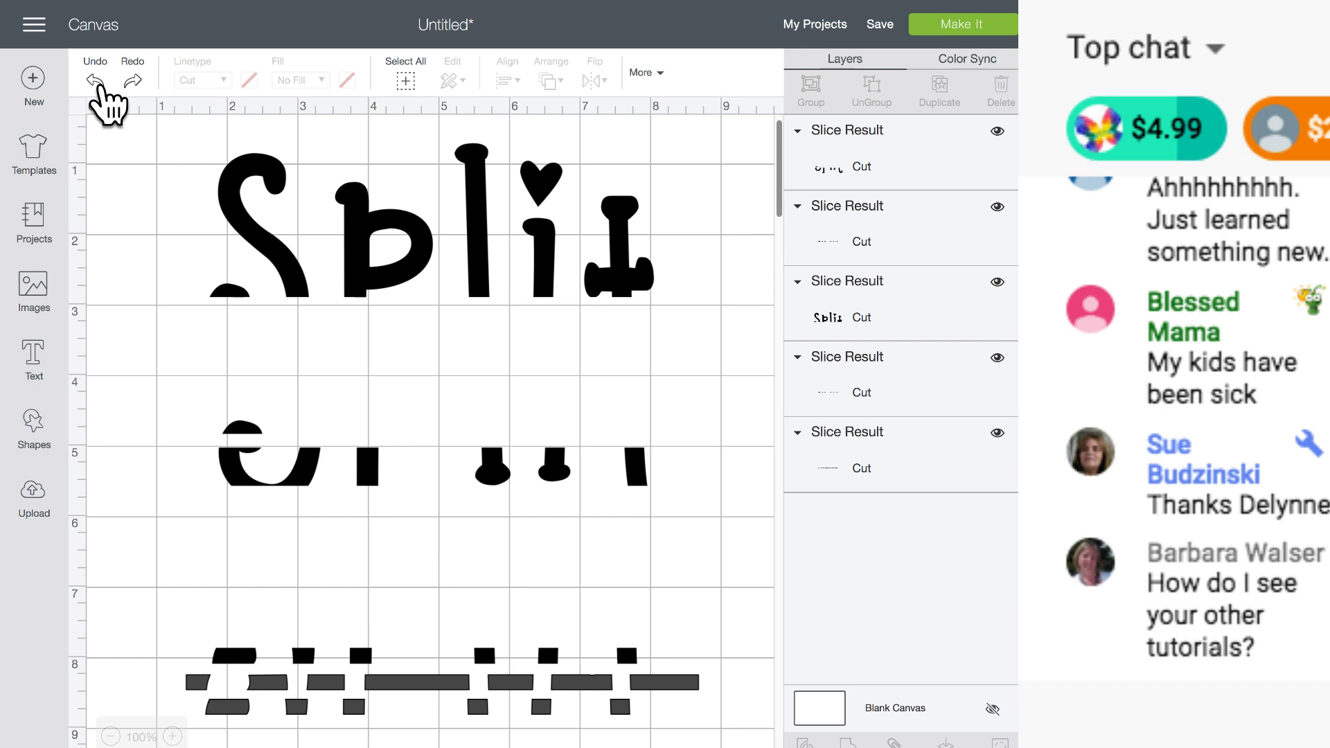
pyautogui.click(97, 81)
pyautogui.click(97, 82)
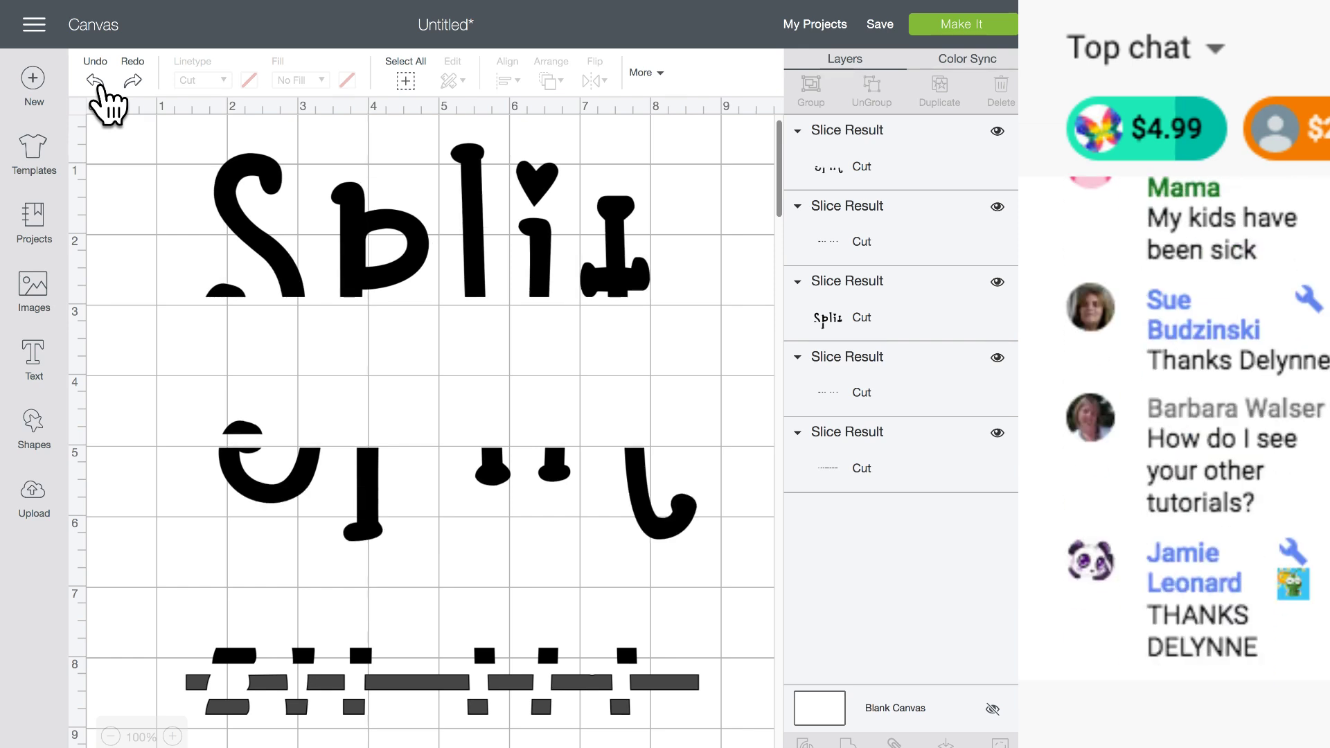
pyautogui.click(97, 81)
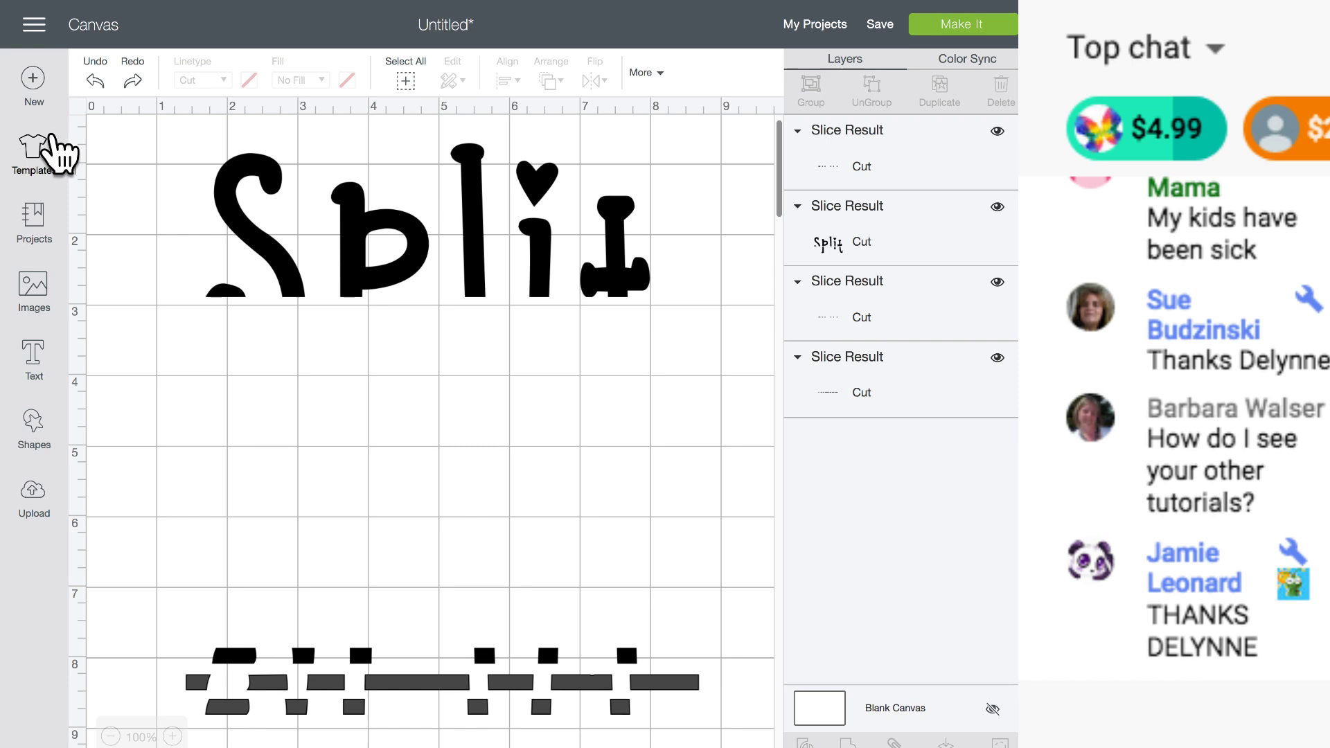
# - Start a new project, replacing the current one without saving, and add a text object with a first name in capitals
pyautogui.click(35, 82)
pyautogui.click(547, 55)
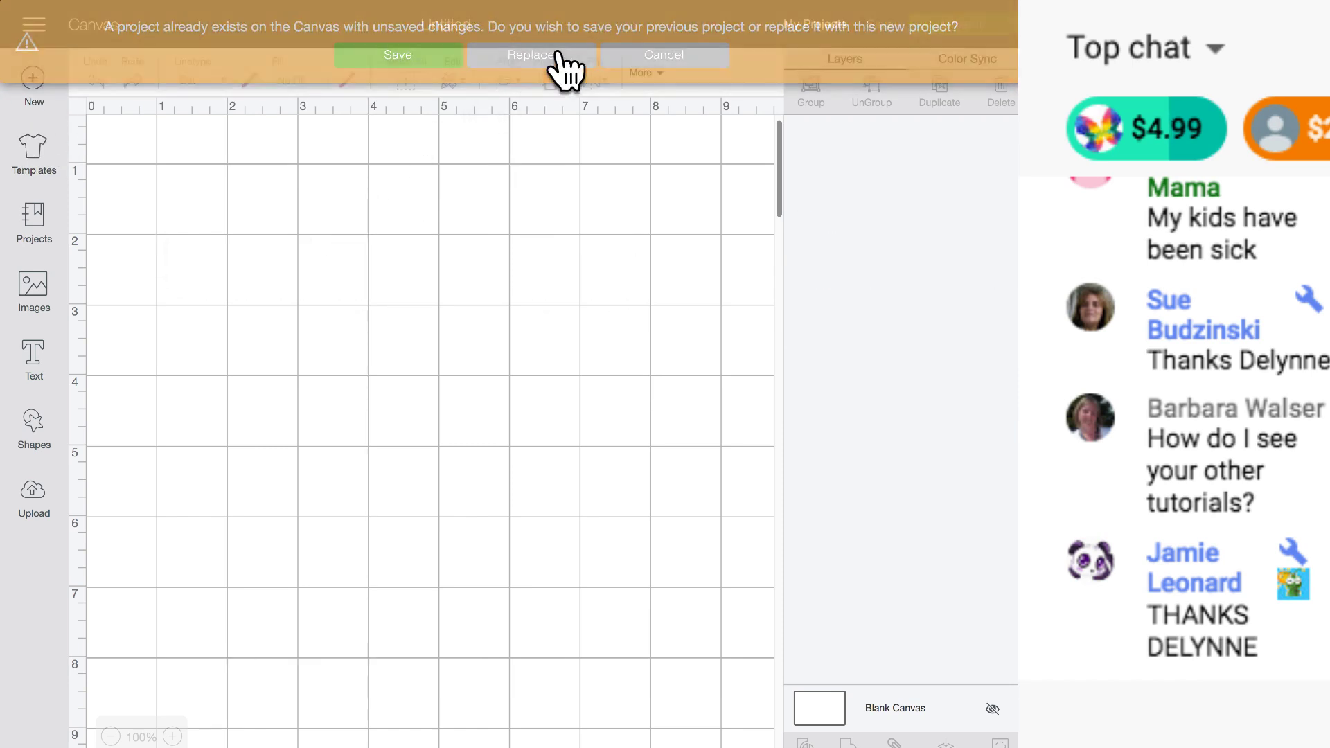
pyautogui.click(43, 359)
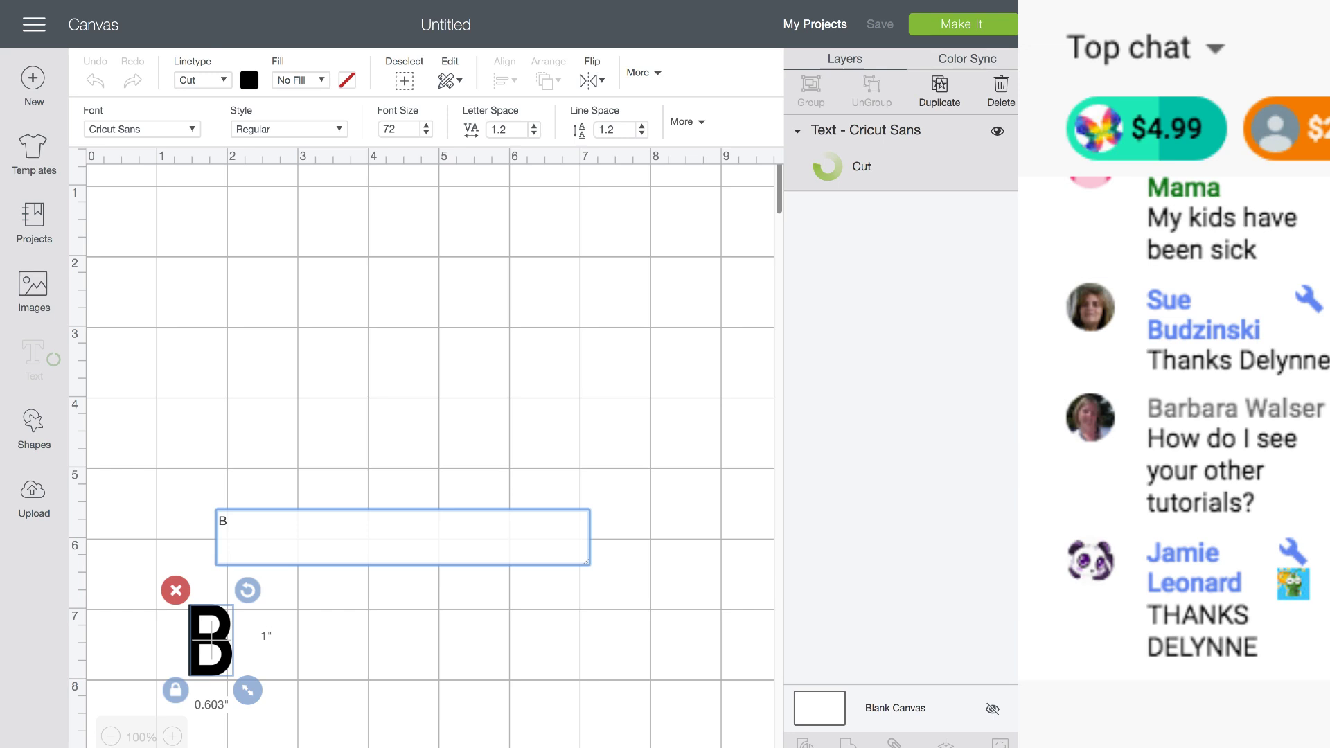
pyautogui.write('BOBBY')
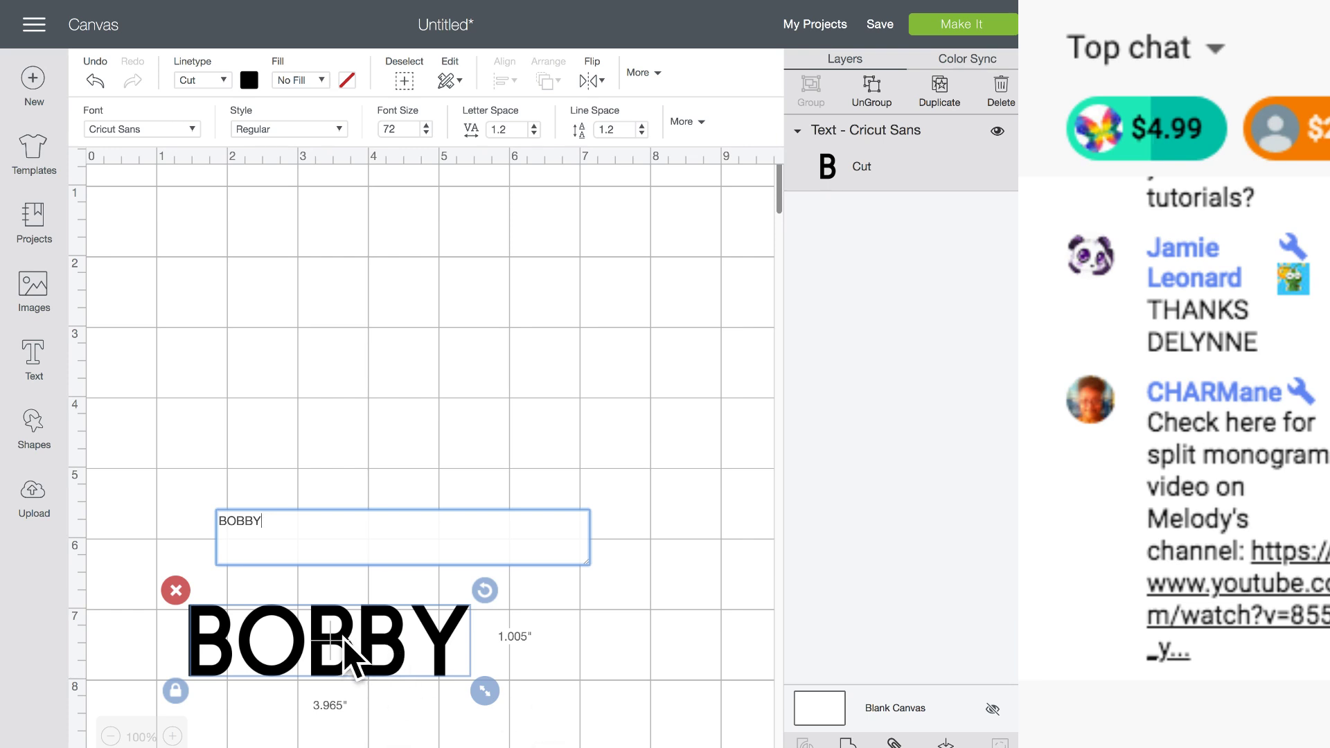
# - Move the name text up the canvas, enlarge it, and stretch it with proportions unlocked to about 6.88 by 2.39 inches
pyautogui.click(346, 644)
pyautogui.moveTo(346, 637); pyautogui.dragTo(365, 268)
pyautogui.moveTo(503, 319); pyautogui.dragTo(641, 356)
pyautogui.moveTo(416, 297); pyautogui.dragTo(398, 376)
pyautogui.moveTo(621, 435); pyautogui.dragTo(690, 452)
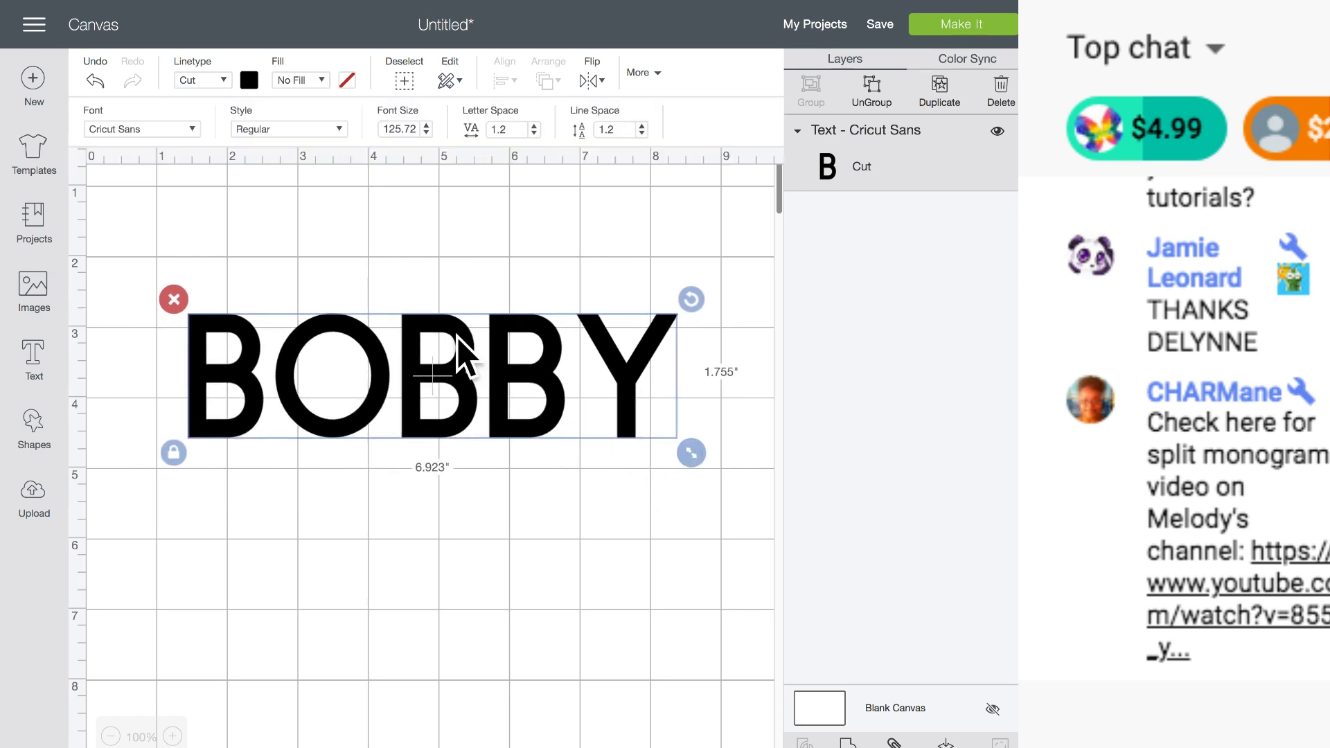
pyautogui.click(174, 454)
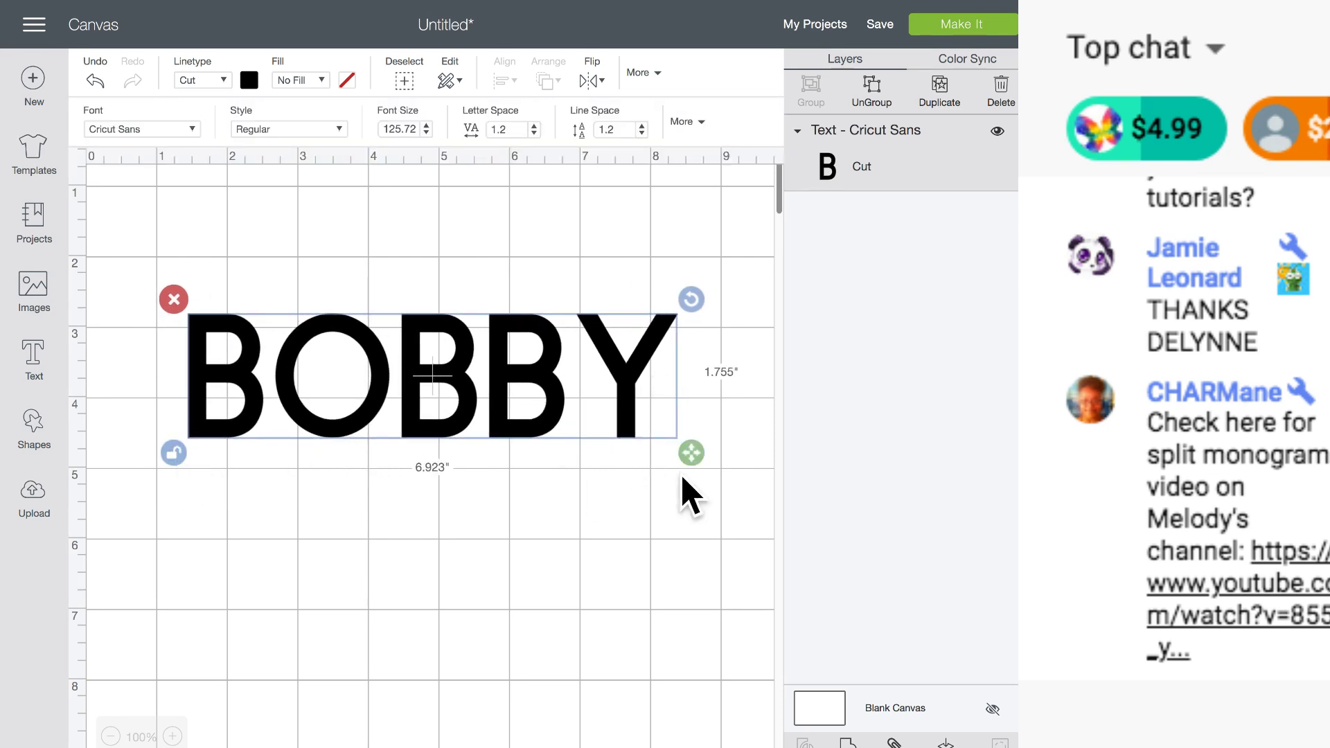
pyautogui.moveTo(691, 454); pyautogui.dragTo(699, 511)
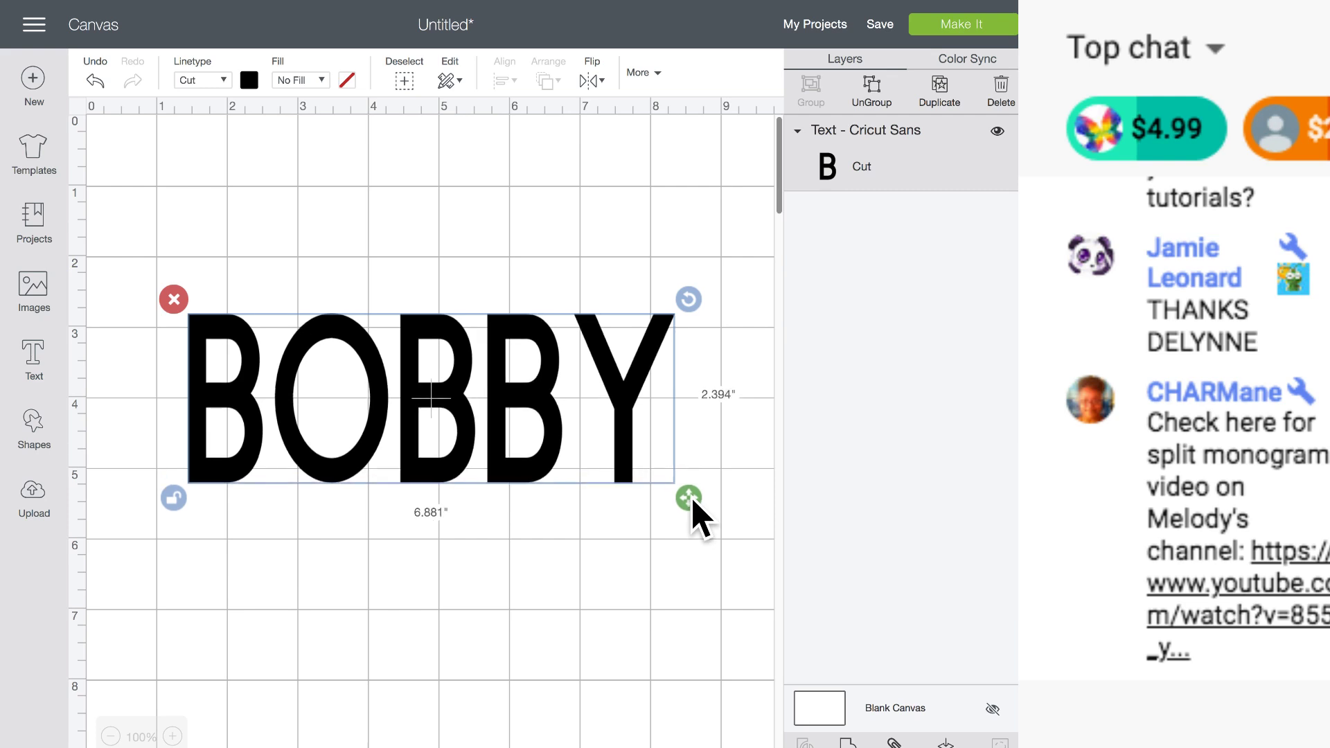
# - Add a square, stretch it with proportions unlocked into a bar about 6.5 by 0.375 inches, and move it across the name
pyautogui.click(43, 433)
pyautogui.click(116, 284)
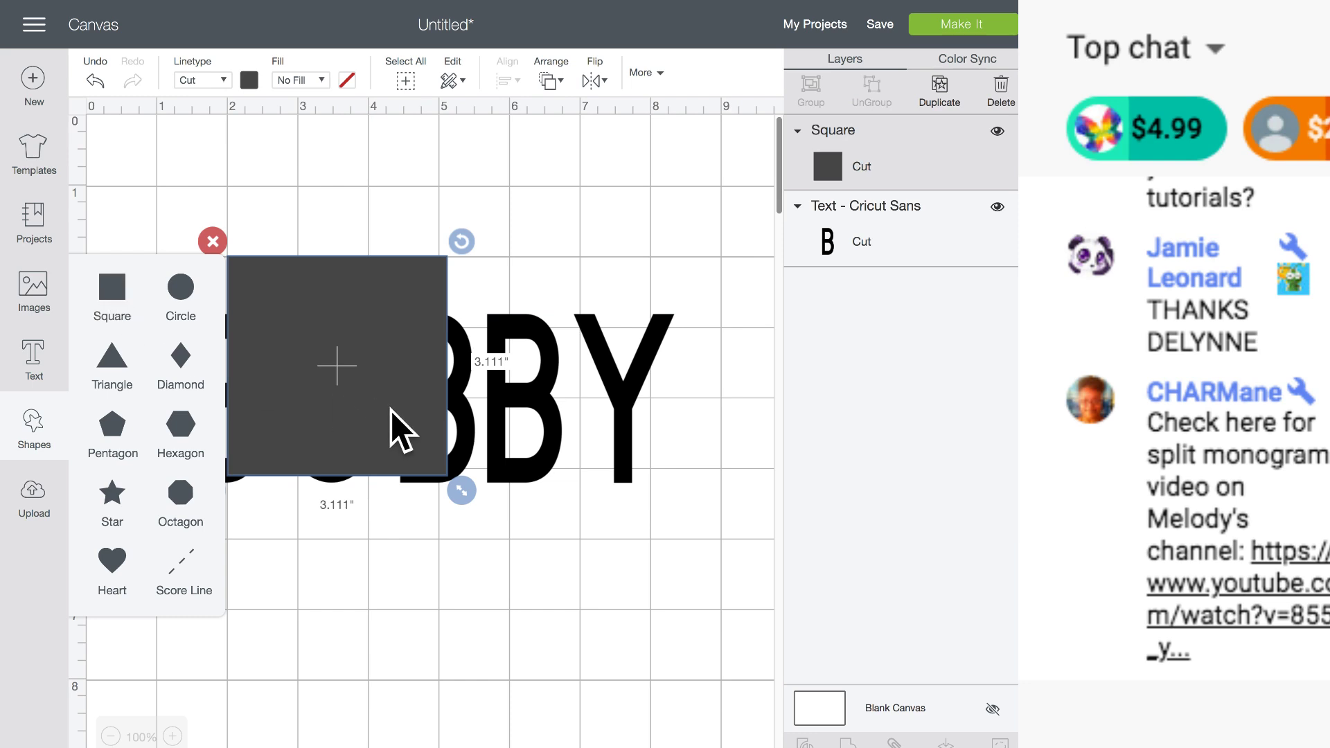
pyautogui.click(392, 410)
pyautogui.moveTo(449, 493); pyautogui.dragTo(700, 298)
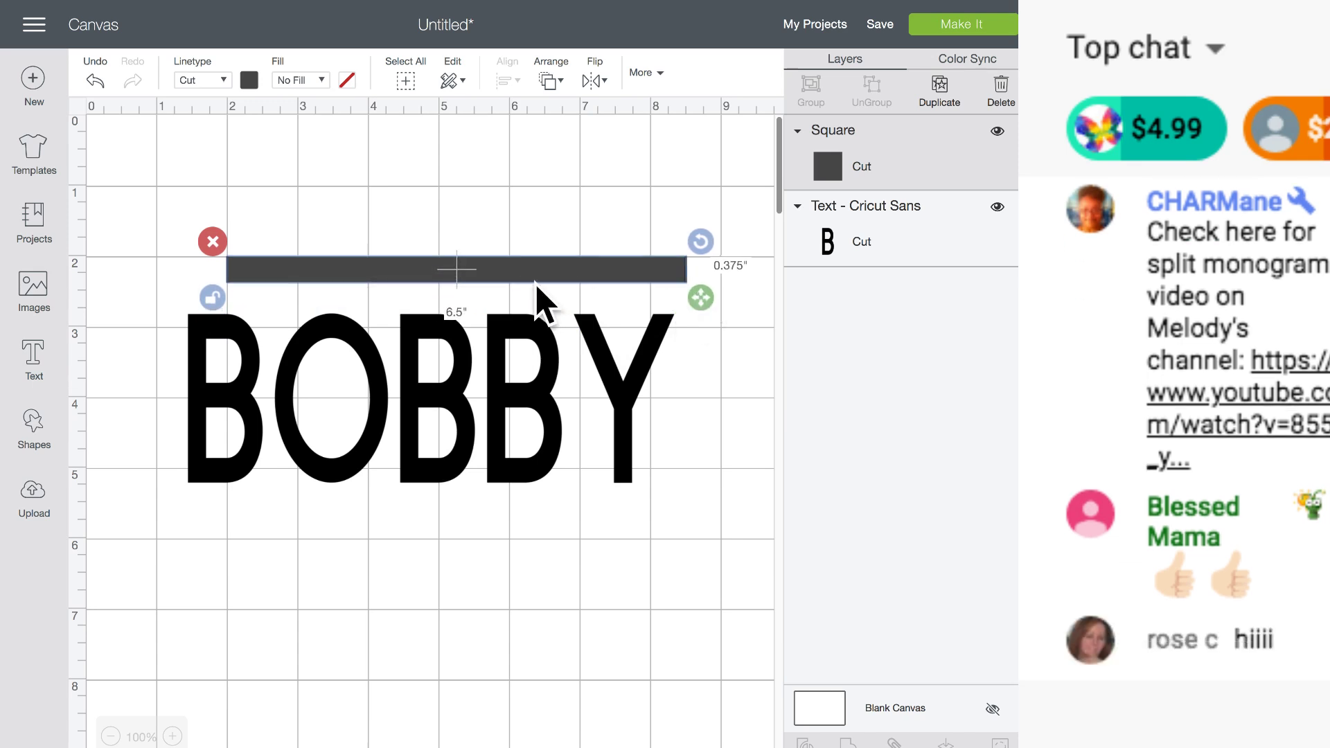
pyautogui.moveTo(509, 273); pyautogui.dragTo(411, 406)
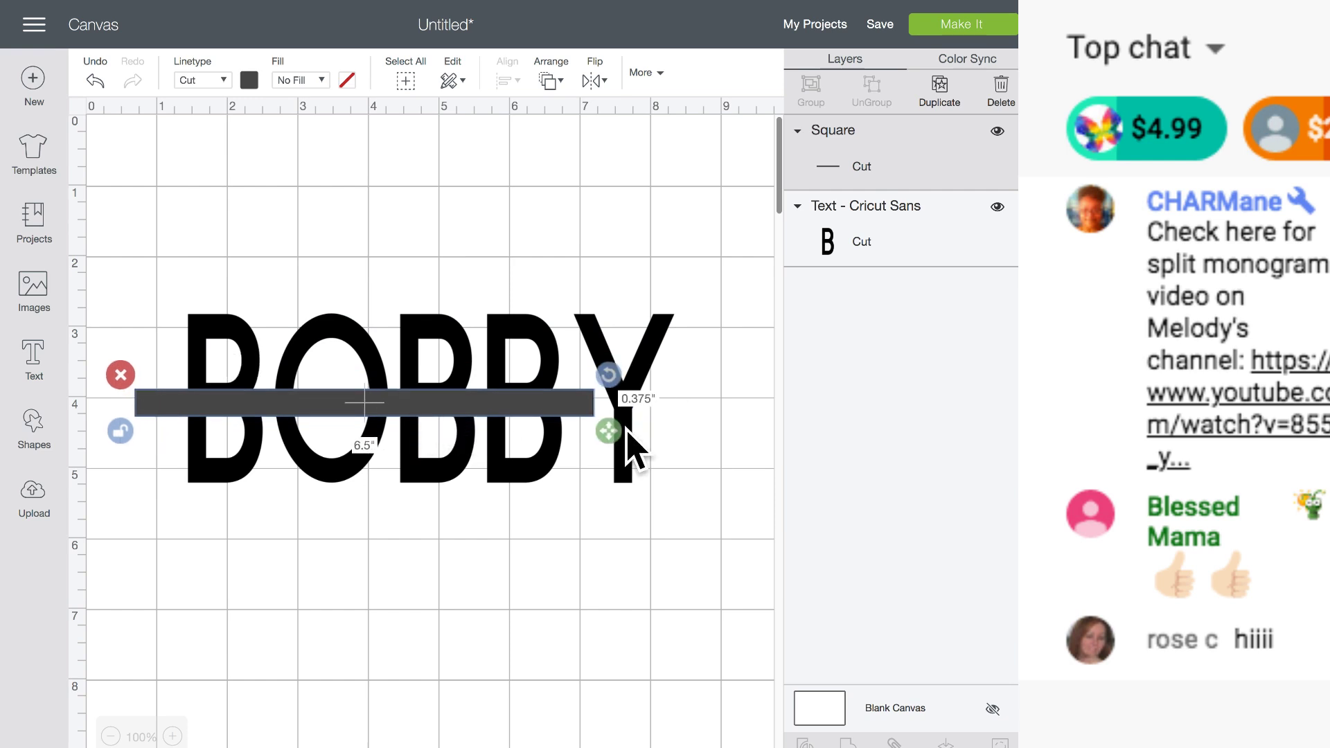
# - Resize the bar to about 7.86 by 0.28 inches and place it just below the middle of the name
pyautogui.moveTo(614, 432); pyautogui.dragTo(705, 438)
pyautogui.moveTo(543, 424)
pyautogui.mouseDown()
pyautogui.moveTo(547, 440)
pyautogui.moveTo(546, 399)
pyautogui.mouseUp()
pyautogui.moveTo(711, 423); pyautogui.dragTo(708, 416)
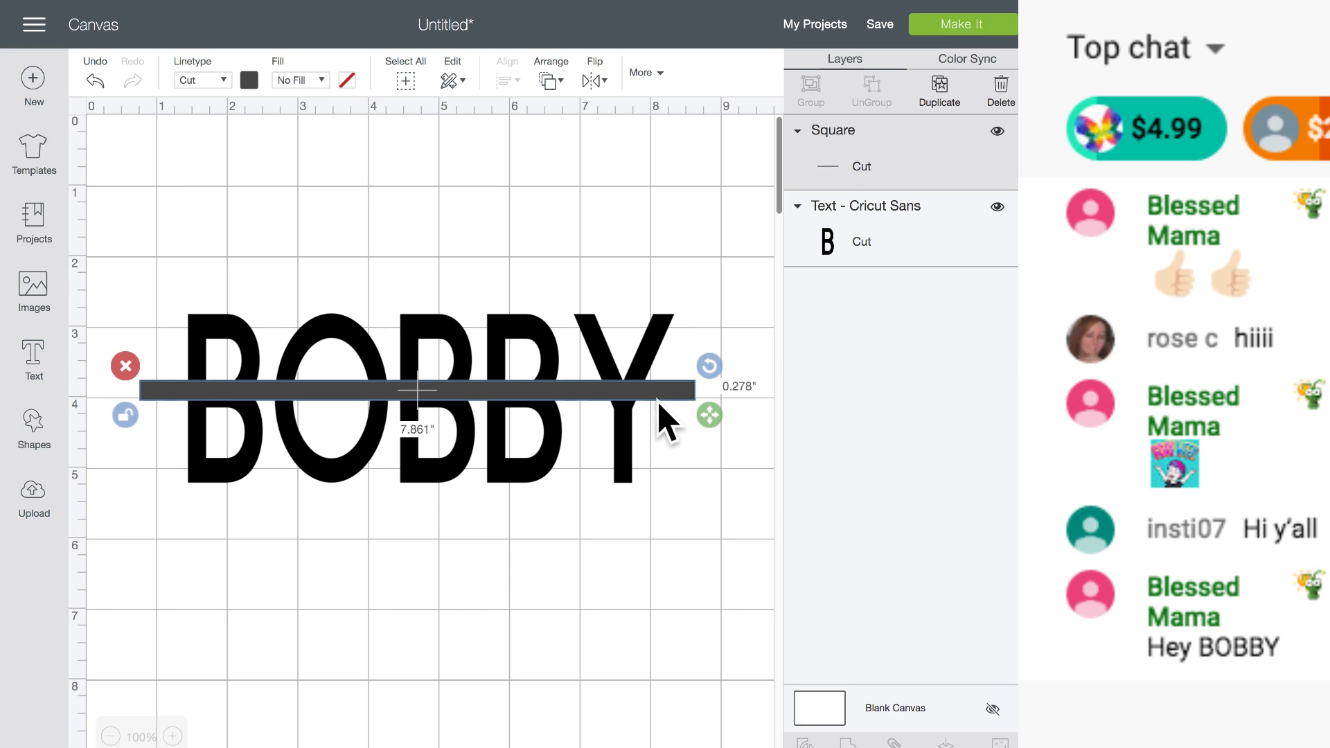
pyautogui.moveTo(630, 396); pyautogui.dragTo(633, 431)
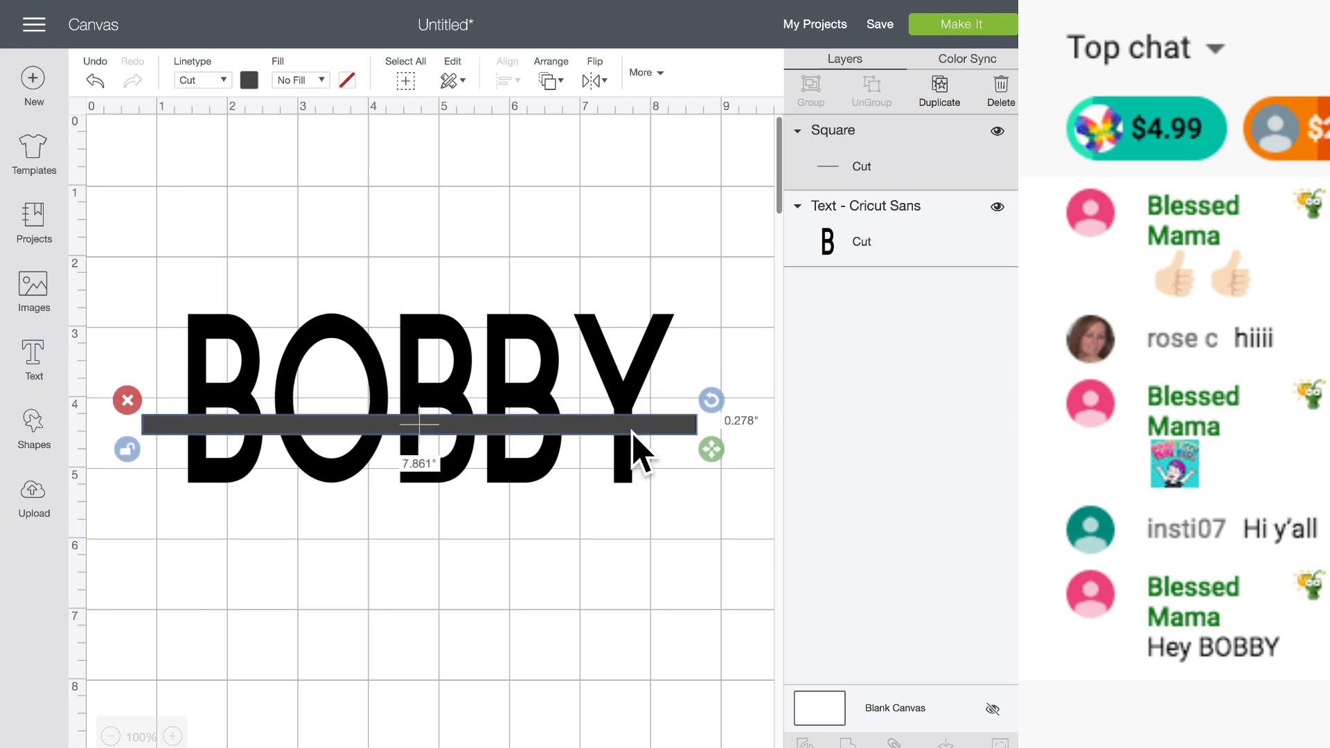
# - Center the bar and the name horizontally on each other and weld them into one shape
pyautogui.click(148, 258)
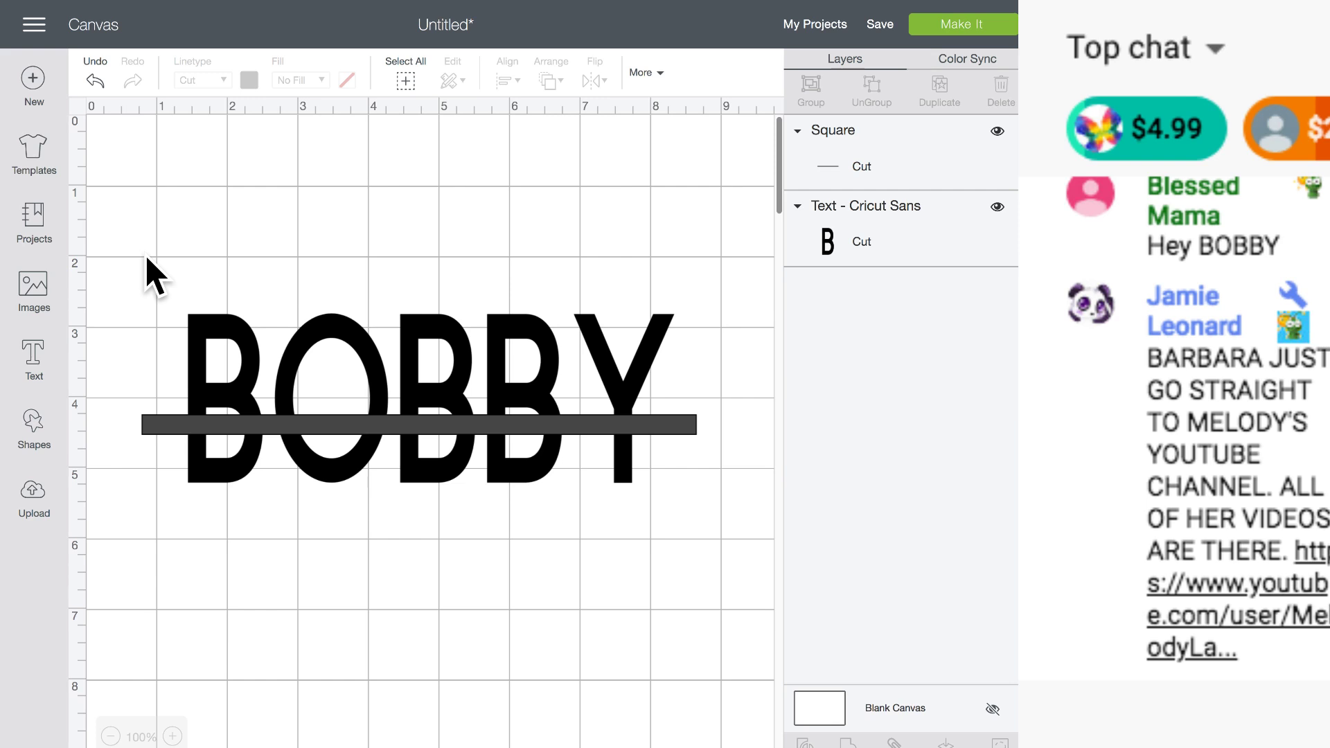
pyautogui.moveTo(148, 258); pyautogui.dragTo(547, 521)
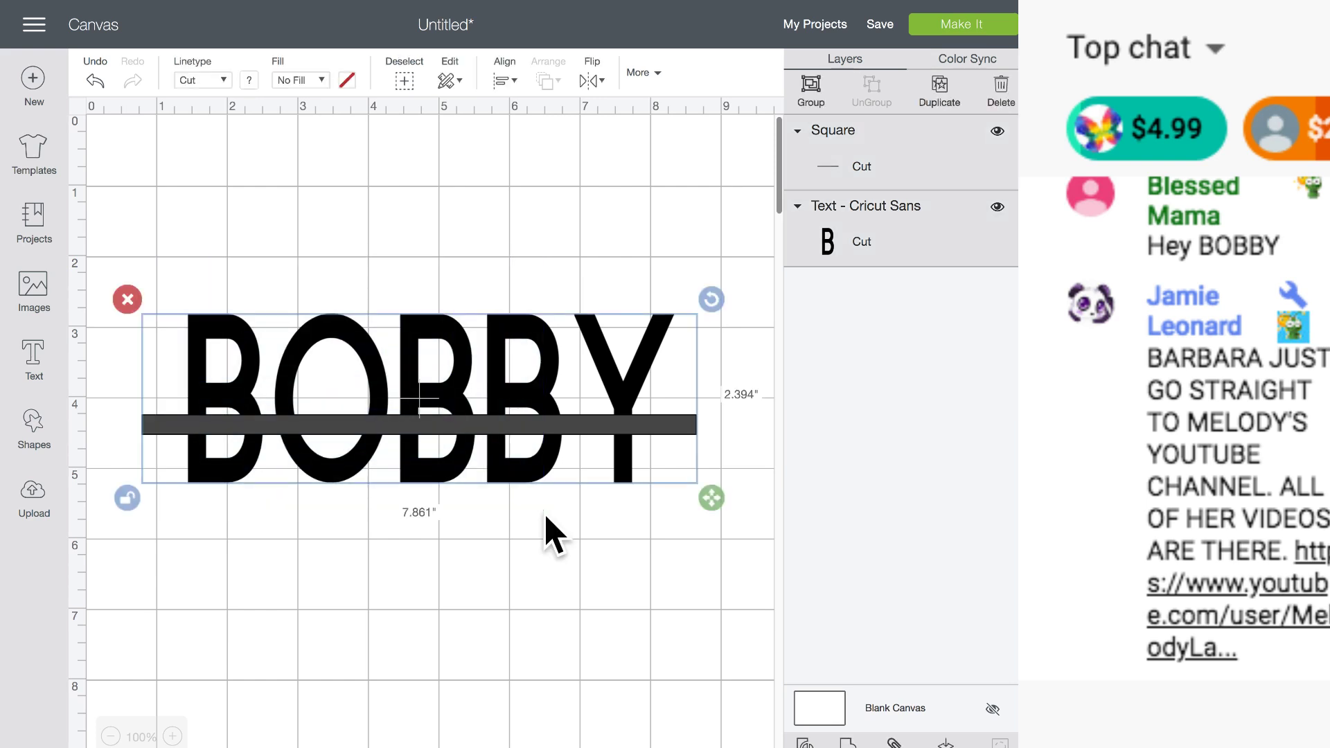
pyautogui.click(505, 81)
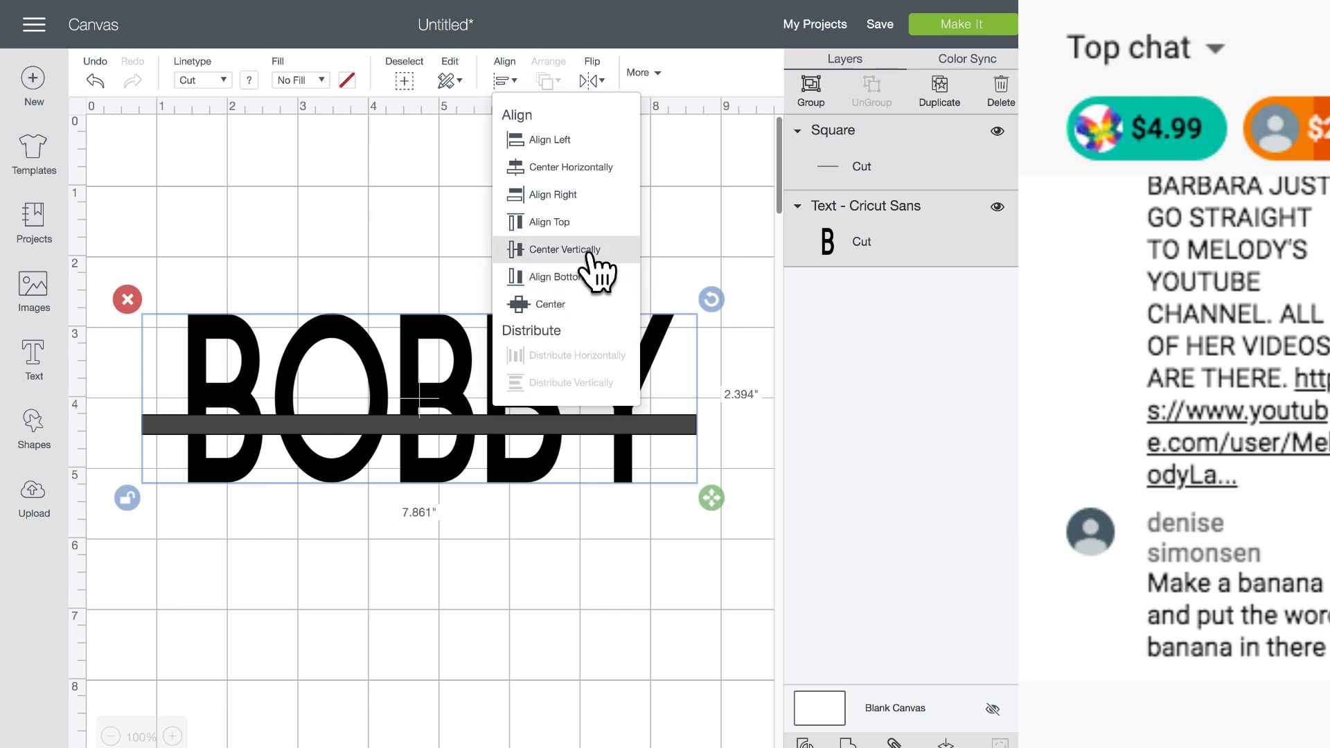
pyautogui.click(594, 177)
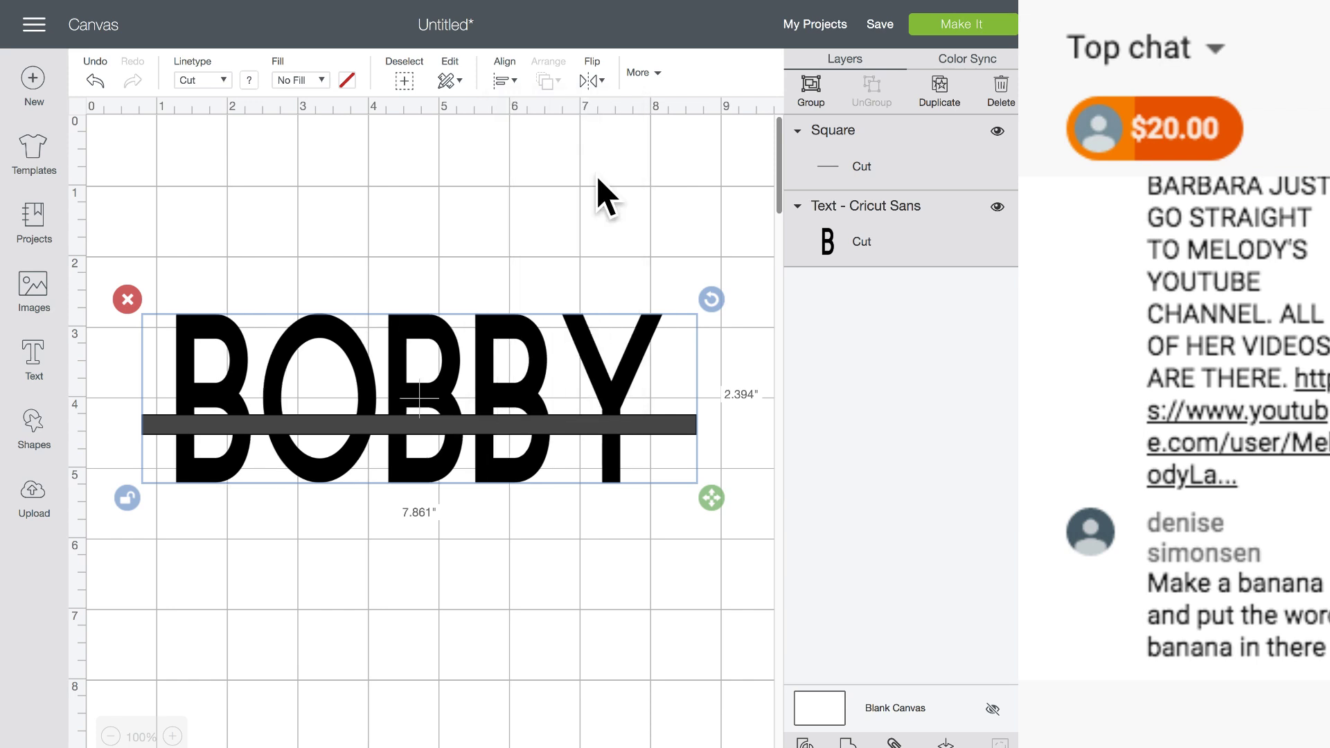
pyautogui.moveTo(149, 262); pyautogui.dragTo(663, 580)
pyautogui.click(846, 741)
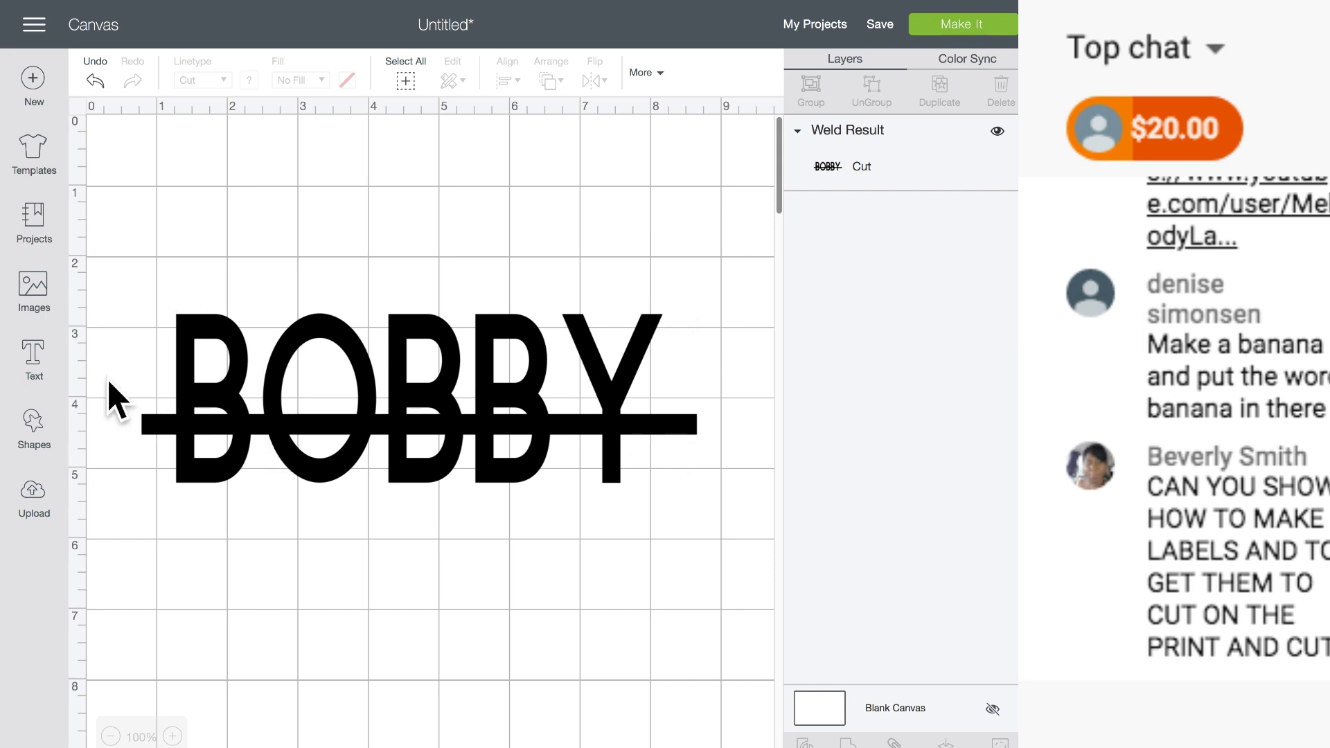
# - Move the welded name up the canvas, then add another square and stretch it into a strip about 7.06 by 0.06 inches
pyautogui.click(177, 423)
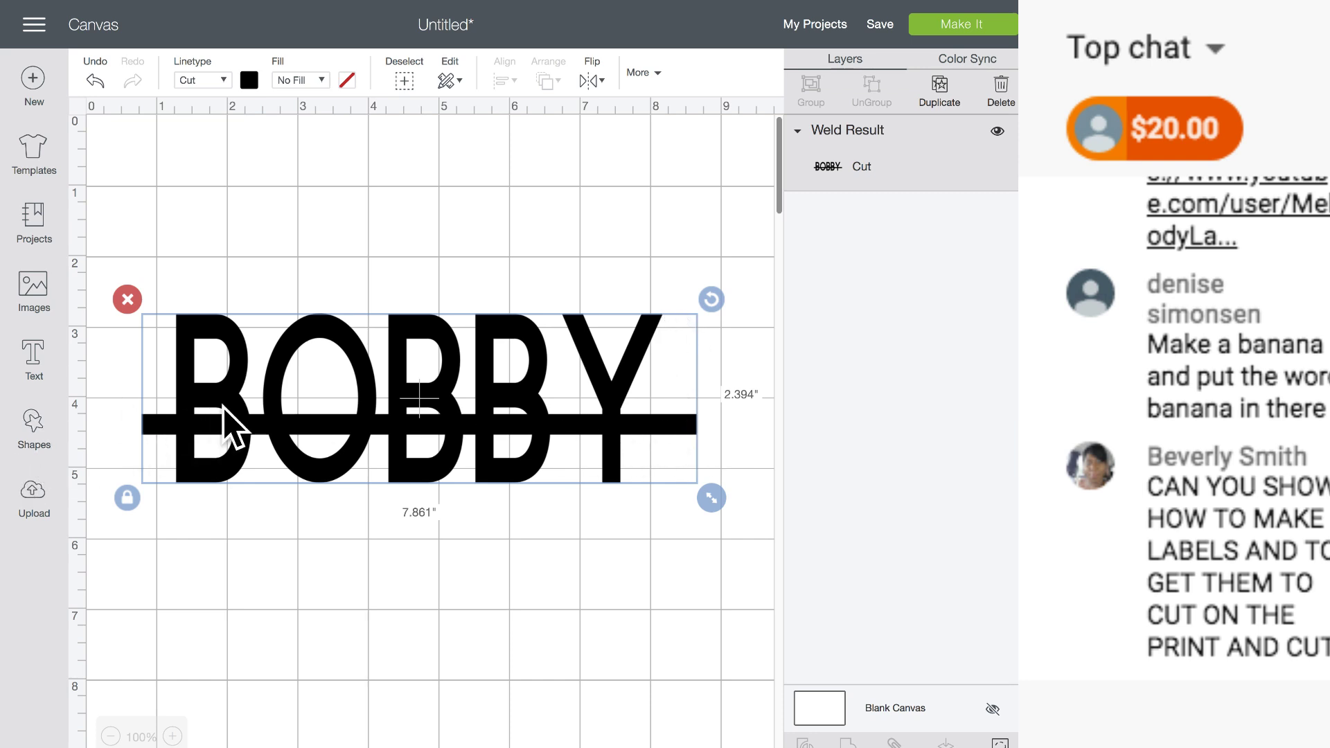
pyautogui.moveTo(241, 416); pyautogui.dragTo(264, 361)
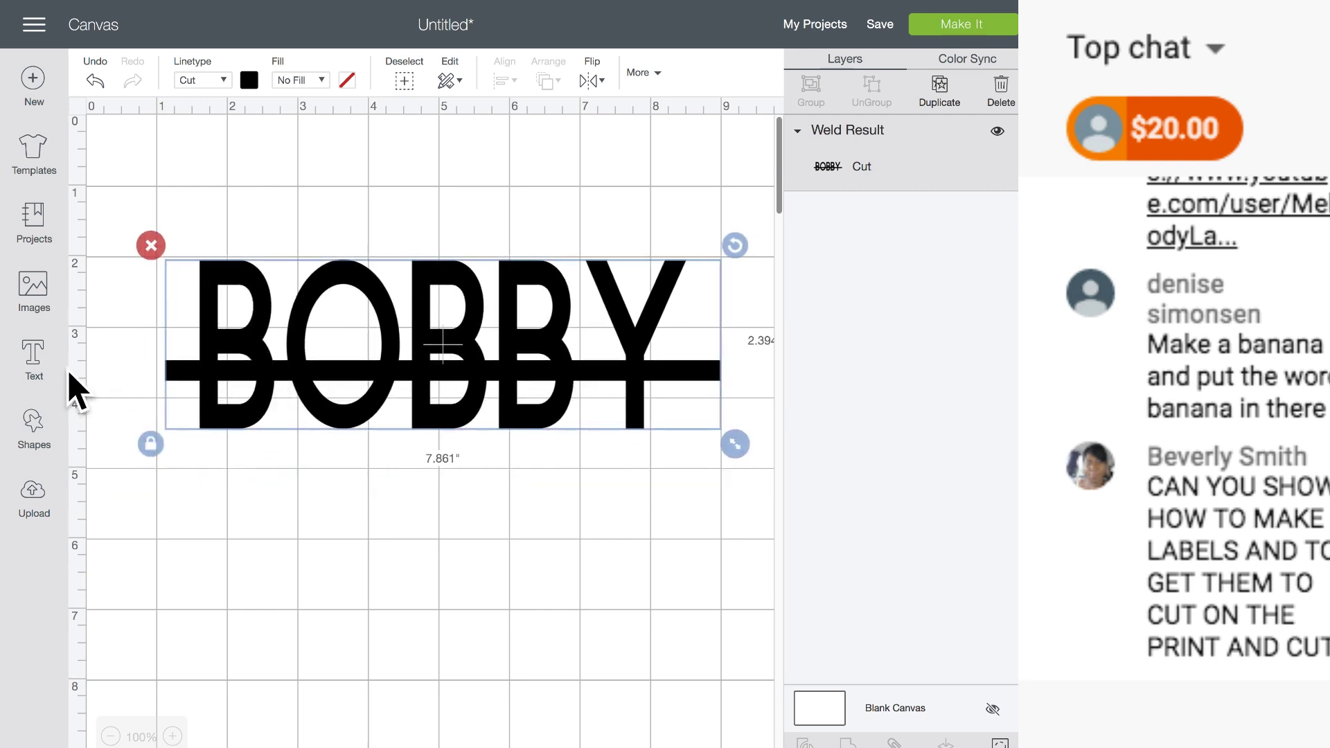
pyautogui.click(32, 421)
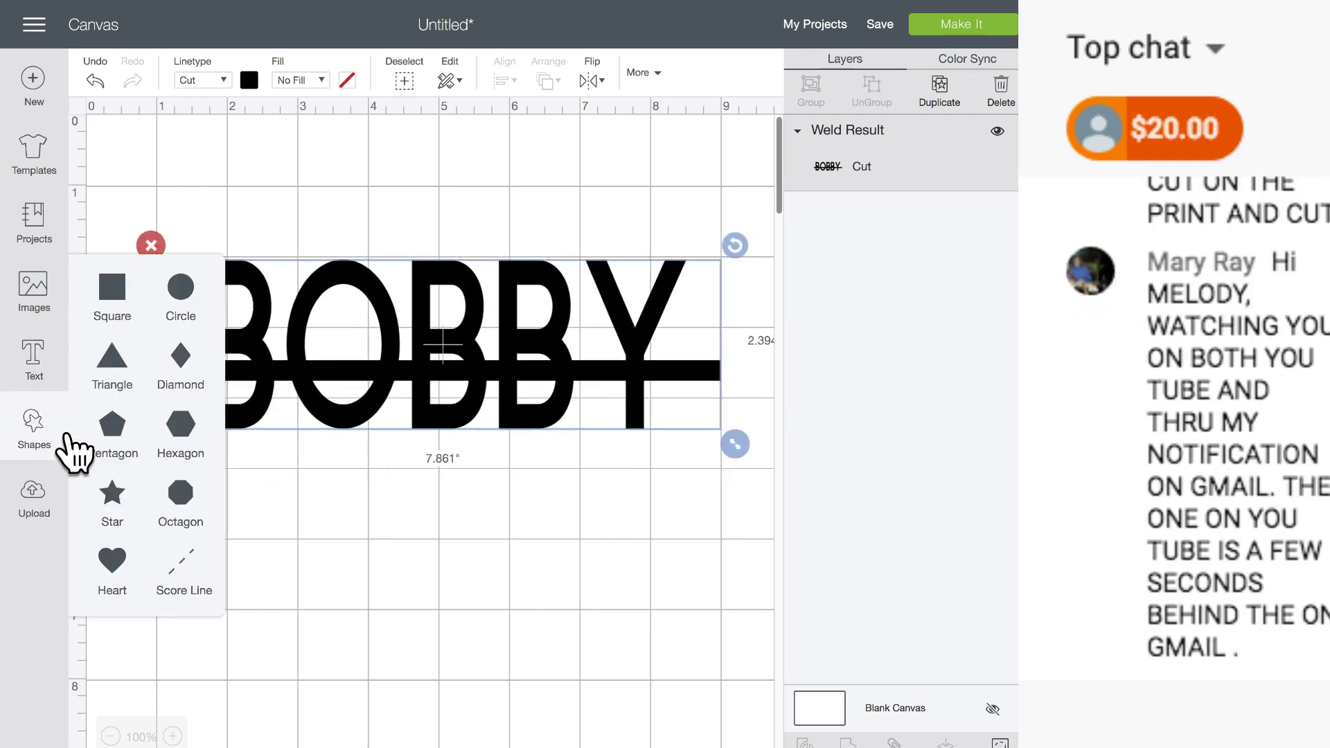
pyautogui.click(115, 287)
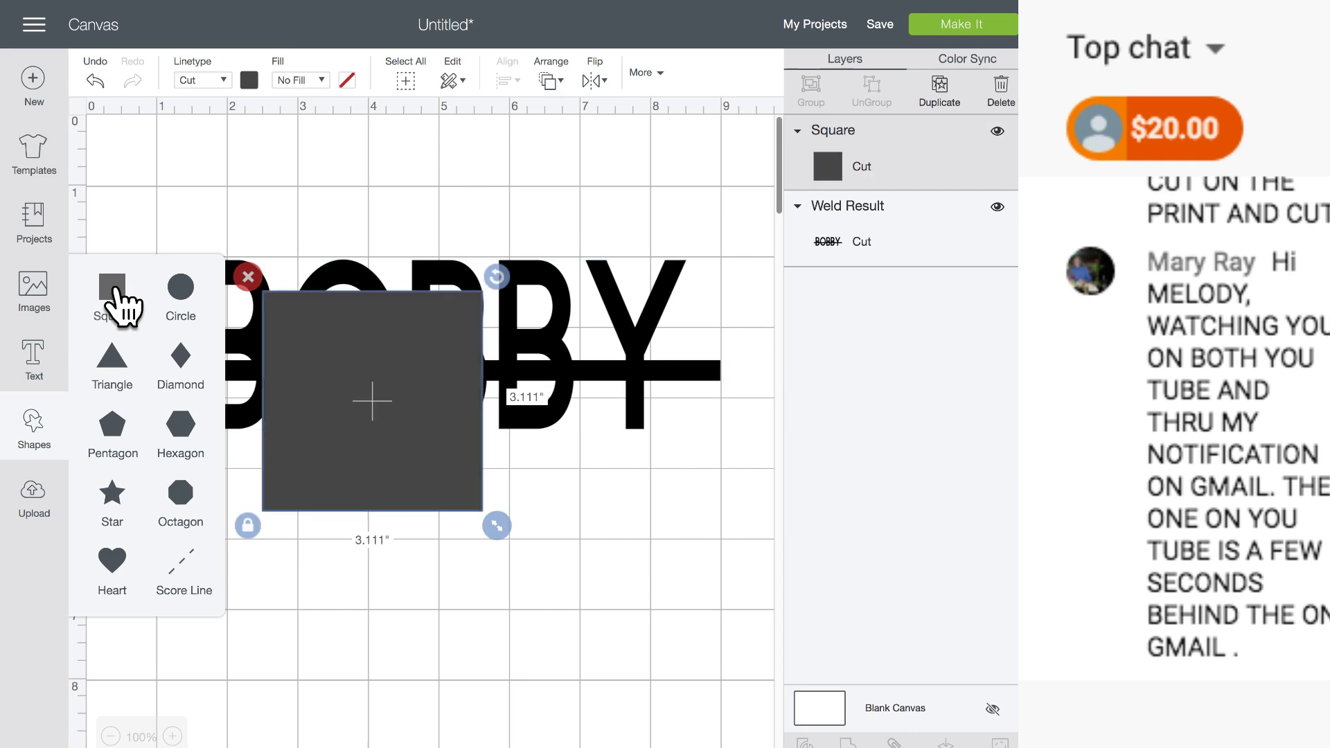
pyautogui.moveTo(496, 532); pyautogui.dragTo(790, 333)
pyautogui.moveTo(539, 305); pyautogui.dragTo(460, 343)
pyautogui.moveTo(689, 351); pyautogui.dragTo(689, 342)
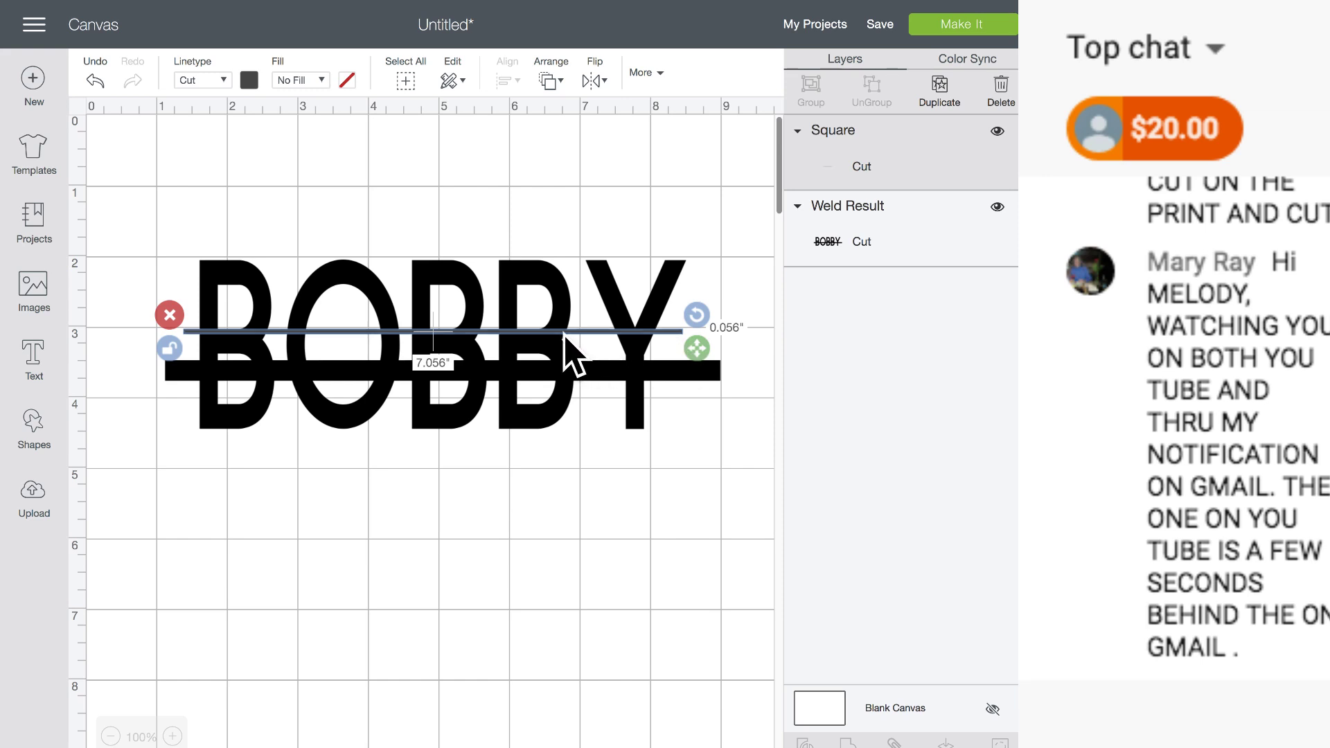
# - Move the thin strip onto the bar of the welded name and lengthen it to about 8.5 inches
pyautogui.moveTo(562, 333); pyautogui.dragTo(520, 369)
pyautogui.moveTo(658, 386); pyautogui.dragTo(760, 390)
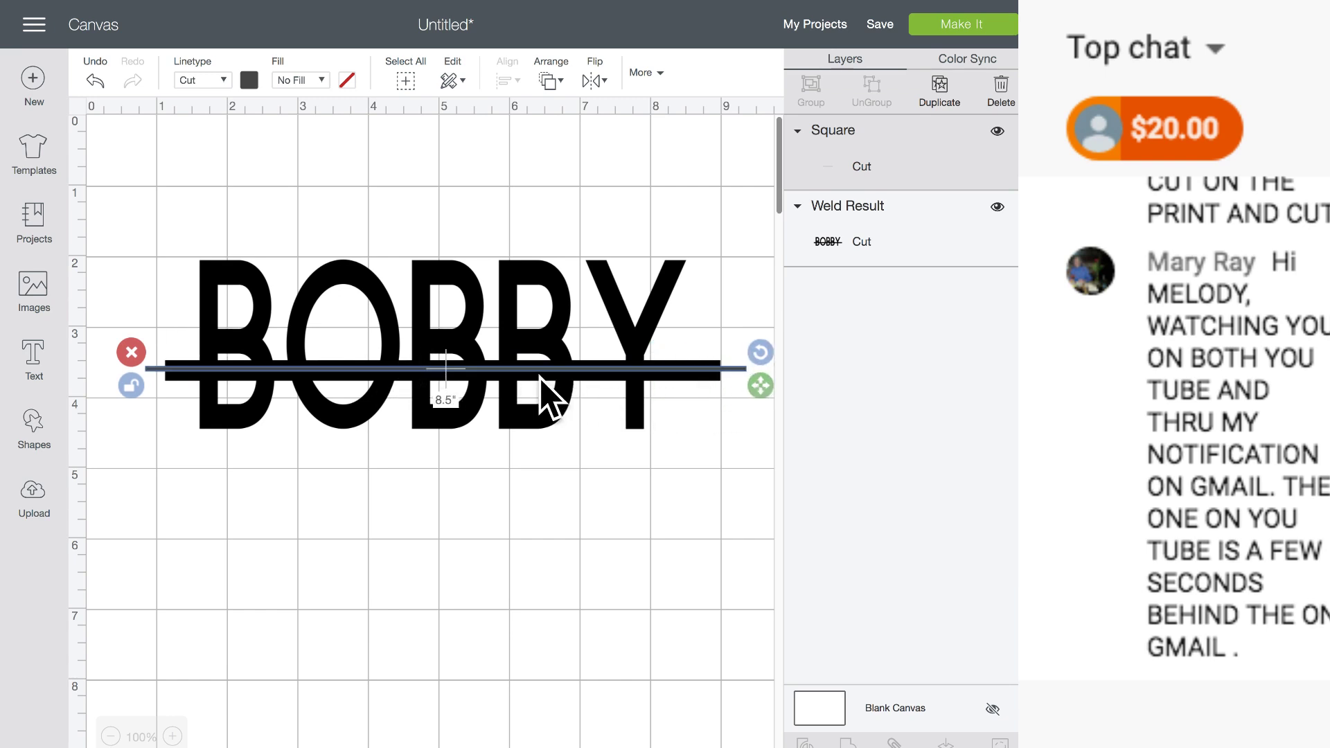
pyautogui.click(519, 385)
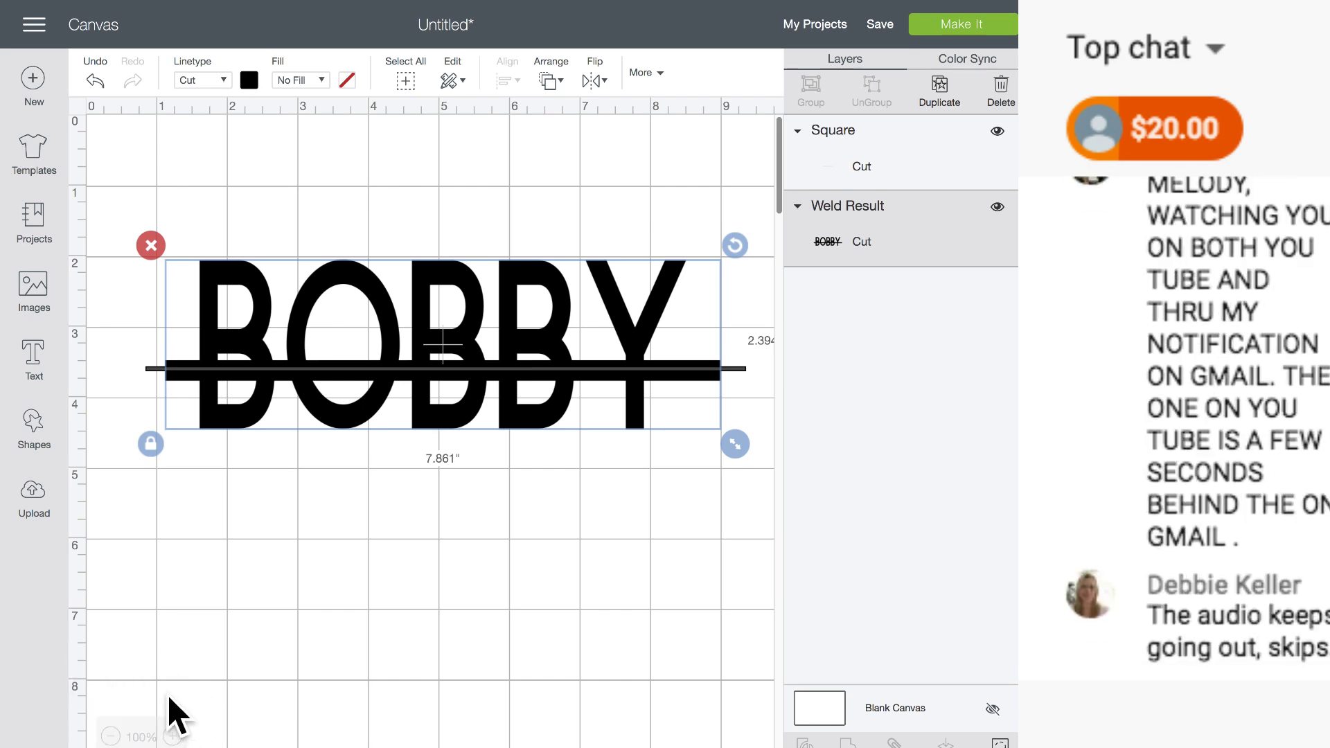
# - Nudge the thin strip so it runs along the middle of the welded bar, and check its position along the whole name
pyautogui.click(173, 736)
pyautogui.click(172, 736)
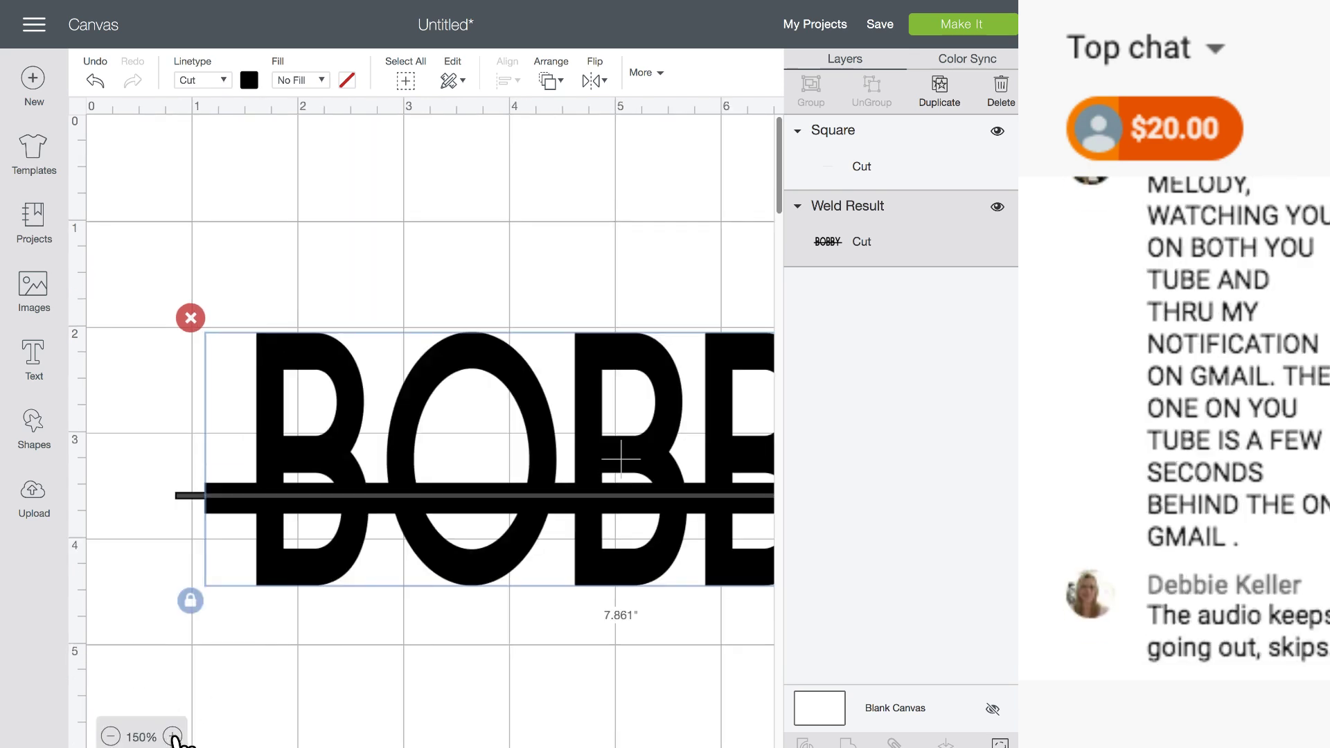
pyautogui.click(172, 737)
pyautogui.scroll(-3, 194, 615)
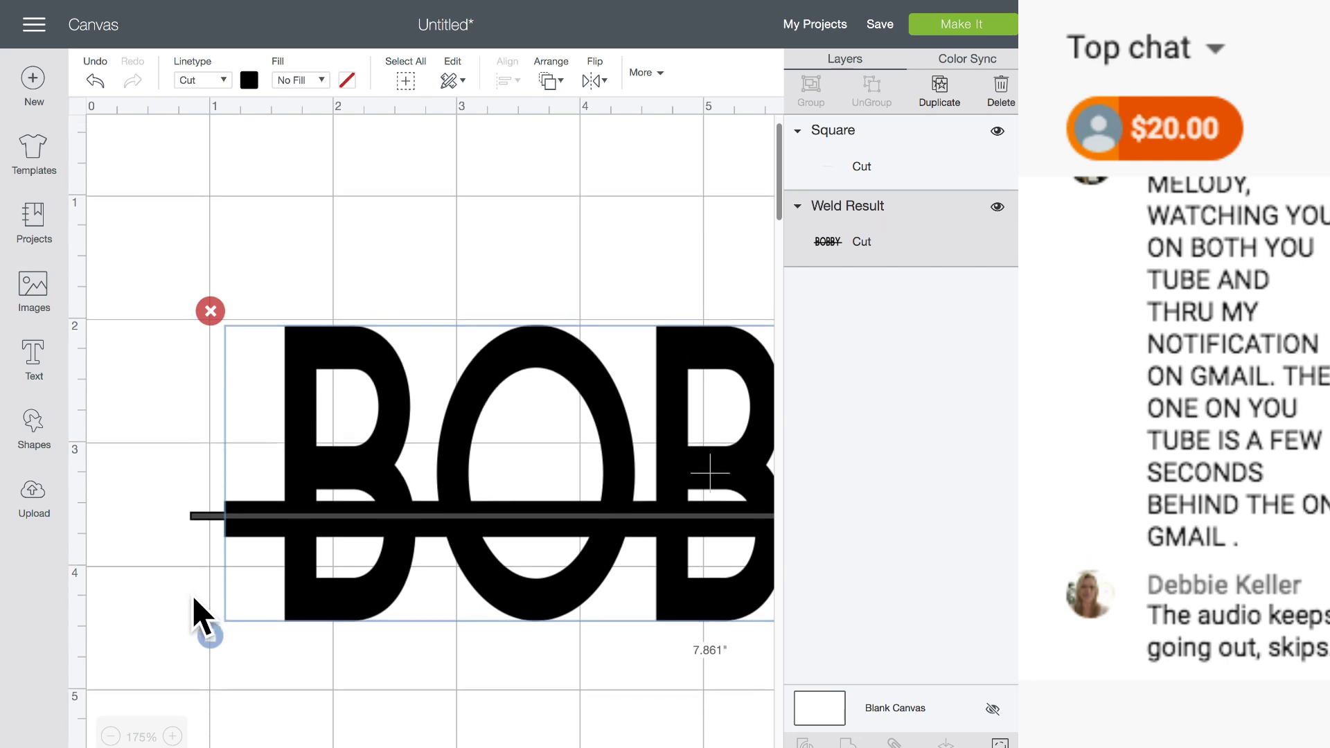
pyautogui.hscroll(2, 198, 616)
pyautogui.hscroll(1, 201, 617)
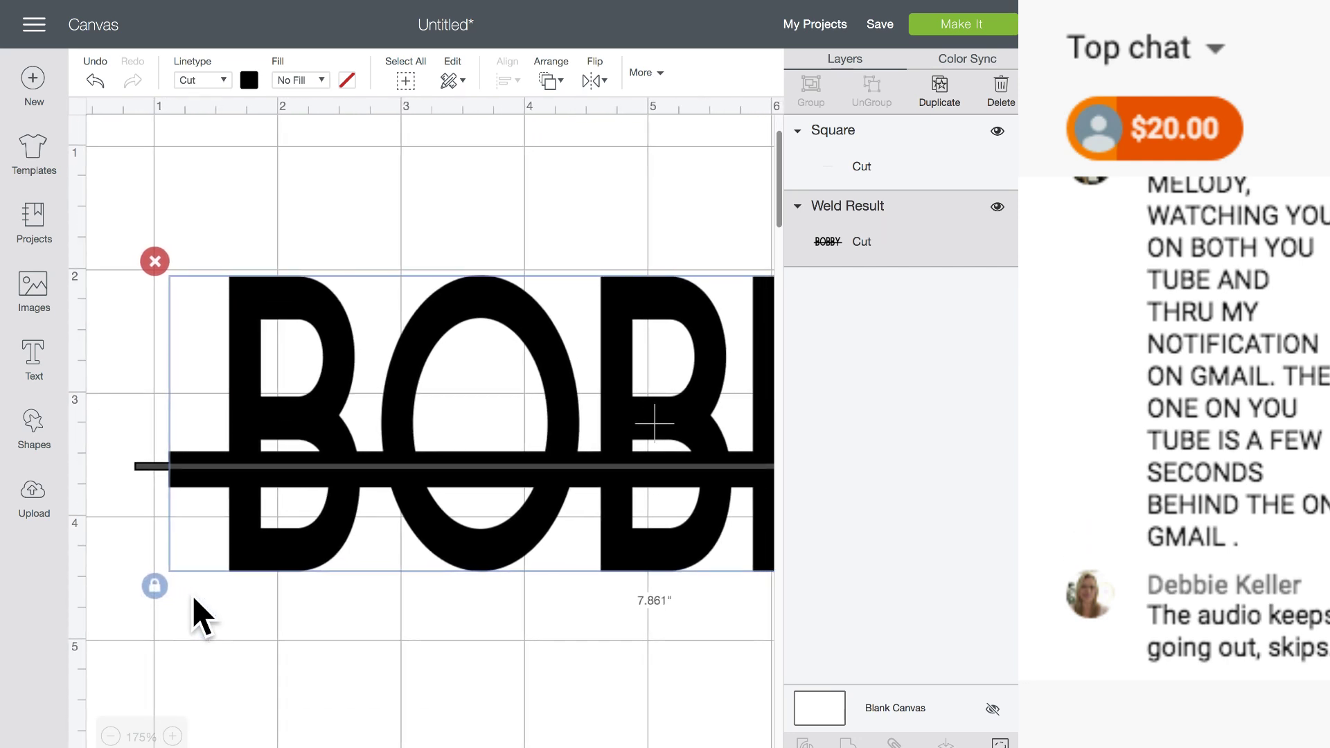
pyautogui.scroll(-1, 201, 617)
pyautogui.hscroll(4, 201, 617)
pyautogui.hscroll(-3, 201, 617)
pyautogui.hscroll(-2, 200, 617)
pyautogui.moveTo(247, 431); pyautogui.dragTo(244, 432)
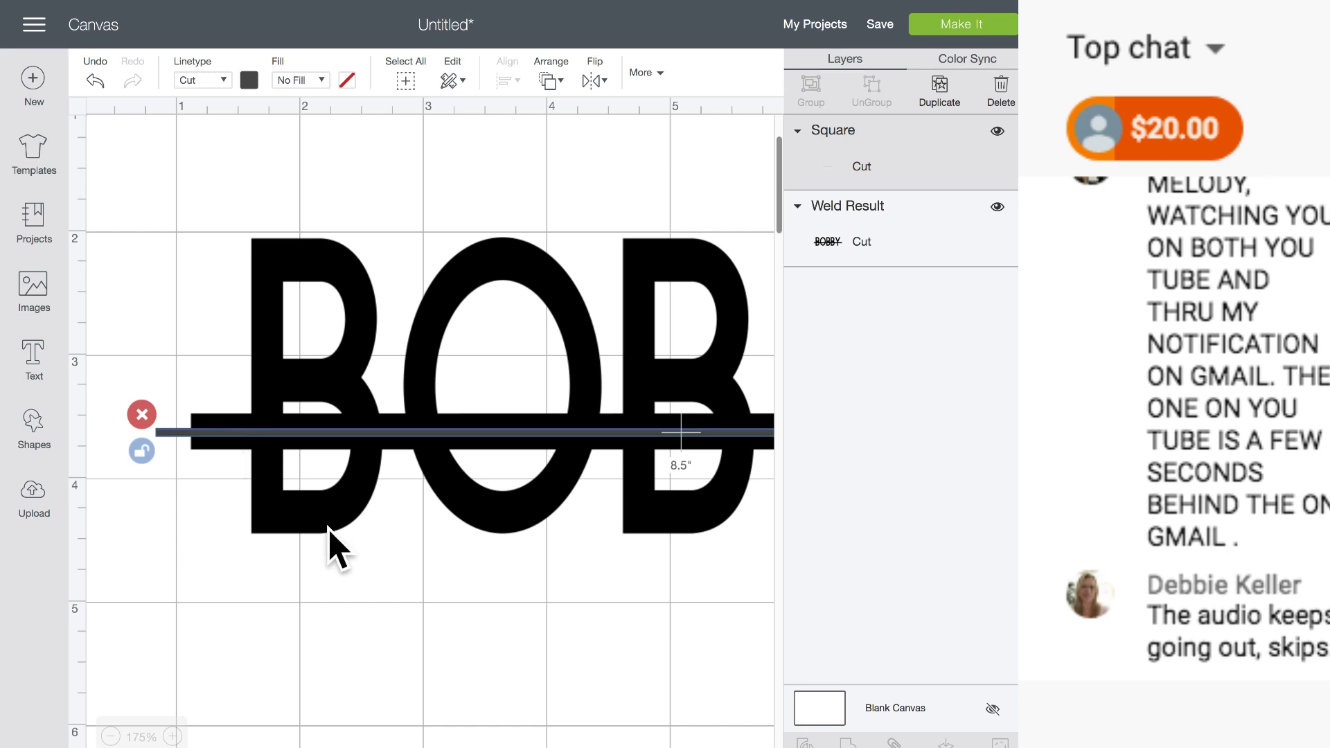
pyautogui.click(291, 589)
pyautogui.hscroll(5, 291, 603)
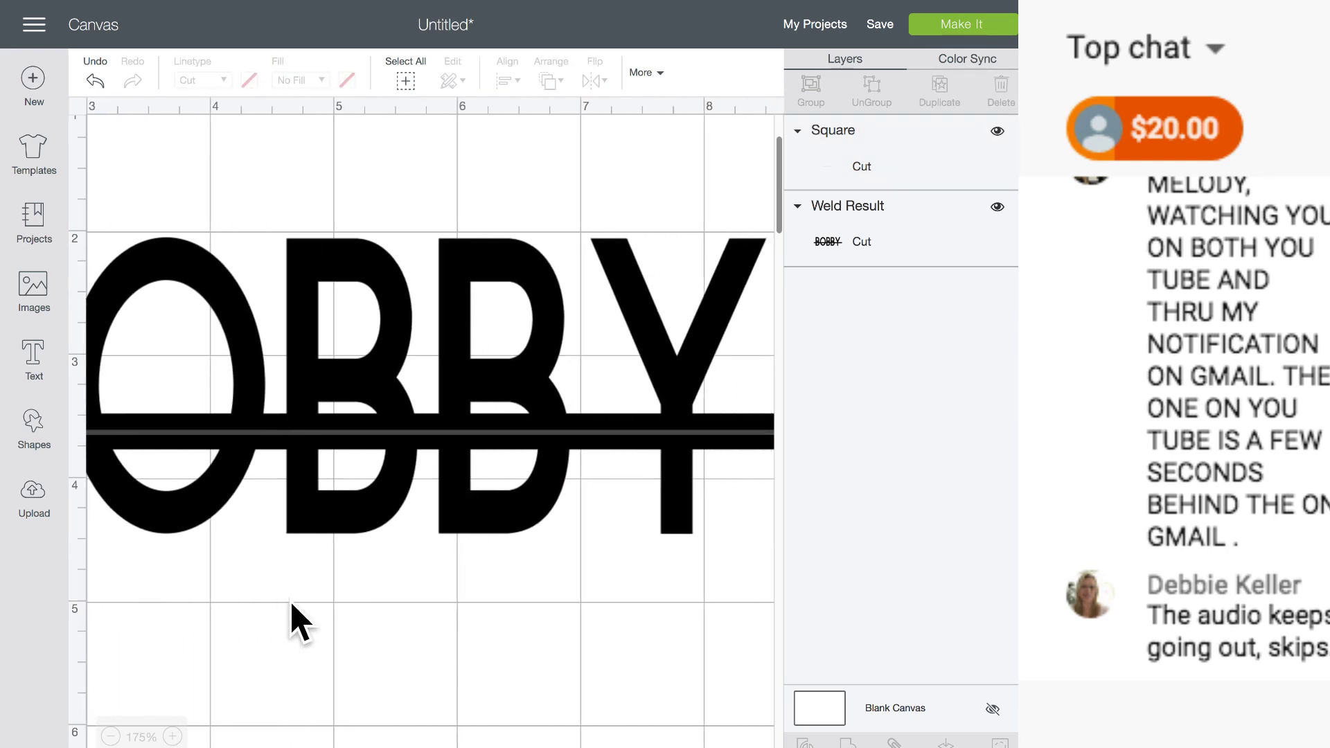
pyautogui.hscroll(2, 291, 610)
pyautogui.hscroll(-6, 291, 610)
# - Select the thin strip together with the welded name and slice them
pyautogui.click(111, 736)
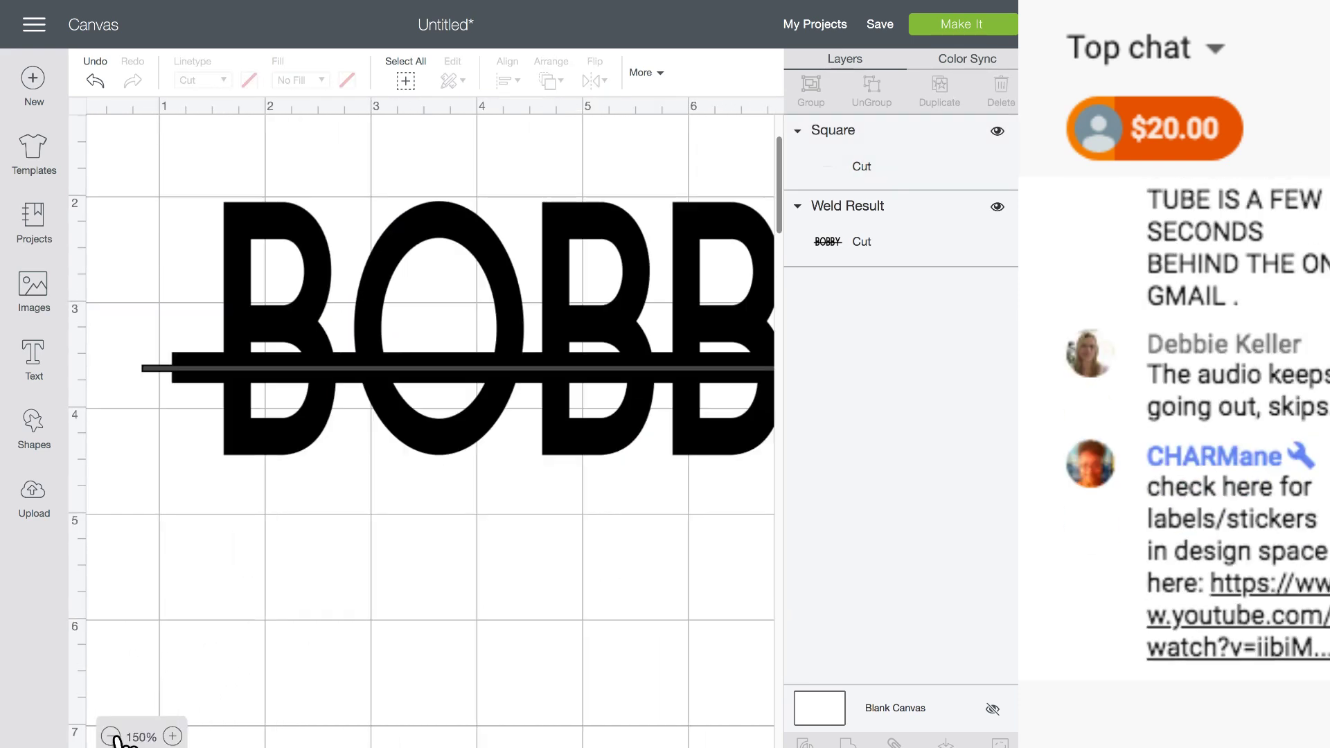
pyautogui.click(110, 737)
pyautogui.click(110, 736)
pyautogui.scroll(1, 277, 416)
pyautogui.moveTo(129, 190); pyautogui.dragTo(430, 533)
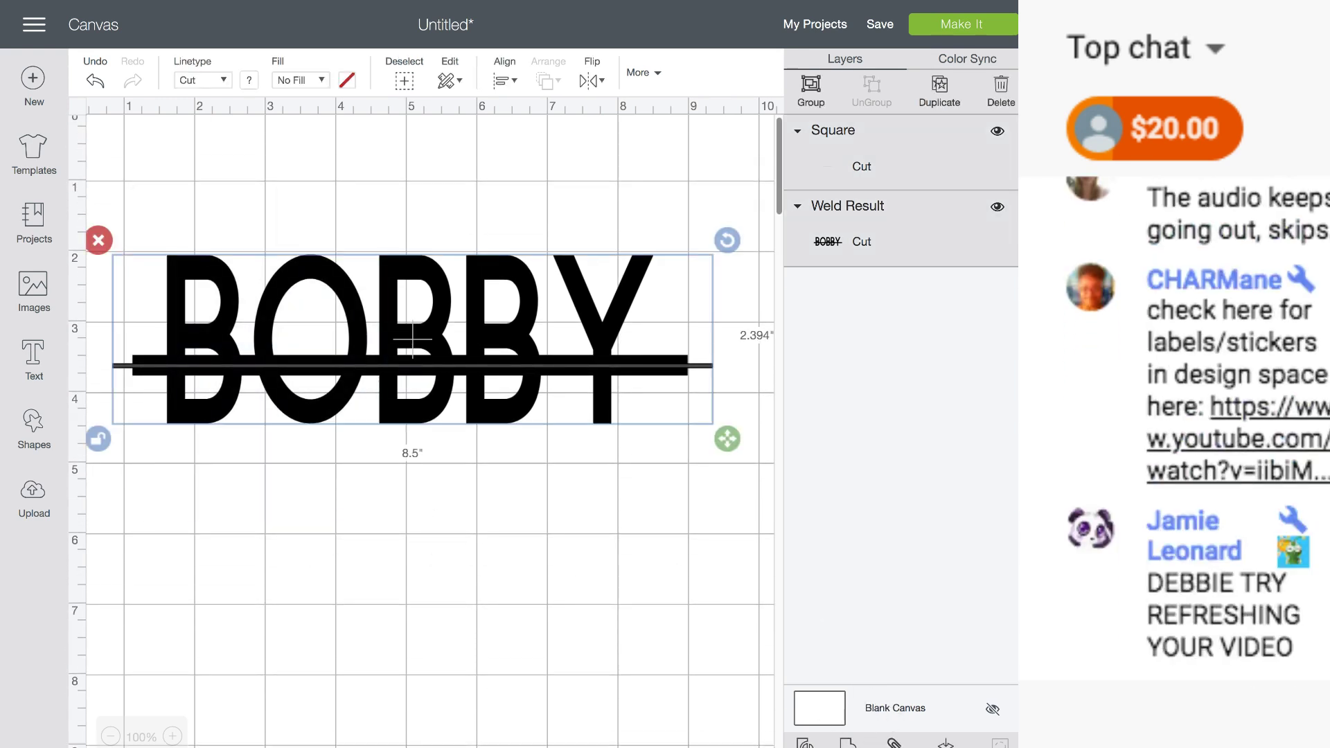
pyautogui.click(805, 741)
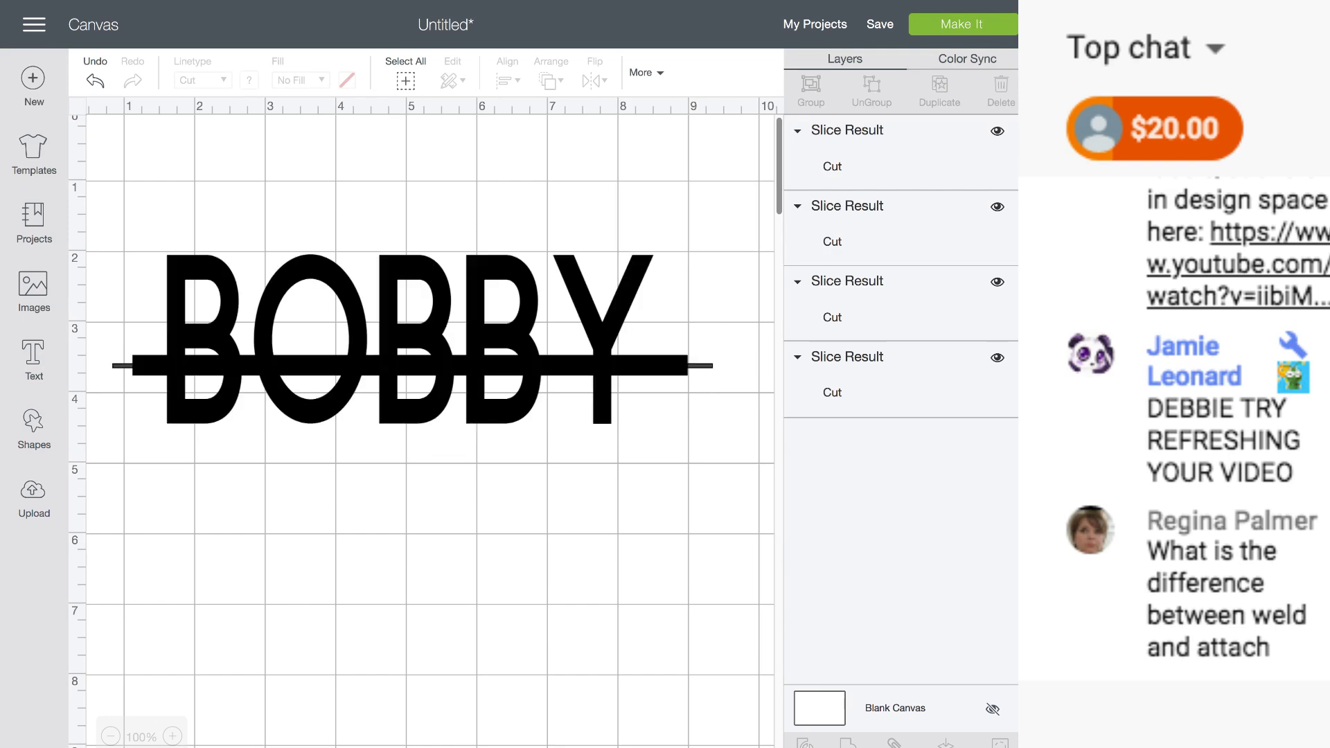
# - Separate and delete the leftover strip pieces from the slice, keeping only the split name, and move it to the middle of the canvas
pyautogui.moveTo(520, 367); pyautogui.dragTo(512, 535)
pyautogui.moveTo(480, 375); pyautogui.dragTo(503, 216)
pyautogui.click(140, 199)
pyautogui.click(208, 366)
pyautogui.click(99, 348)
pyautogui.click(175, 366)
pyautogui.click(120, 348)
pyautogui.moveTo(235, 485); pyautogui.dragTo(255, 416)
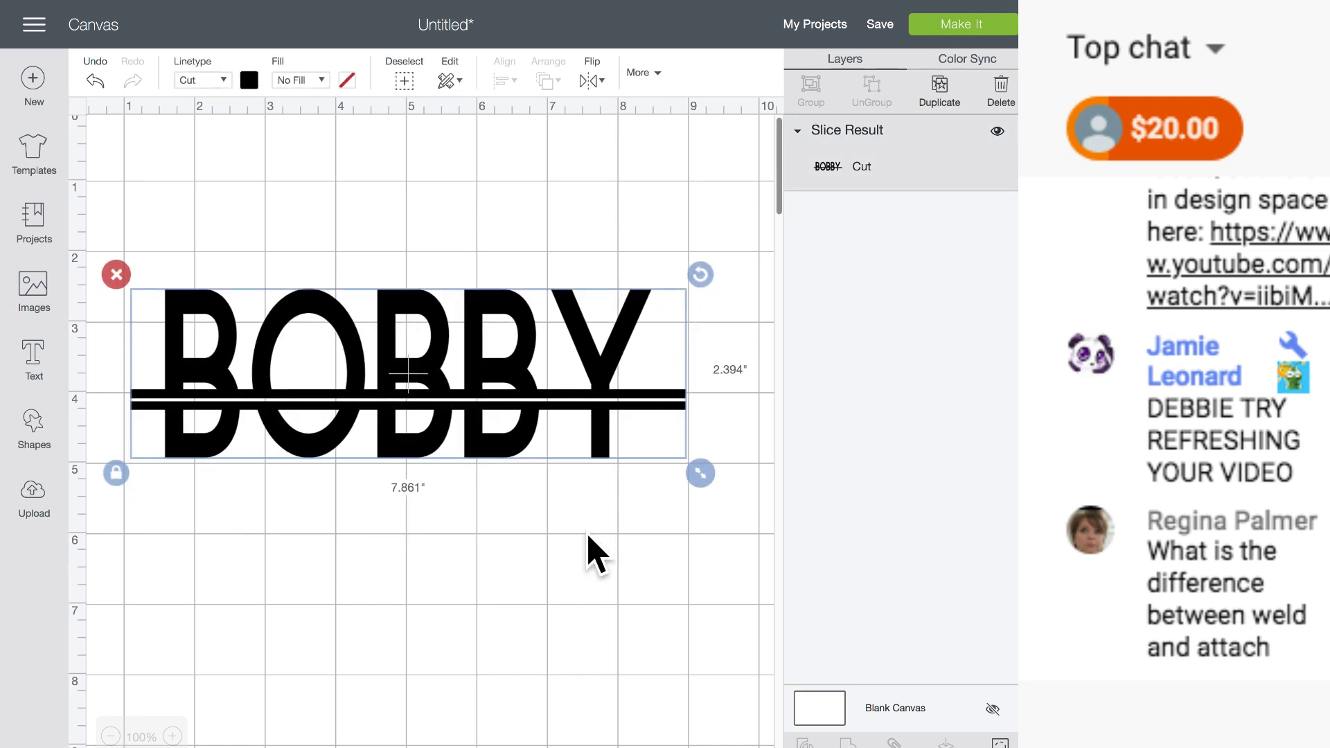
# - Duplicate the split name and hide all contours of the copy
pyautogui.click(940, 97)
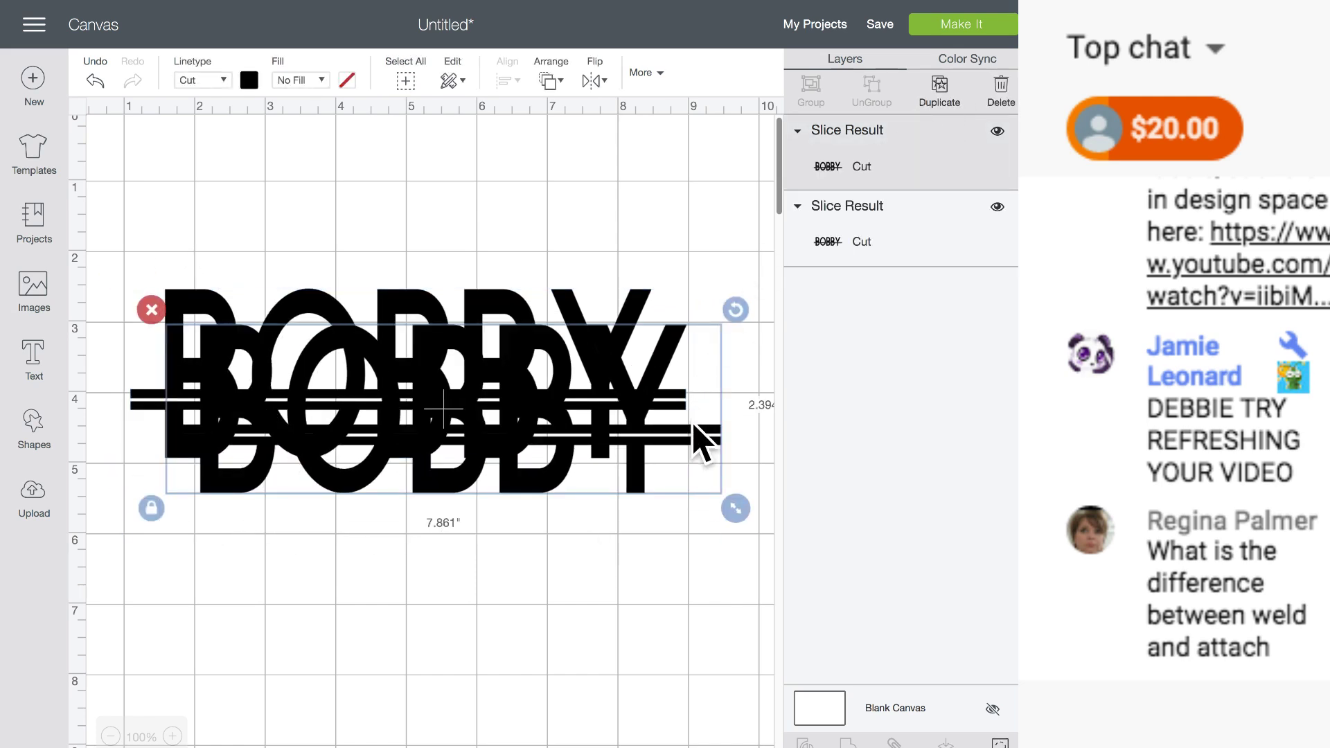
pyautogui.click(998, 742)
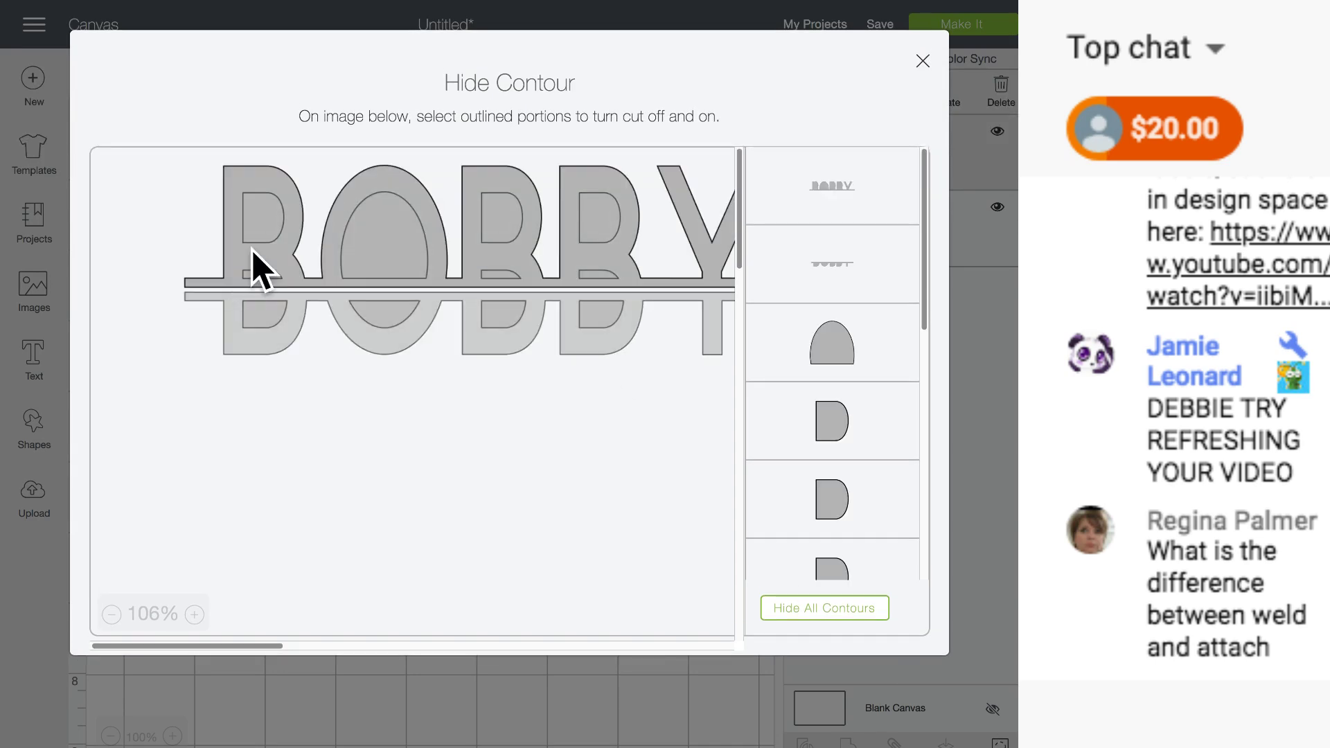
pyautogui.click(787, 608)
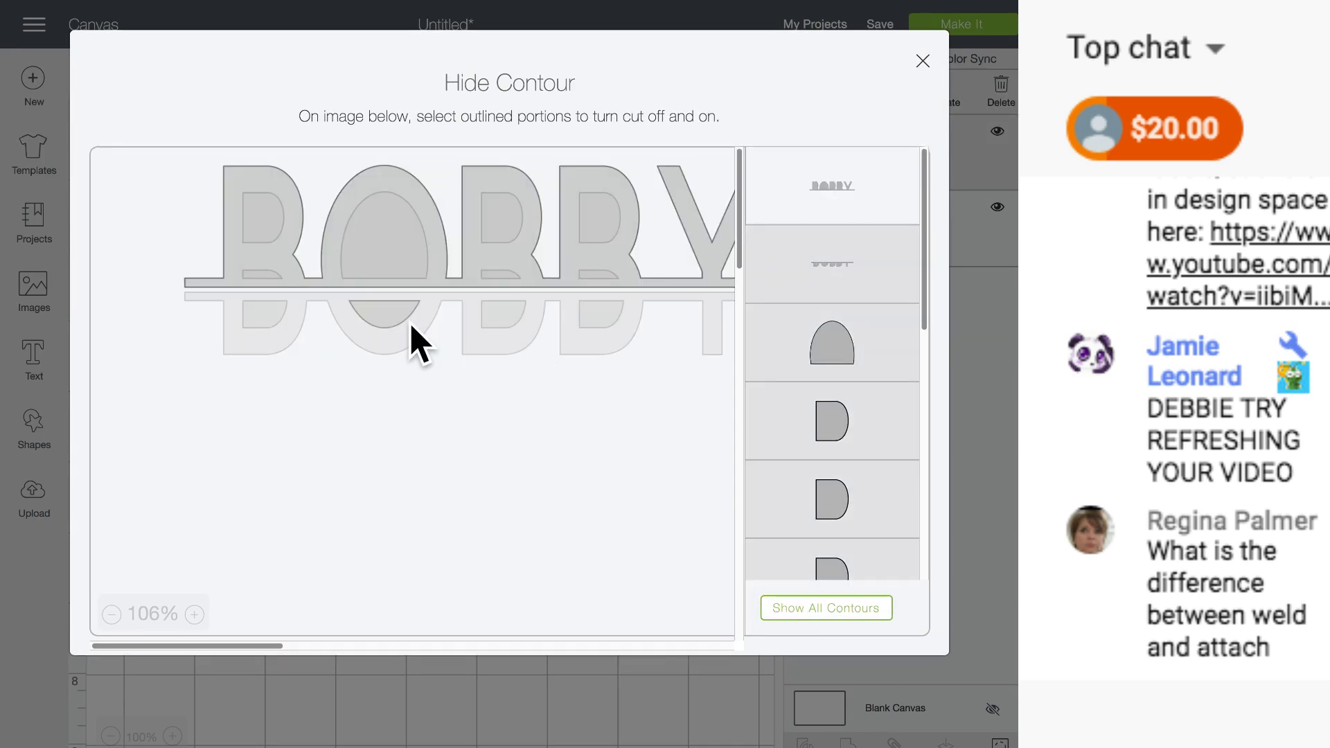
# - Turn the letter openings of the upper half back on in the copy's contours, and move that half above the original name
pyautogui.hscroll(4, 336, 365)
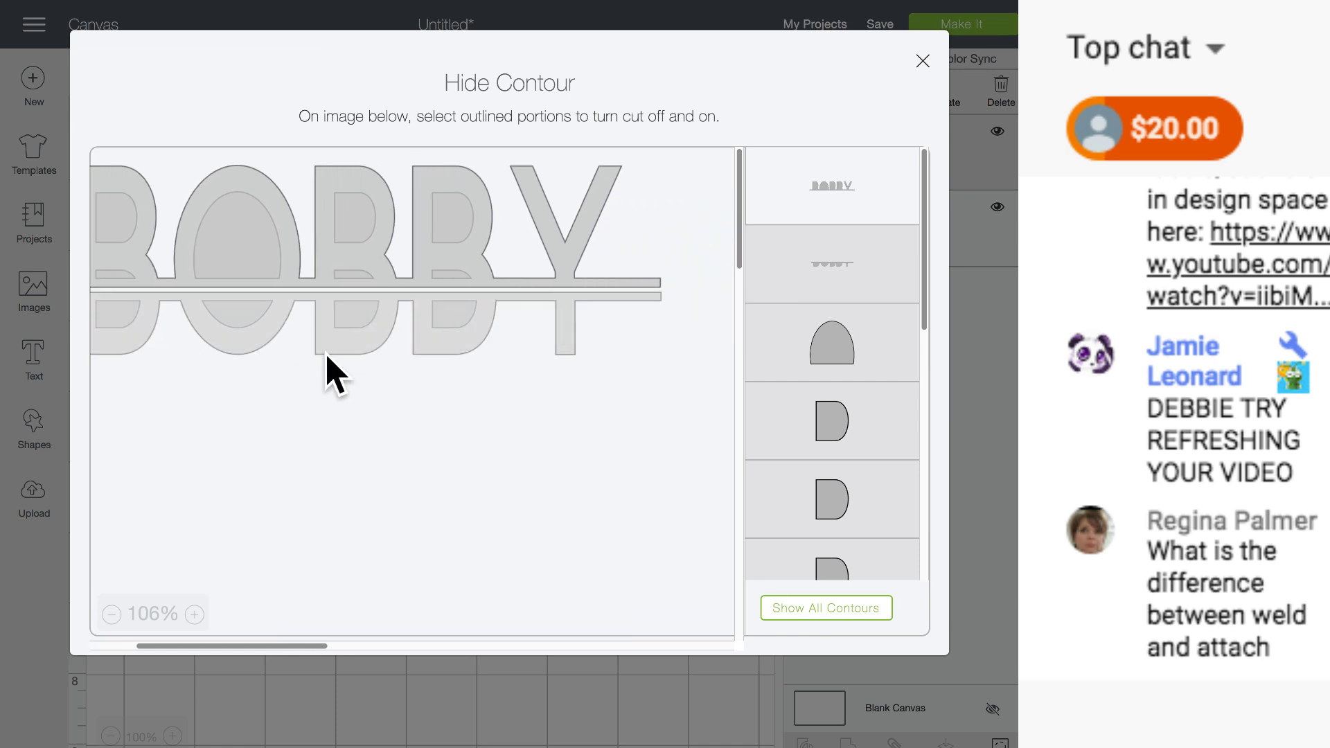
pyautogui.click(261, 238)
pyautogui.click(374, 221)
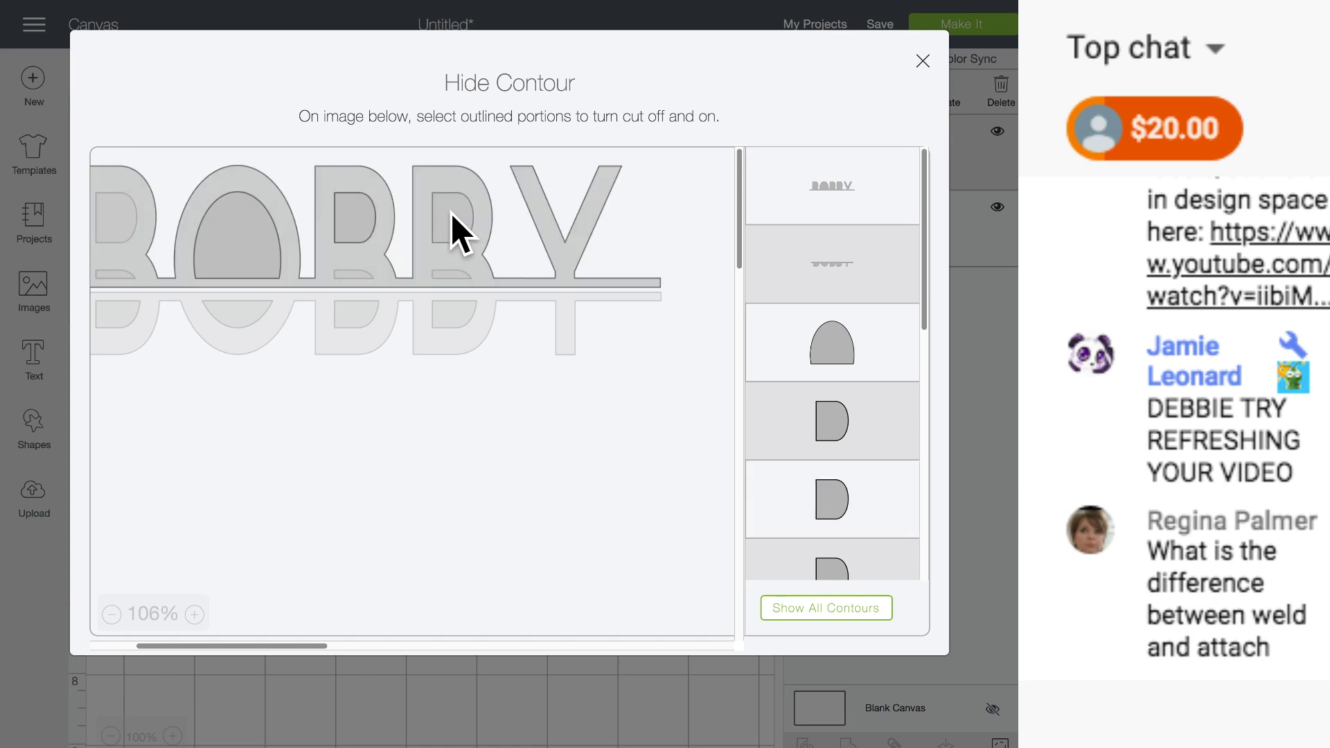
pyautogui.click(452, 217)
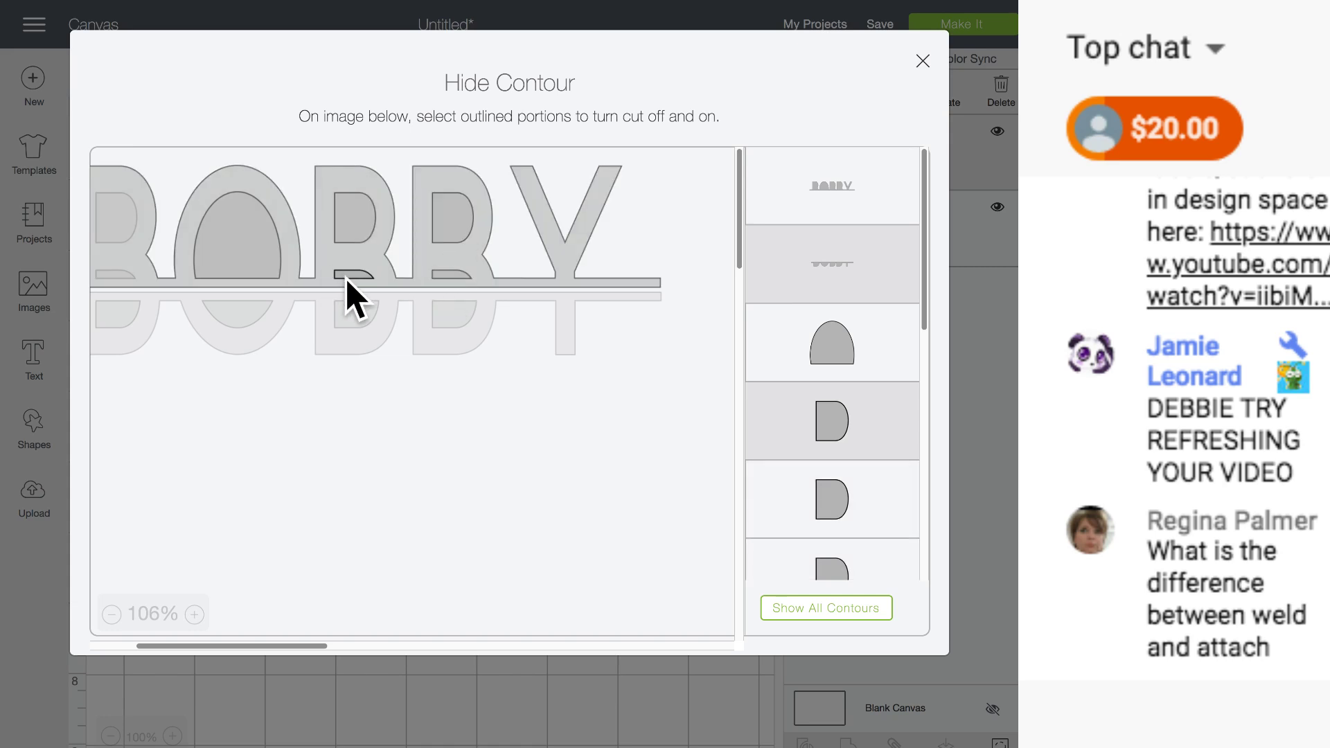
pyautogui.hscroll(-4, 285, 333)
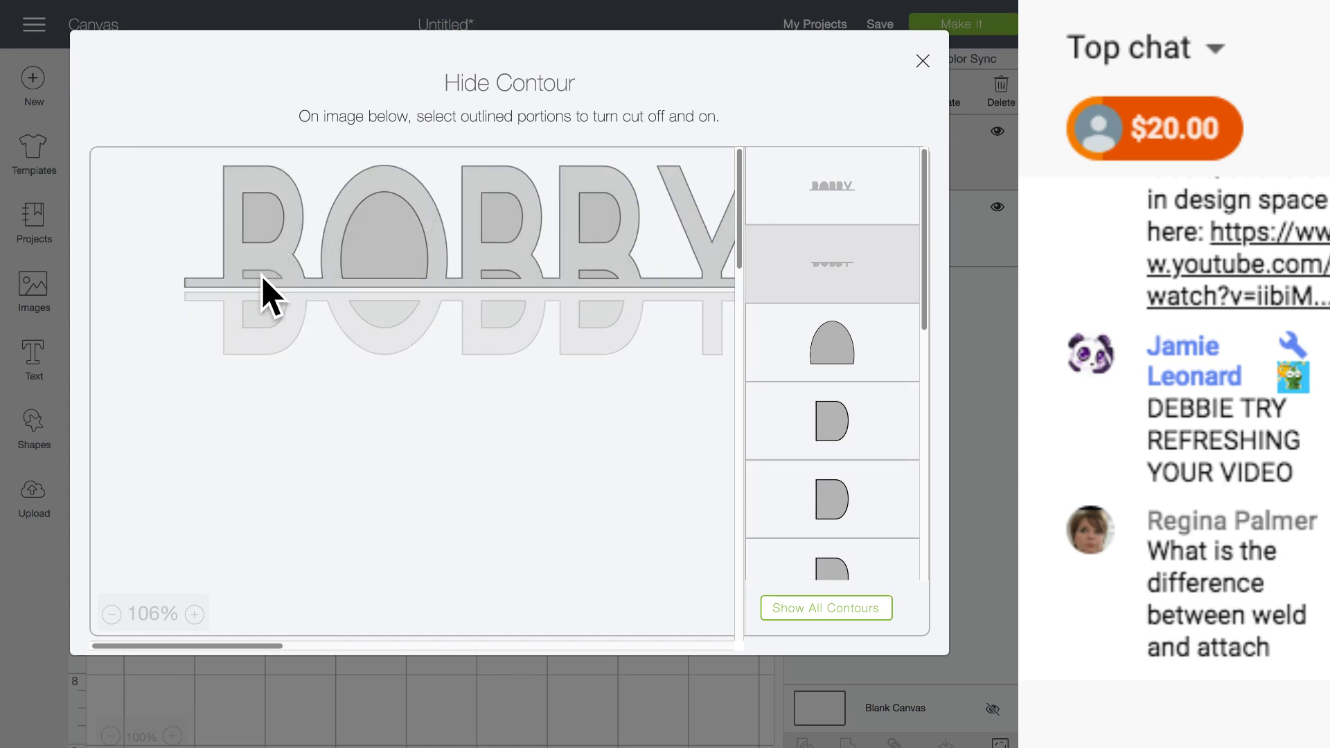
pyautogui.click(281, 710)
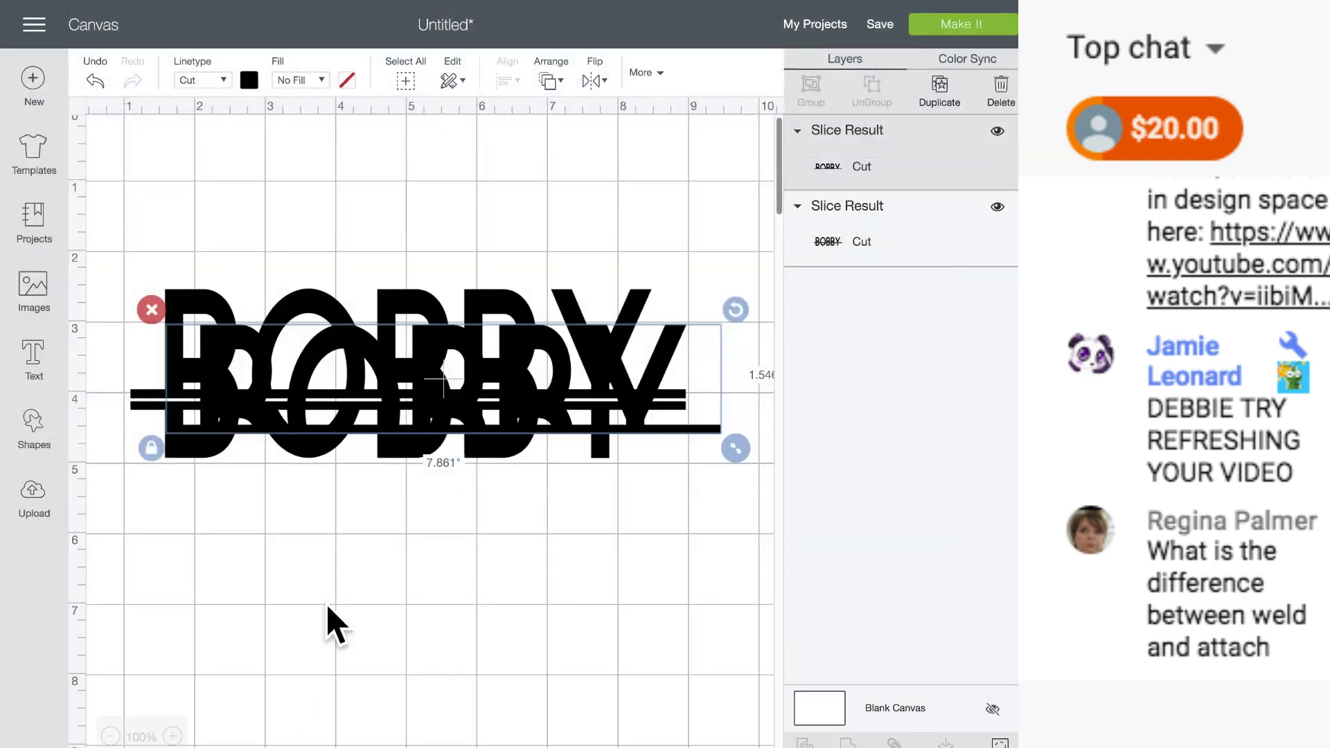
pyautogui.moveTo(348, 347); pyautogui.dragTo(338, 200)
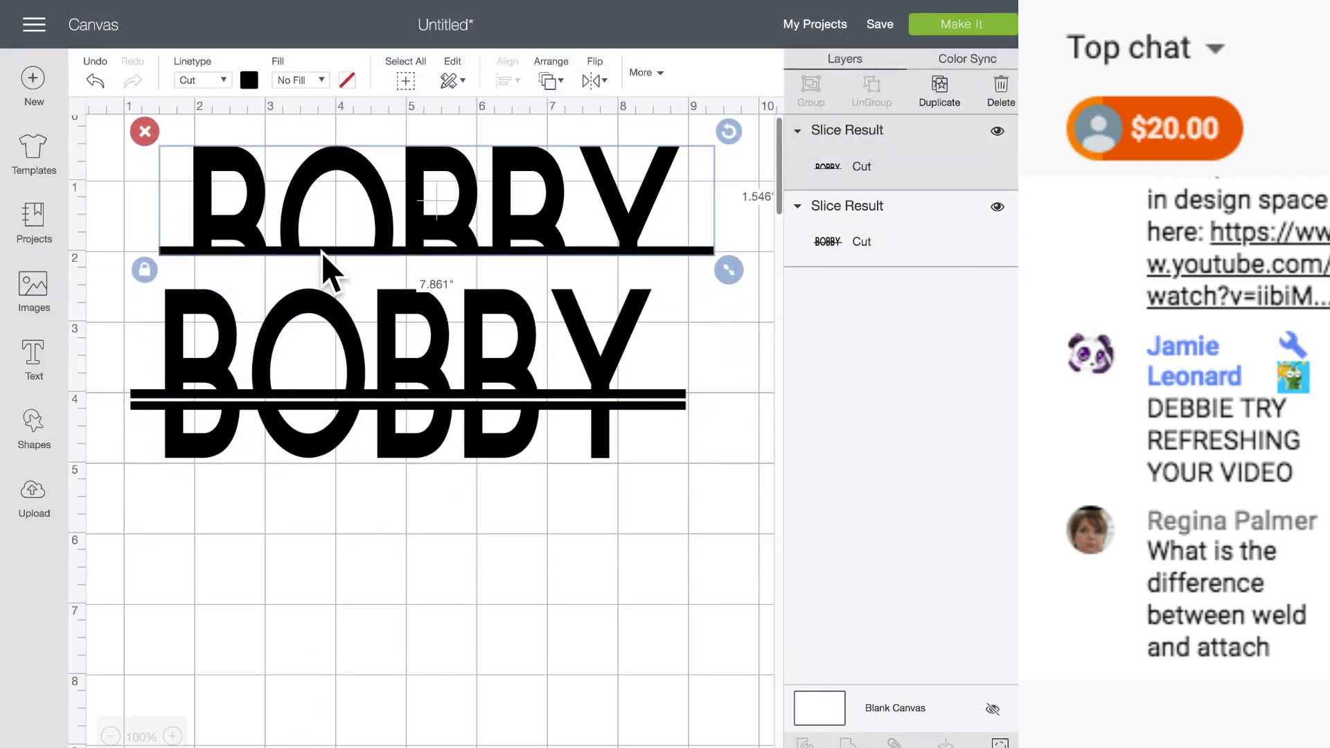
# - Hide the upper half's contours in the original name, then move the remaining lower half up beneath the separate upper half
pyautogui.click(294, 407)
pyautogui.doubleClick(408, 374)
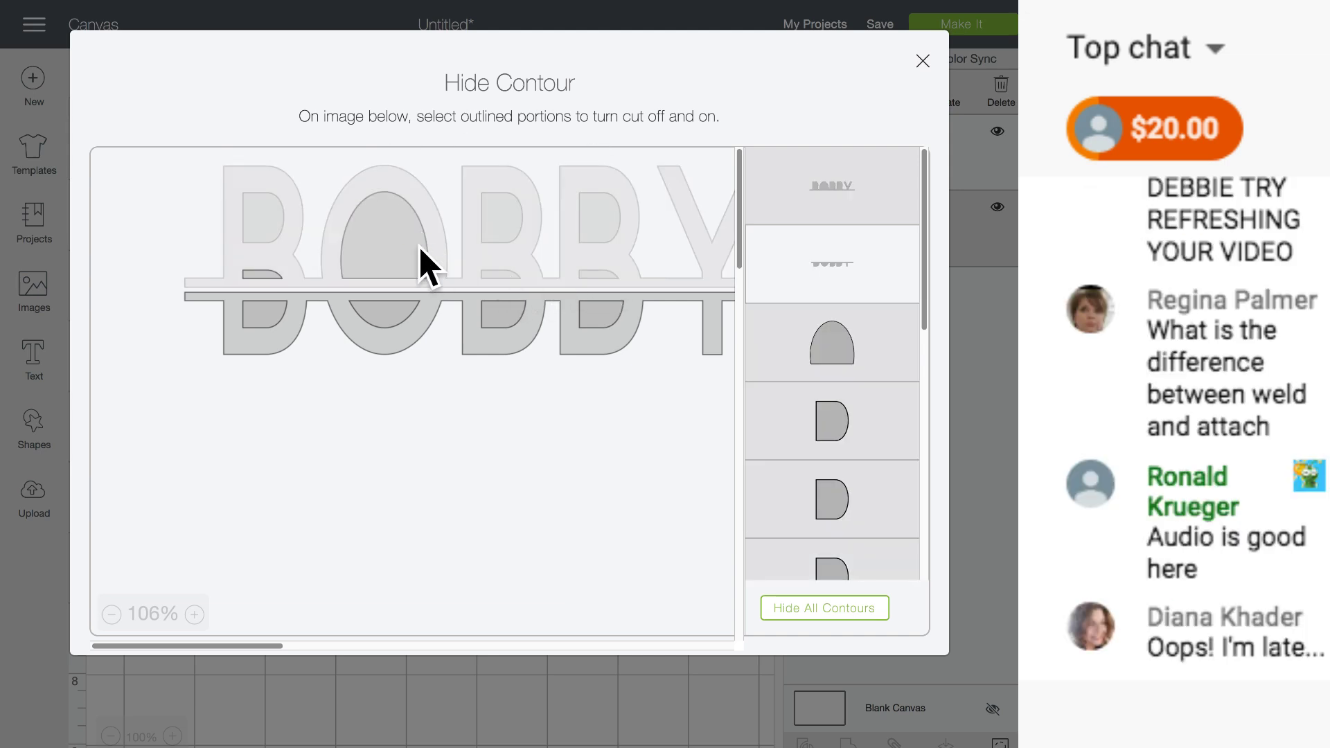
pyautogui.hscroll(3, 436, 261)
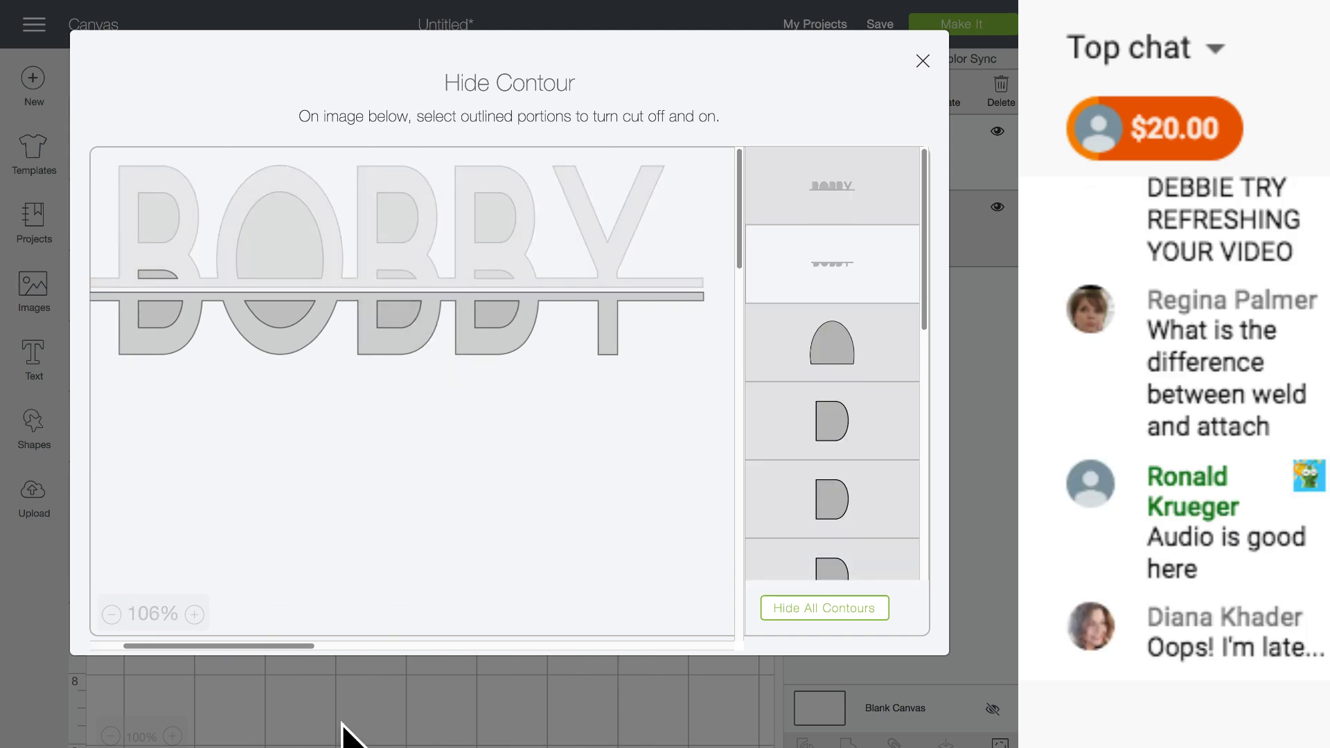
pyautogui.click(388, 740)
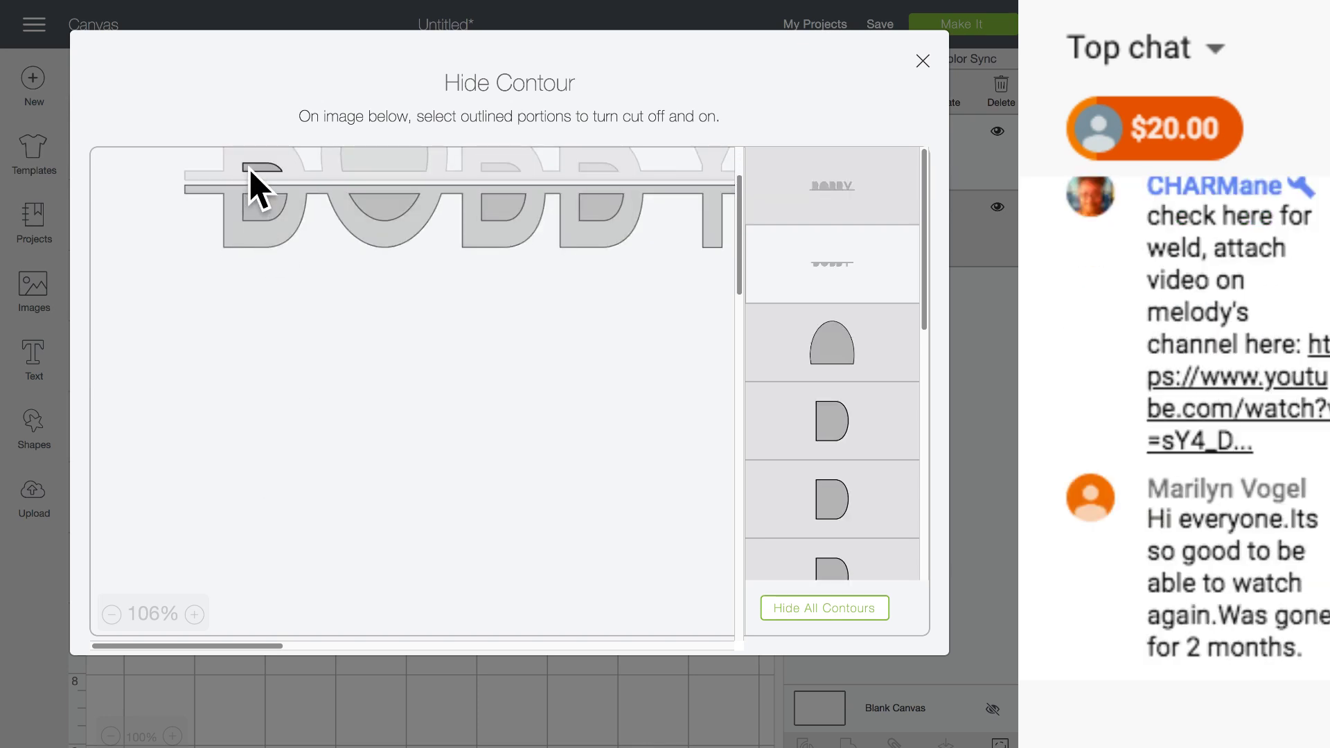
pyautogui.click(398, 692)
pyautogui.moveTo(330, 407); pyautogui.dragTo(356, 307)
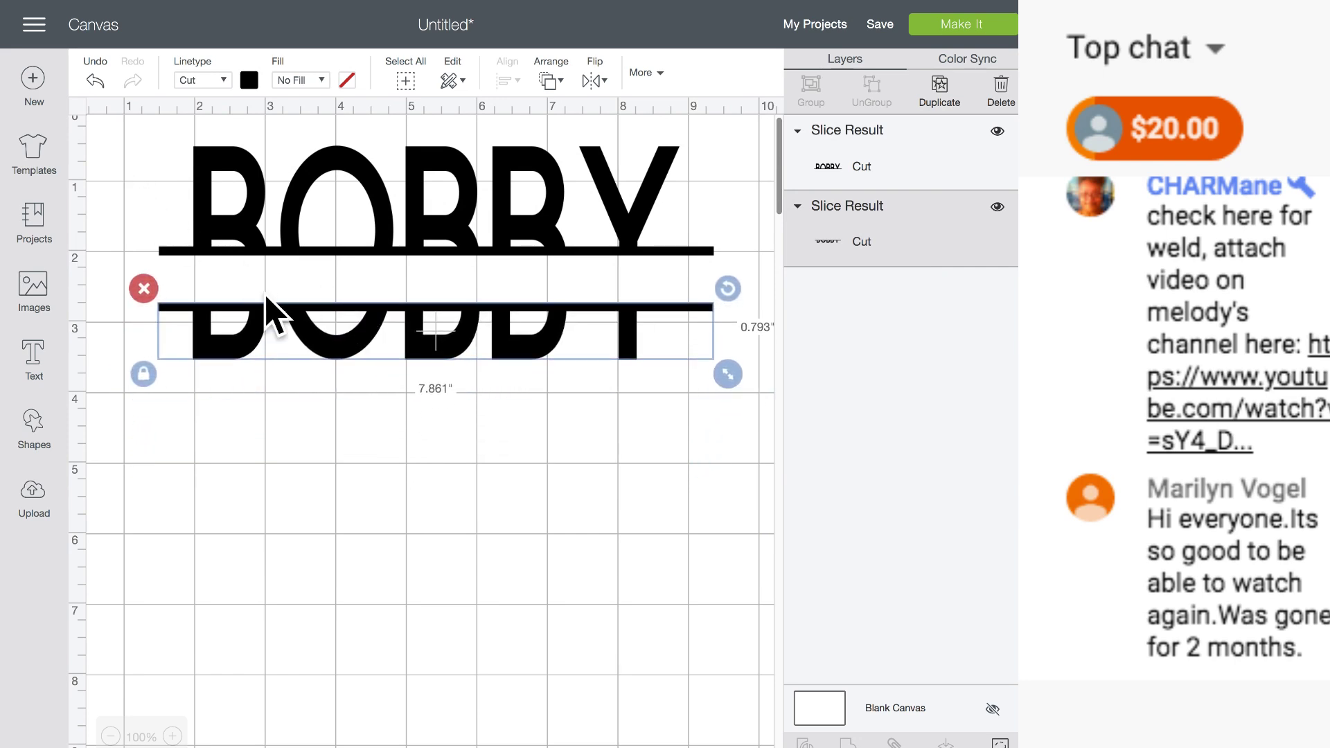
pyautogui.moveTo(270, 326); pyautogui.dragTo(243, 305)
pyautogui.click(113, 170)
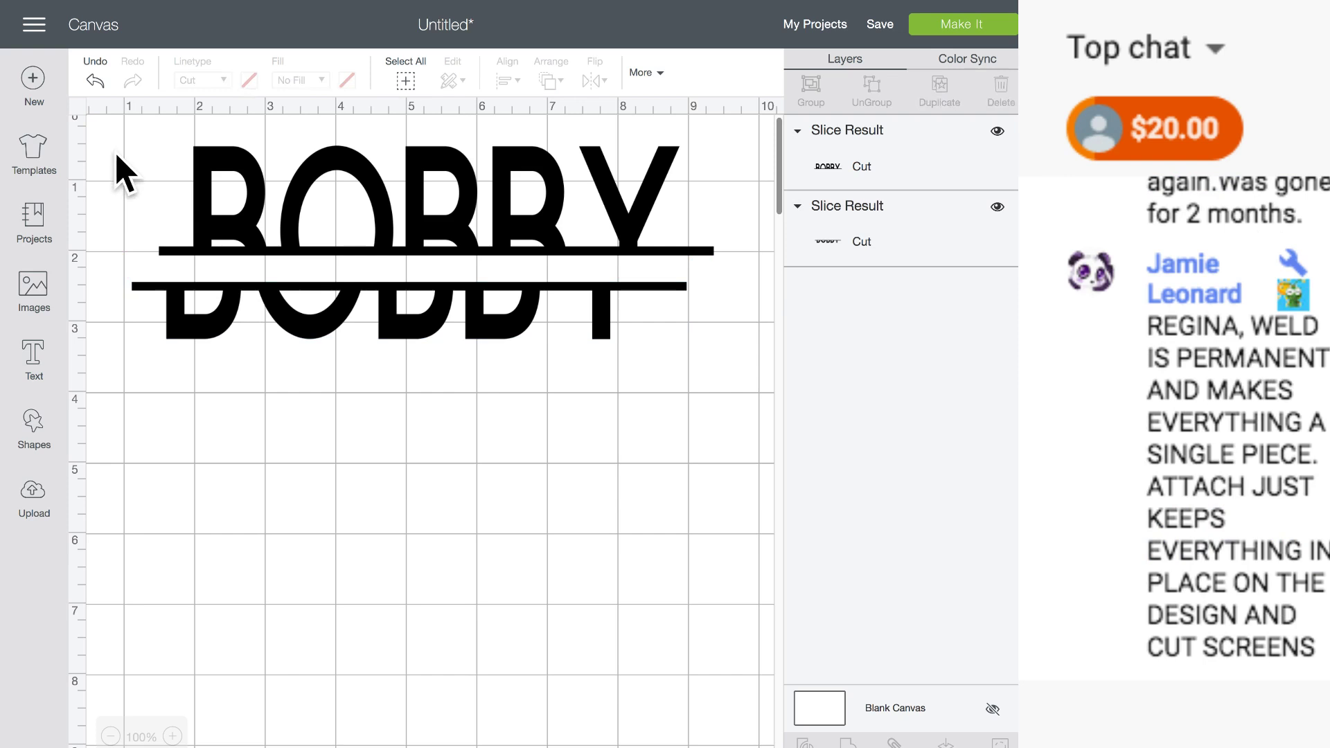
# - Select both halves of the split name and center them horizontally on each other
pyautogui.moveTo(333, 409); pyautogui.dragTo(537, 118)
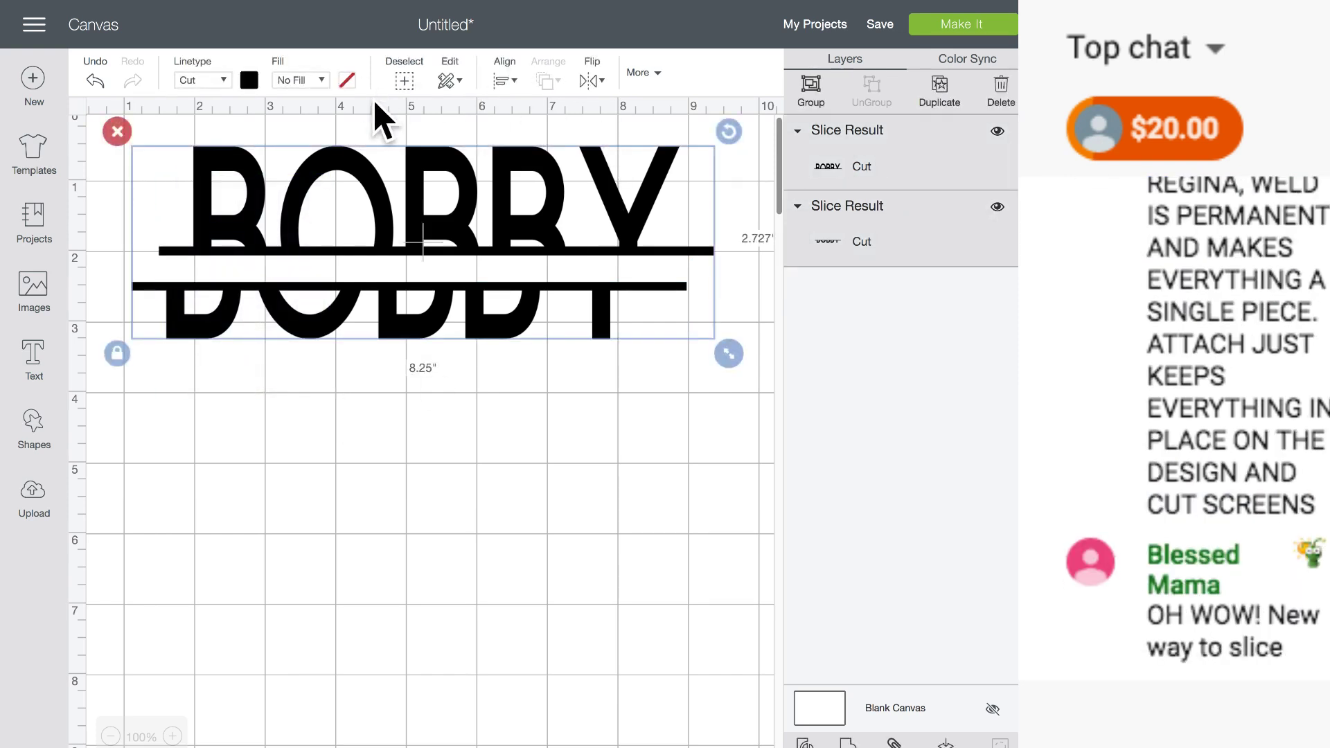
pyautogui.click(504, 81)
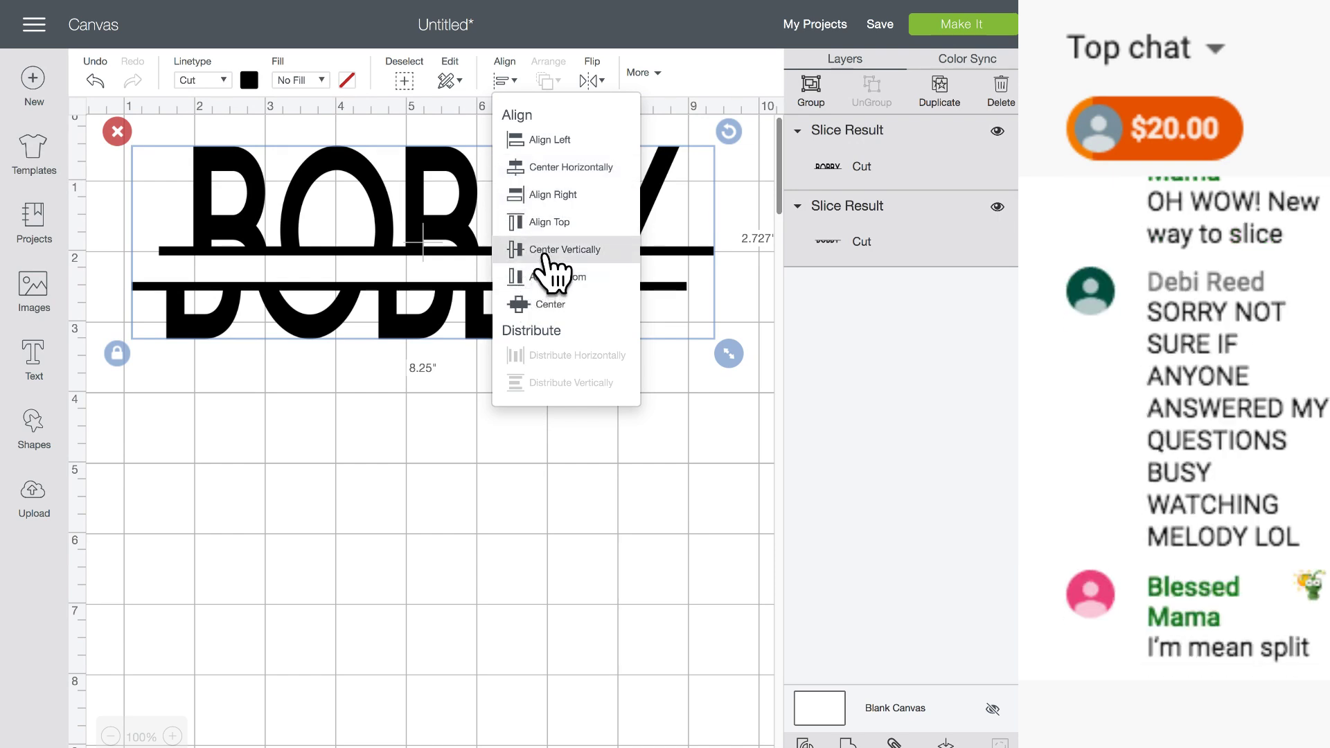
pyautogui.click(564, 173)
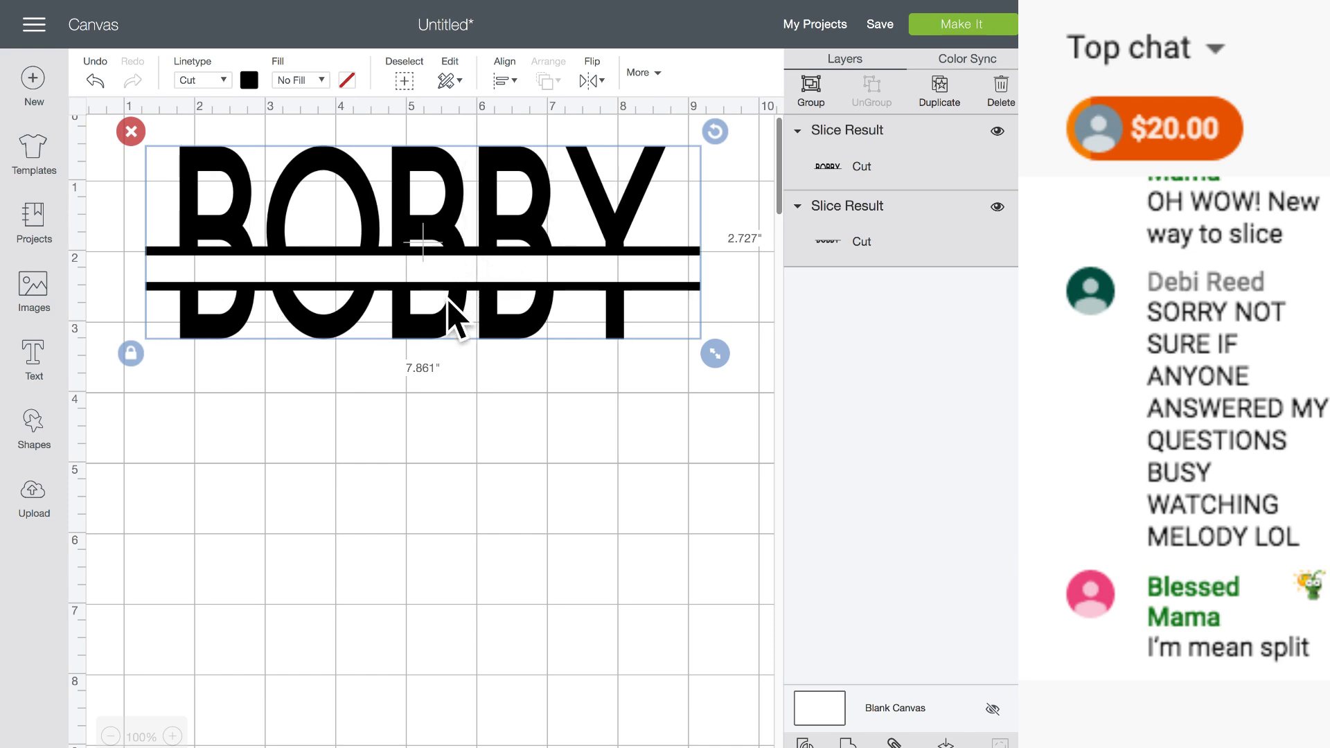
pyautogui.click(446, 490)
# - Nudge the lower half straight down to widen the gap between the two bars
pyautogui.click(411, 315)
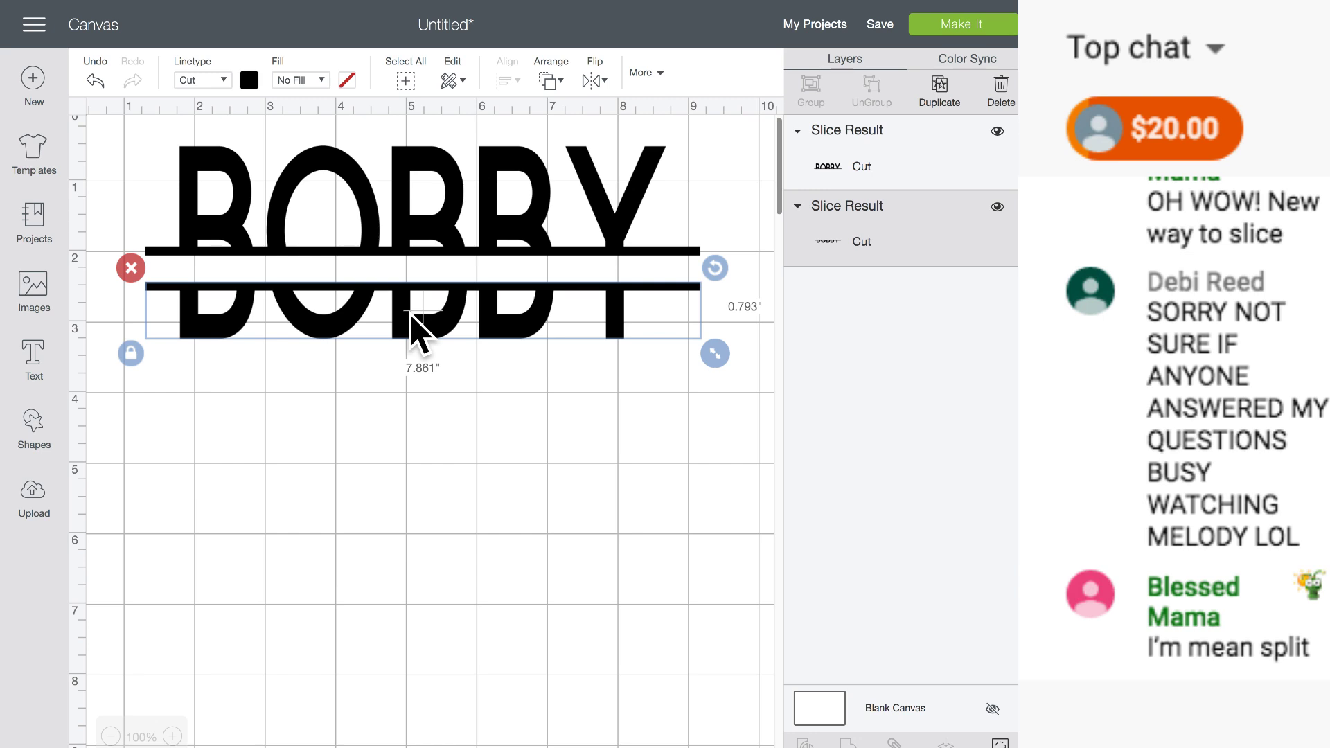
pyautogui.press('Down')
pyautogui.press('Down')
pyautogui.press('Down')
pyautogui.press('Down')
pyautogui.press('Down')
pyautogui.press('Down')
pyautogui.press('Down')
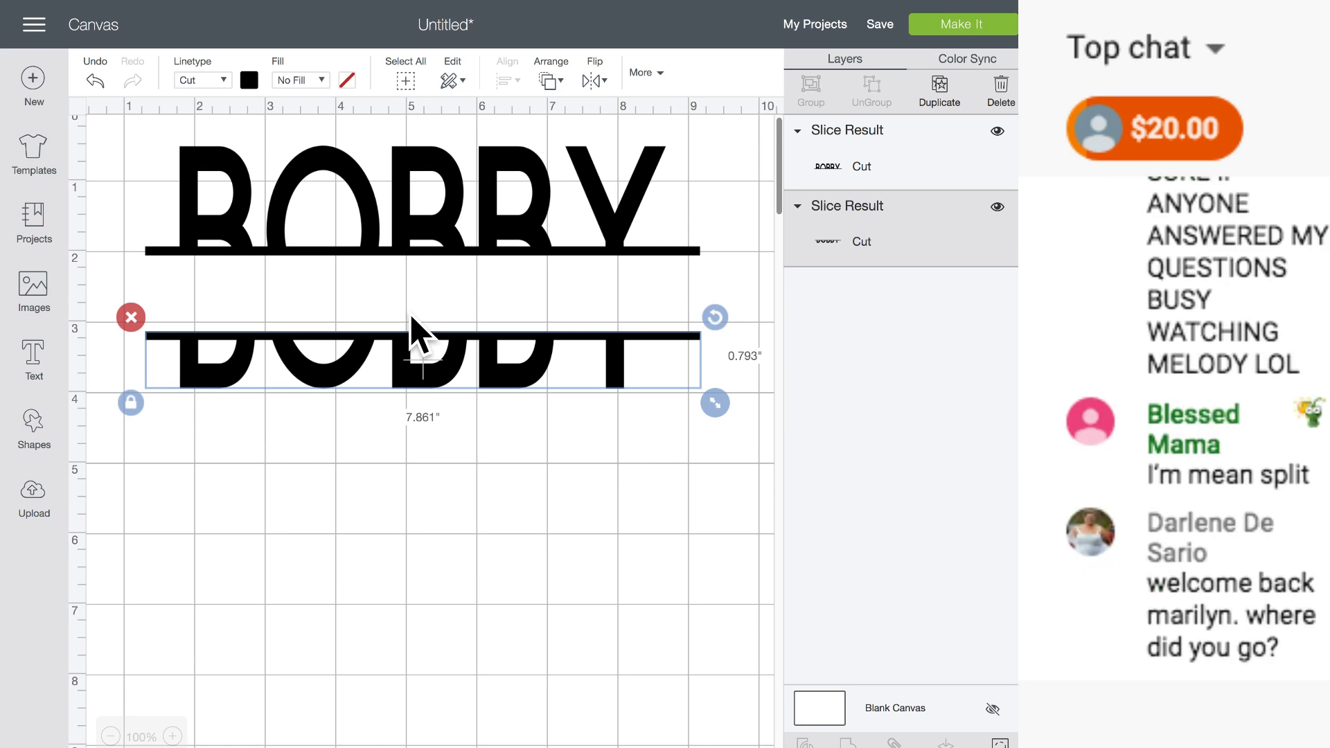
pyautogui.press('Up')
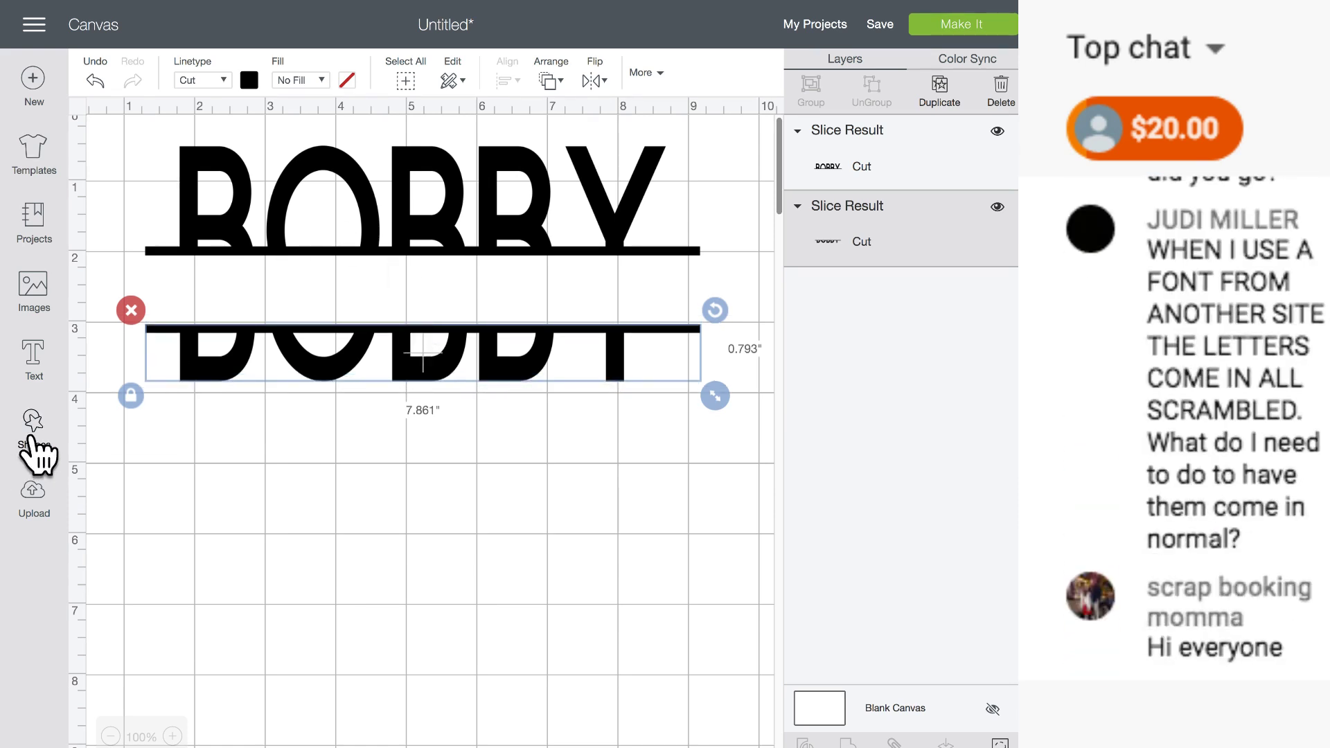
# - Add the text "Paper Crafts" and move it into the gap between the two halves
pyautogui.click(33, 360)
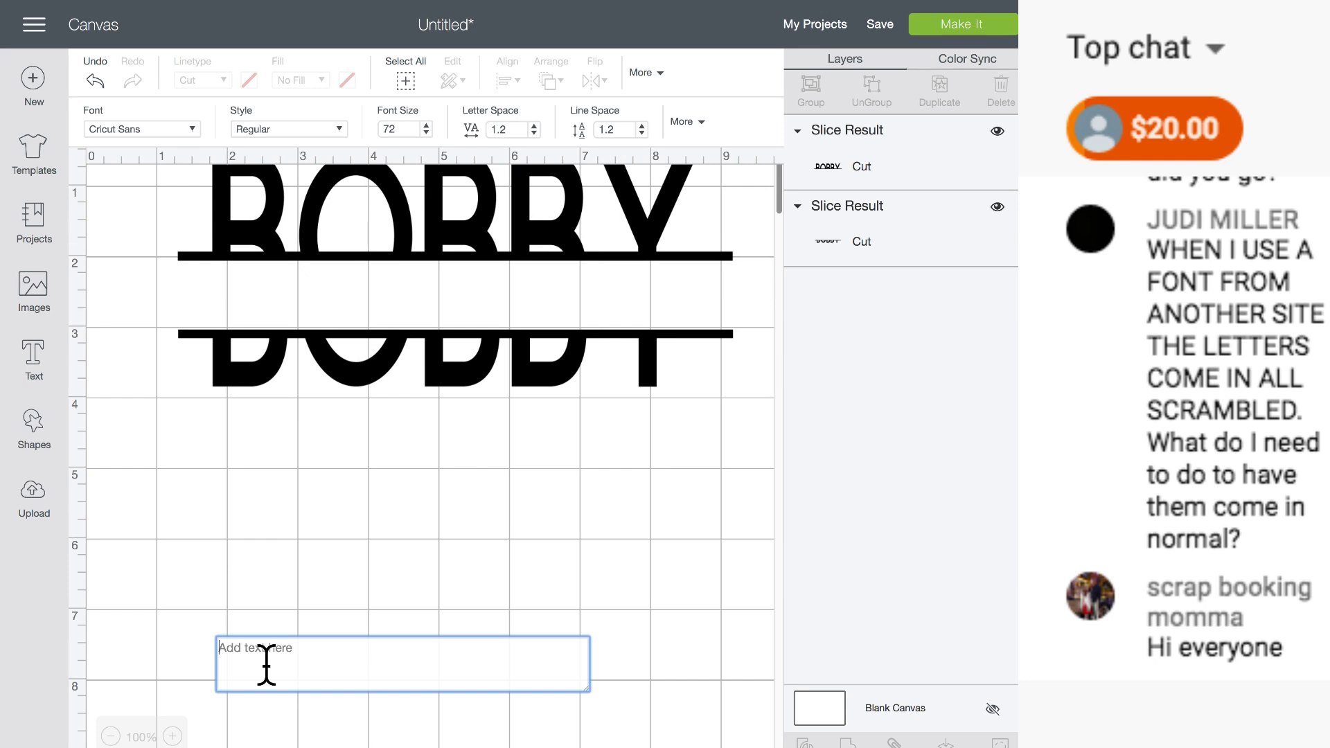
pyautogui.write('Paper')
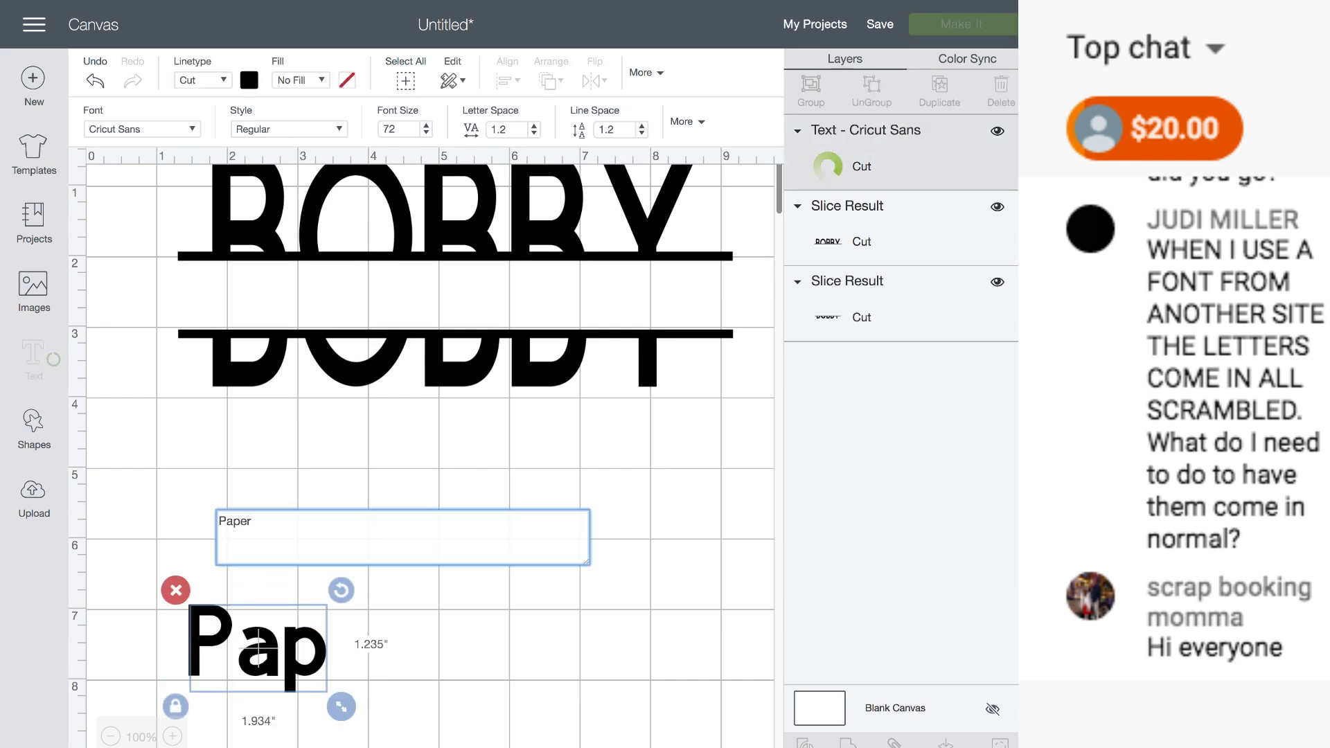
pyautogui.write(' Crafts')
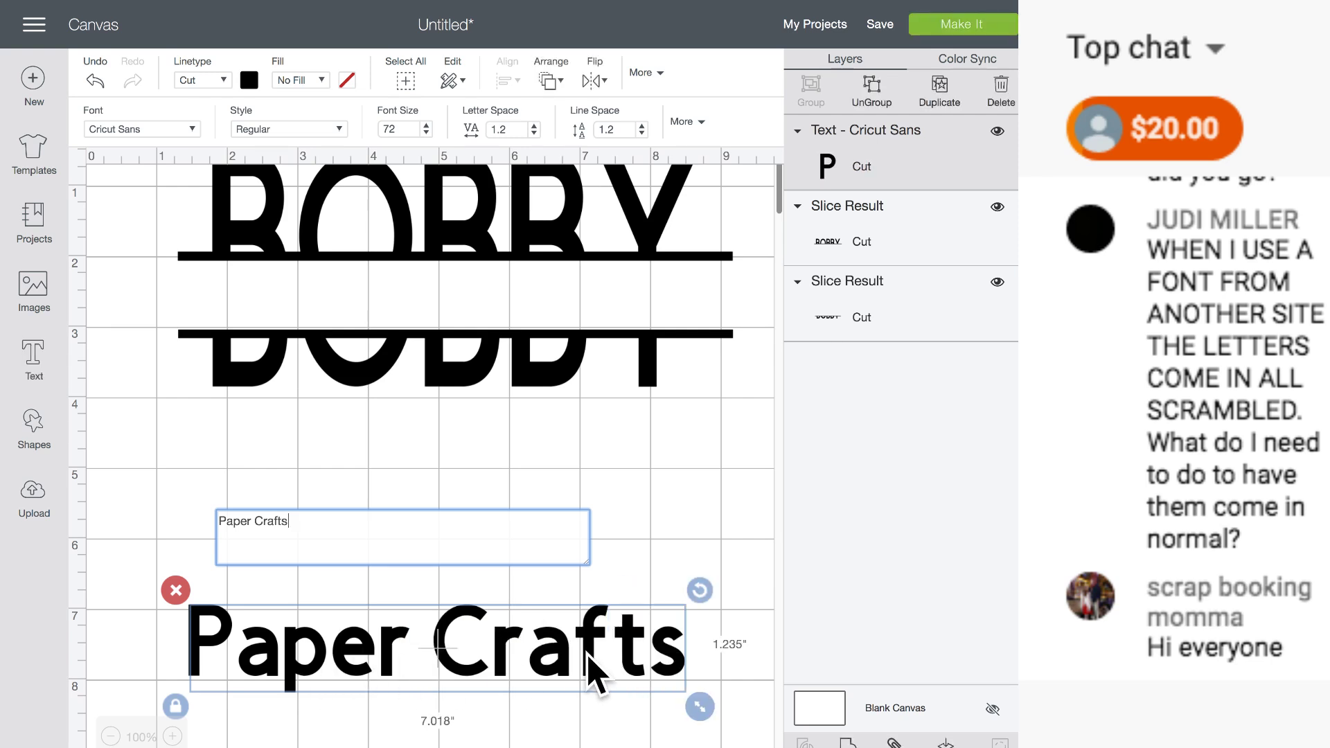
pyautogui.click(592, 672)
pyautogui.moveTo(573, 659); pyautogui.dragTo(585, 321)
# - Try the Cricut font Ashlyn's Alphabet - Cursive on the "Paper Crafts" text and shift the text within the gap
pyautogui.click(192, 130)
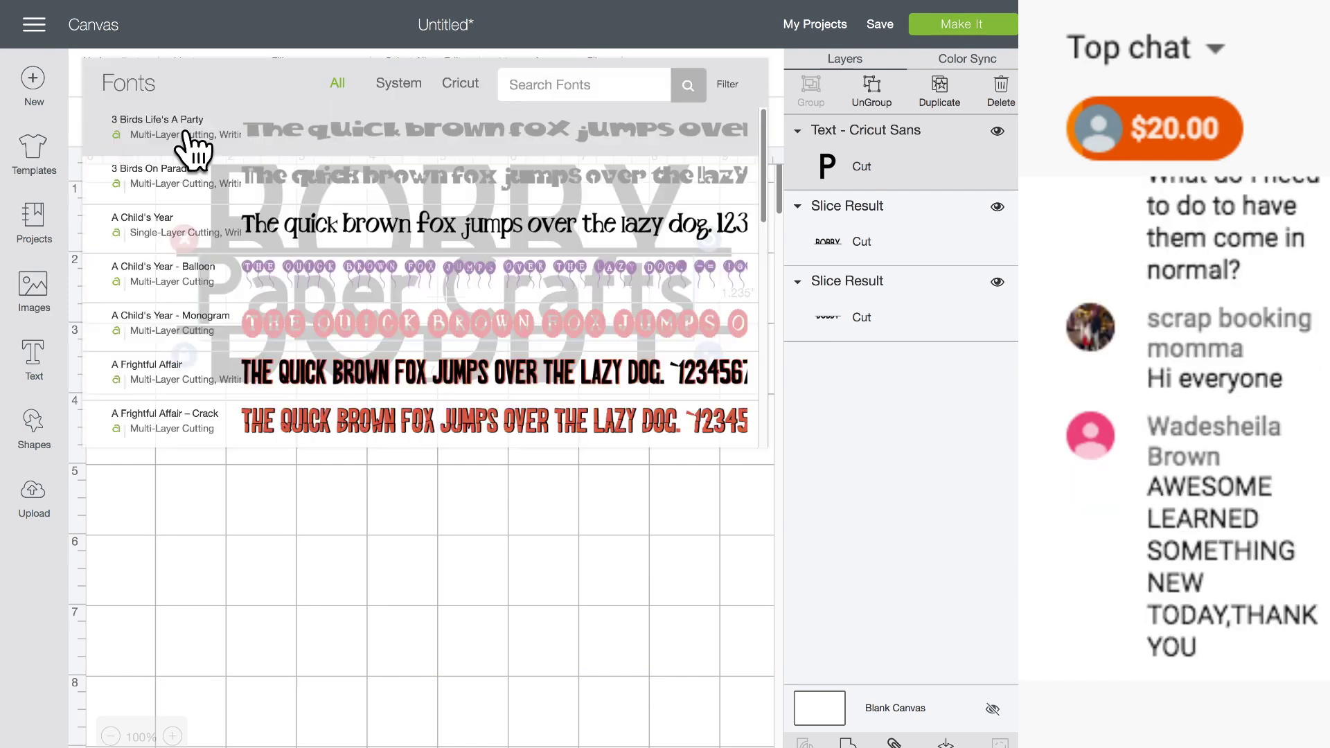
pyautogui.click(454, 87)
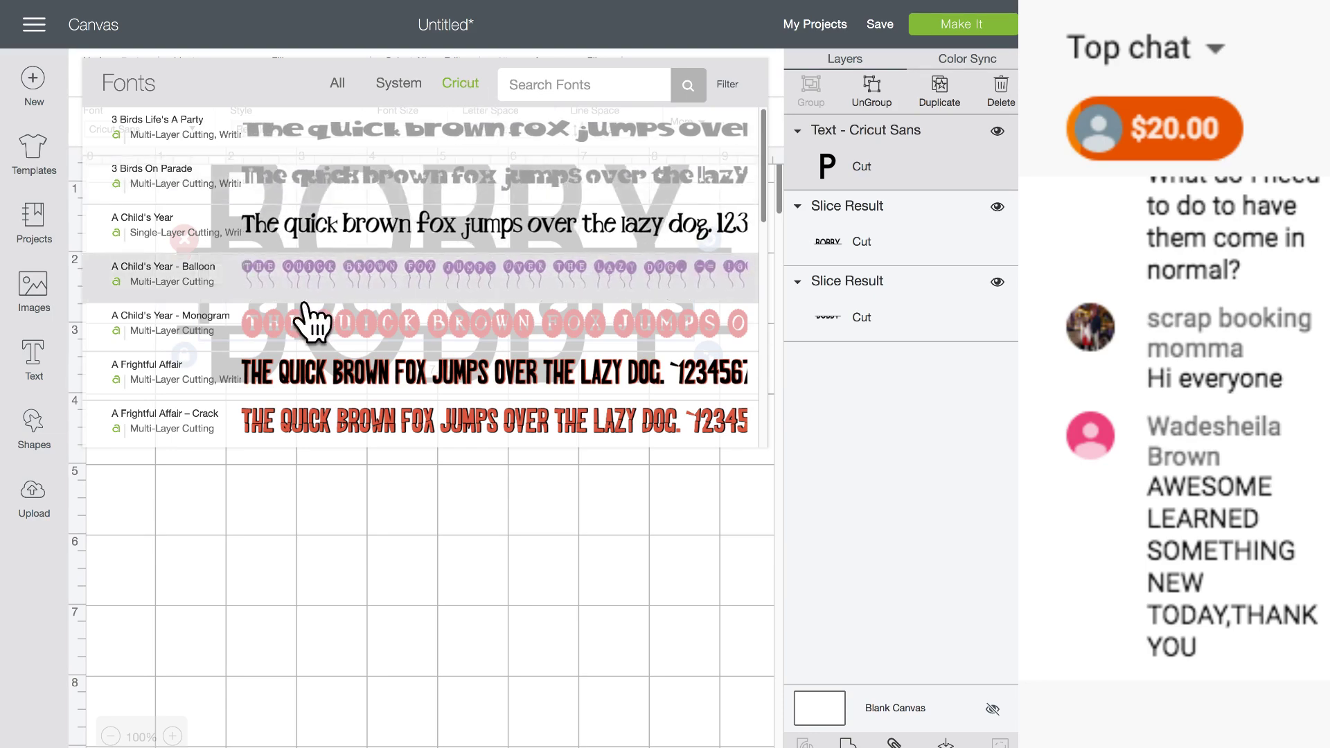
pyautogui.scroll(-5, 315, 319)
pyautogui.scroll(-6, 313, 320)
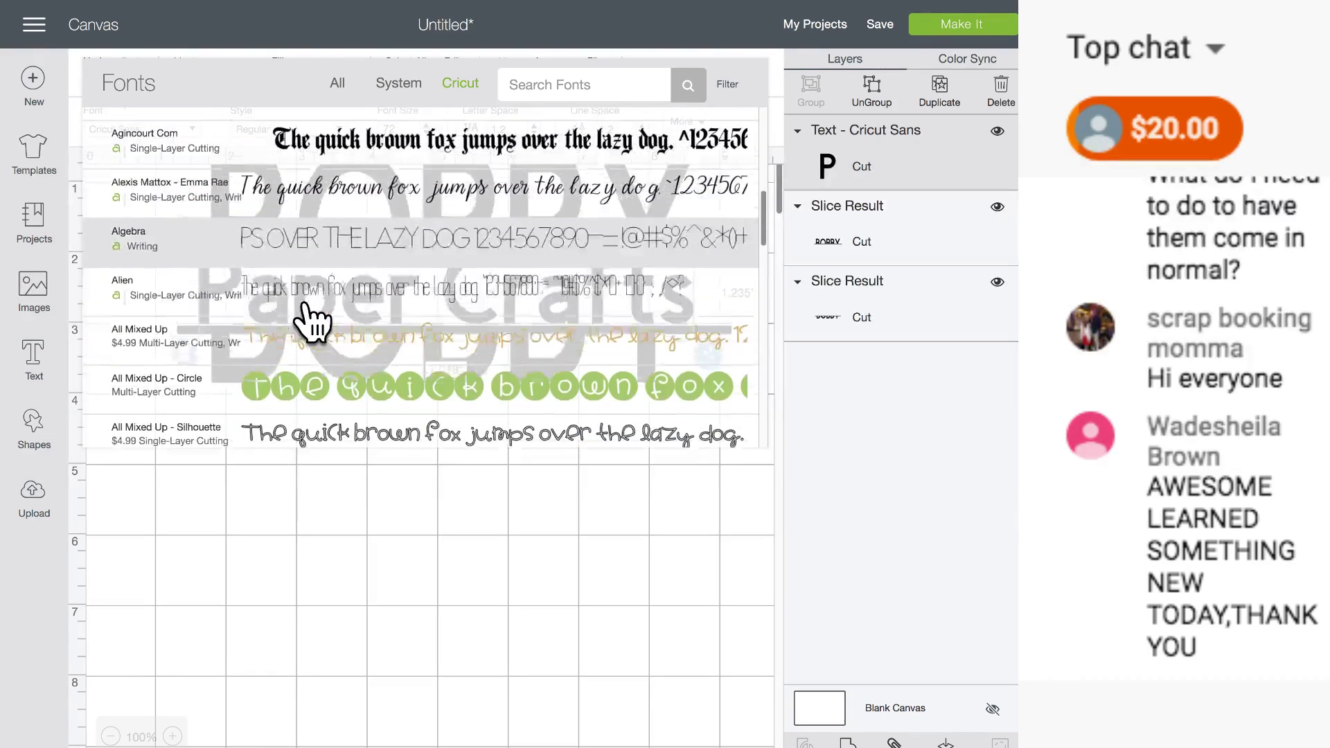
pyautogui.scroll(-6, 314, 320)
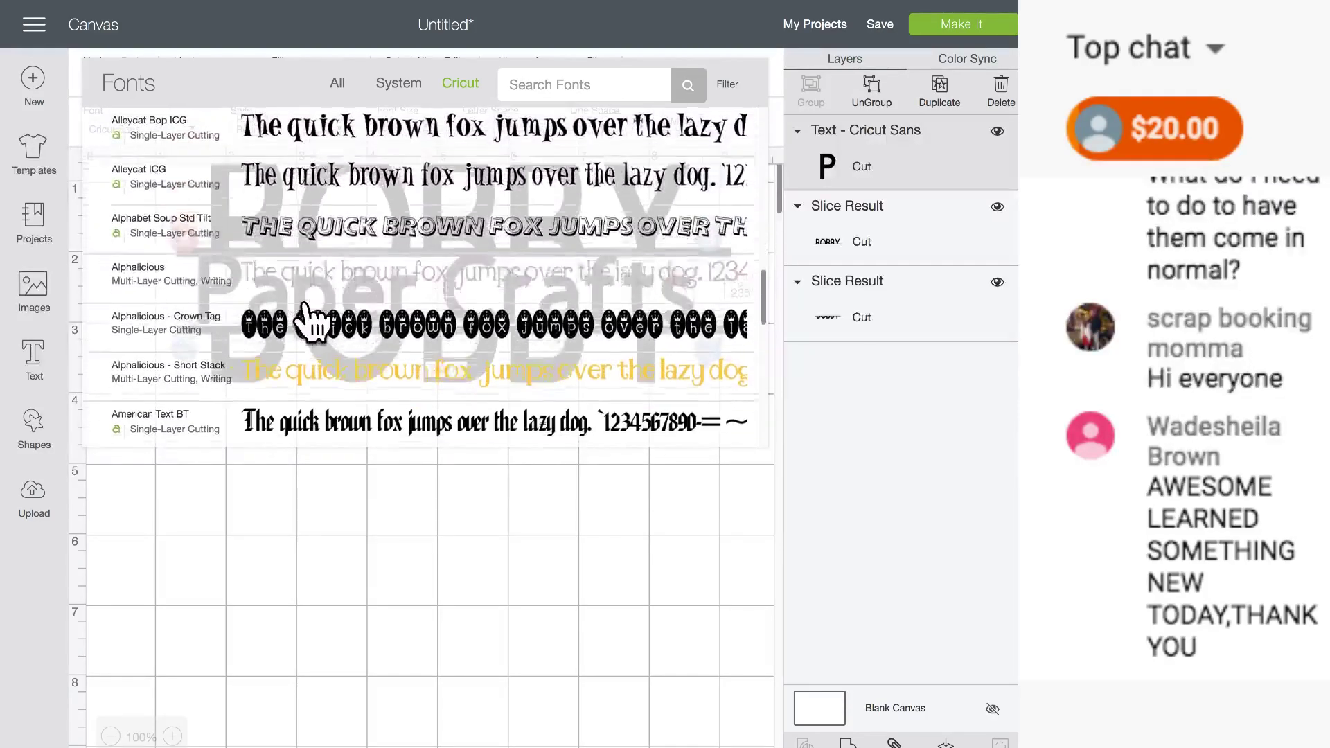
pyautogui.scroll(-6, 313, 320)
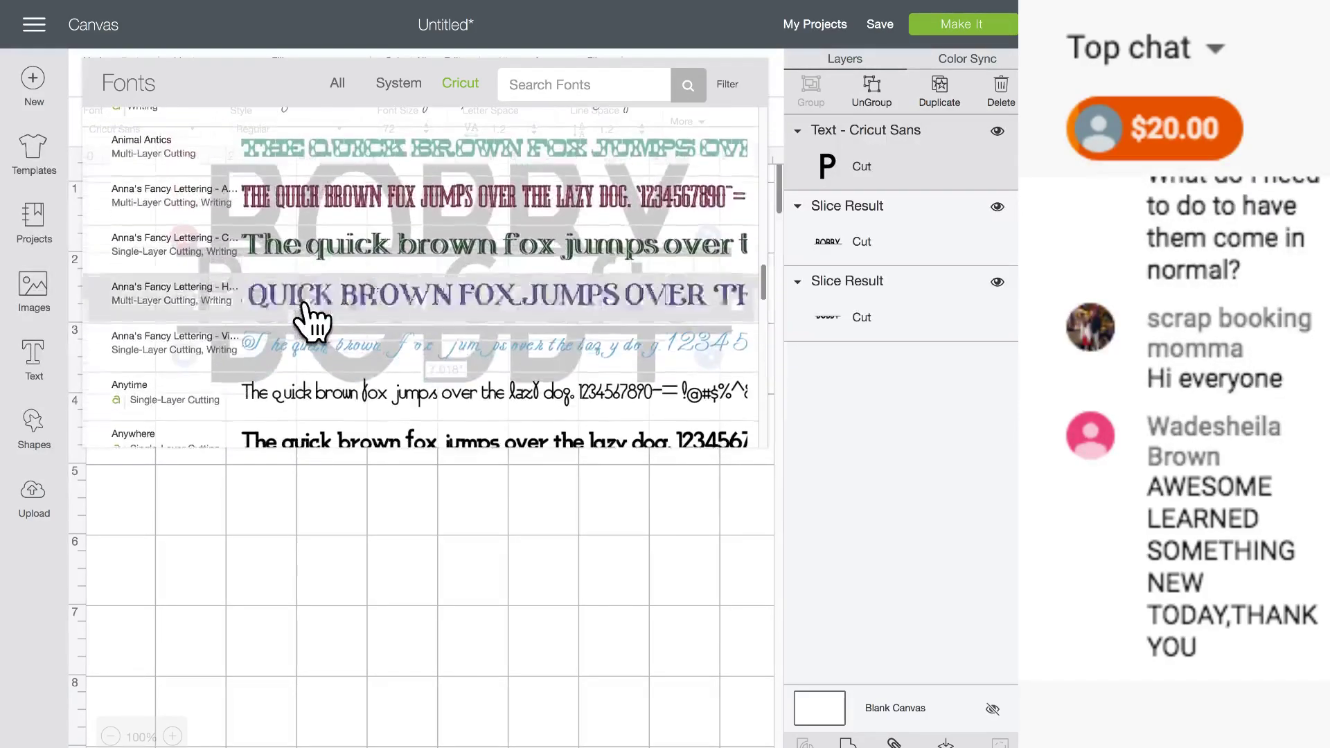
pyautogui.scroll(-3, 313, 320)
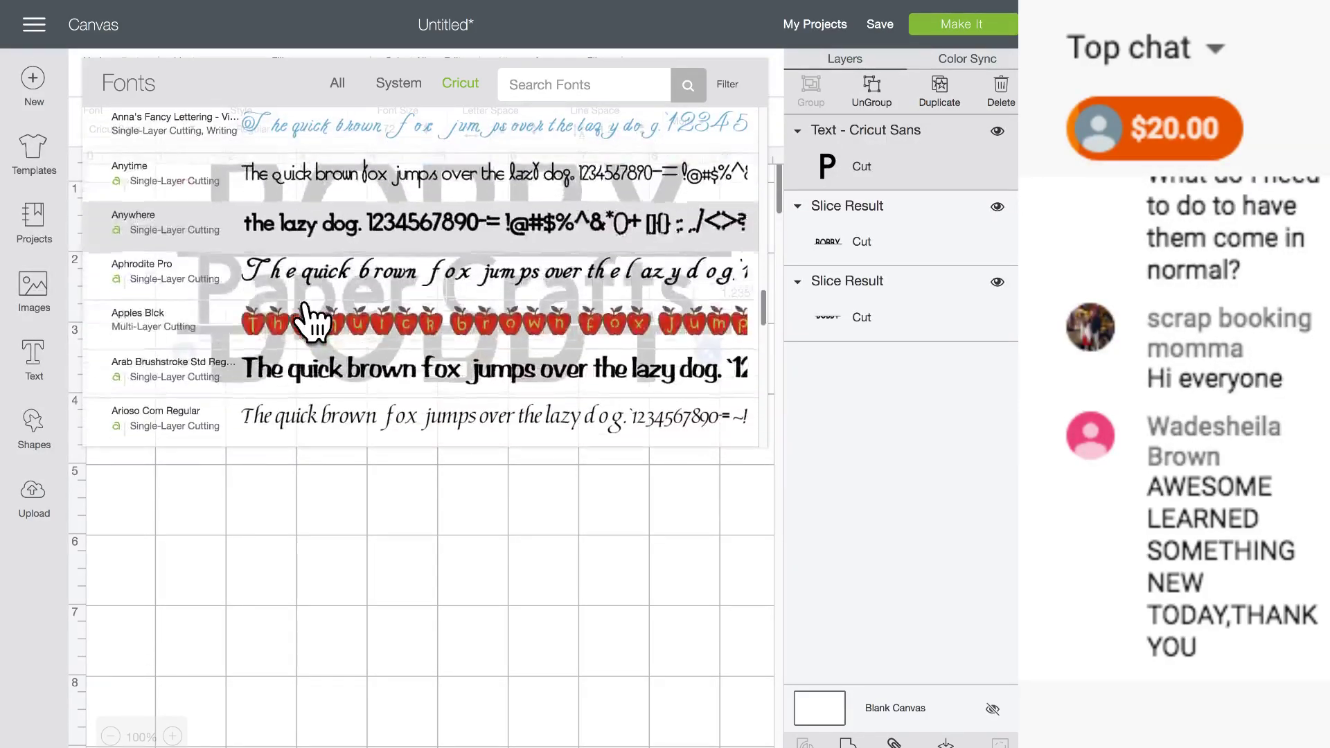
pyautogui.scroll(-8, 313, 320)
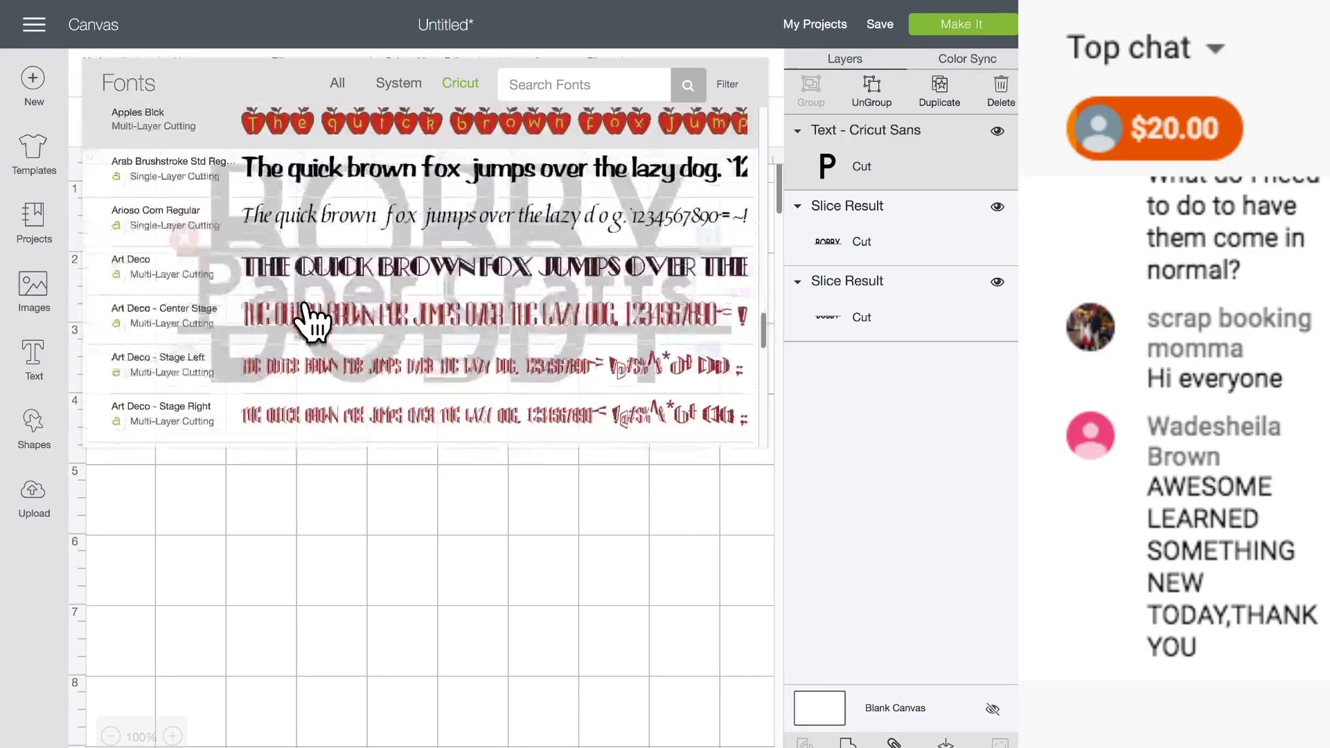
pyautogui.scroll(-3, 313, 320)
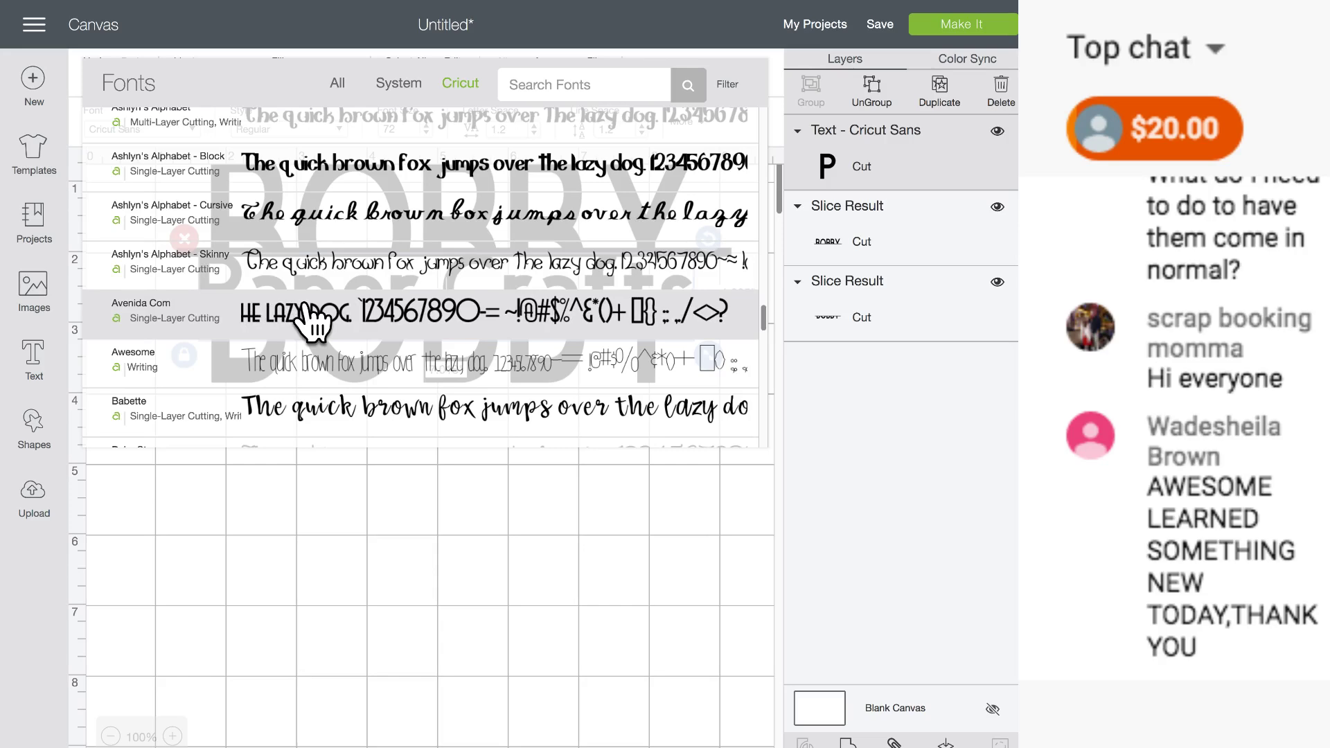
pyautogui.click(299, 217)
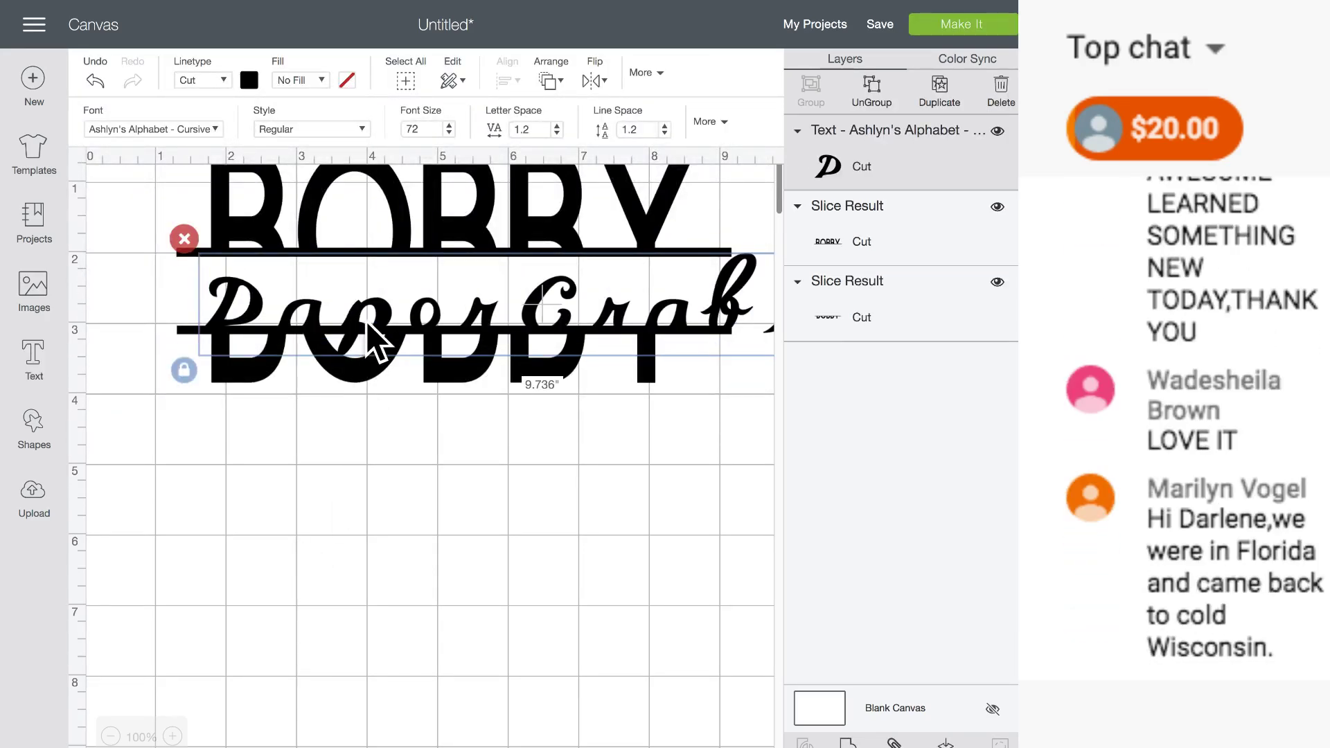
pyautogui.moveTo(374, 329); pyautogui.dragTo(365, 295)
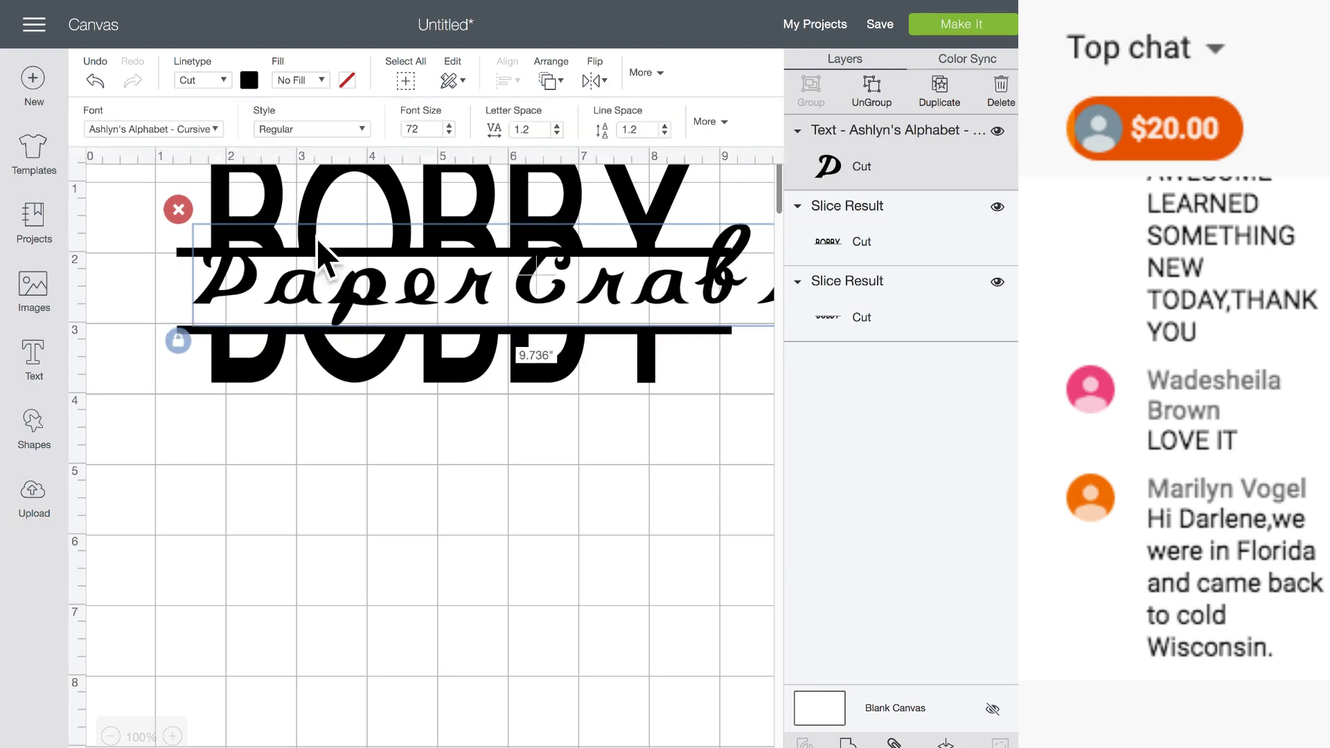
# - Change the "Paper Crafts" text to the Babette font and fit it between the two bars
pyautogui.click(219, 130)
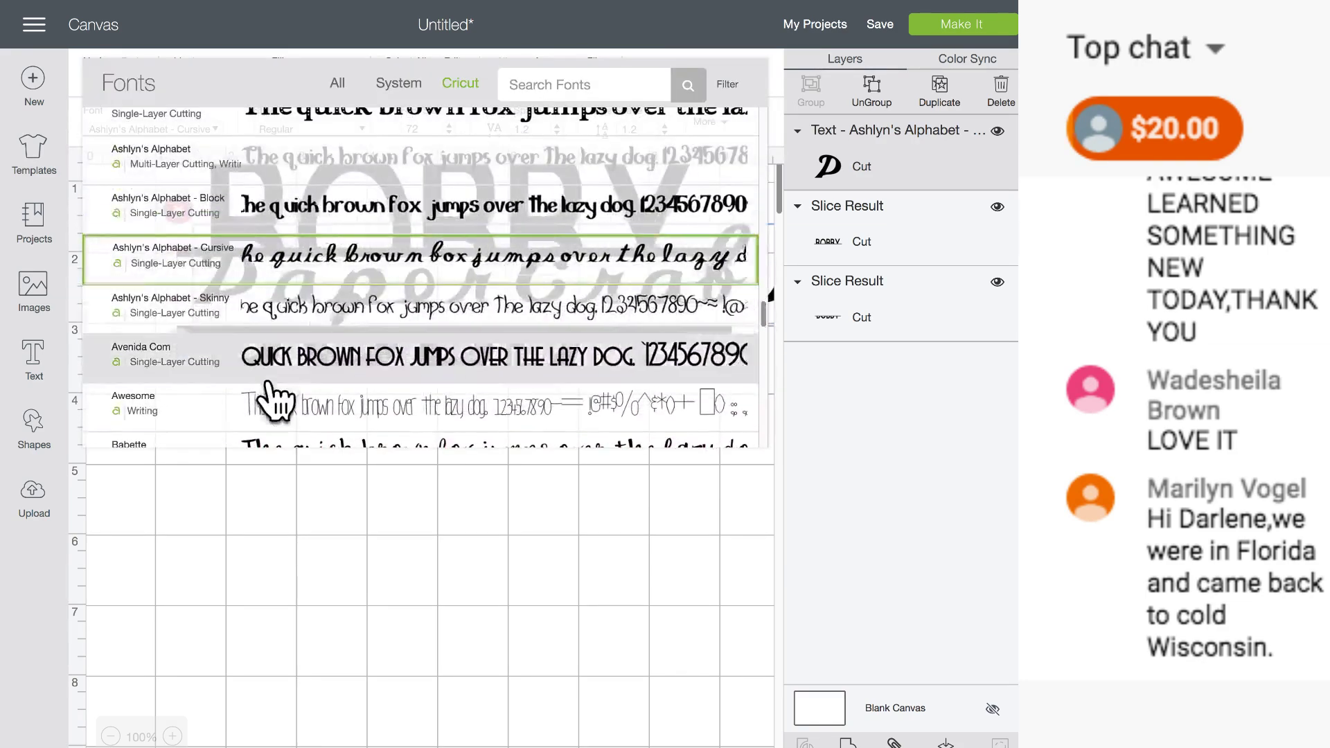
pyautogui.scroll(-3, 272, 408)
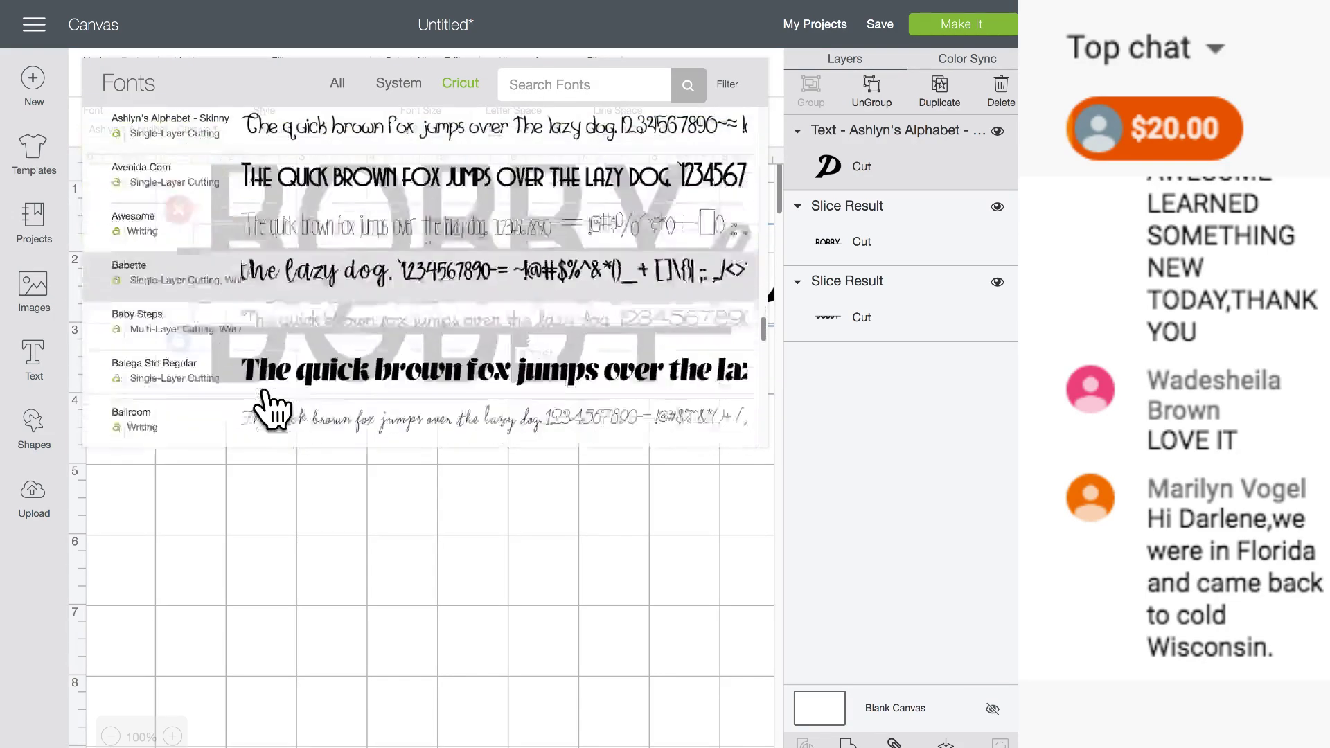
pyautogui.click(334, 211)
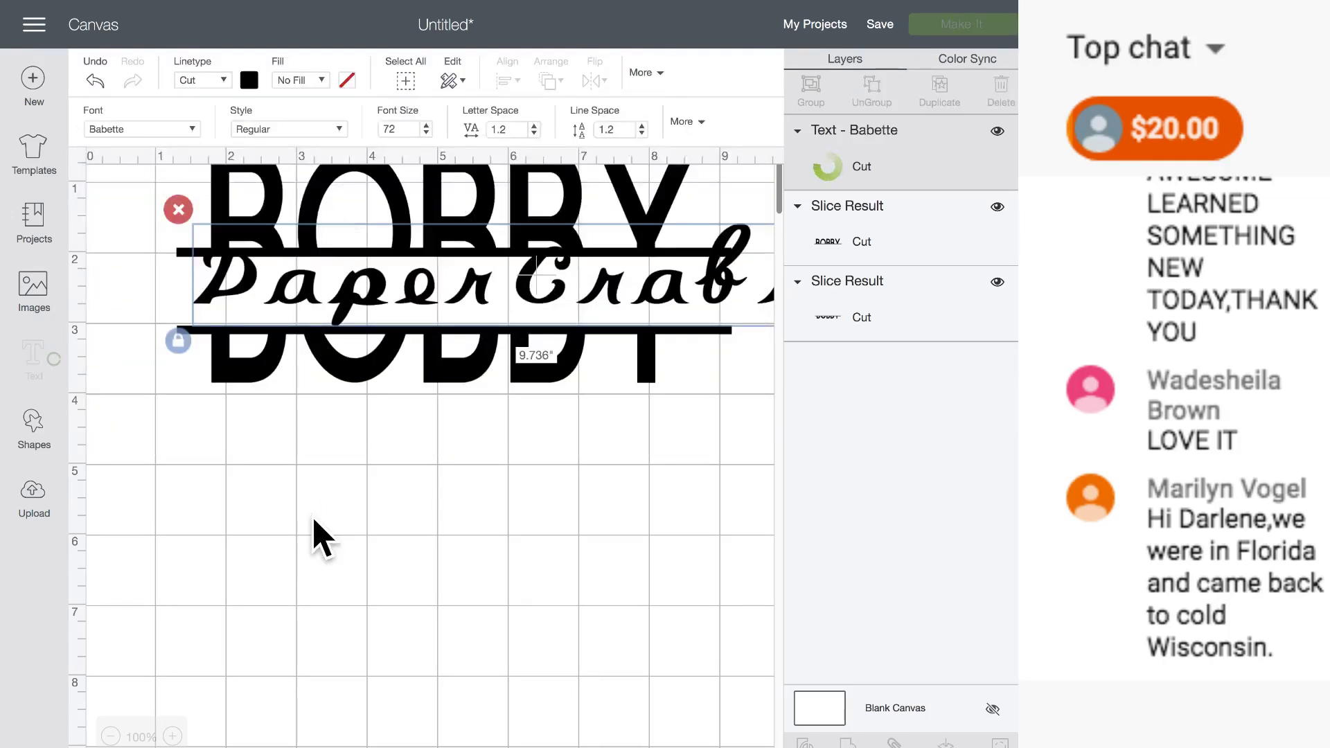
pyautogui.moveTo(347, 261); pyautogui.dragTo(349, 292)
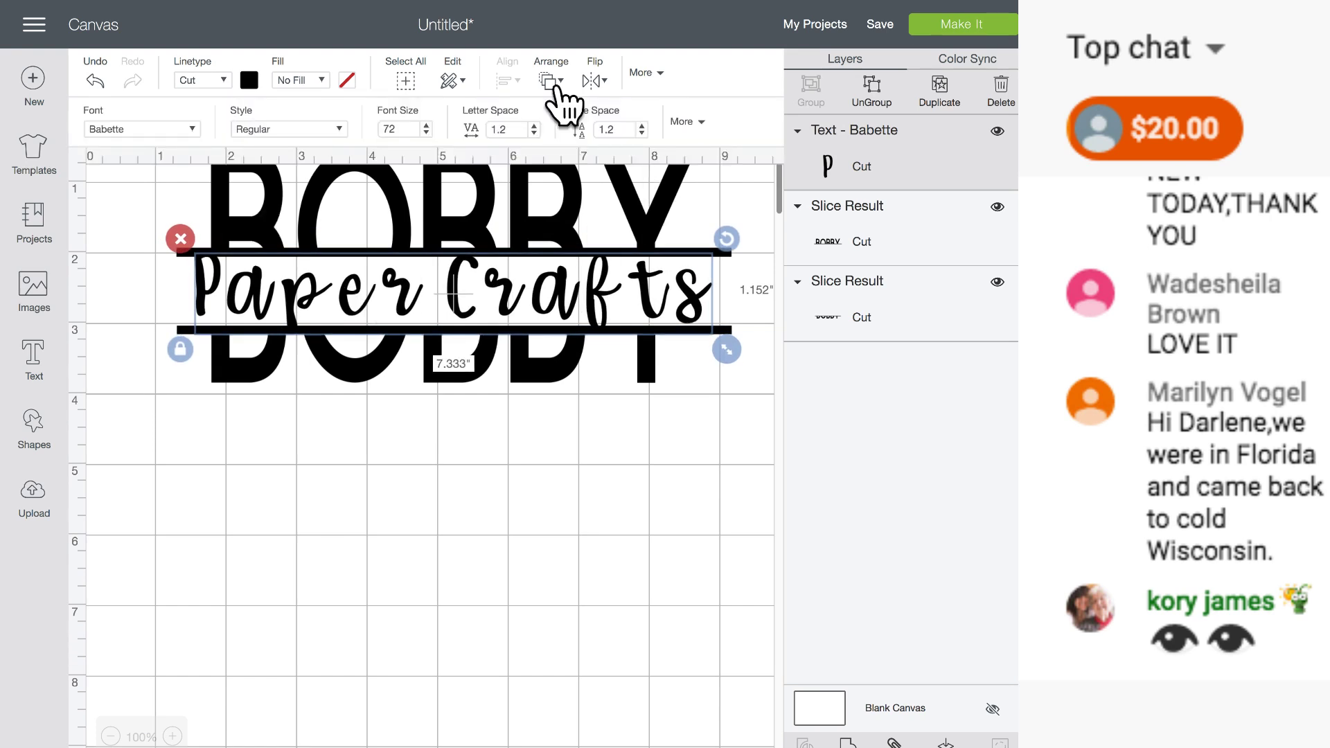
# - Reduce the letter space of "Paper Crafts" to 0.2 and center the text in the gap of the split name
pyautogui.click(533, 135)
pyautogui.click(533, 134)
pyautogui.click(533, 134)
pyautogui.click(533, 134)
pyautogui.click(534, 135)
pyautogui.click(533, 135)
pyautogui.click(533, 134)
pyautogui.click(534, 134)
pyautogui.click(533, 134)
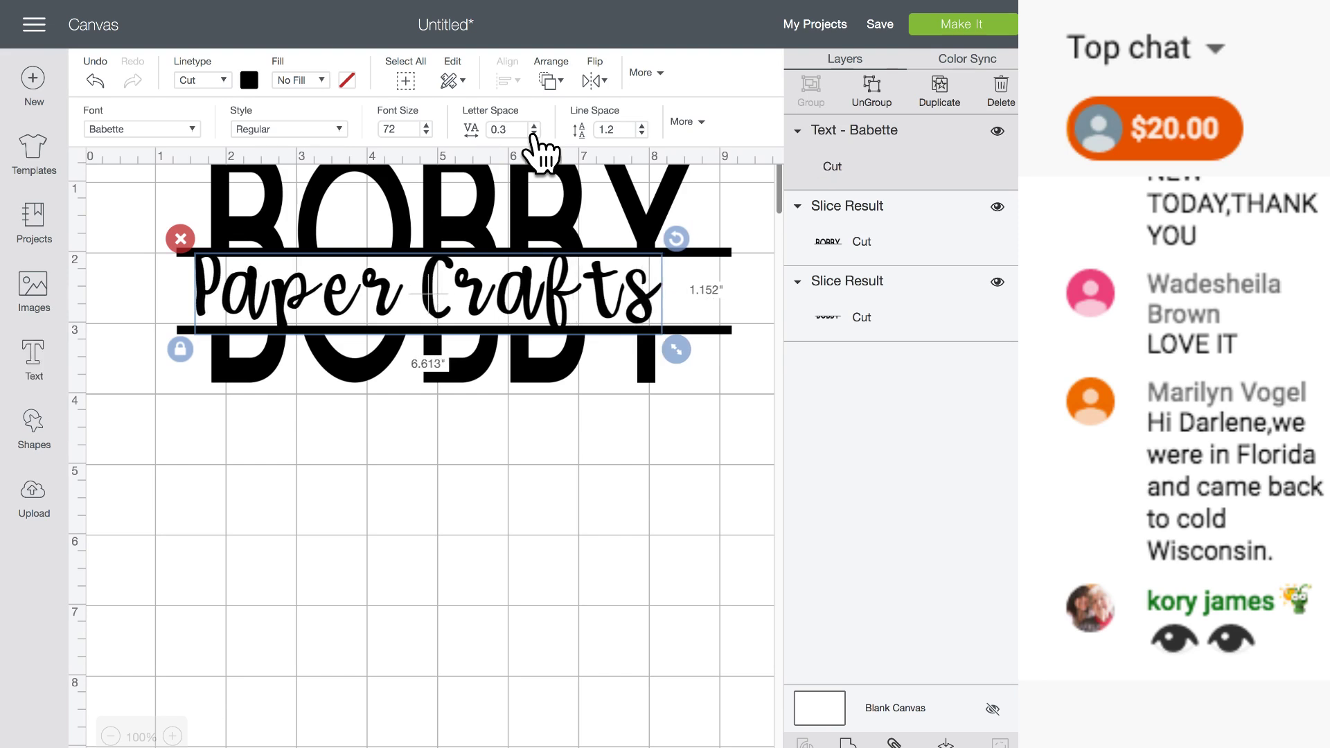
pyautogui.click(533, 135)
pyautogui.moveTo(505, 308); pyautogui.dragTo(543, 316)
pyautogui.click(510, 458)
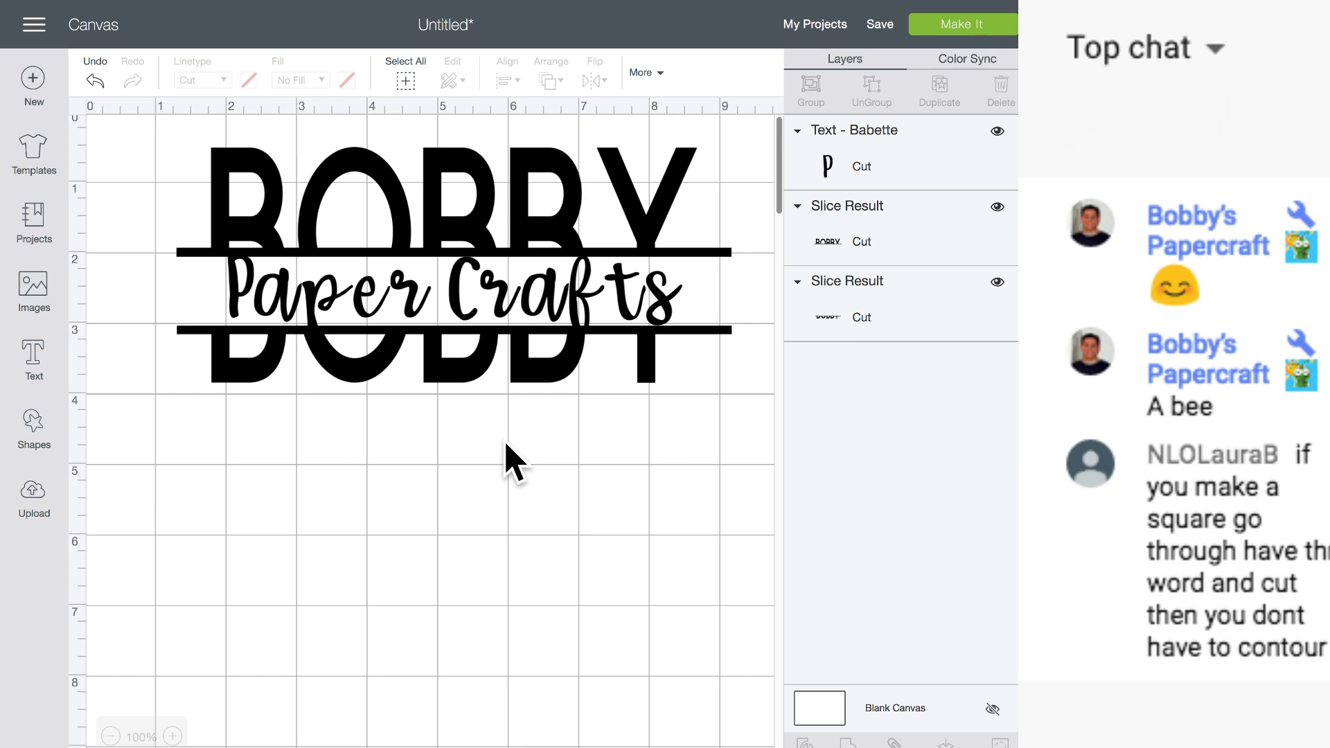
pyautogui.moveTo(416, 303); pyautogui.dragTo(423, 295)
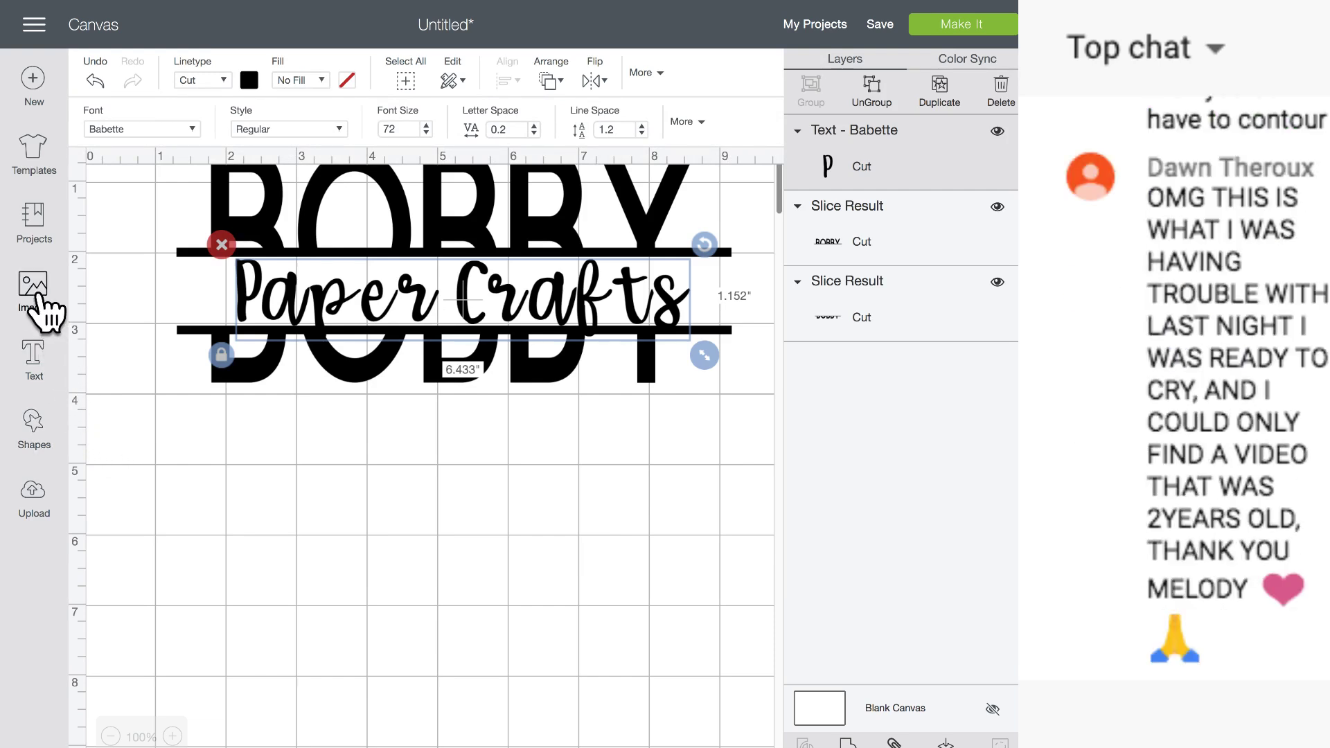
# - Search the image library for "bee" and insert the bee with a heart and a curly trail
pyautogui.click(45, 312)
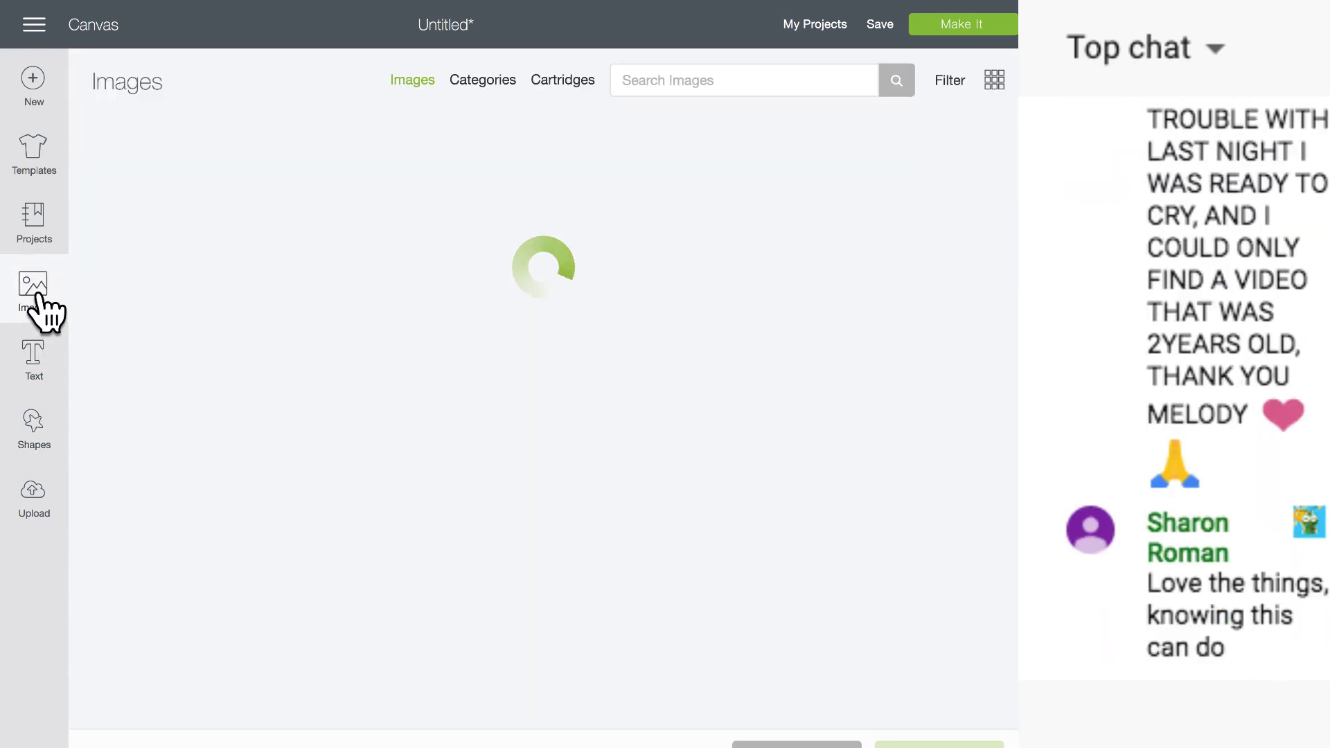
pyautogui.click(681, 80)
pyautogui.write('bee')
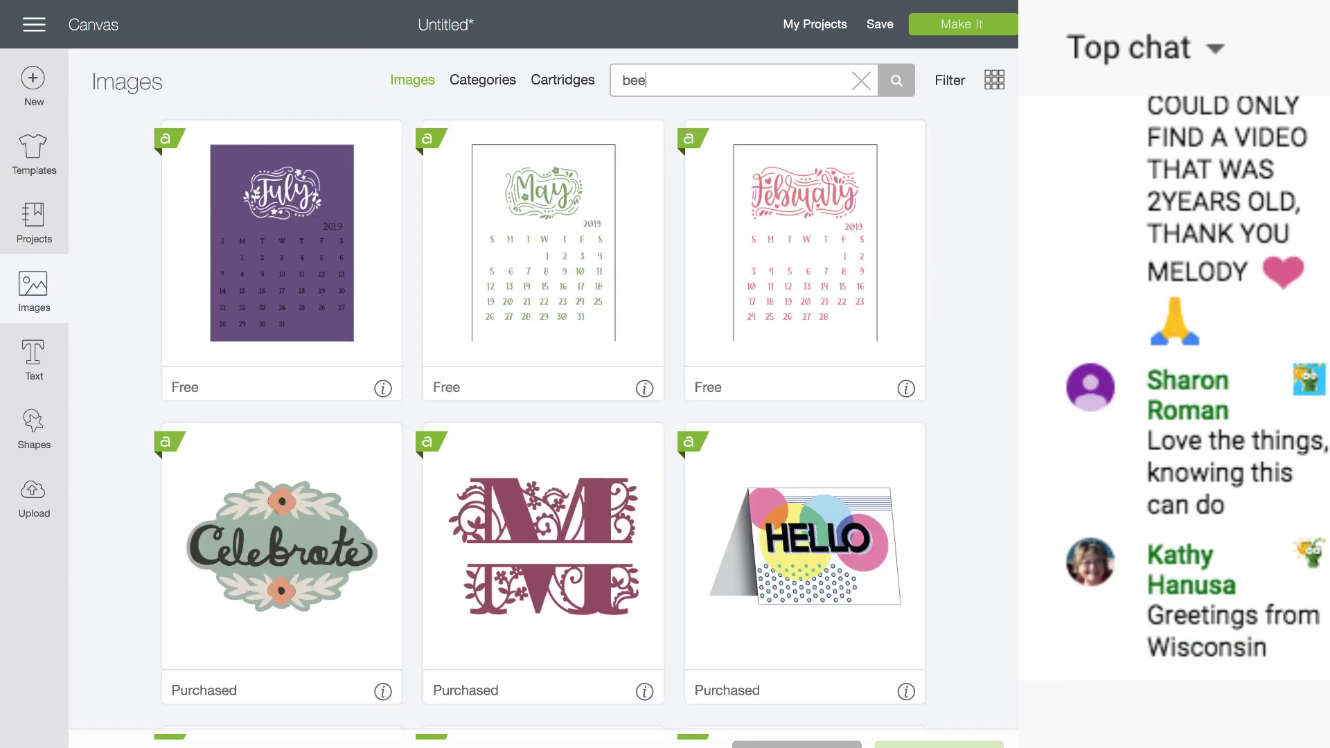
pyautogui.press('Return')
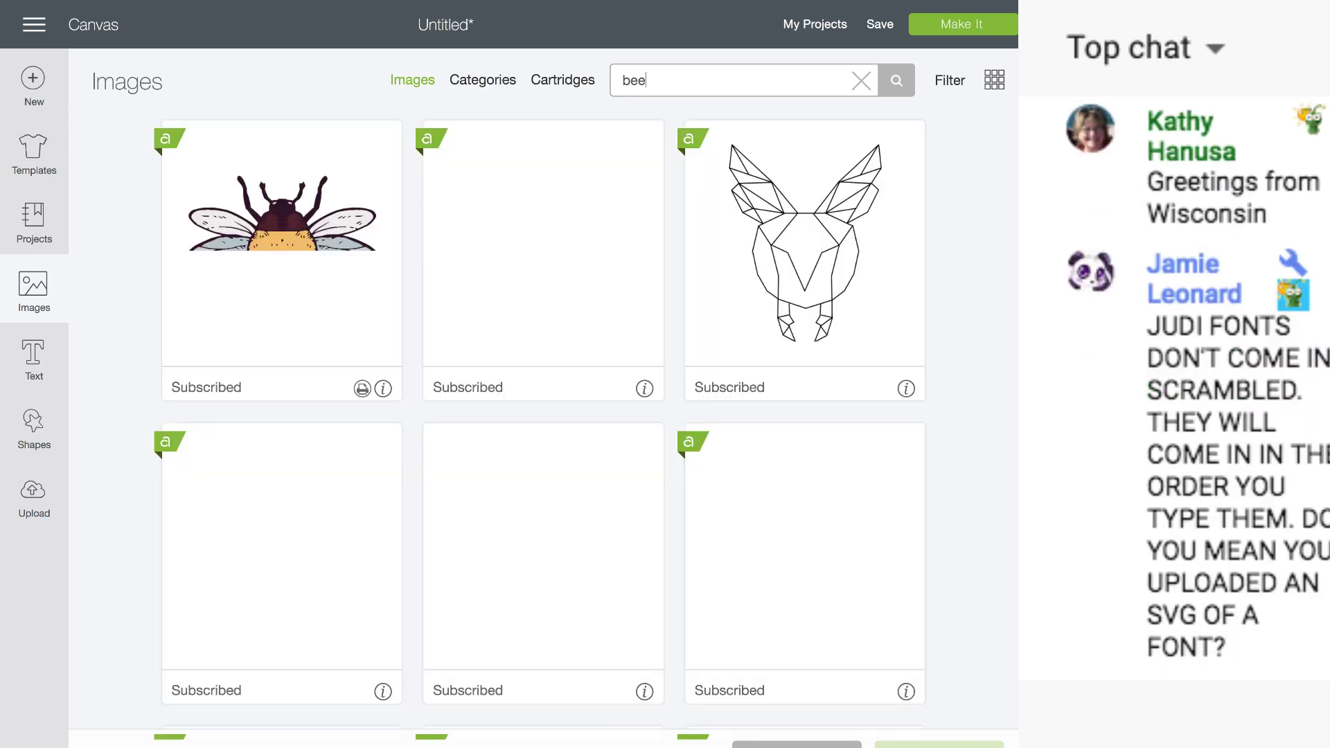
pyautogui.scroll(-8, 631, 399)
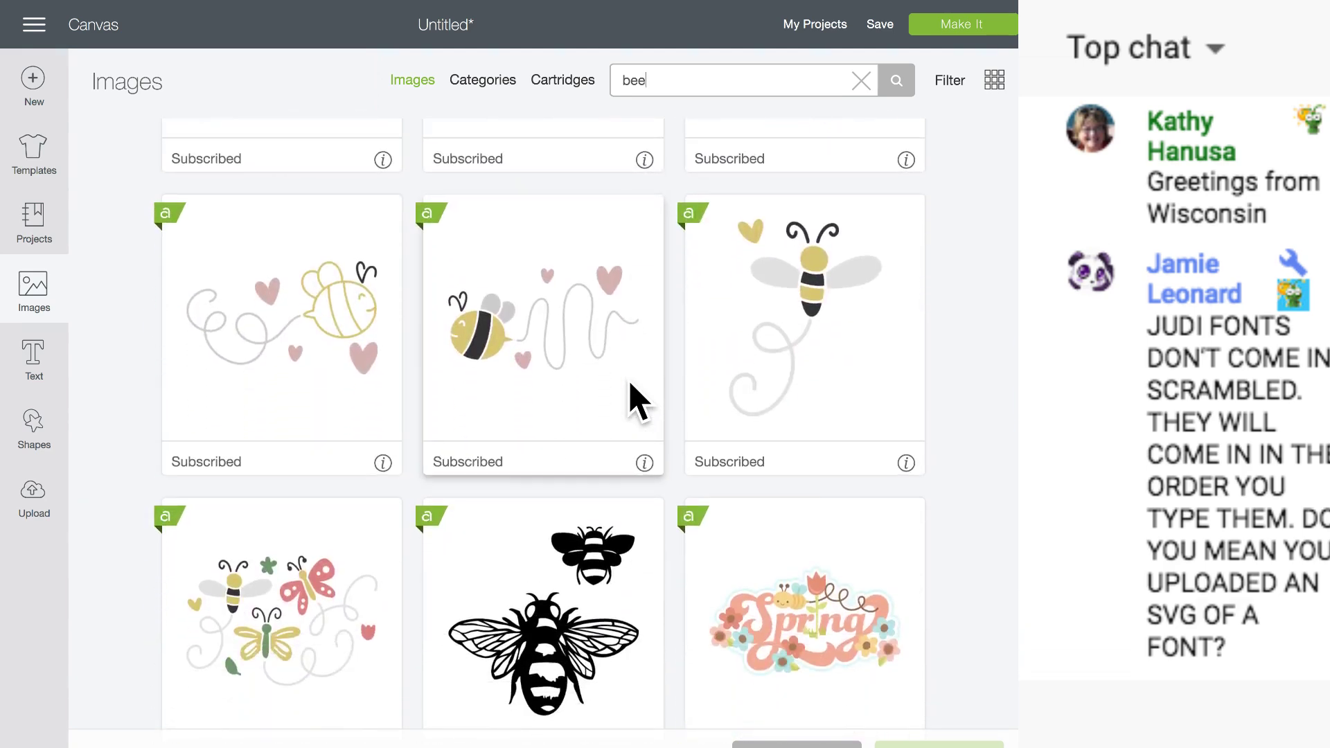
pyautogui.scroll(9, 518, 389)
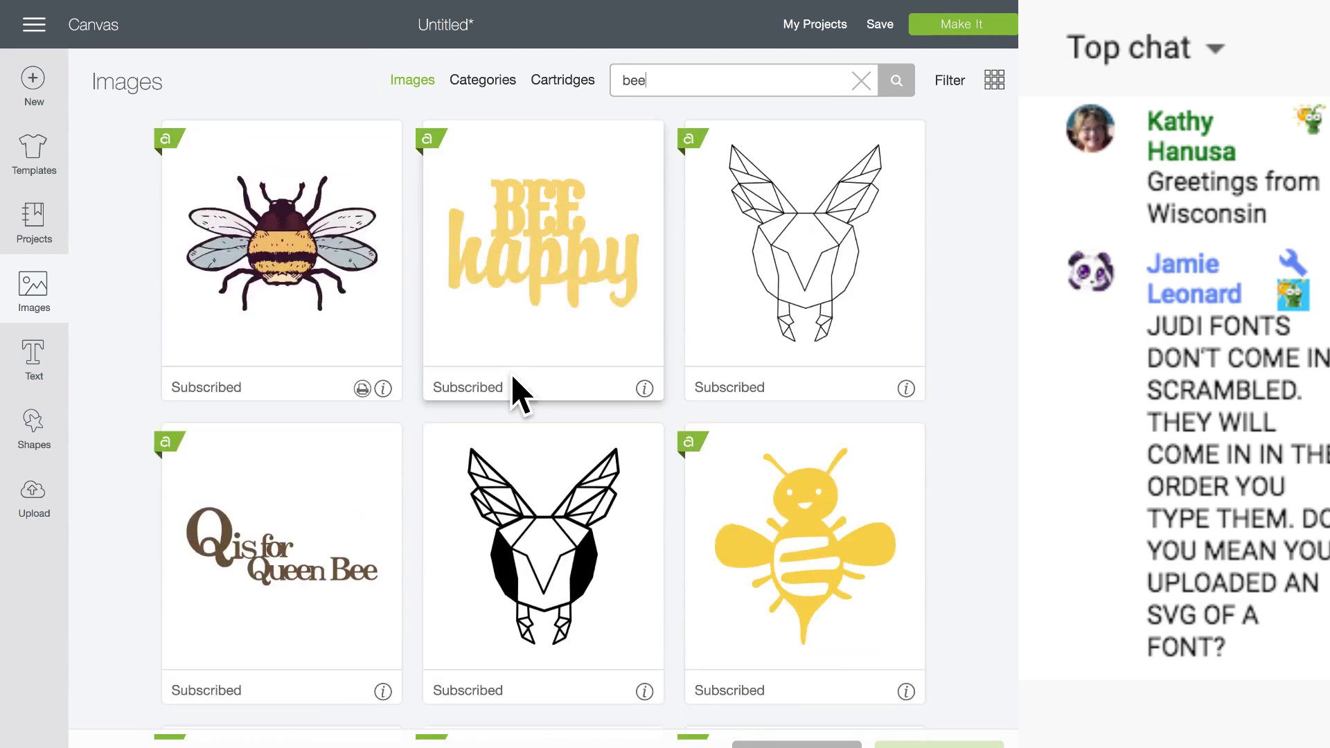
pyautogui.scroll(-5, 526, 458)
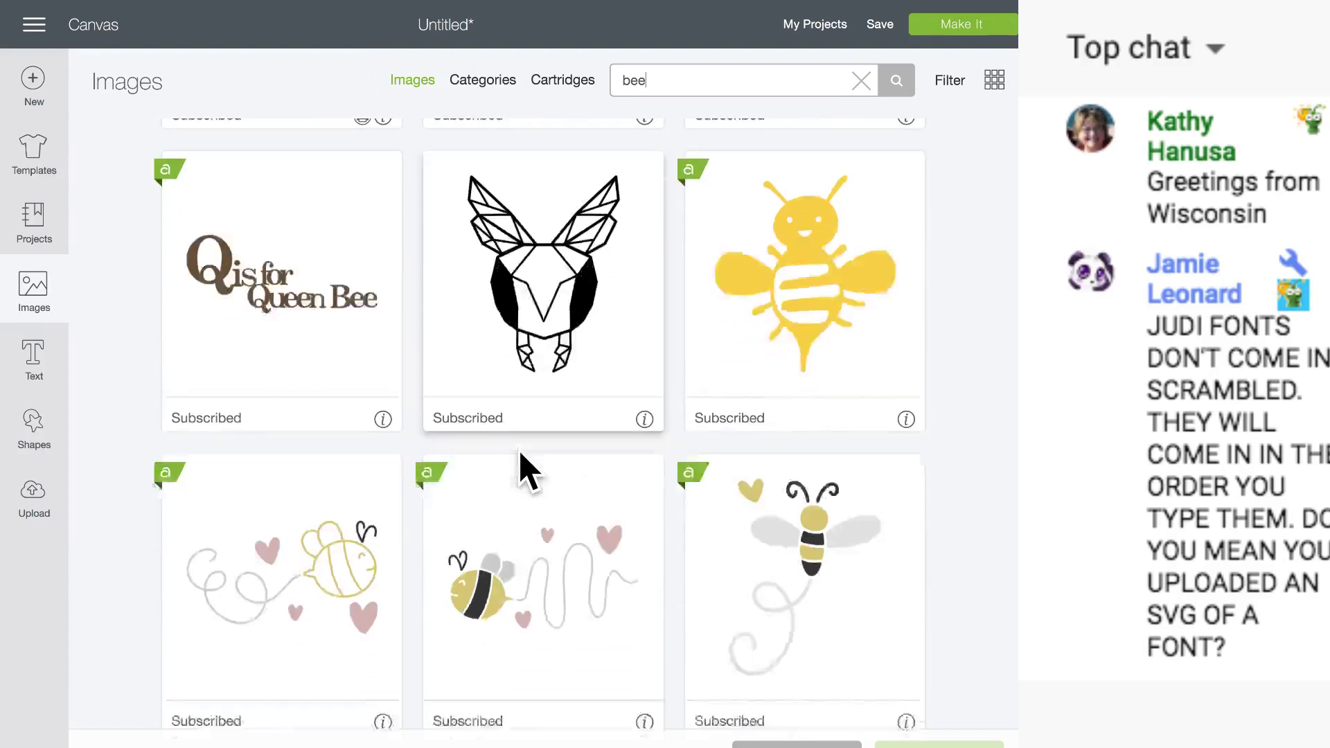
pyautogui.click(835, 488)
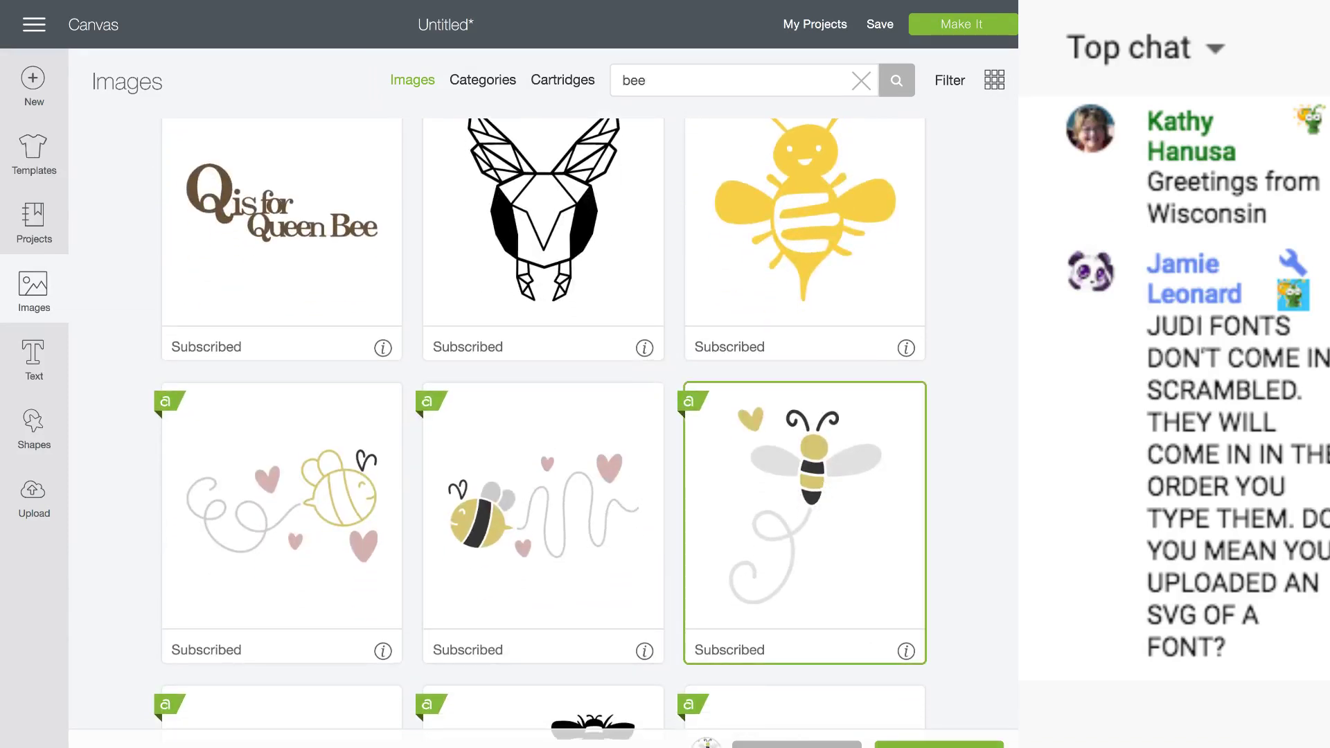
pyautogui.click(938, 744)
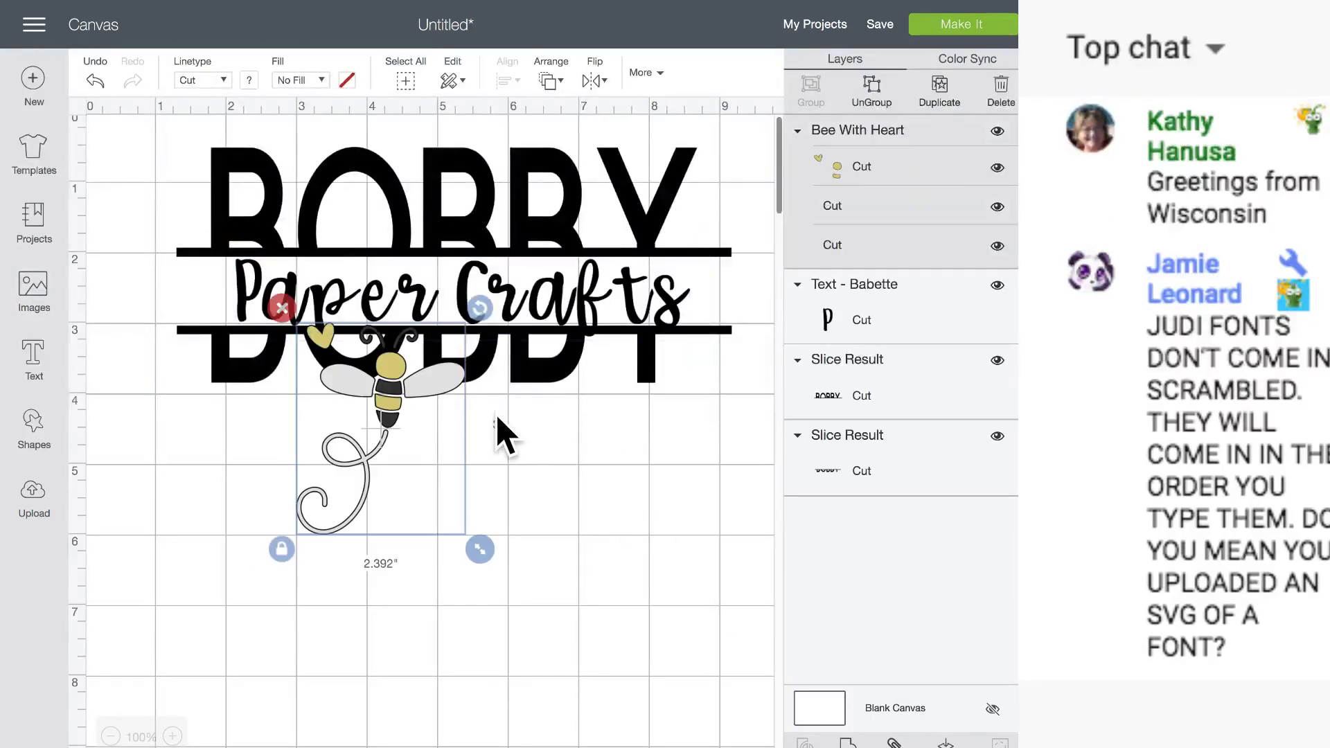
# - Resize and tilt the bee image to about 1.49 by 2.13 inches and place it over the end of the split name
pyautogui.moveTo(387, 408); pyautogui.dragTo(185, 308)
pyautogui.moveTo(282, 454); pyautogui.dragTo(210, 381)
pyautogui.moveTo(156, 298); pyautogui.dragTo(673, 258)
pyautogui.moveTo(740, 182); pyautogui.dragTo(697, 172)
pyautogui.moveTo(677, 249); pyautogui.dragTo(724, 305)
pyautogui.moveTo(768, 232); pyautogui.dragTo(766, 193)
pyautogui.click(604, 458)
pyautogui.hscroll(5, 585, 466)
pyautogui.moveTo(575, 302); pyautogui.dragTo(562, 224)
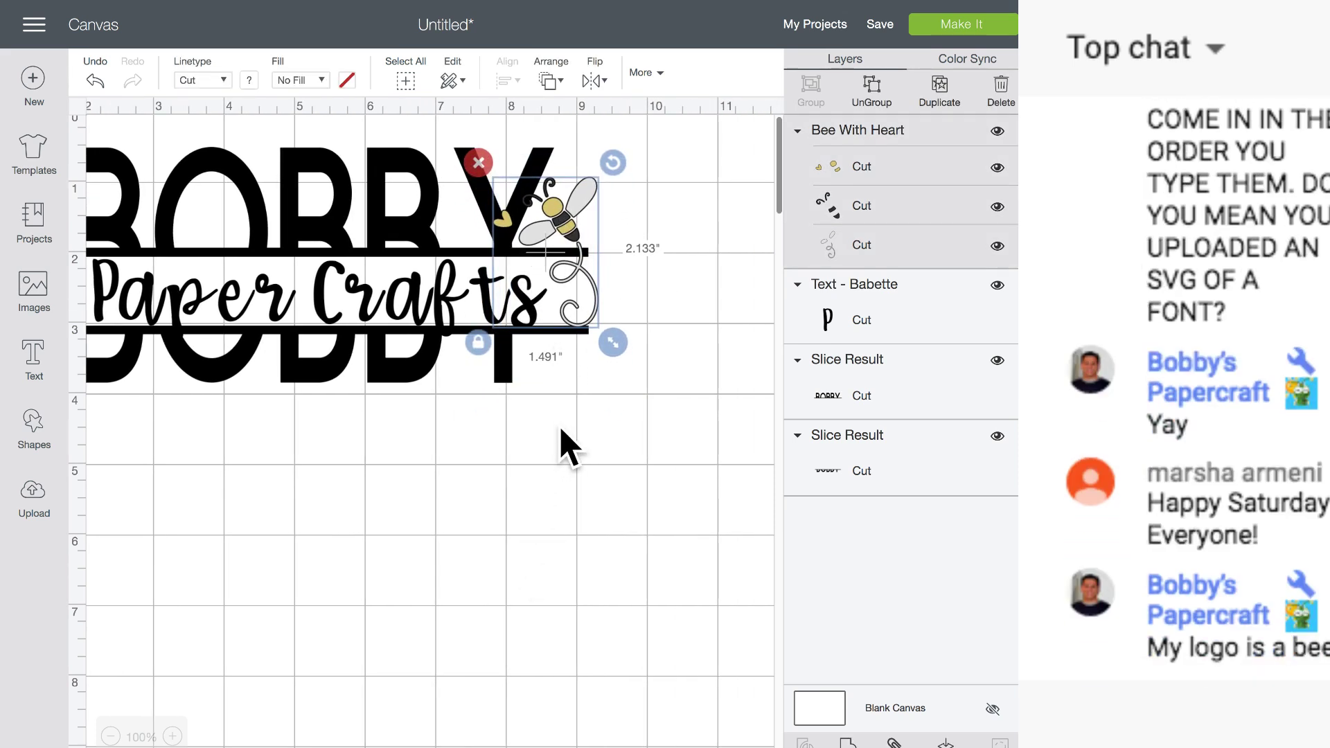
pyautogui.click(560, 430)
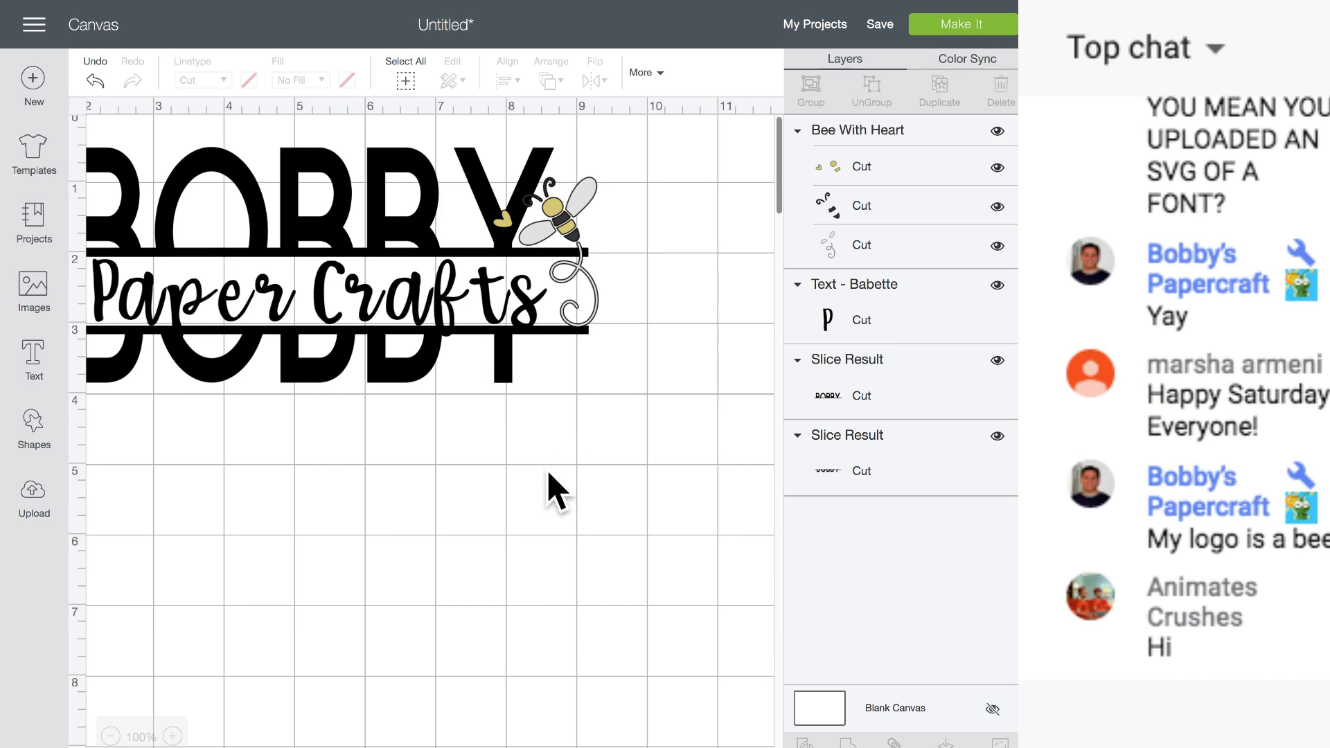
# - Nudge the "Paper Crafts" text slightly within the gap of the split name
pyautogui.hscroll(-5, 548, 472)
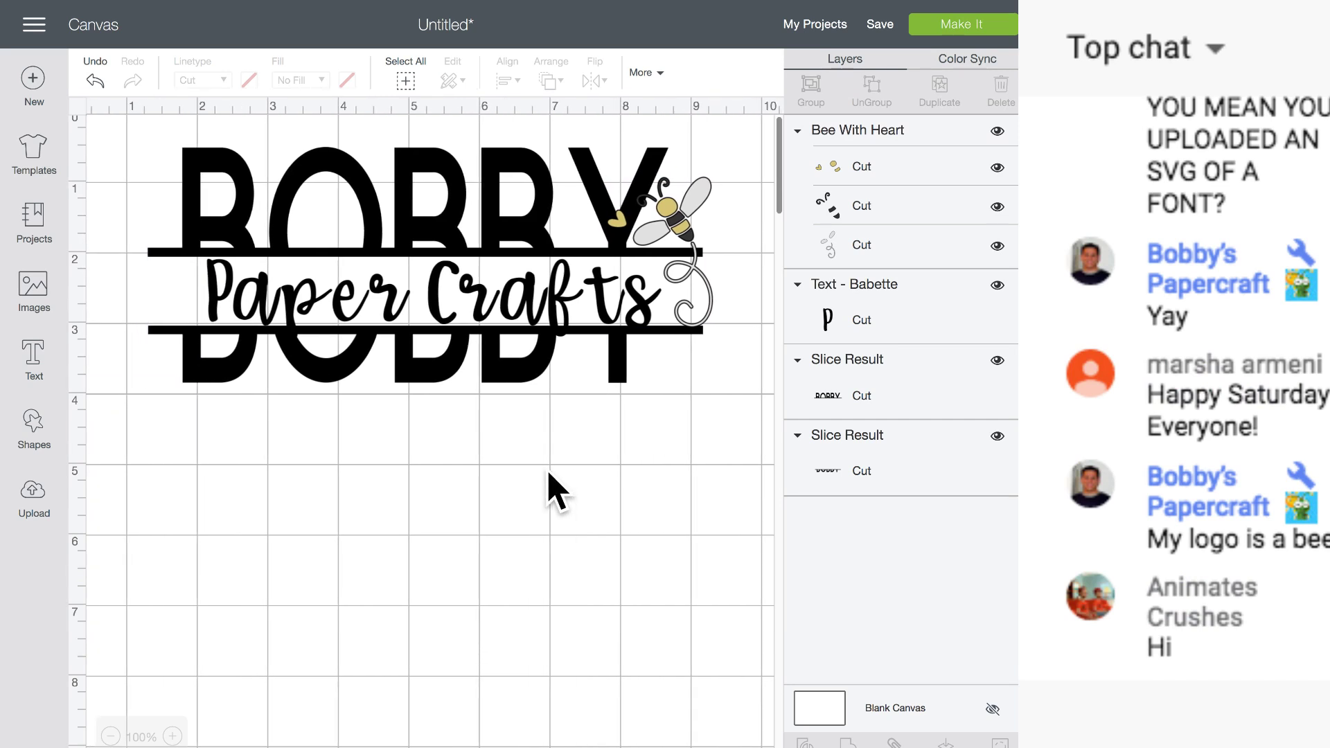
pyautogui.click(391, 295)
pyautogui.moveTo(390, 291); pyautogui.dragTo(390, 293)
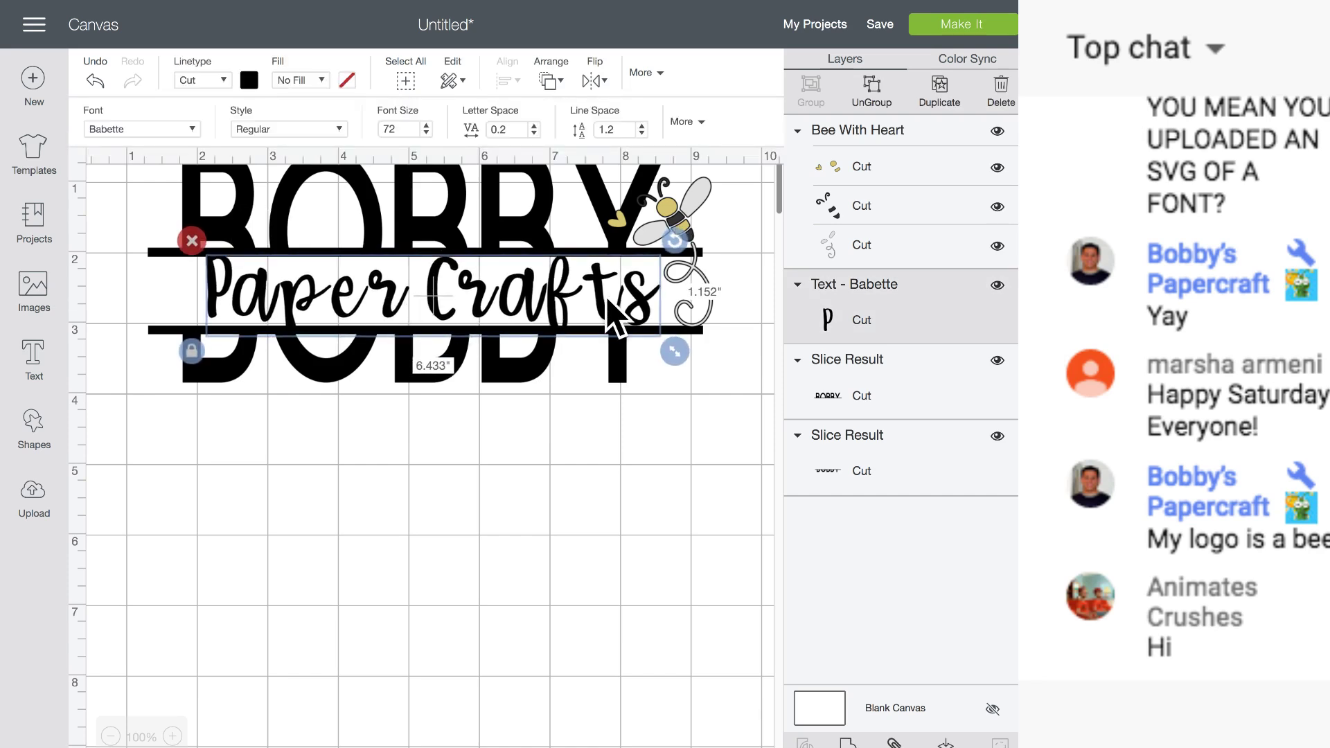
# - Save the project as public, using the first name from the design as the project name
pyautogui.click(881, 28)
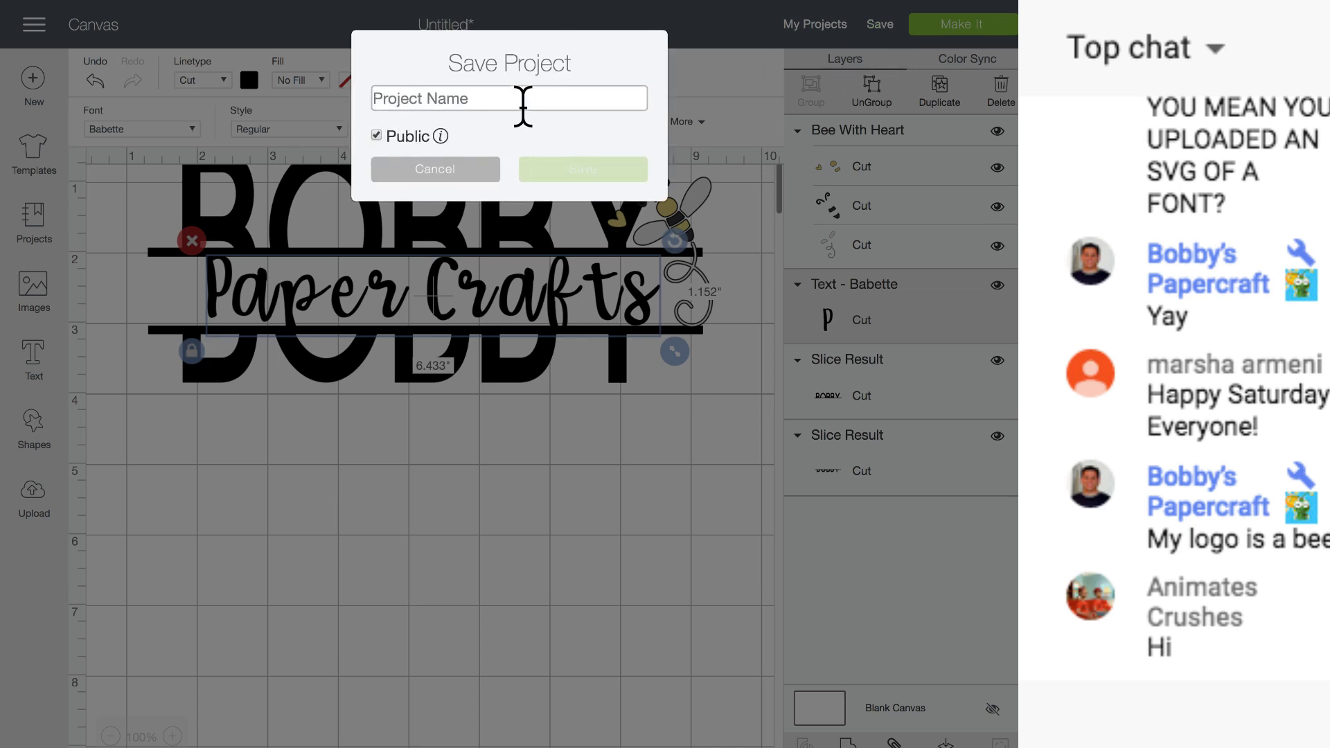
pyautogui.write('bobby')
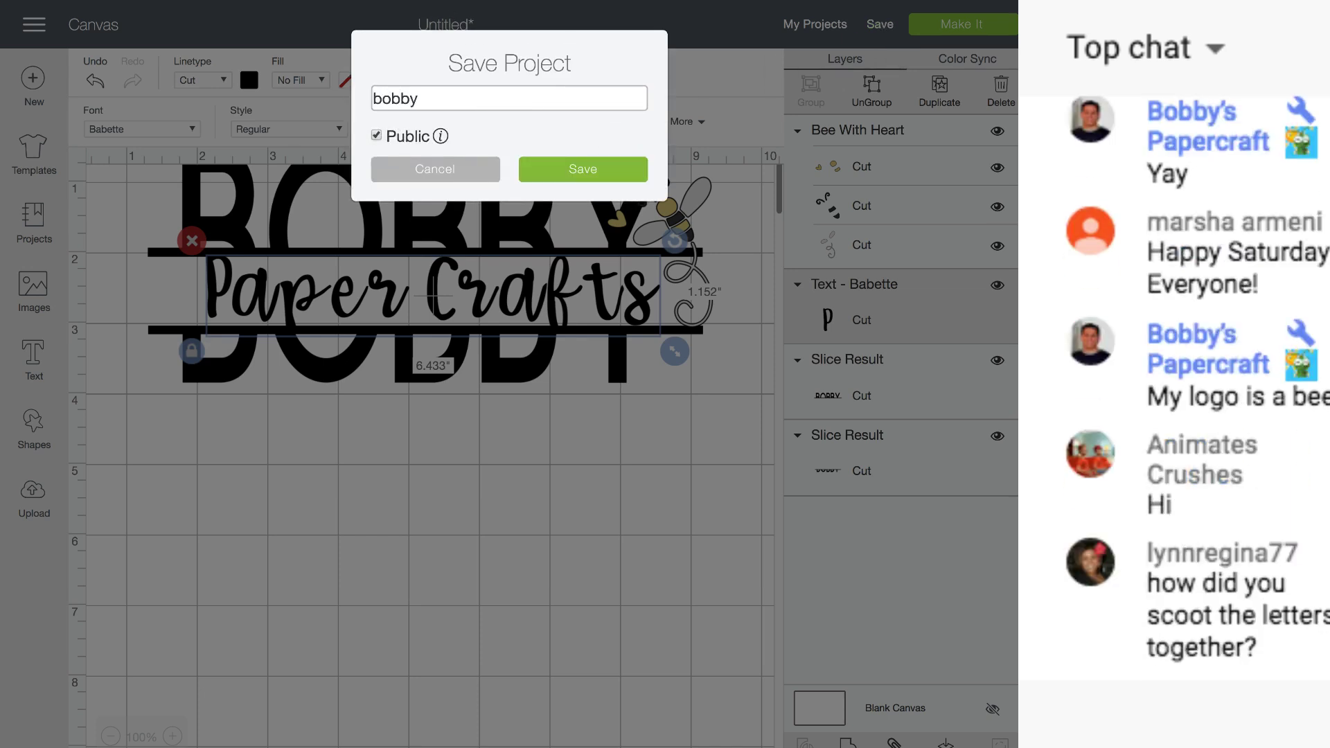
pyautogui.click(572, 173)
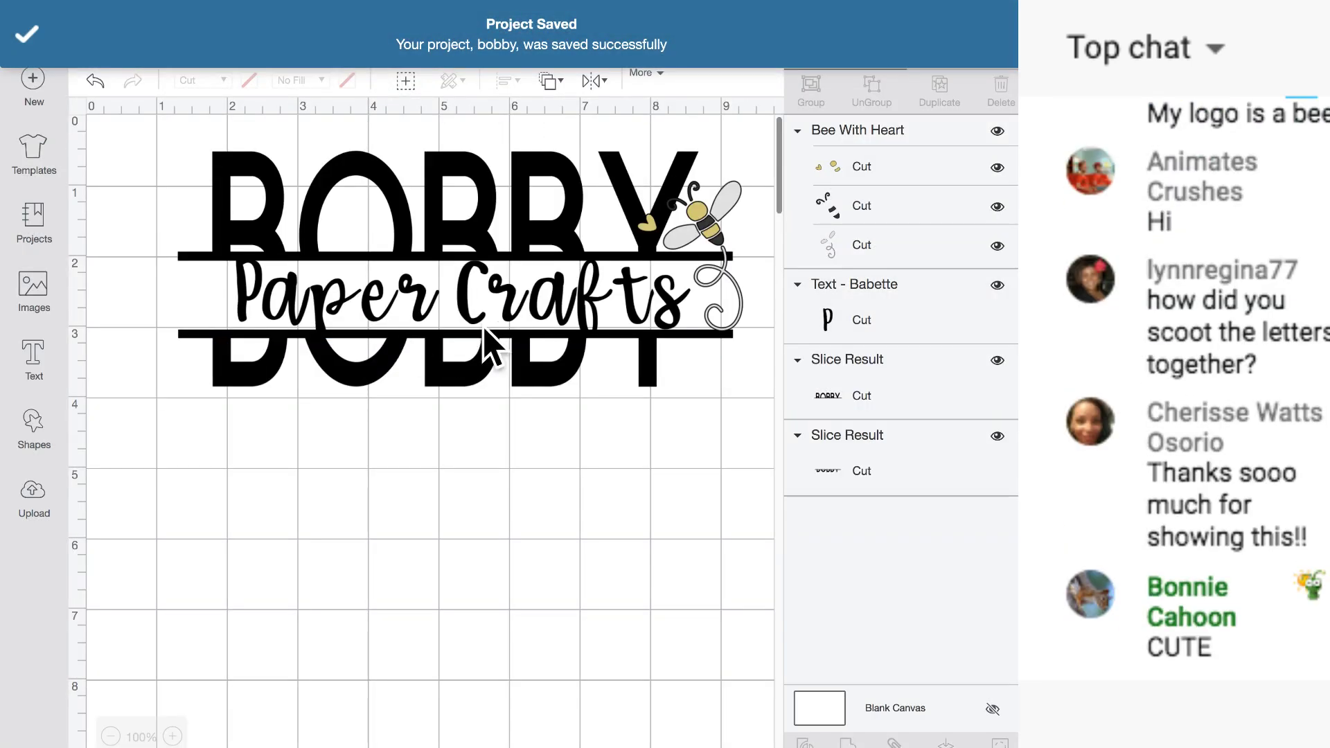
pyautogui.click(653, 42)
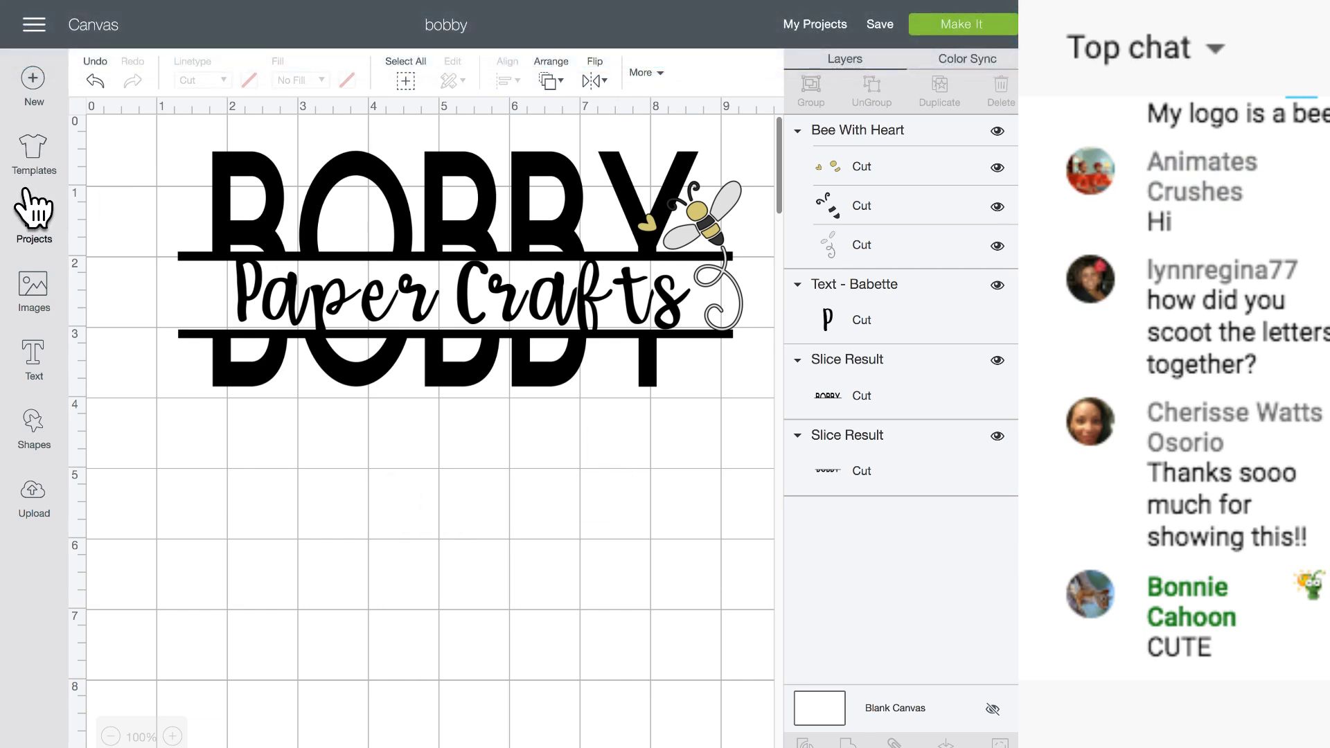
# - Start a new project, add the text "hello", move it up the canvas and enlarge it to about 4.1 inches wide
pyautogui.click(33, 86)
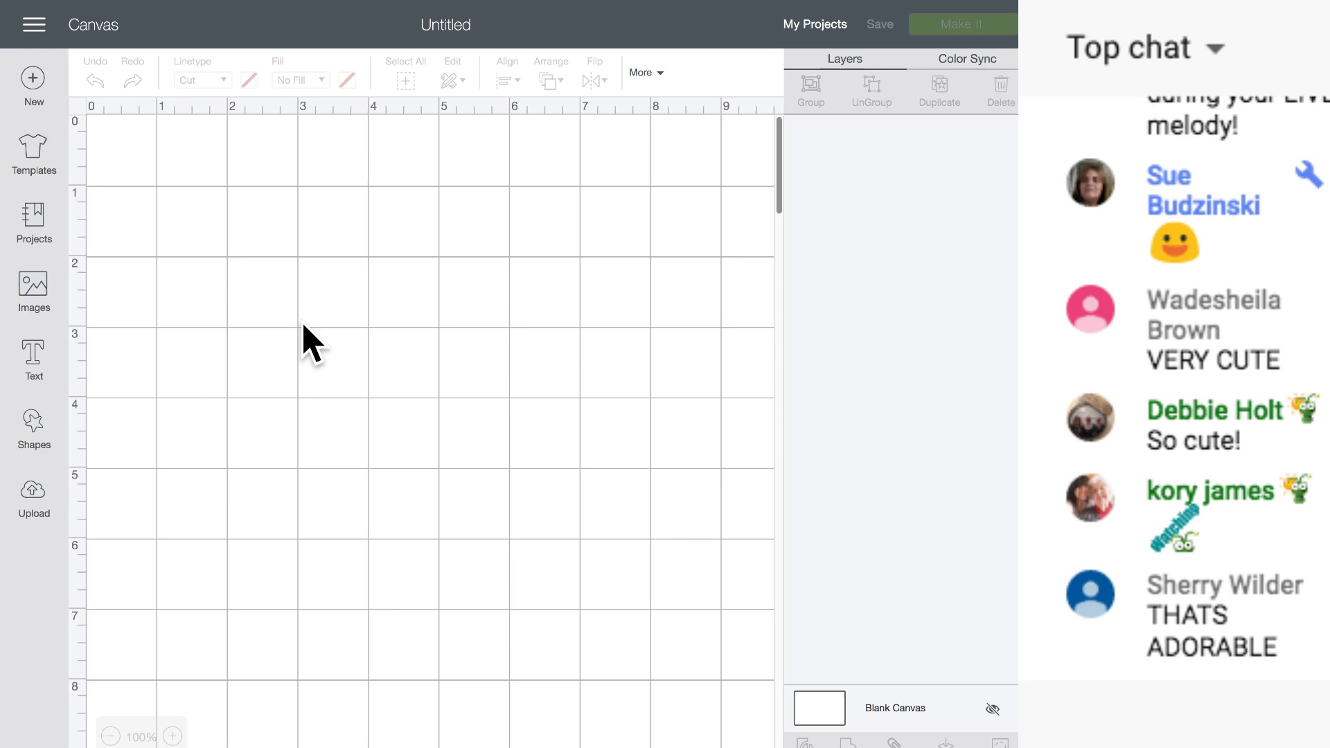
pyautogui.write('hello')
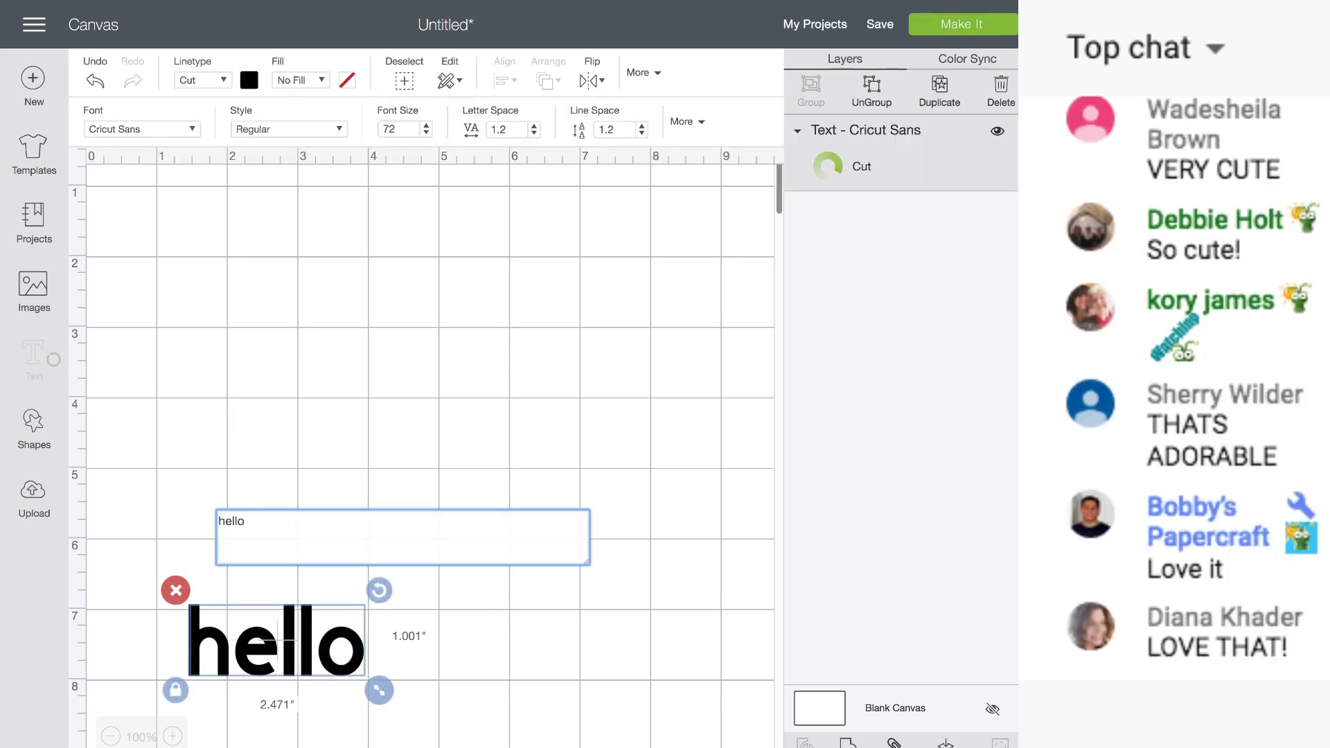
pyautogui.moveTo(298, 675); pyautogui.dragTo(364, 308)
pyautogui.moveTo(311, 648); pyautogui.dragTo(390, 322)
pyautogui.moveTo(447, 378); pyautogui.dragTo(543, 476)
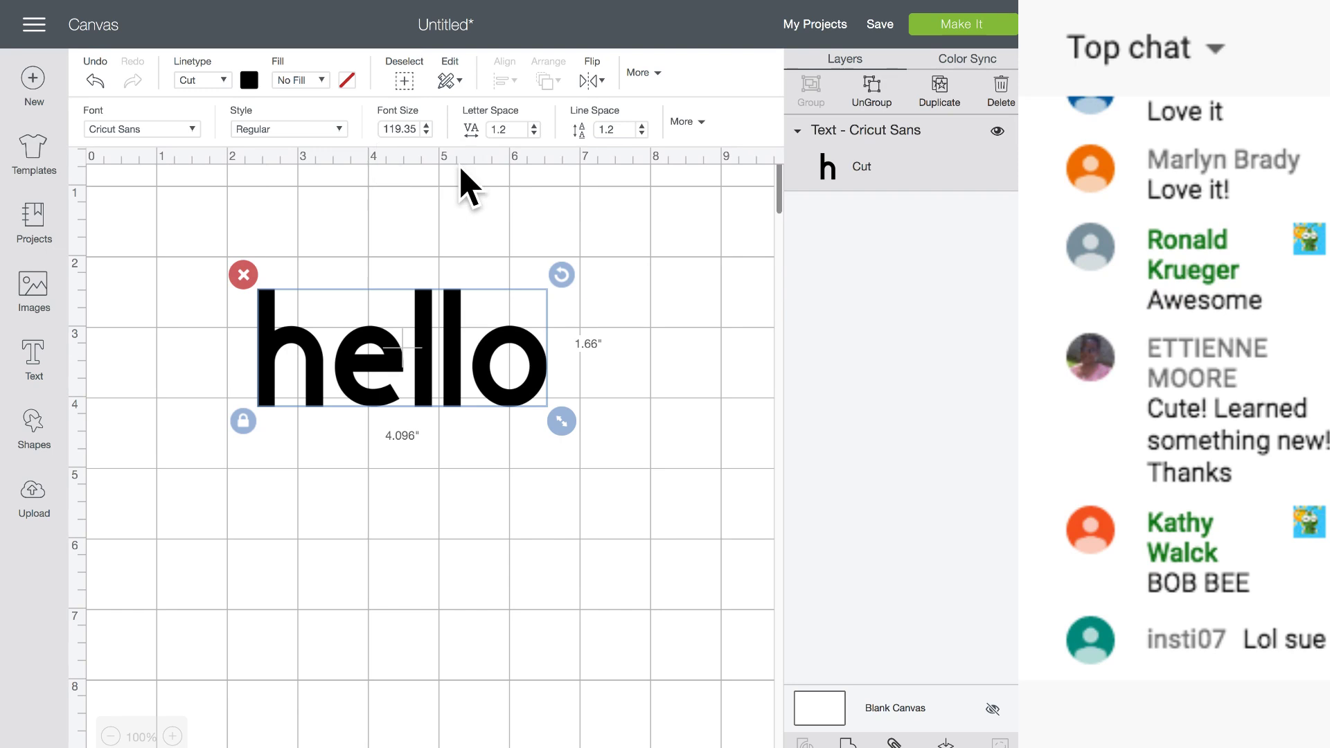
pyautogui.click(720, 504)
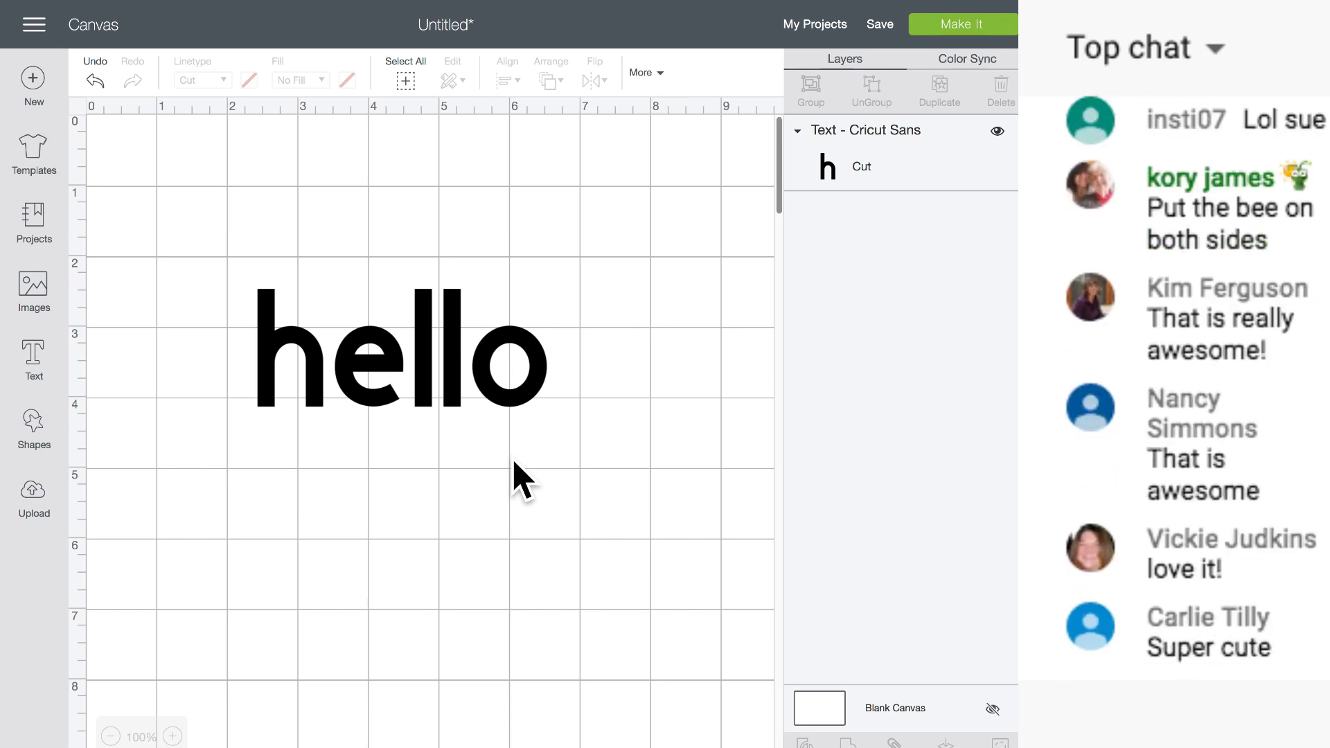
# - Reduce the letter space of the "hello" text to 0.4
pyautogui.click(452, 322)
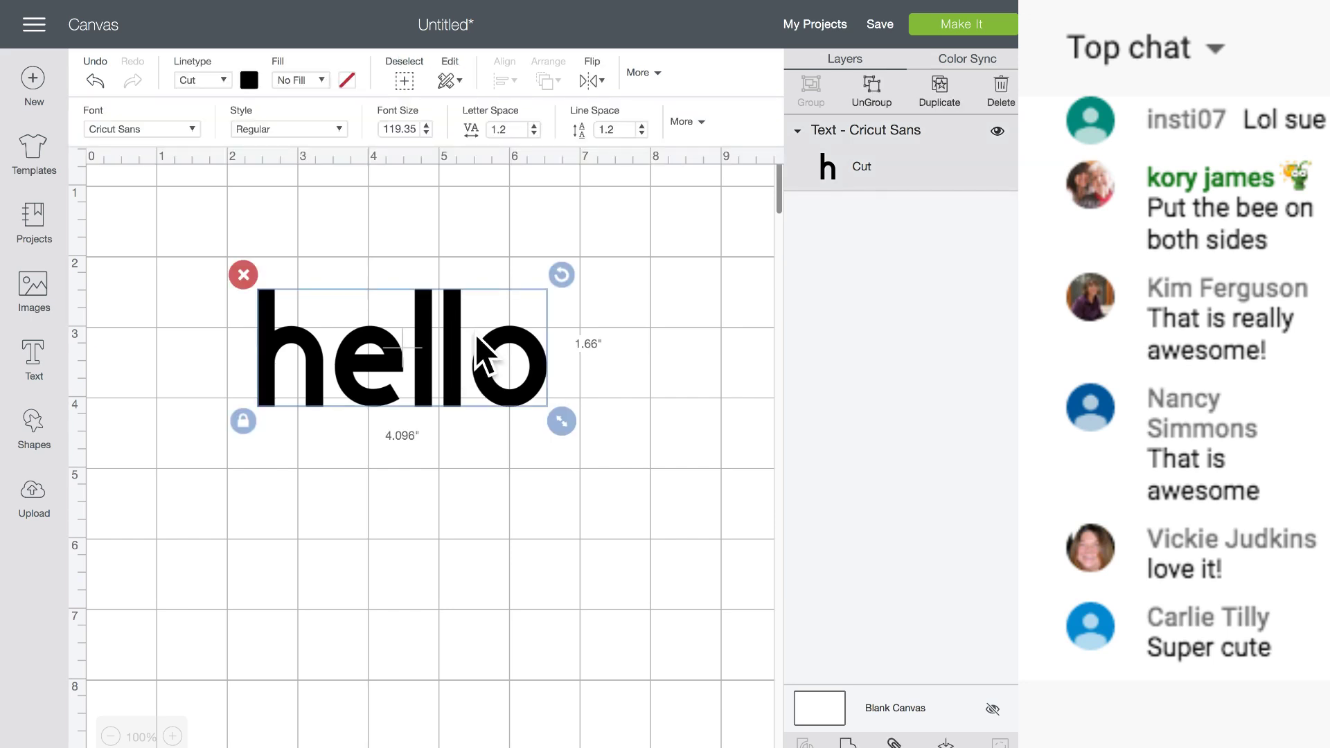
pyautogui.click(533, 134)
pyautogui.click(533, 134)
pyautogui.click(533, 133)
pyautogui.click(533, 134)
pyautogui.click(533, 134)
pyautogui.click(533, 134)
pyautogui.click(533, 133)
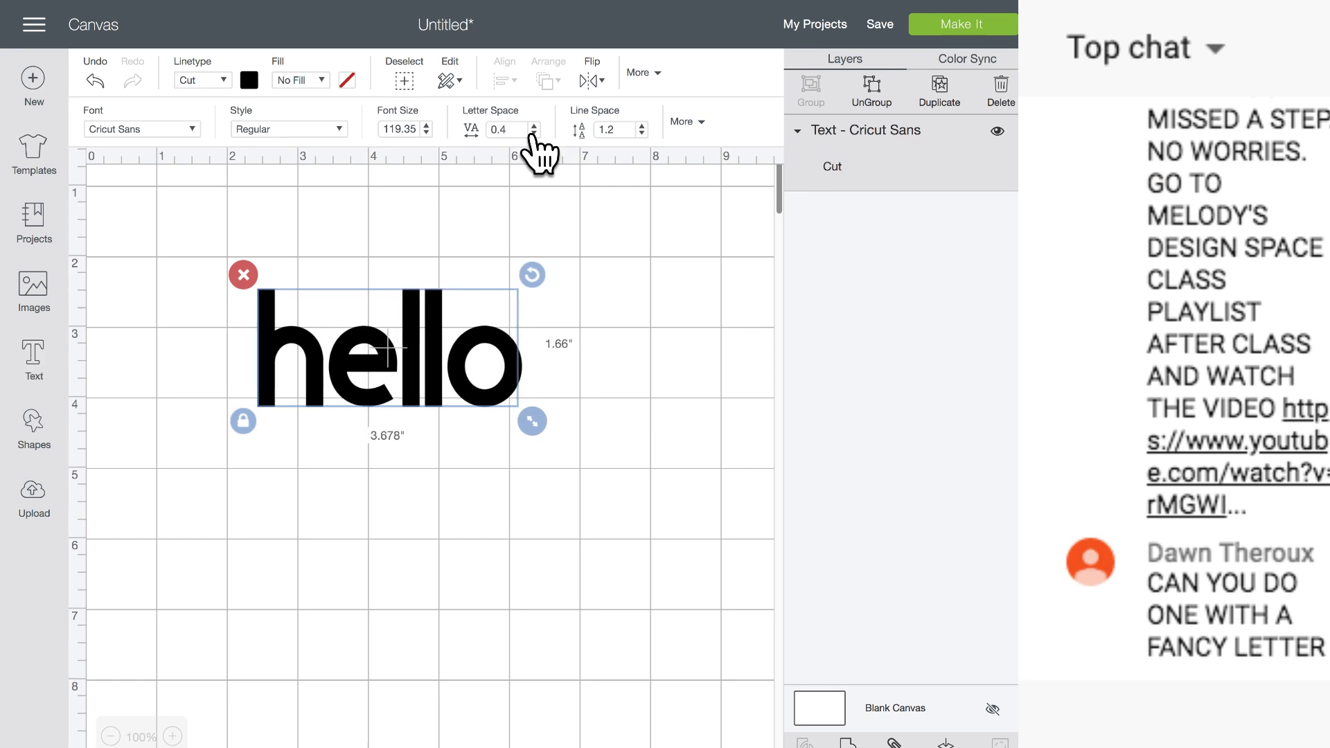
# - Increase the letter space of the "hello" text to 2.5
pyautogui.click(533, 127)
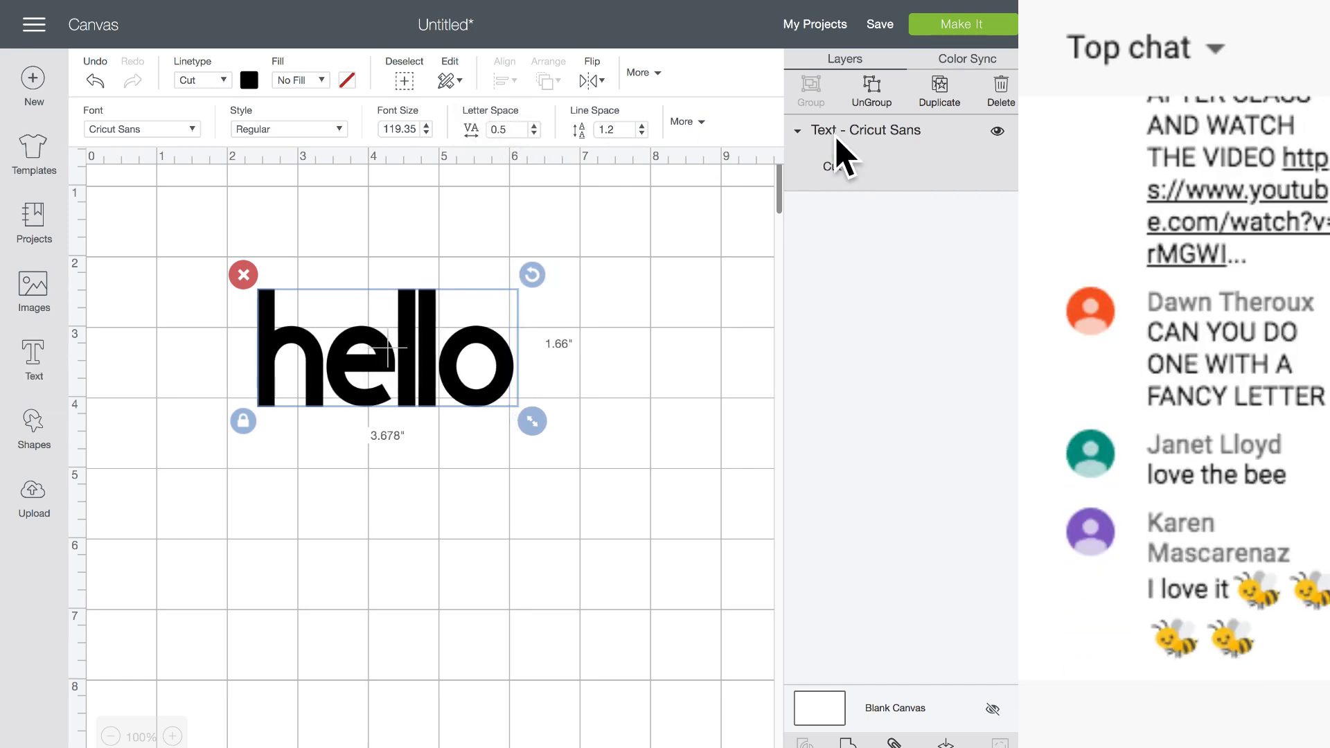
pyautogui.click(534, 126)
pyautogui.click(534, 127)
pyautogui.click(534, 126)
pyautogui.click(534, 126)
pyautogui.click(534, 126)
pyautogui.click(534, 126)
pyautogui.click(534, 127)
pyautogui.click(534, 127)
pyautogui.click(534, 126)
pyautogui.click(534, 126)
pyautogui.click(534, 126)
pyautogui.click(535, 126)
pyautogui.click(534, 126)
pyautogui.click(534, 126)
pyautogui.click(534, 126)
pyautogui.click(534, 126)
pyautogui.click(535, 126)
pyautogui.click(534, 126)
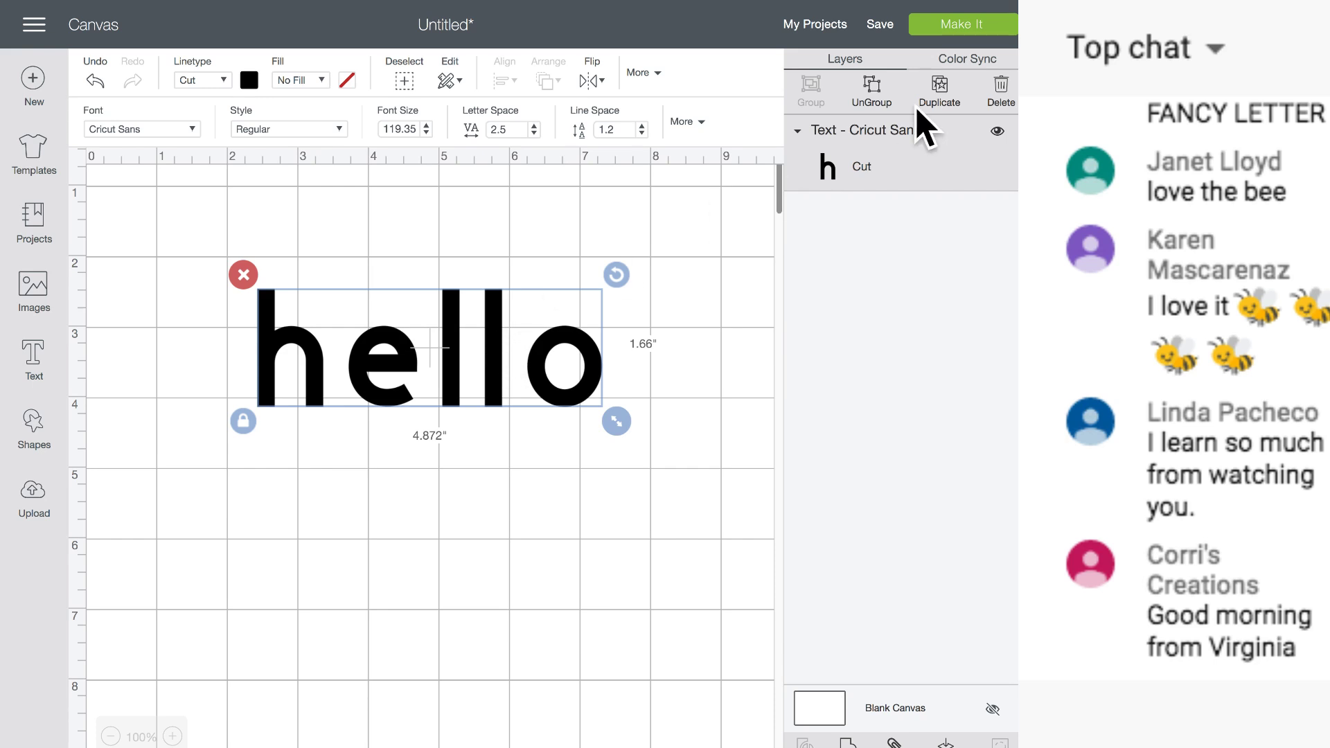
# - Show the advanced ungroup options for the "hello" text, including Ungroup To Letters, without applying any
pyautogui.click(705, 125)
pyautogui.click(662, 184)
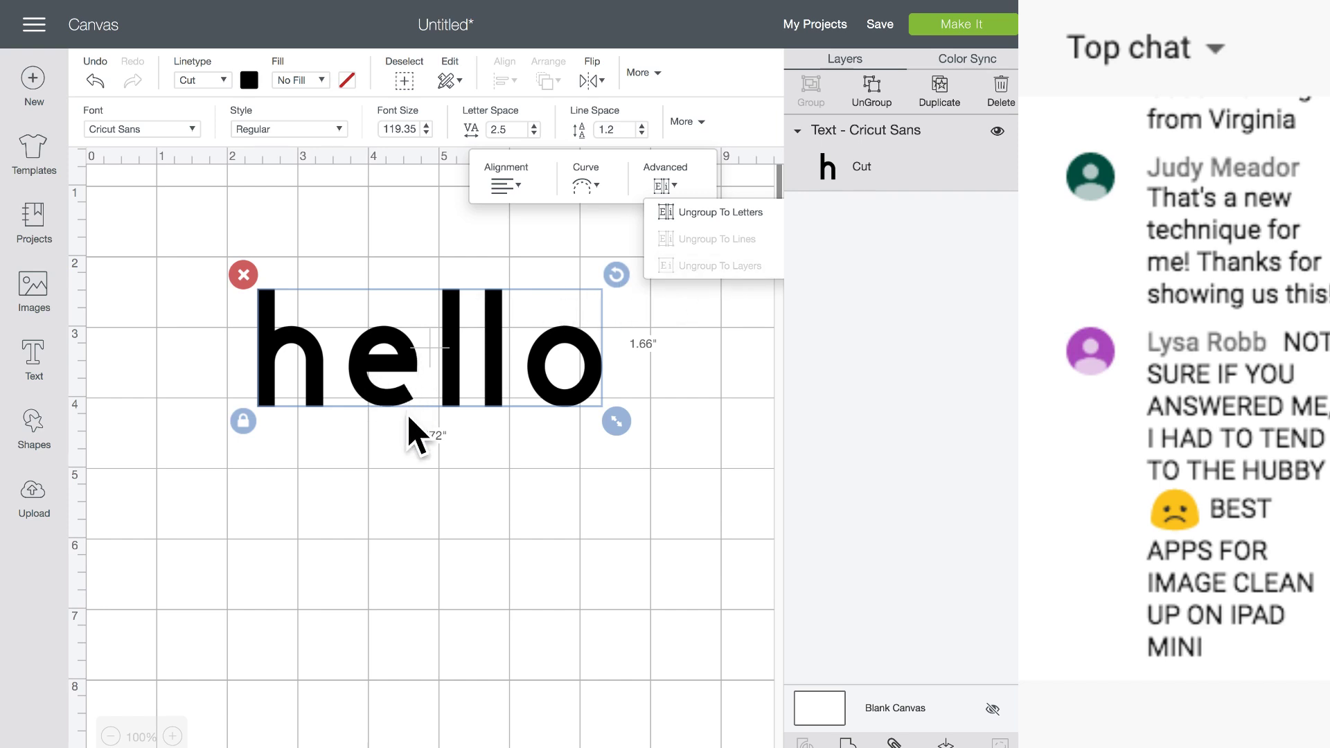
pyautogui.click(400, 460)
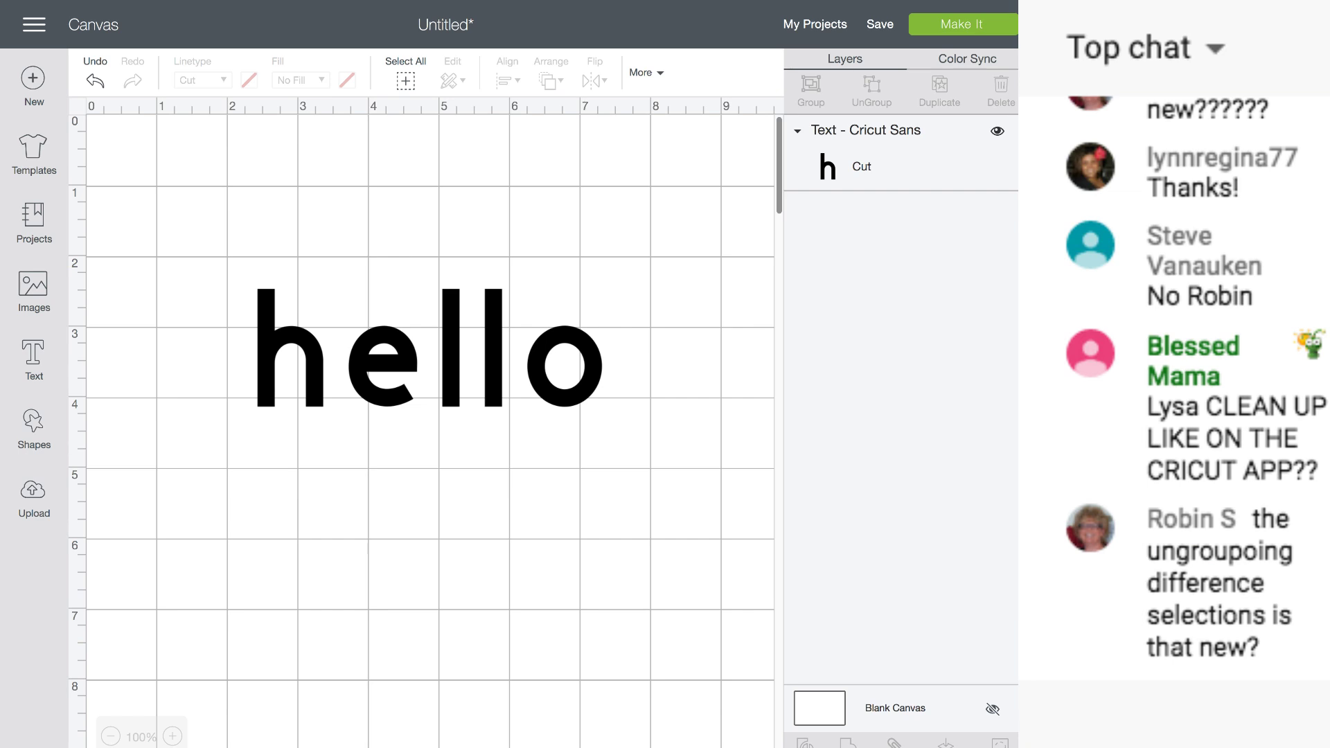
# - Shift the "hello" text slightly on the canvas and change its fill to Print
pyautogui.click(293, 350)
pyautogui.moveTo(270, 333); pyautogui.dragTo(237, 311)
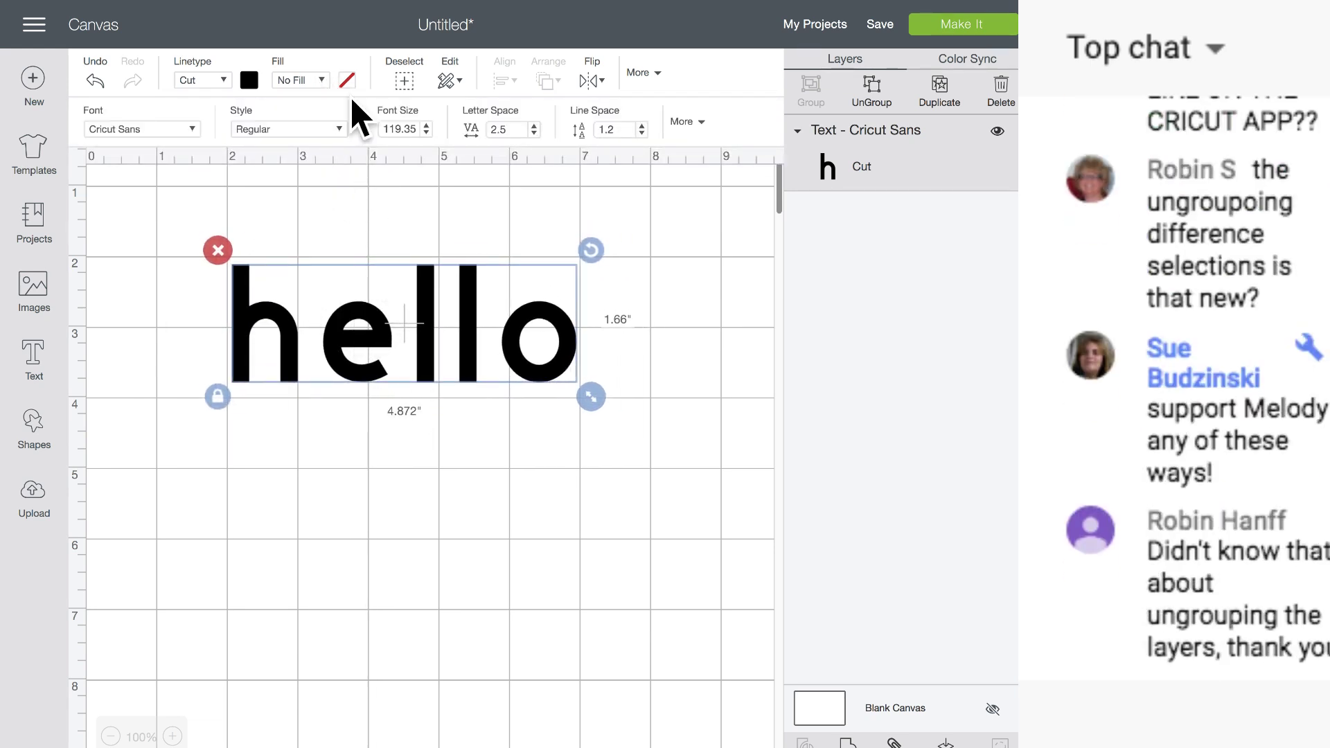
pyautogui.click(323, 81)
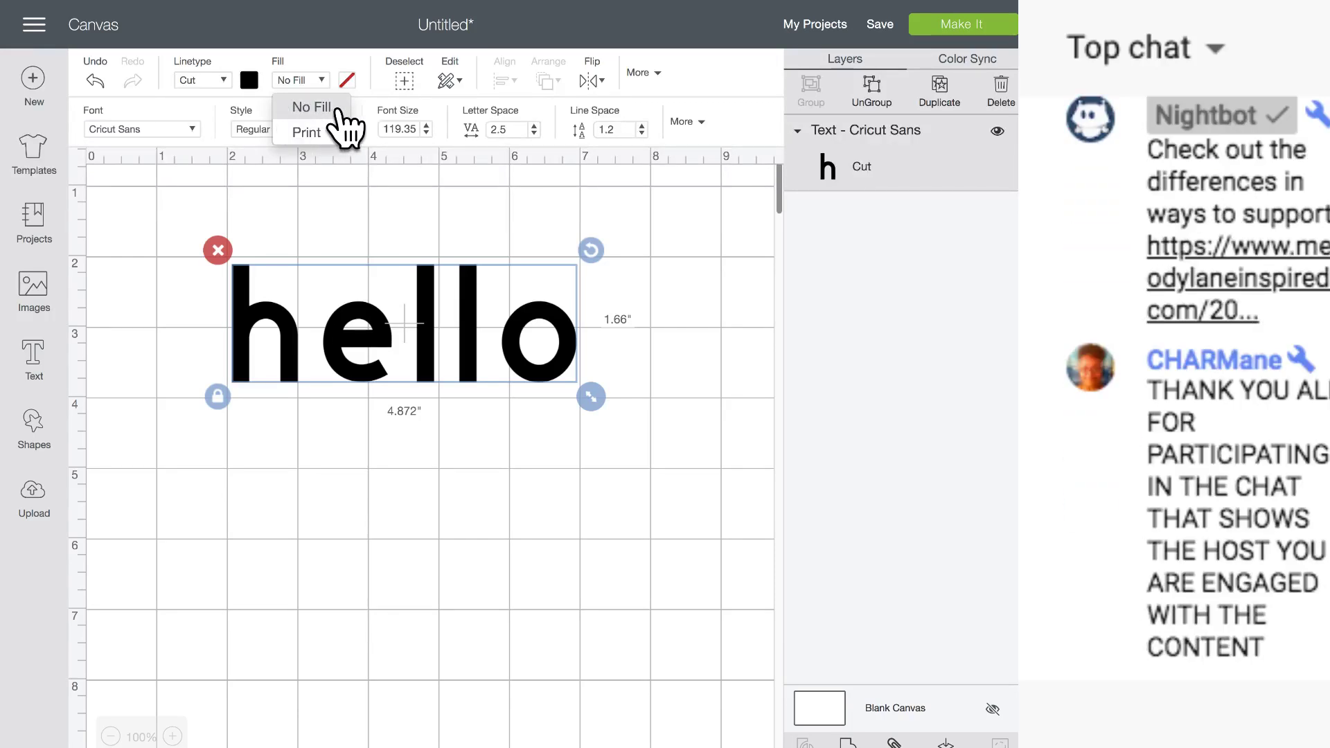
pyautogui.click(305, 134)
pyautogui.moveTo(428, 318); pyautogui.dragTo(424, 320)
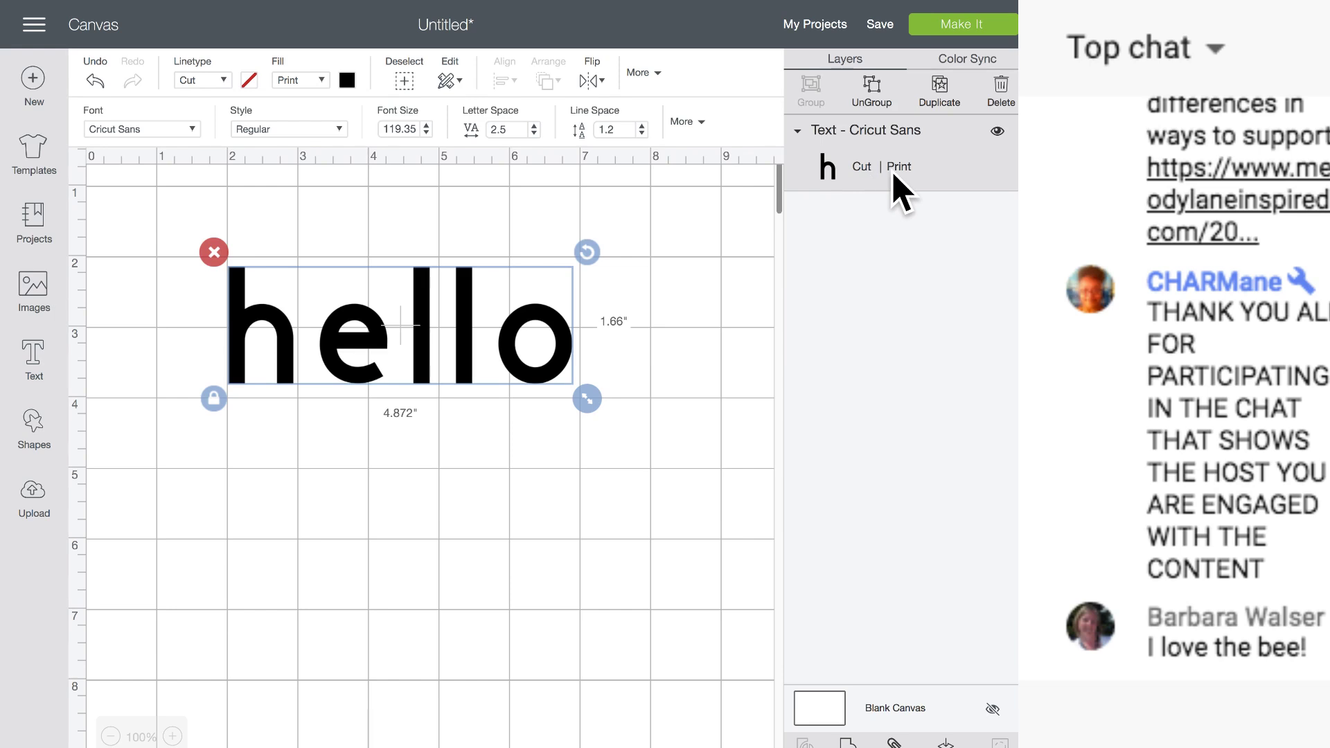
# - Send the "hello" project through mat preparation and open the print setup for the Print Then Cut job
pyautogui.click(966, 42)
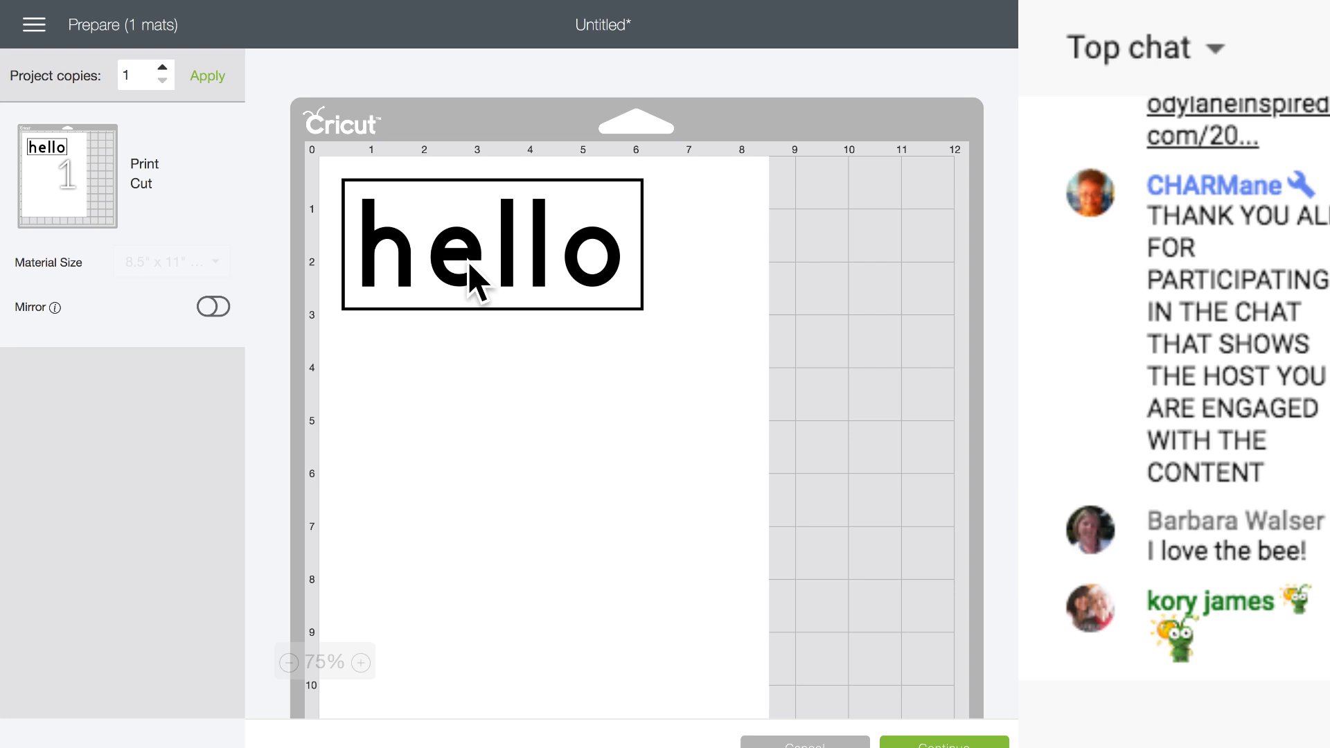
pyautogui.click(944, 742)
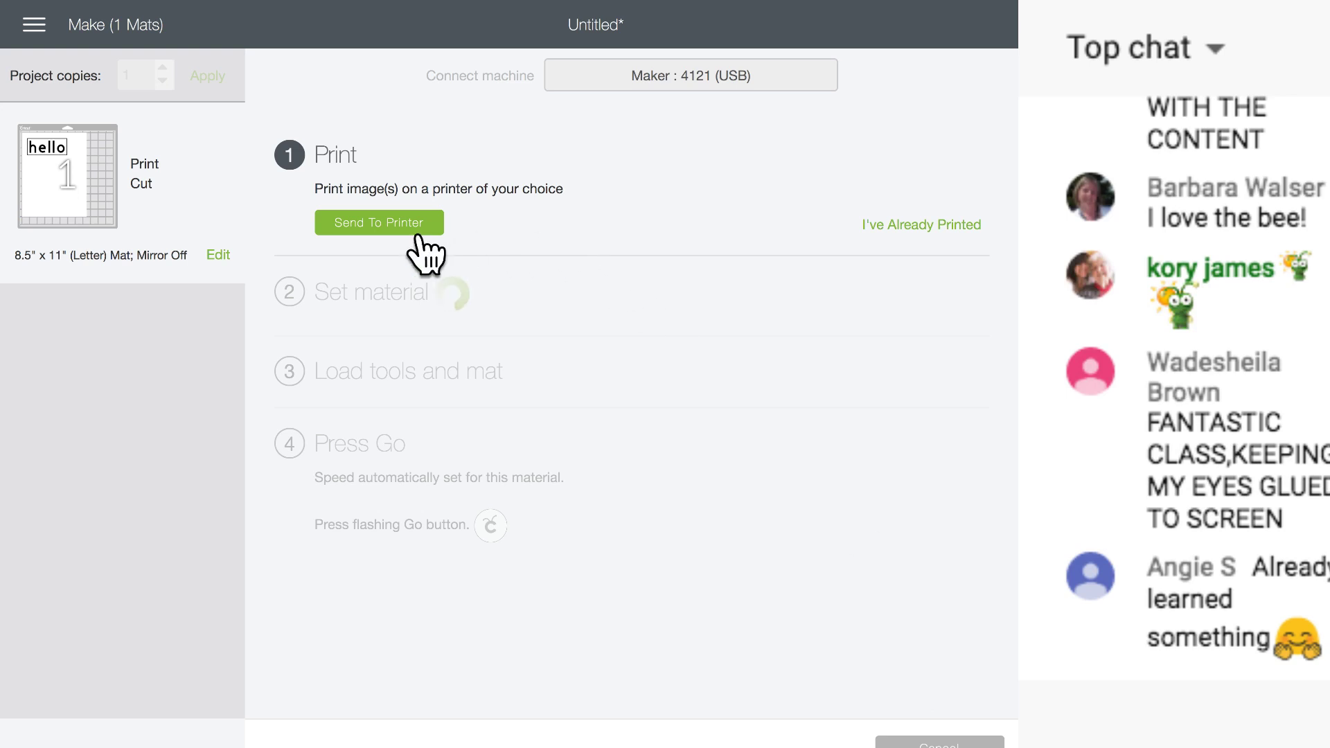
pyautogui.click(375, 237)
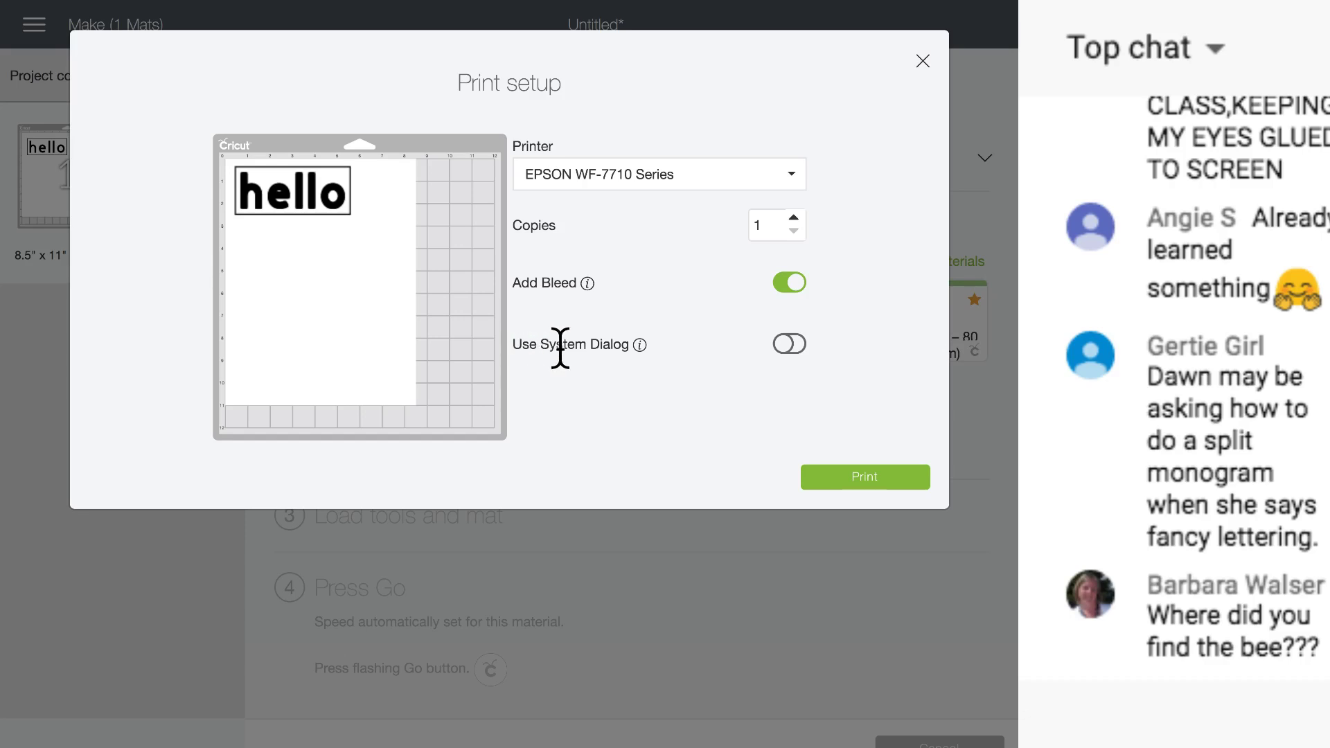
# - Turn on Use System Dialog and send the "hello" design to the EPSON WF-7710 Series printer
pyautogui.click(786, 344)
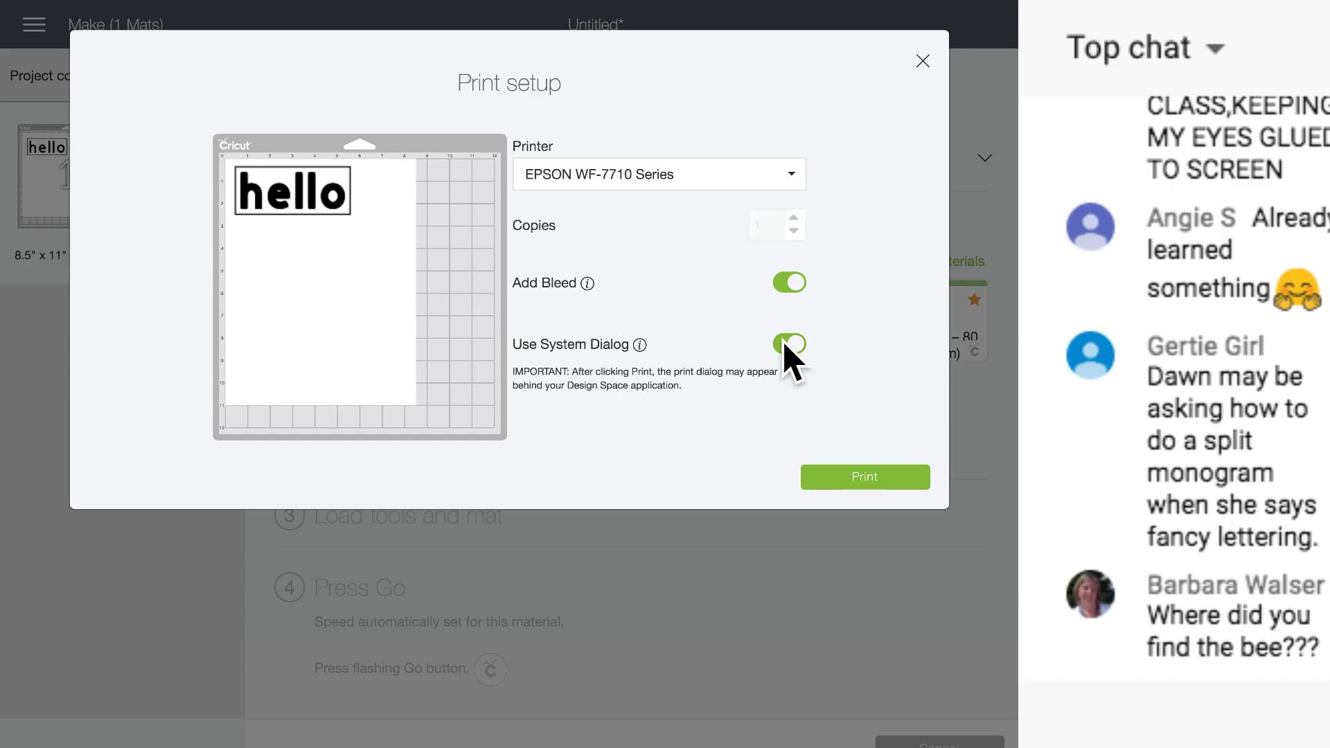
pyautogui.click(864, 478)
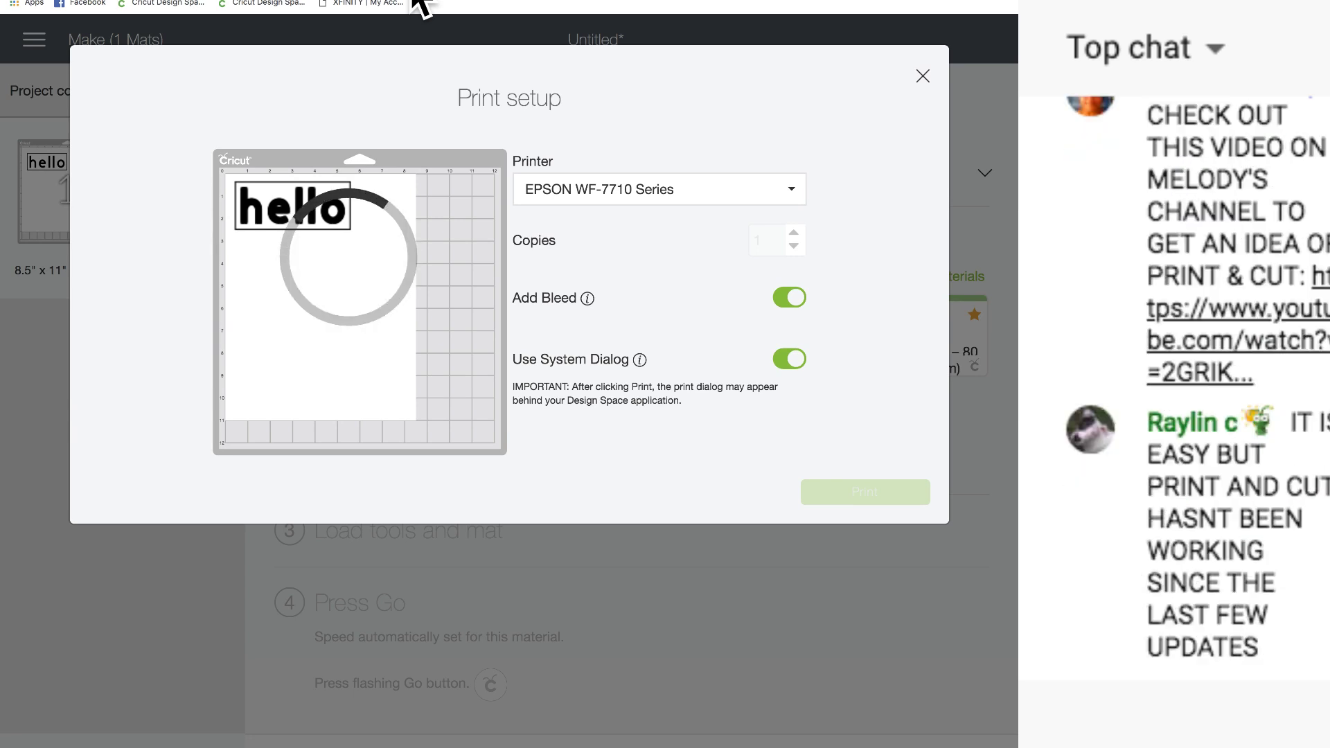
pyautogui.moveTo(428, 2)
pyautogui.mouseDown()
pyautogui.moveTo(410, 90)
pyautogui.moveTo(420, 547)
pyautogui.moveTo(439, 406)
pyautogui.moveTo(450, 0)
pyautogui.mouseUp()
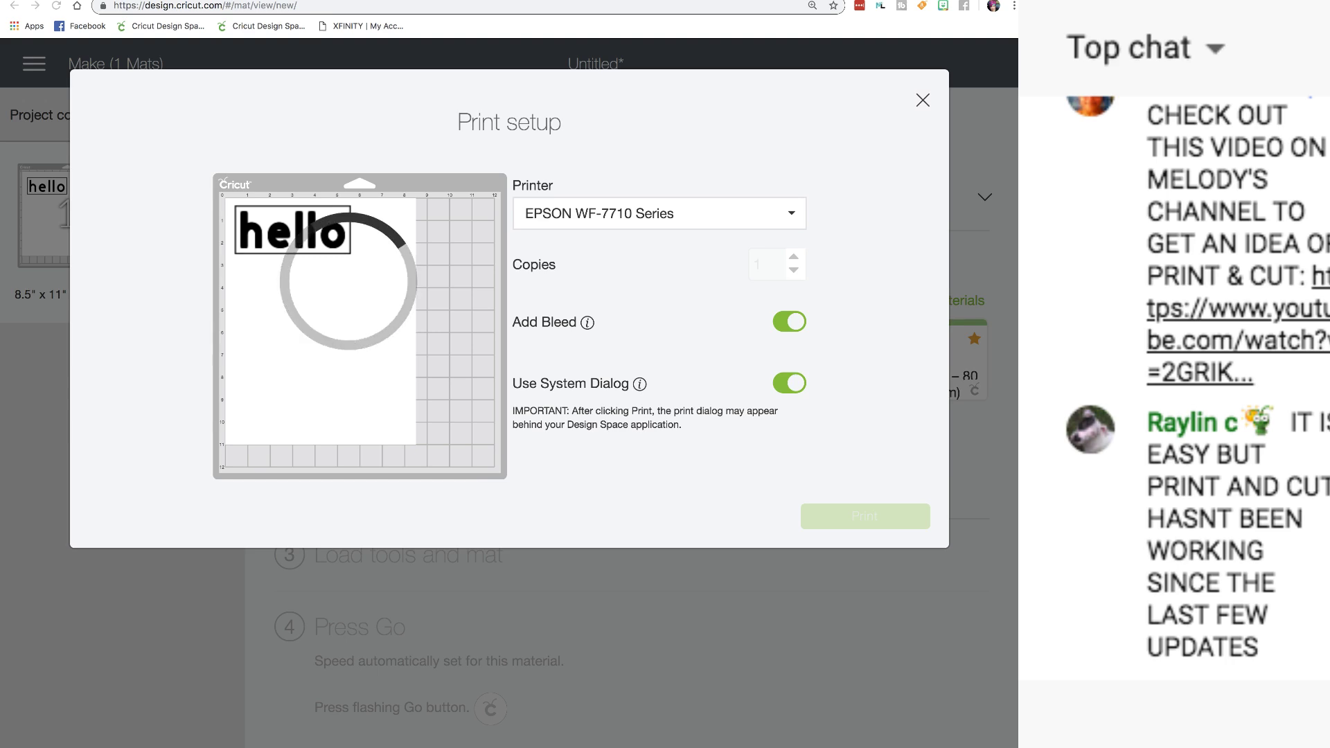
# - Set the print job to feed from the Rear Tray and review the available media types
pyautogui.moveTo(345, 104)
pyautogui.mouseDown()
pyautogui.moveTo(360, 106)
pyautogui.moveTo(337, 108)
pyautogui.moveTo(353, 101)
pyautogui.moveTo(291, 72)
pyautogui.moveTo(320, 128)
pyautogui.moveTo(309, 115)
pyautogui.moveTo(308, 127)
pyautogui.moveTo(341, 113)
pyautogui.moveTo(323, 99)
pyautogui.mouseUp()
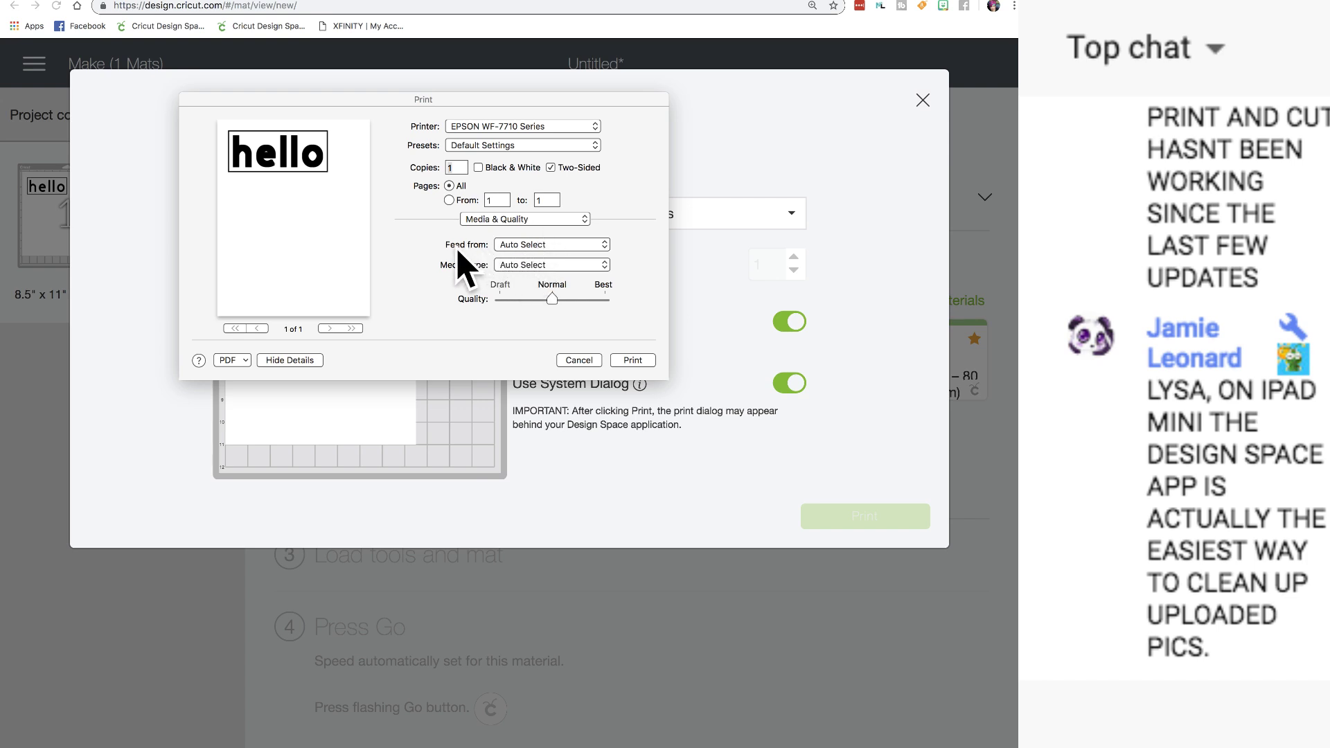
pyautogui.click(600, 246)
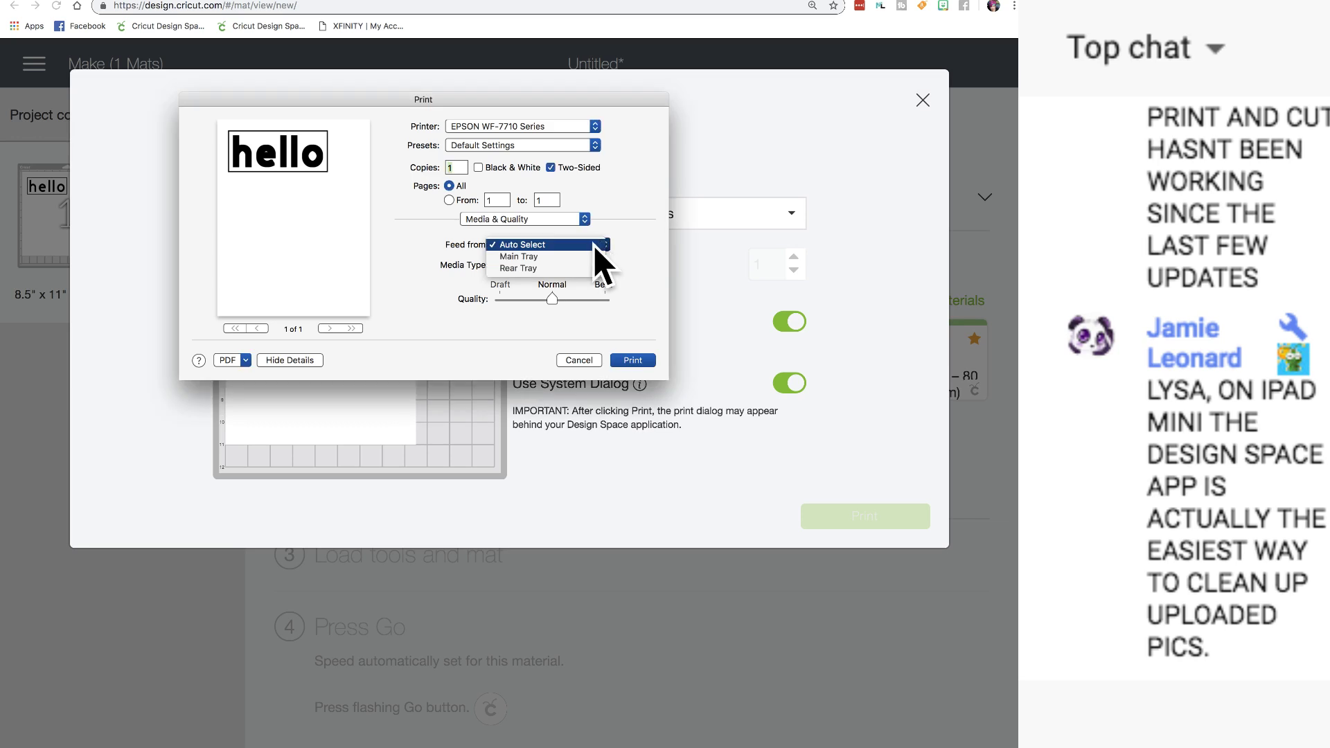
pyautogui.click(539, 269)
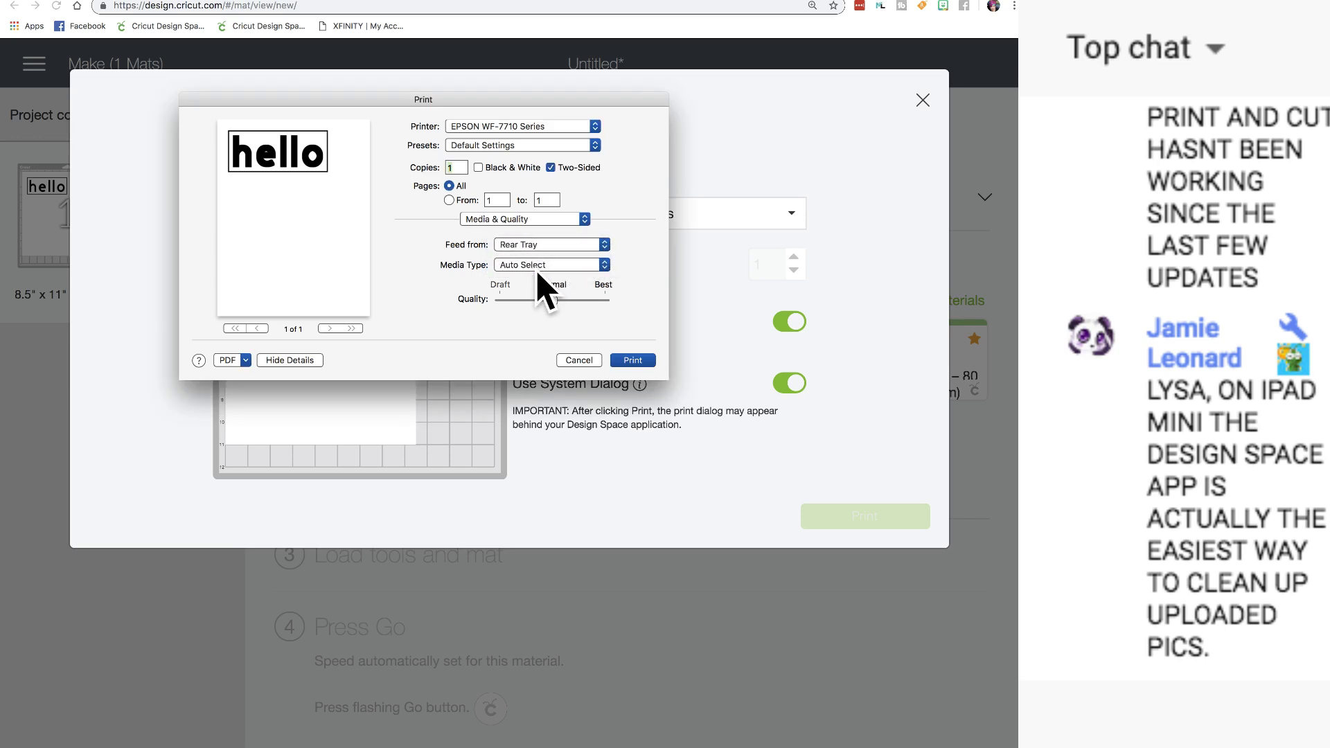
pyautogui.click(604, 266)
pyautogui.click(610, 277)
pyautogui.click(609, 272)
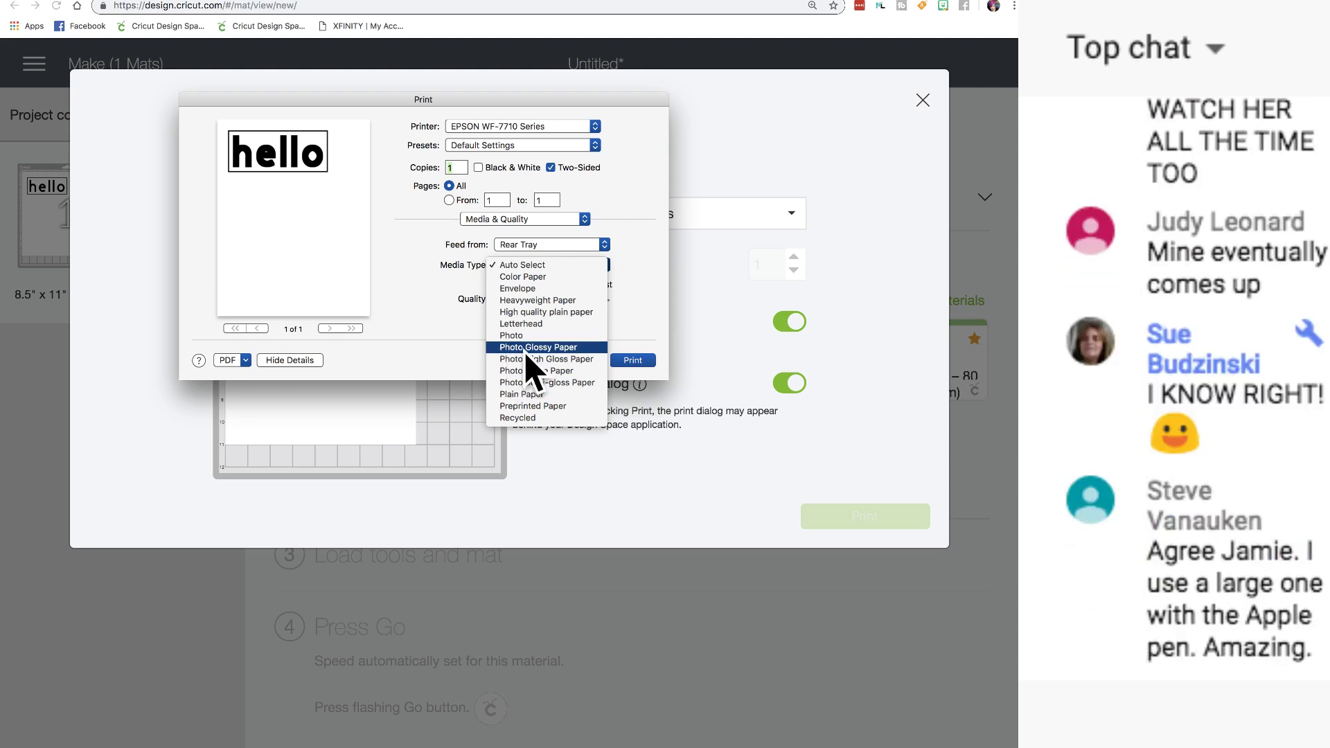
# - Keep the Auto Select media type, set the print quality to Best, and cancel the system print job
pyautogui.click(647, 318)
pyautogui.click(600, 298)
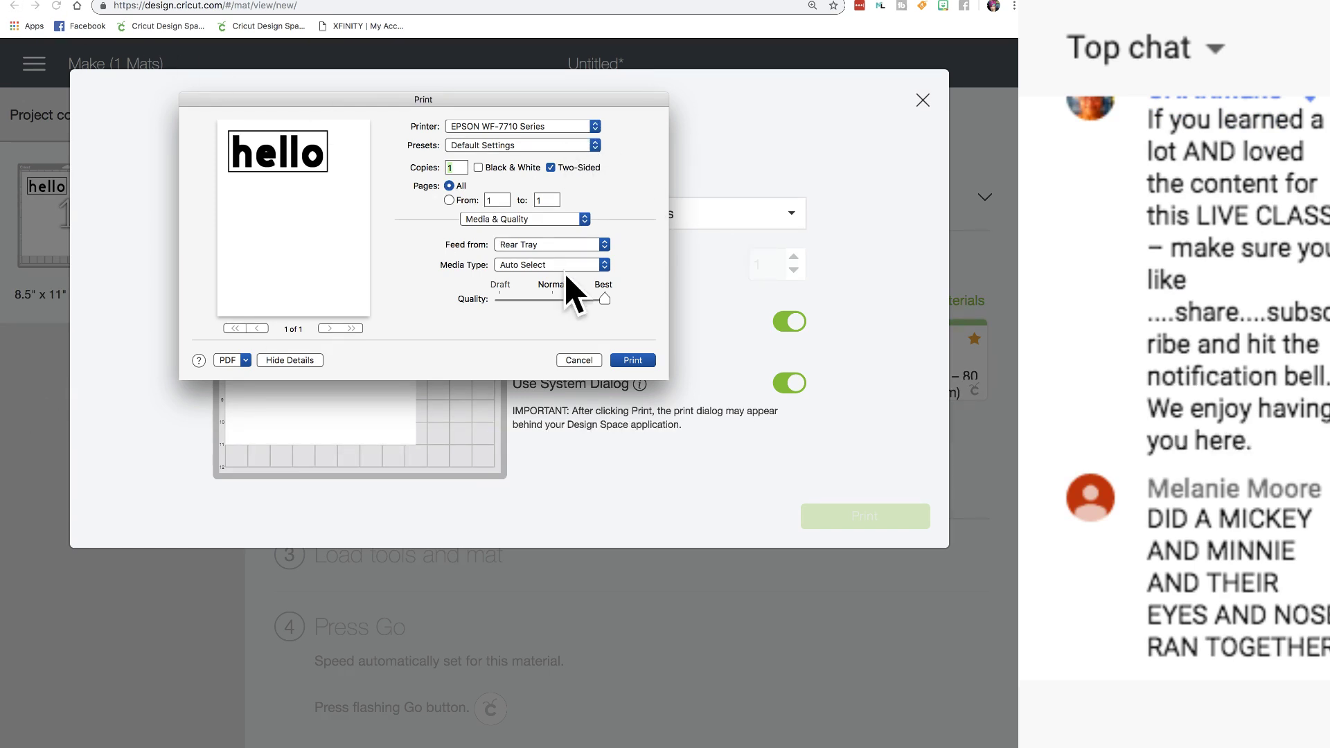
pyautogui.click(582, 359)
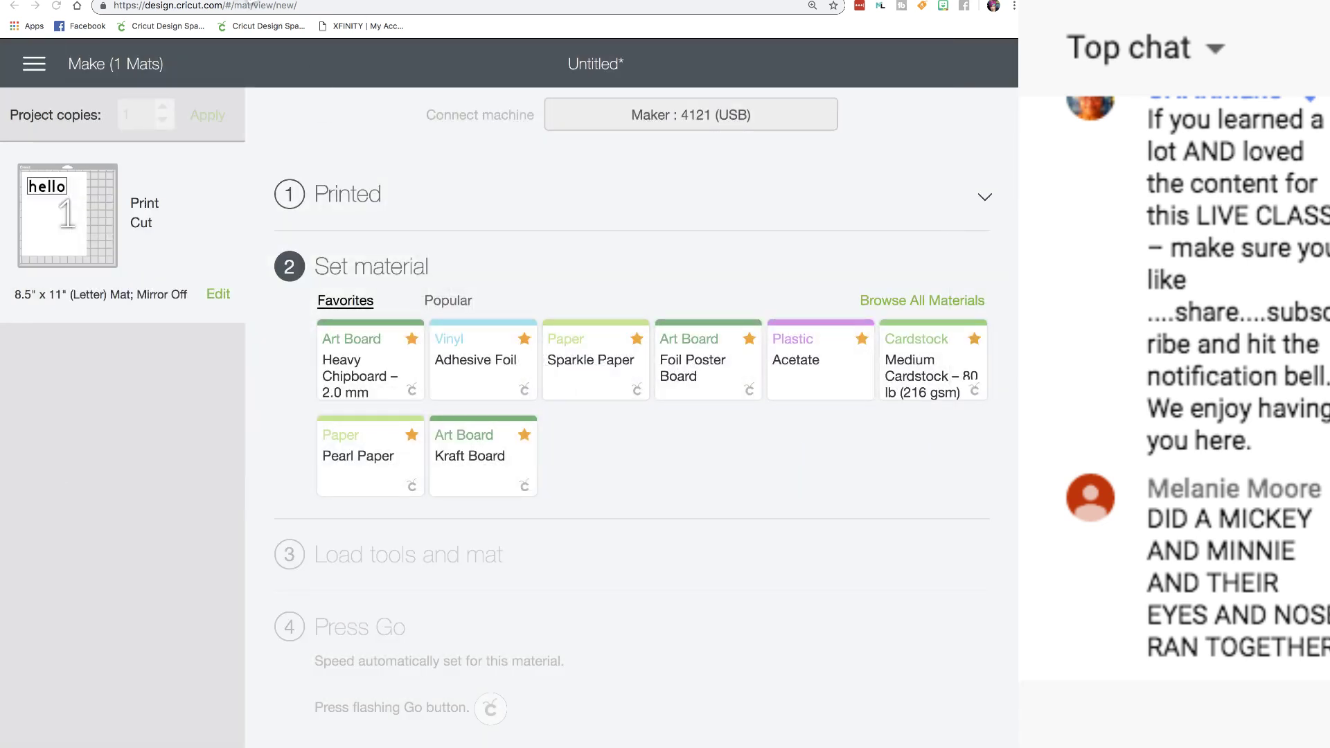
# - Switch to a new browser tab and load youtube.com
pyautogui.click(229, 3)
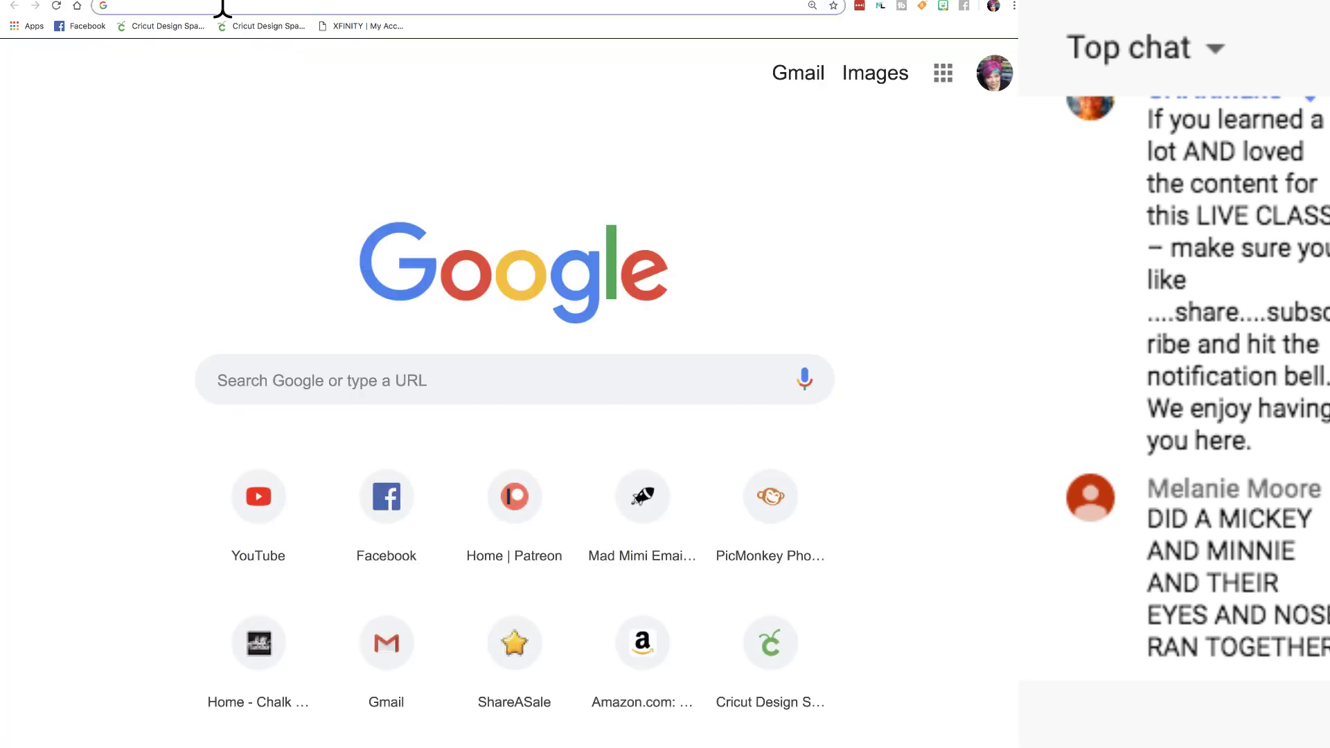
pyautogui.write('youtube.com')
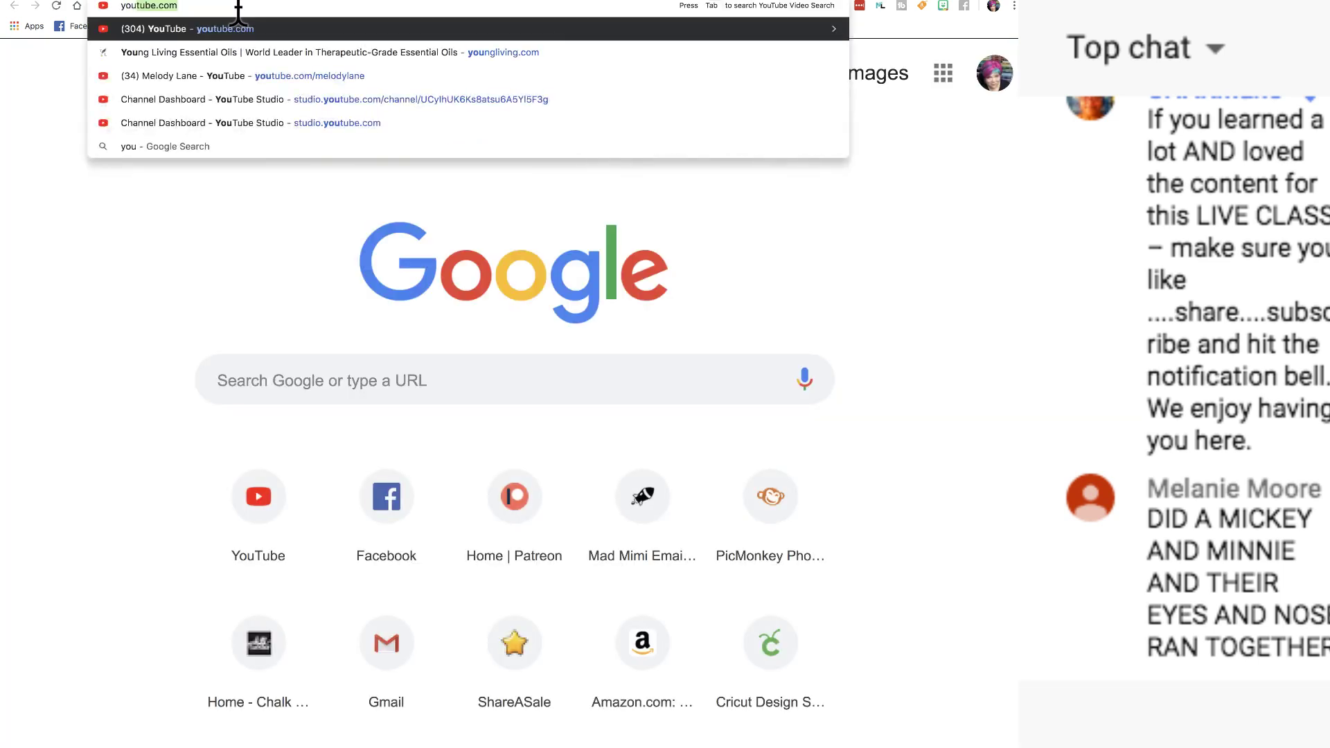
pyautogui.press('Return')
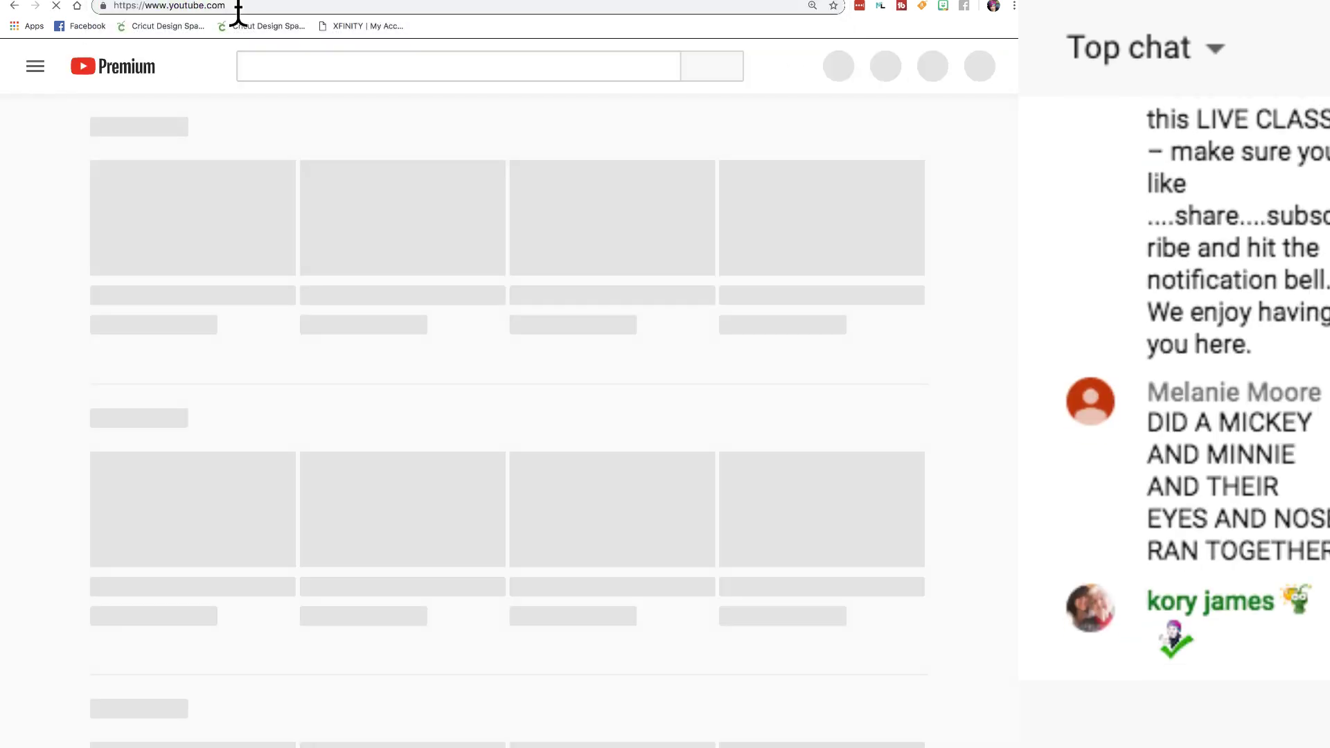
# - Search YouTube for "Melody lane" and open the Melody Lane channel from the results
pyautogui.click(279, 67)
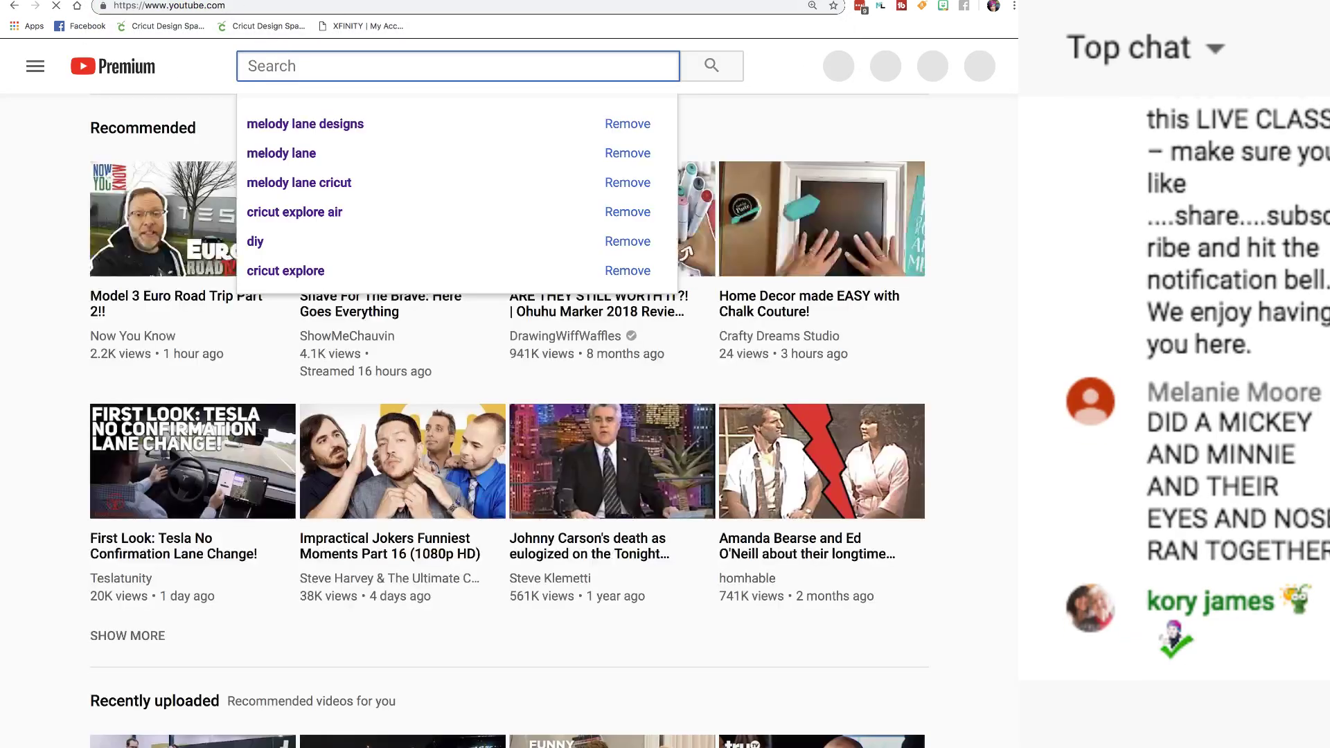
pyautogui.write('Melodty')
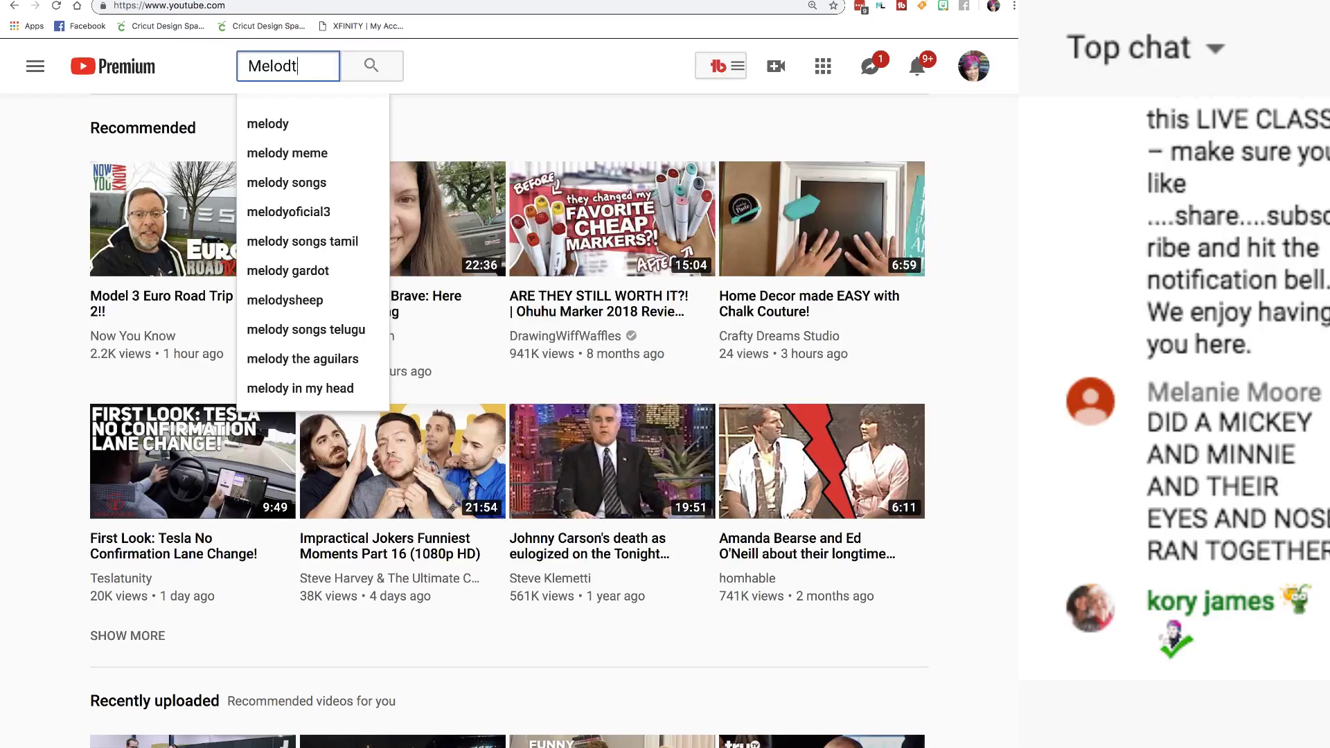
pyautogui.press('BackSpace')
pyautogui.write('y lane')
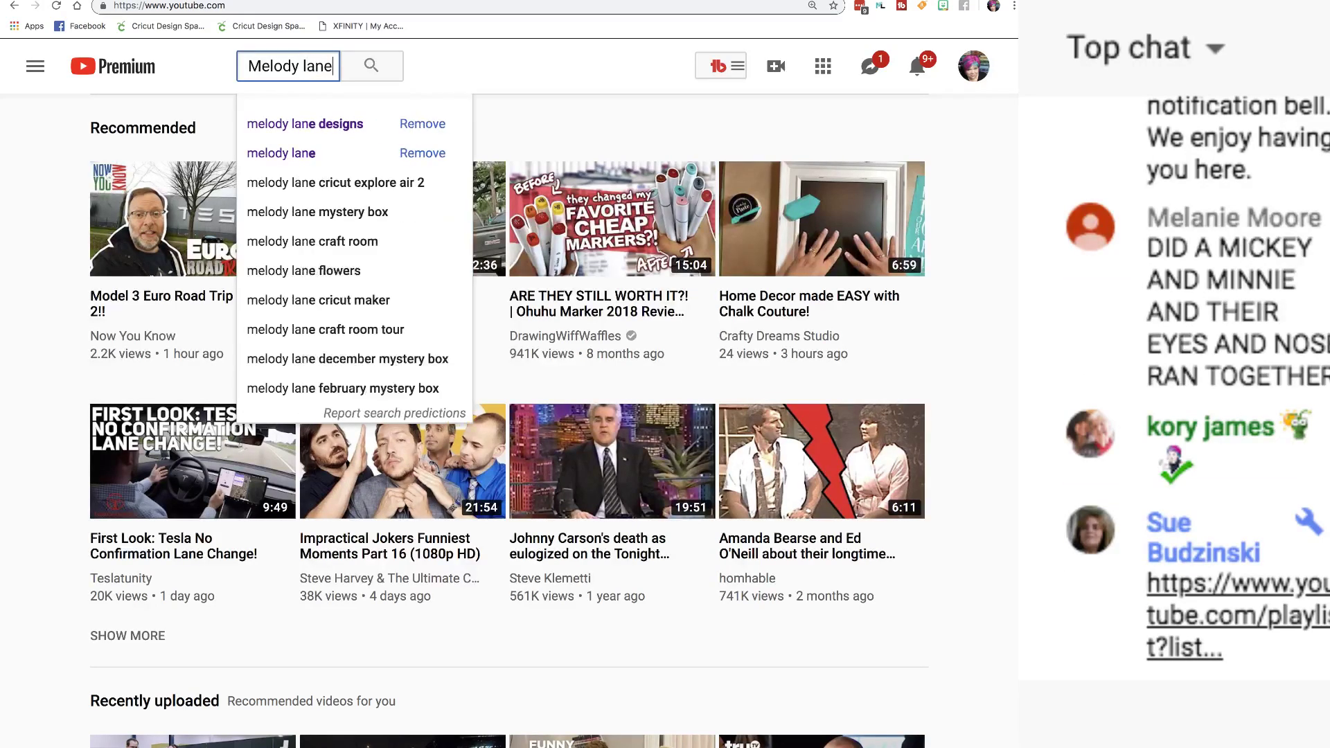
pyautogui.press('Return')
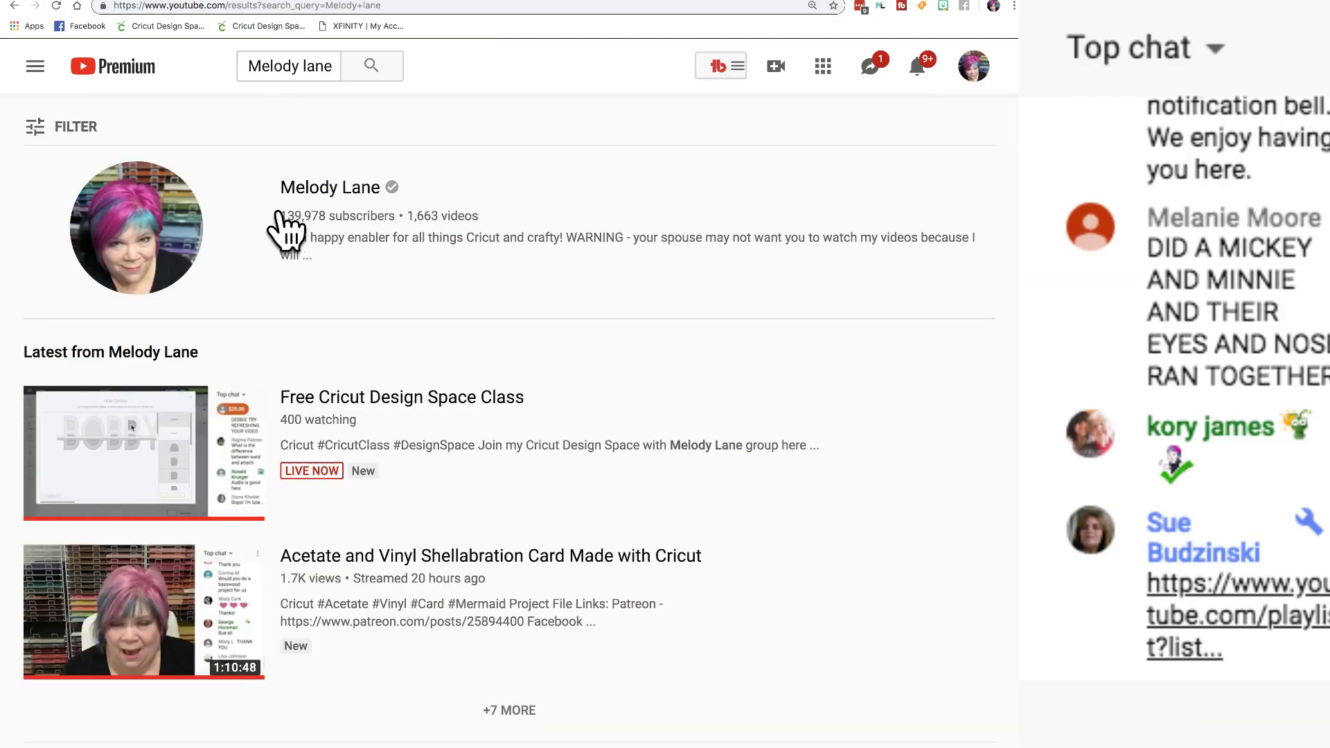
pyautogui.click(305, 189)
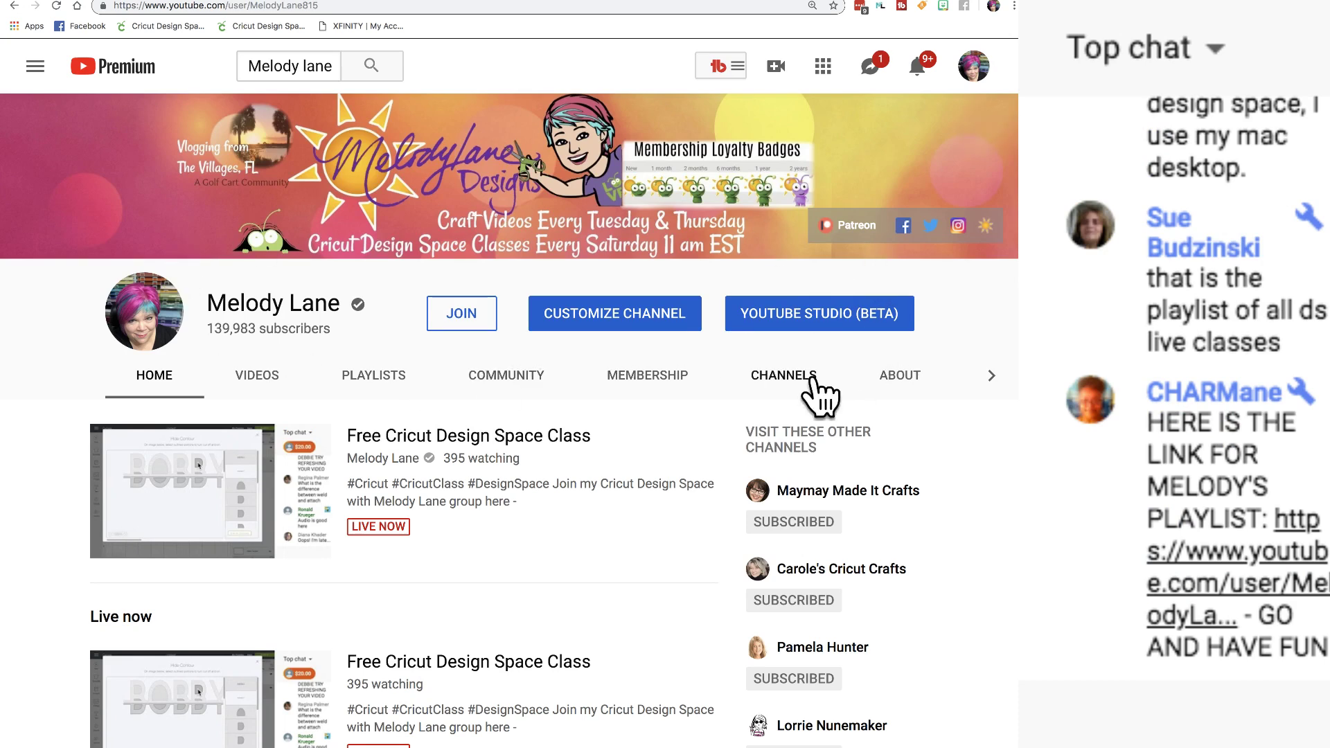
# - Browse the Melody Lane channel's video uploads and return to the channel's home page
pyautogui.click(259, 378)
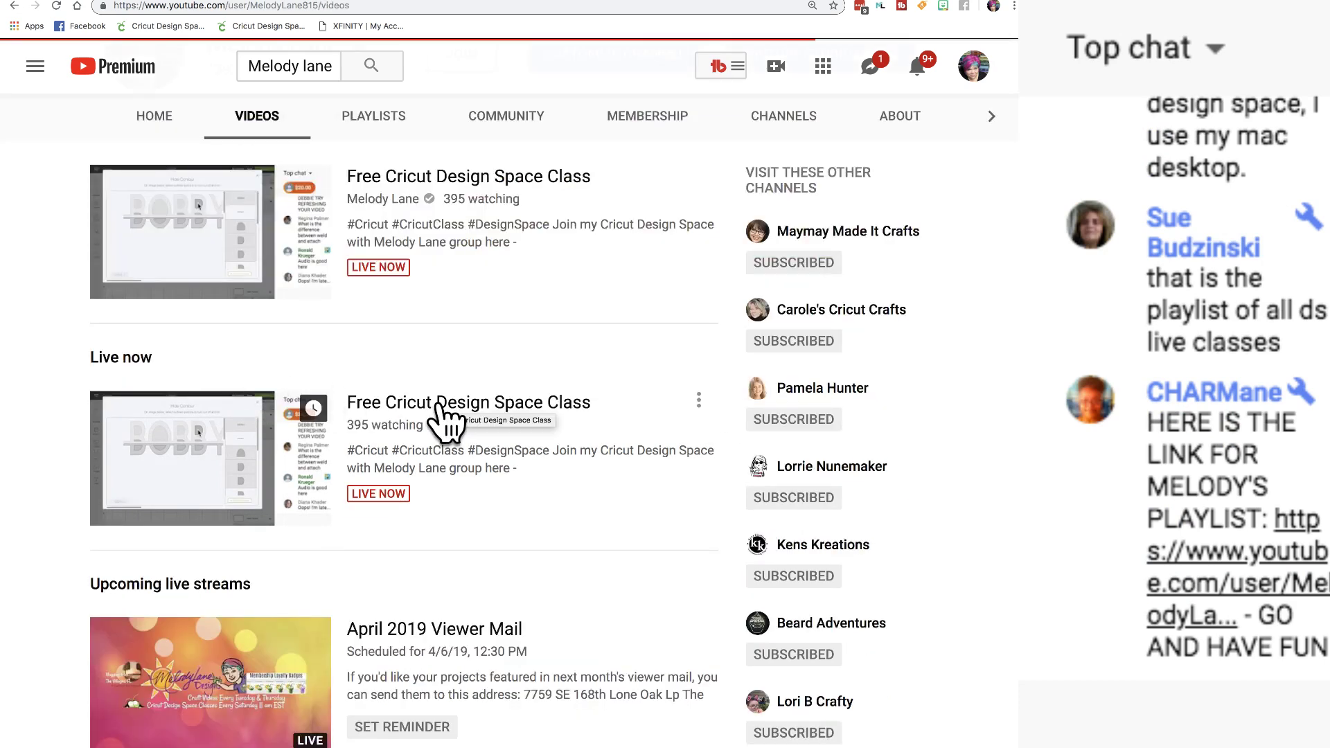
pyautogui.scroll(-8, 446, 416)
pyautogui.scroll(-6, 447, 415)
pyautogui.scroll(20, 447, 419)
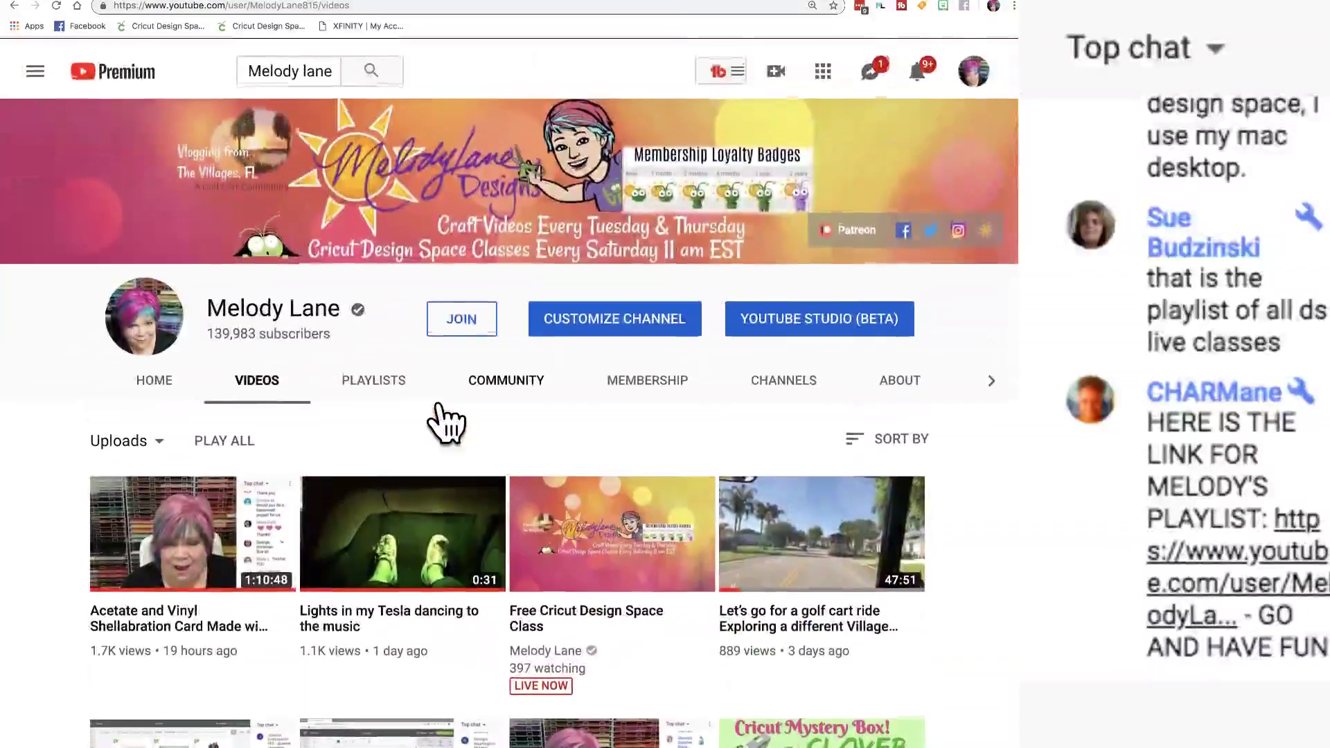
pyautogui.click(166, 378)
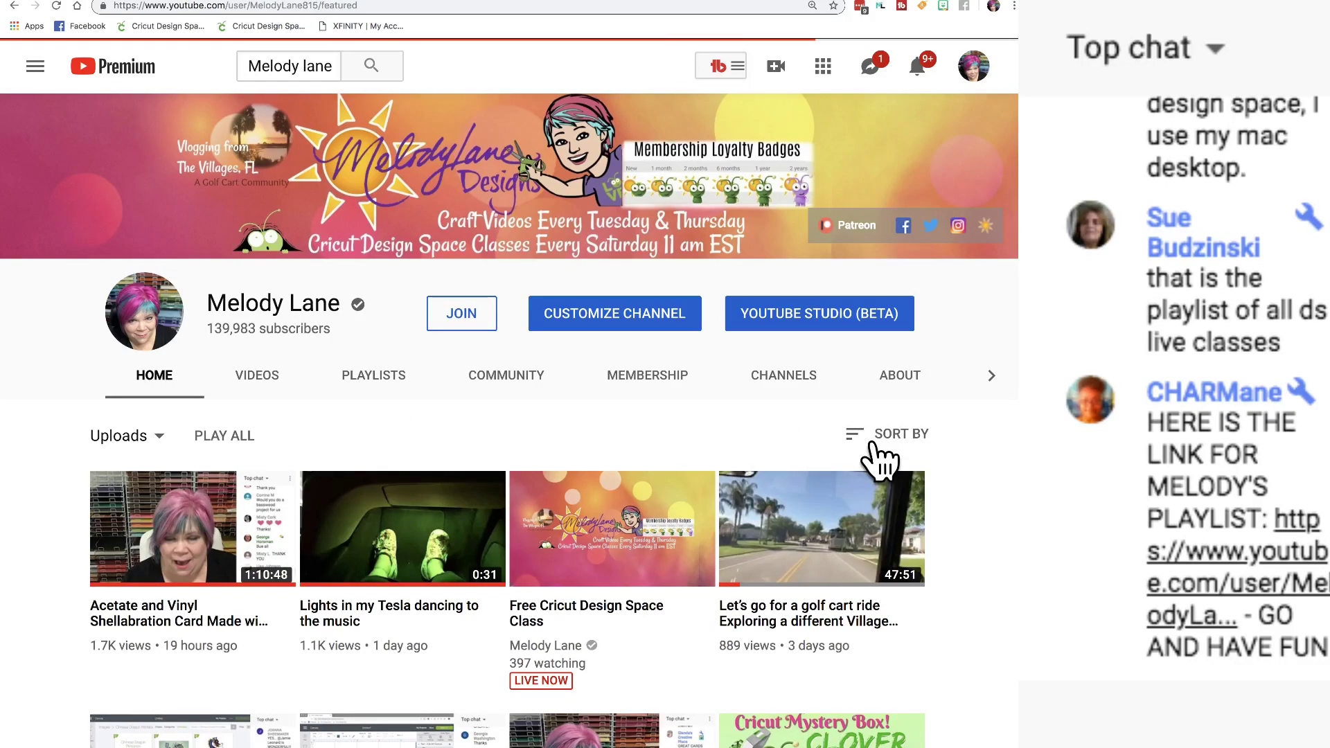
# - Visit the recommended Maymay Made It Crafts channel and open its in-channel search field
pyautogui.click(856, 490)
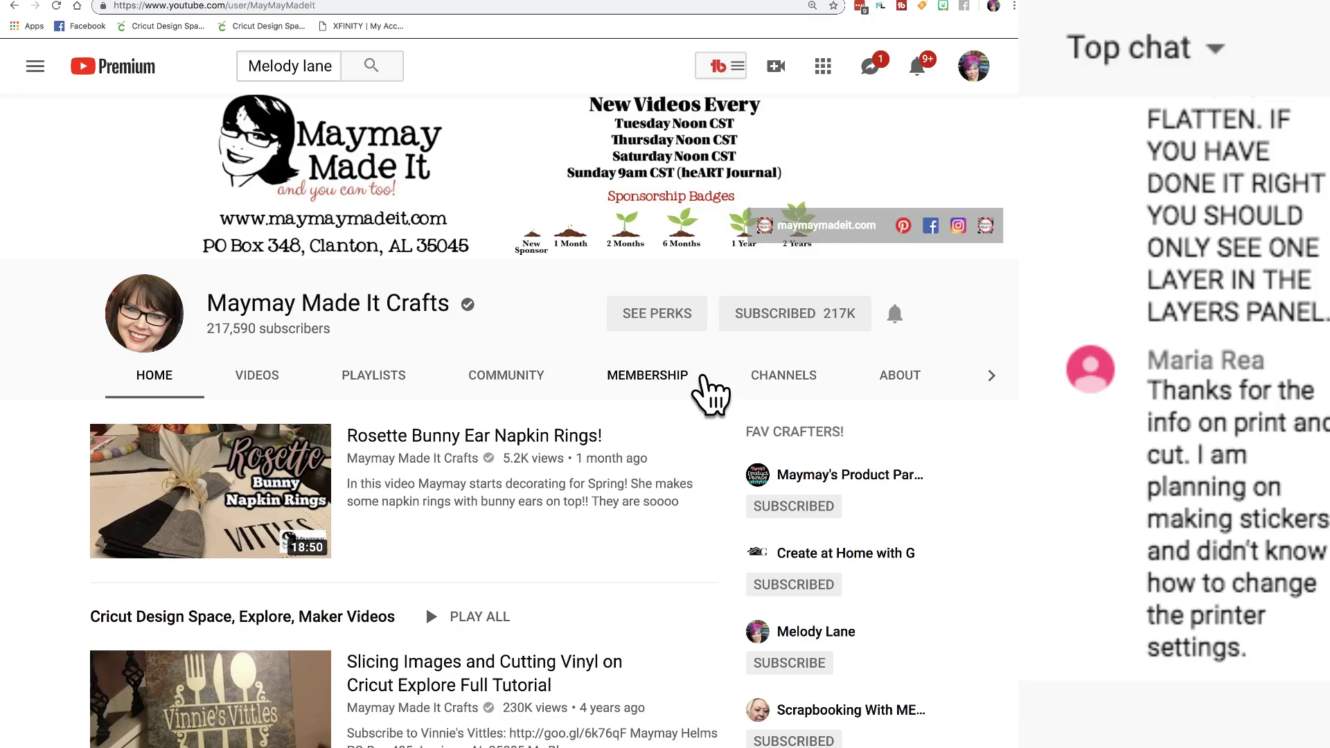
pyautogui.click(992, 377)
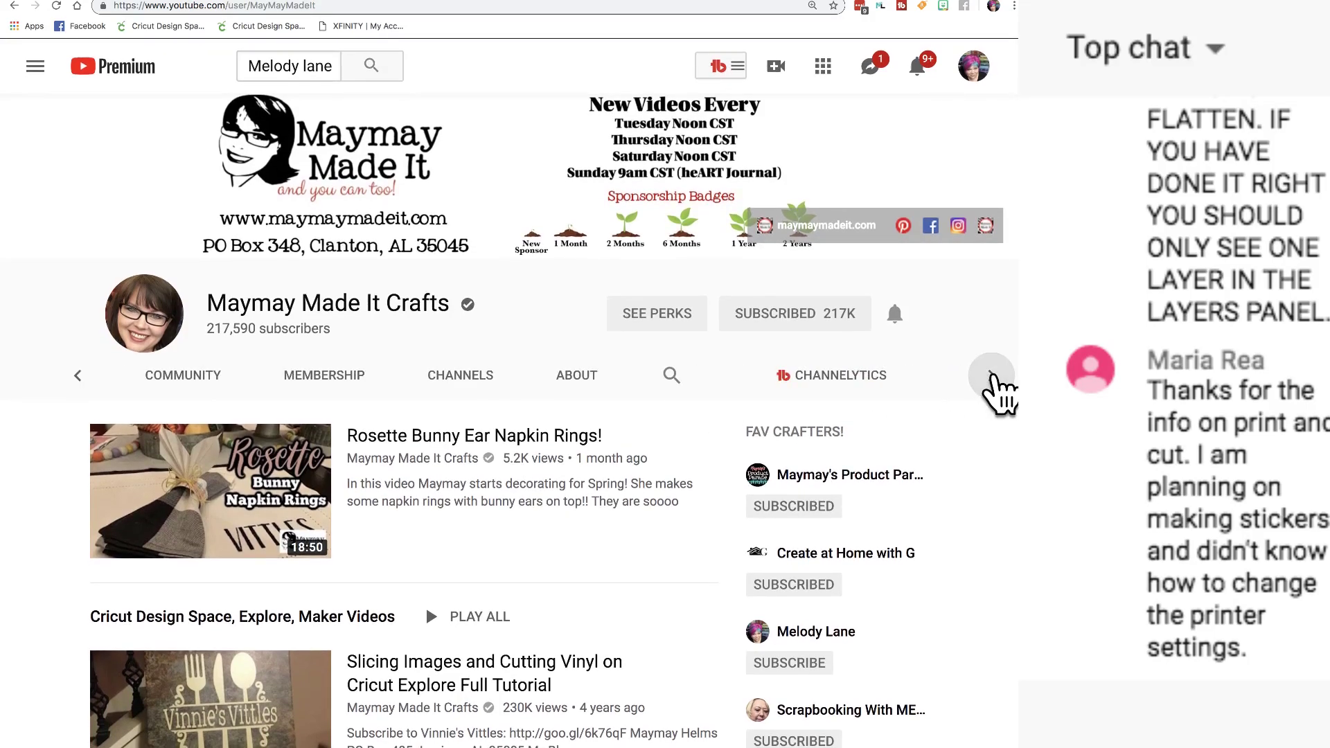
pyautogui.click(669, 376)
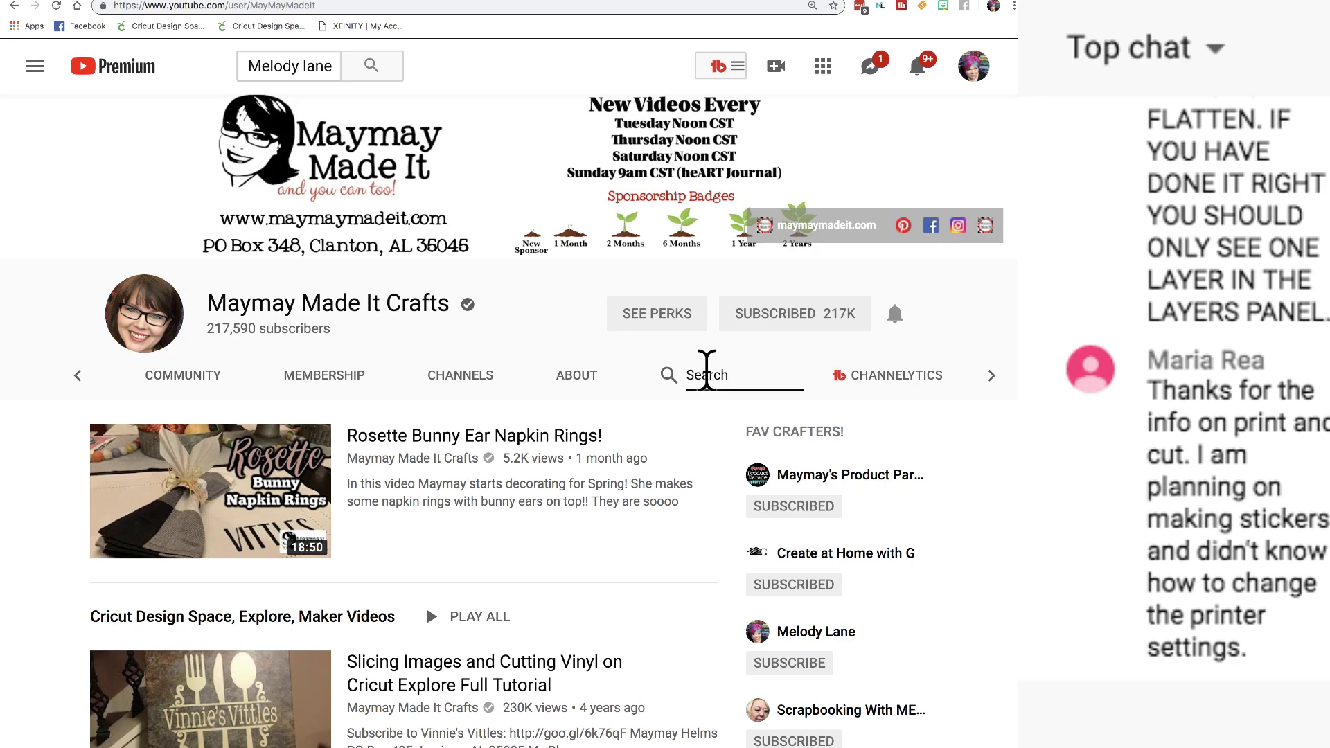
# - Switch back to Cricut Design Space, cancel the cut, and curve the "hello" text to a diameter of 5.924
pyautogui.click(115, 2)
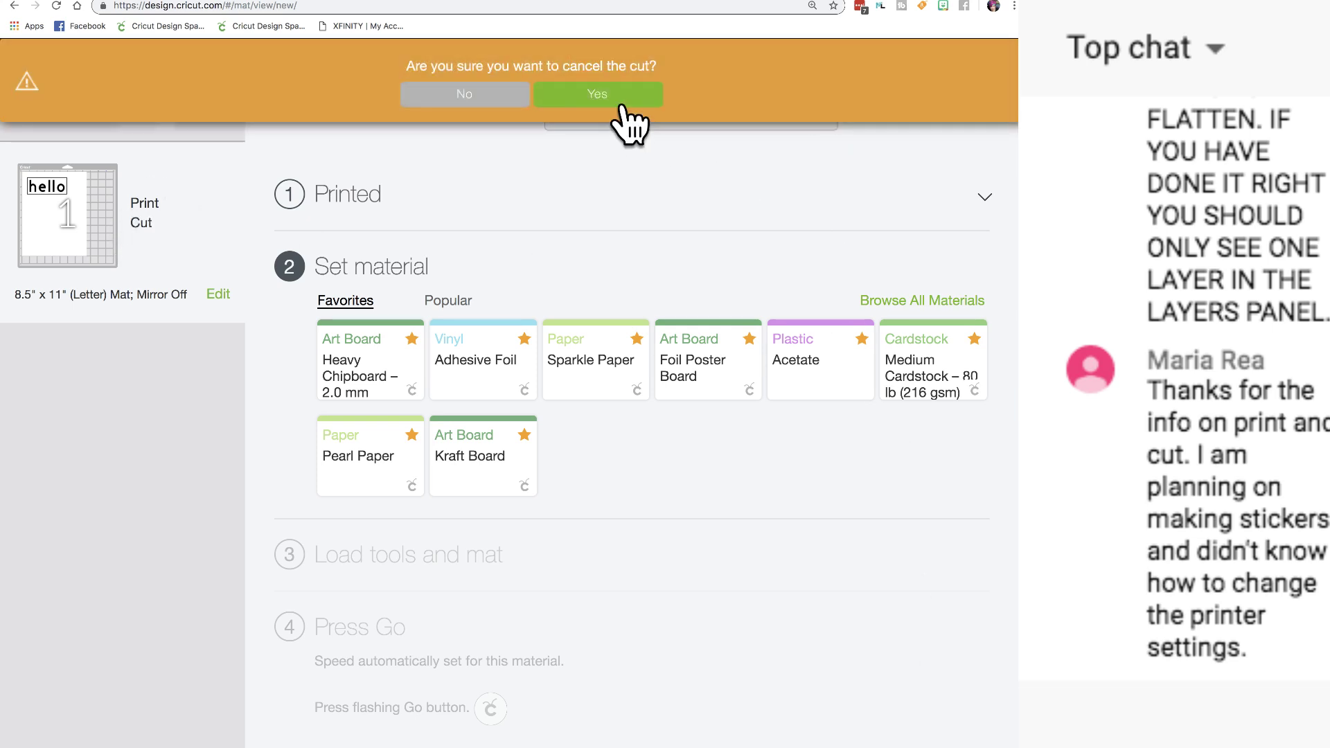
pyautogui.click(622, 101)
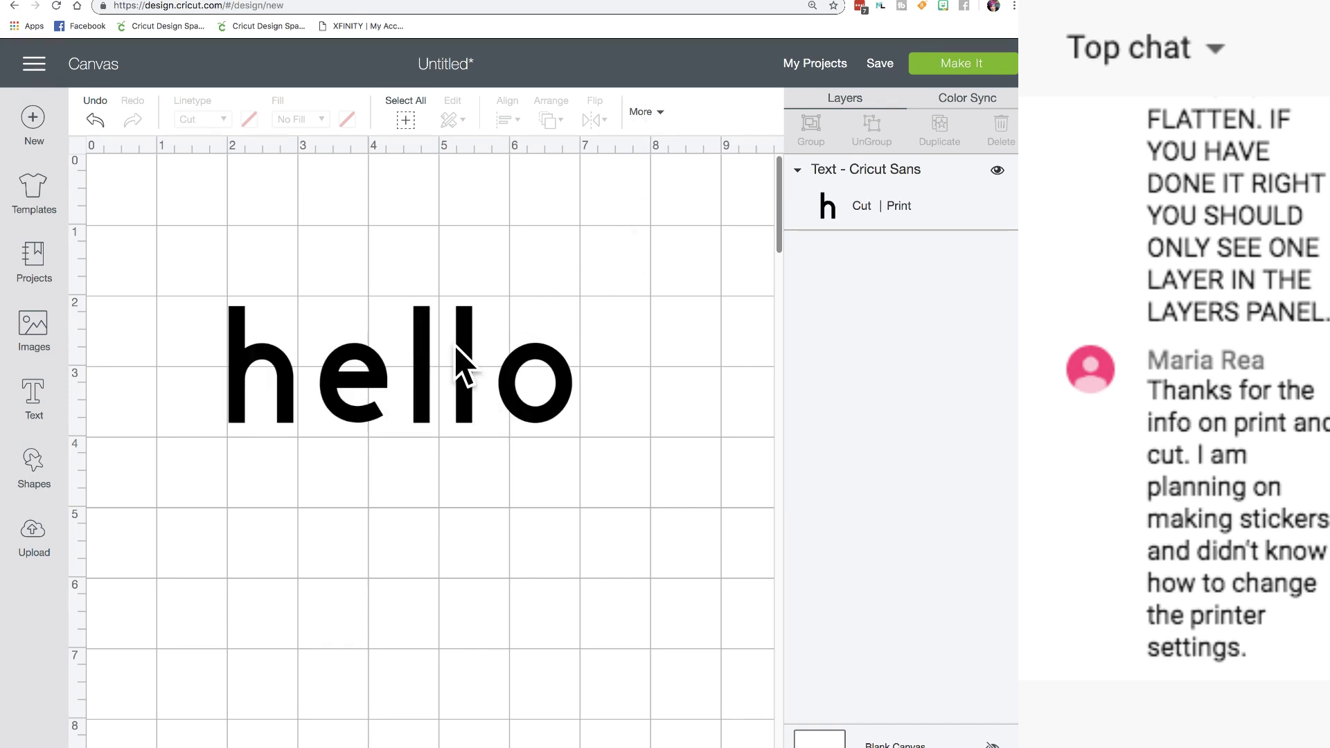
pyautogui.click(465, 363)
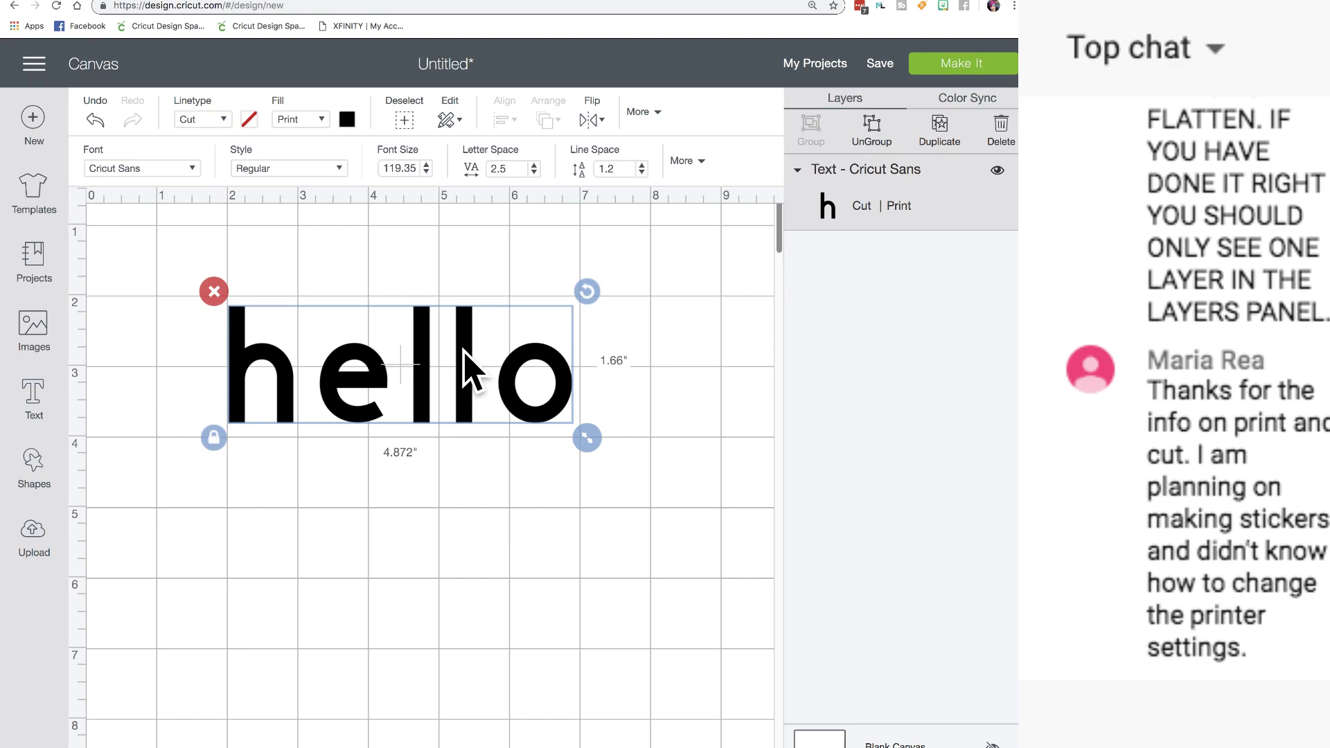
pyautogui.click(695, 162)
pyautogui.click(589, 226)
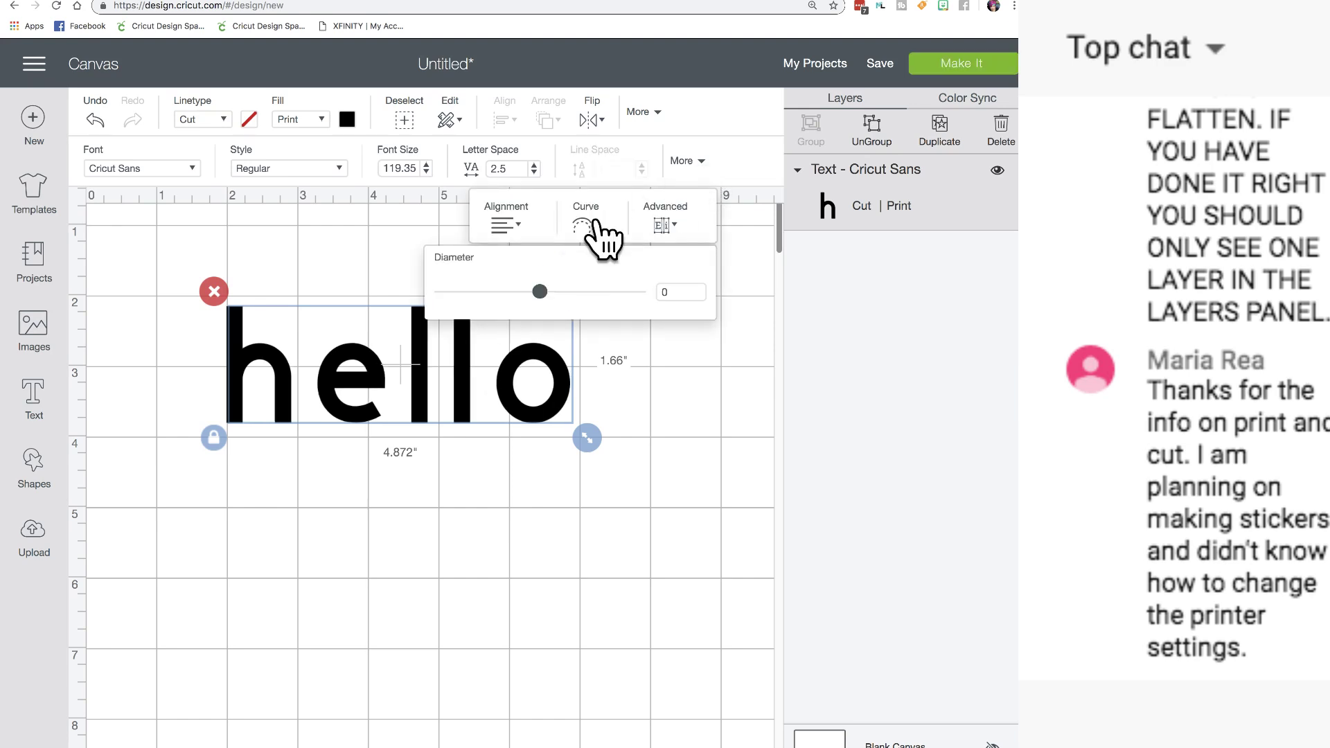
pyautogui.moveTo(540, 291); pyautogui.dragTo(610, 292)
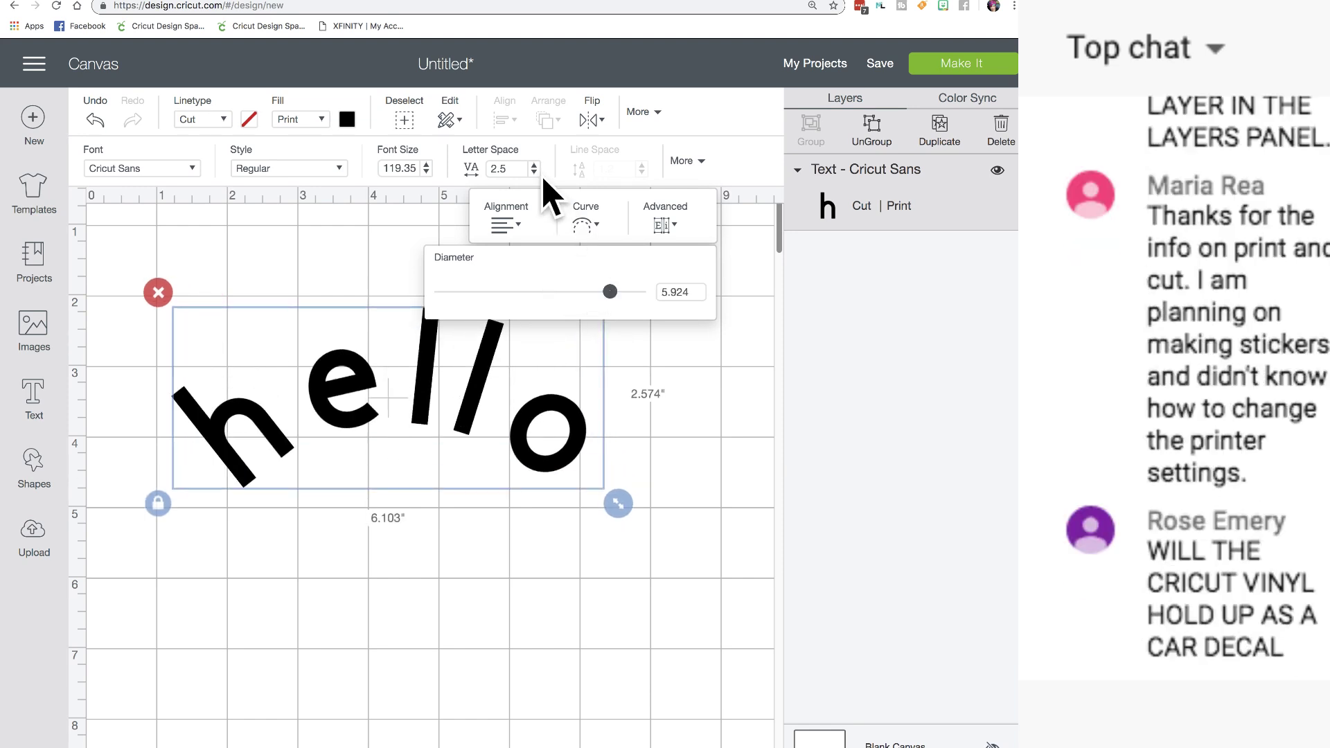
# - Reduce the letter spacing of the curved "hello" text to 1.7
pyautogui.click(534, 173)
pyautogui.click(533, 173)
pyautogui.click(533, 172)
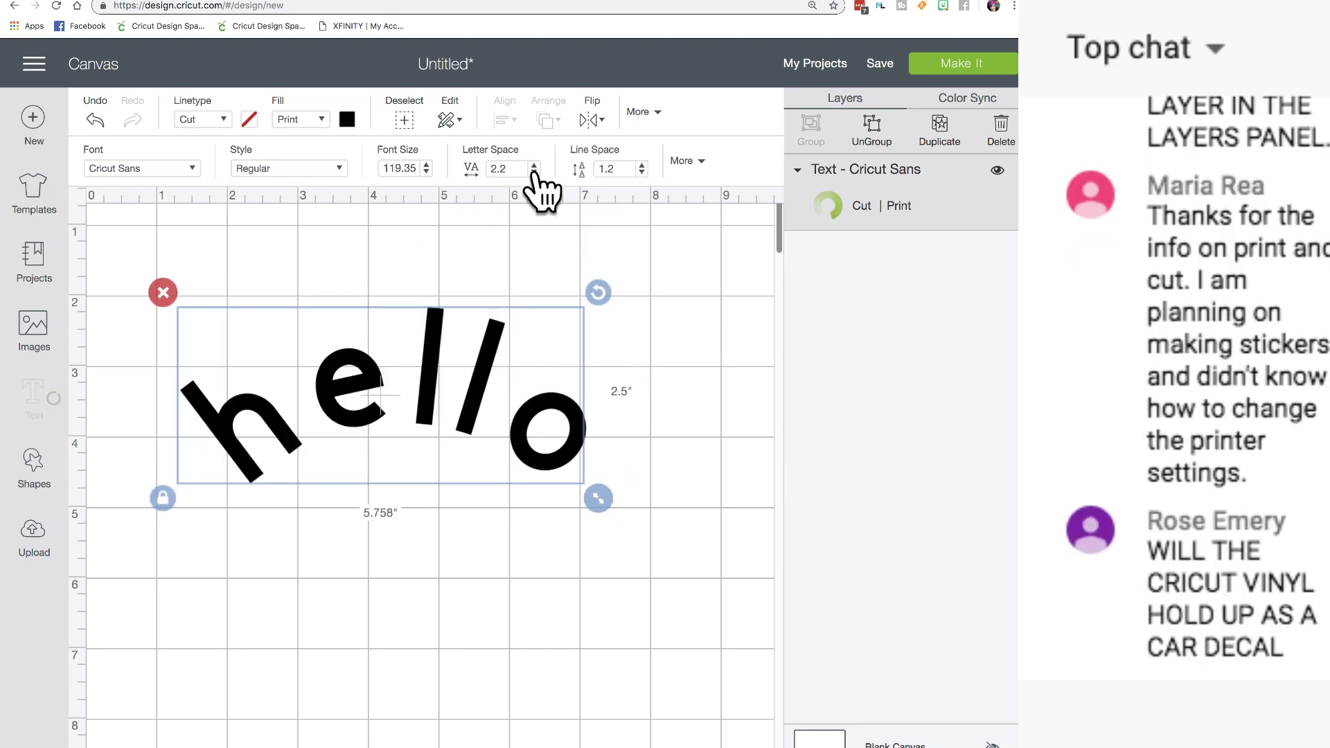
pyautogui.click(533, 173)
pyautogui.click(533, 172)
pyautogui.click(533, 173)
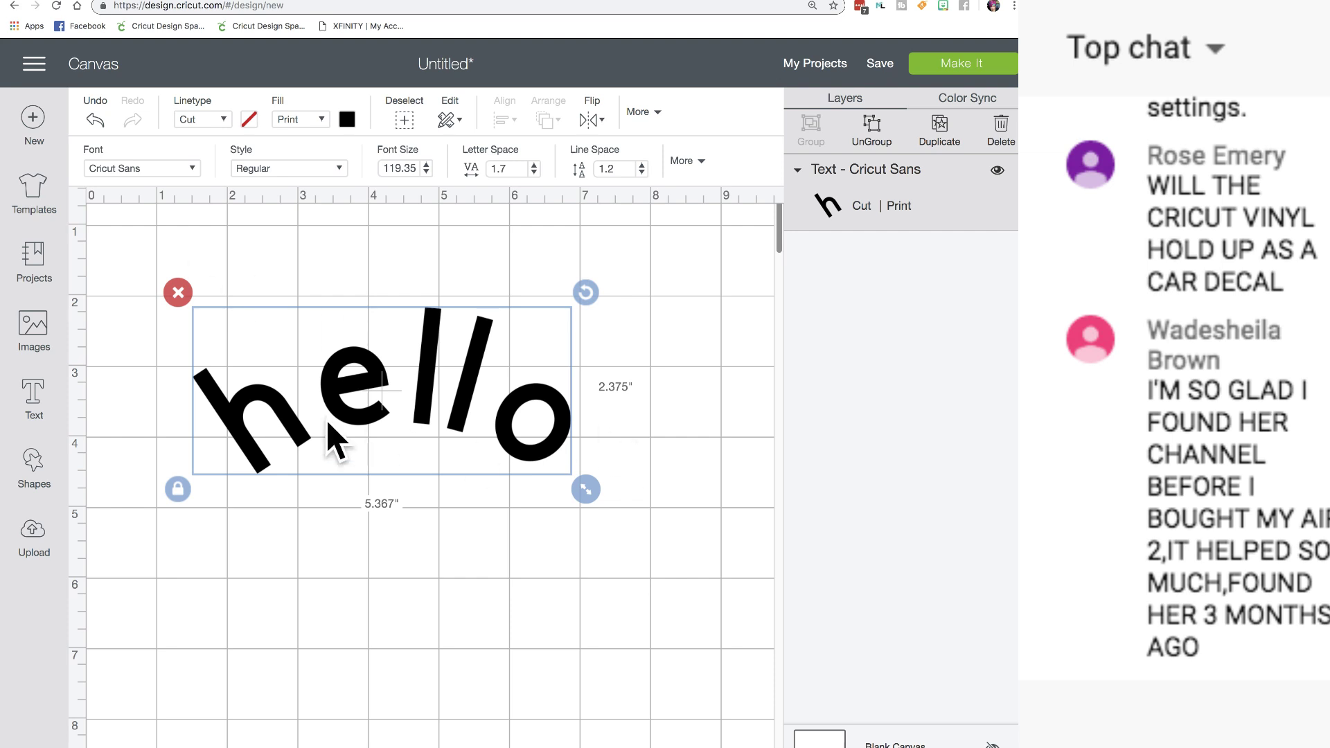
# - Add a square, stretch it unlocked to about 6.236" by 3.736", and position it over the "hello" text
pyautogui.click(31, 459)
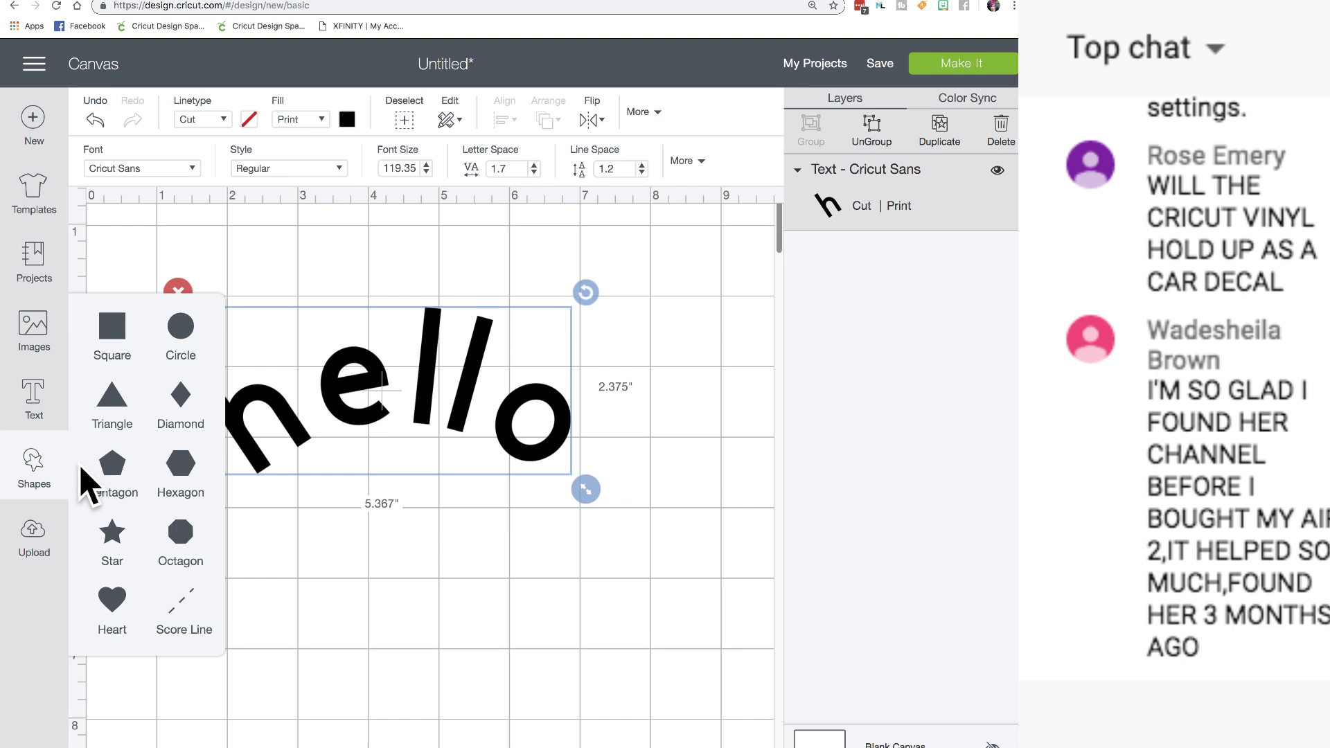
pyautogui.click(112, 326)
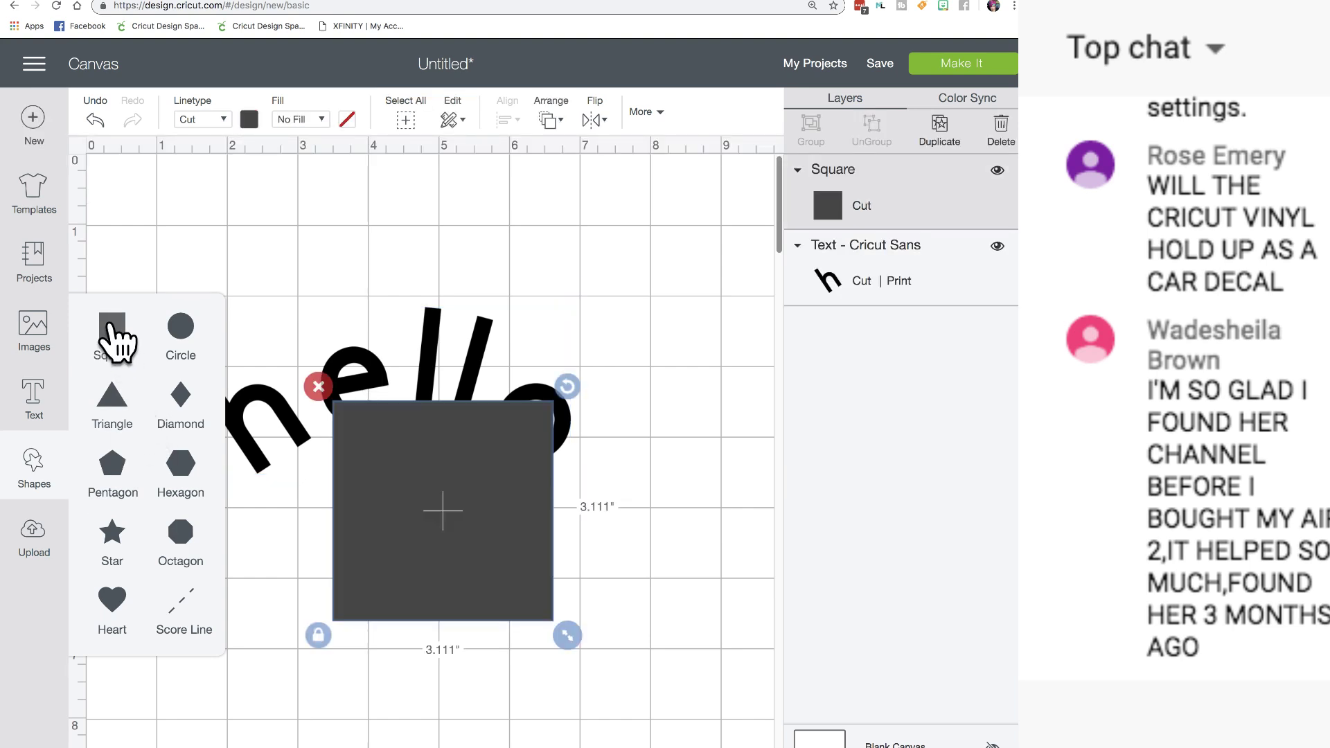
pyautogui.moveTo(360, 446); pyautogui.dragTo(331, 452)
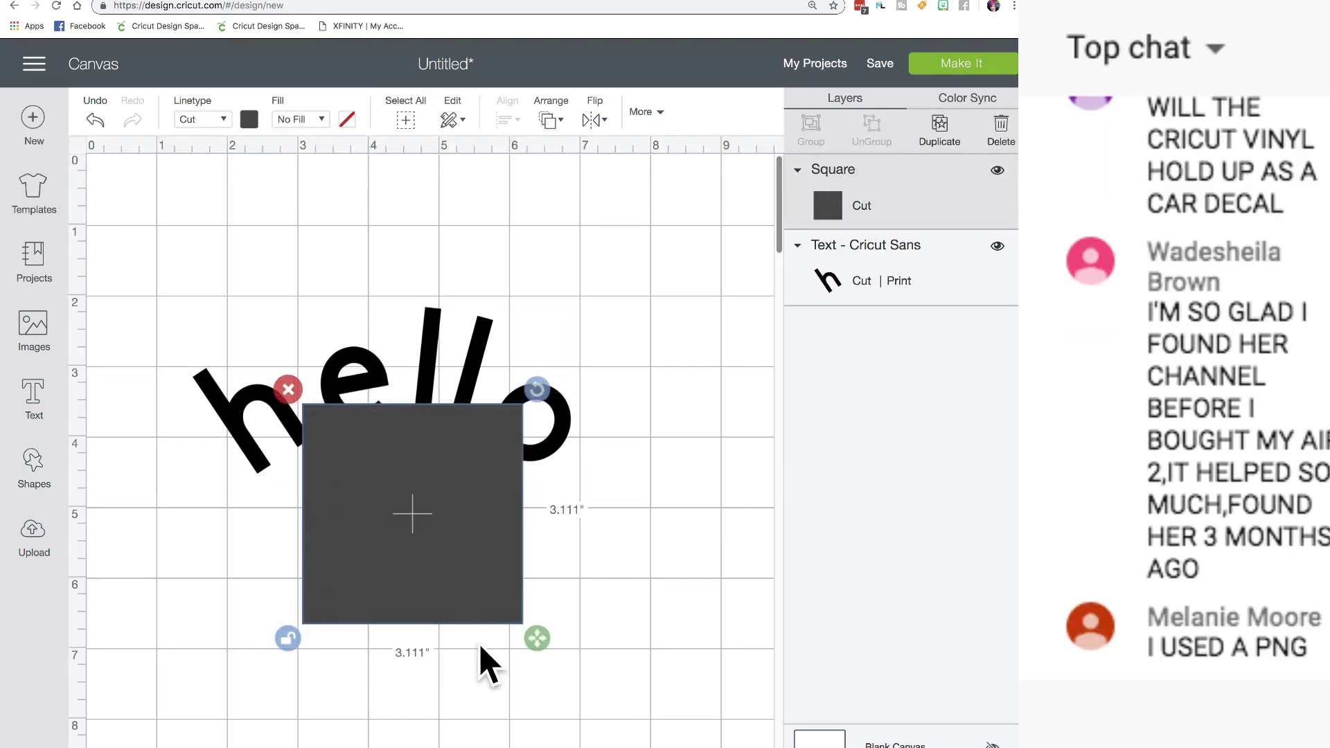
pyautogui.moveTo(544, 643); pyautogui.dragTo(788, 692)
pyautogui.moveTo(602, 580); pyautogui.dragTo(459, 451)
pyautogui.scroll(-1, 459, 451)
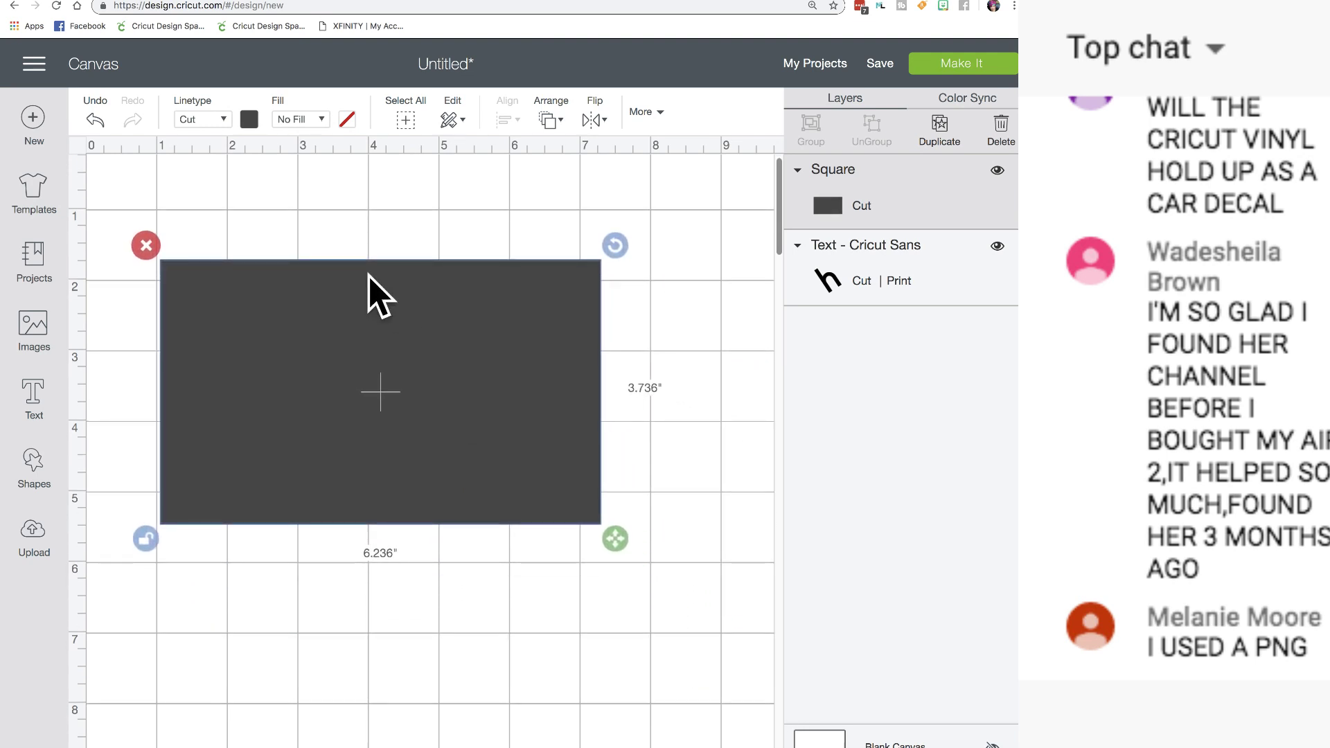
# - Recolor the rectangle light purple and send it behind the "hello" text
pyautogui.click(250, 121)
pyautogui.click(294, 225)
pyautogui.click(489, 210)
pyautogui.click(319, 339)
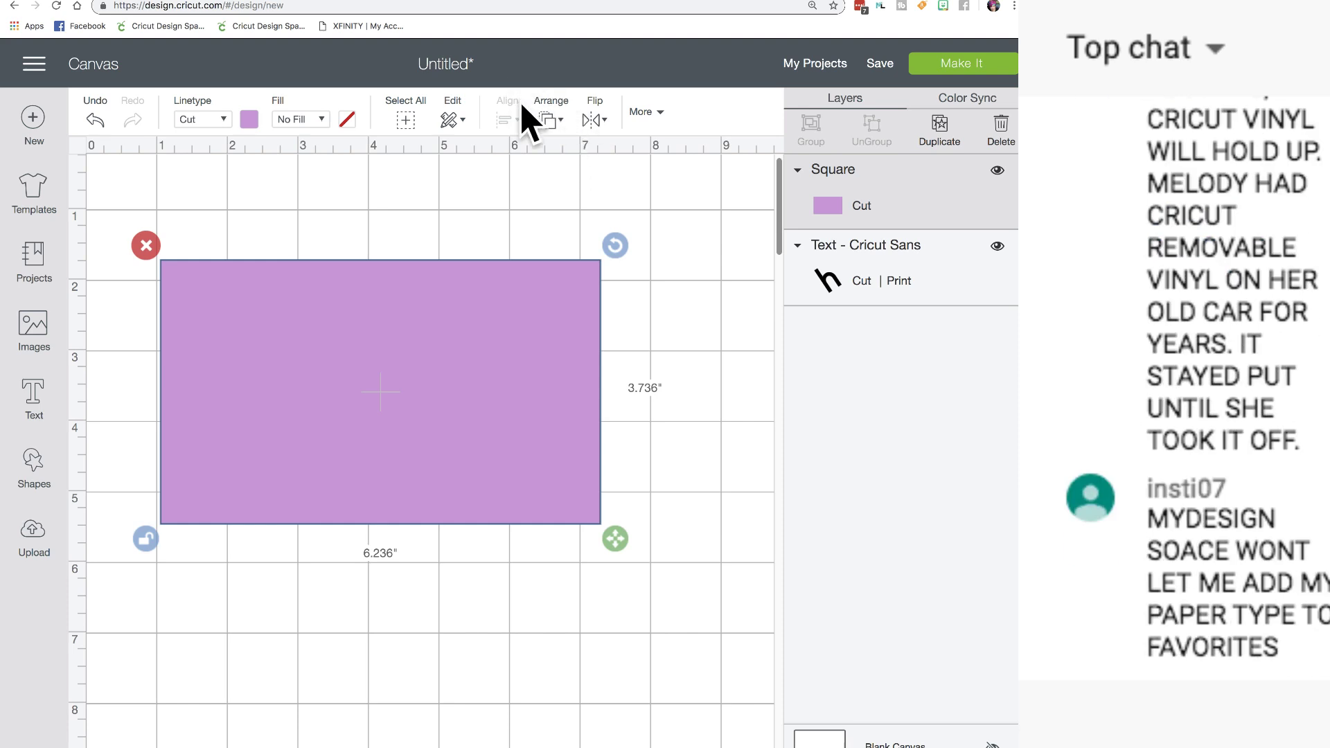
pyautogui.click(547, 119)
pyautogui.click(585, 157)
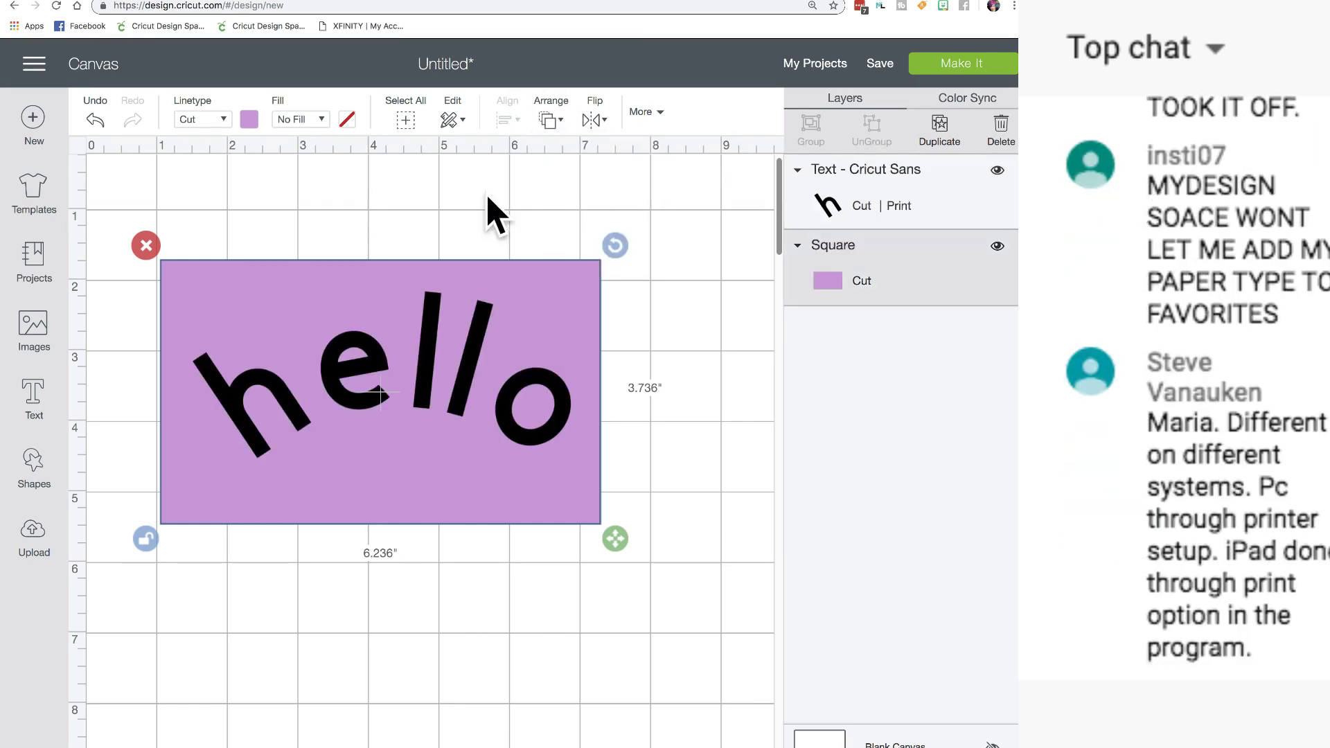
pyautogui.click(537, 197)
# - Move the "hello" text up within the purple rectangle and shorten the rectangle to fit around it
pyautogui.moveTo(430, 398); pyautogui.dragTo(424, 358)
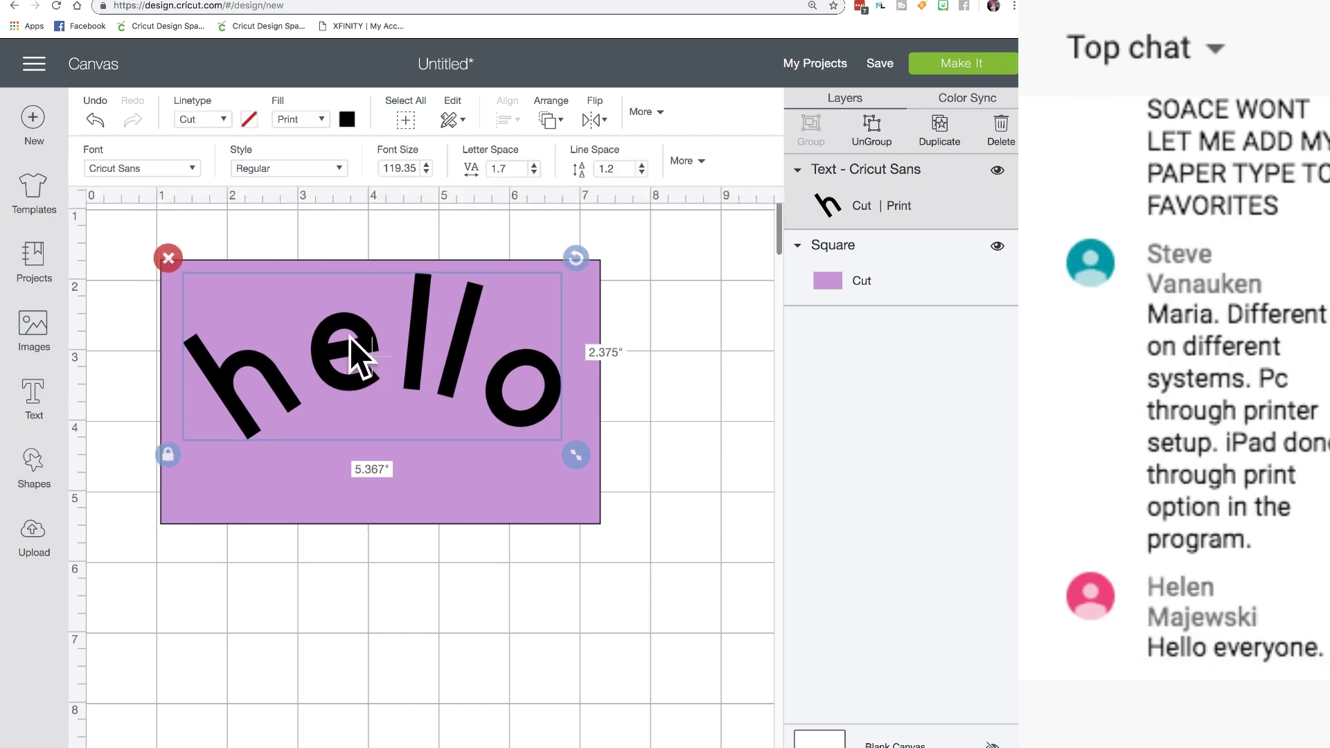
pyautogui.click(547, 520)
pyautogui.moveTo(613, 535); pyautogui.dragTo(612, 473)
pyautogui.click(505, 534)
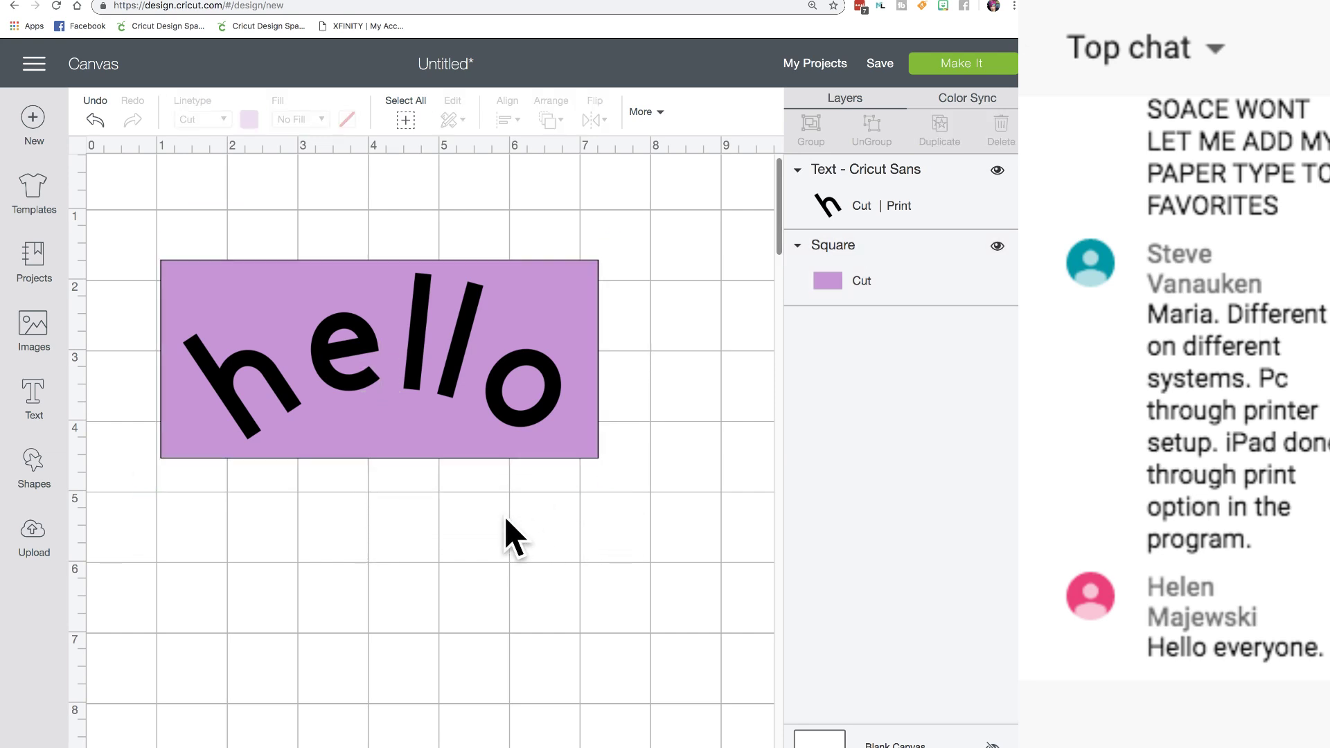
# - Set the fill of the purple rectangle behind the "hello" text to Print
pyautogui.click(462, 339)
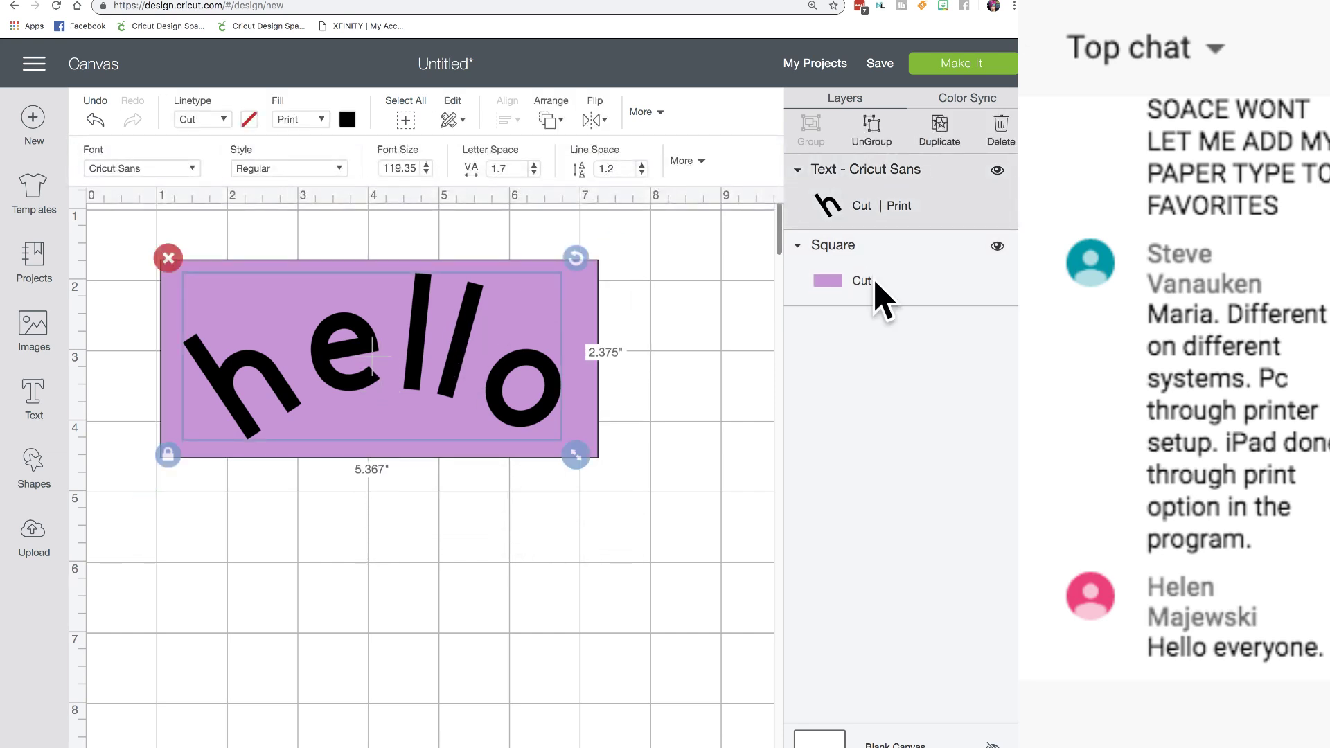
pyautogui.click(592, 326)
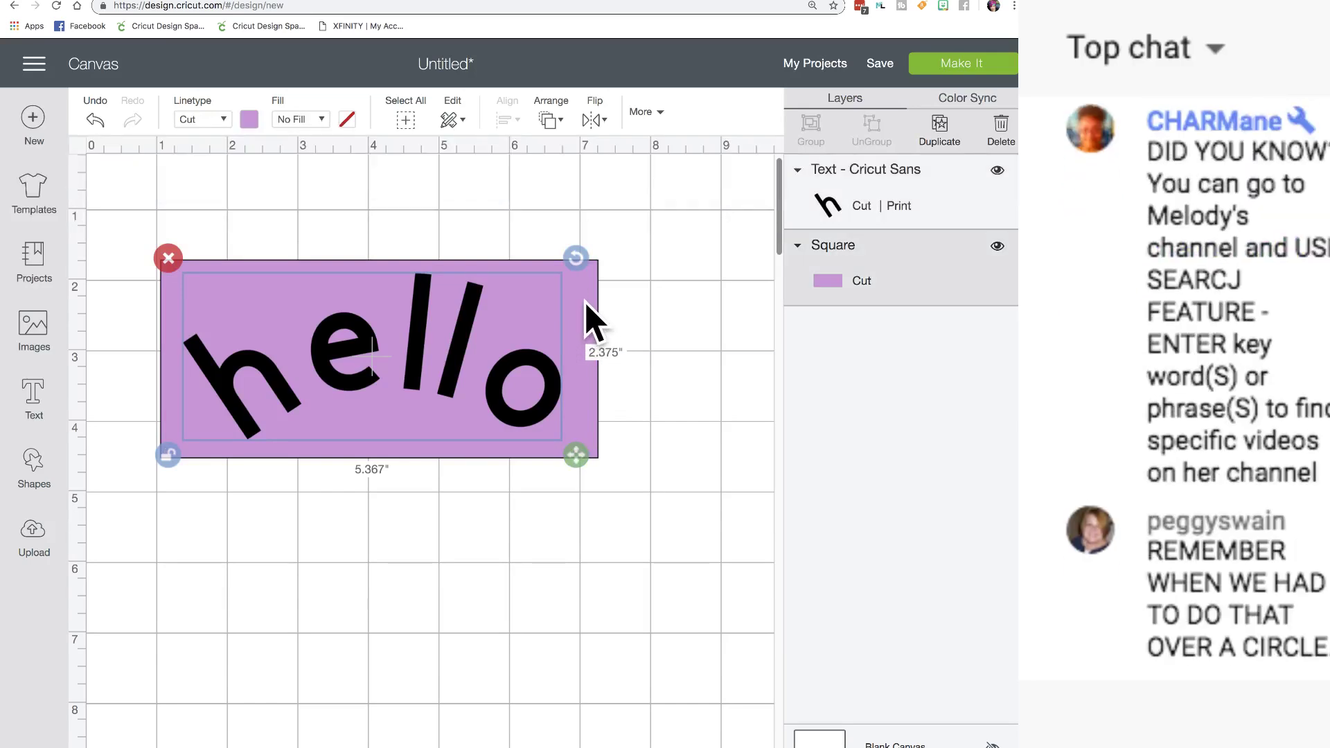
pyautogui.click(325, 122)
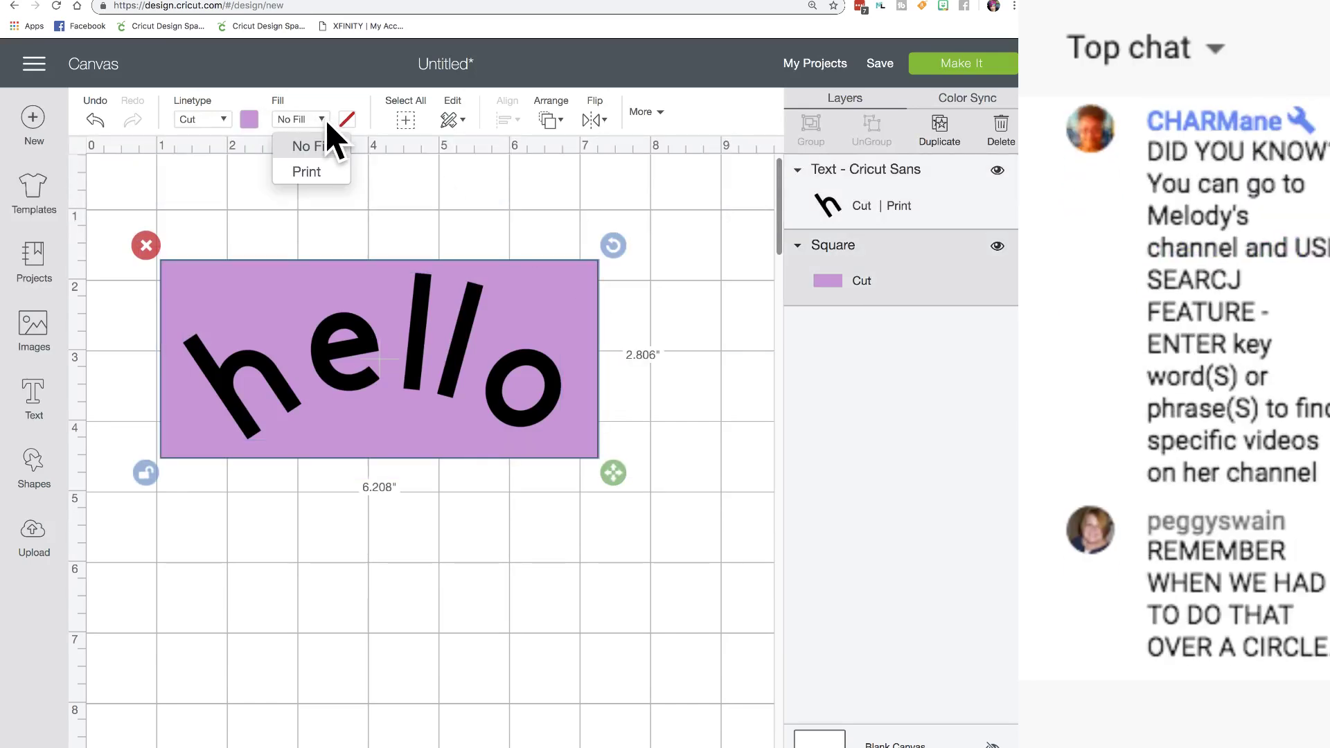
pyautogui.click(321, 172)
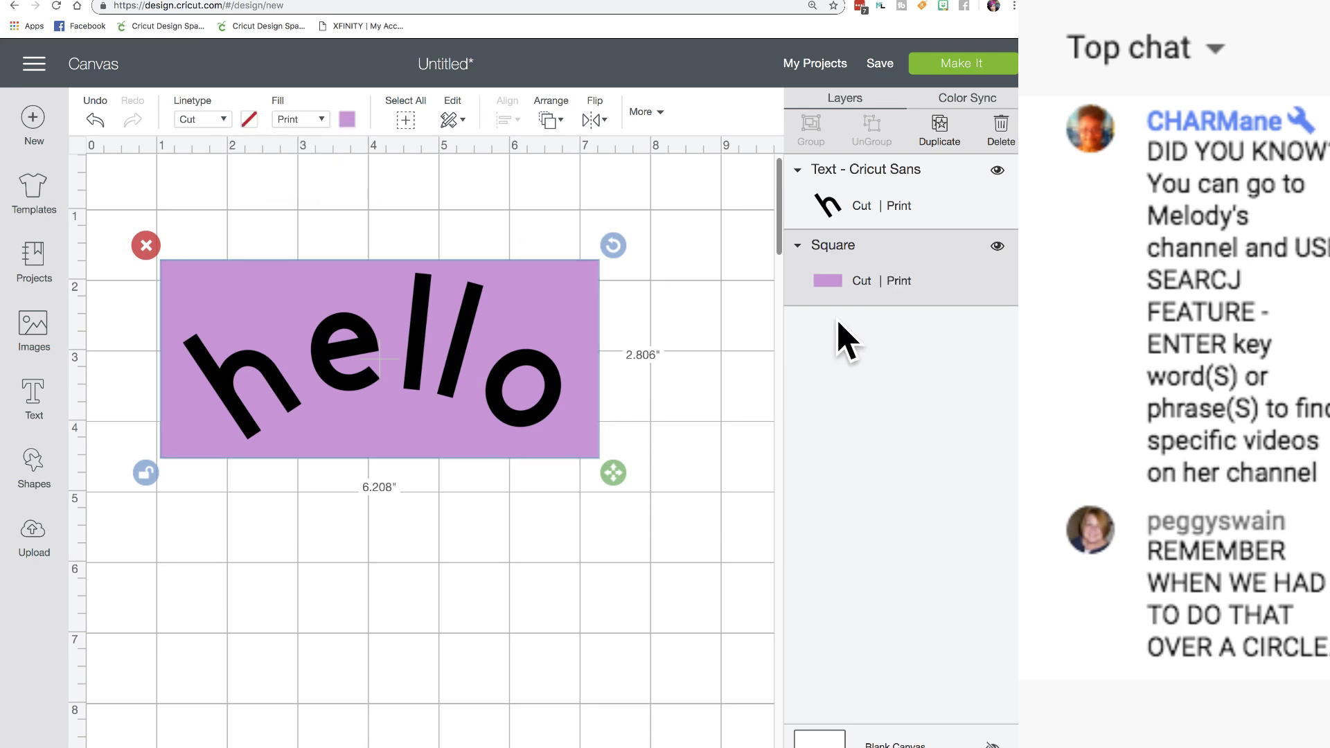
# - Send the unflattened design through to the Make stage to review its Print Then Cut mat, and cancel back to the canvas
pyautogui.rightClick(948, 67)
pyautogui.click(925, 64)
pyautogui.click(925, 64)
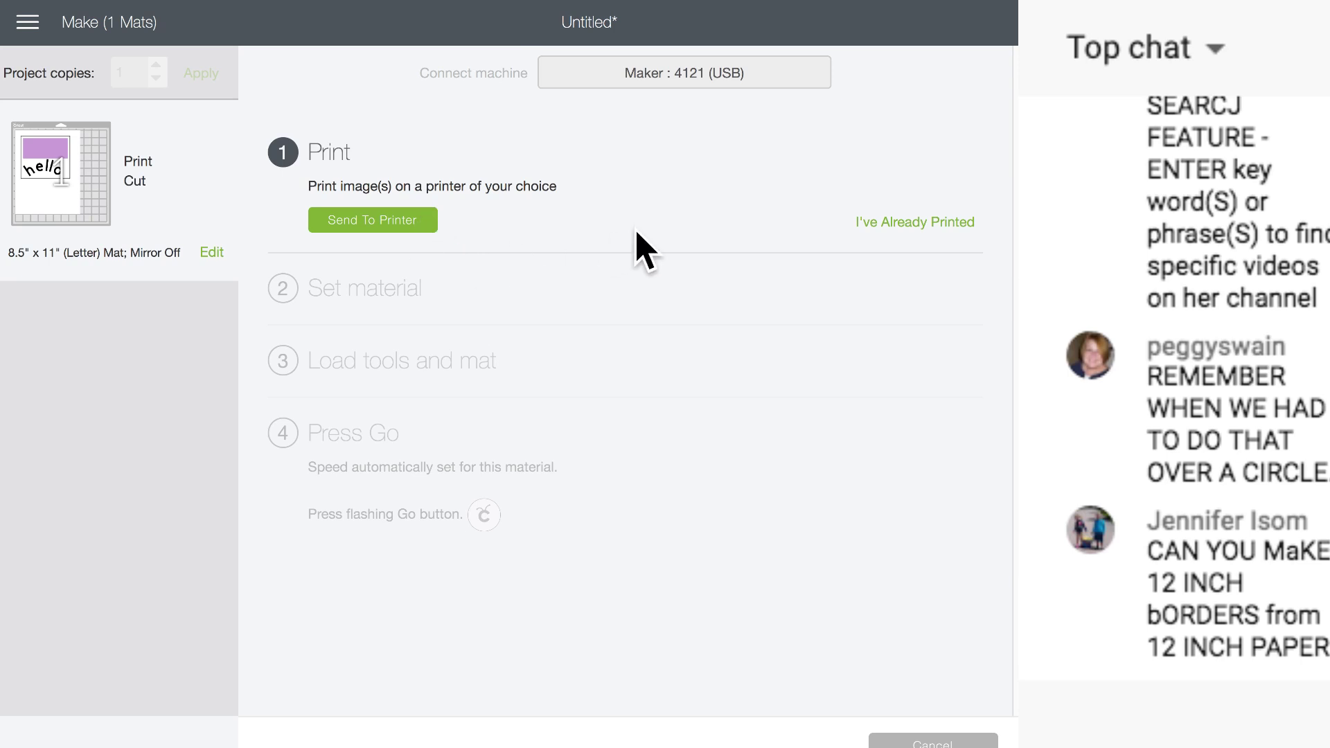
pyautogui.click(901, 740)
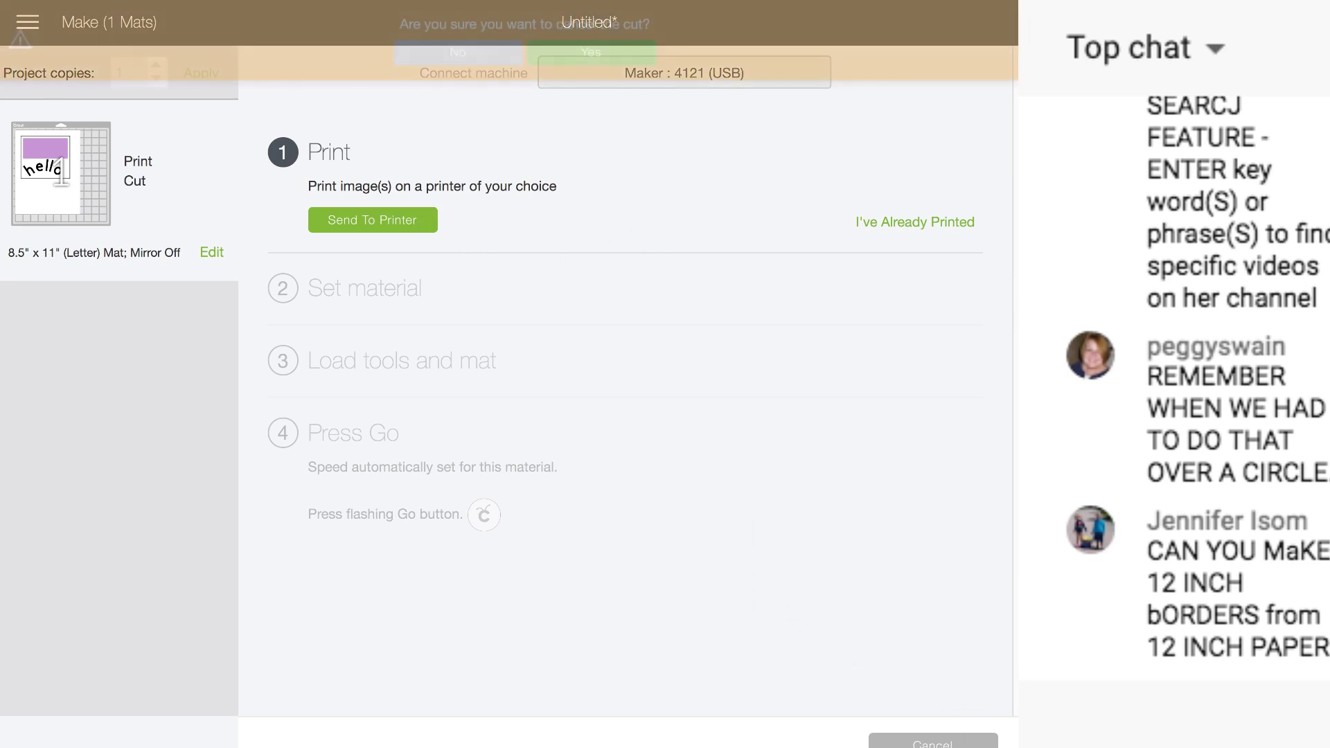
pyautogui.click(565, 53)
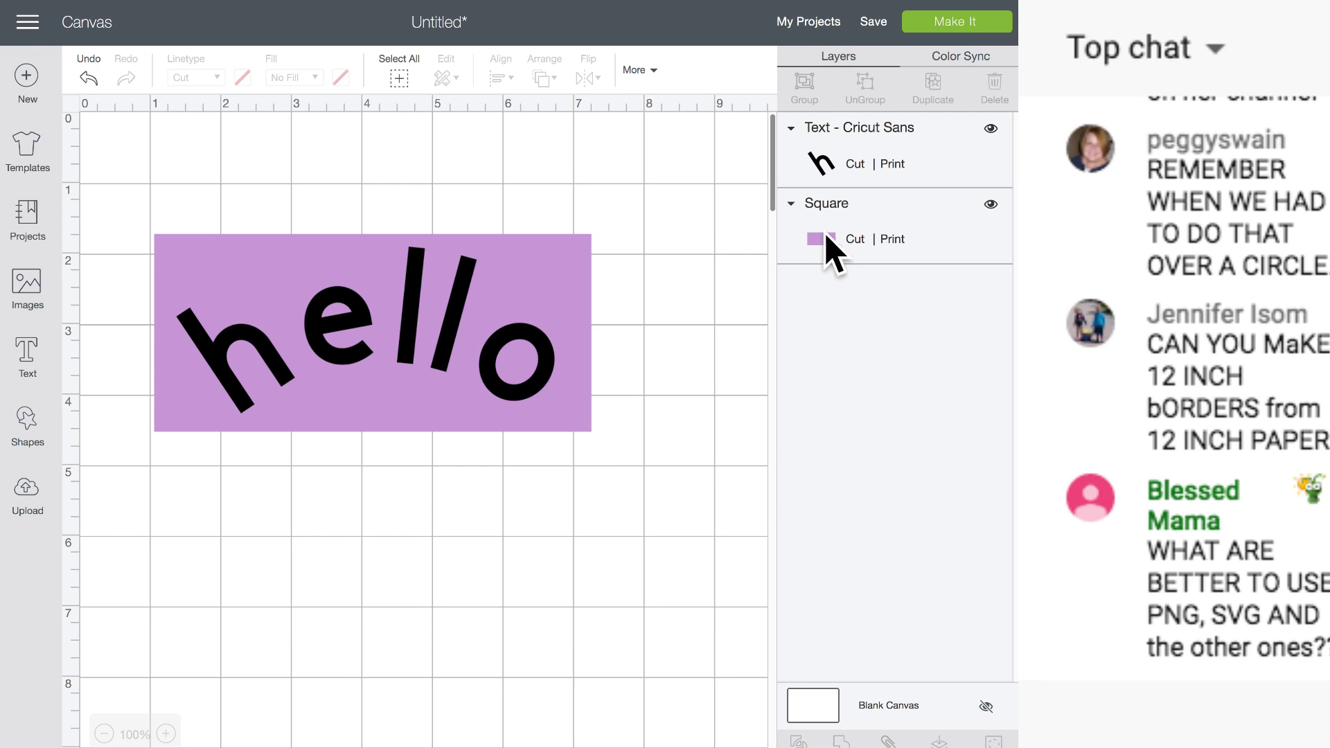
# - Set the fill of both the rectangle and the "hello" text to No Fill so each is cut only
pyautogui.click(894, 242)
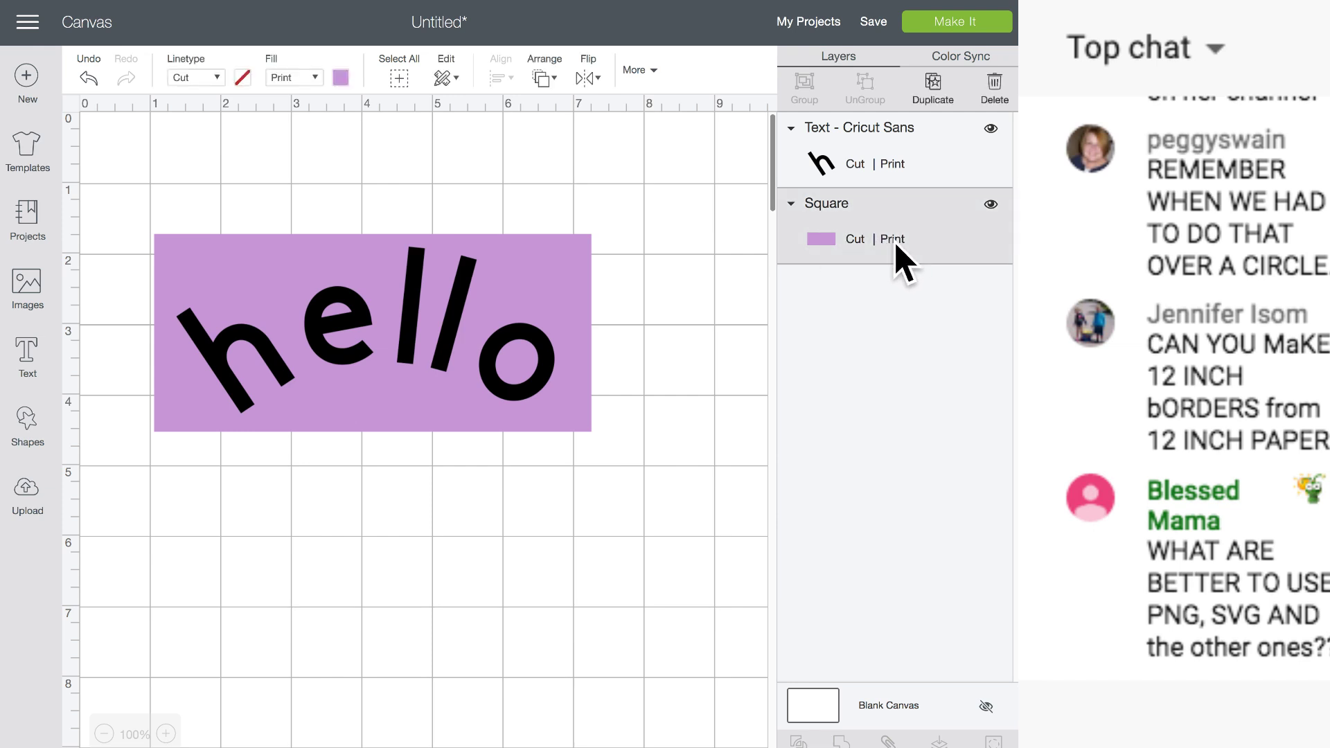
pyautogui.click(315, 78)
pyautogui.click(312, 119)
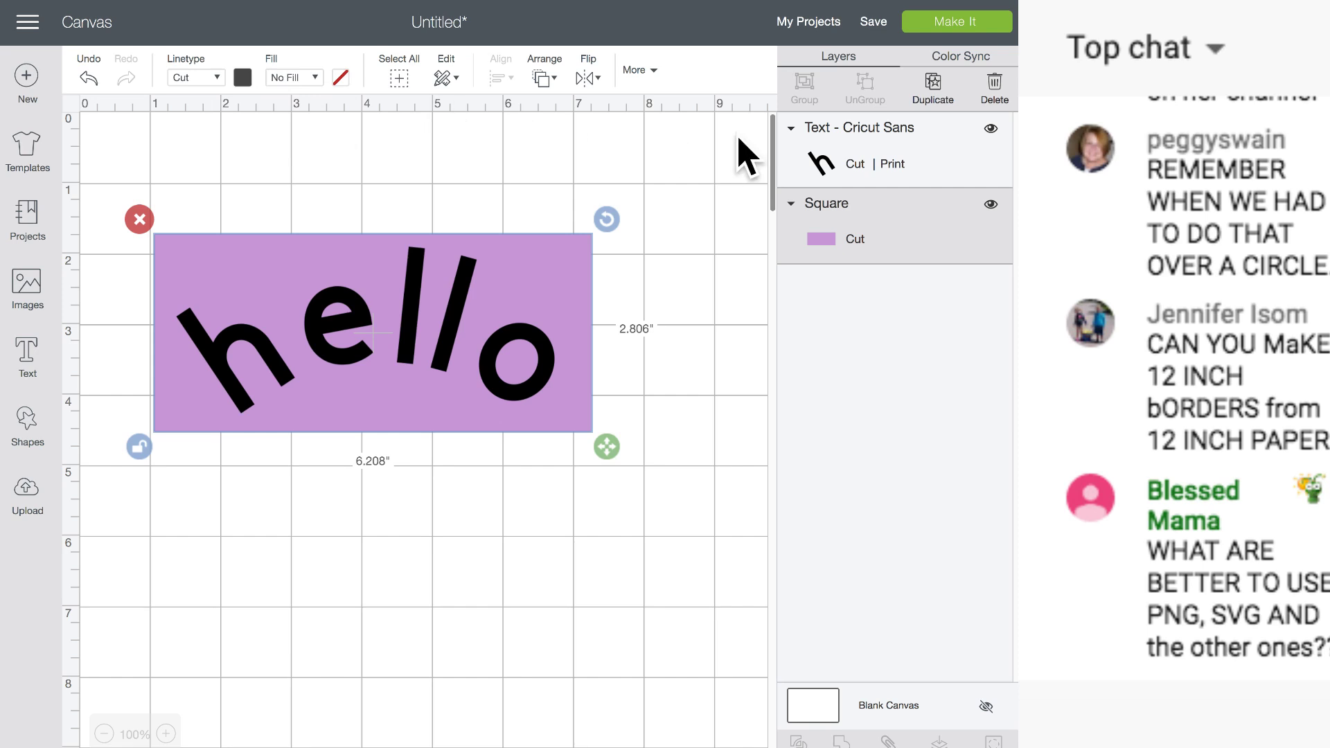
pyautogui.click(847, 166)
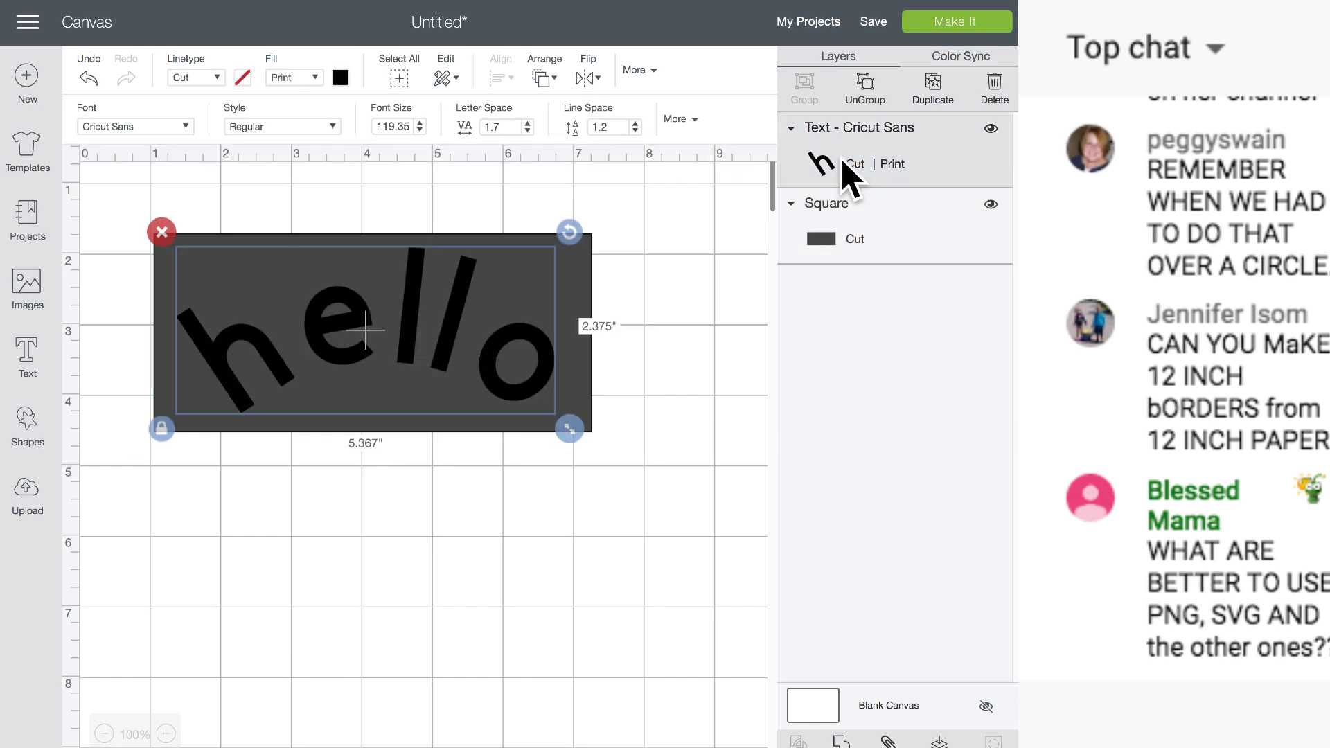
pyautogui.click(341, 78)
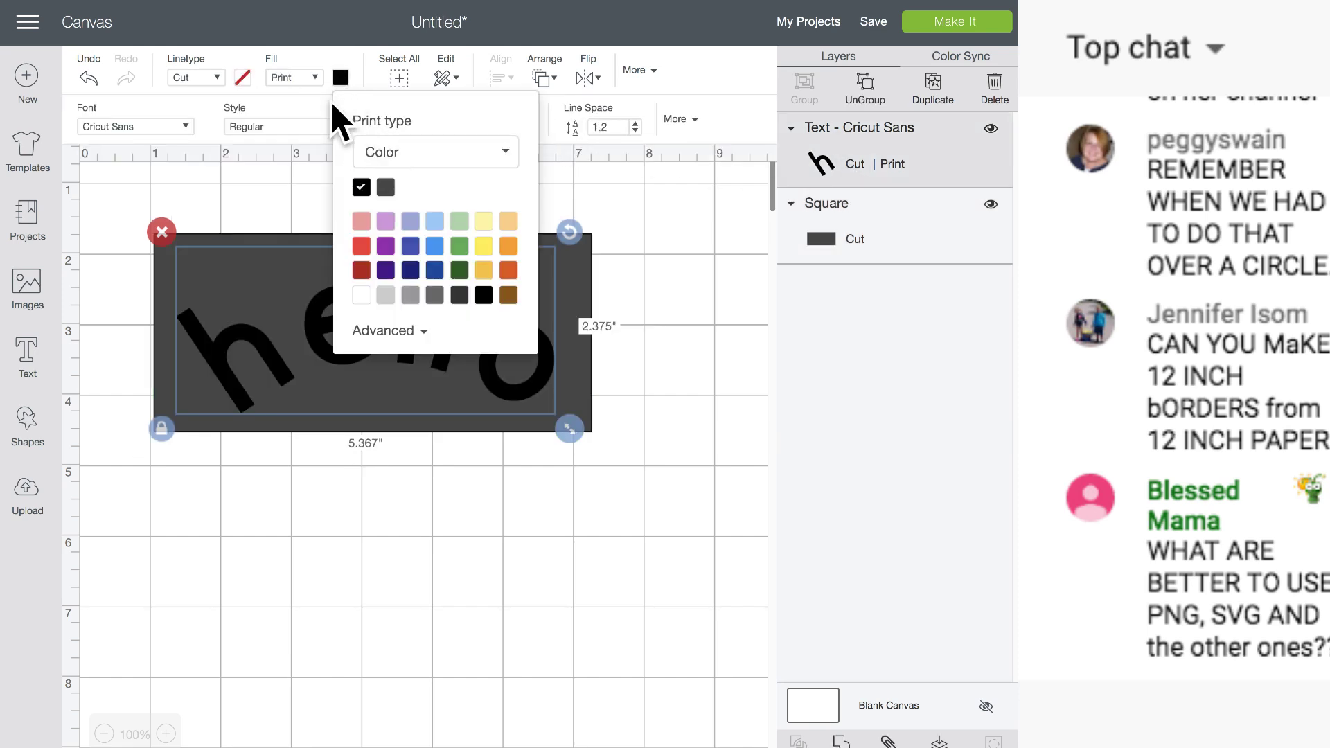
pyautogui.click(315, 77)
pyautogui.click(316, 119)
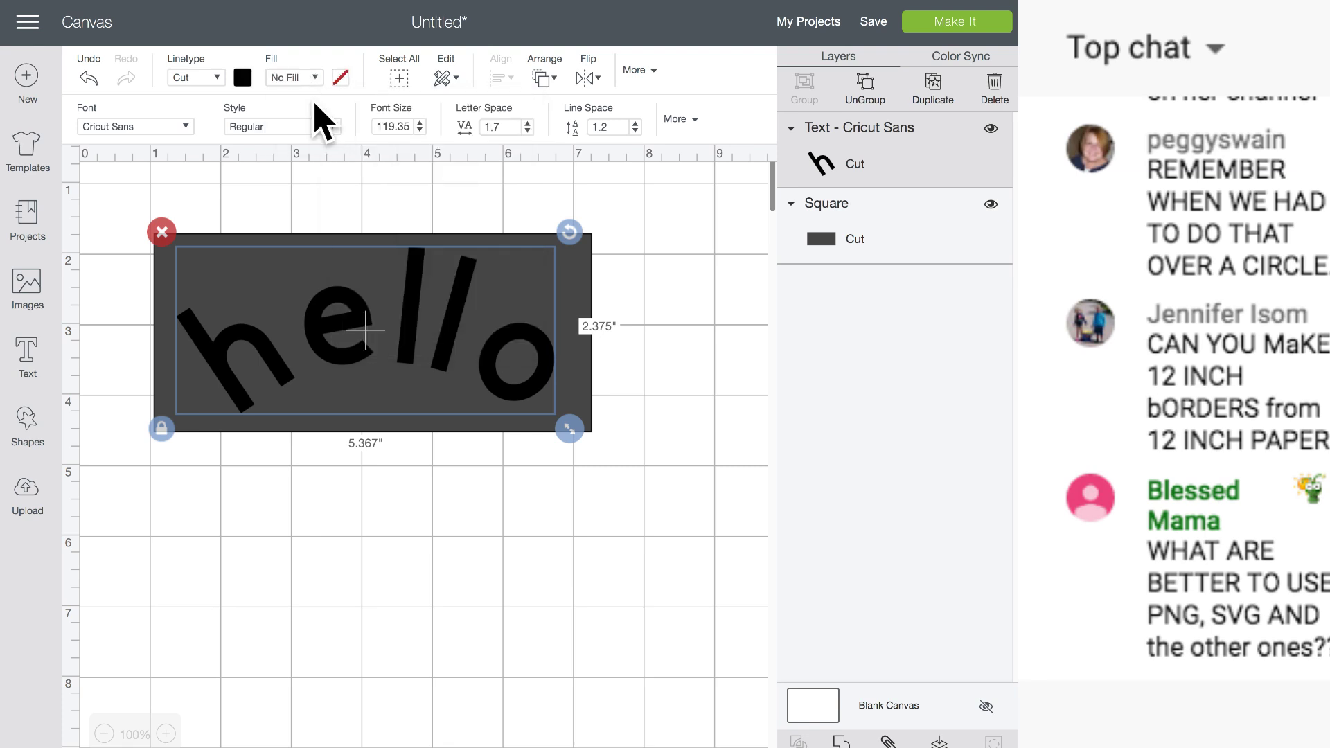
# - Recolor the rectangle's cut material light purple and deselect it
pyautogui.click(858, 244)
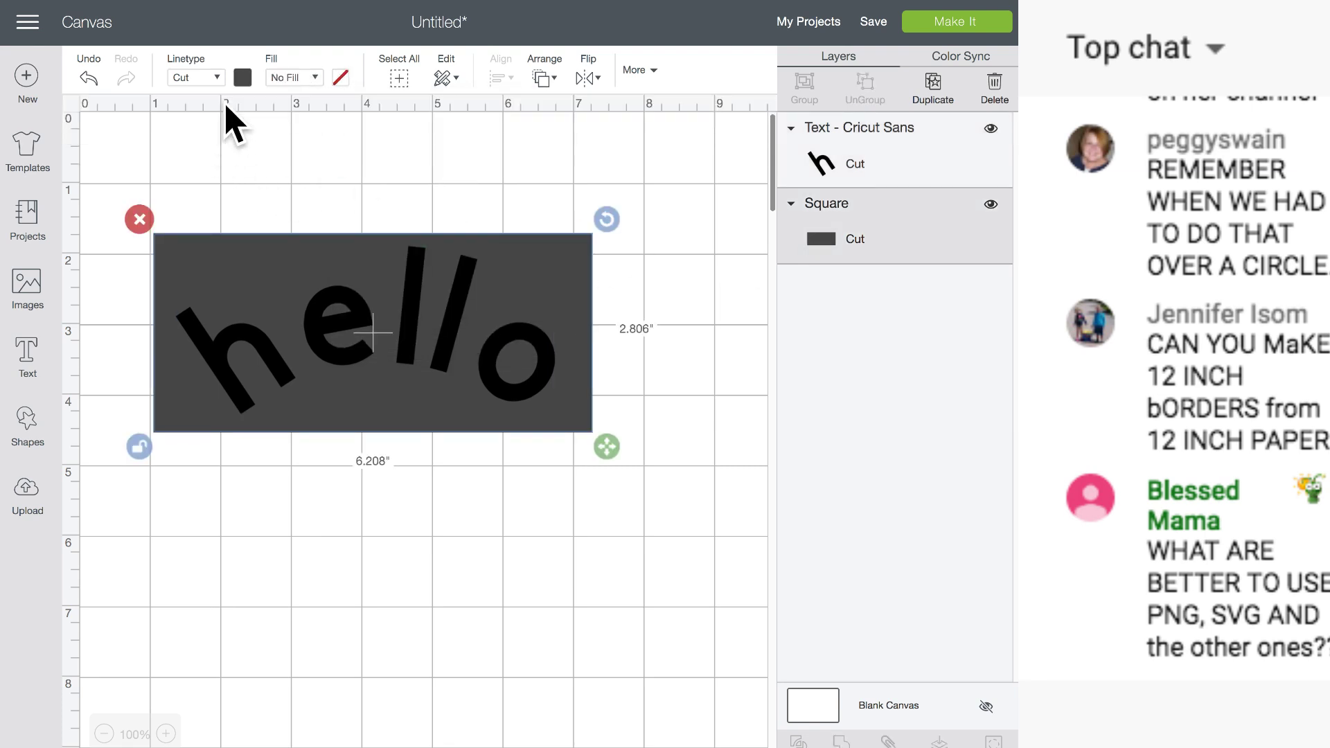
pyautogui.click(242, 77)
pyautogui.click(289, 186)
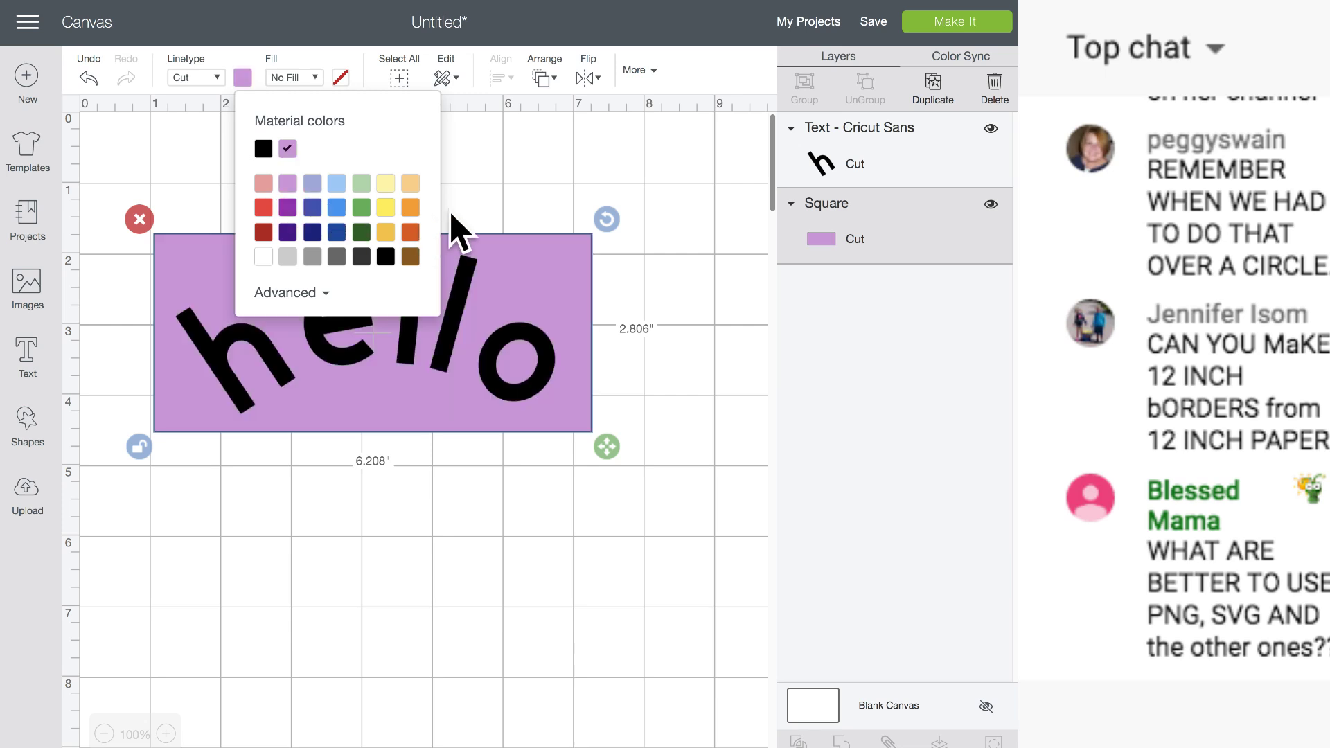
pyautogui.click(494, 201)
pyautogui.click(273, 282)
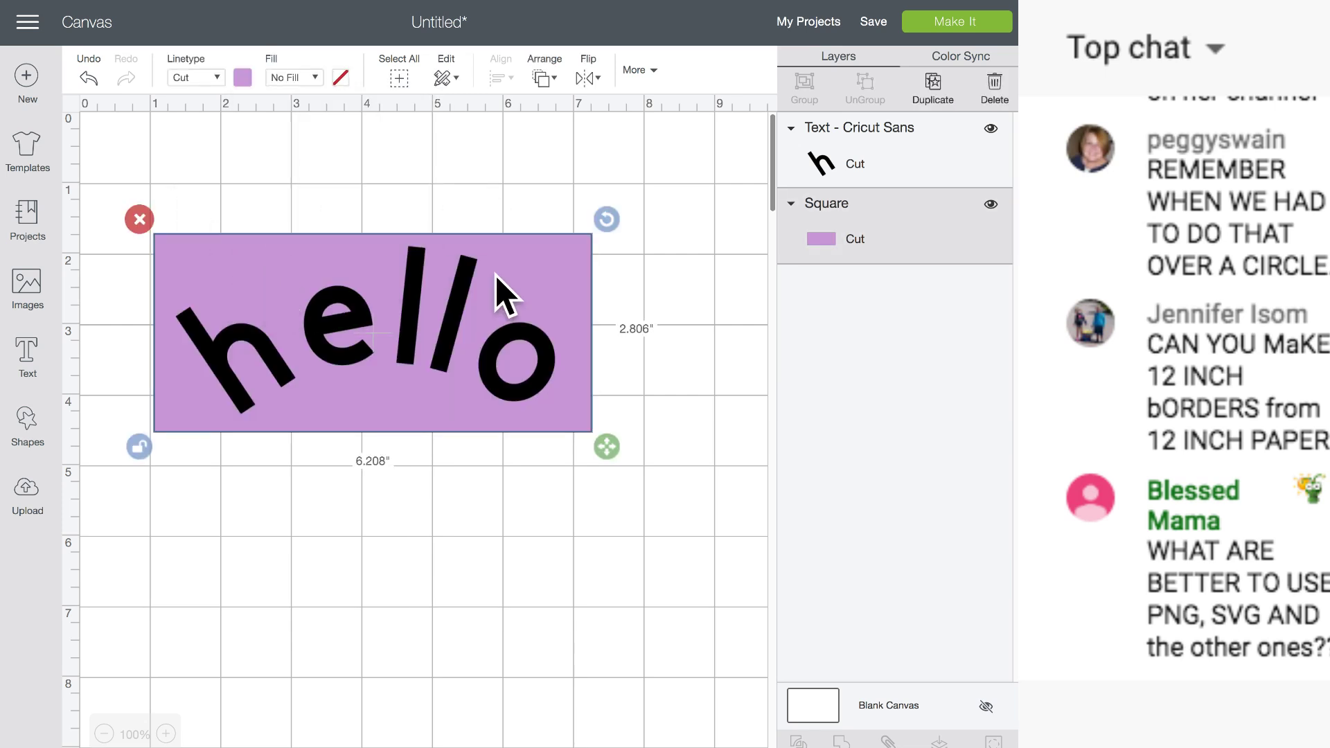
pyautogui.click(213, 202)
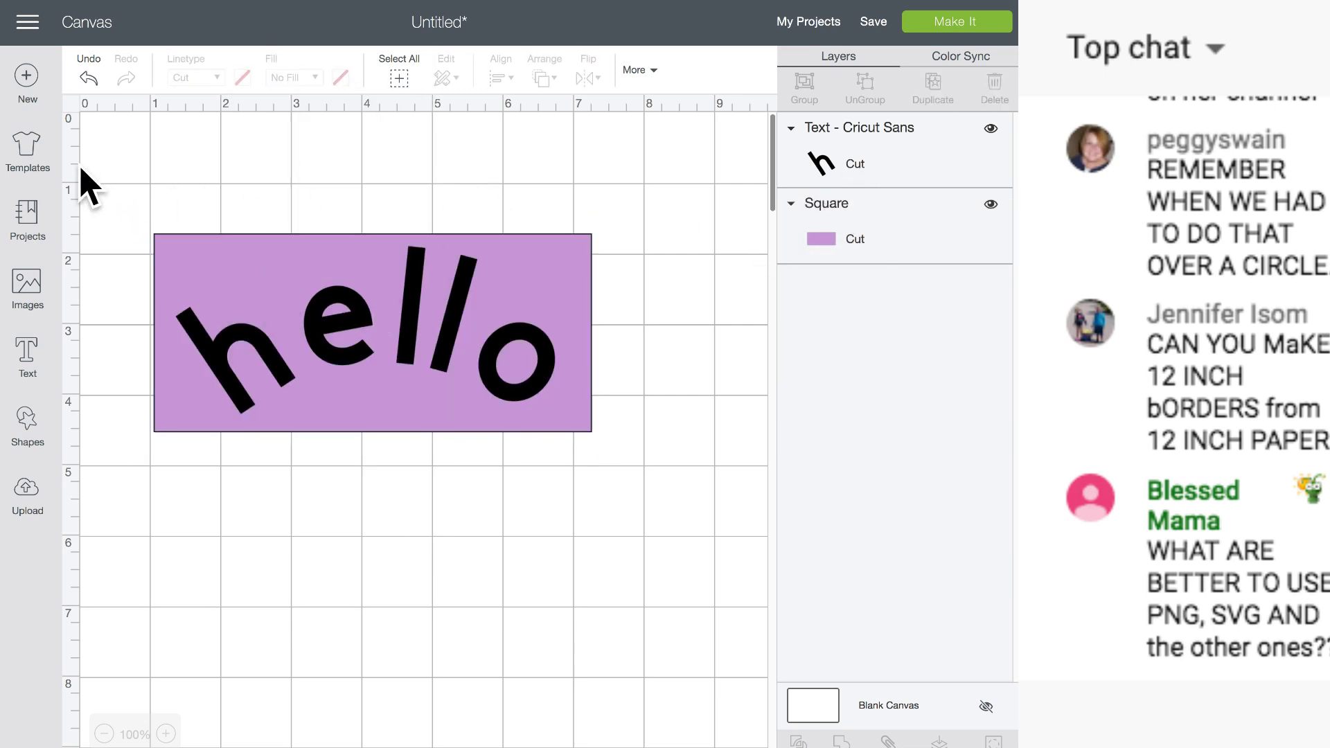
# - Flatten the "hello" text and purple rectangle together, check the flattened design on the mat preview, and return to the canvas
pyautogui.moveTo(119, 173); pyautogui.dragTo(680, 543)
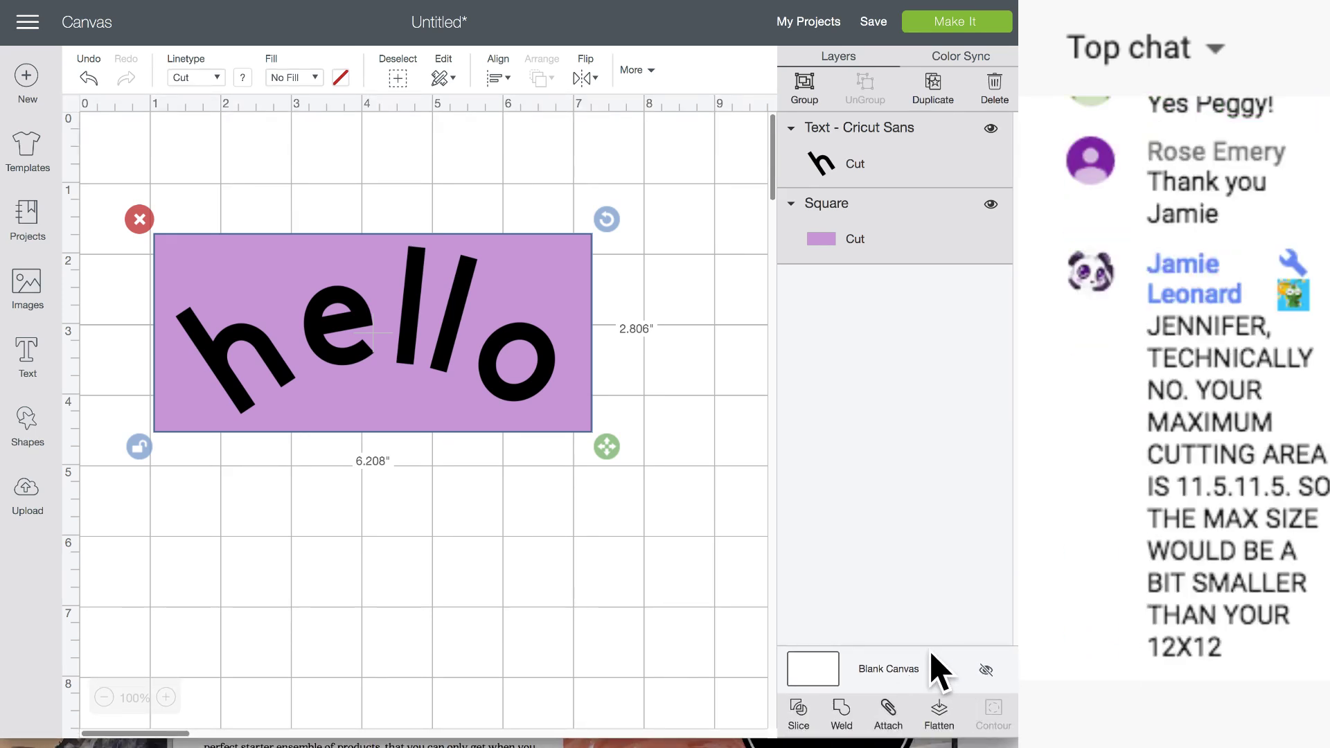
pyautogui.click(939, 710)
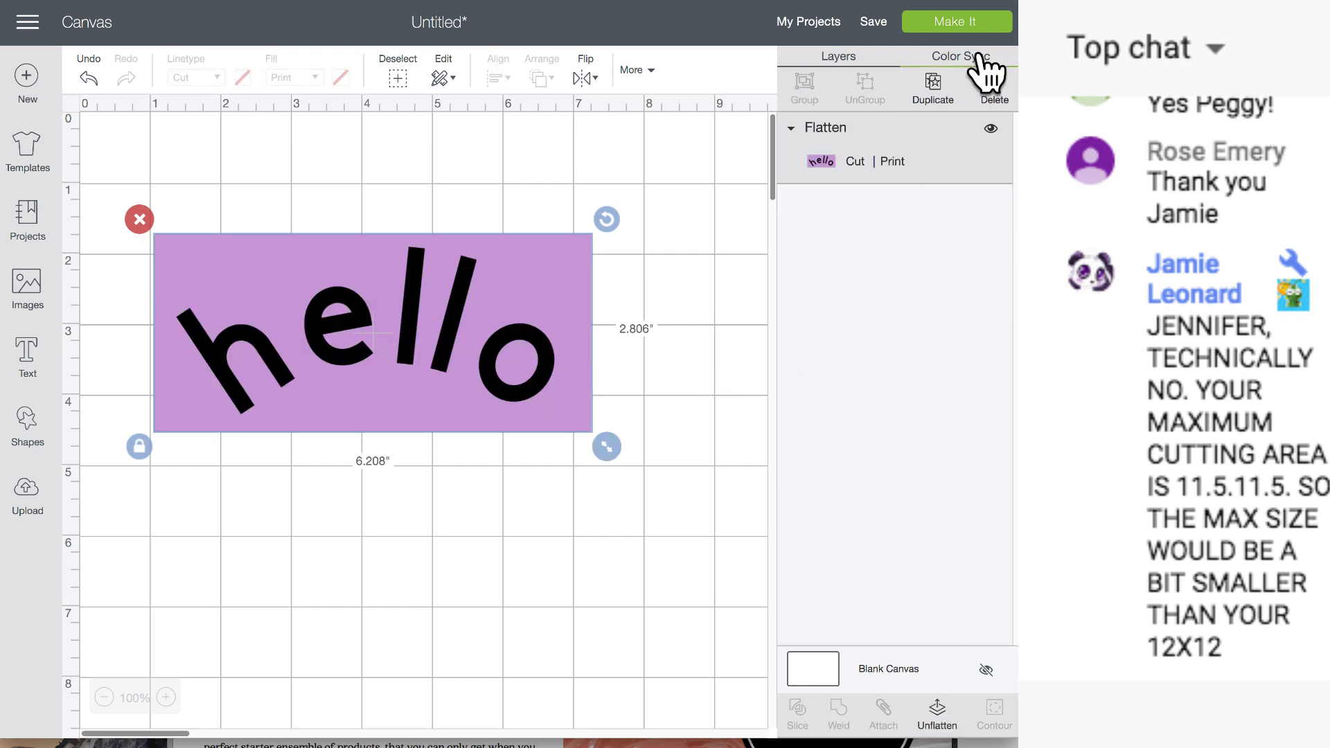
pyautogui.click(966, 26)
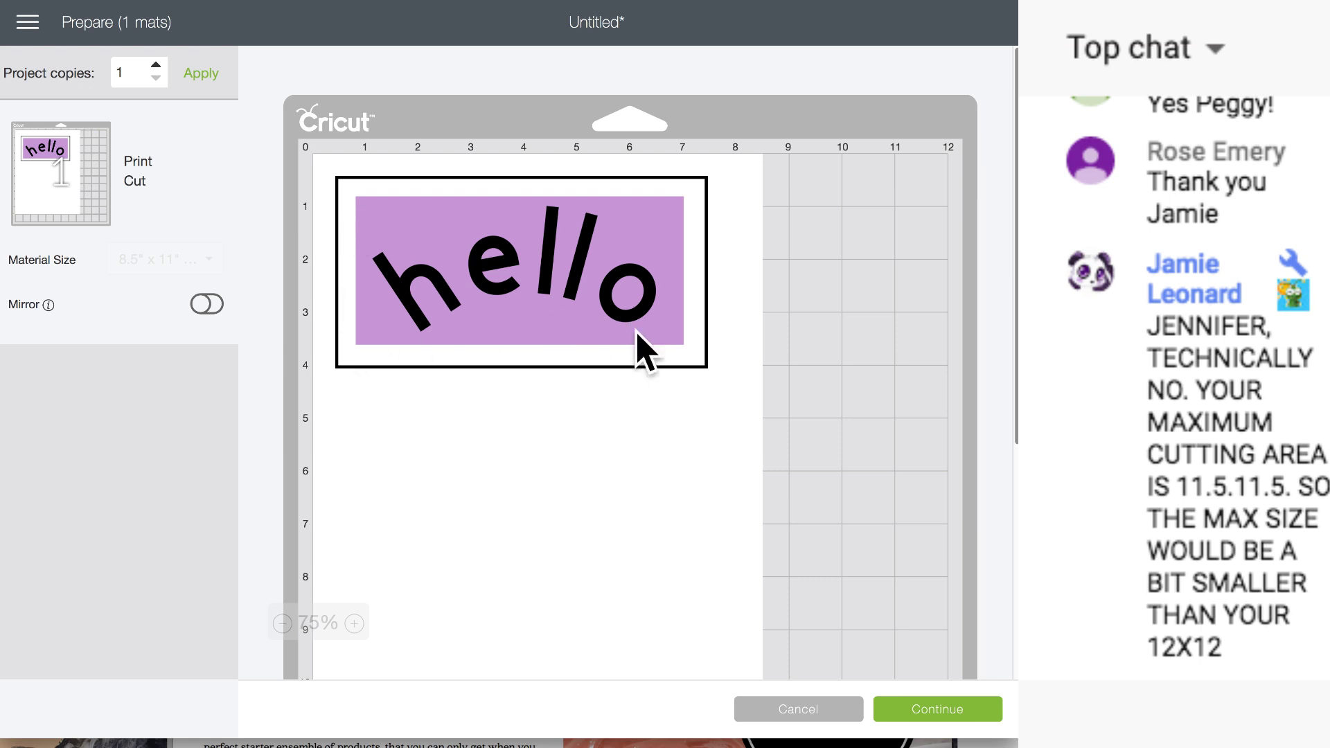
pyautogui.click(799, 710)
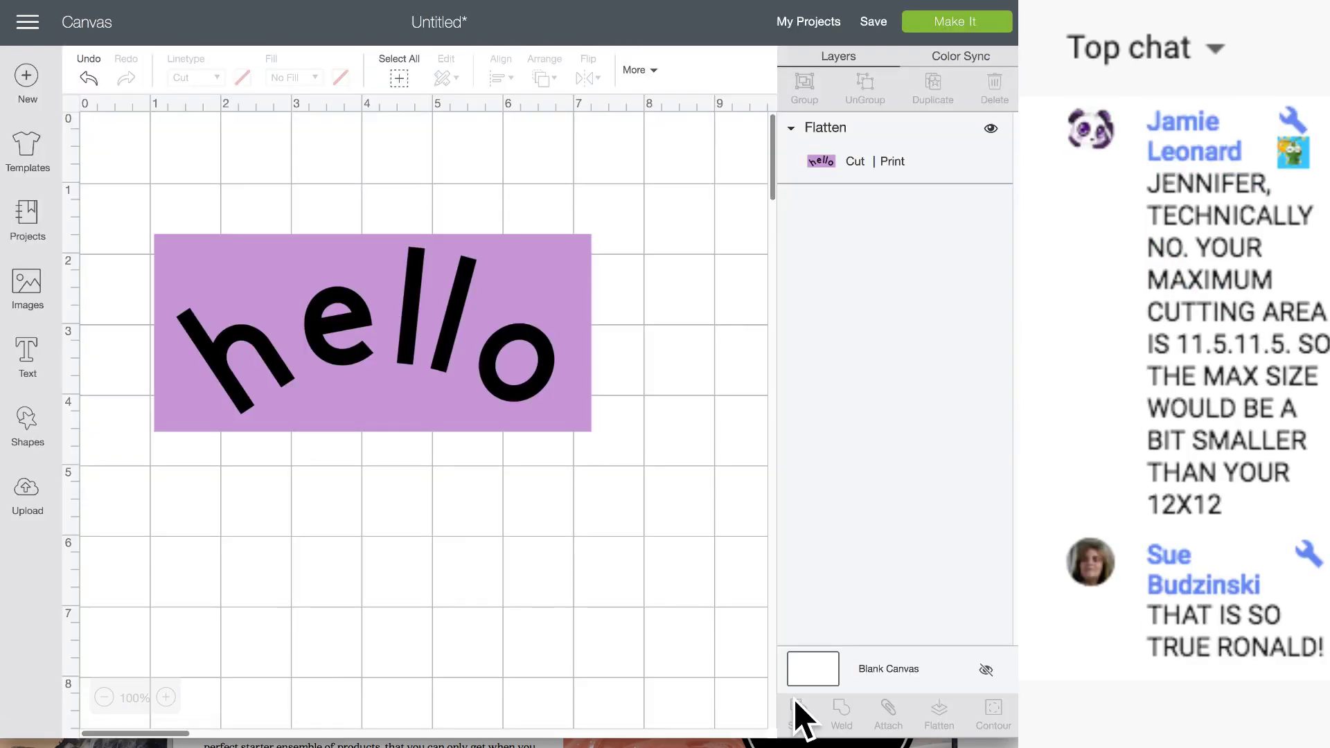
# - Unflatten the "hello" design and set the rectangle's fill to No Fill
pyautogui.click(354, 298)
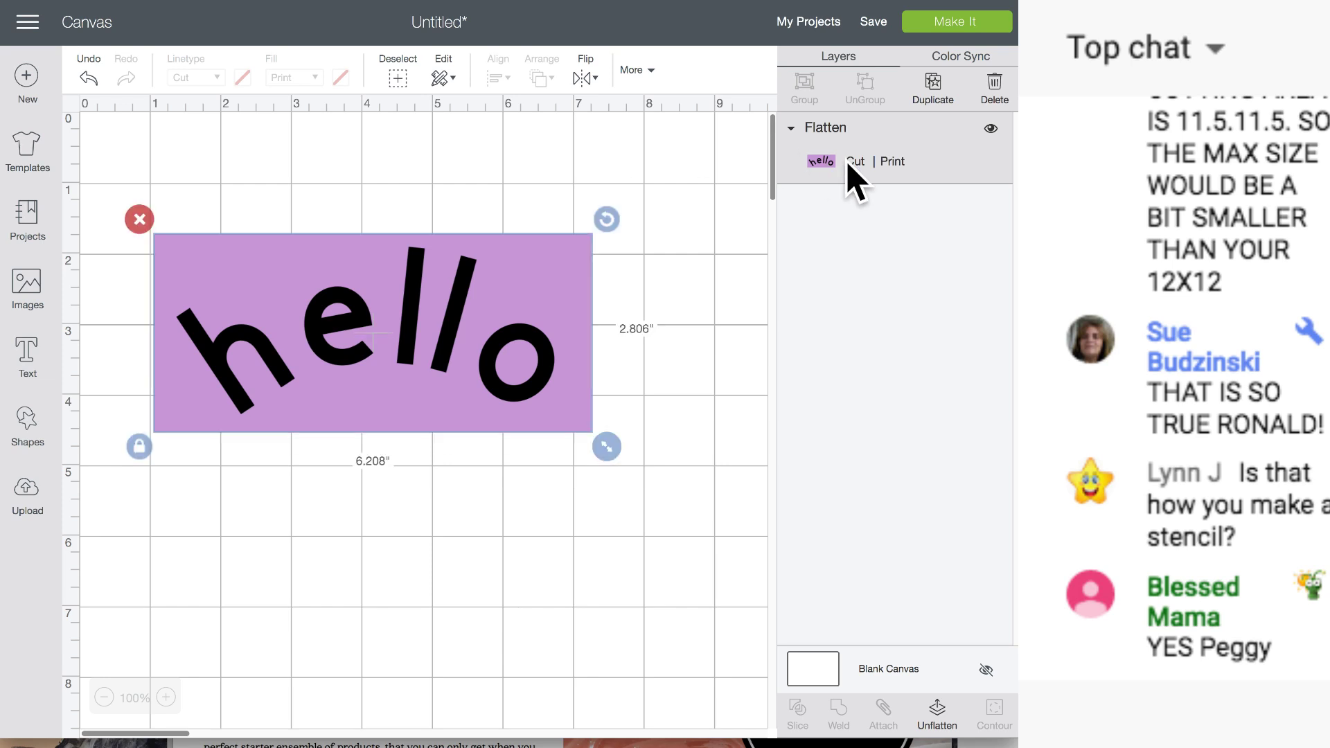
pyautogui.click(939, 710)
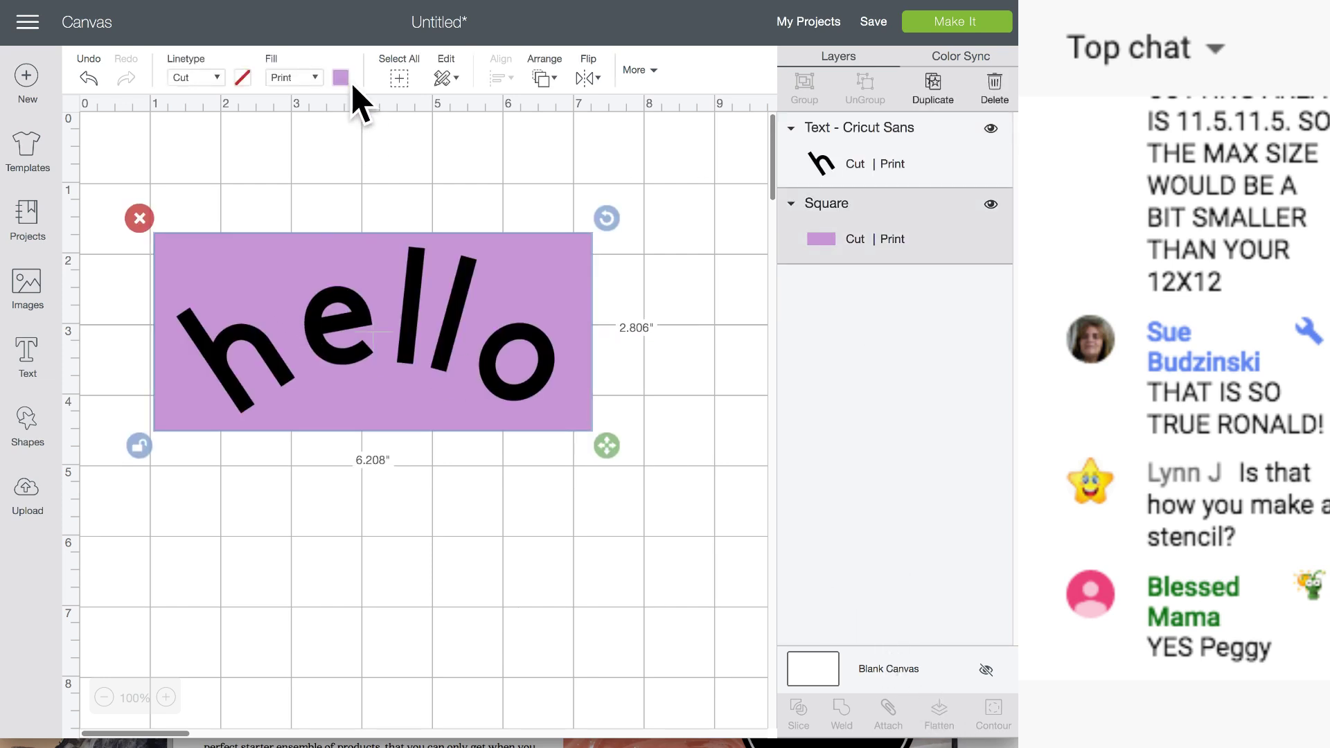
pyautogui.click(320, 77)
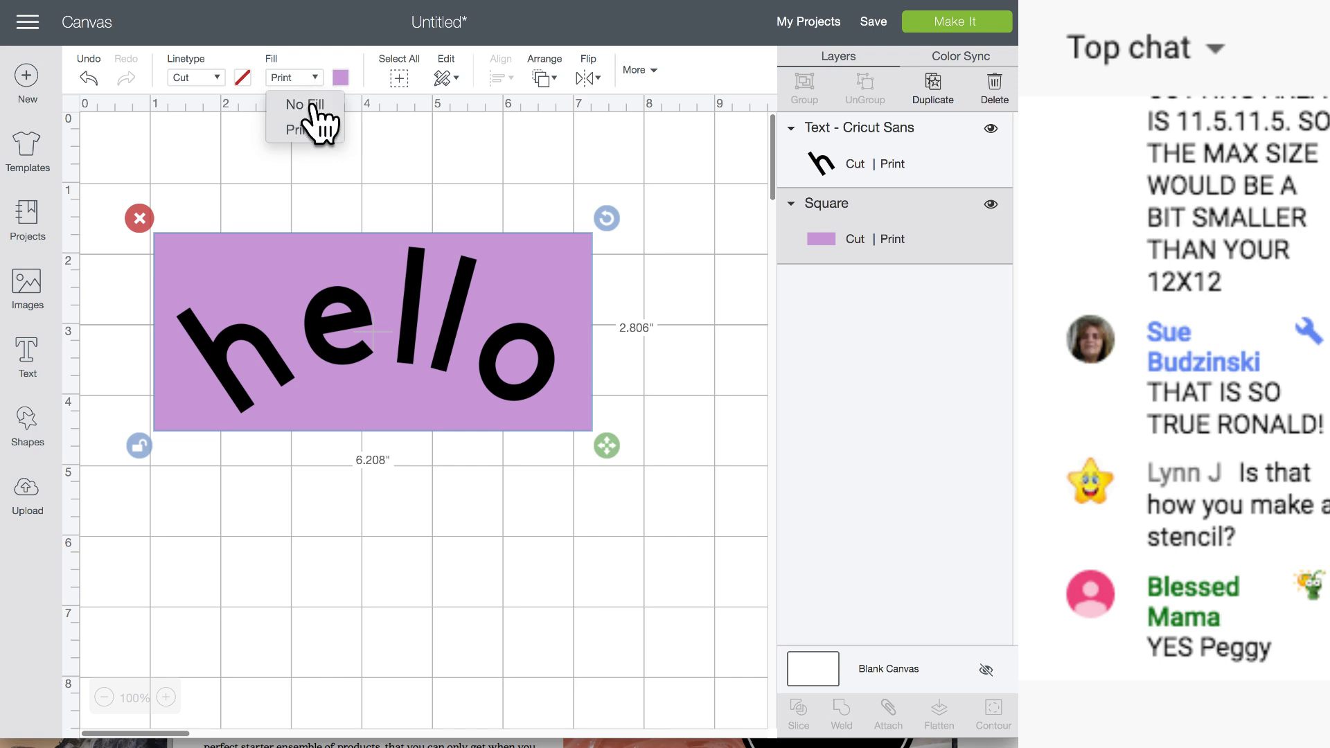
pyautogui.click(317, 115)
# - Add a circle, shrink it, and place it inside the rectangle just below the "e" of "hello"
pyautogui.click(29, 433)
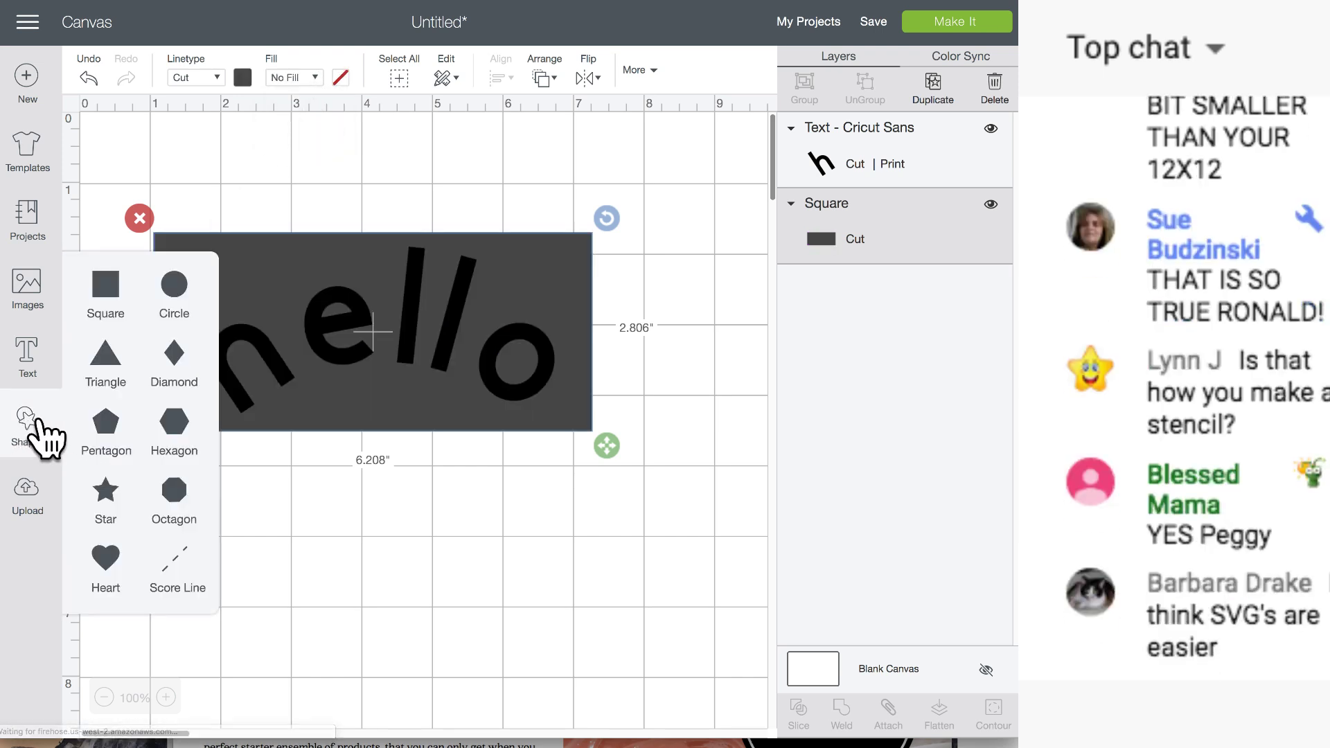
pyautogui.click(182, 287)
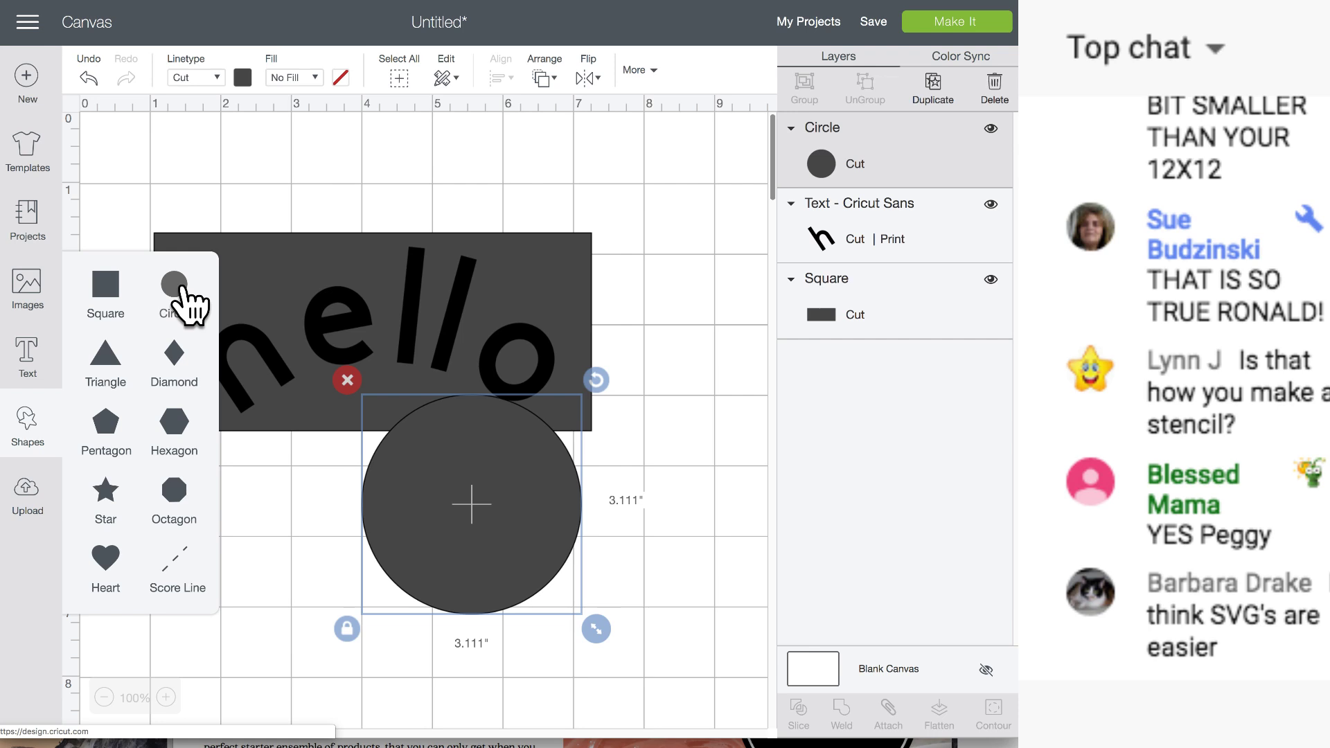
pyautogui.moveTo(596, 629); pyautogui.dragTo(384, 388)
pyautogui.click(389, 513)
# - Slice the small circle out of the rectangle and move the cut-out circles below it
pyautogui.moveTo(385, 478); pyautogui.dragTo(444, 429)
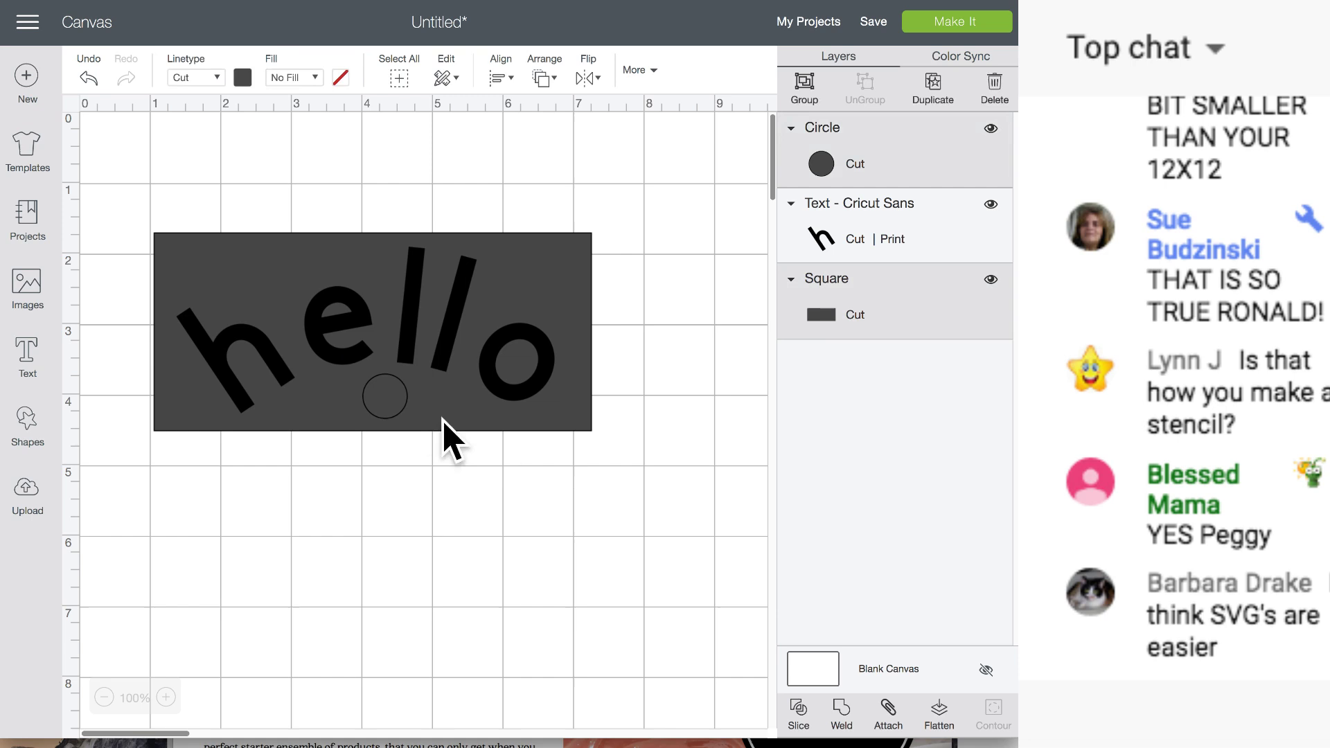
pyautogui.click(808, 721)
pyautogui.moveTo(404, 409); pyautogui.dragTo(402, 708)
# - Send the sliced rectangle to the back, behind the "hello" text
pyautogui.click(443, 341)
pyautogui.click(544, 78)
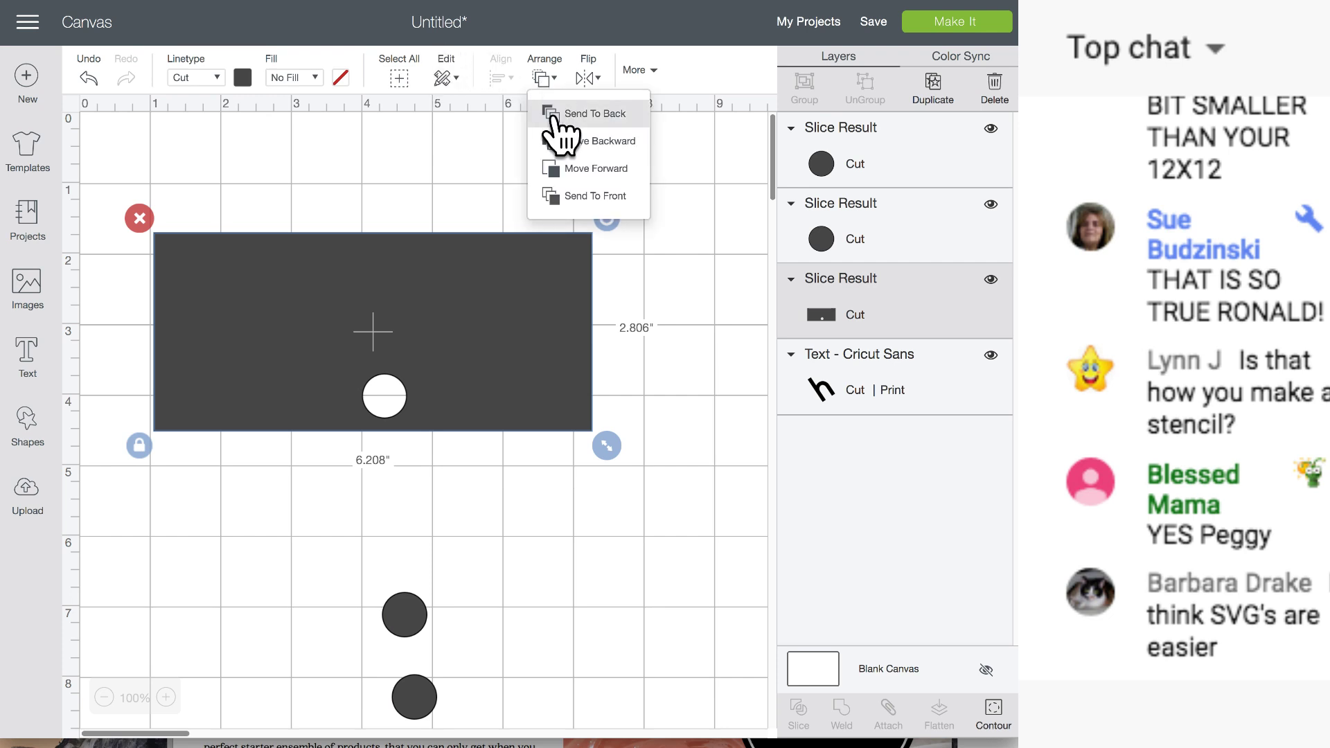
pyautogui.click(555, 114)
# - Set the sliced rectangle's fill to Print and give it the pink and purple brick pattern
pyautogui.click(315, 80)
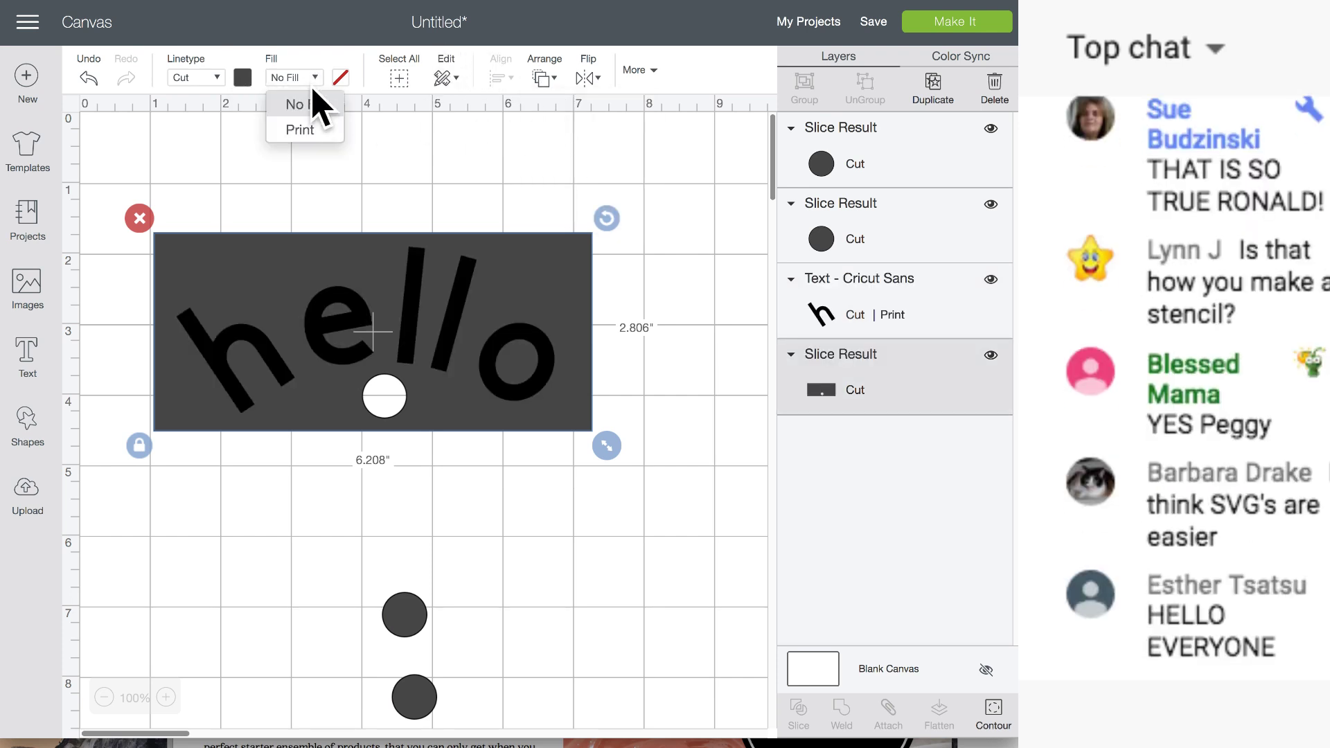
pyautogui.click(313, 130)
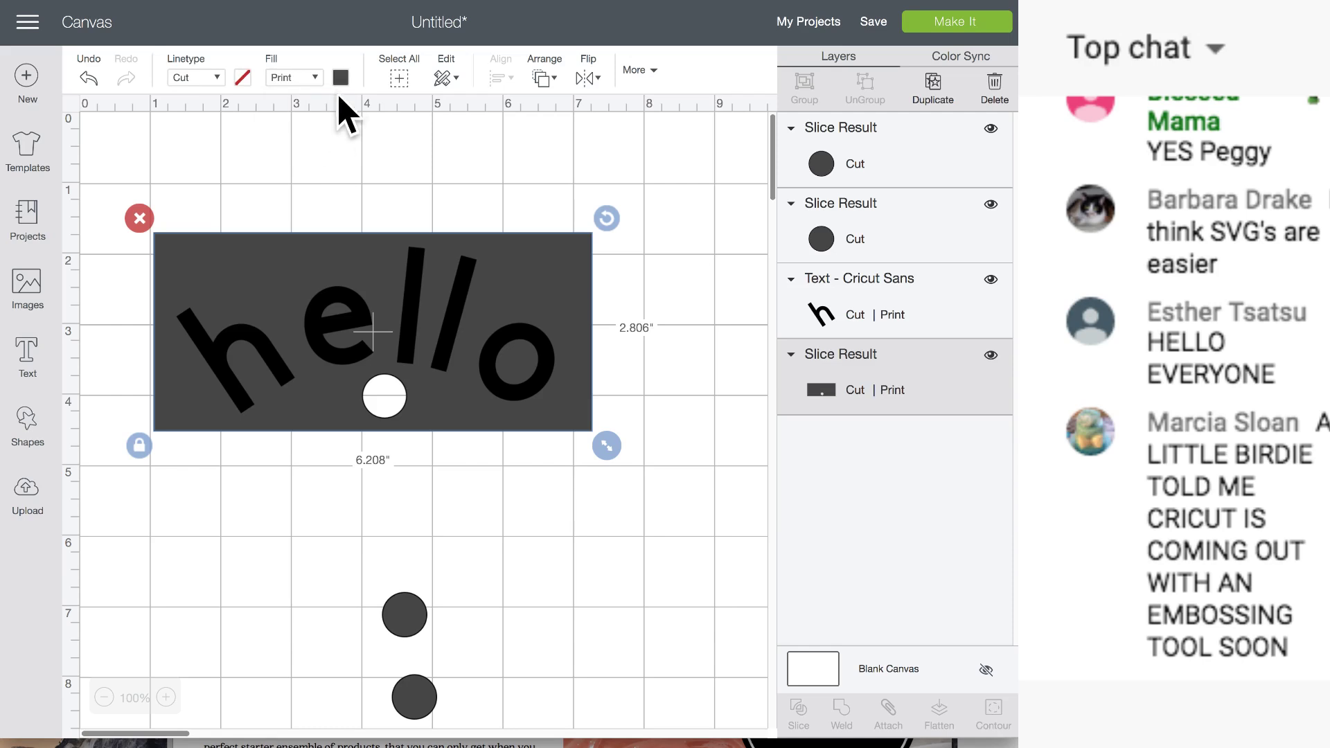
pyautogui.click(340, 78)
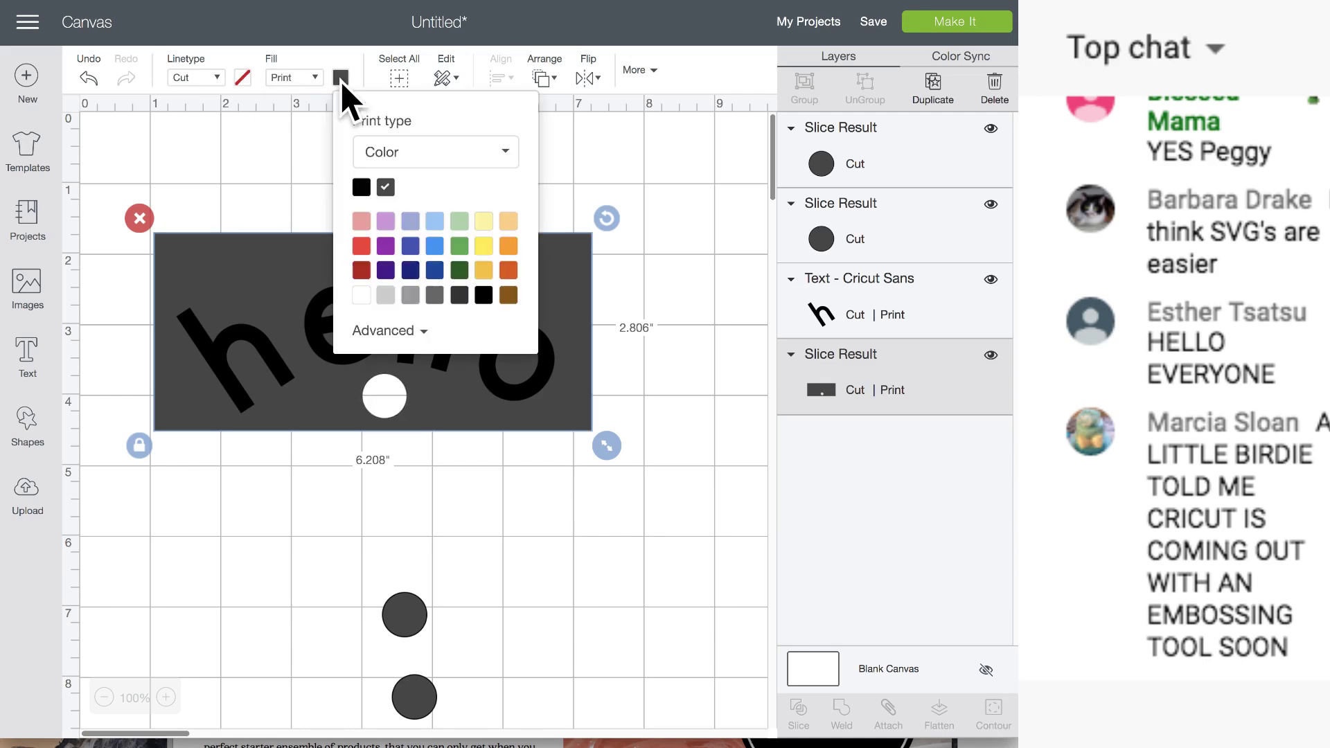
pyautogui.click(401, 154)
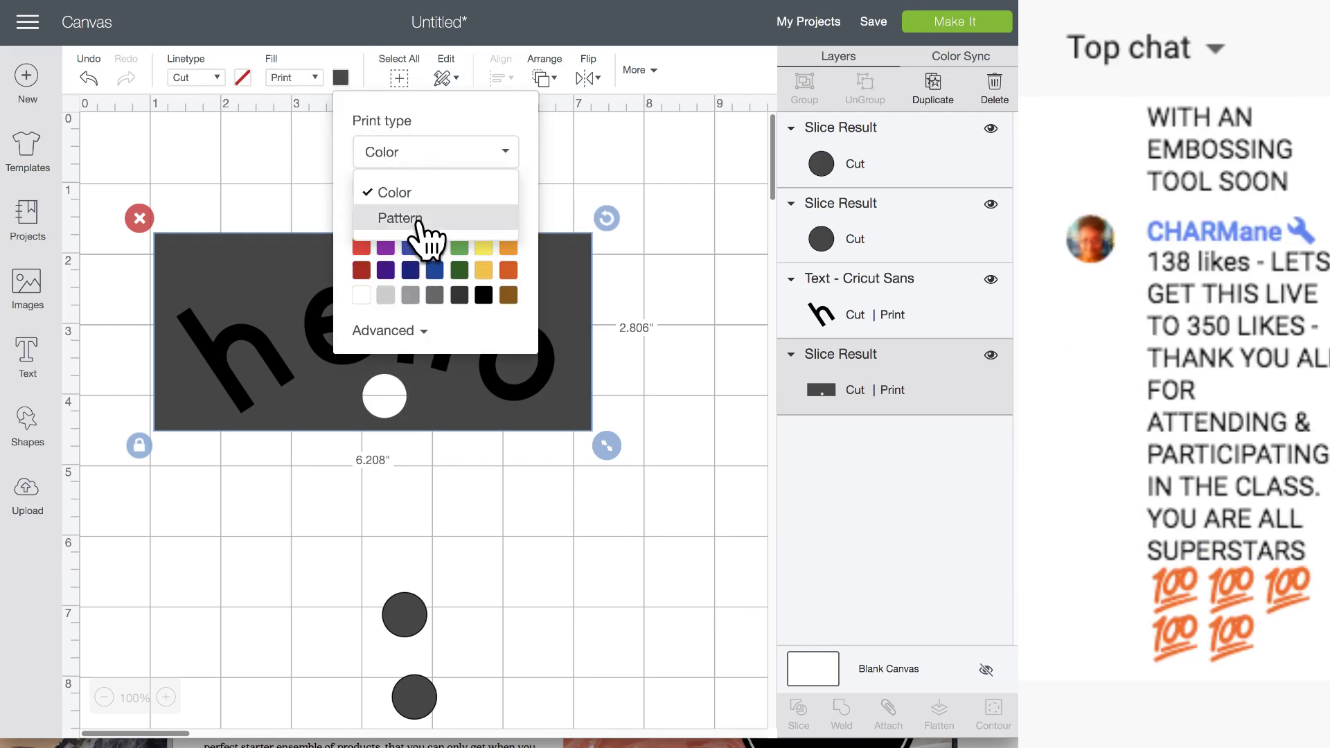
pyautogui.click(401, 219)
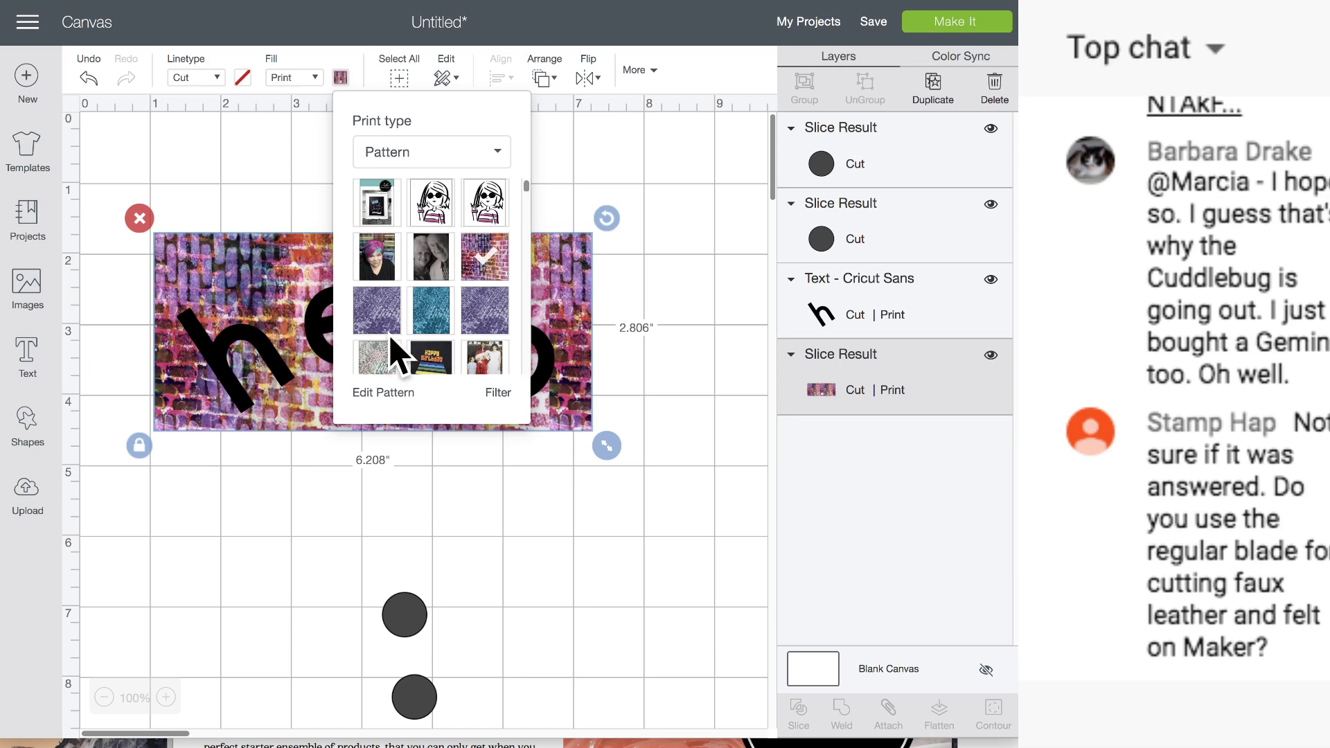
pyautogui.click(274, 277)
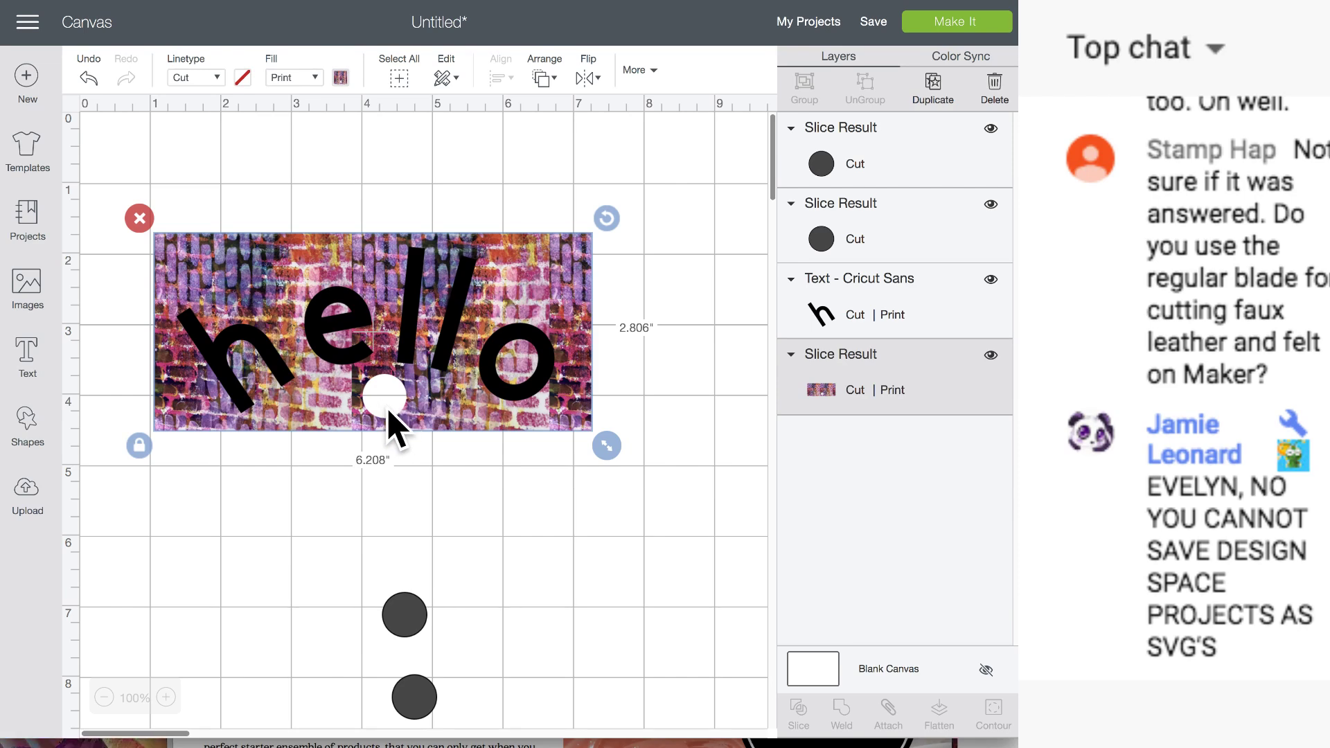
pyautogui.click(247, 186)
# - Delete the two leftover circle pieces below the patterned rectangle
pyautogui.moveTo(170, 159); pyautogui.dragTo(521, 256)
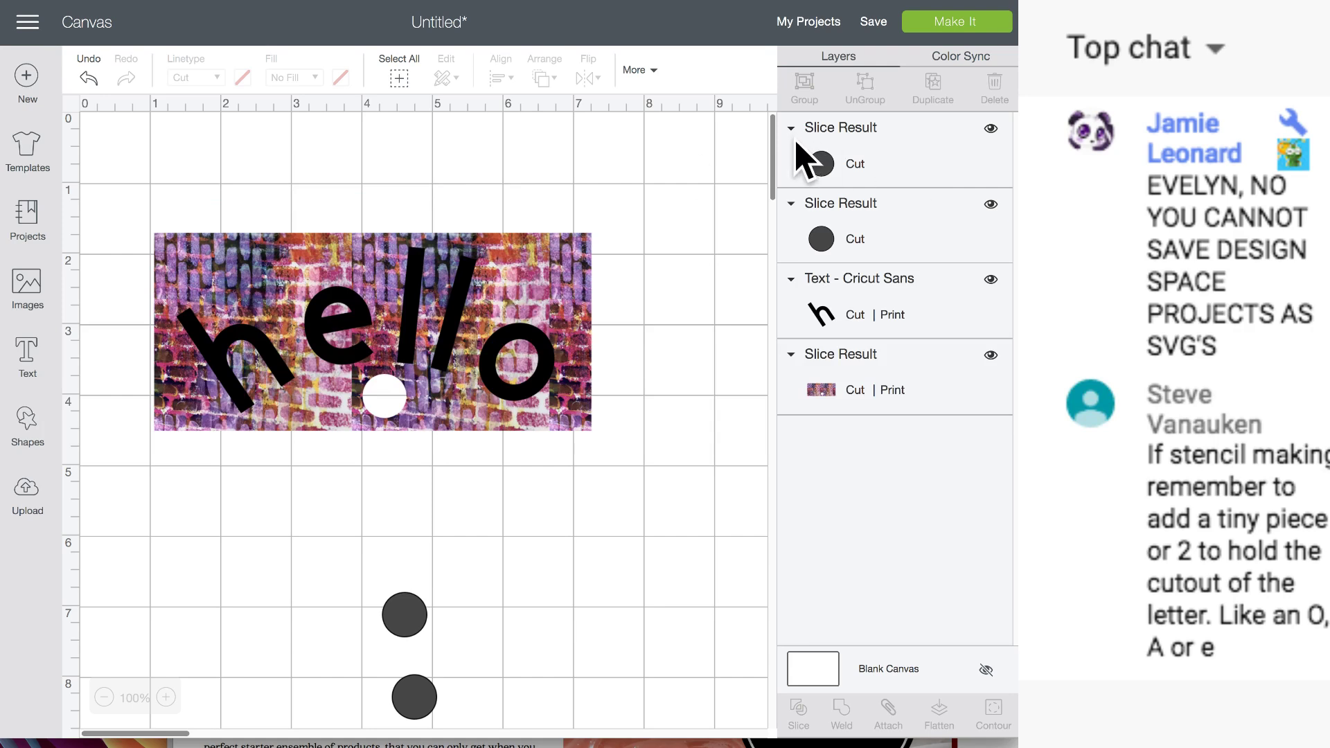
pyautogui.moveTo(353, 554); pyautogui.dragTo(461, 718)
pyautogui.click(367, 577)
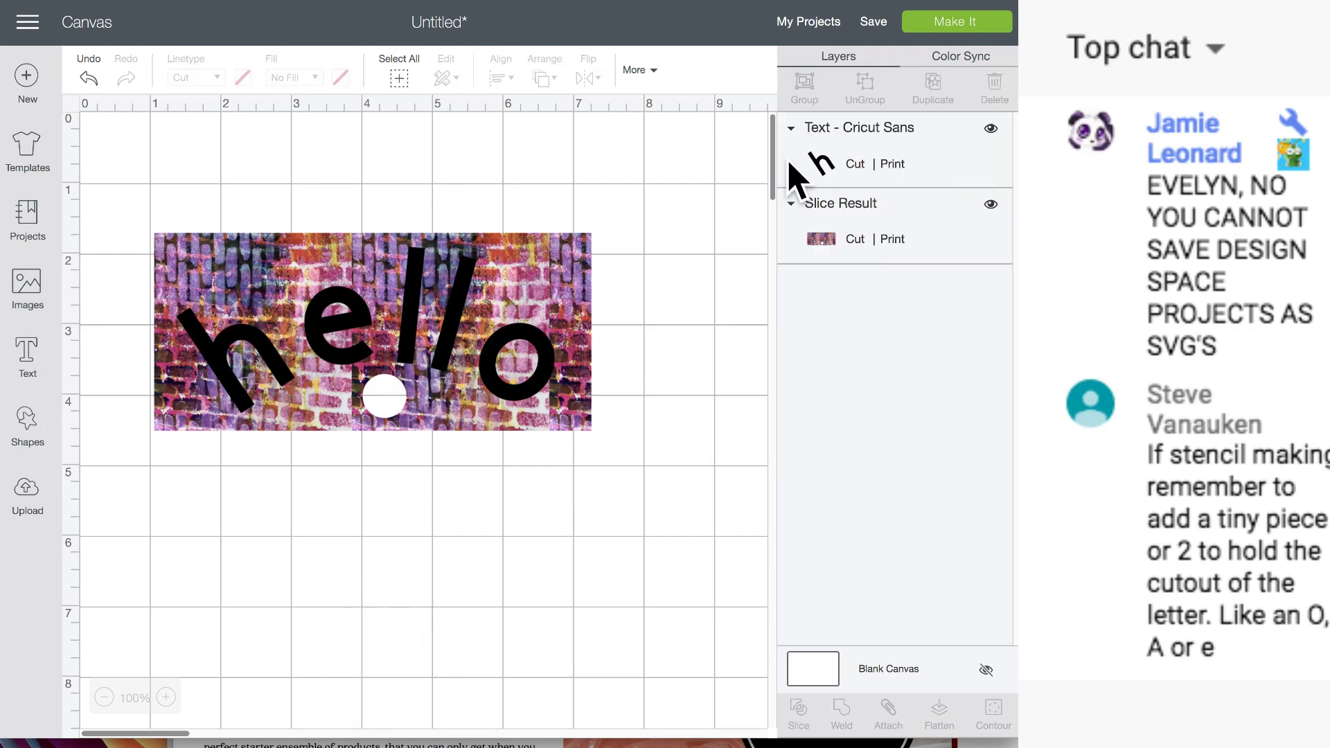
# - Preview the separate "hello" text and brick-patterned rectangle on the cutting mat, and return to the canvas
pyautogui.moveTo(251, 178); pyautogui.dragTo(602, 511)
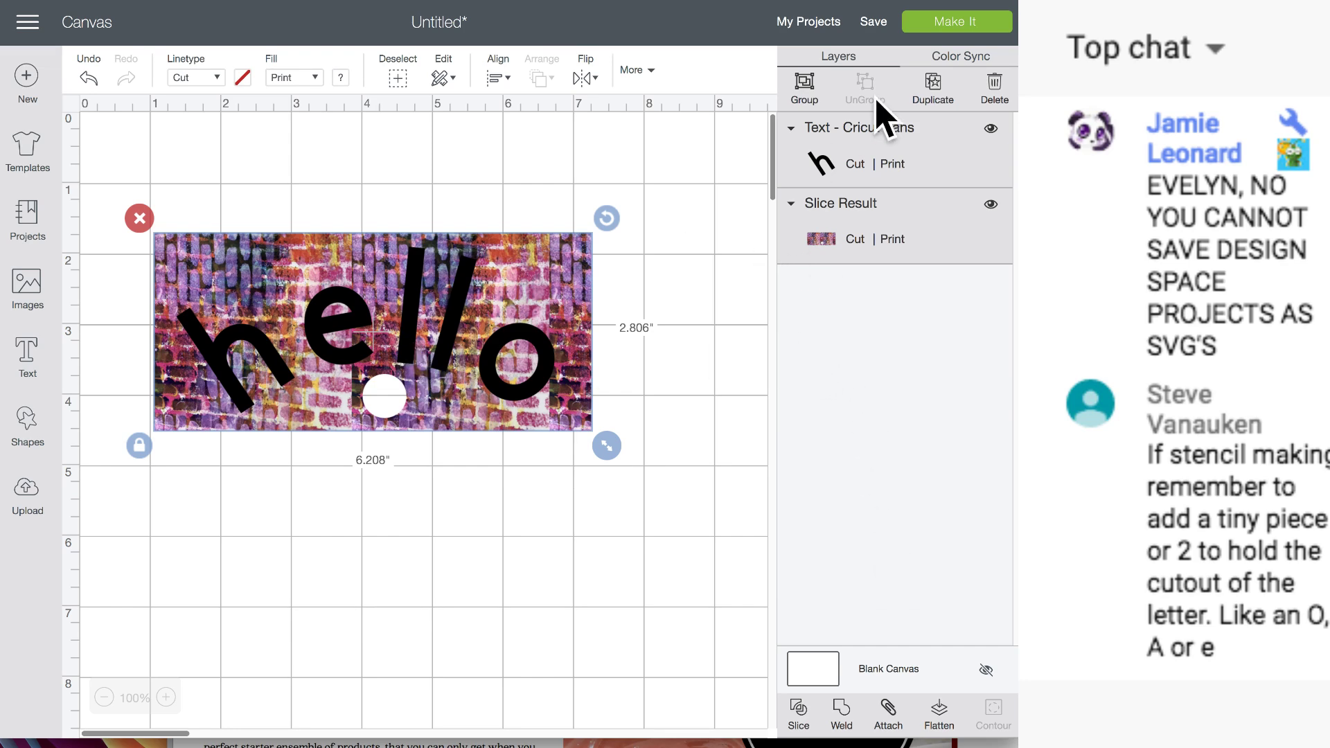
pyautogui.click(997, 42)
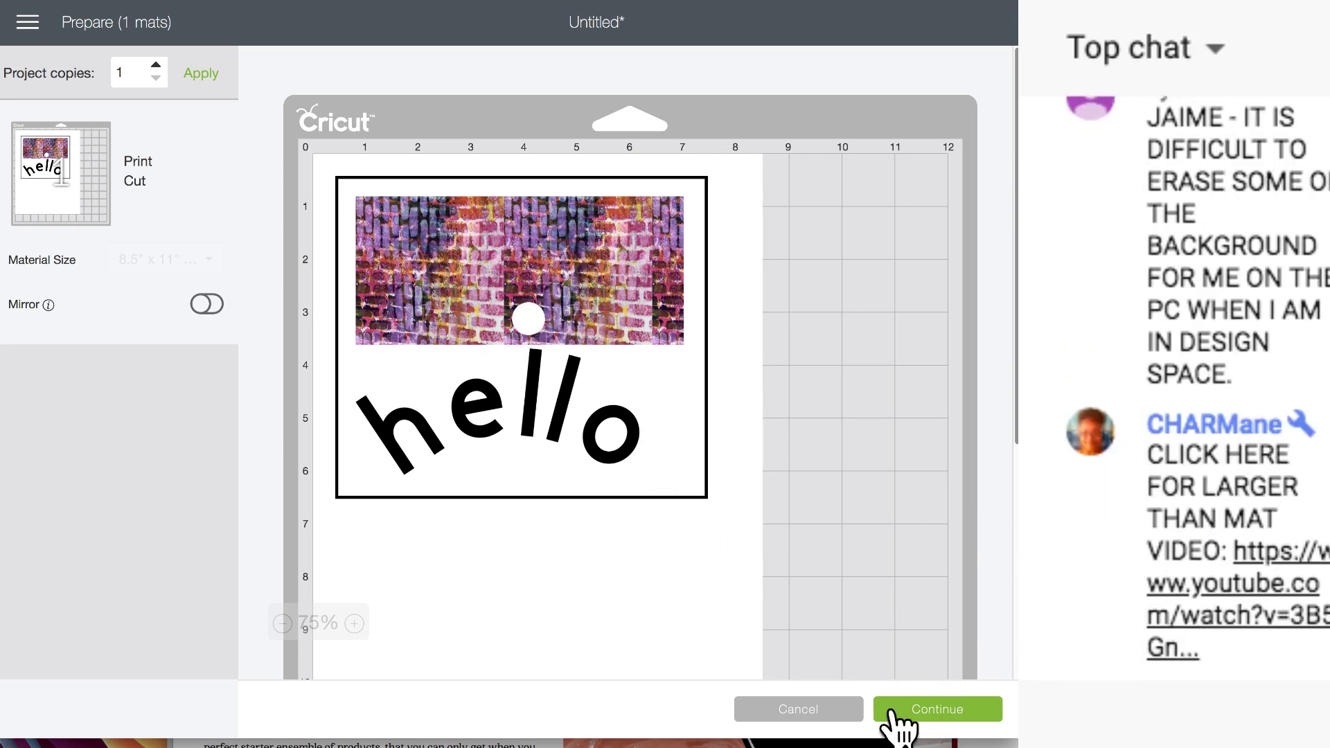
pyautogui.click(818, 720)
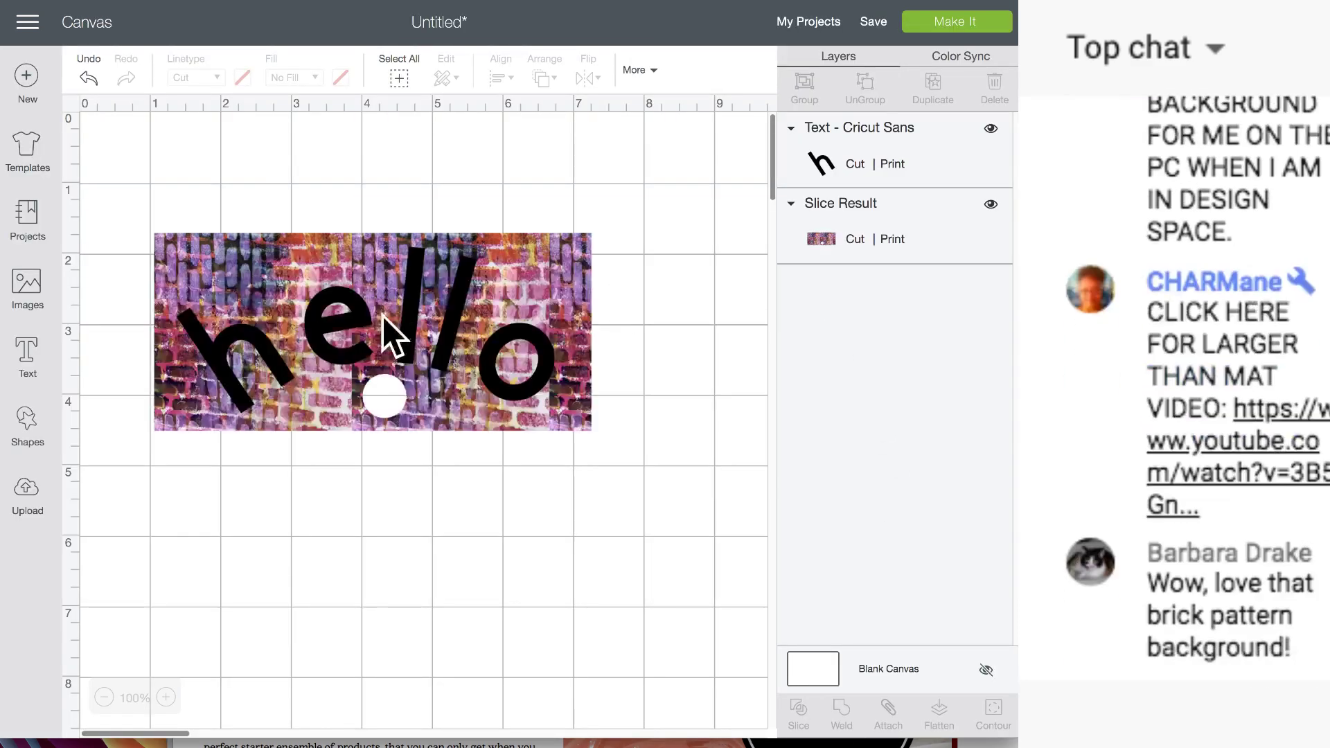
# - Flatten the "hello" text and the brick-patterned rectangle into one printable layer, and check it in the mat preview
pyautogui.moveTo(172, 160); pyautogui.dragTo(645, 549)
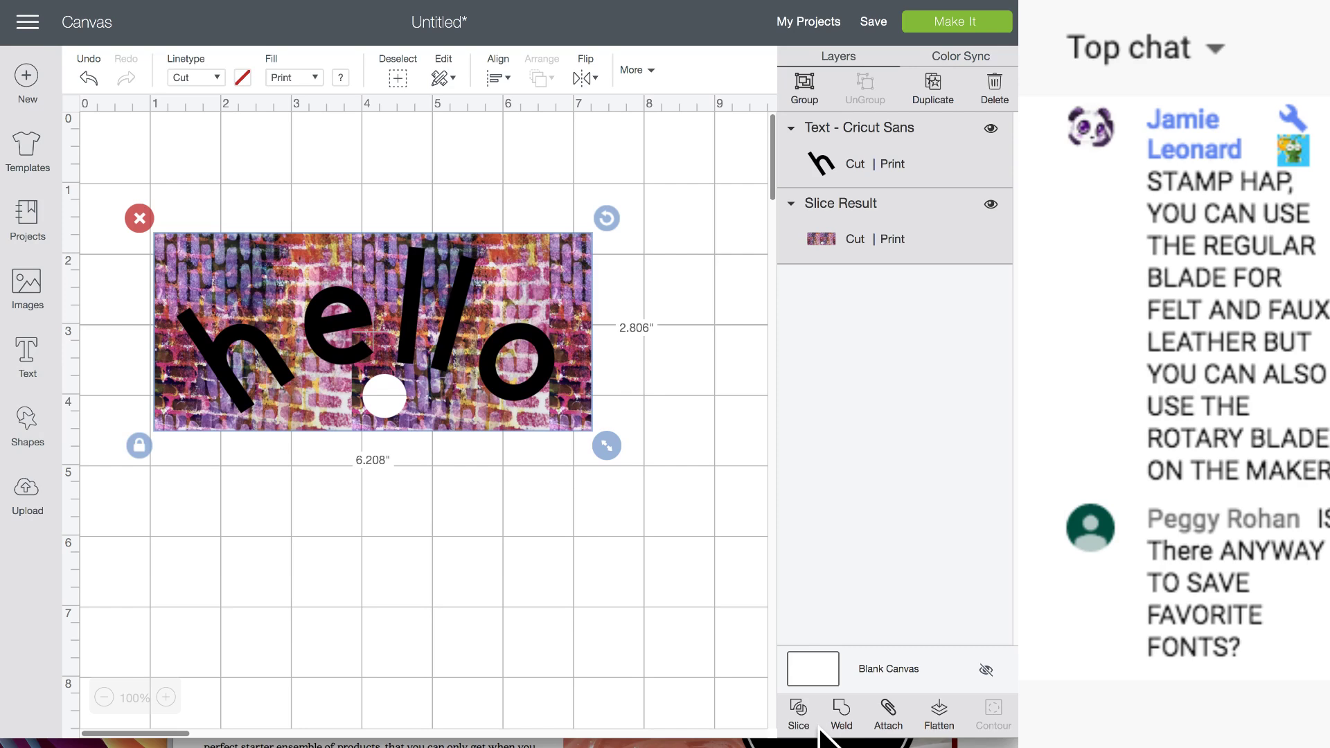
pyautogui.click(940, 712)
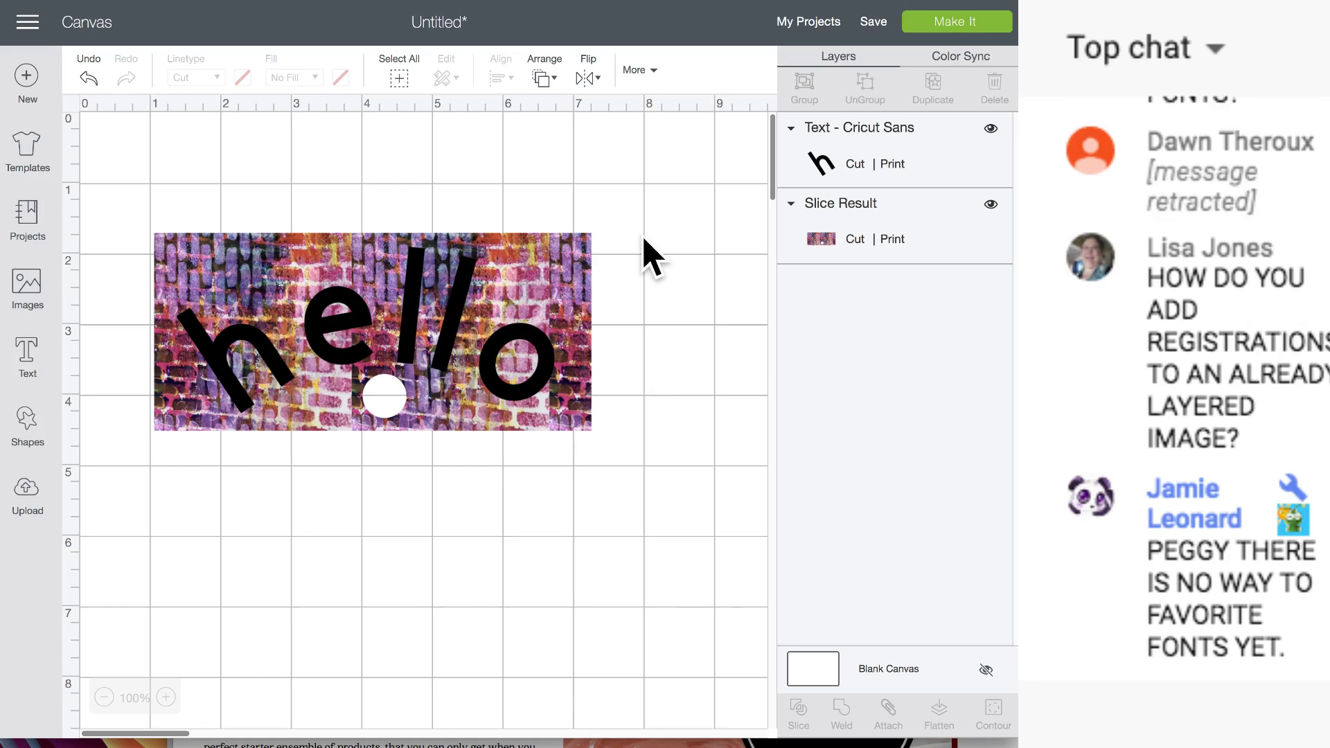
pyautogui.moveTo(377, 264)
pyautogui.mouseDown()
pyautogui.moveTo(388, 289)
pyautogui.moveTo(386, 262)
pyautogui.mouseUp()
pyautogui.click(251, 186)
pyautogui.moveTo(250, 179); pyautogui.dragTo(591, 558)
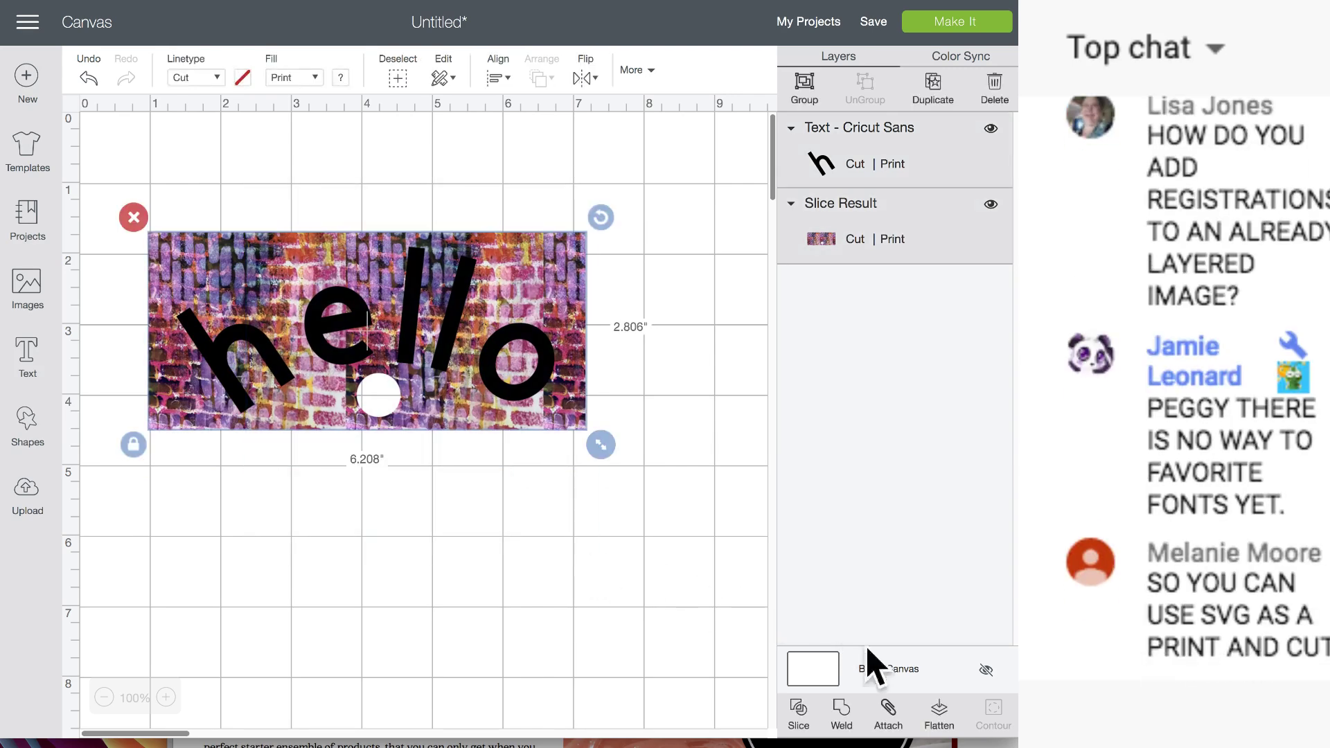
pyautogui.click(940, 714)
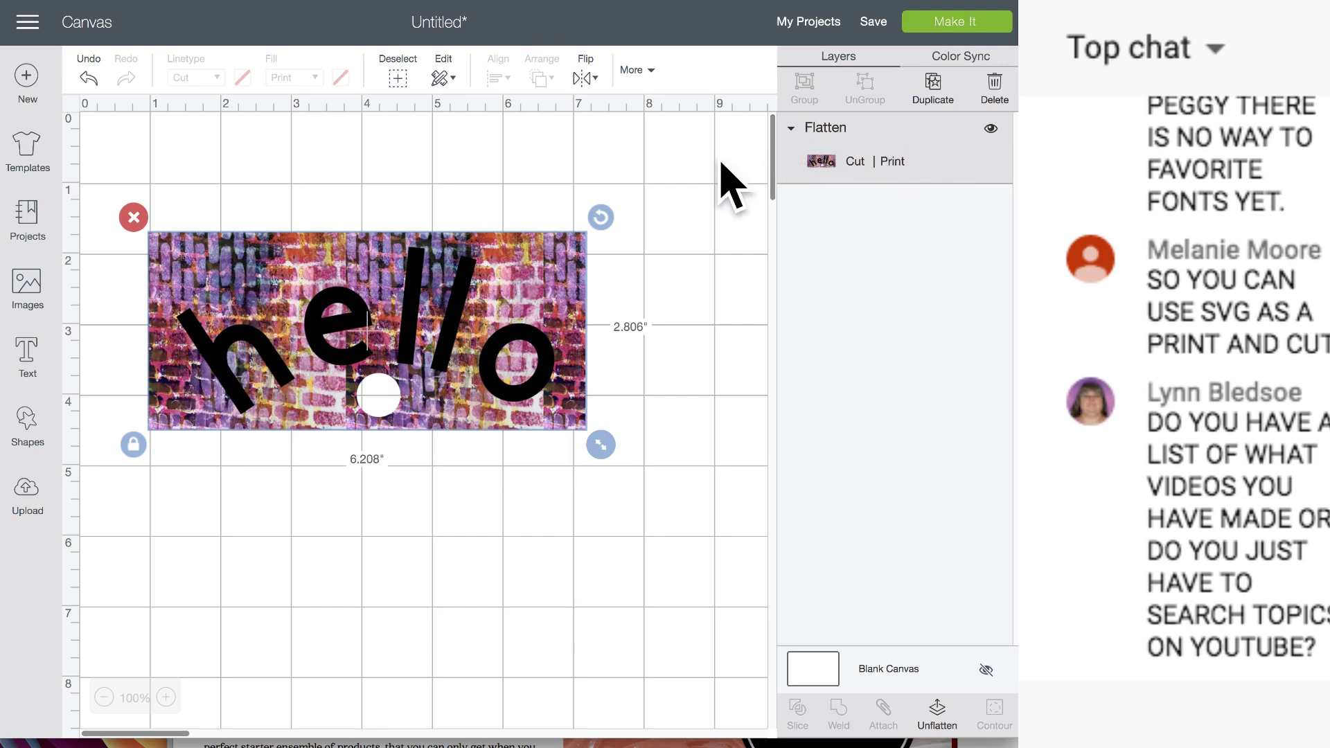
pyautogui.click(932, 31)
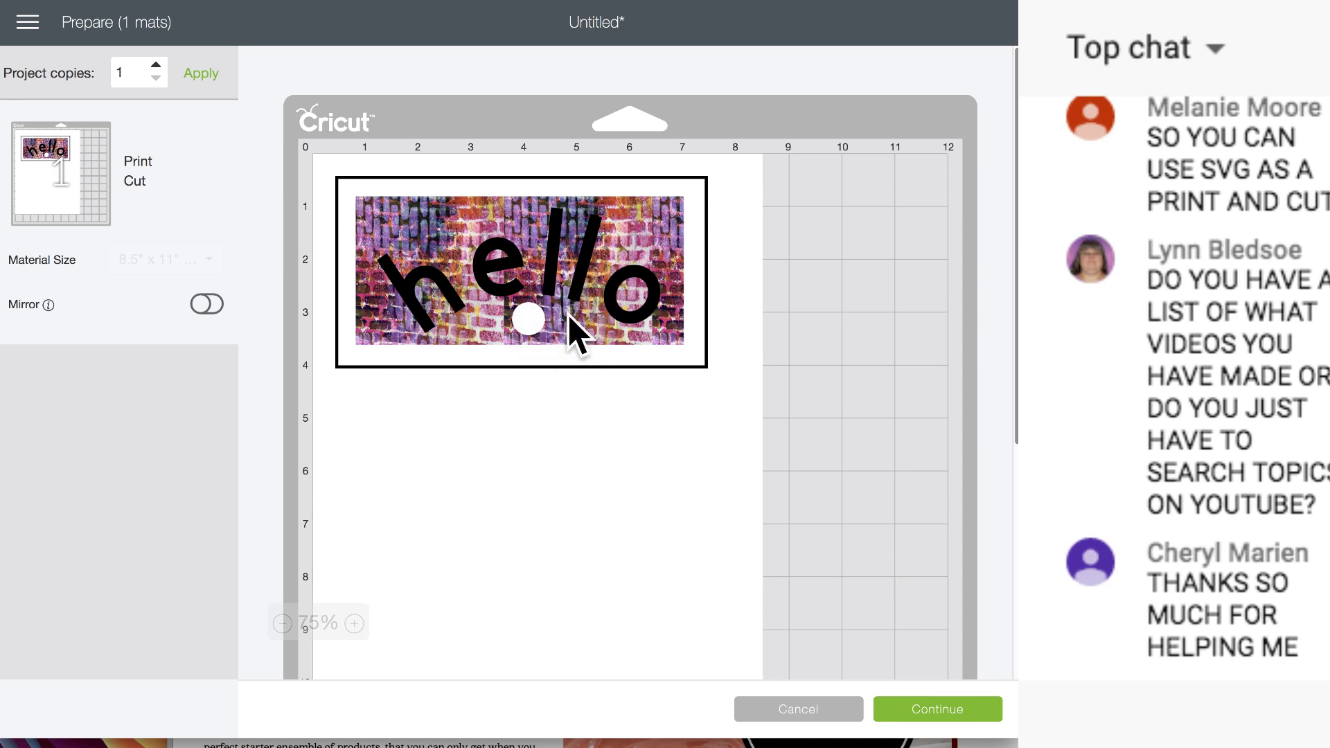
pyautogui.click(787, 720)
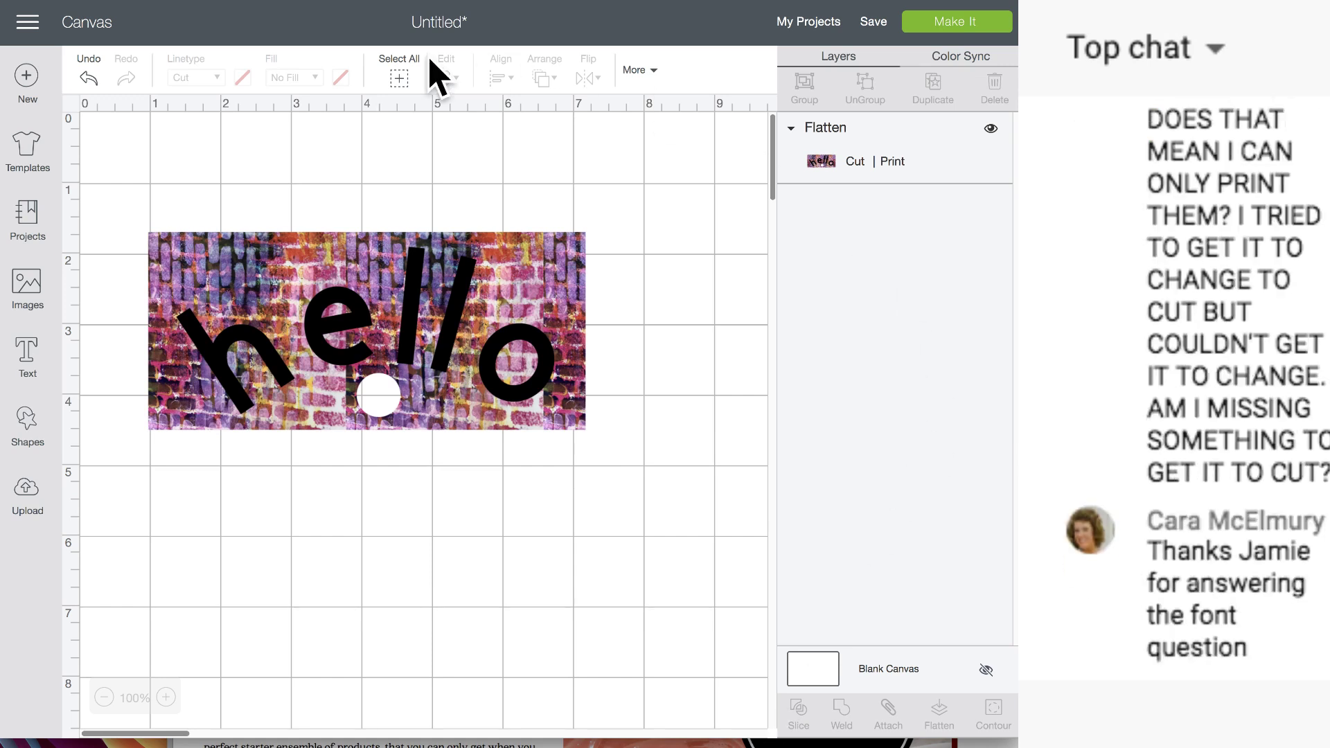
# - Switch to YouTube and show the uploaded videos of the Melody Lane channel
pyautogui.click(320, 1)
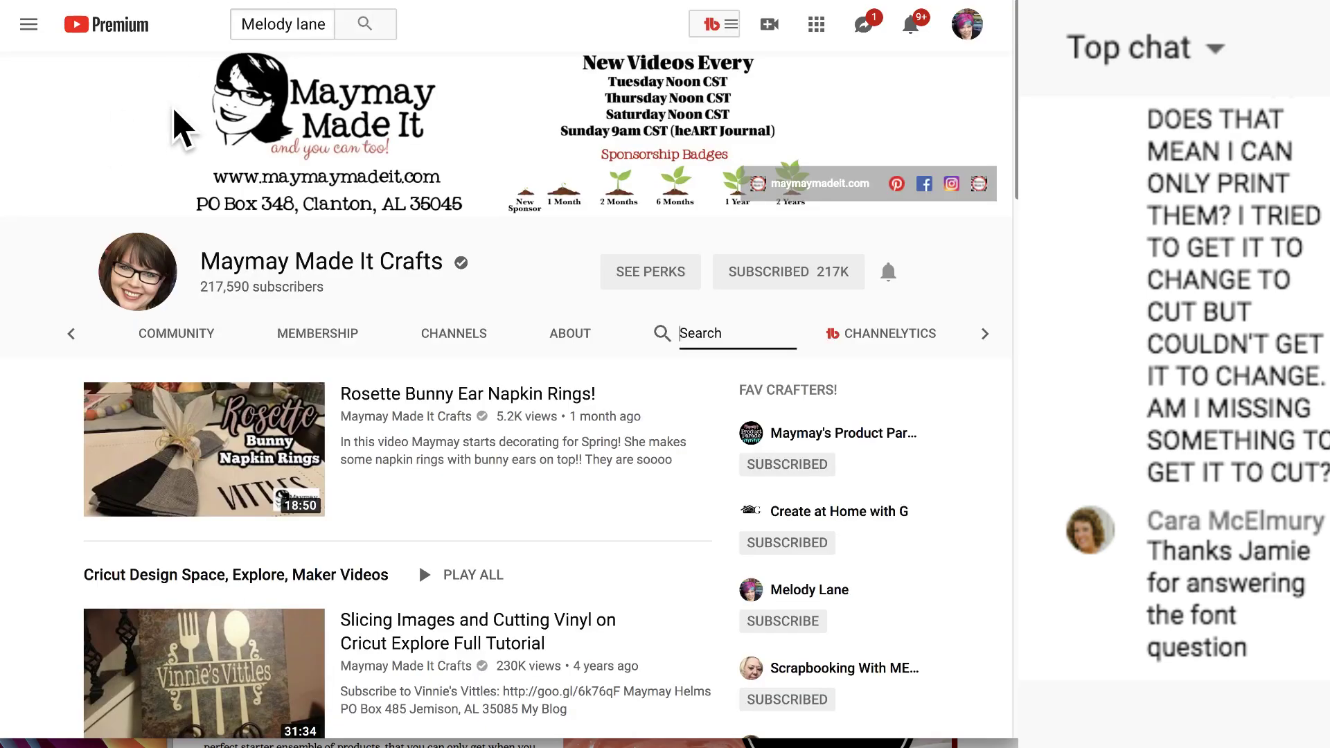
pyautogui.click(7, 3)
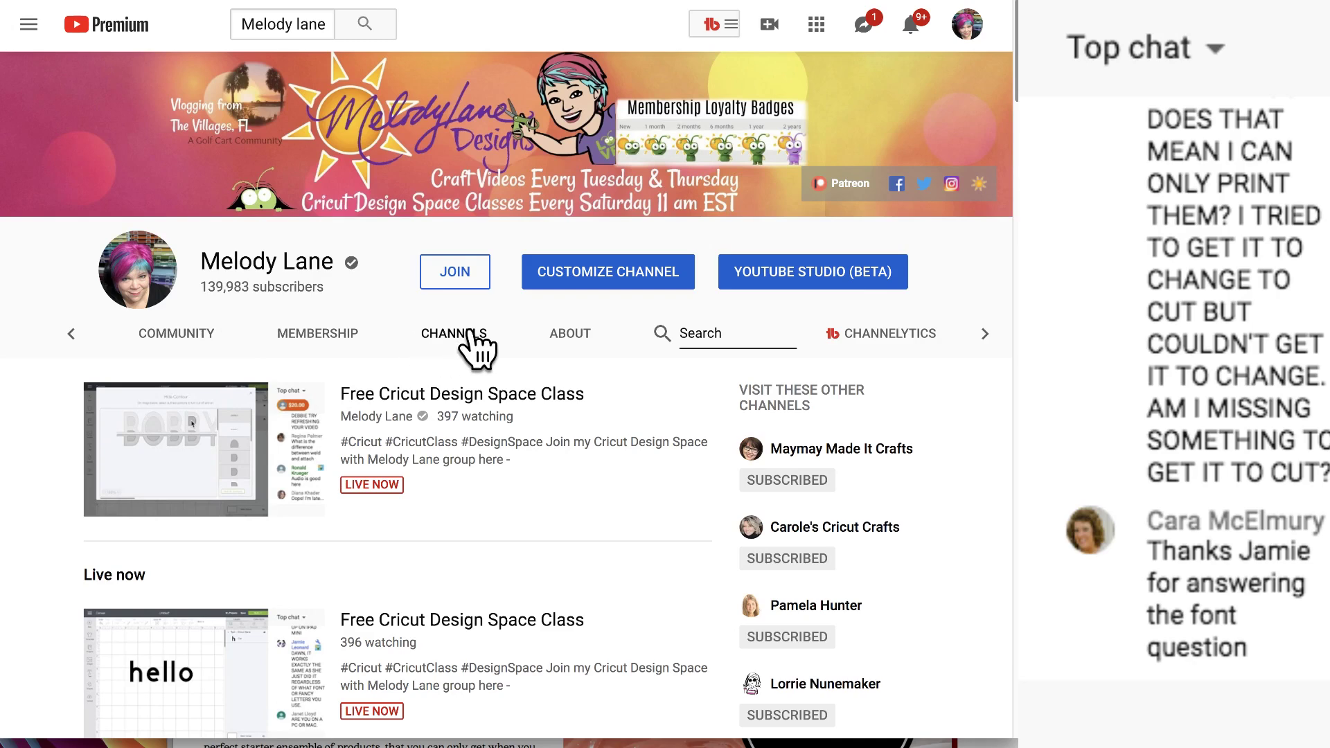
pyautogui.click(71, 334)
pyautogui.click(71, 334)
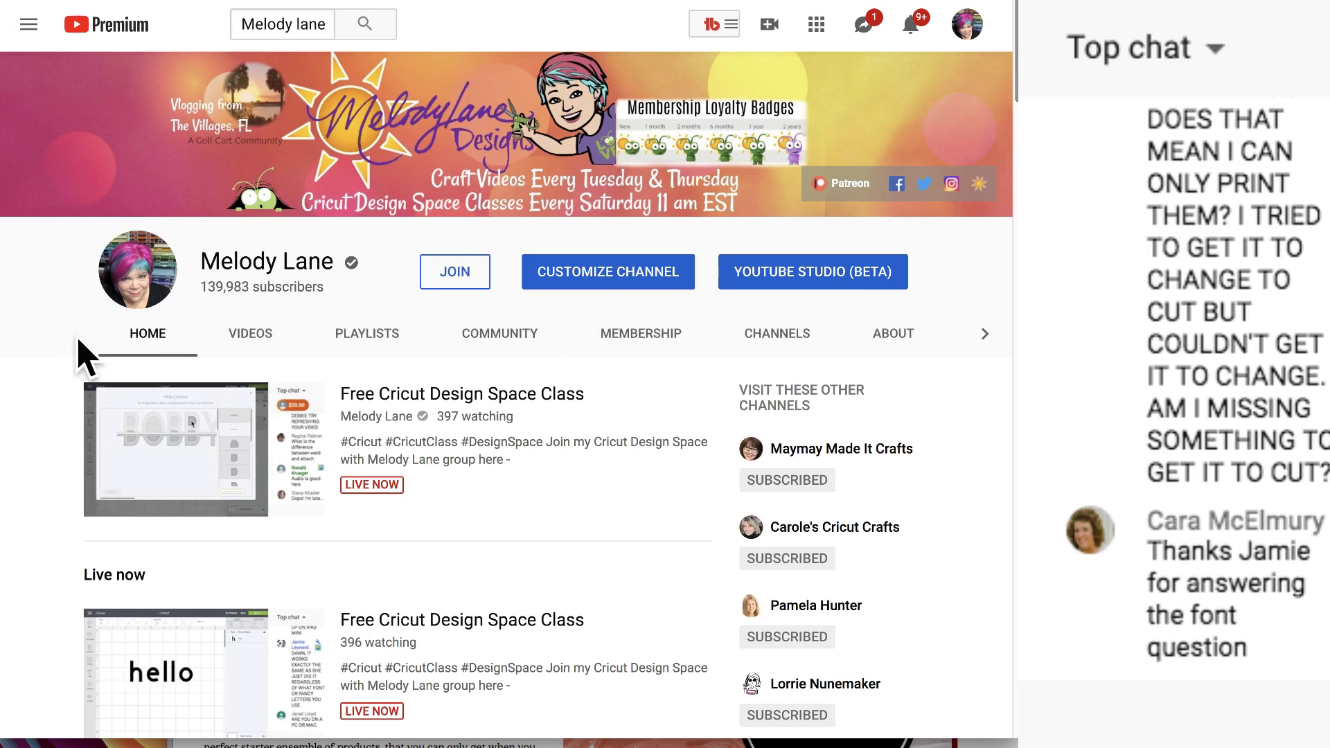
pyautogui.click(985, 334)
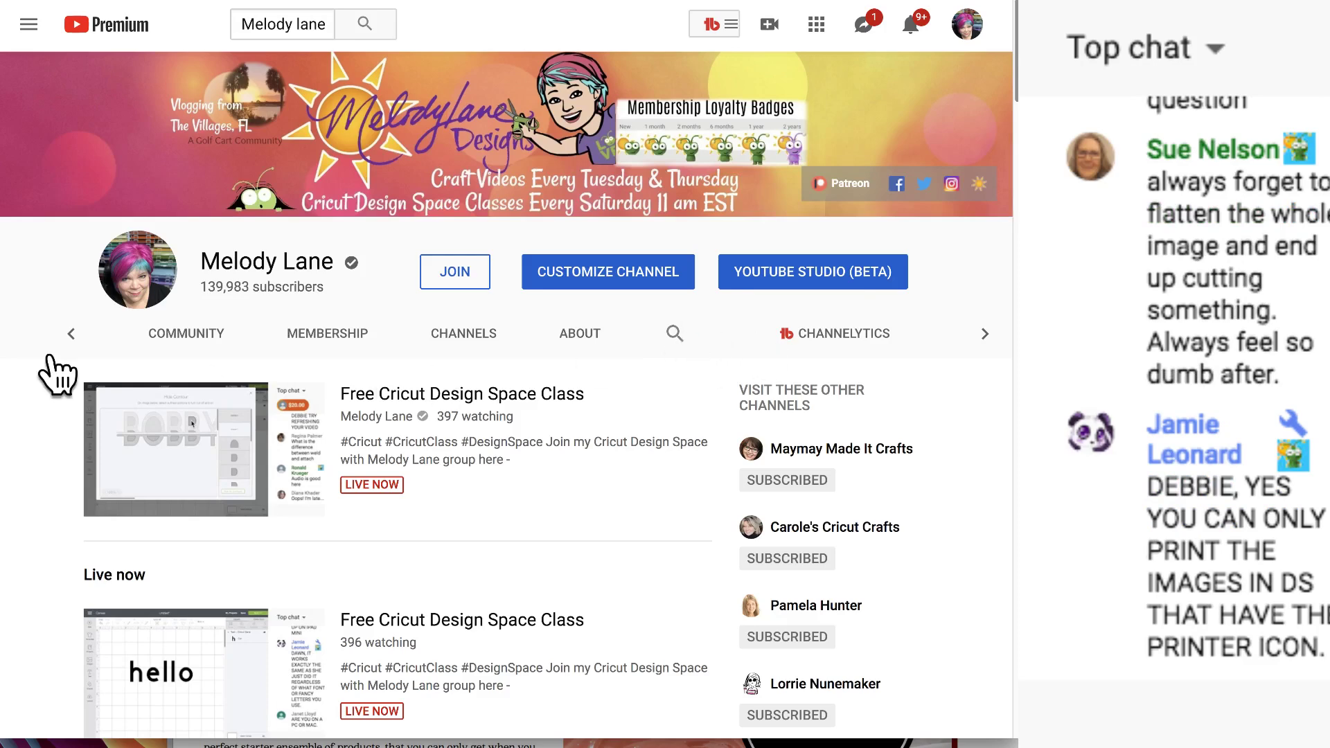
pyautogui.click(71, 334)
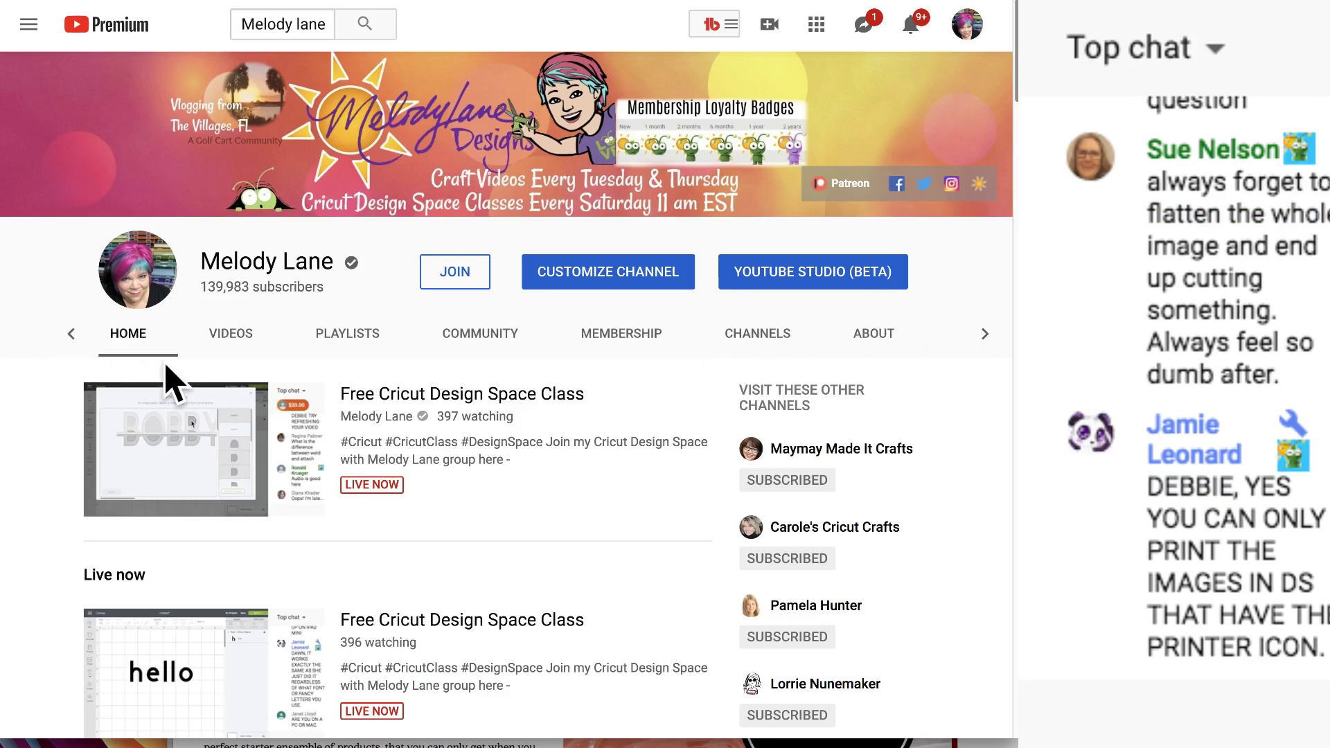
pyautogui.click(229, 335)
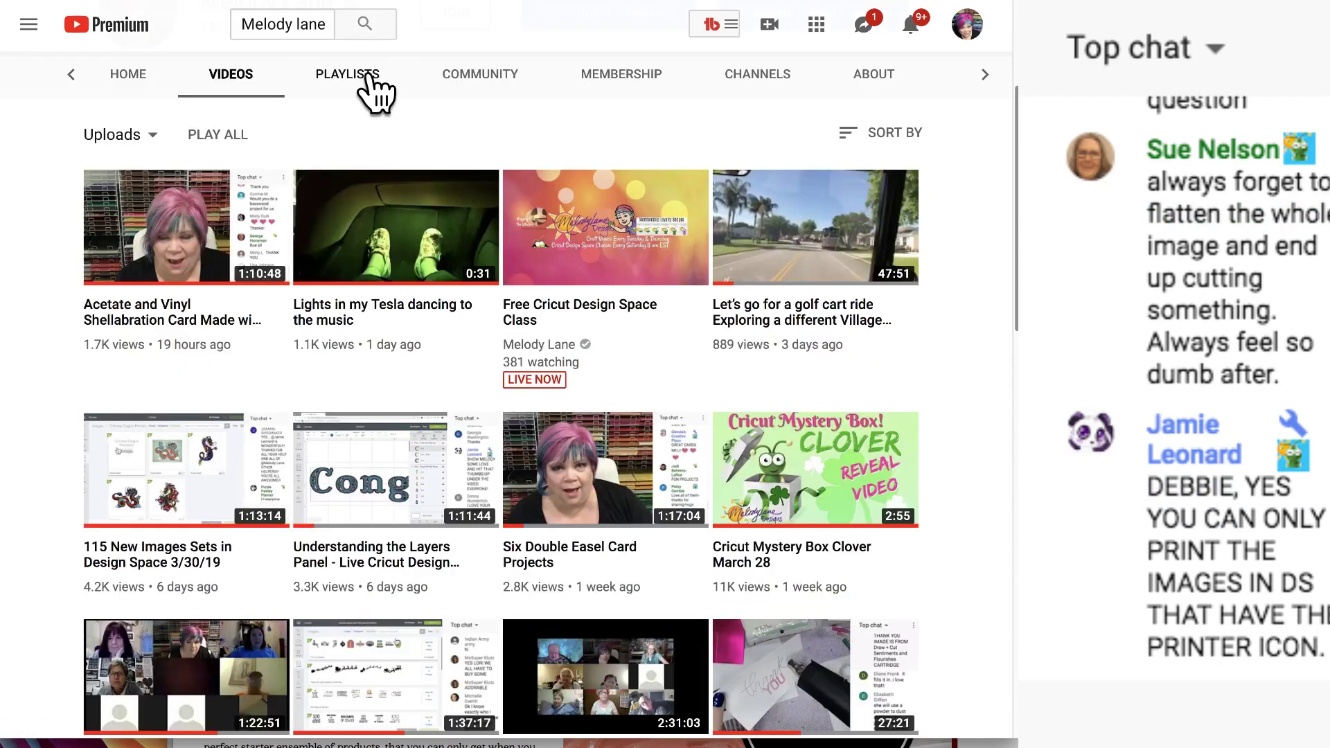
# - Show only the channel's created playlists and look through them for the Design Space classes and tutorials
pyautogui.click(367, 77)
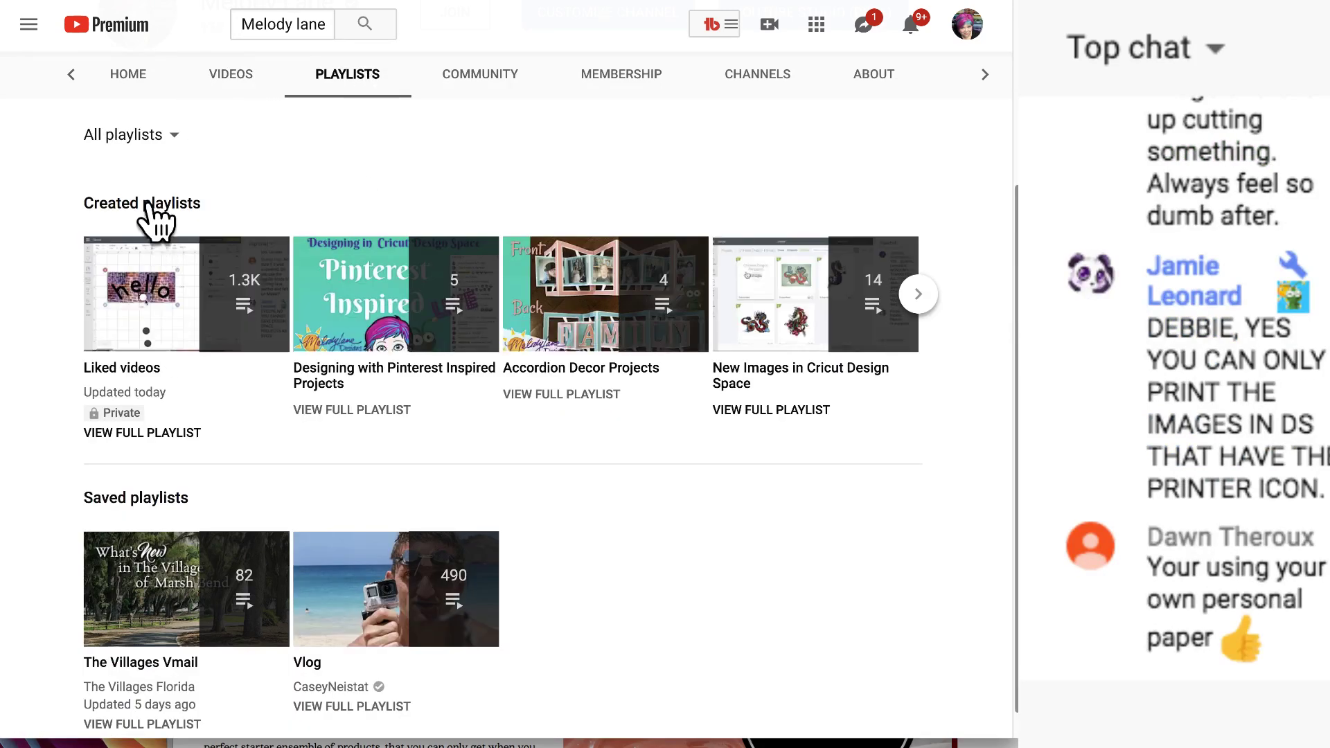
pyautogui.click(149, 137)
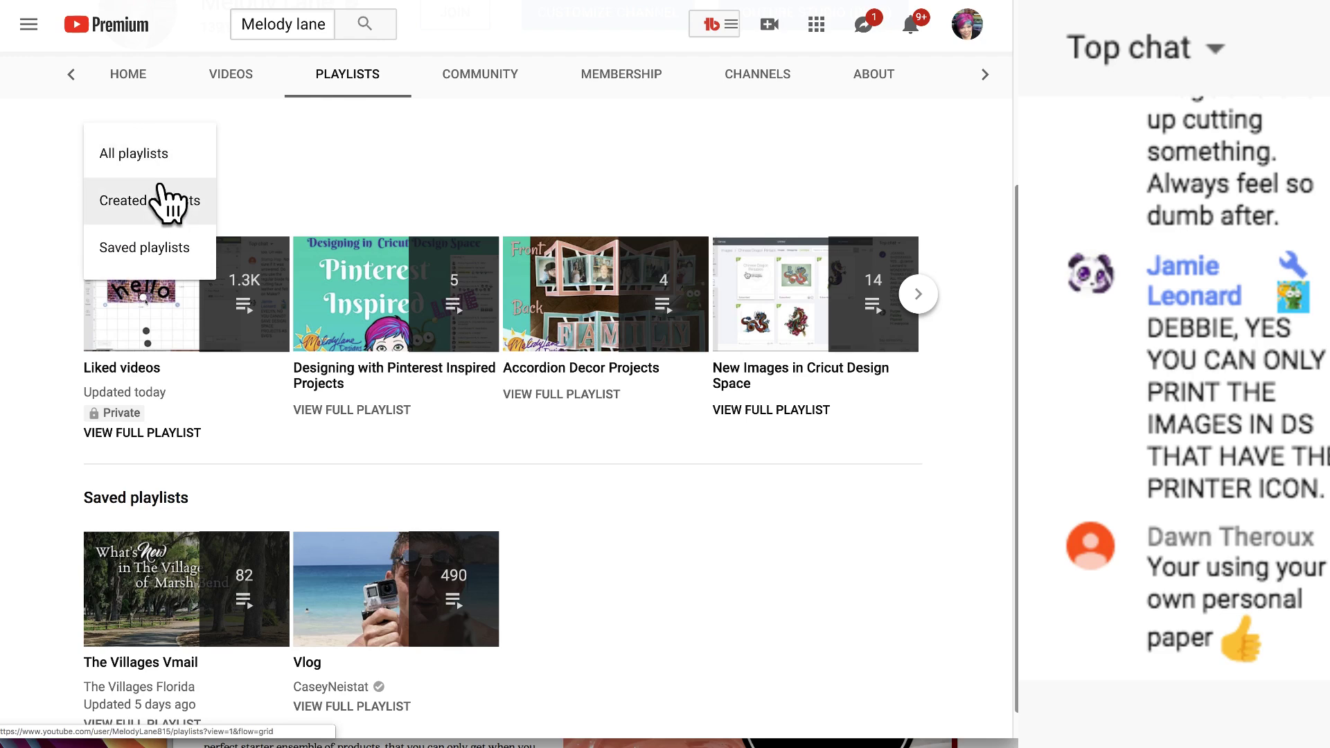
pyautogui.click(160, 201)
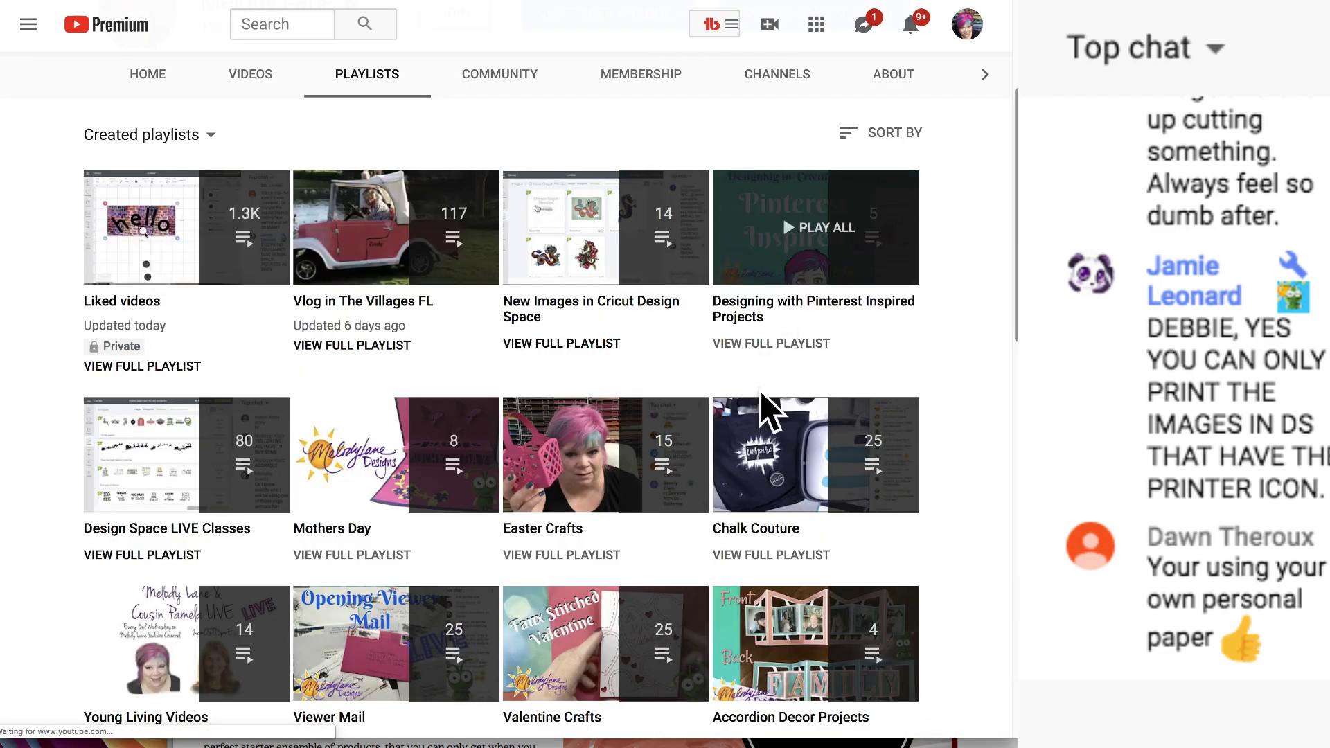
pyautogui.scroll(-1, 384, 477)
pyautogui.scroll(-7, 384, 477)
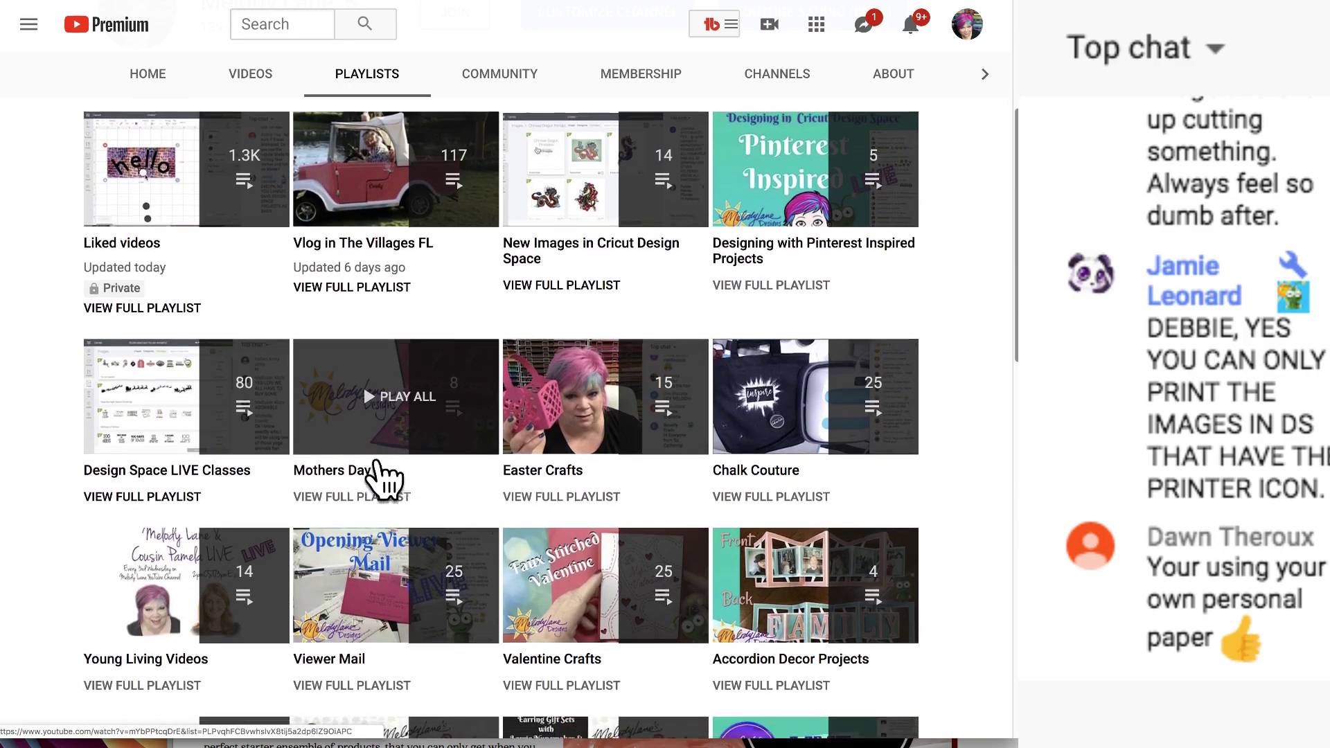
pyautogui.scroll(-2, 380, 463)
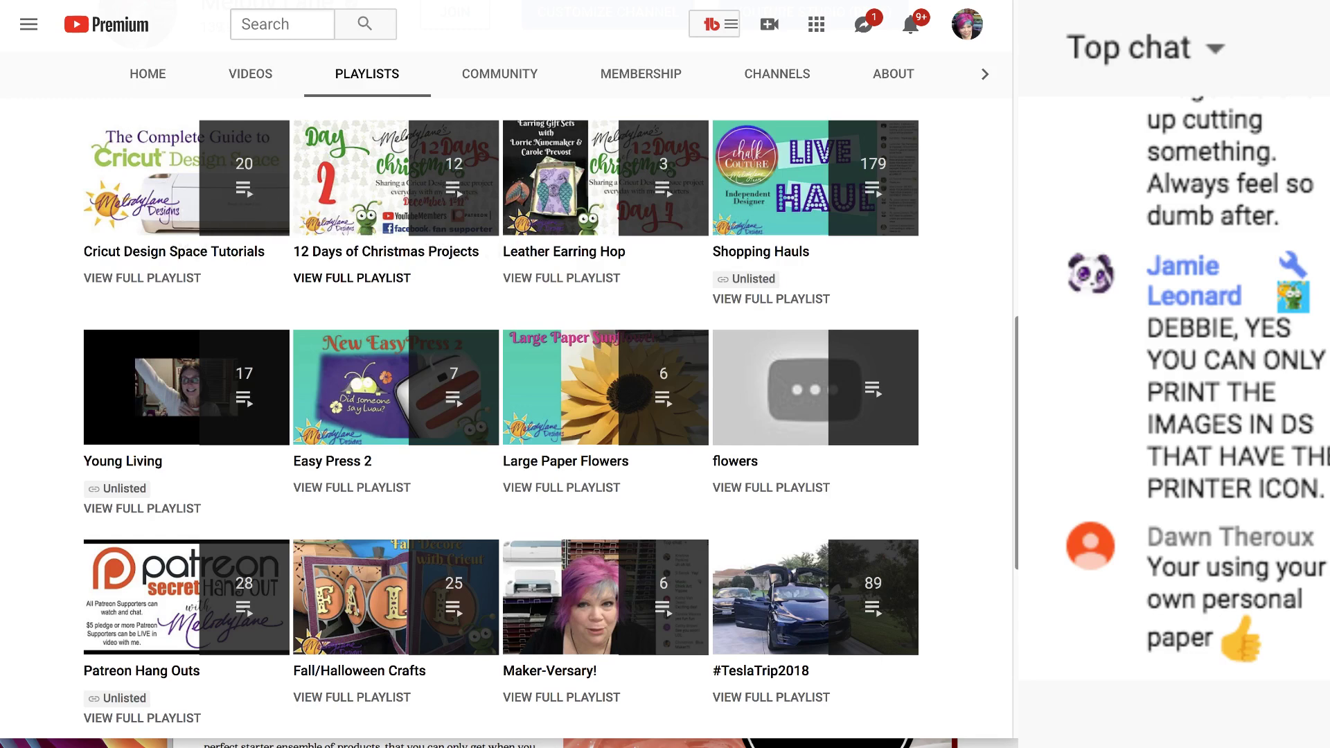
# - Switch back to Cricut Design Space and open the image library, ready to enter a search term
pyautogui.hotkey('alt', 'Tab')
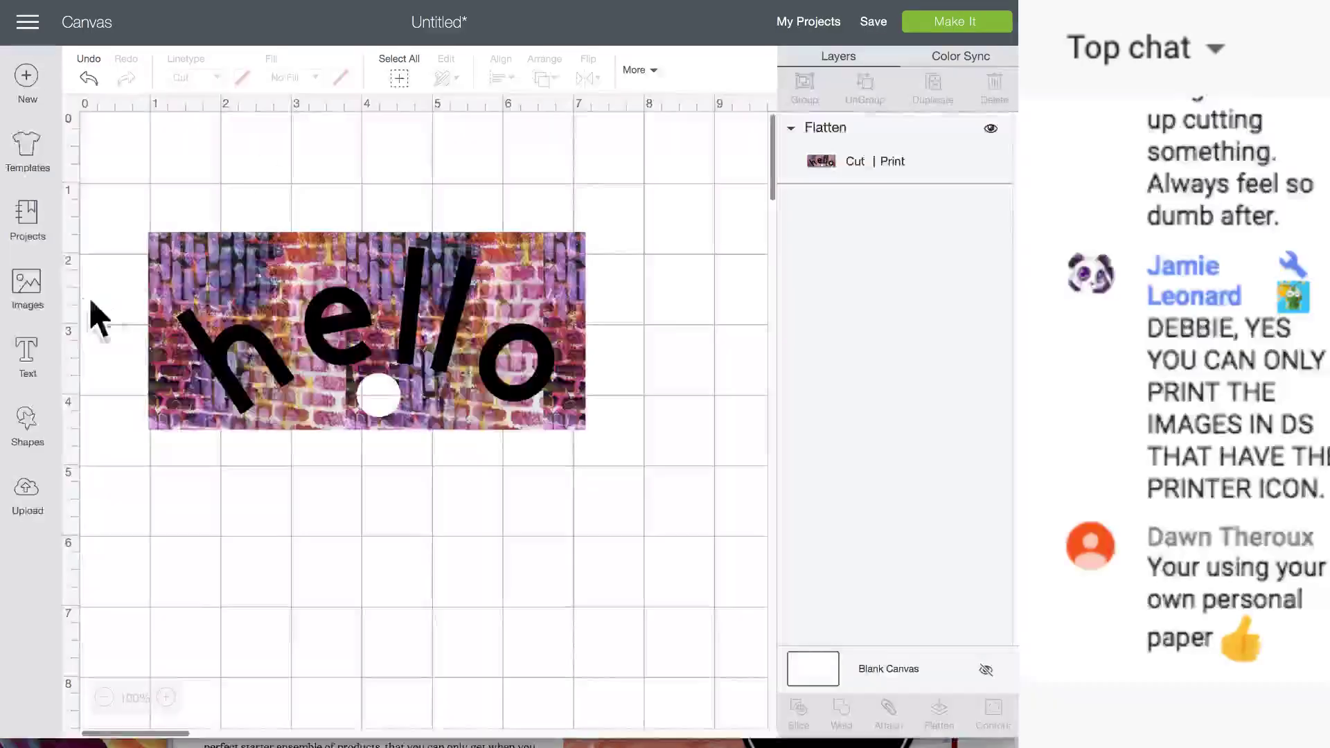
pyautogui.click(30, 291)
pyautogui.click(703, 77)
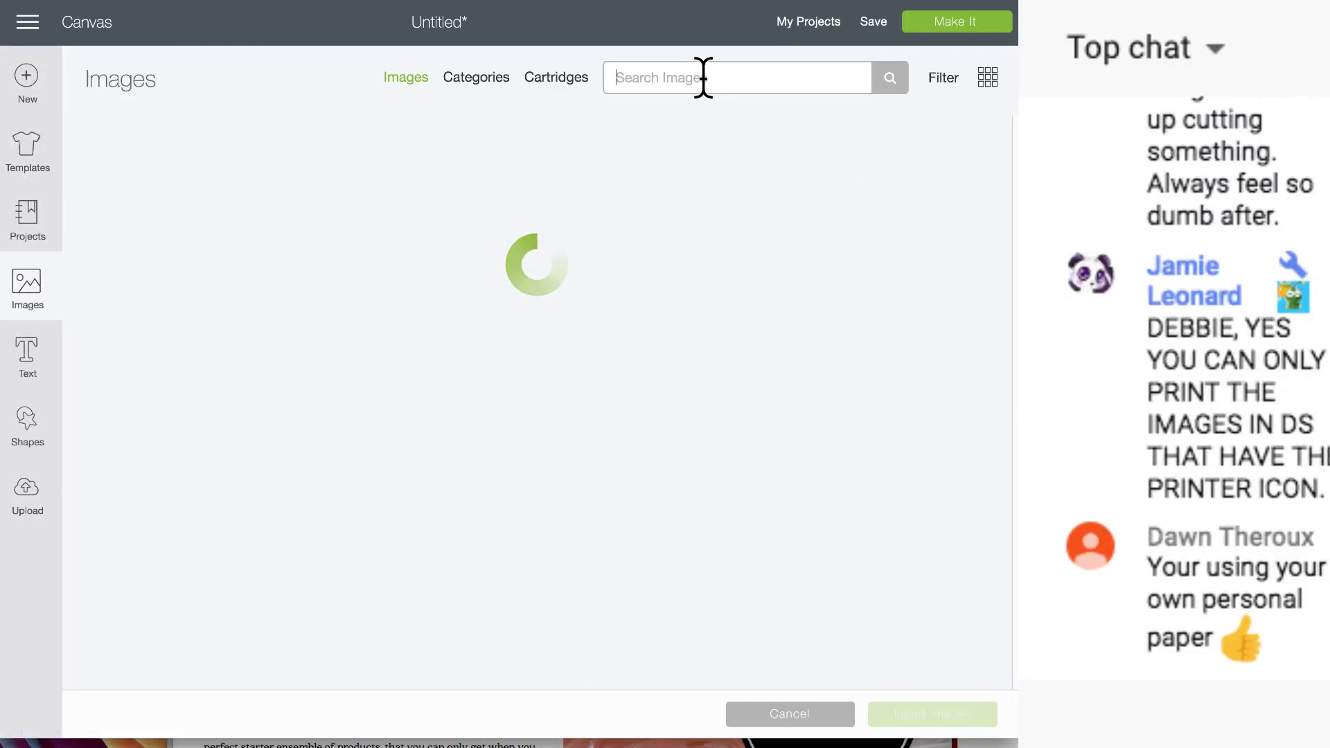
# - Search the image library for "printable" and show the details of the spoked gear image beside the penny-farthing
pyautogui.write('print')
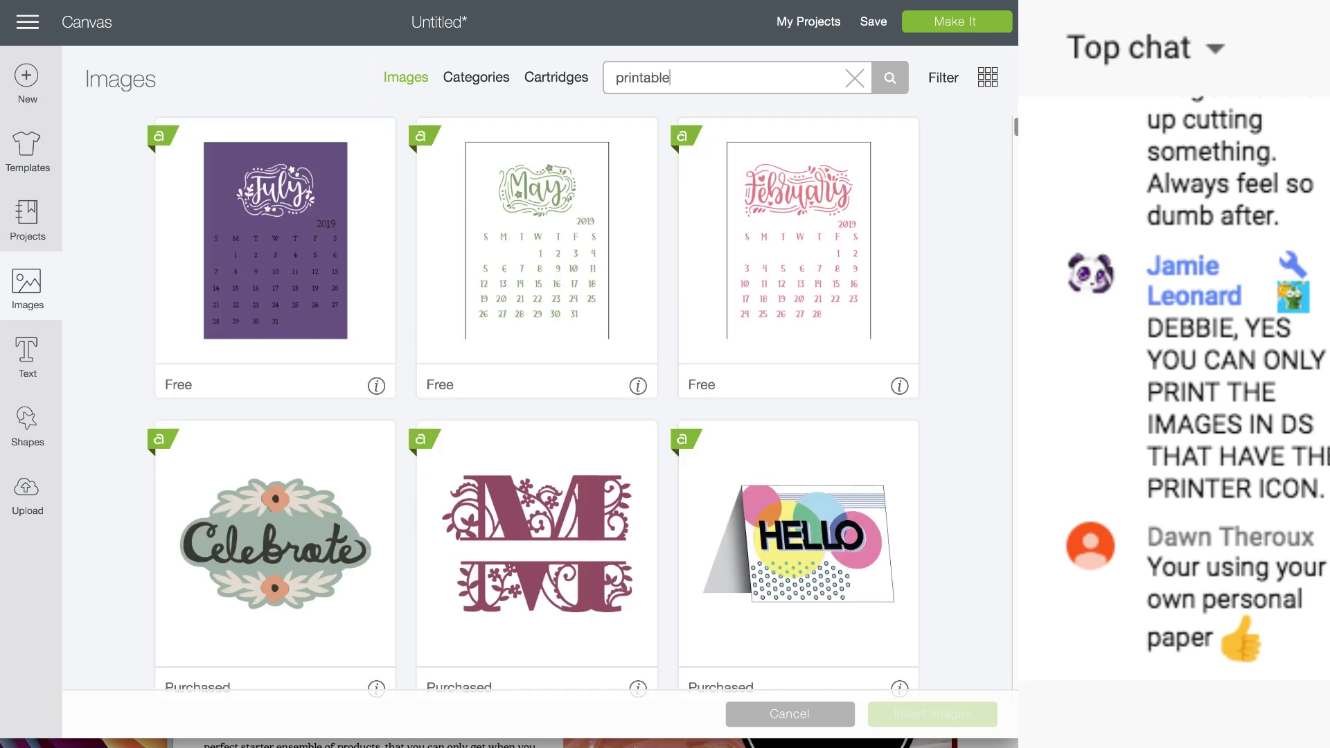
pyautogui.write('able')
pyautogui.press('Return')
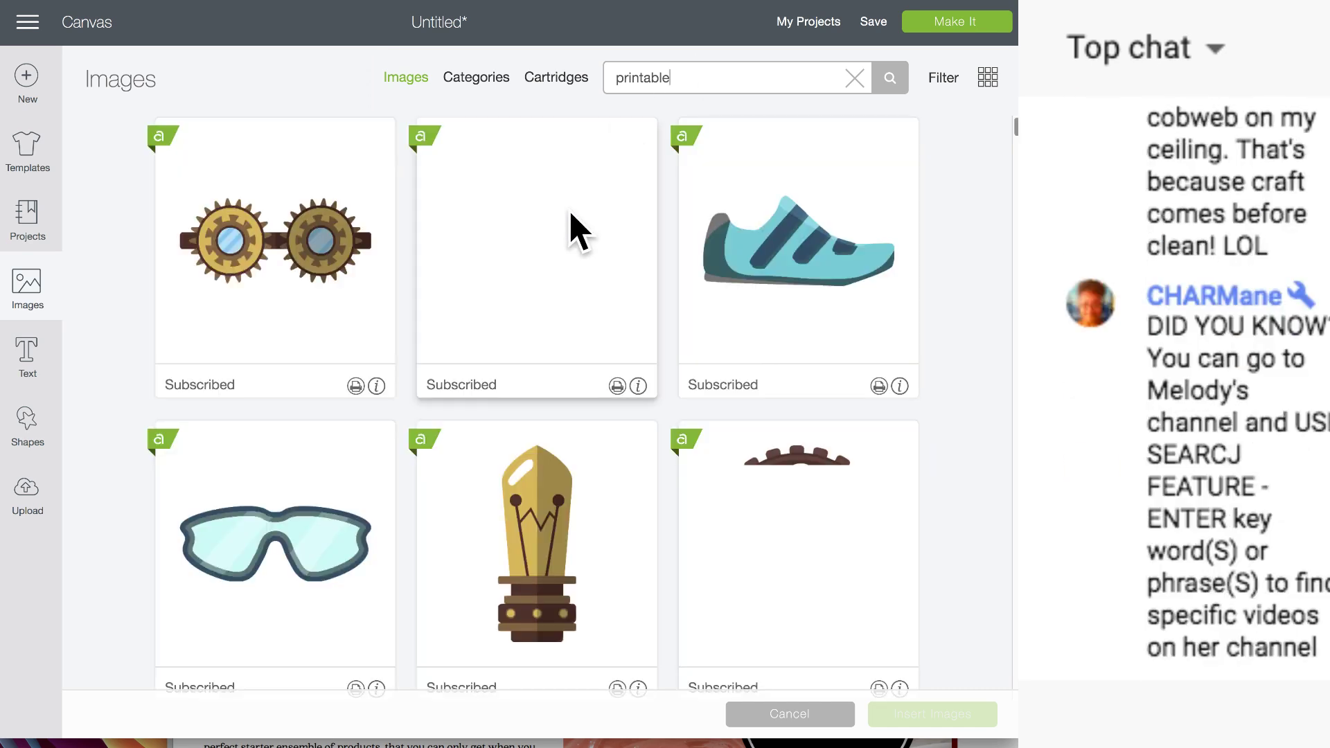
pyautogui.scroll(-5, 578, 228)
pyautogui.scroll(-3, 578, 229)
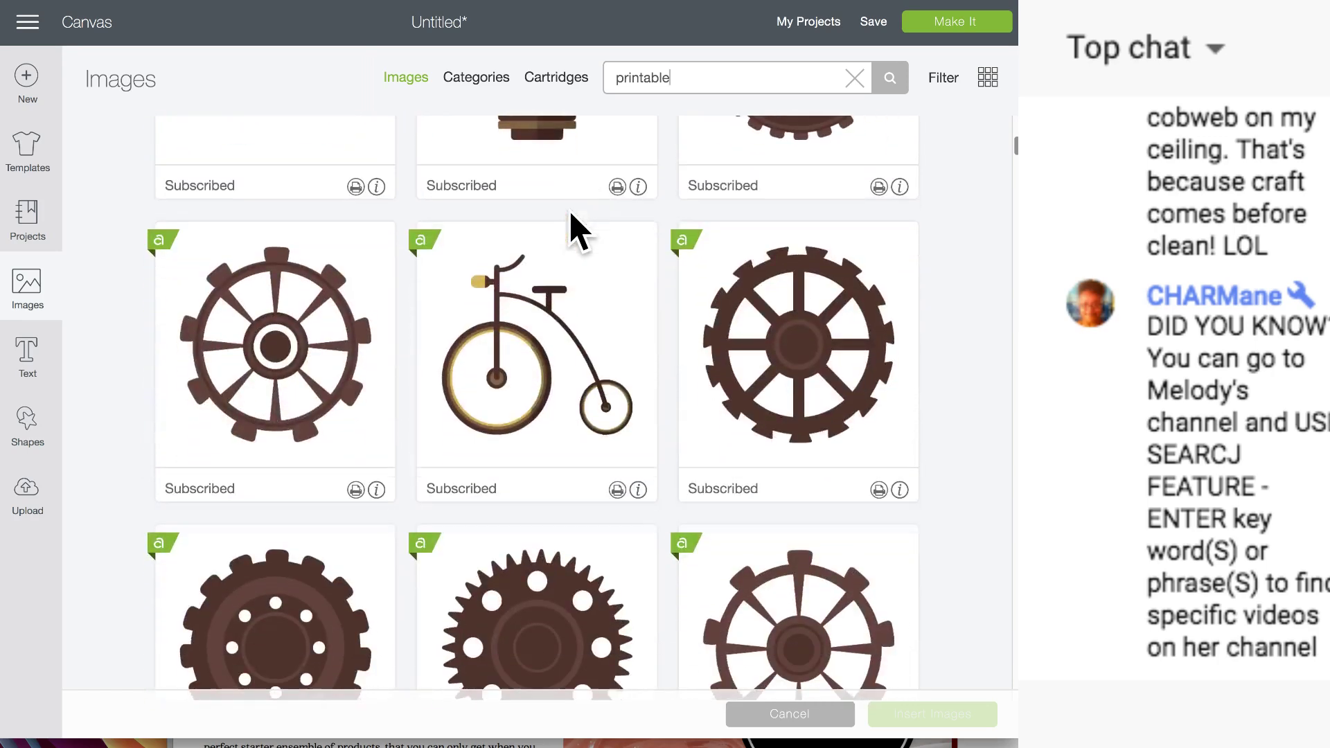
pyautogui.scroll(-2, 555, 273)
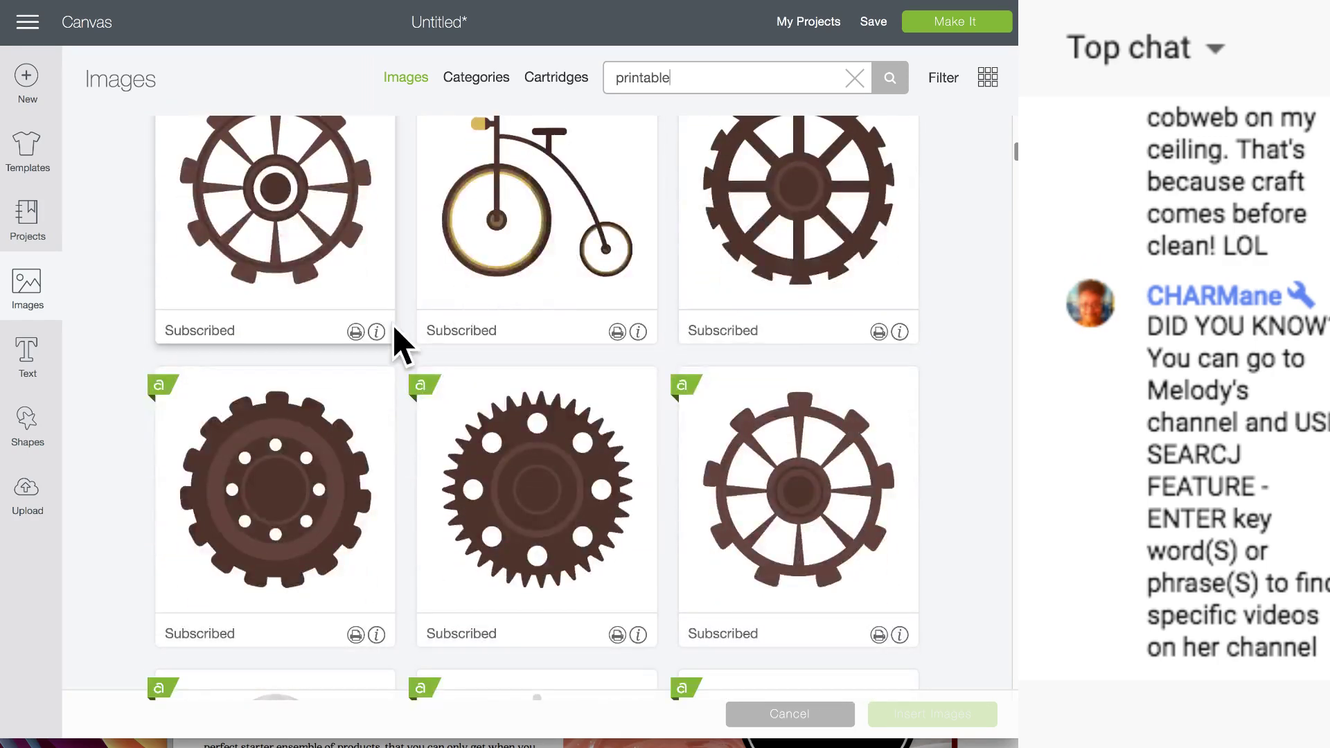
pyautogui.click(377, 330)
pyautogui.scroll(1, 431, 330)
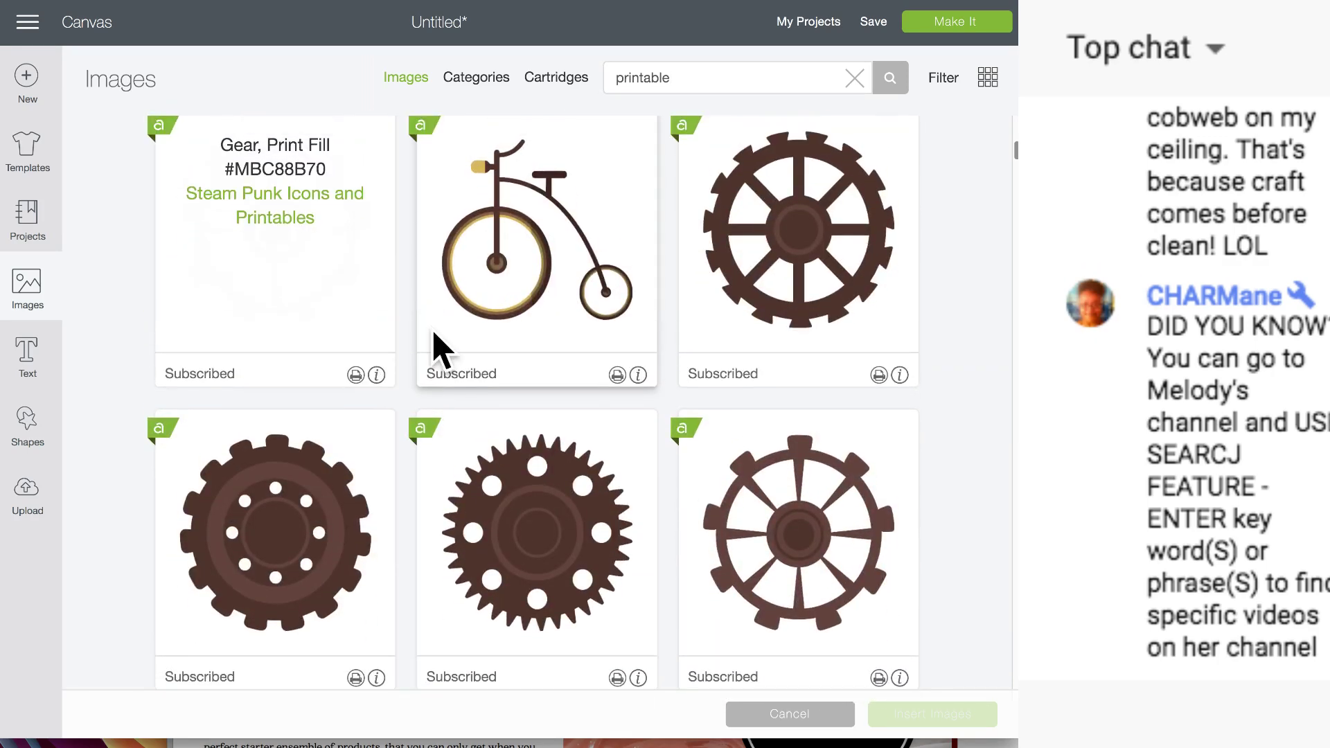
# - Find the print-fill road bicycle from the Sport Printables set, check its details and insert it on the canvas
pyautogui.scroll(-10, 435, 346)
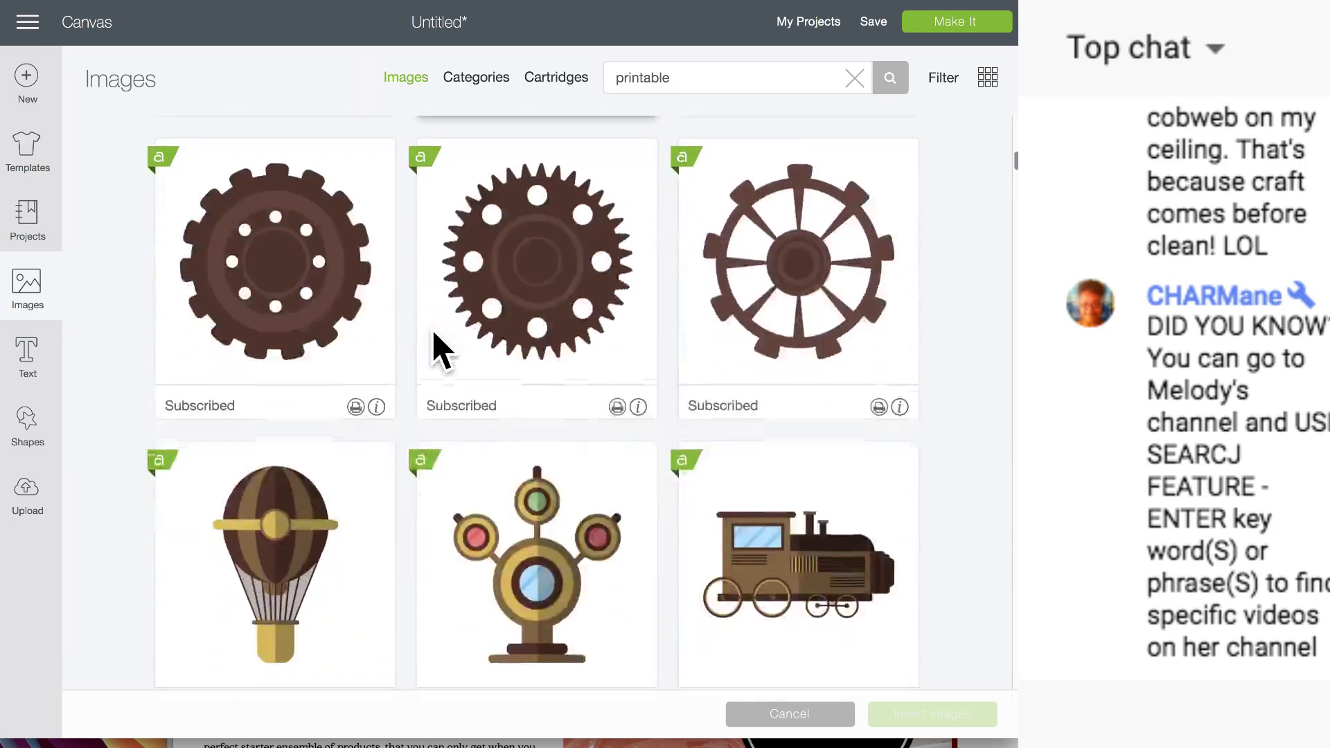
pyautogui.scroll(-8, 435, 346)
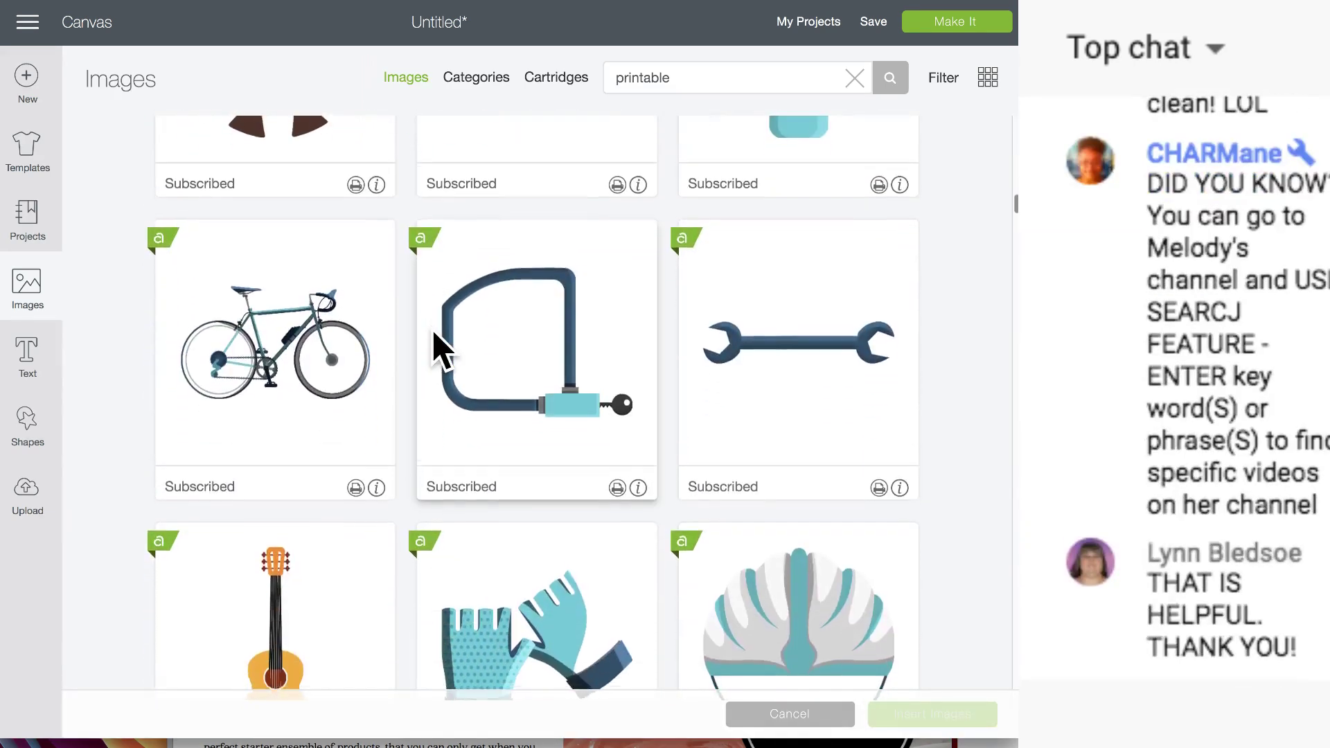
pyautogui.scroll(2, 436, 346)
pyautogui.click(313, 260)
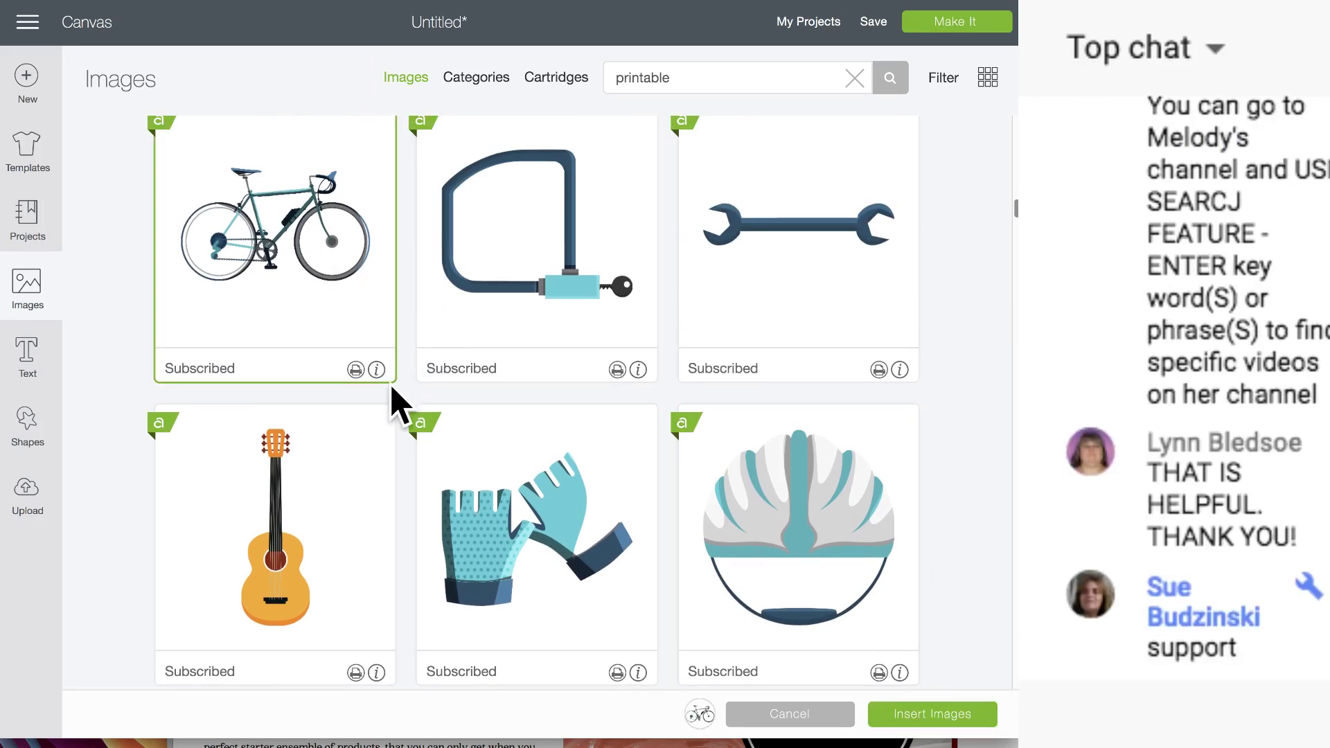
pyautogui.click(376, 369)
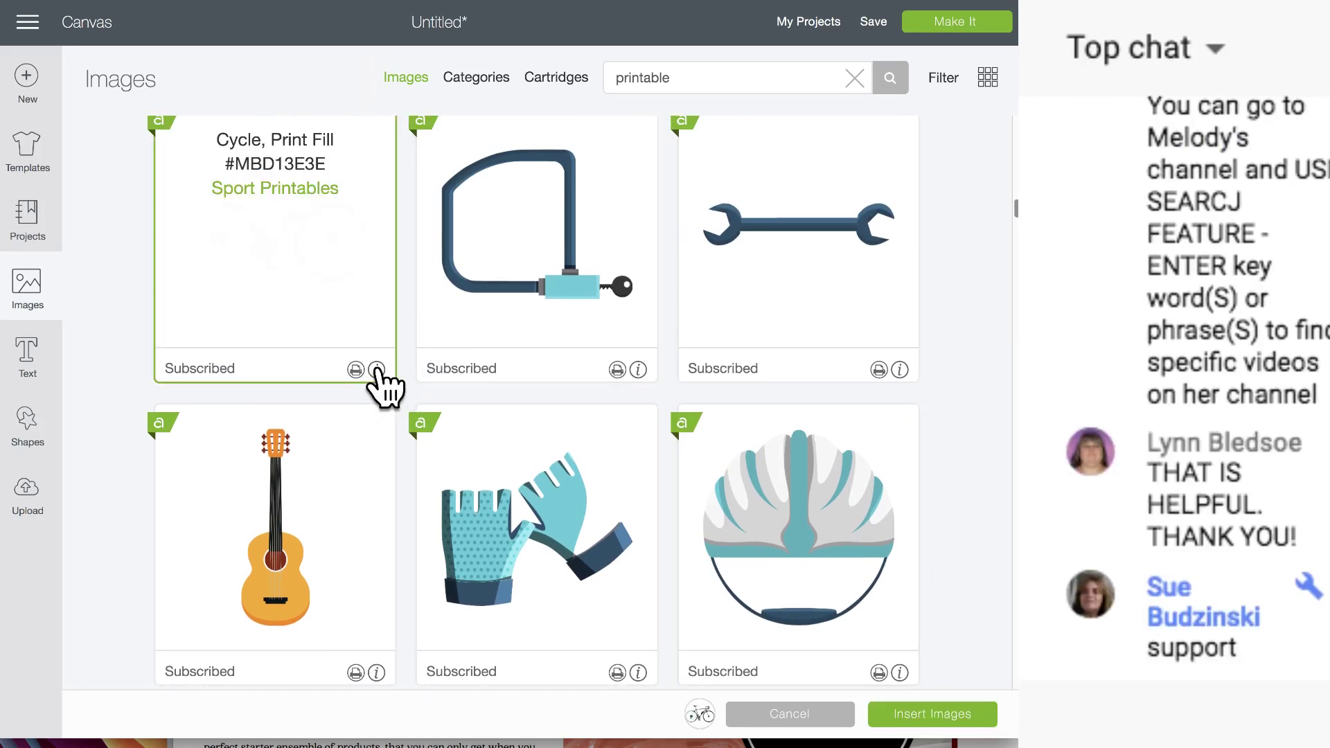
pyautogui.click(945, 719)
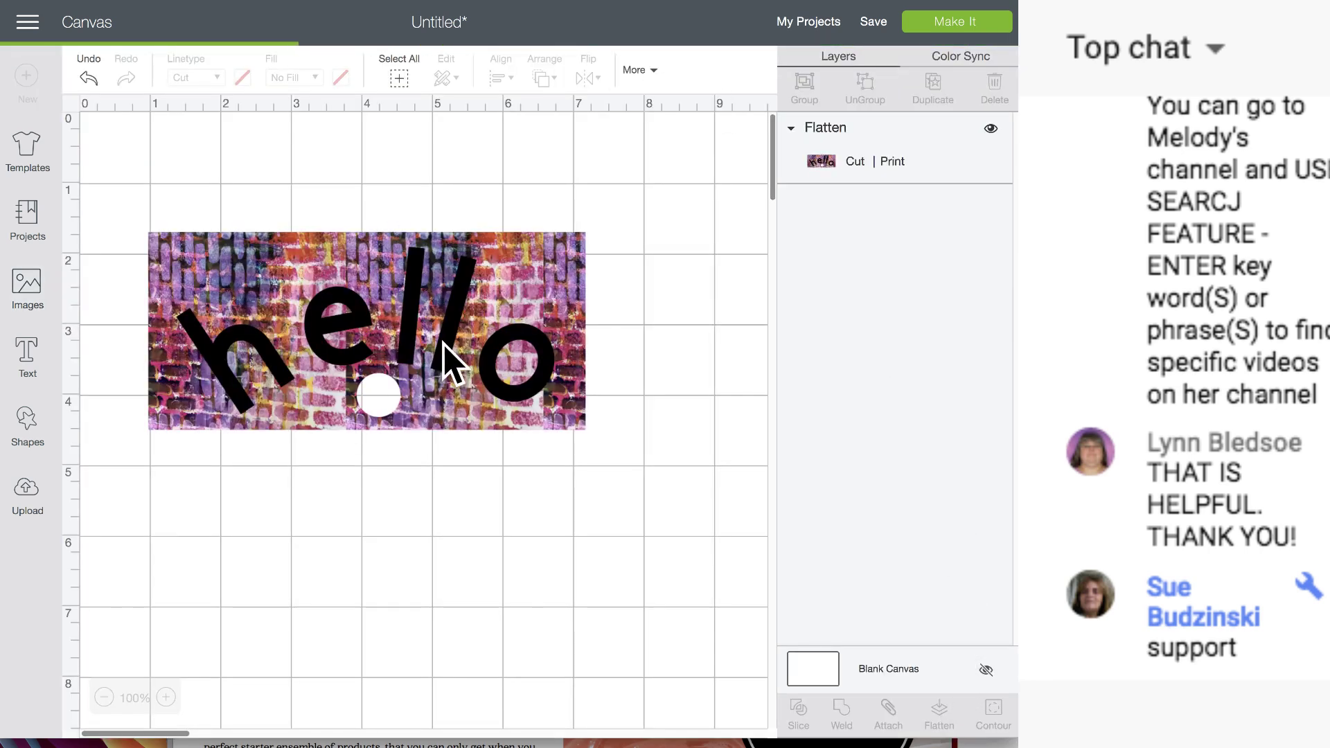
# - Position the road bicycle below the hello design, its upper-left corner at about 2.3 in across and 5.5 in down
pyautogui.moveTo(387, 284); pyautogui.dragTo(466, 545)
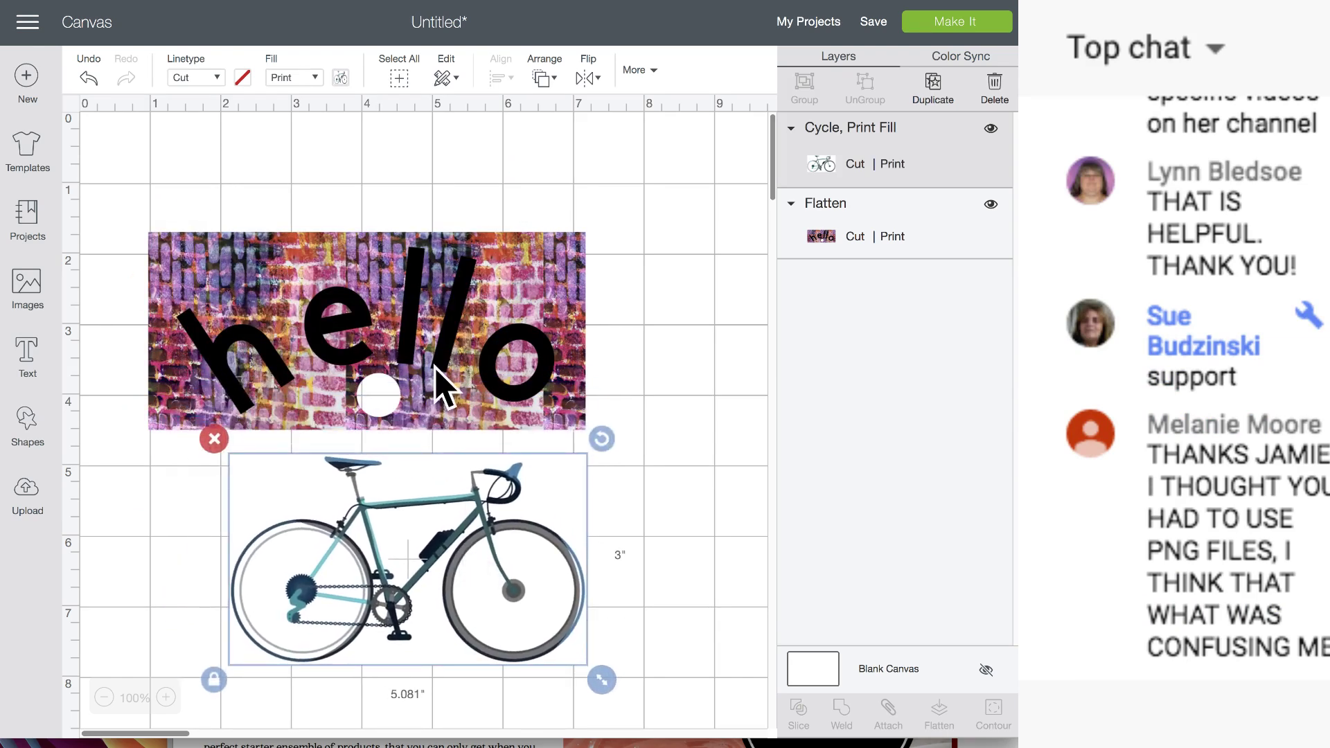
pyautogui.scroll(-5, 435, 378)
pyautogui.moveTo(475, 372); pyautogui.dragTo(452, 392)
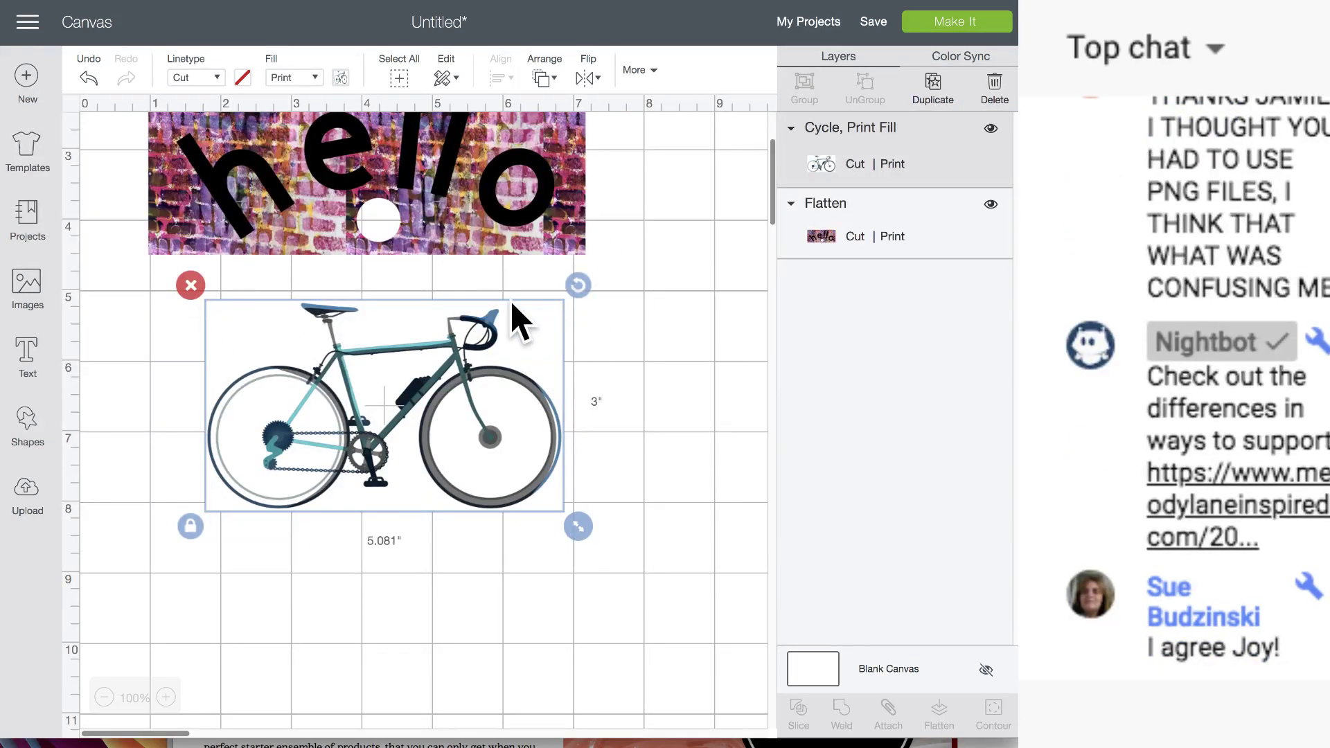
pyautogui.moveTo(288, 386); pyautogui.dragTo(339, 410)
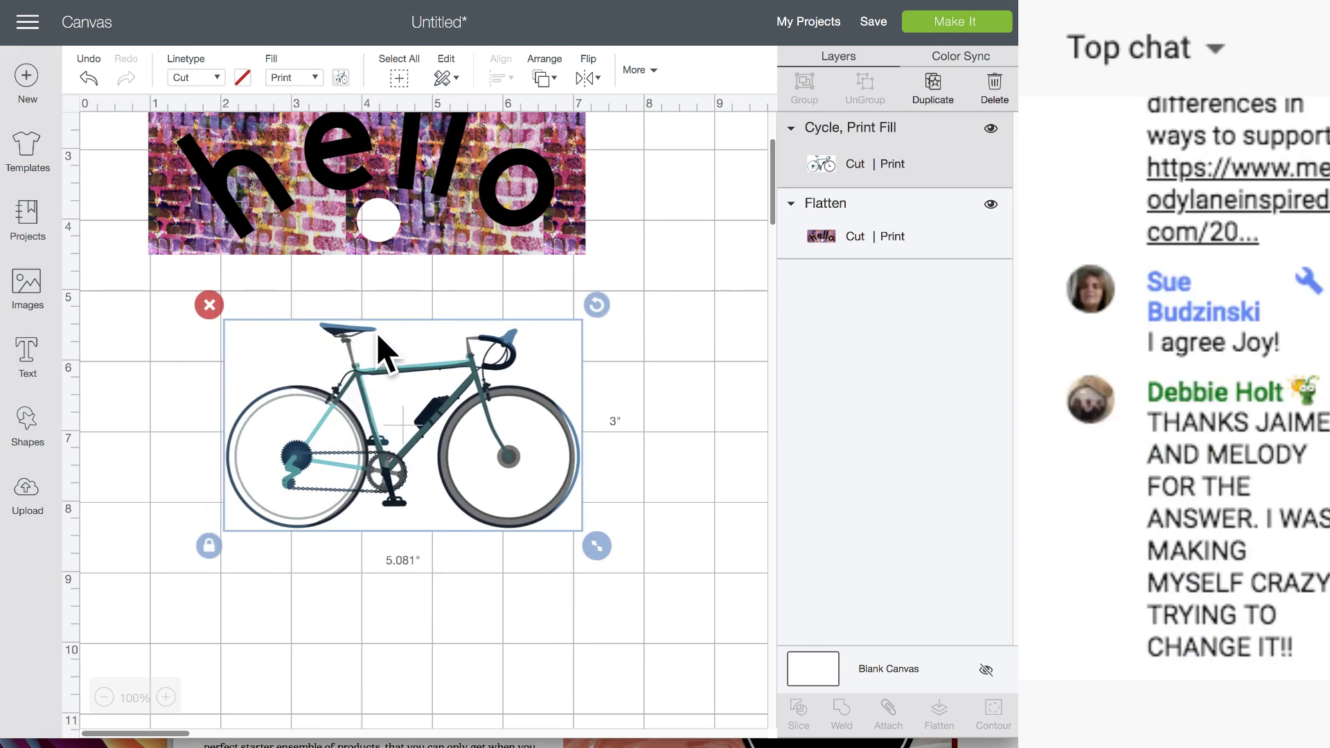
pyautogui.moveTo(368, 424)
pyautogui.mouseDown()
pyautogui.moveTo(396, 463)
pyautogui.moveTo(372, 428)
pyautogui.mouseUp()
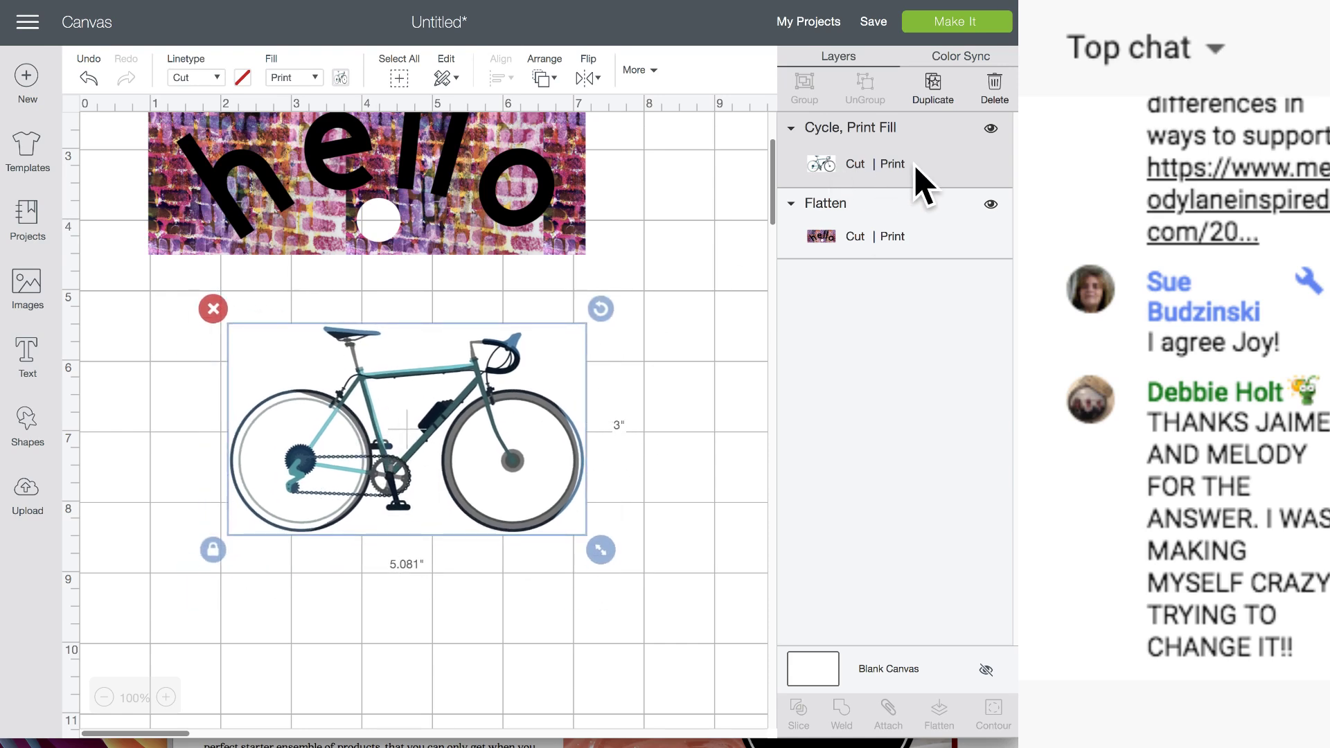
pyautogui.moveTo(451, 416); pyautogui.dragTo(461, 424)
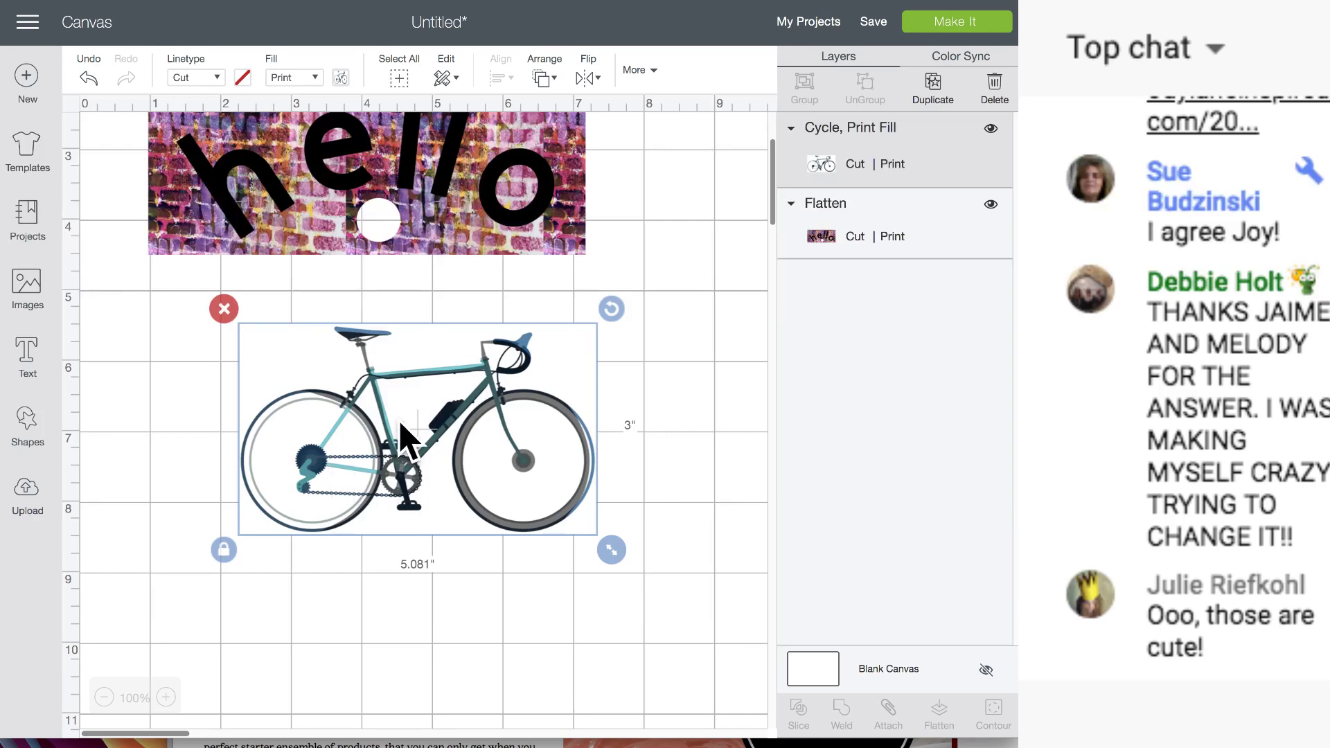
# - Search the image library for "bike" and insert the teal bicycle with the basket on the canvas
pyautogui.click(28, 288)
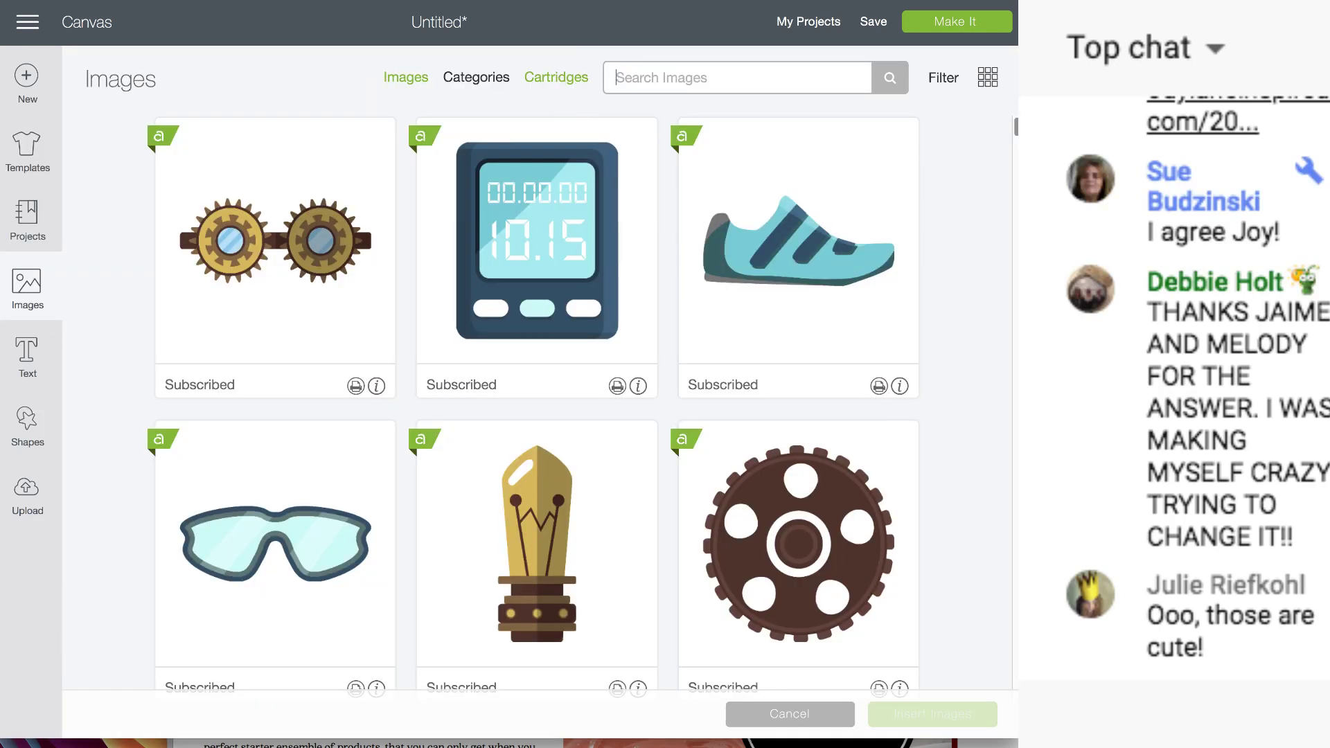
pyautogui.write('bike')
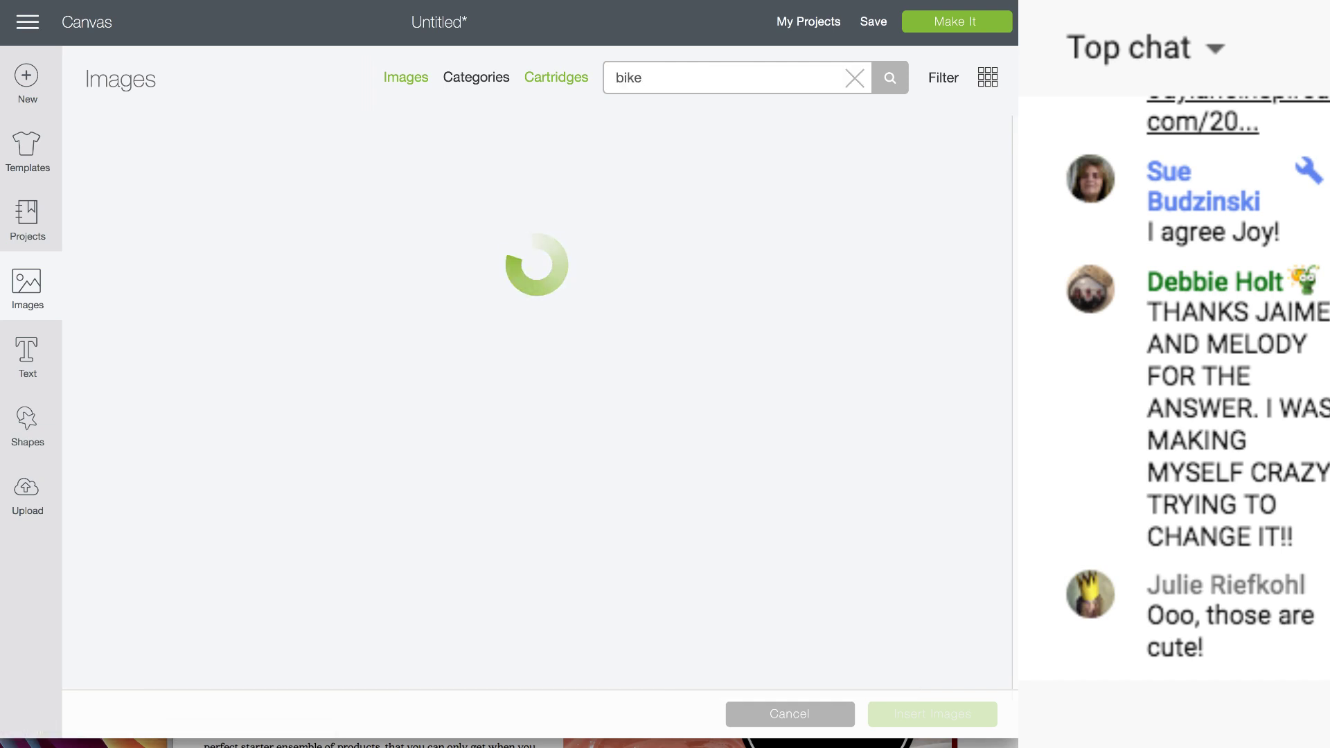
pyautogui.scroll(-5, 424, 444)
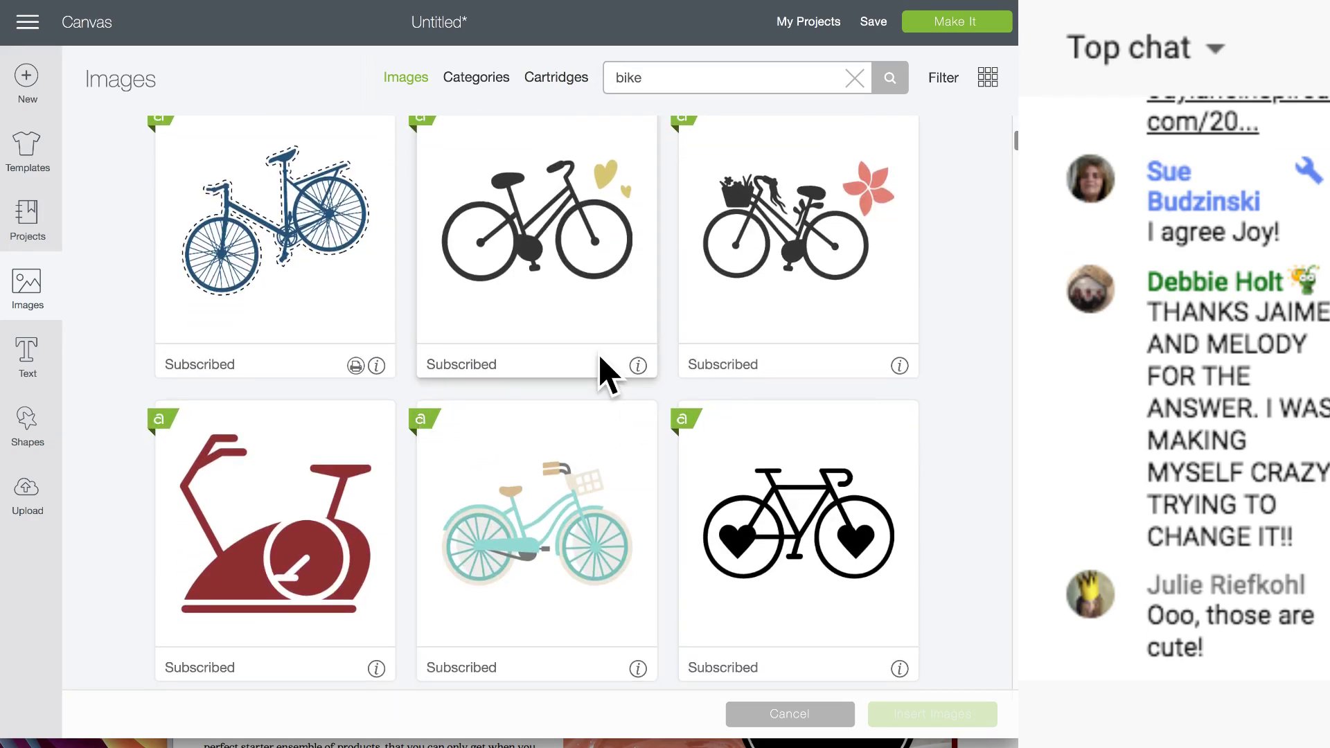
pyautogui.scroll(-3, 579, 401)
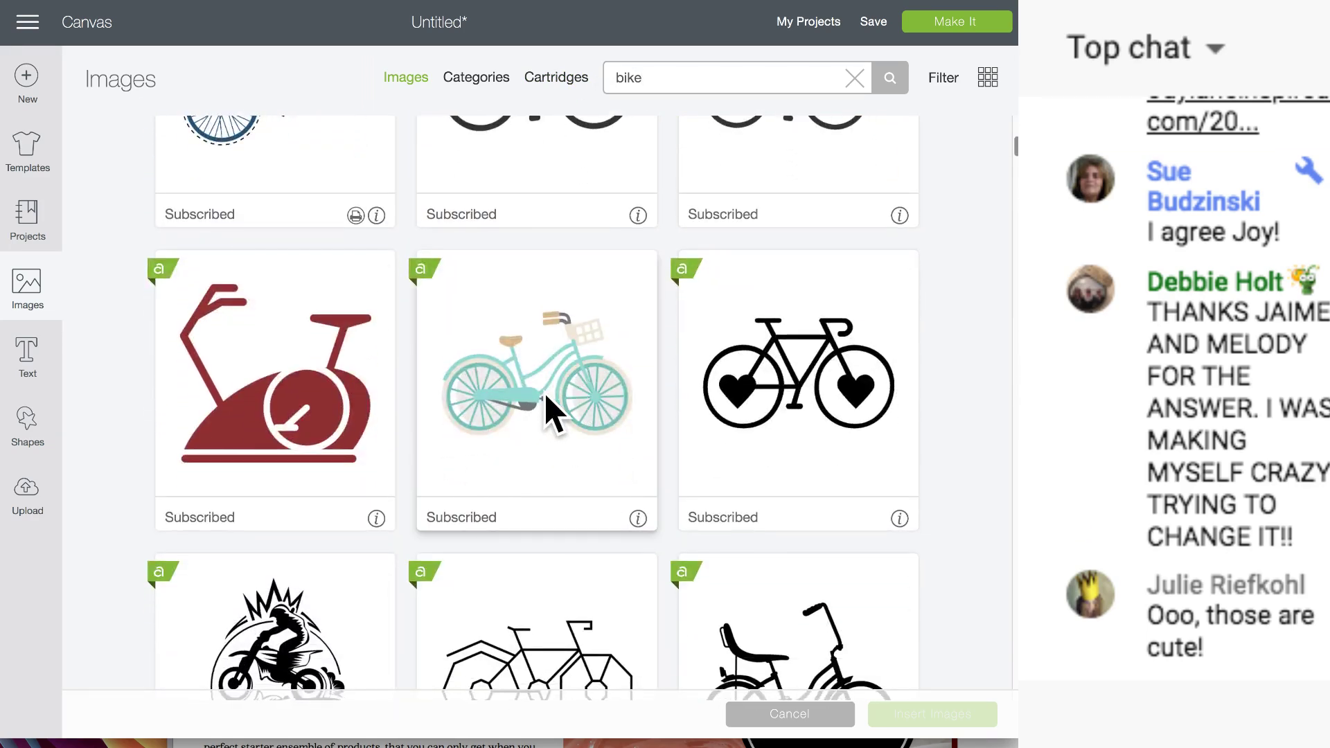
pyautogui.click(547, 409)
pyautogui.click(908, 721)
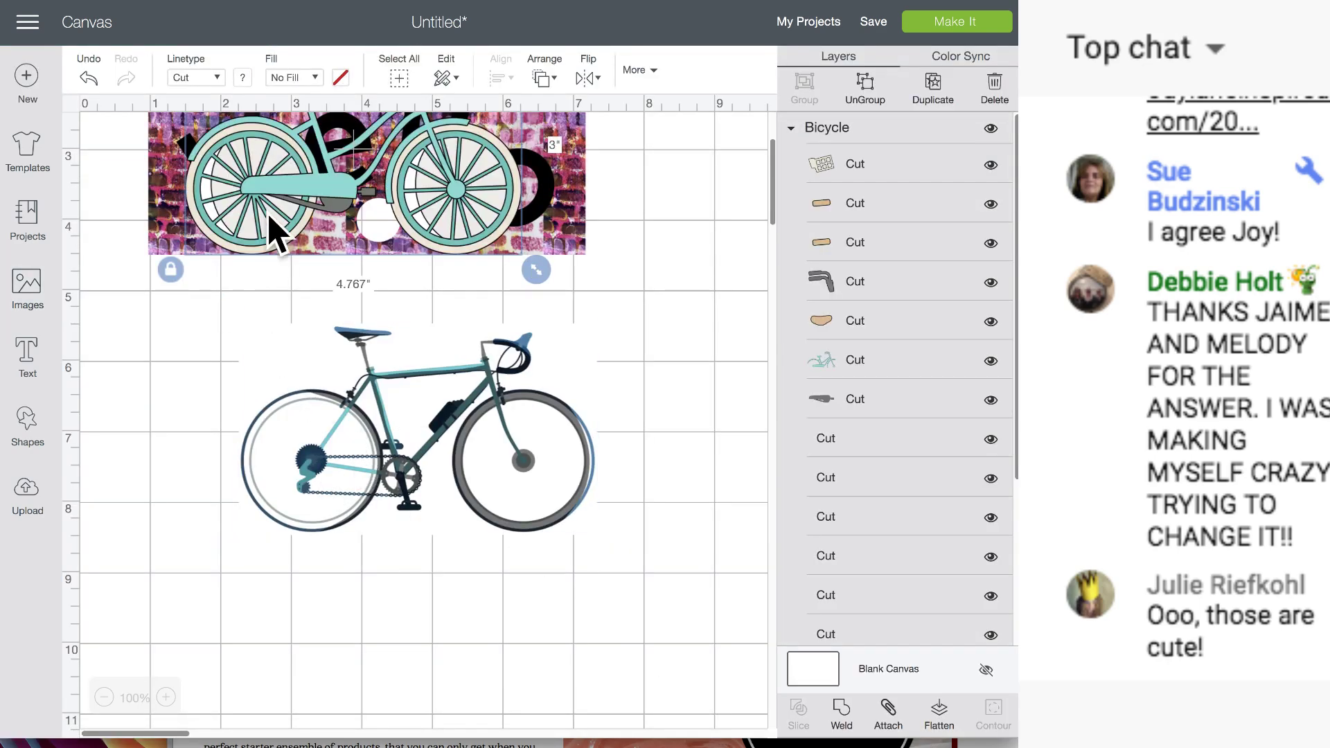
# - Move the teal bicycle below the road bicycle, its upper-left corner at about 2.4 in across and 9 in down
pyautogui.moveTo(288, 243); pyautogui.dragTo(326, 550)
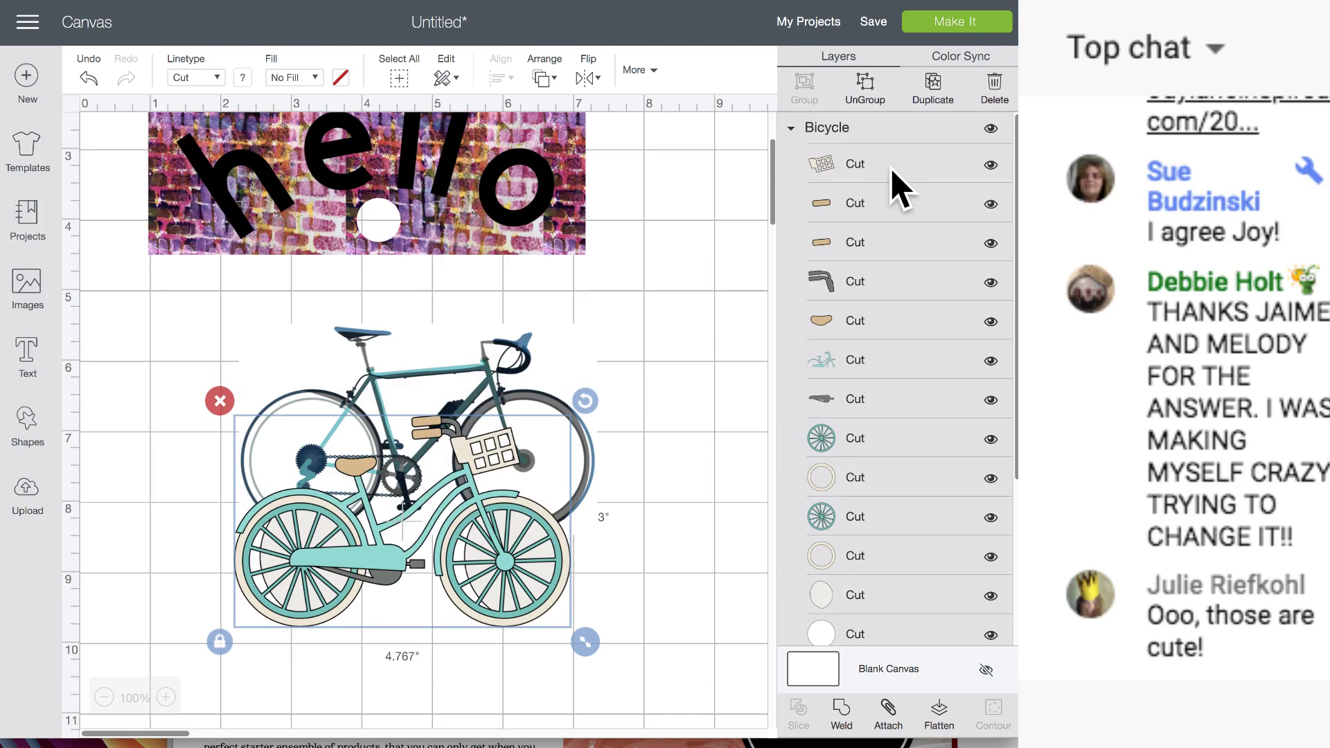
pyautogui.scroll(-4, 506, 607)
pyautogui.moveTo(496, 281); pyautogui.dragTo(512, 442)
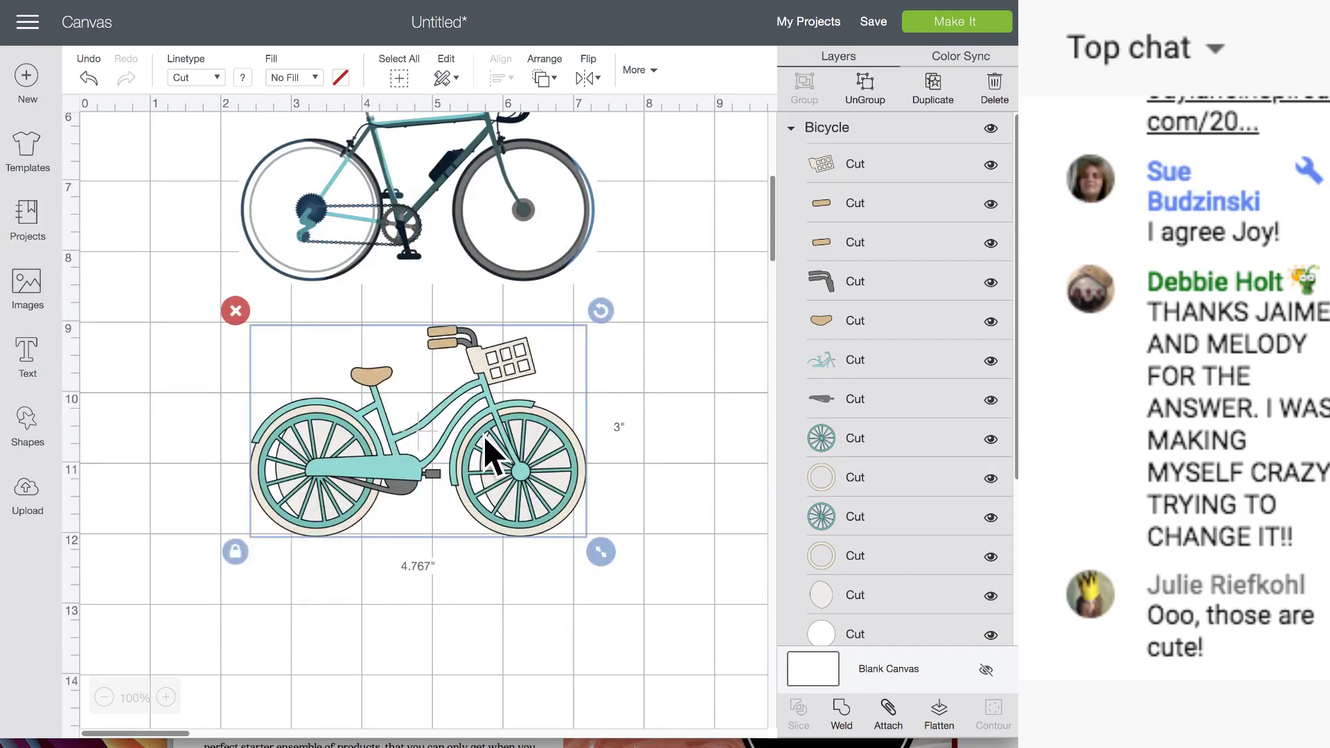
pyautogui.scroll(-1, 603, 463)
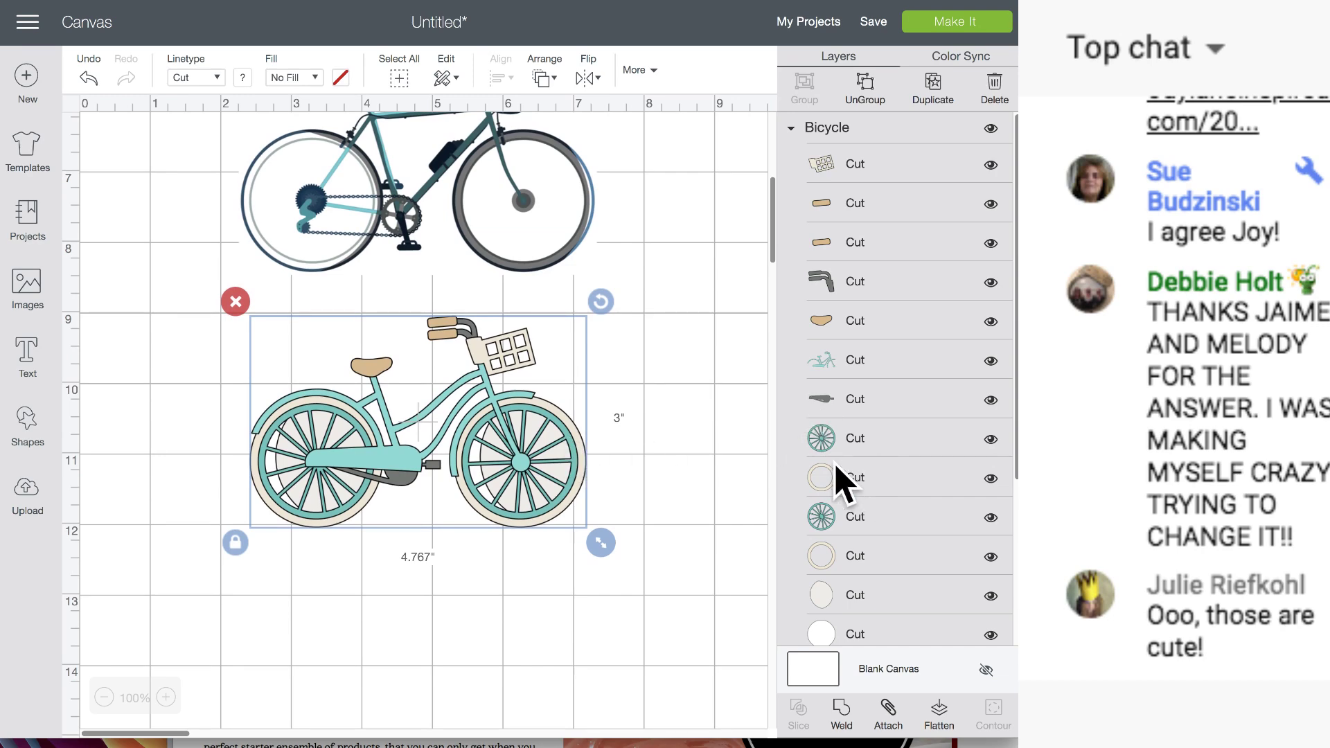
# - Recolor the teal bicycle's frame layer to light purple
pyautogui.click(840, 374)
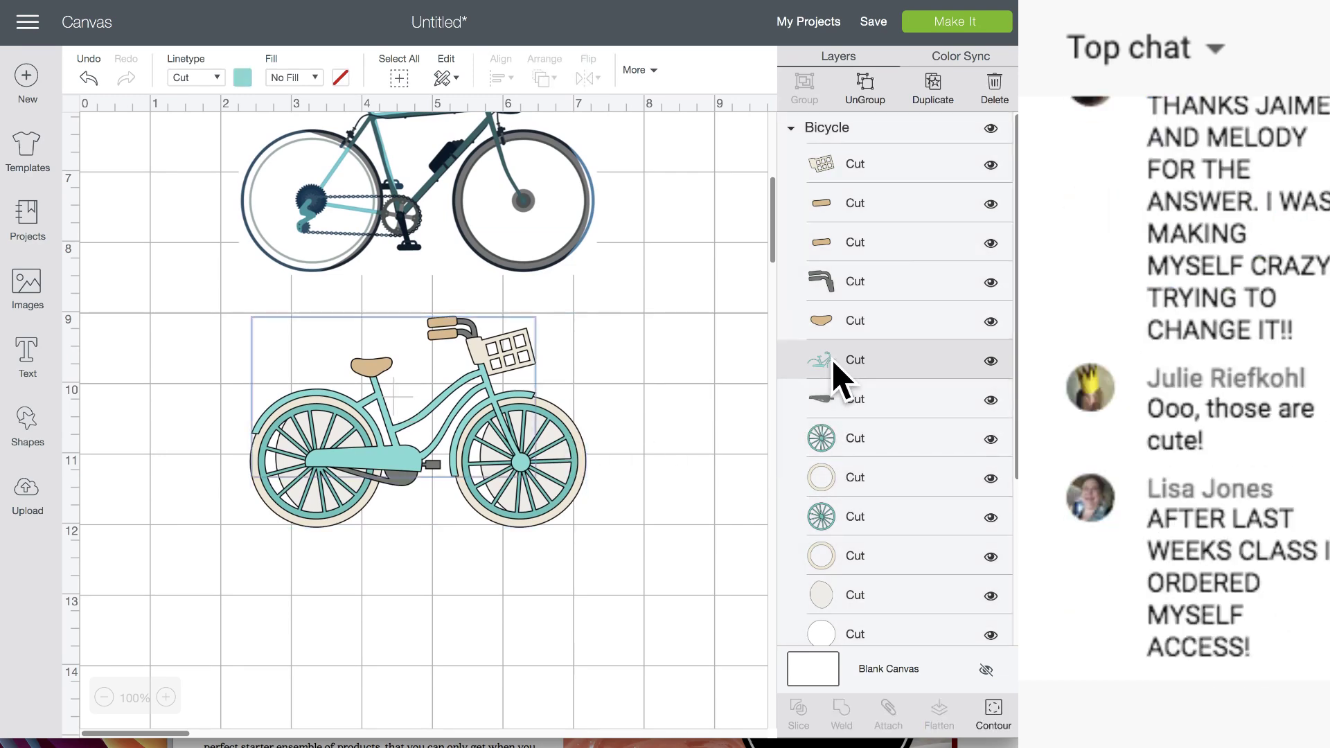
pyautogui.click(243, 78)
pyautogui.click(288, 233)
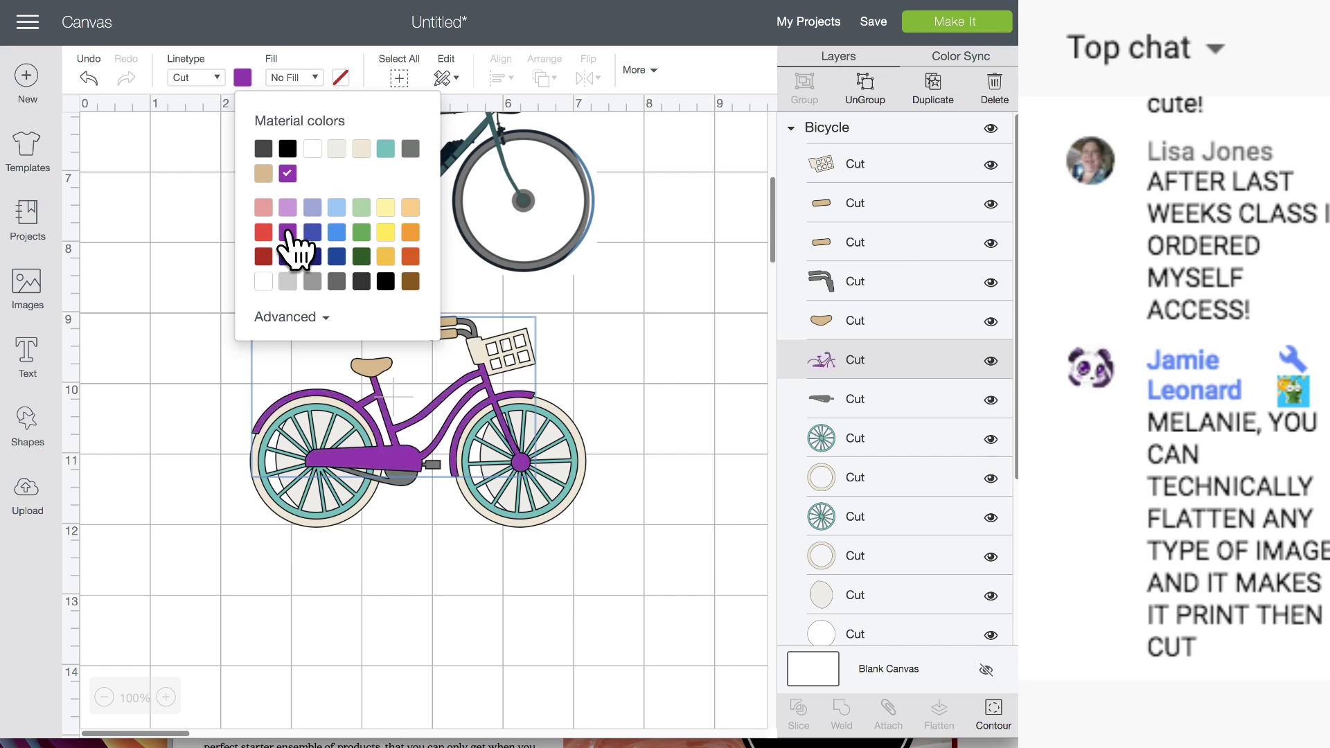
pyautogui.click(287, 207)
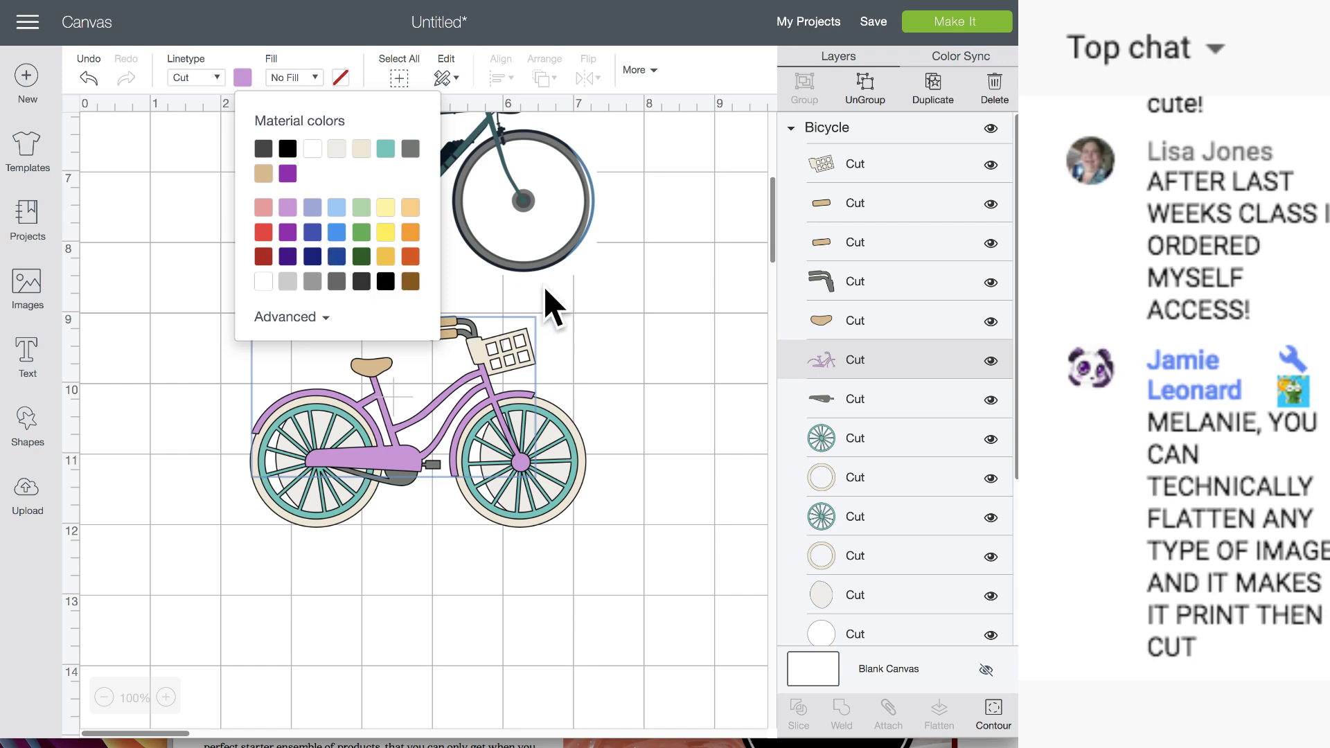
pyautogui.click(573, 462)
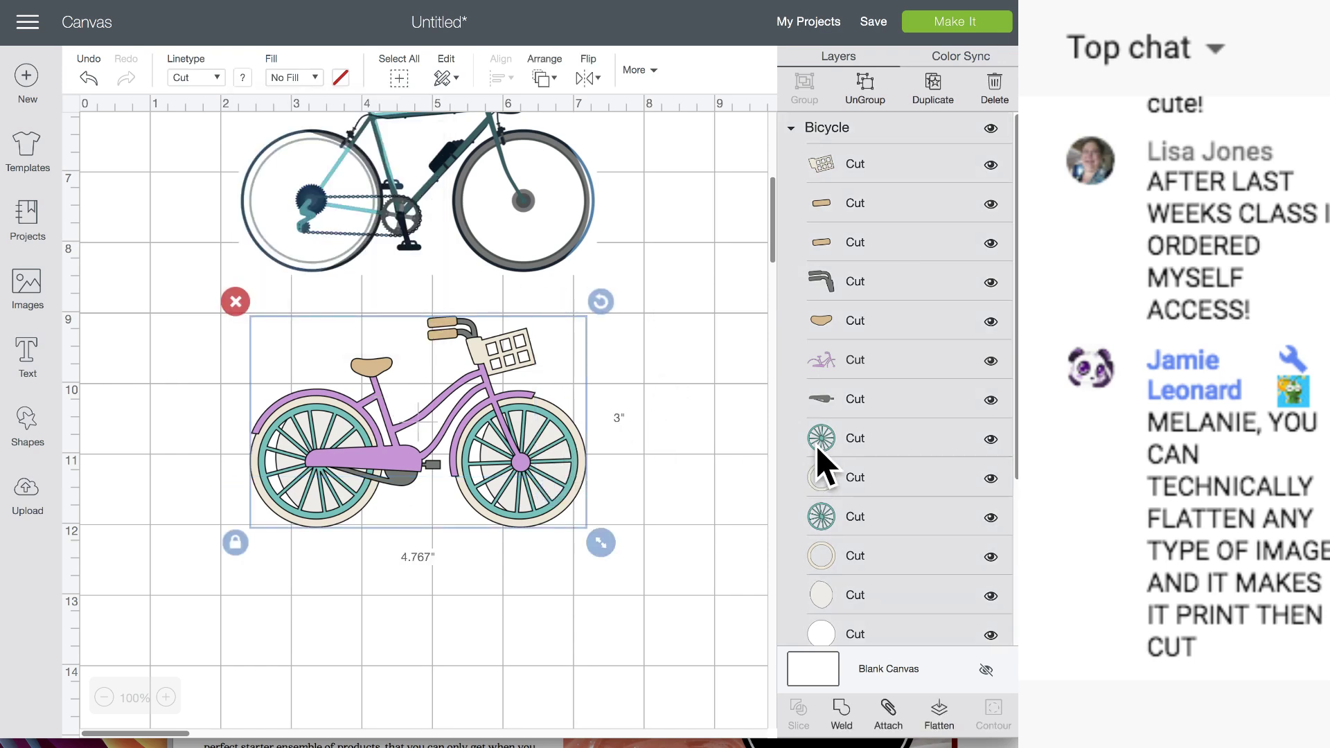
# - Recolor the spokes layer of the basket bicycle's front wheel to dark gray
pyautogui.click(906, 450)
pyautogui.click(244, 79)
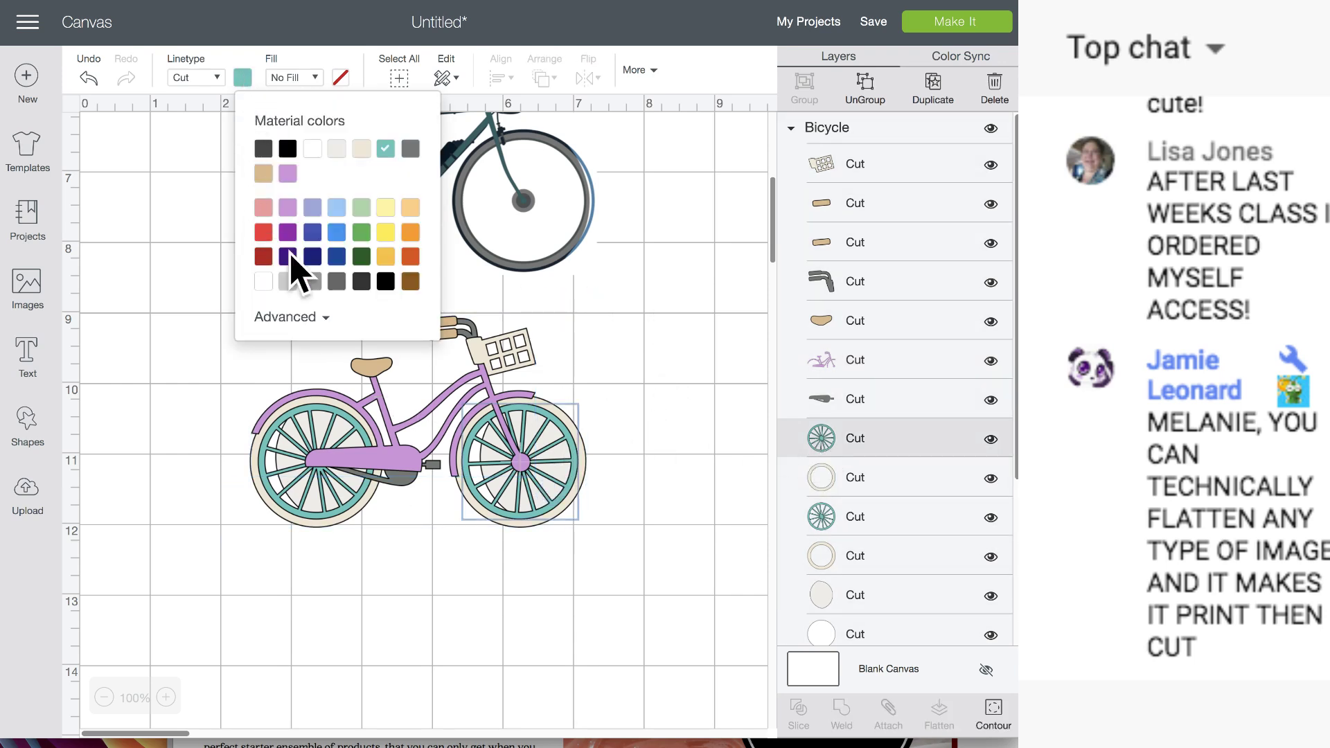
pyautogui.click(262, 149)
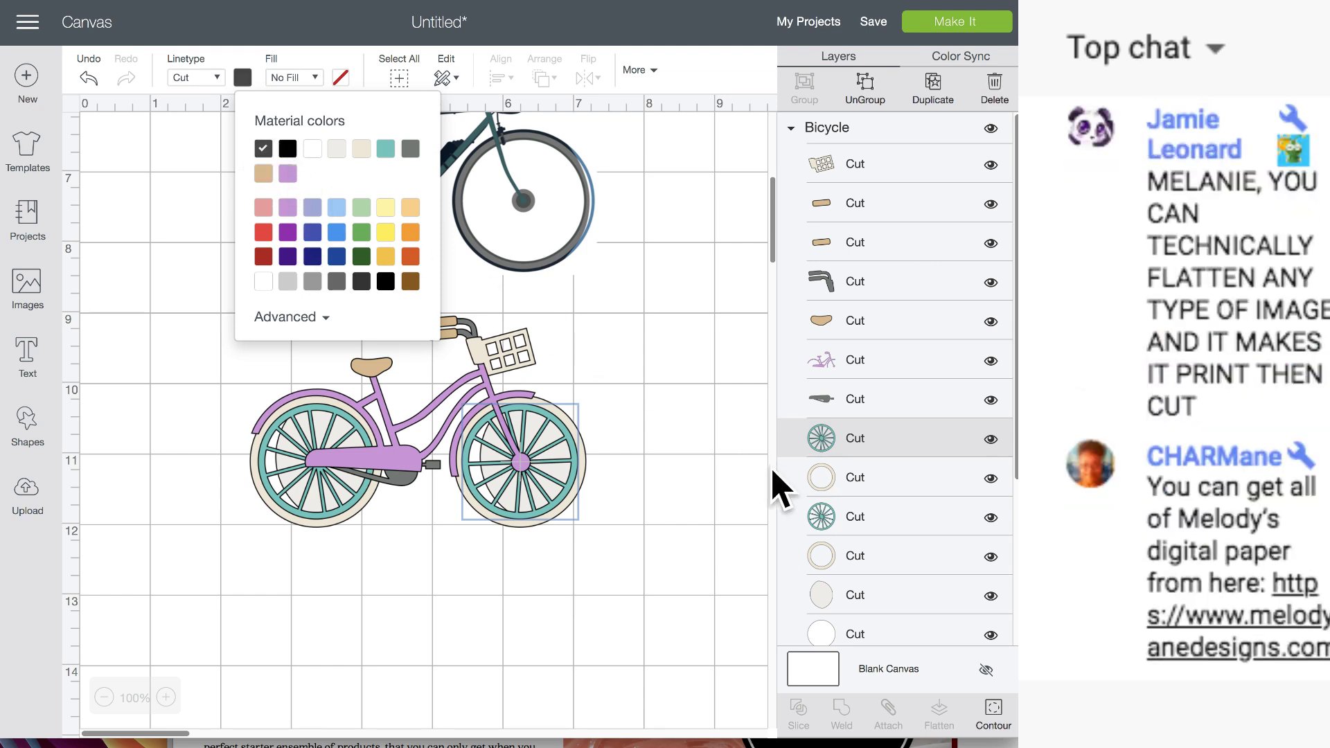
# - Recolor the spokes layer of the basket bicycle's rear wheel to light blue
pyautogui.click(824, 527)
pyautogui.click(243, 79)
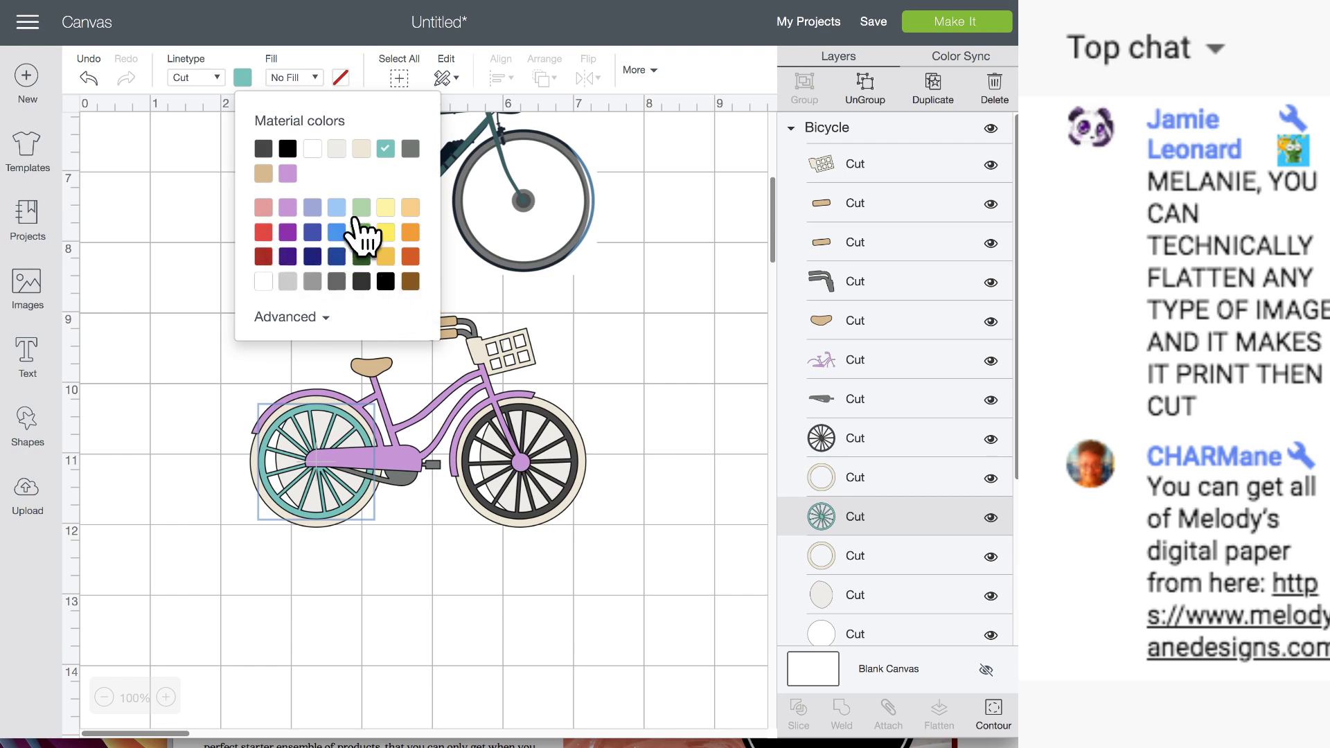
pyautogui.click(337, 208)
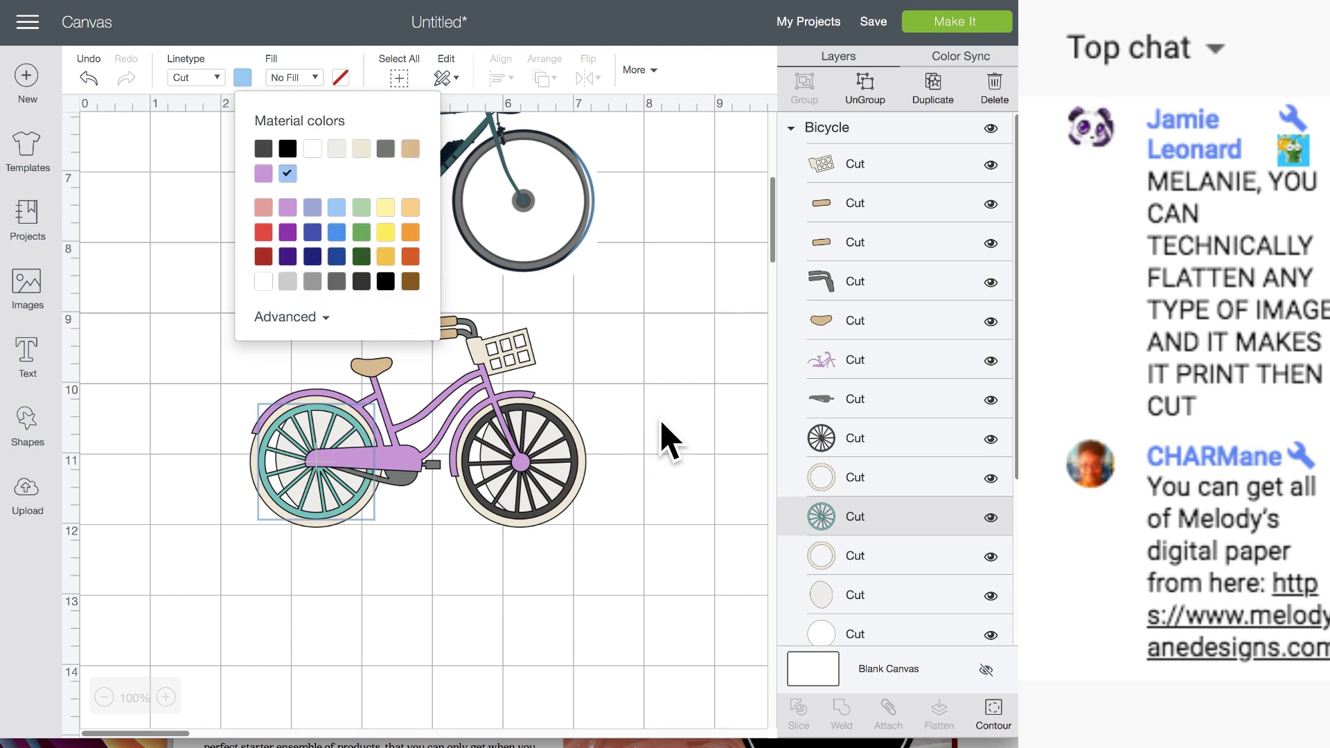
pyautogui.click(662, 440)
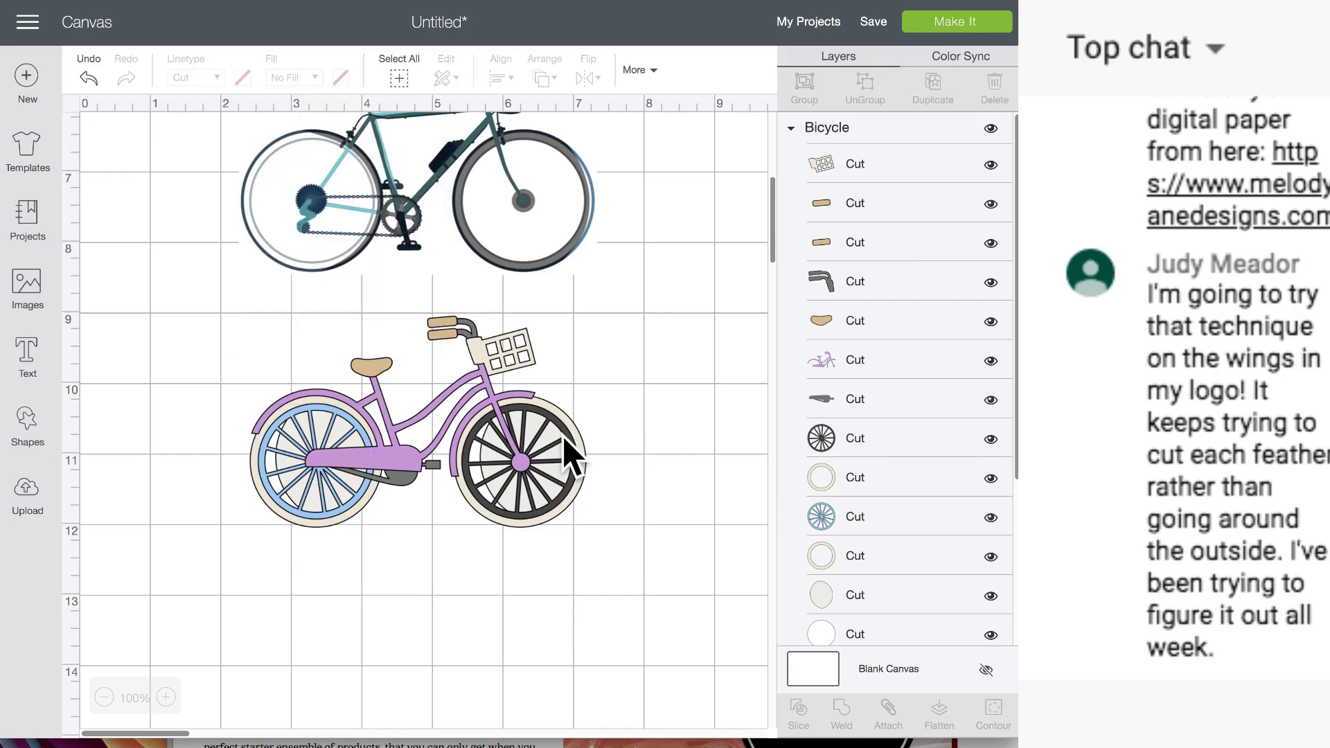
# - Flatten all layers of the basket bicycle into one printable image and move it to about 2.8 in across and 9.7 in down
pyautogui.moveTo(207, 337); pyautogui.dragTo(622, 570)
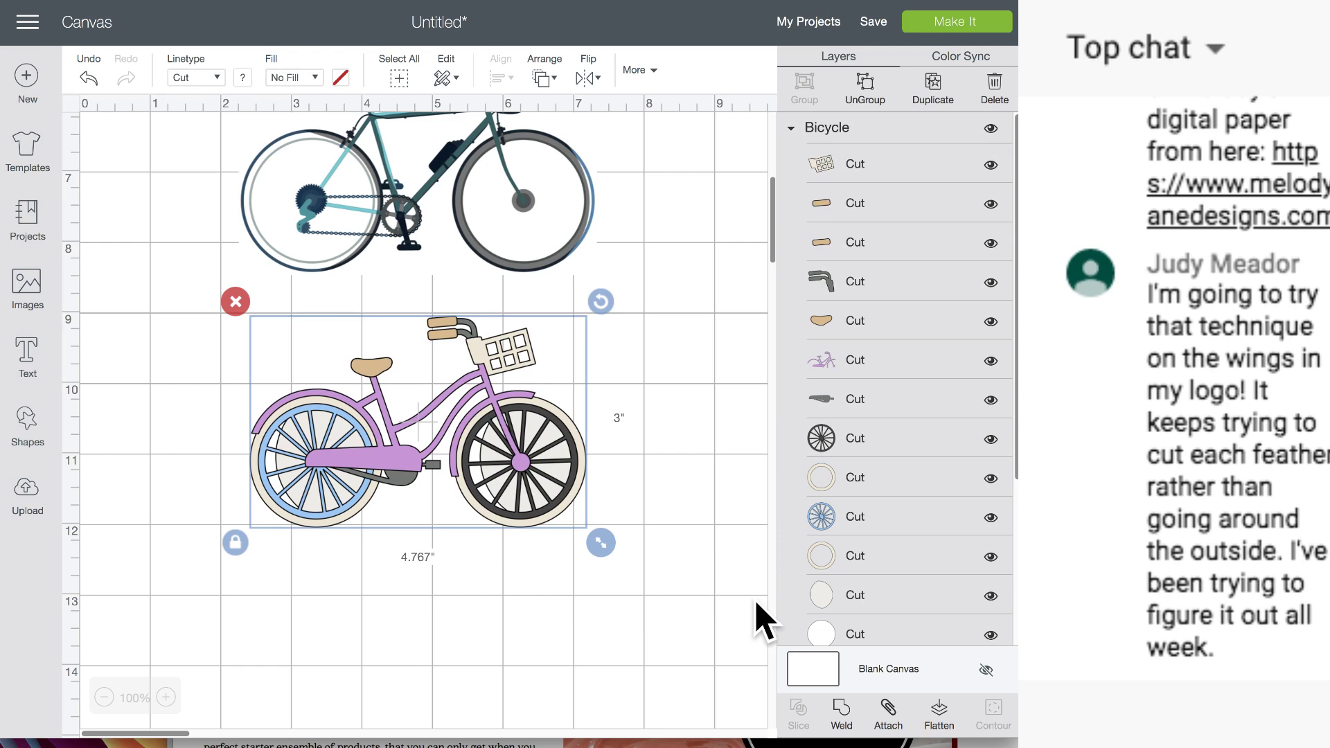
pyautogui.click(939, 717)
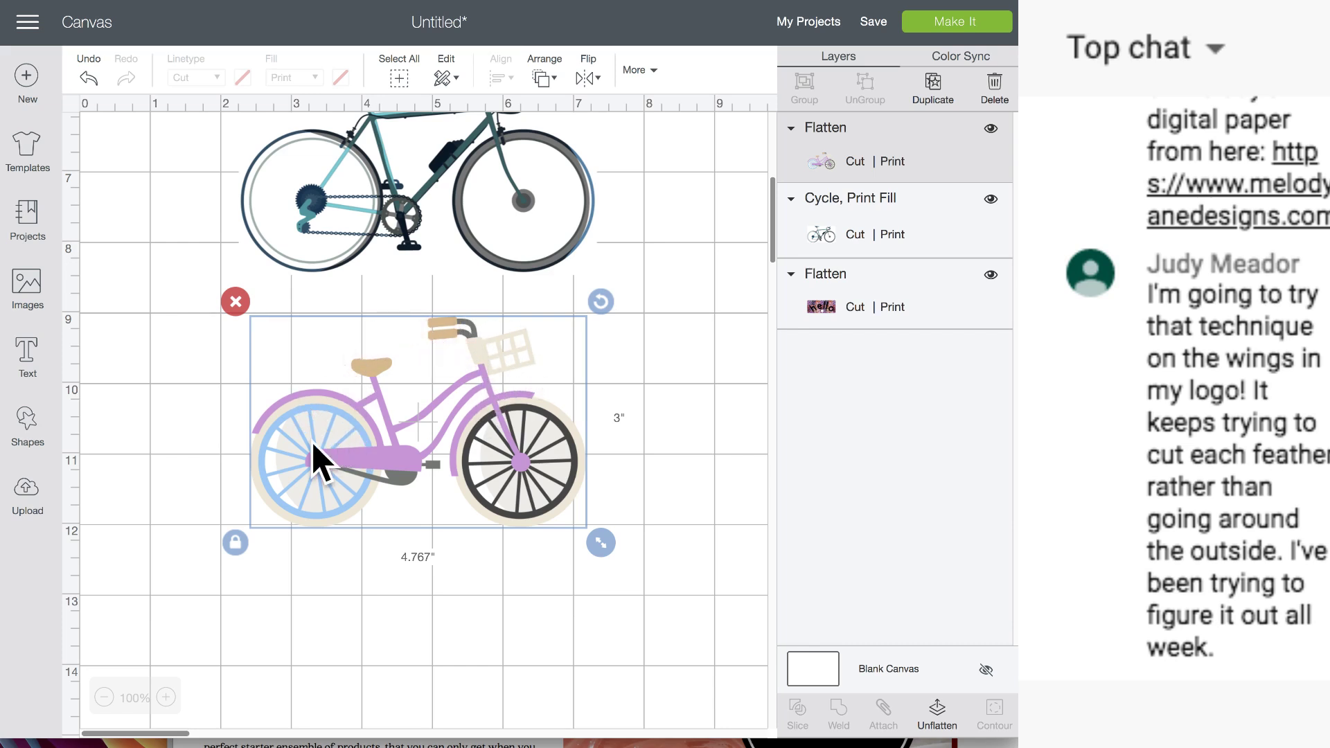
pyautogui.moveTo(509, 347); pyautogui.dragTo(528, 400)
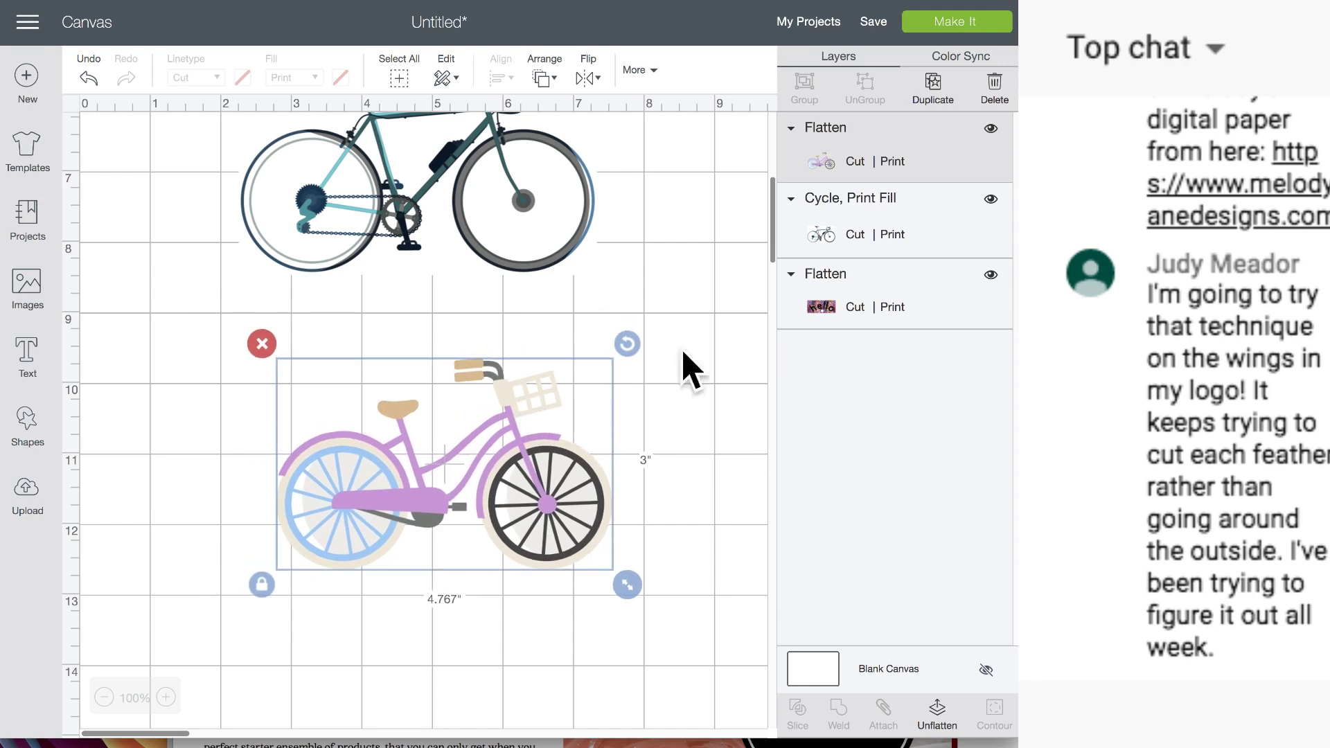
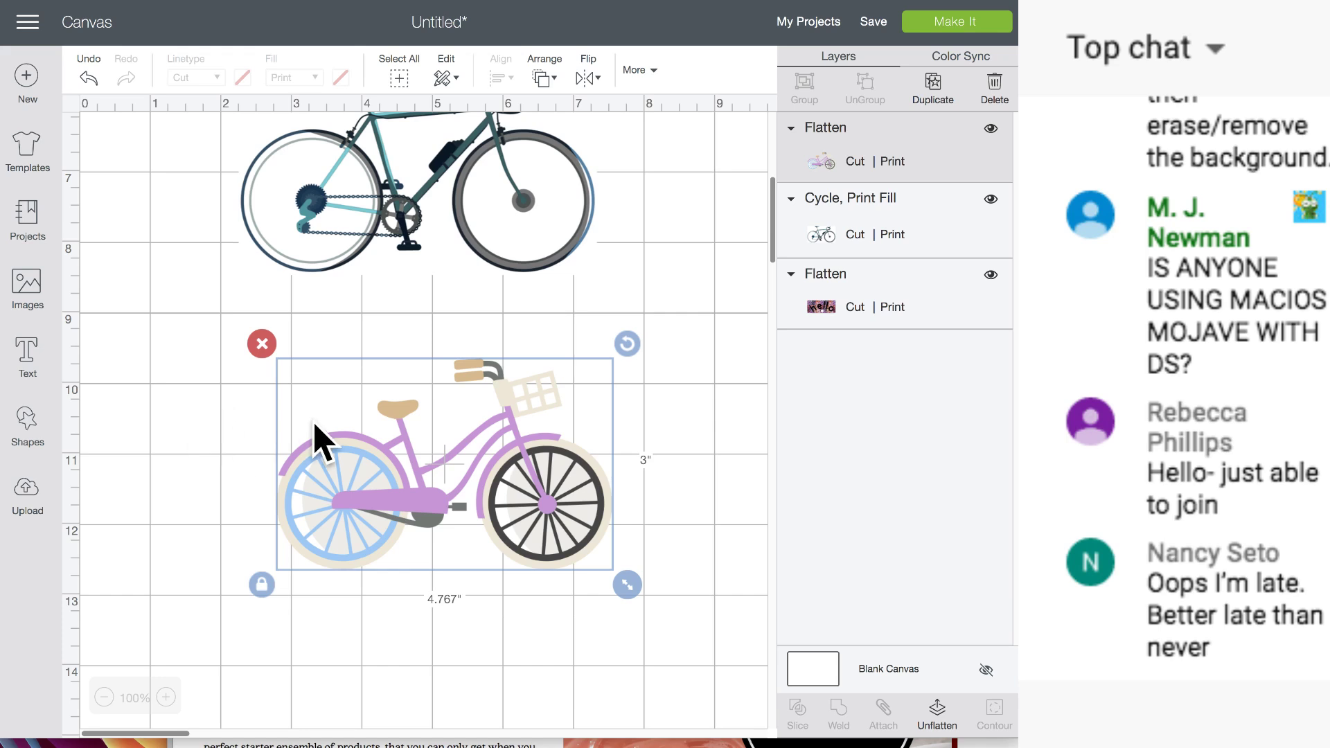
# - Move the teal bicycle to about 2.1 in across and 5.2 in down and set its fill to No Fill
pyautogui.scroll(3, 320, 441)
pyautogui.moveTo(409, 357); pyautogui.dragTo(371, 347)
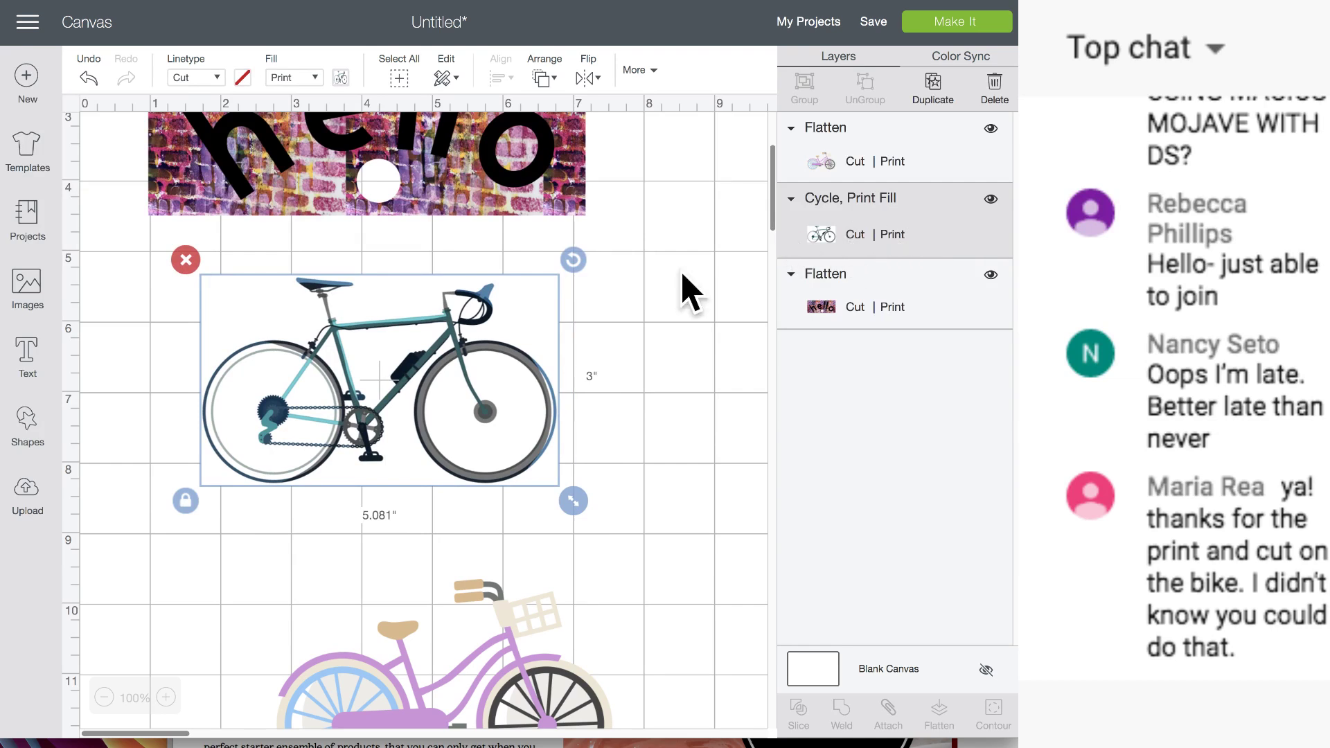
pyautogui.moveTo(442, 386); pyautogui.dragTo(472, 368)
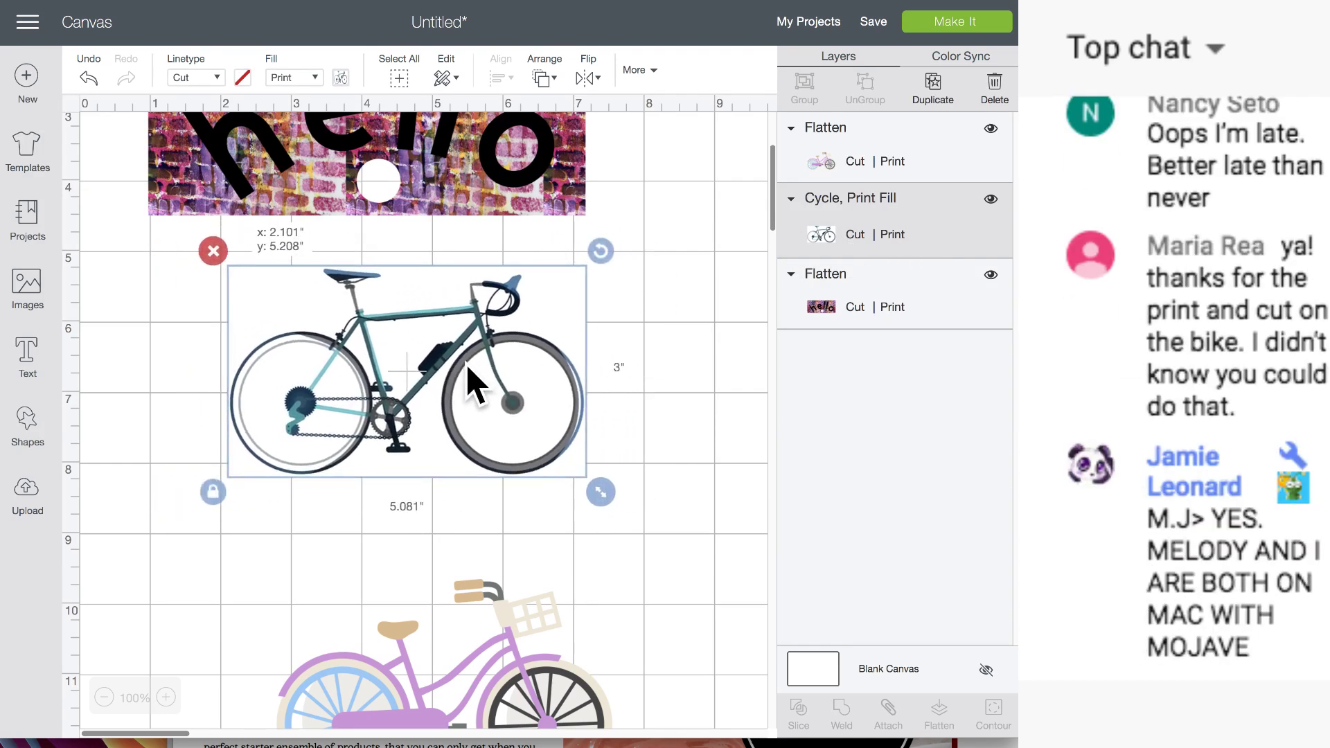
pyautogui.click(218, 76)
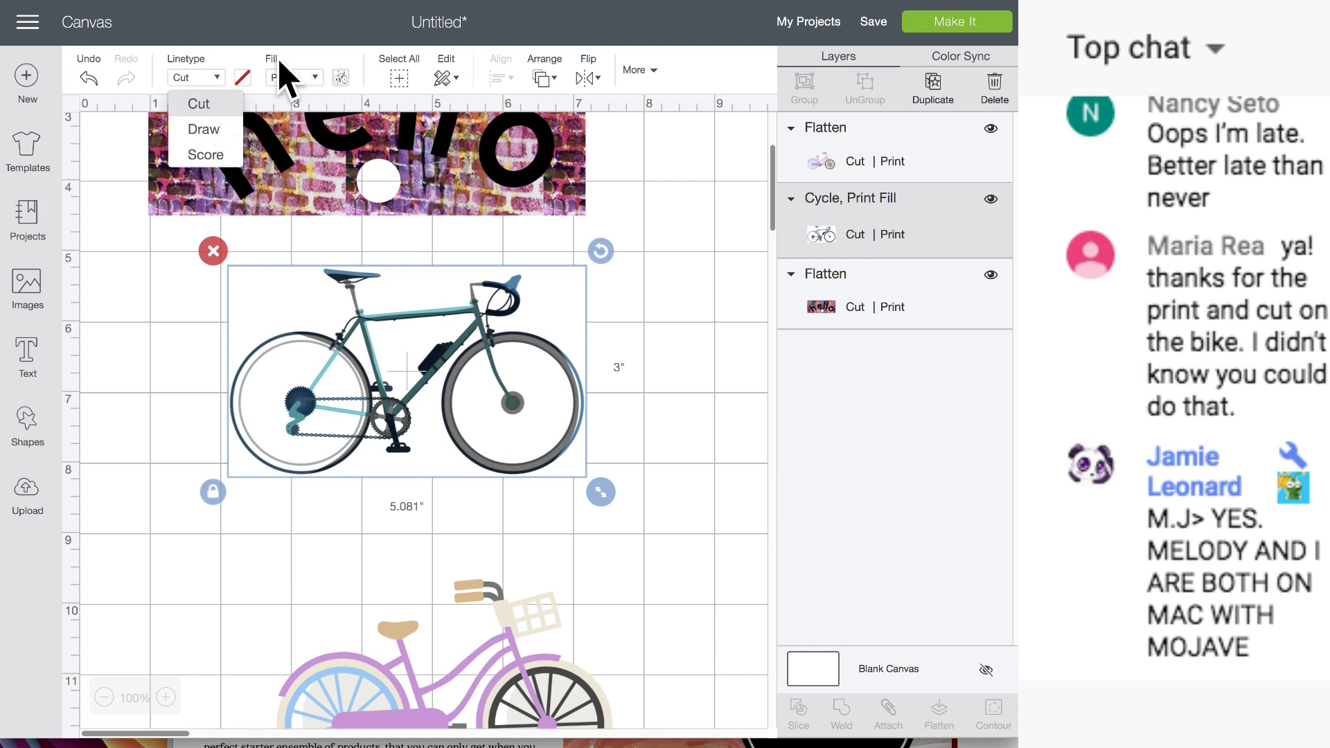
pyautogui.click(315, 77)
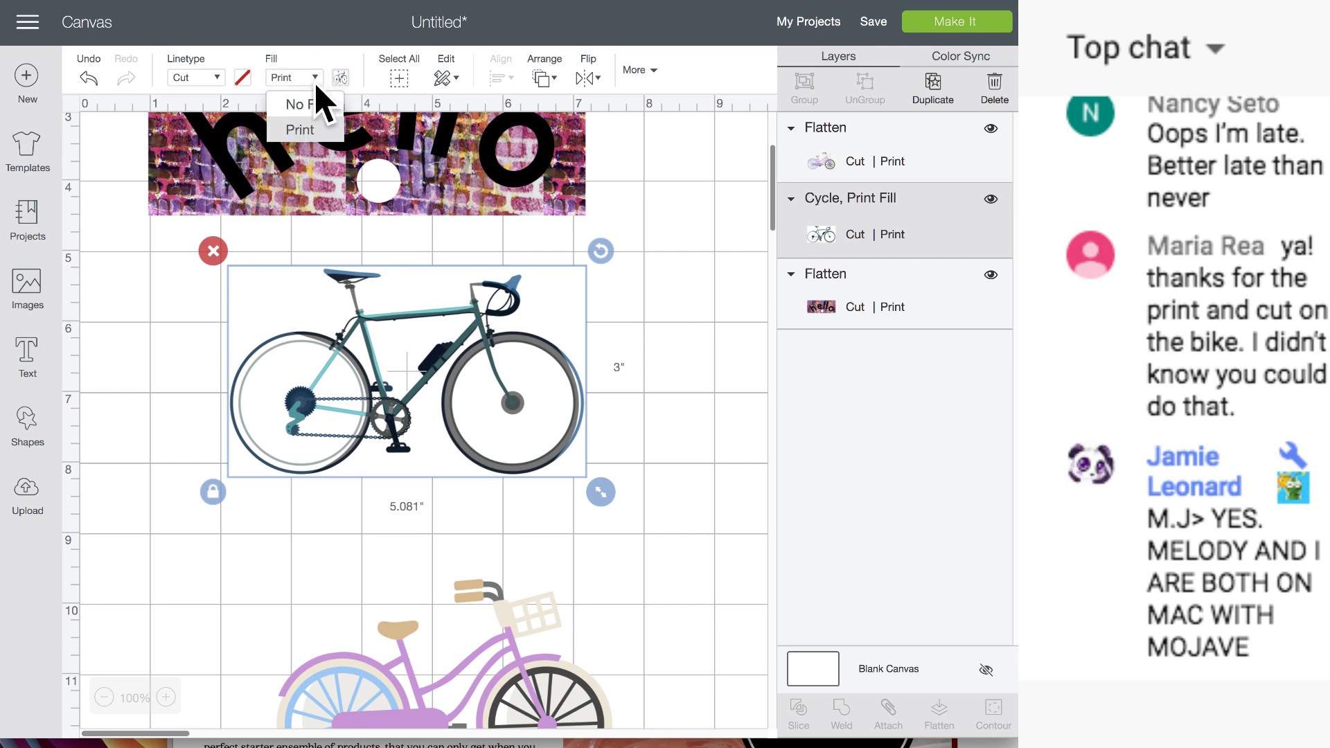
pyautogui.click(305, 106)
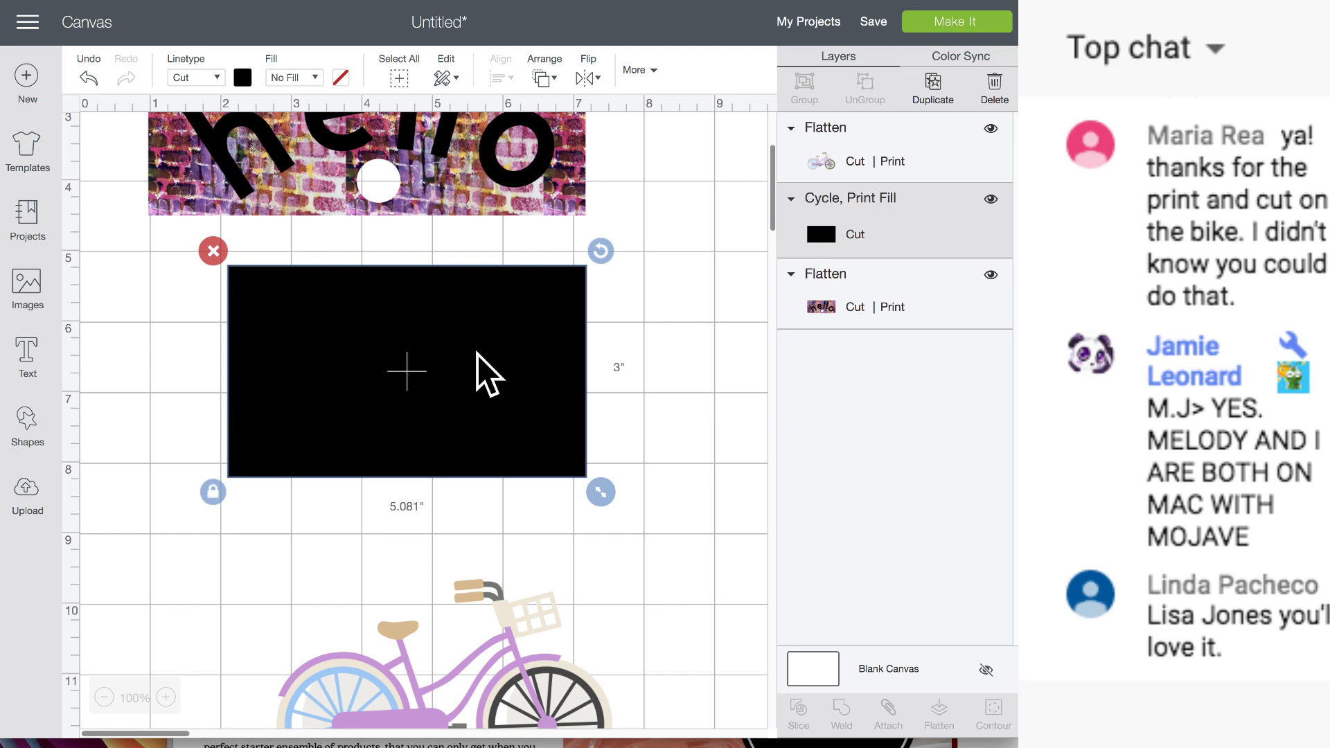
# - Remove the unfilled black bicycle shape from the canvas, keeping the purple bicycle and the hello image
pyautogui.scroll(-5, 477, 354)
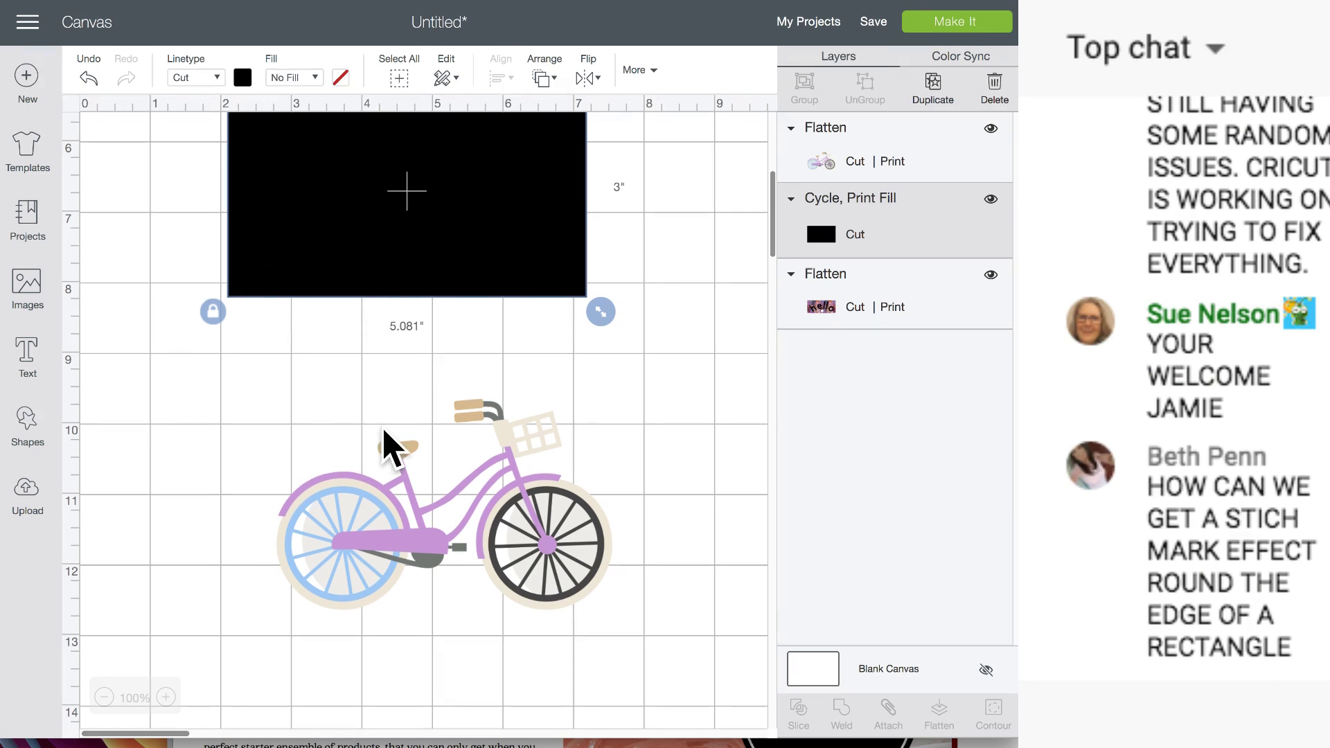
pyautogui.hotkey('ctrl', 'z')
pyautogui.hotkey('ctrl', 'z')
pyautogui.hotkey('ctrl', 'z')
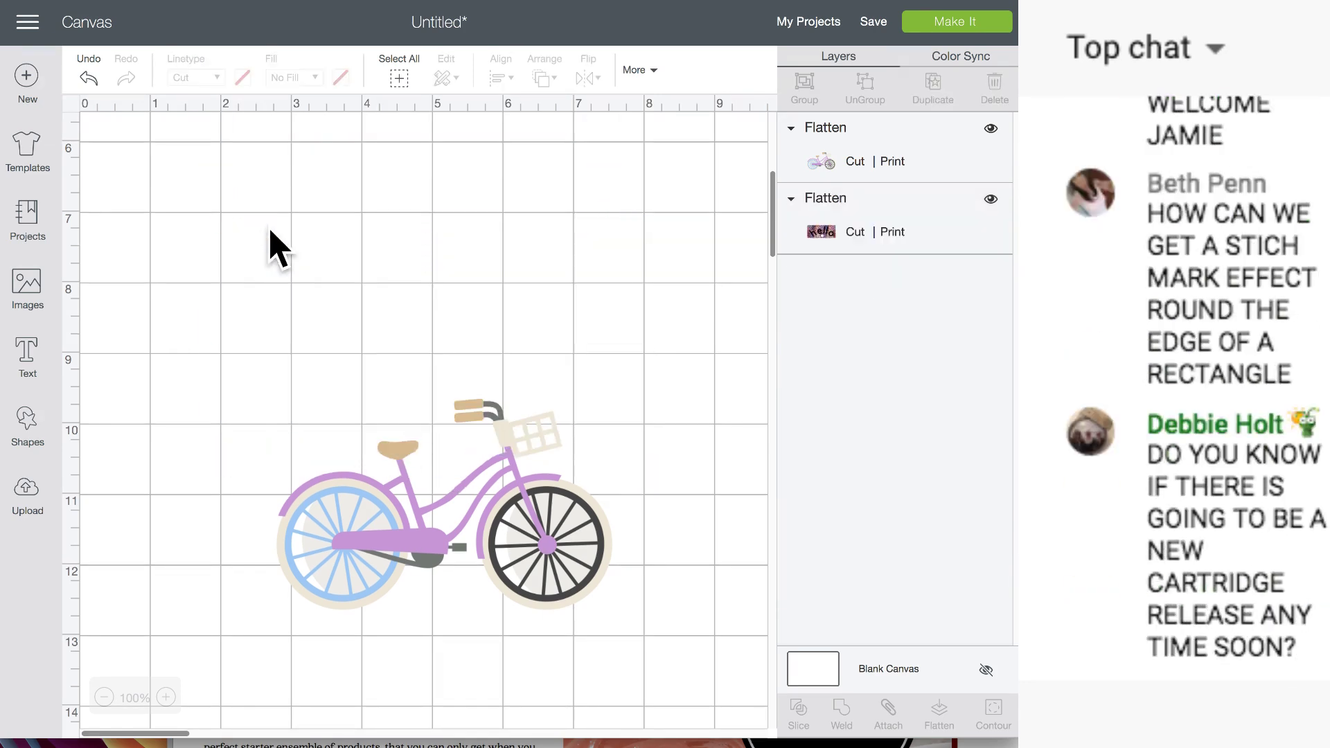
# - Unflatten the hello image and move the hello text off the brick-patterned rectangle into the space below it
pyautogui.scroll(7, 321, 380)
pyautogui.moveTo(349, 326)
pyautogui.mouseDown()
pyautogui.moveTo(326, 351)
pyautogui.moveTo(351, 351)
pyautogui.moveTo(349, 338)
pyautogui.mouseUp()
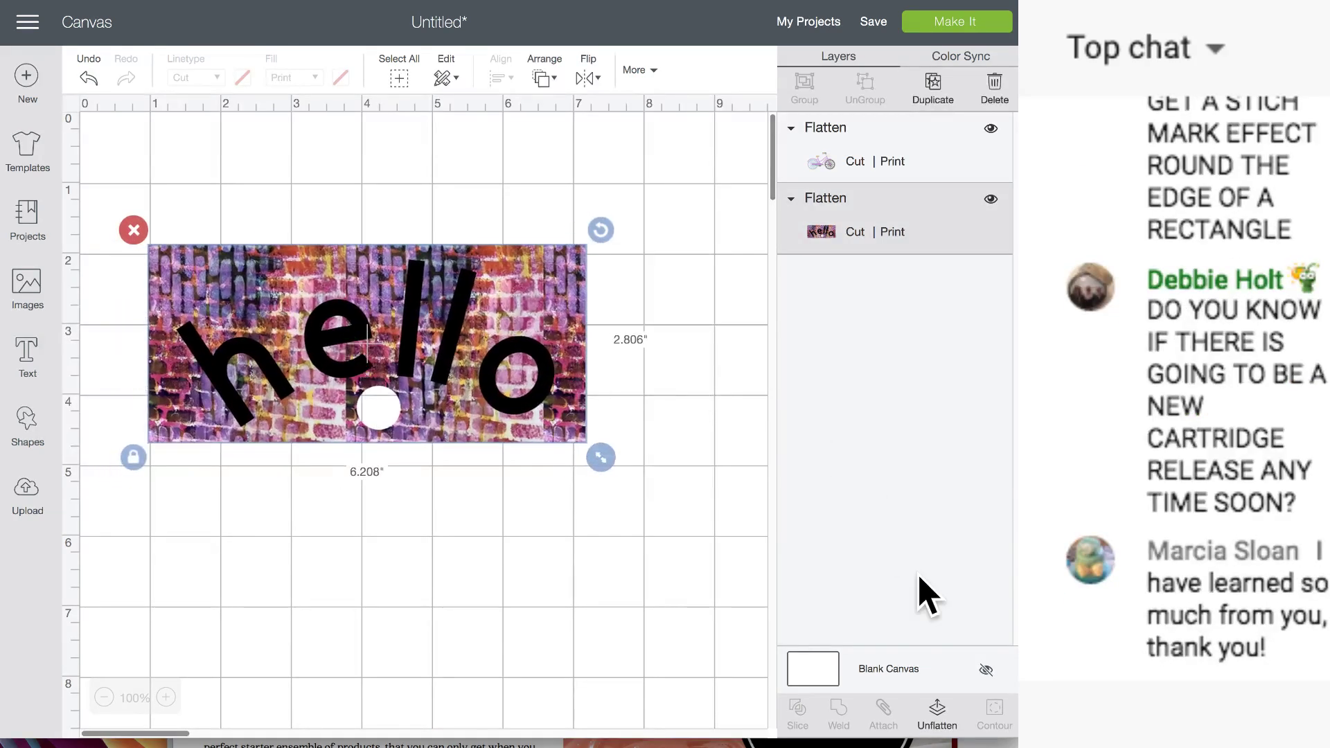
pyautogui.click(936, 714)
pyautogui.click(400, 374)
pyautogui.moveTo(400, 374); pyautogui.dragTo(454, 570)
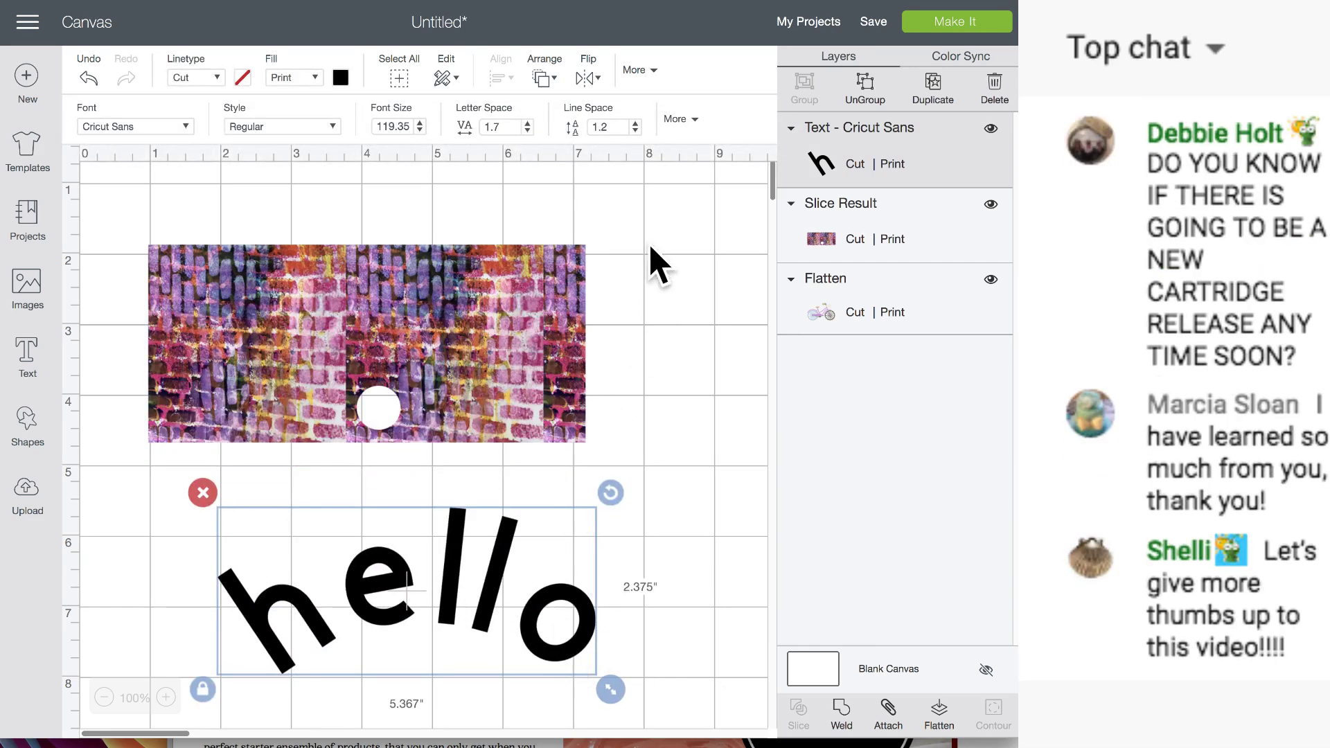
# - Set the hello text's fill to No Fill and weld its letters into one cut shape
pyautogui.click(316, 79)
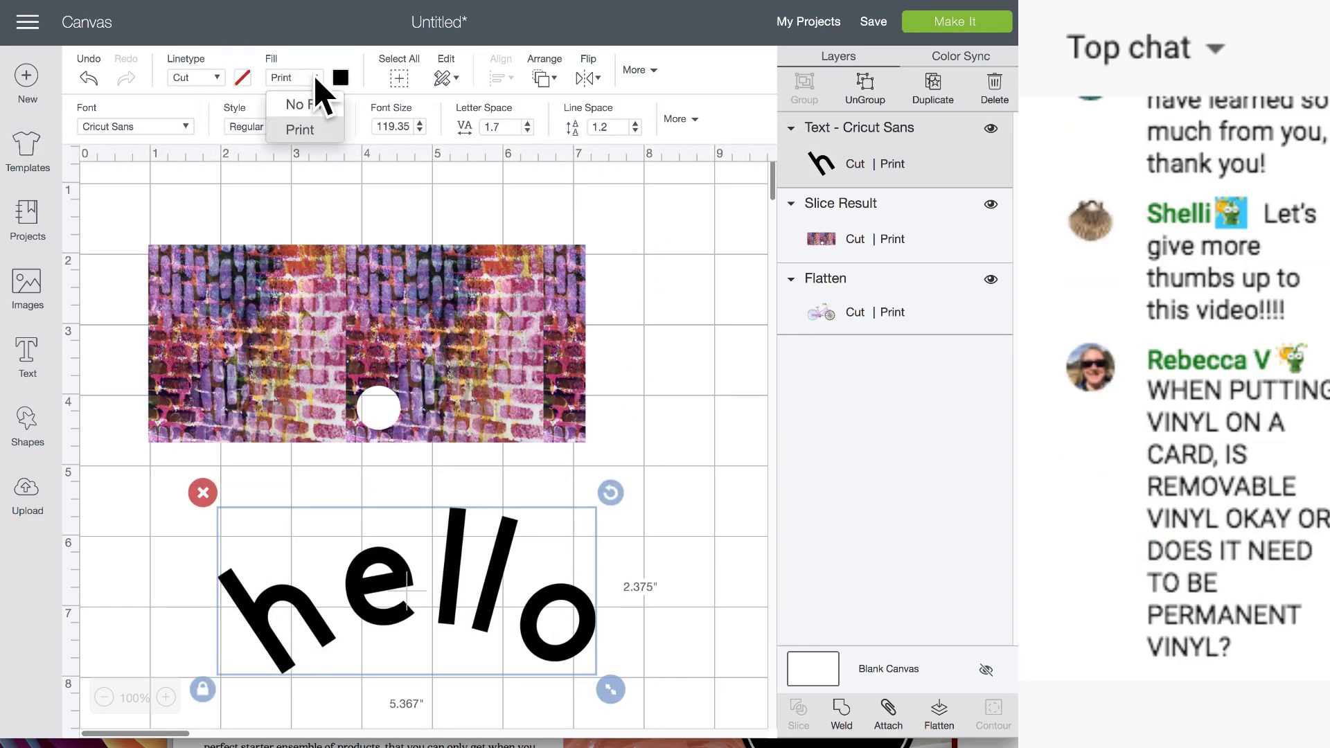
pyautogui.click(309, 108)
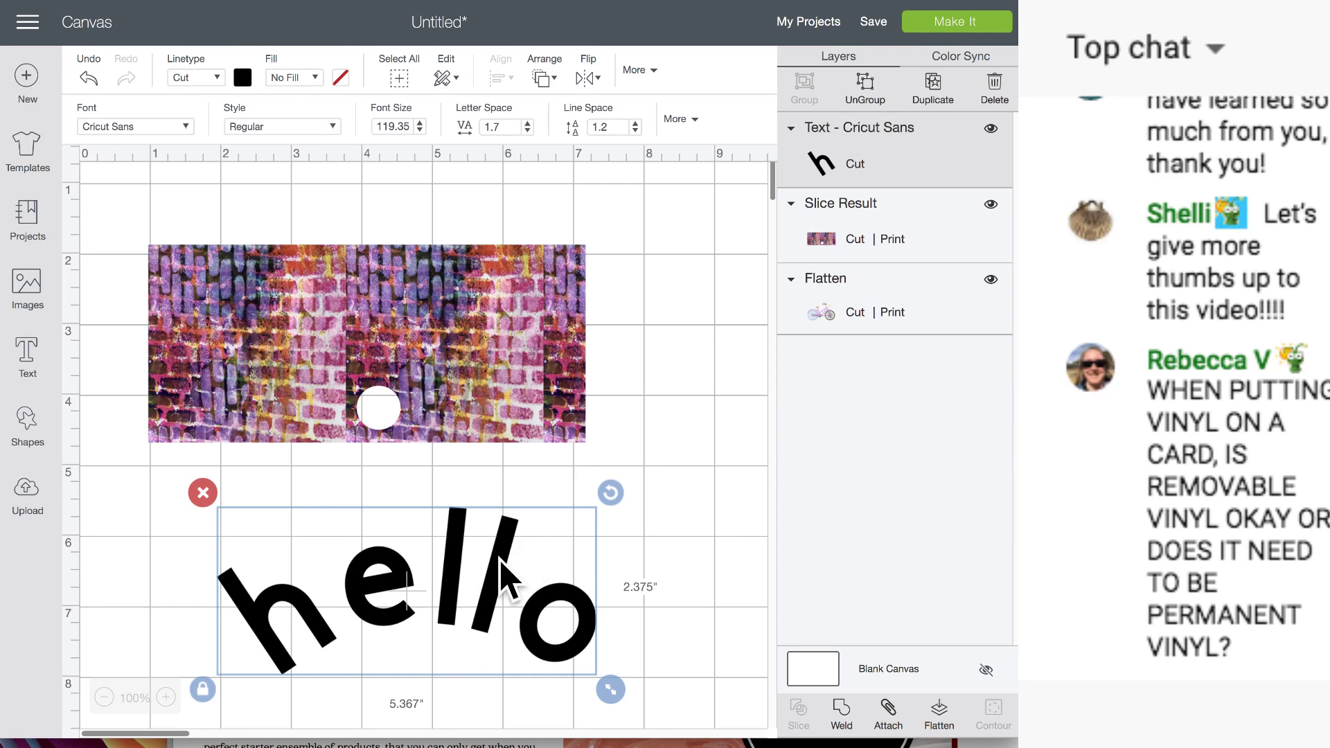
pyautogui.click(636, 527)
pyautogui.click(512, 545)
pyautogui.moveTo(512, 546); pyautogui.dragTo(521, 527)
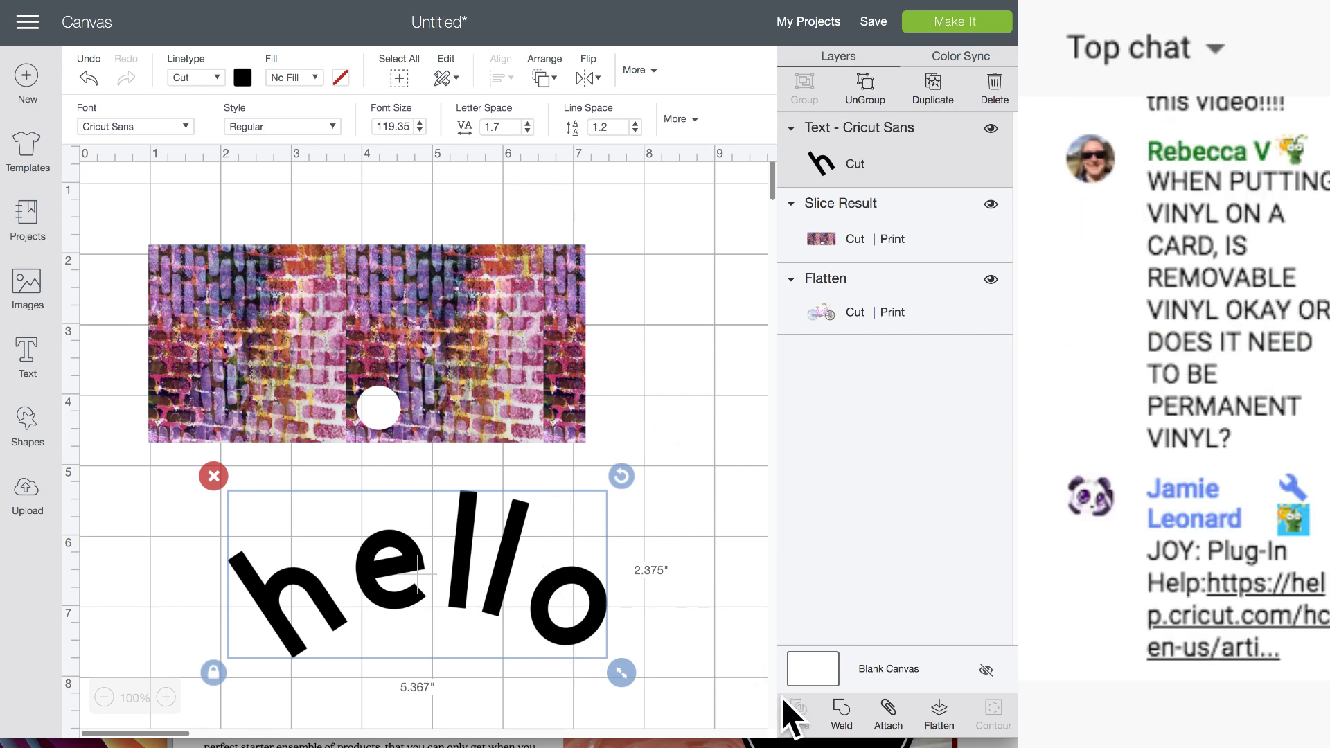
pyautogui.click(843, 710)
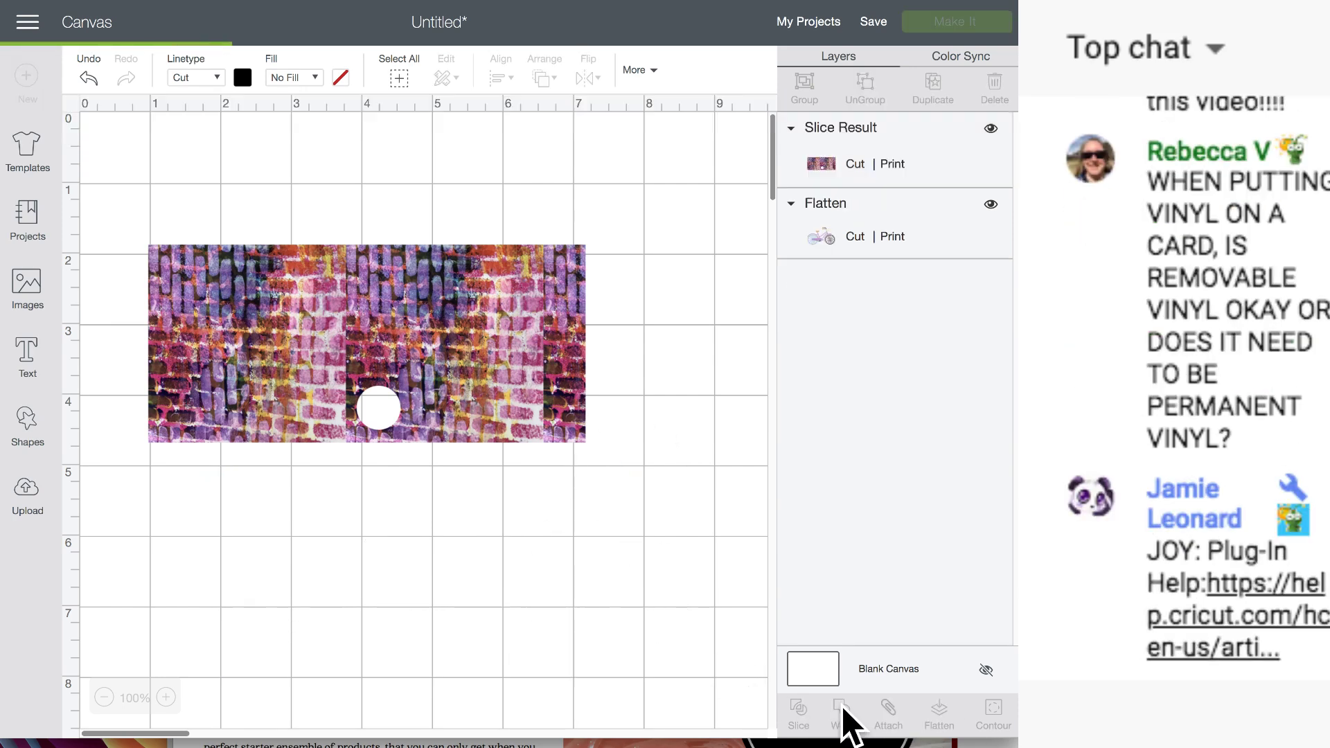
pyautogui.click(512, 575)
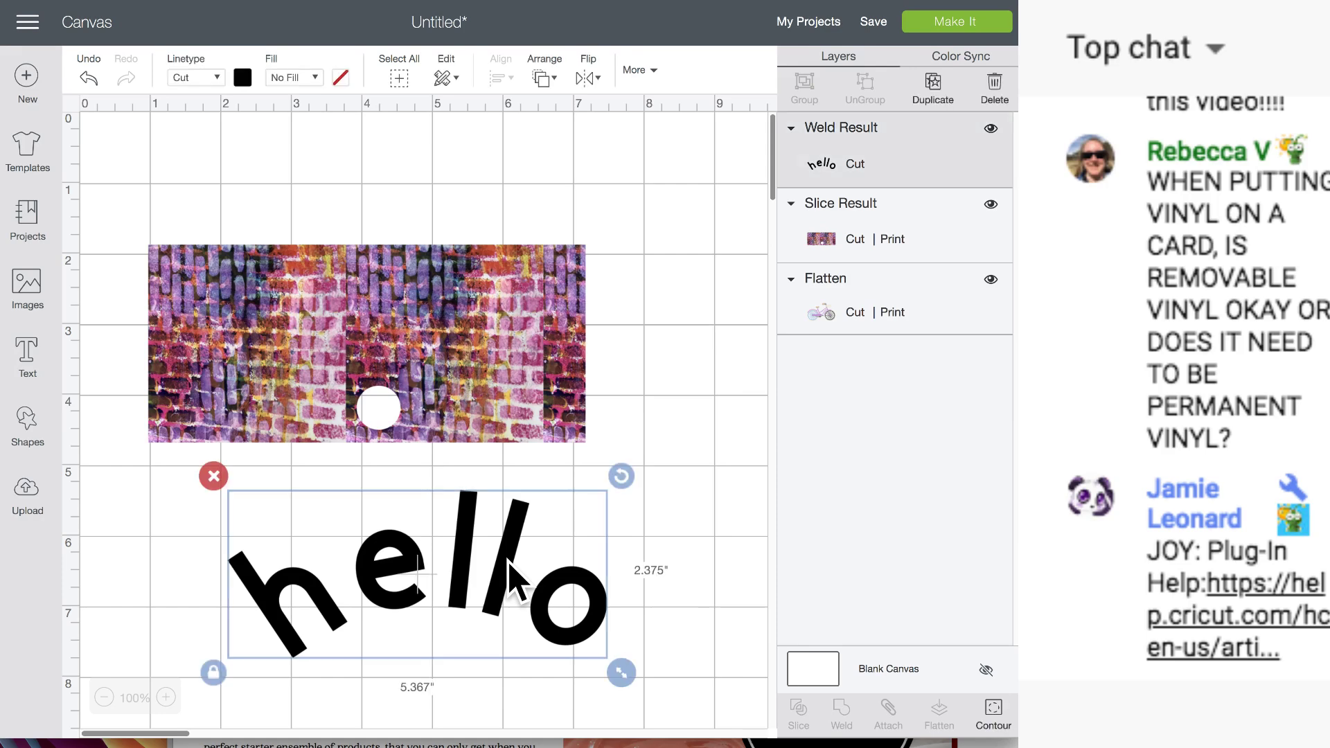
# - Open the Contour editor for the welded hello and hide the inner contour of the letter o
pyautogui.click(996, 711)
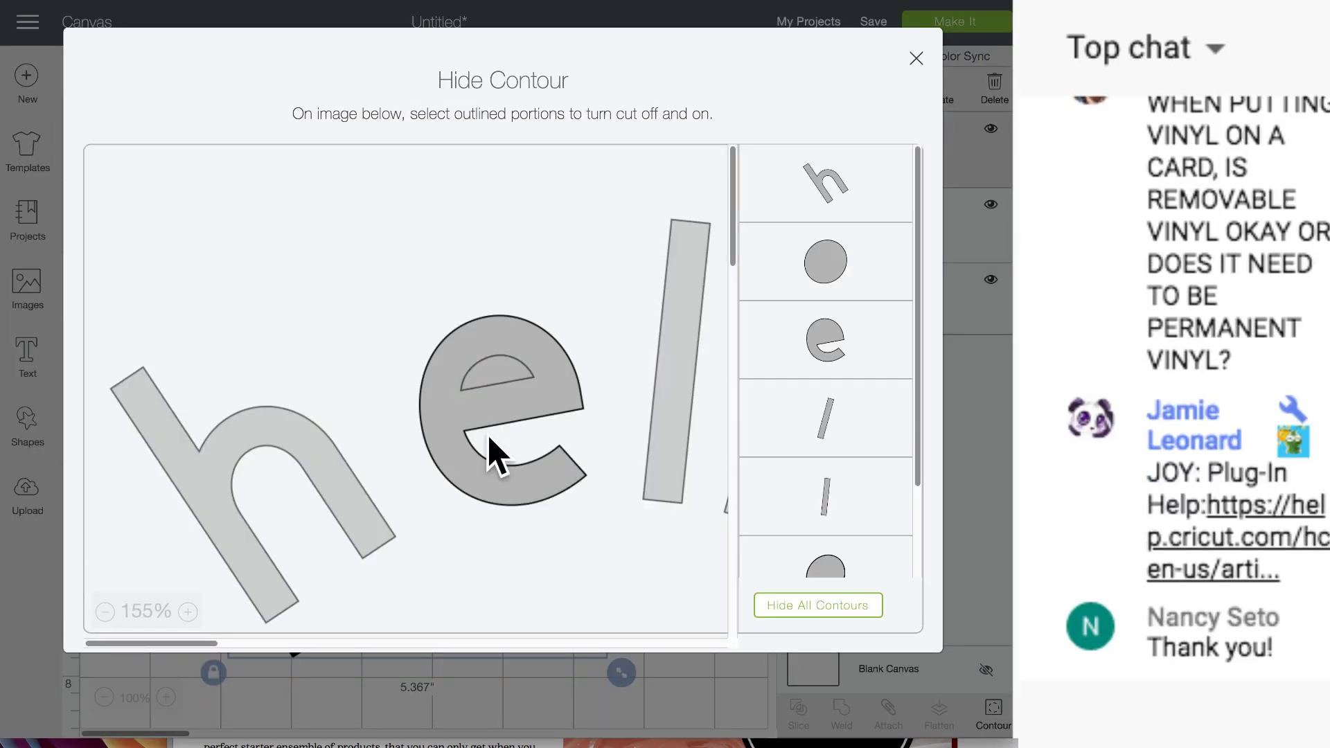
pyautogui.hscroll(1, 553, 437)
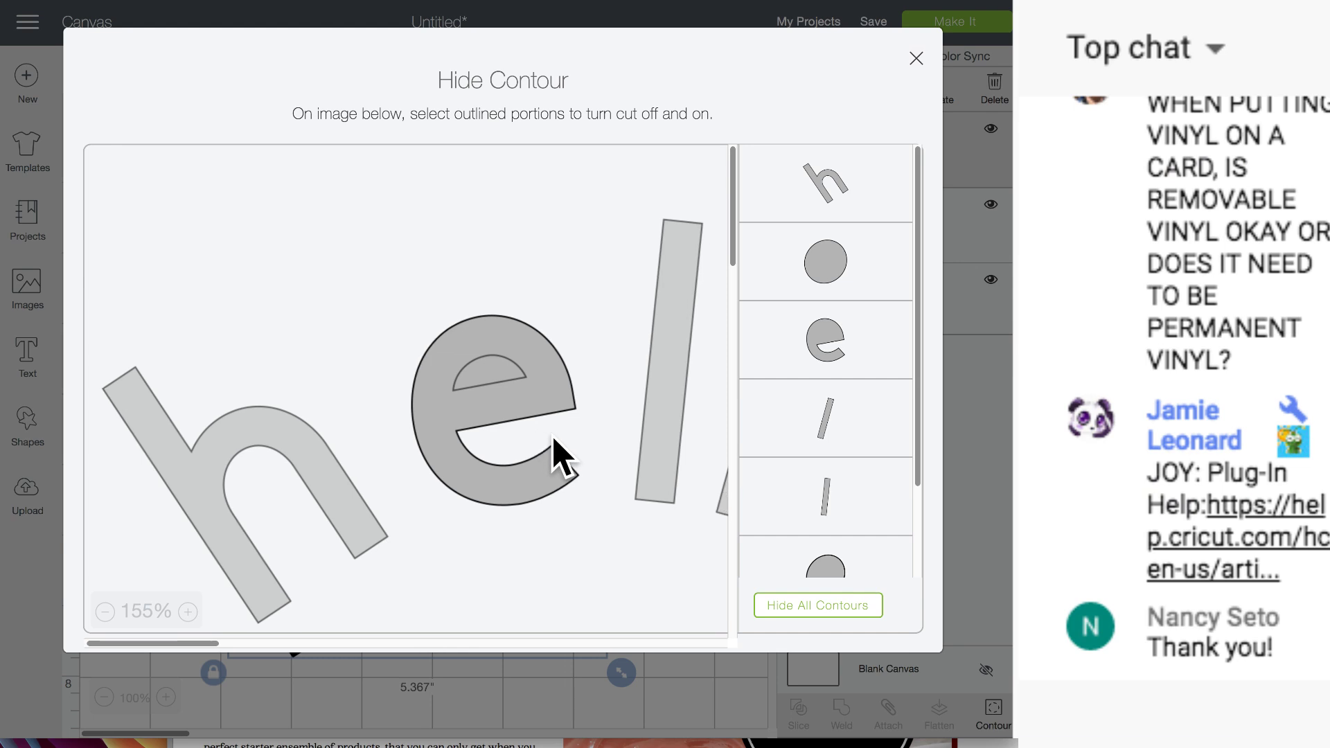
pyautogui.hscroll(10, 558, 451)
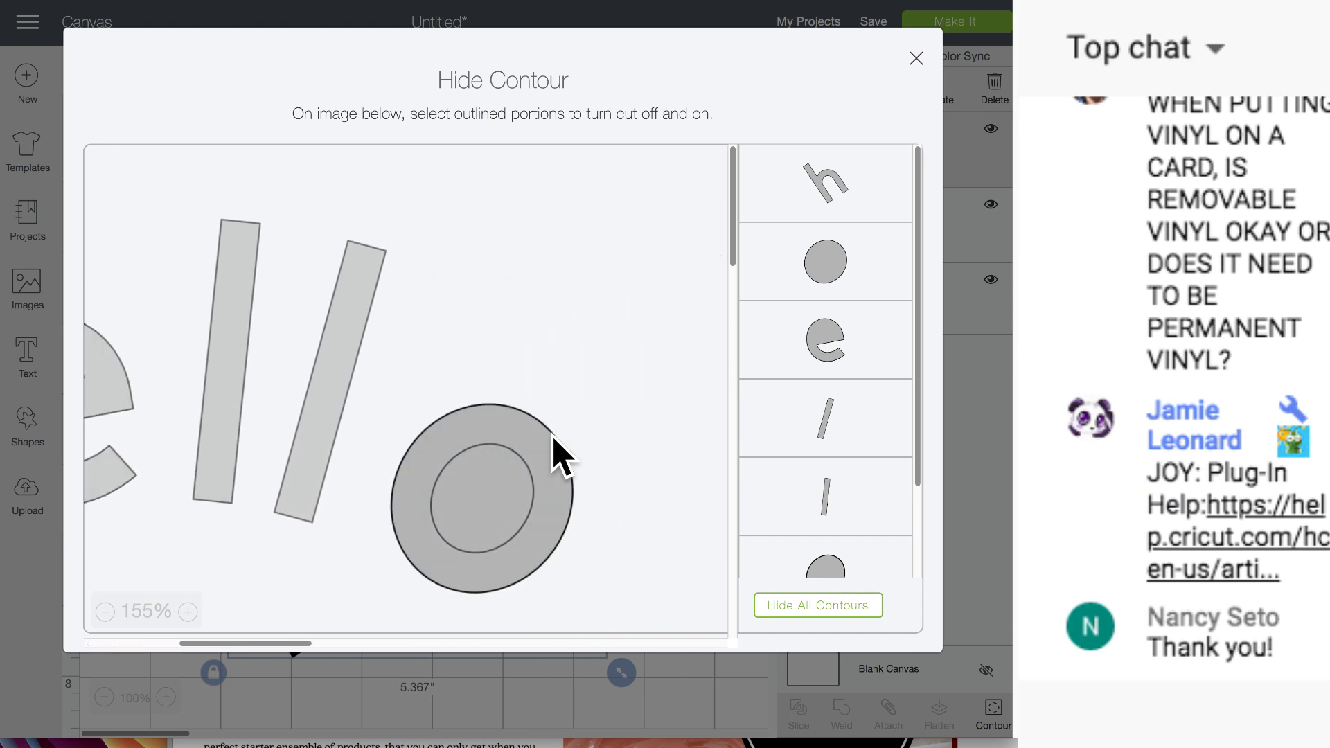
pyautogui.click(483, 492)
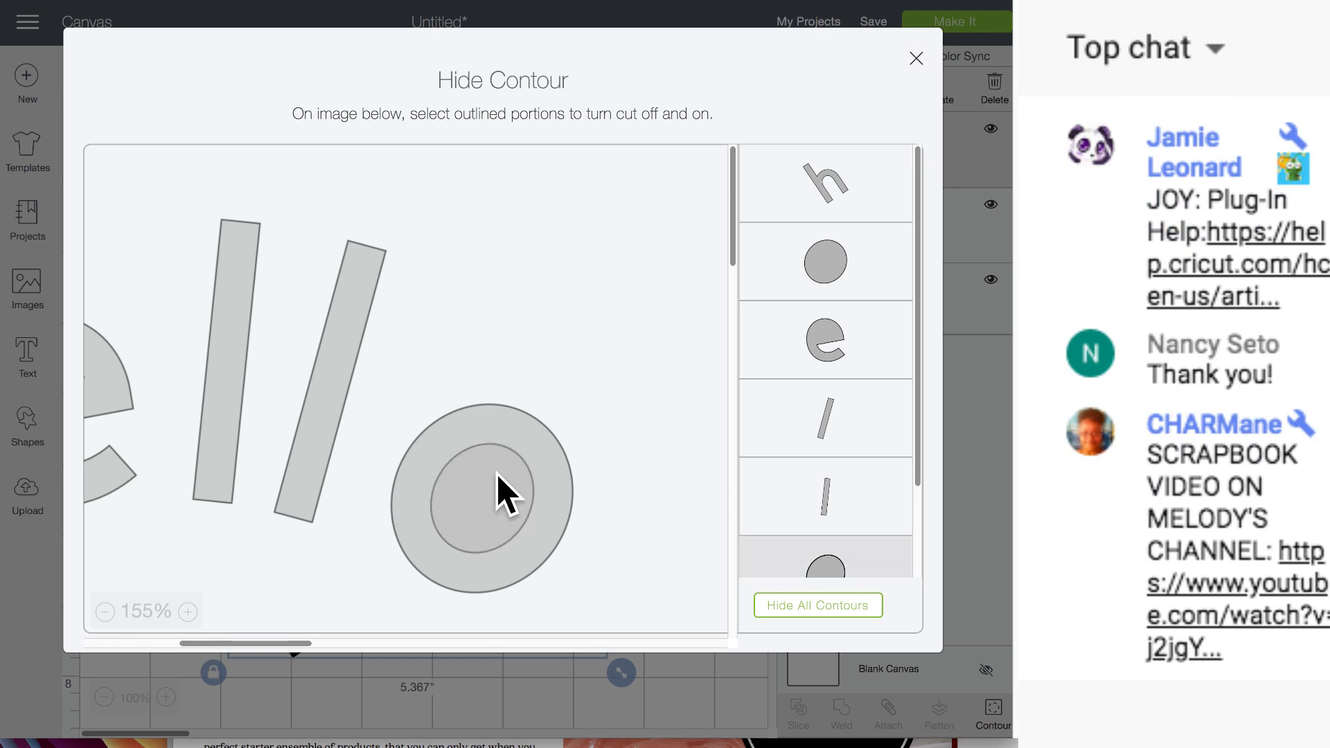
pyautogui.click(478, 487)
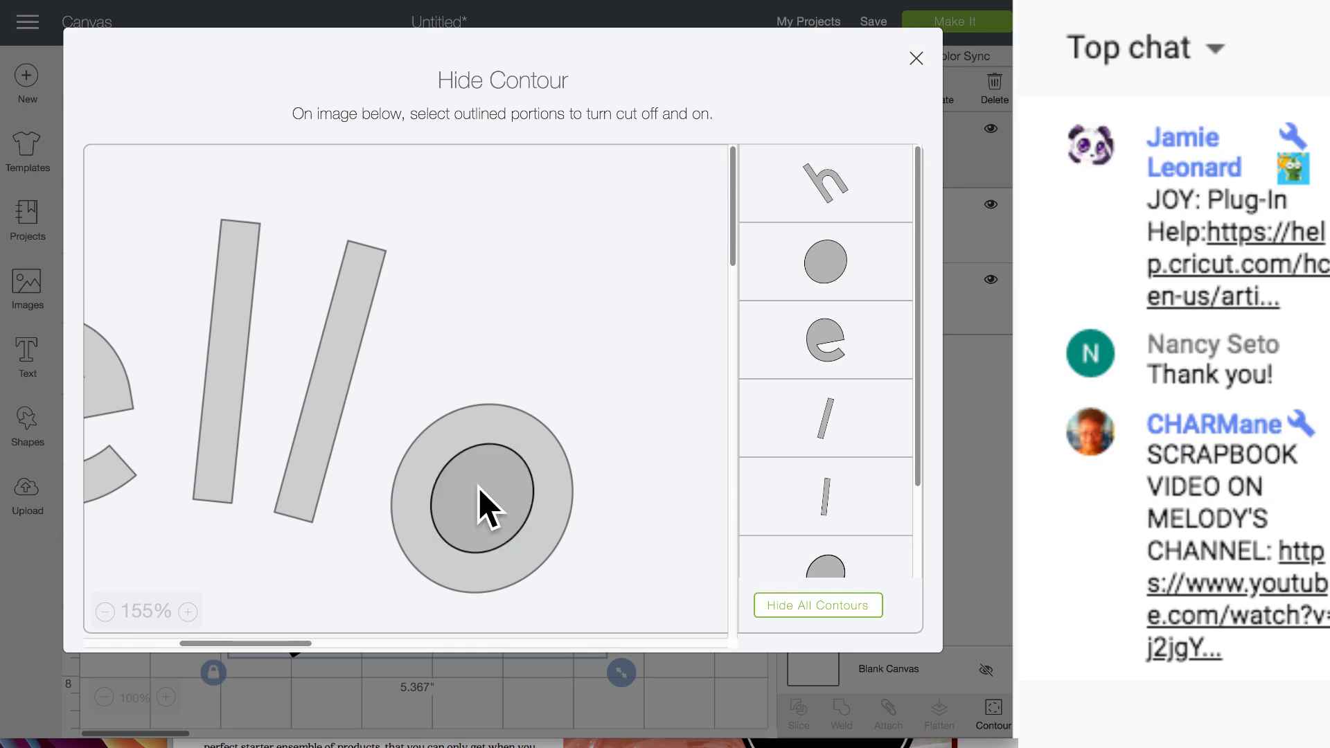
pyautogui.click(480, 489)
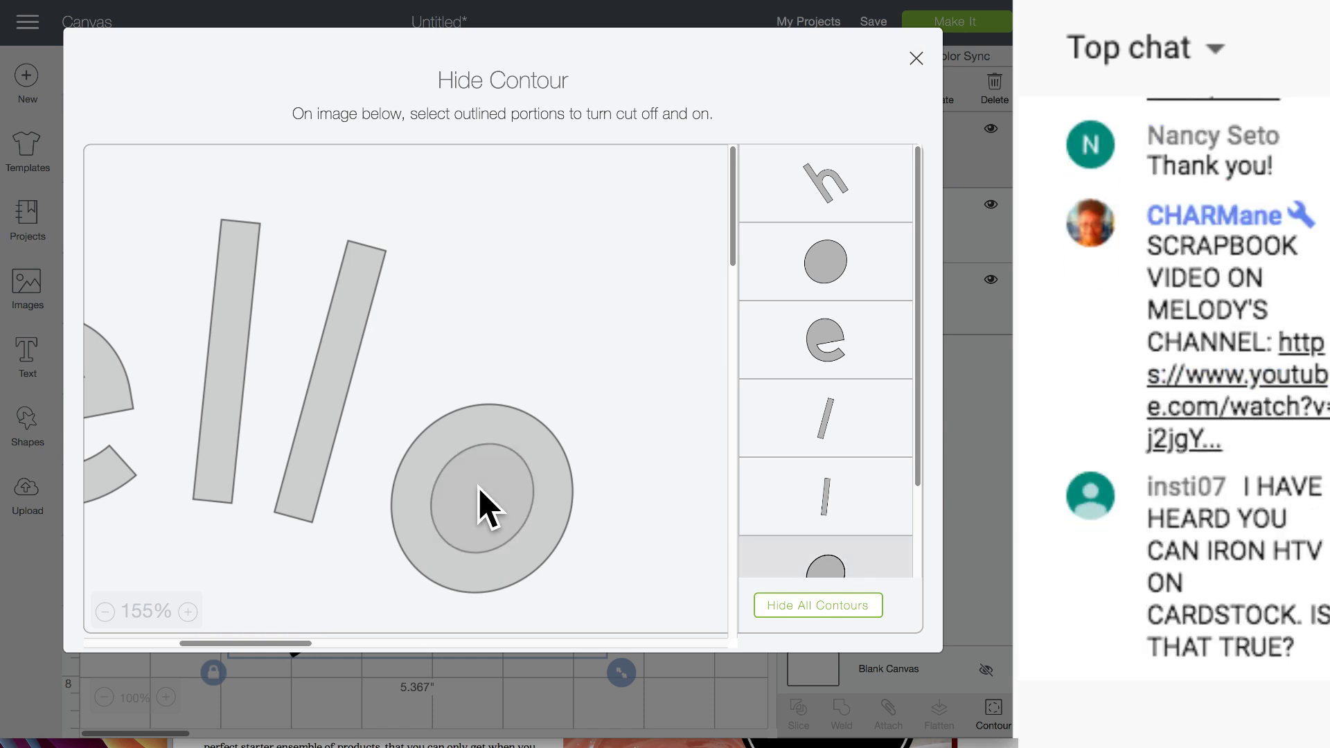
# - Hide the inner contour of the letter e, close the Contour editor and shift the hello shape slightly upward
pyautogui.scroll(-2, 783, 564)
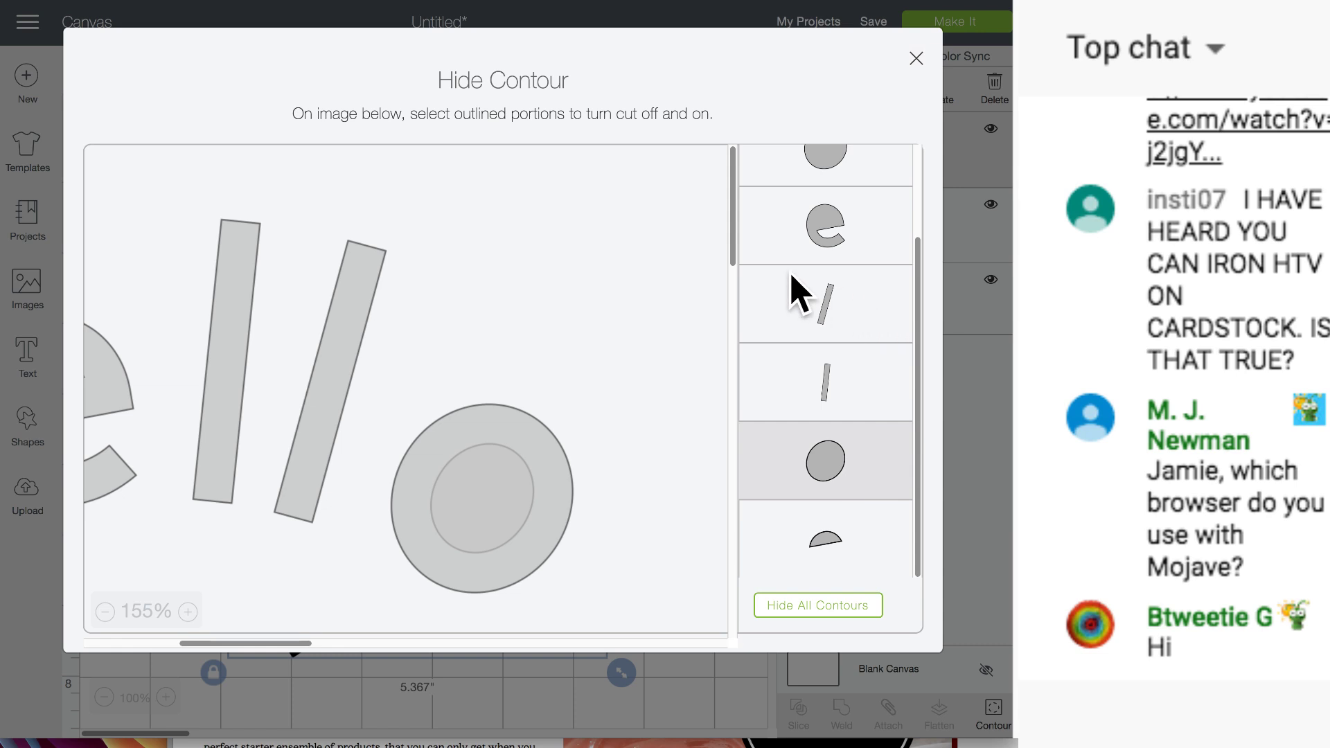
pyautogui.scroll(2, 796, 290)
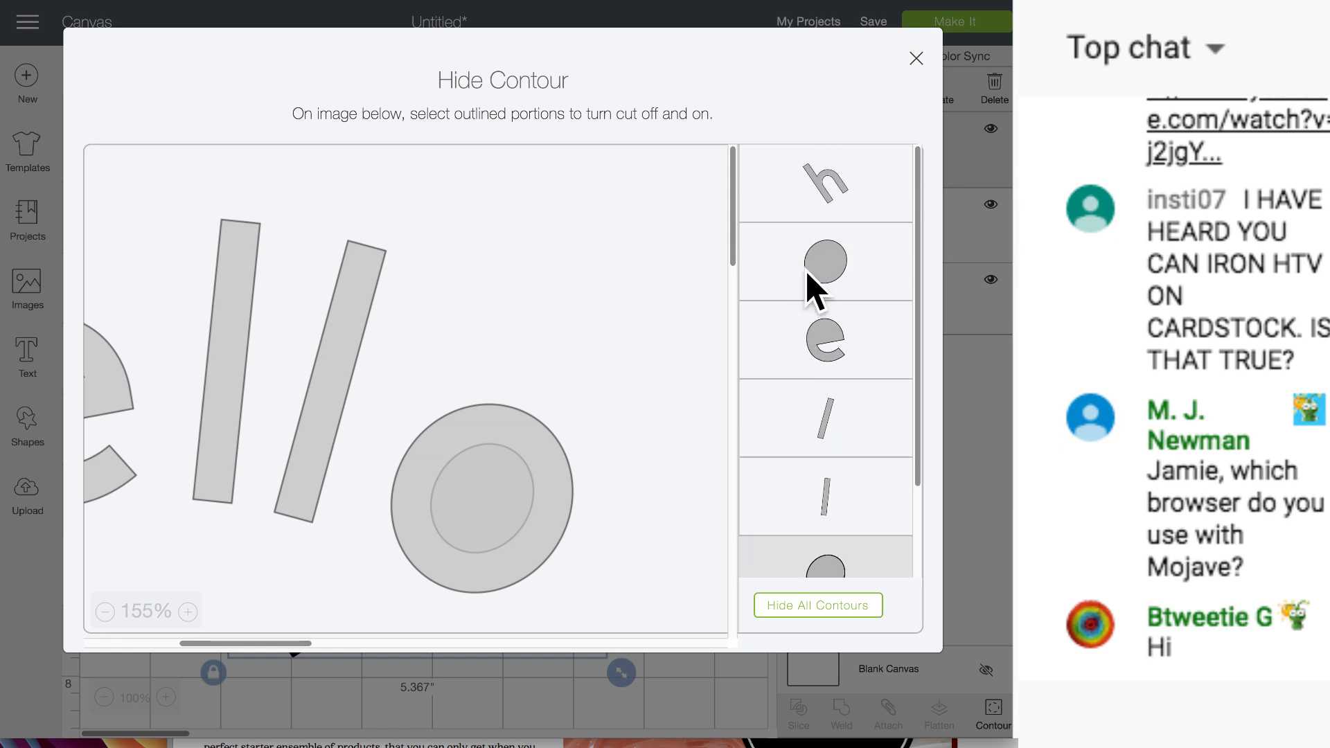
pyautogui.scroll(-2, 814, 503)
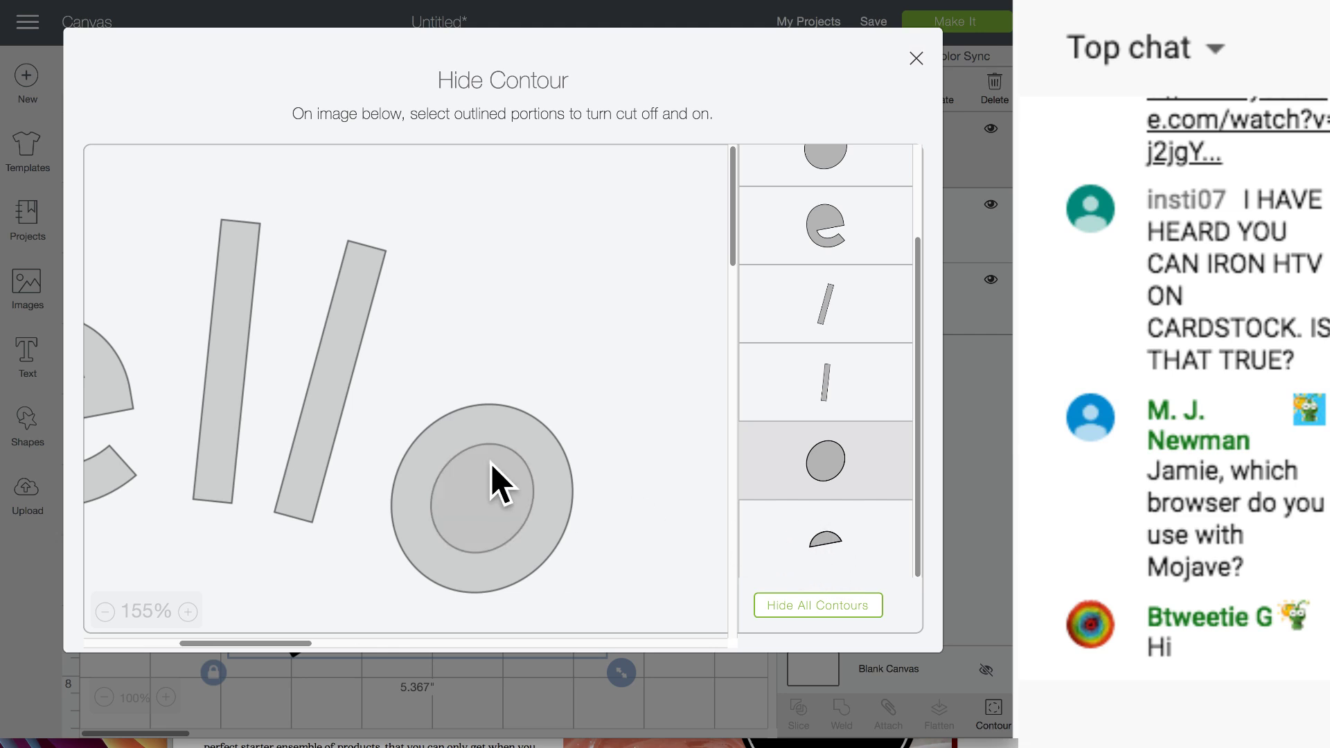
pyautogui.hscroll(-5, 496, 478)
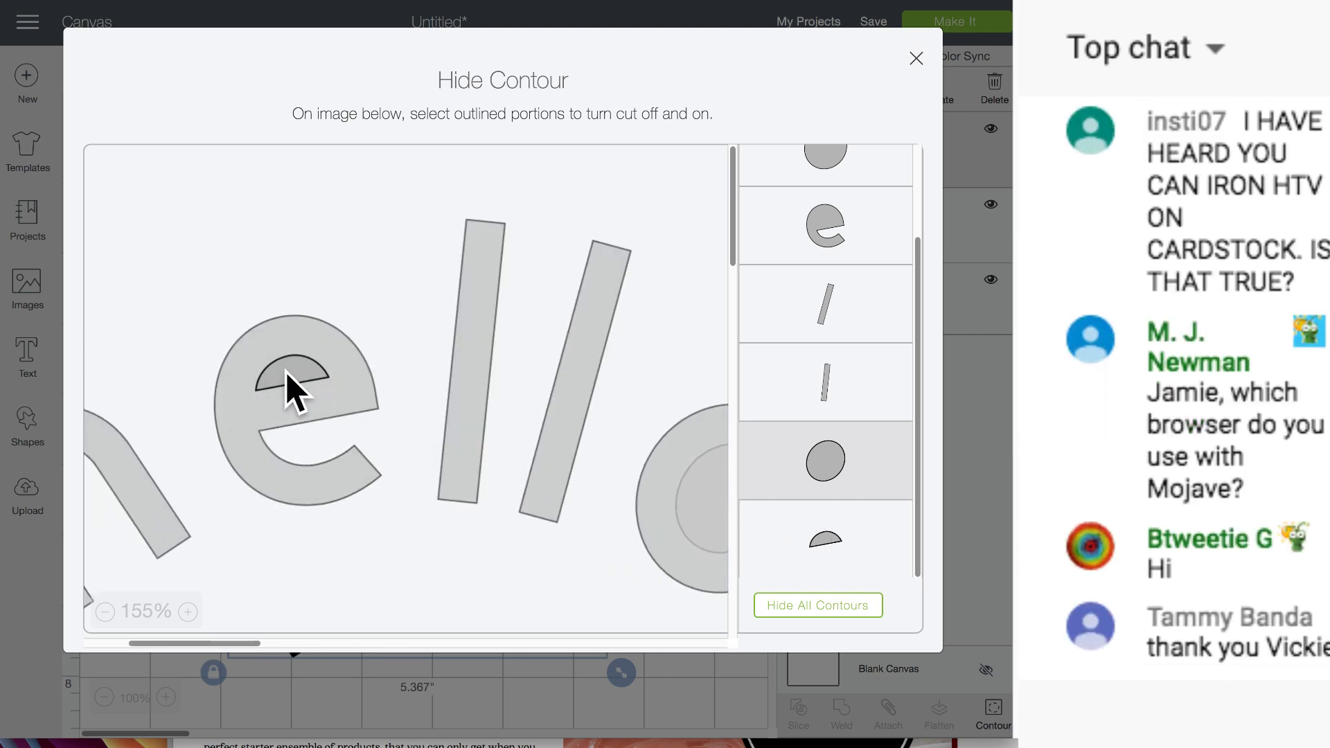
pyautogui.click(828, 516)
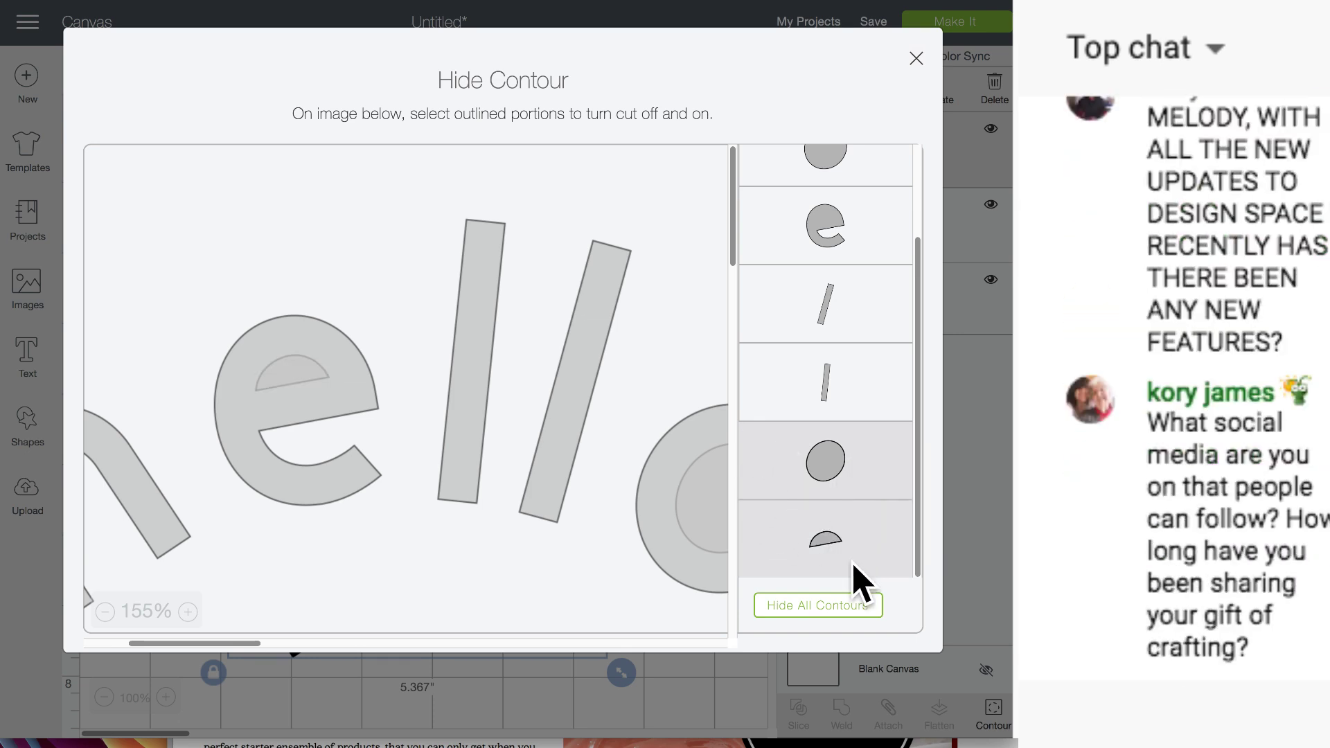
pyautogui.click(539, 687)
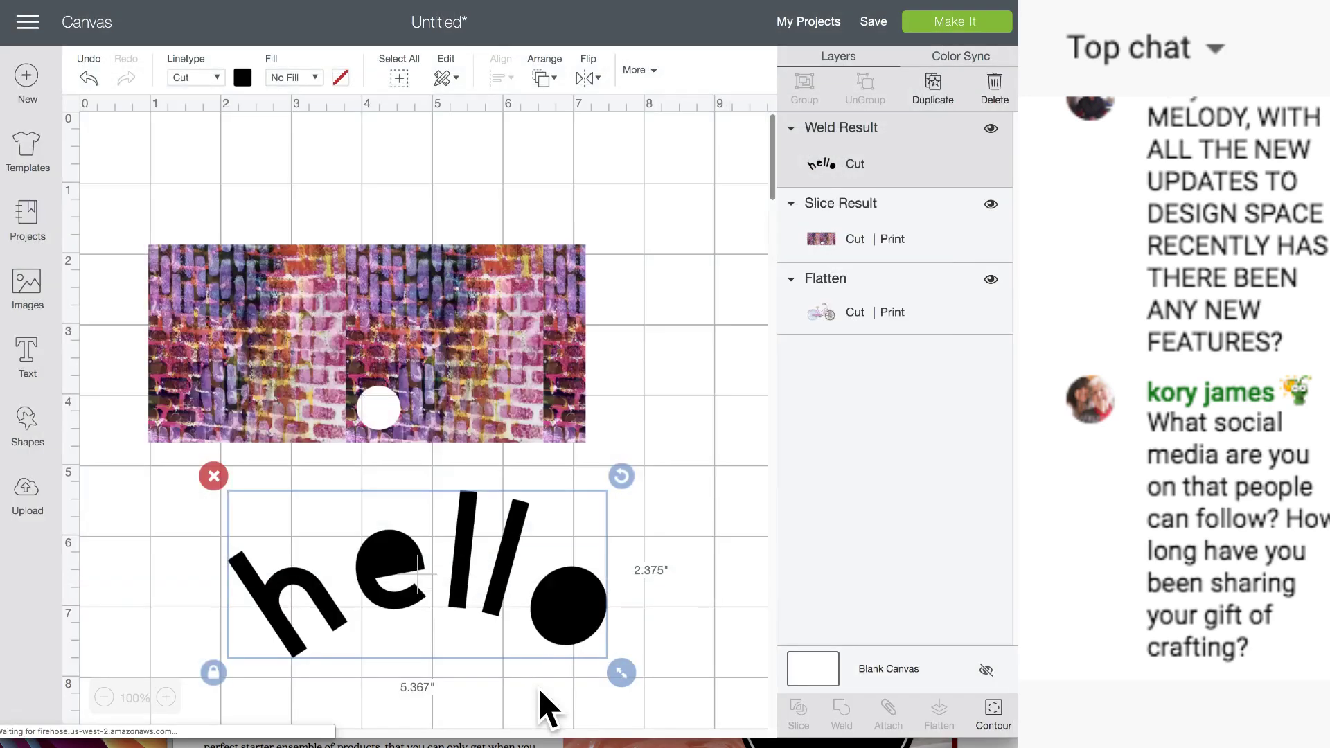
pyautogui.moveTo(544, 613); pyautogui.dragTo(539, 586)
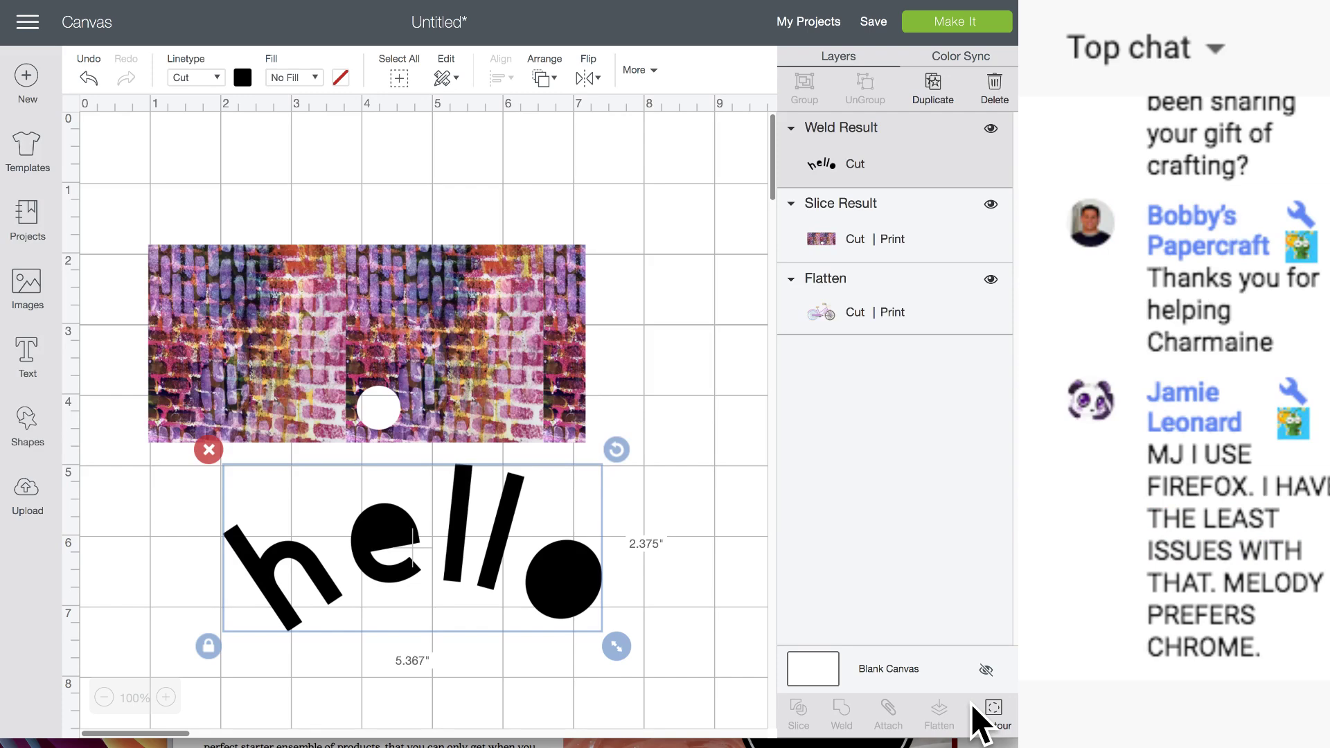
# - Restore the hidden inner contours of the letters o and e in the welded hello
pyautogui.click(991, 714)
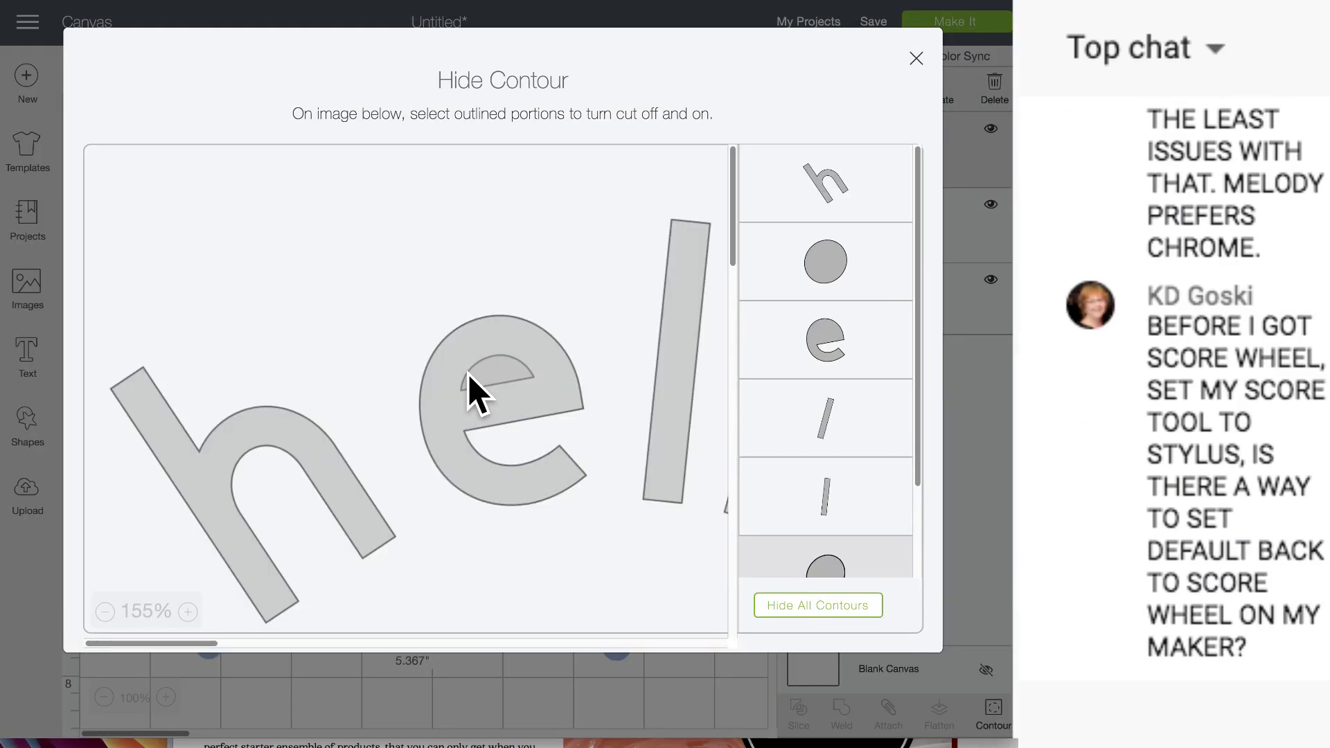
pyautogui.hscroll(5, 633, 460)
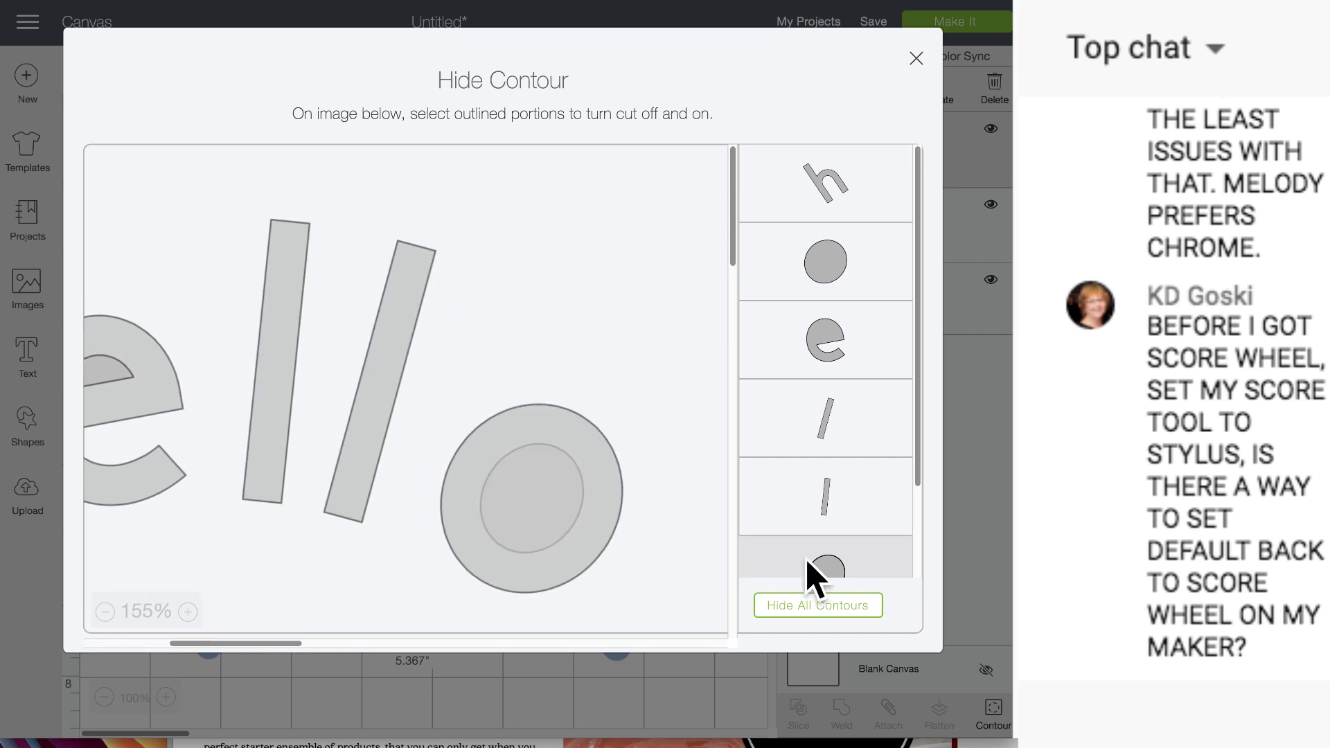
pyautogui.scroll(-3, 866, 561)
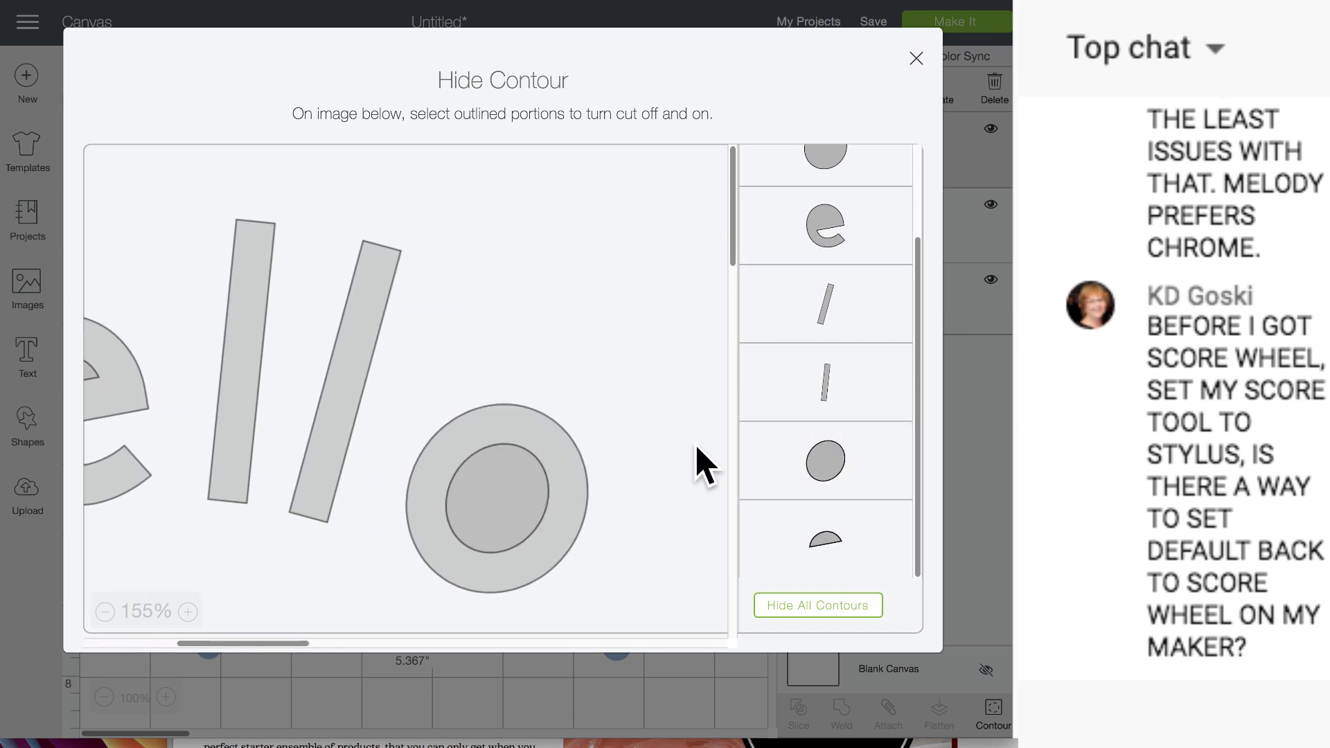
pyautogui.click(468, 678)
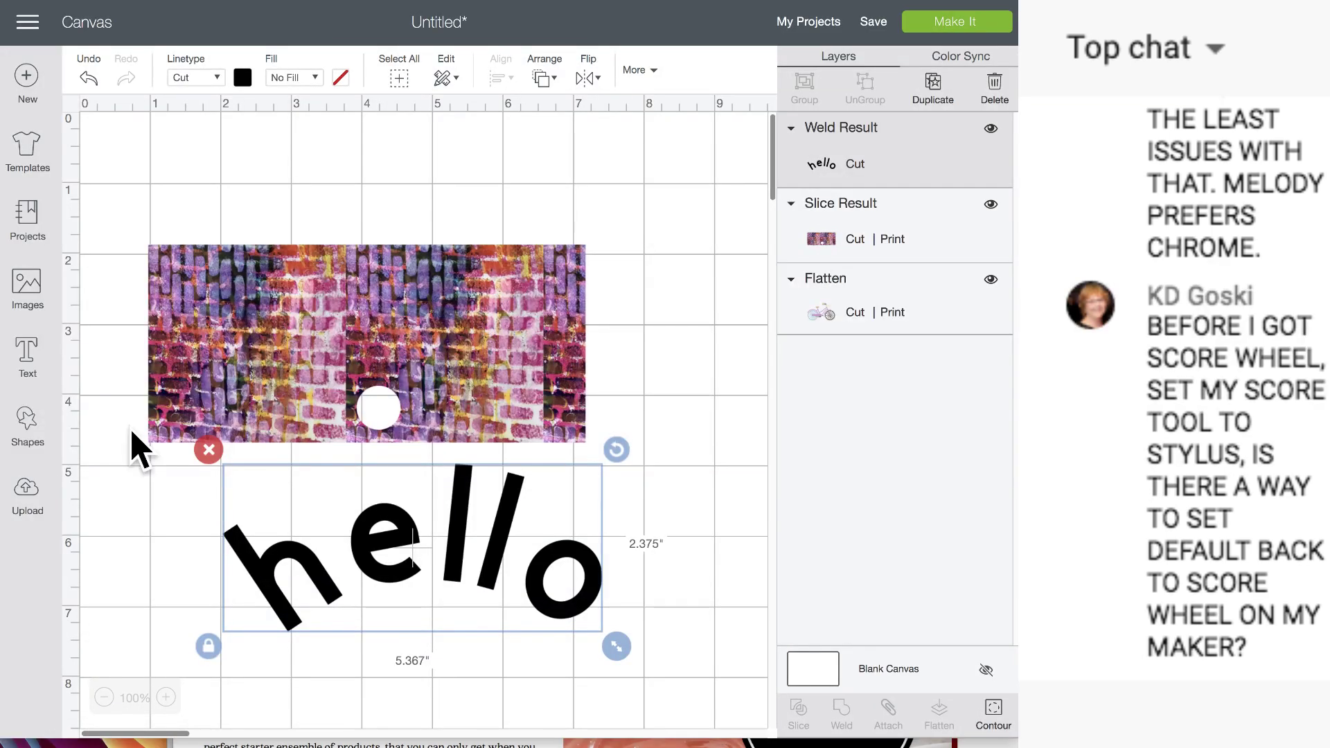
# - Move the welded hello back over the brick-patterned rectangle and deselect it
pyautogui.moveTo(391, 533); pyautogui.dragTo(421, 504)
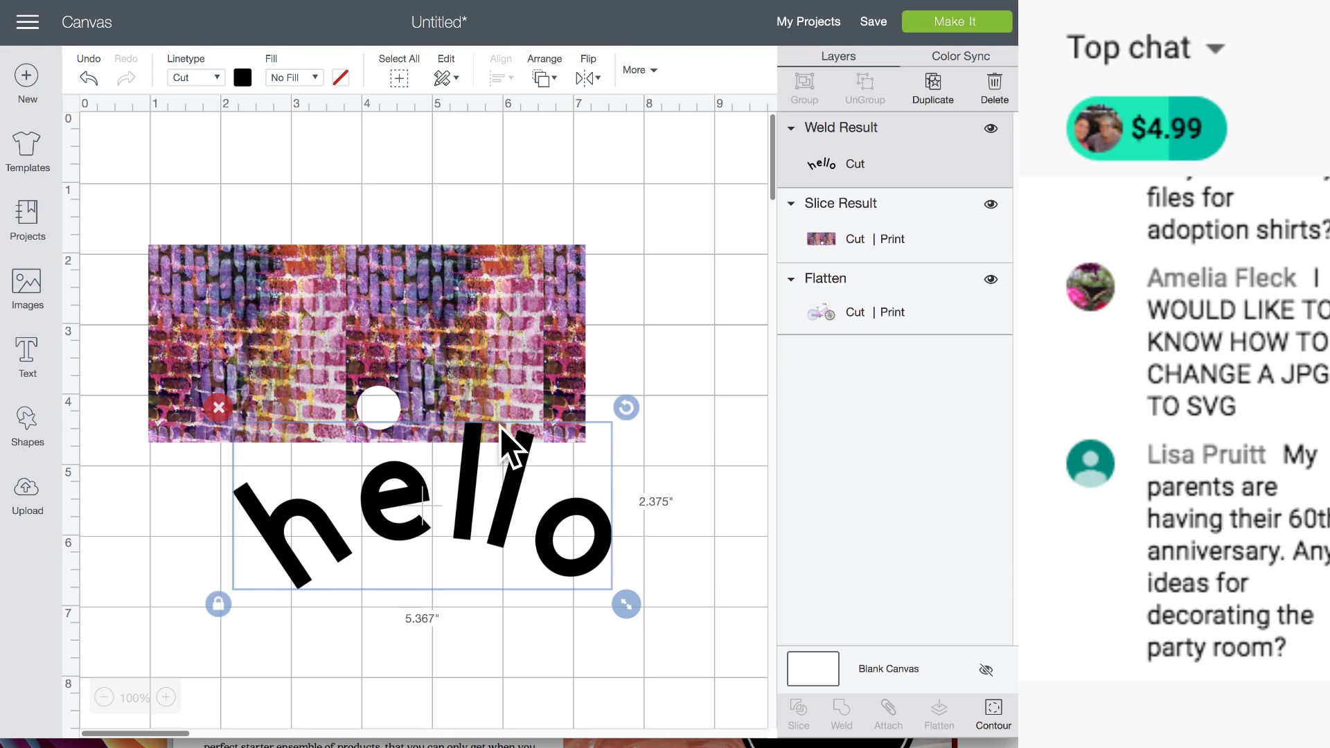
pyautogui.moveTo(409, 481); pyautogui.dragTo(366, 298)
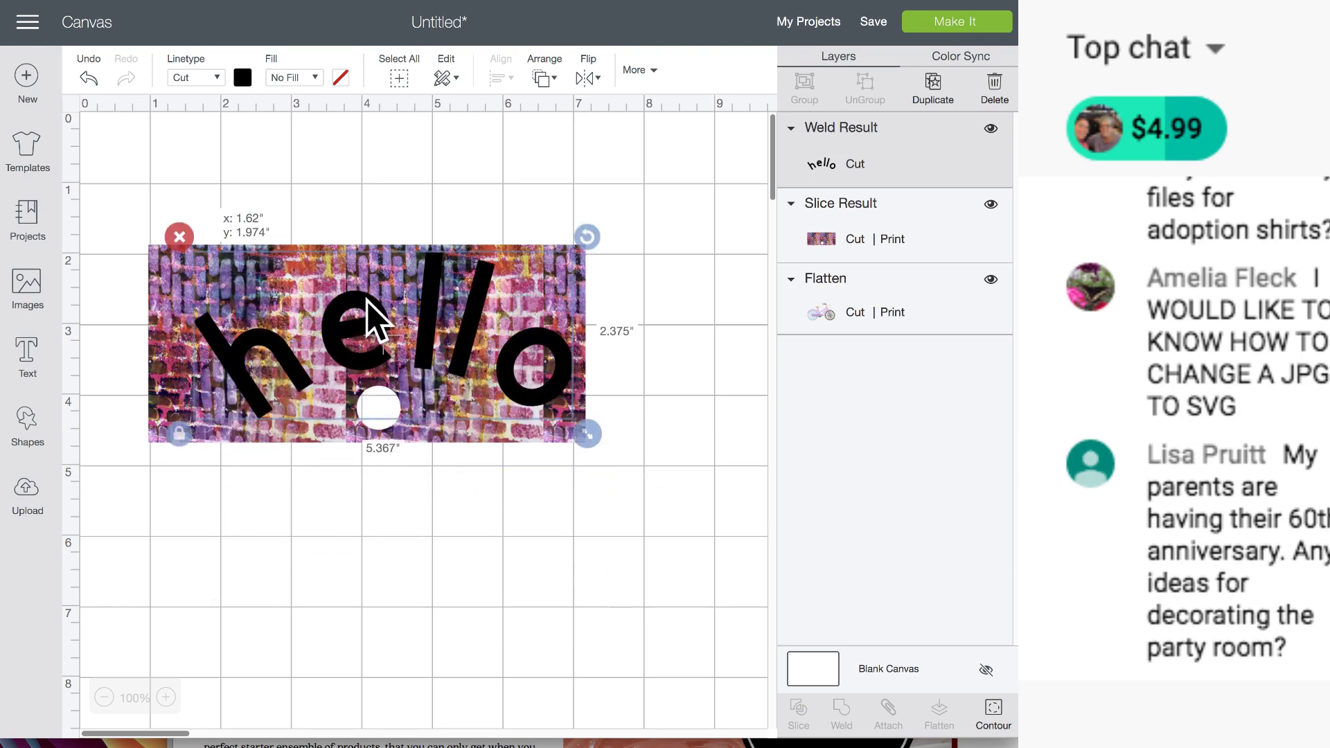
pyautogui.click(225, 188)
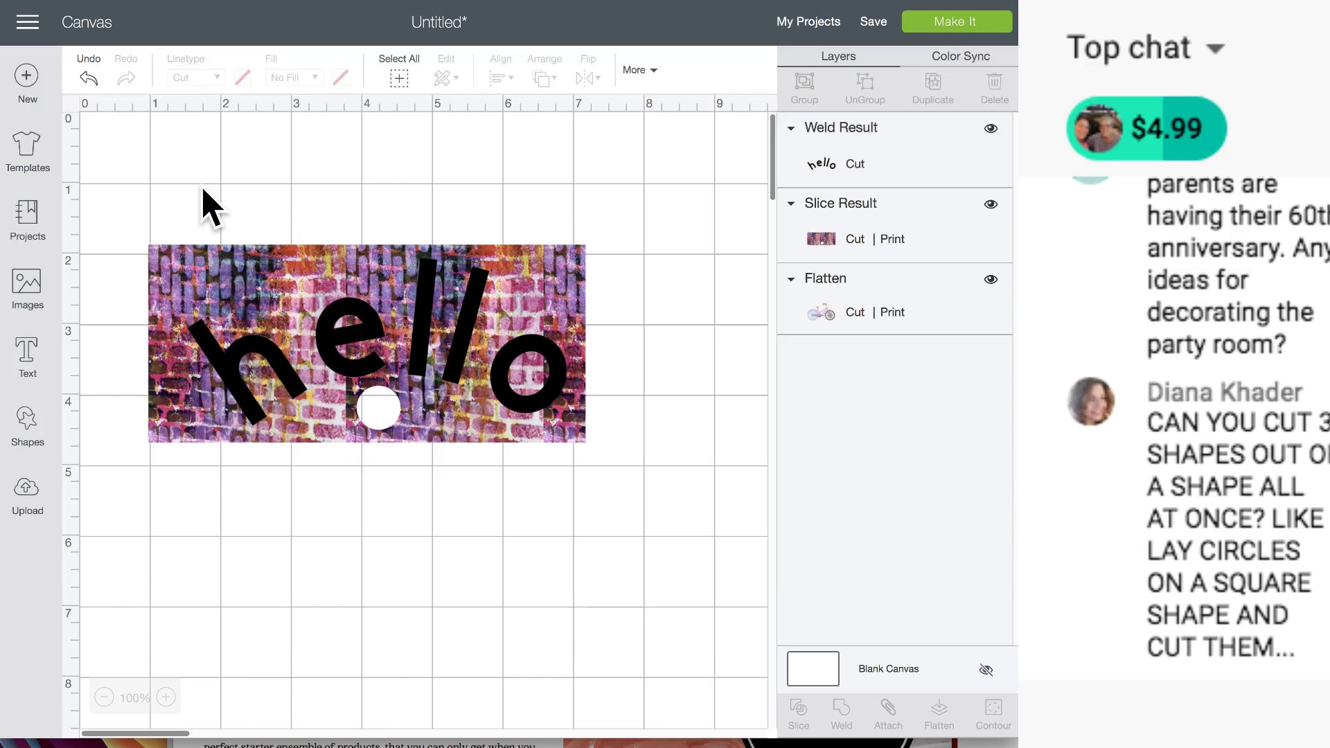
# - Save the project under the name test
pyautogui.click(876, 22)
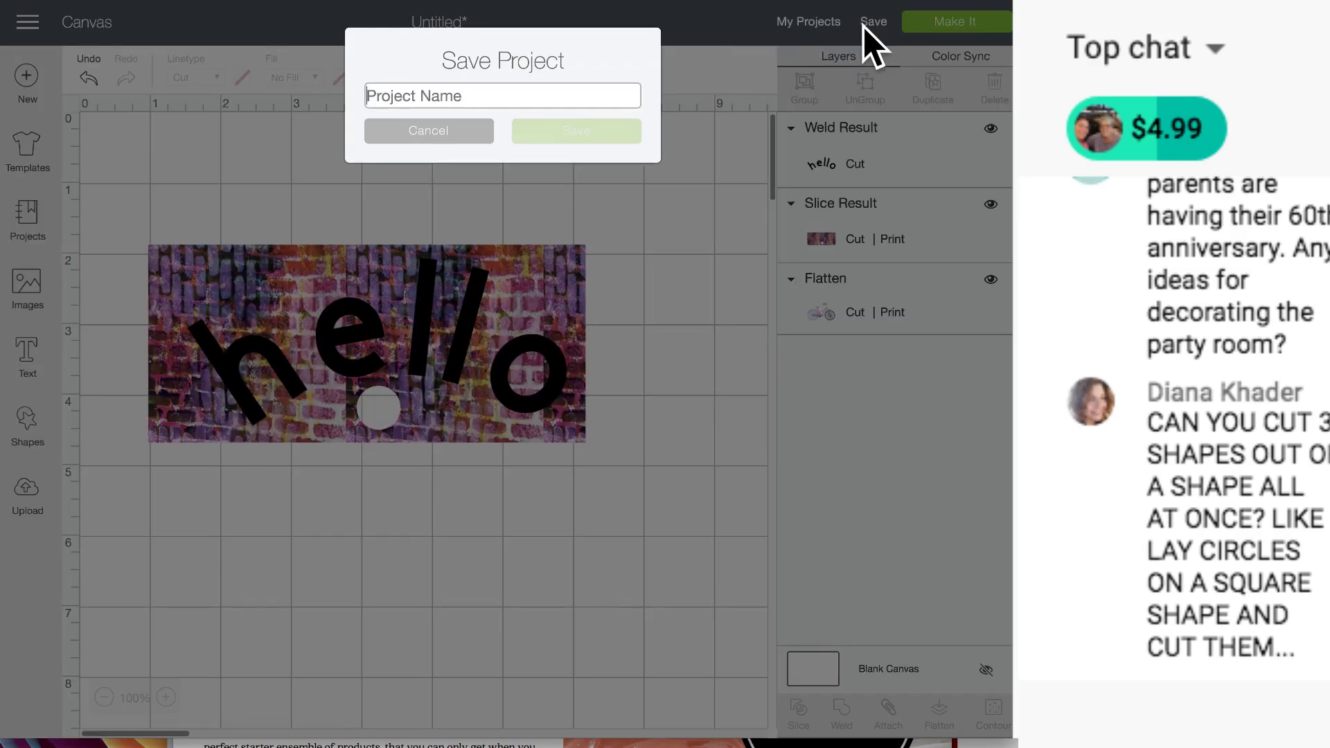
pyautogui.click(511, 92)
pyautogui.write('test')
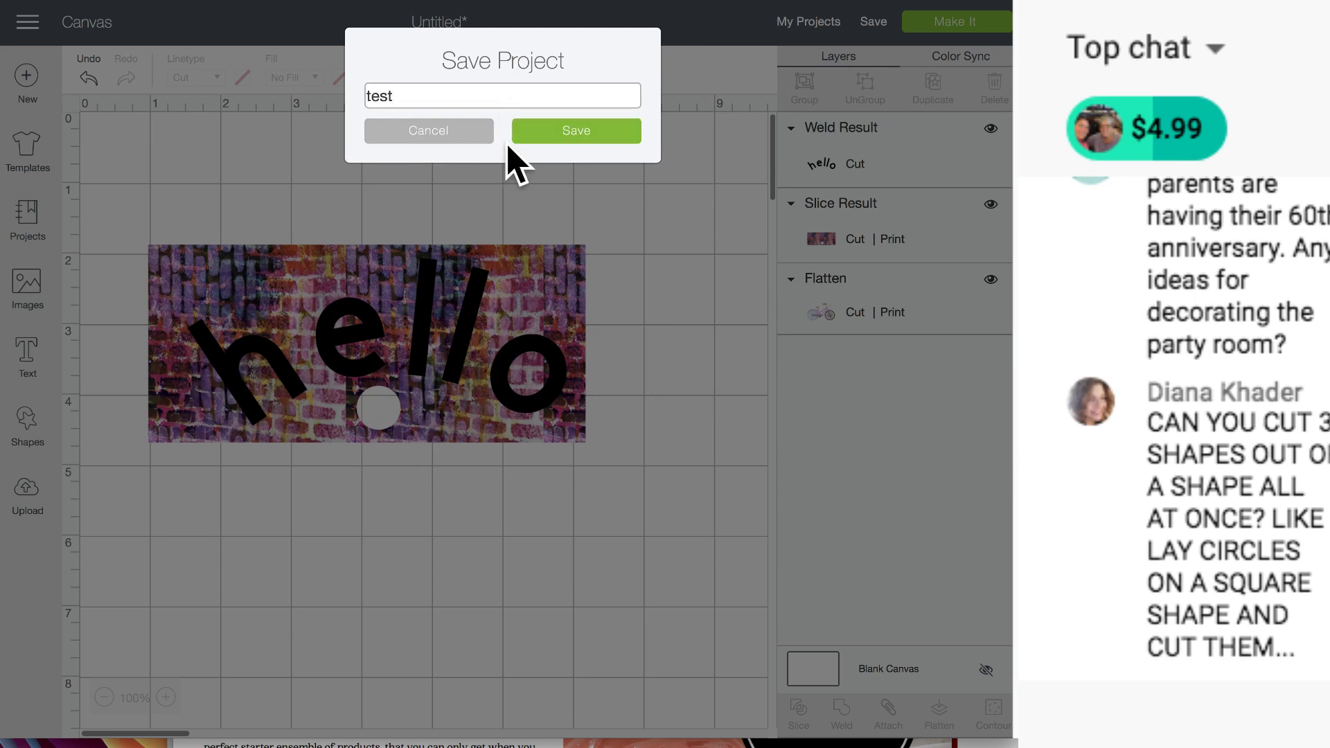
pyautogui.click(565, 137)
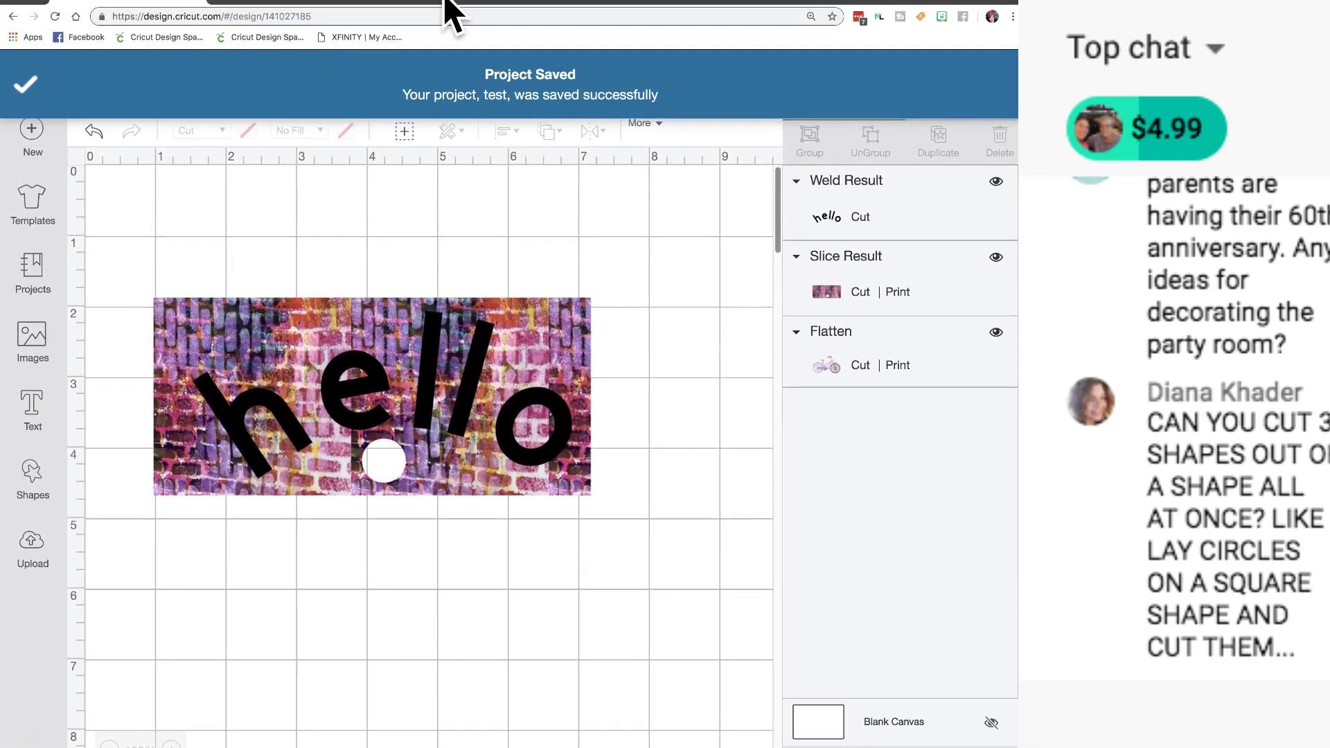
# - Copy the saved project's web address from the browser
pyautogui.click(331, 16)
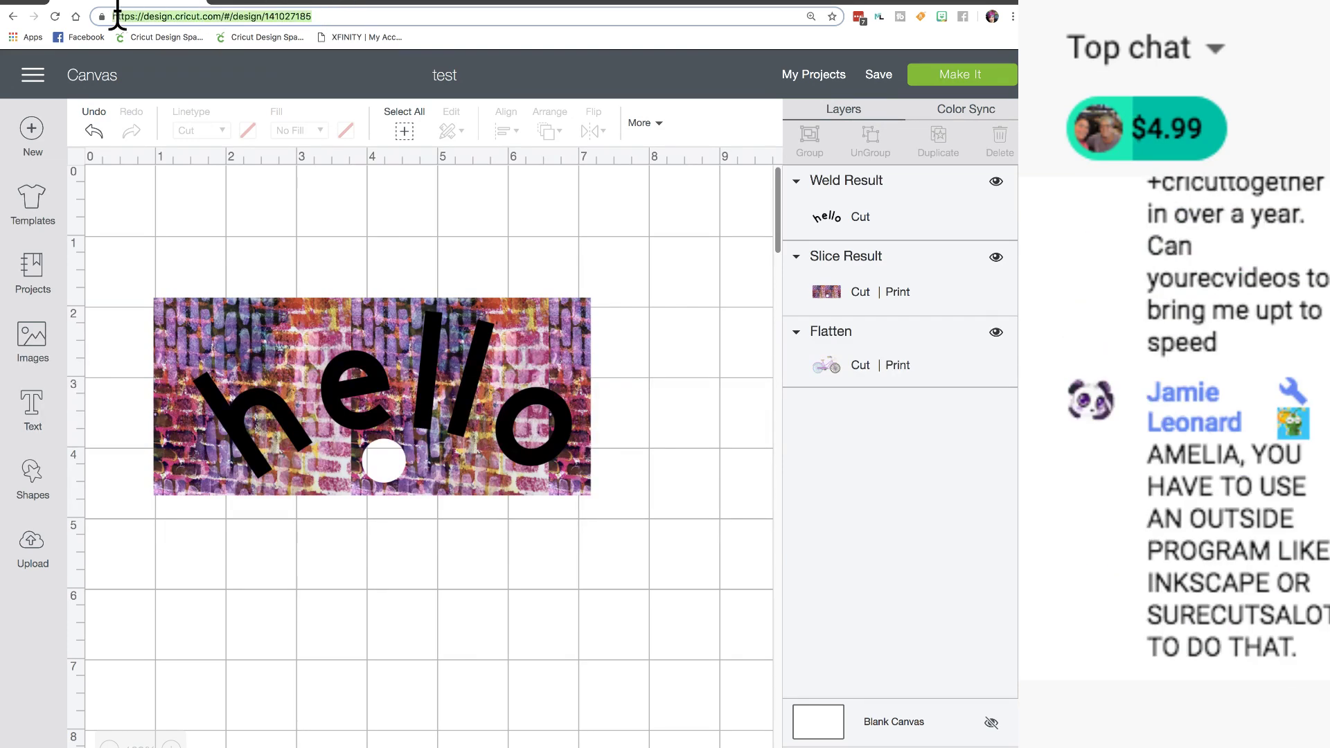
pyautogui.rightClick(311, 15)
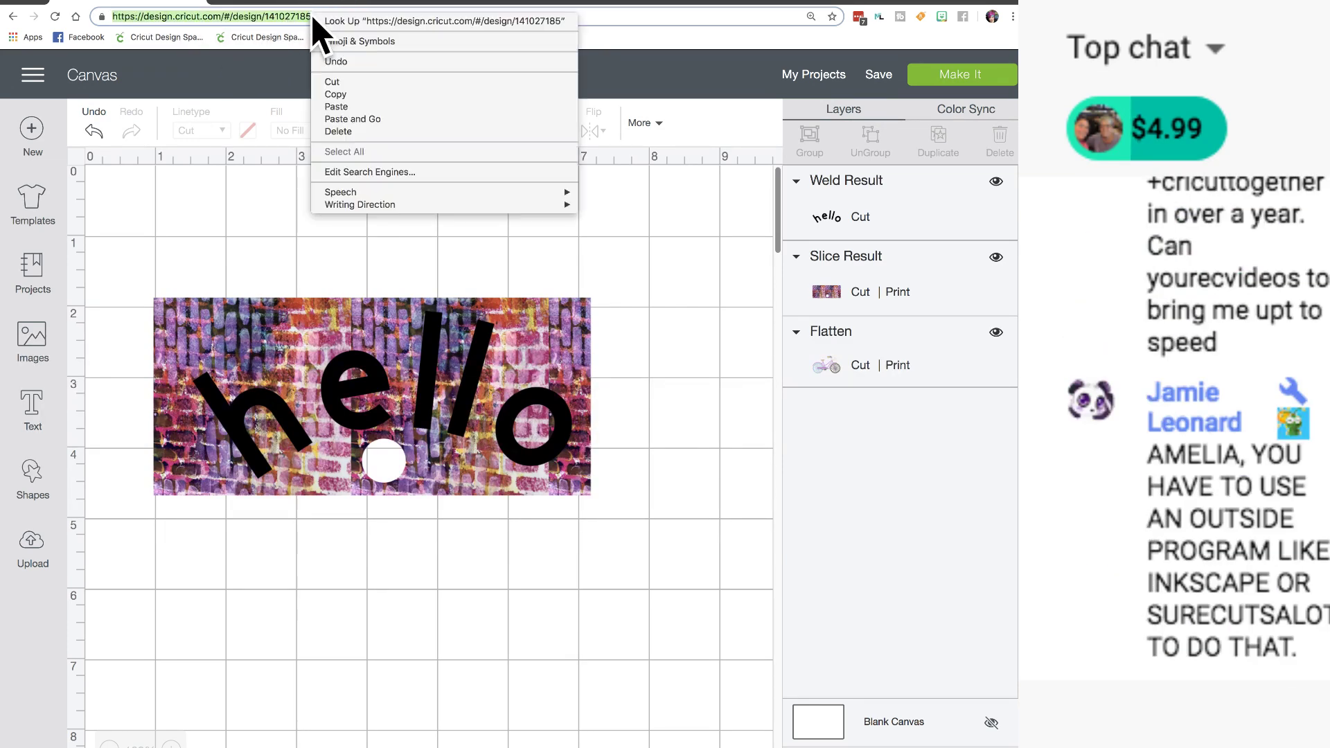
pyautogui.click(340, 93)
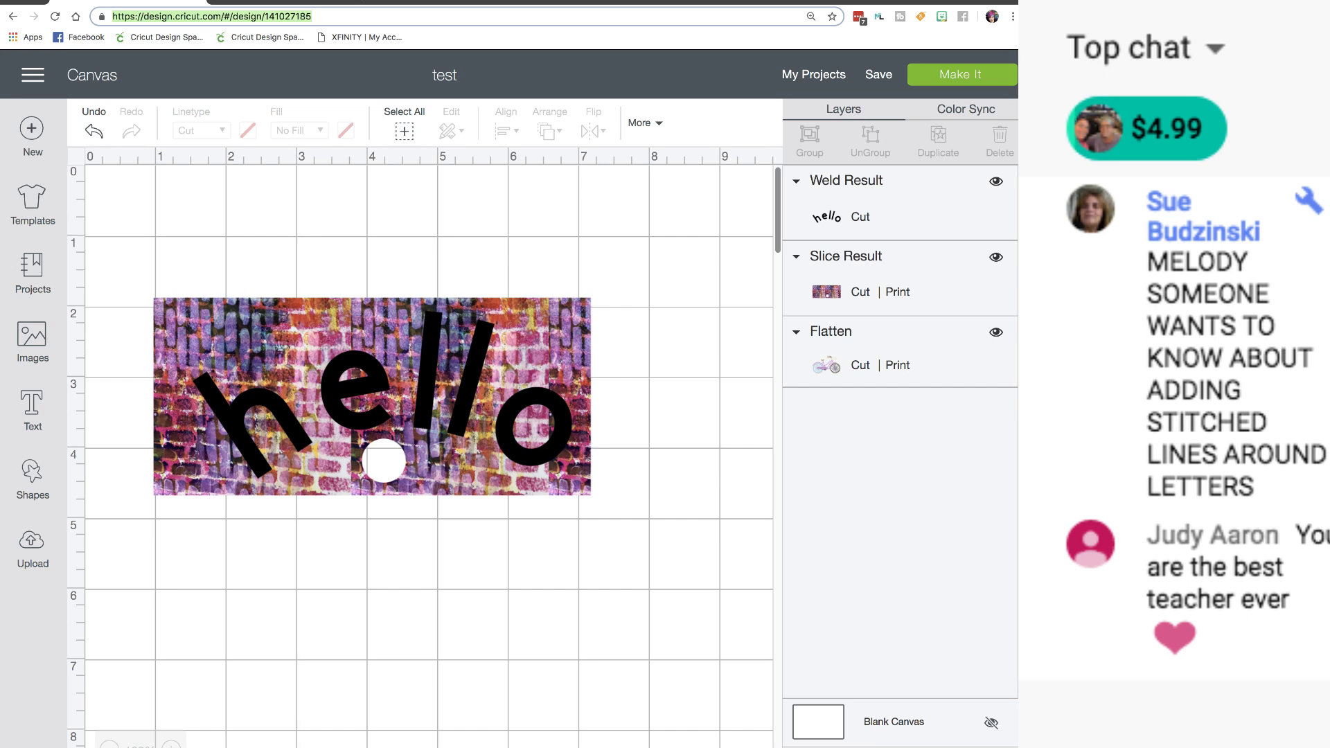
pyautogui.press('Return')
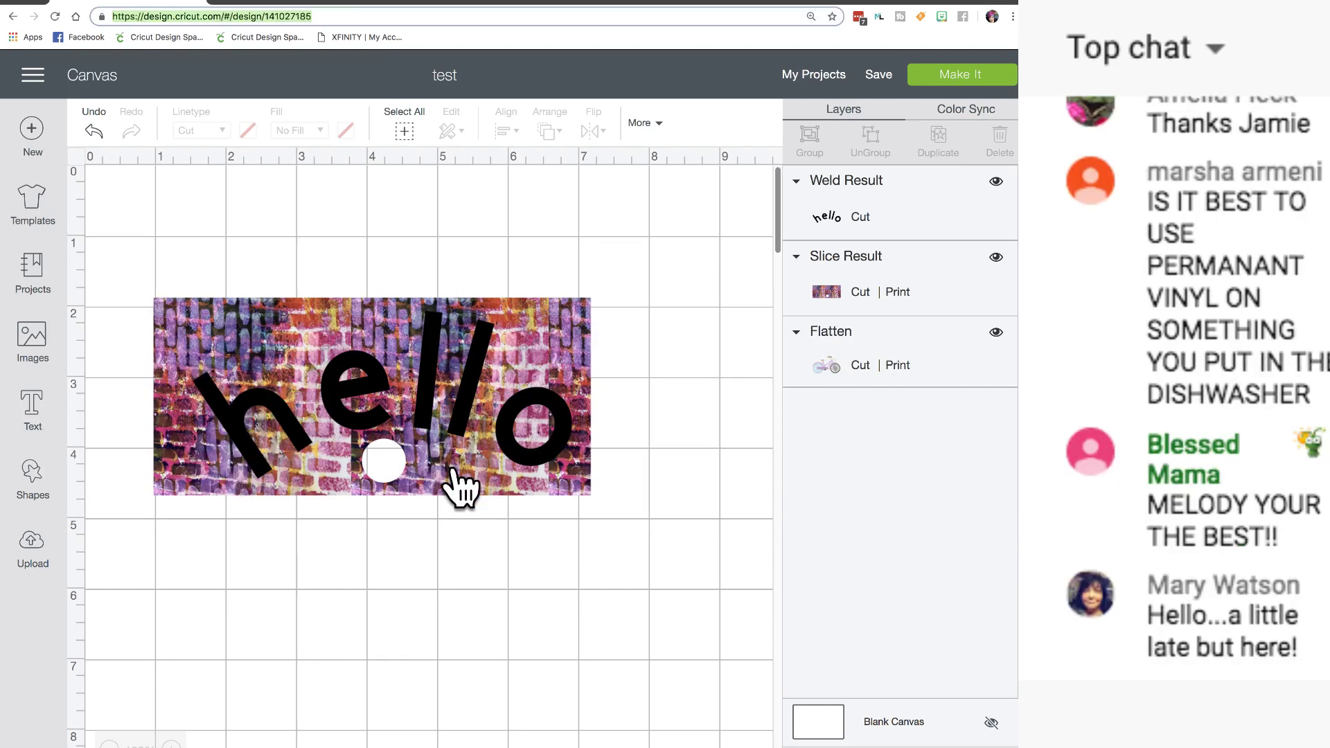
# - Shift the welded hello slightly, and start a new project that replaces the canvas without saving the change
pyautogui.moveTo(331, 419); pyautogui.dragTo(422, 451)
pyautogui.click(31, 132)
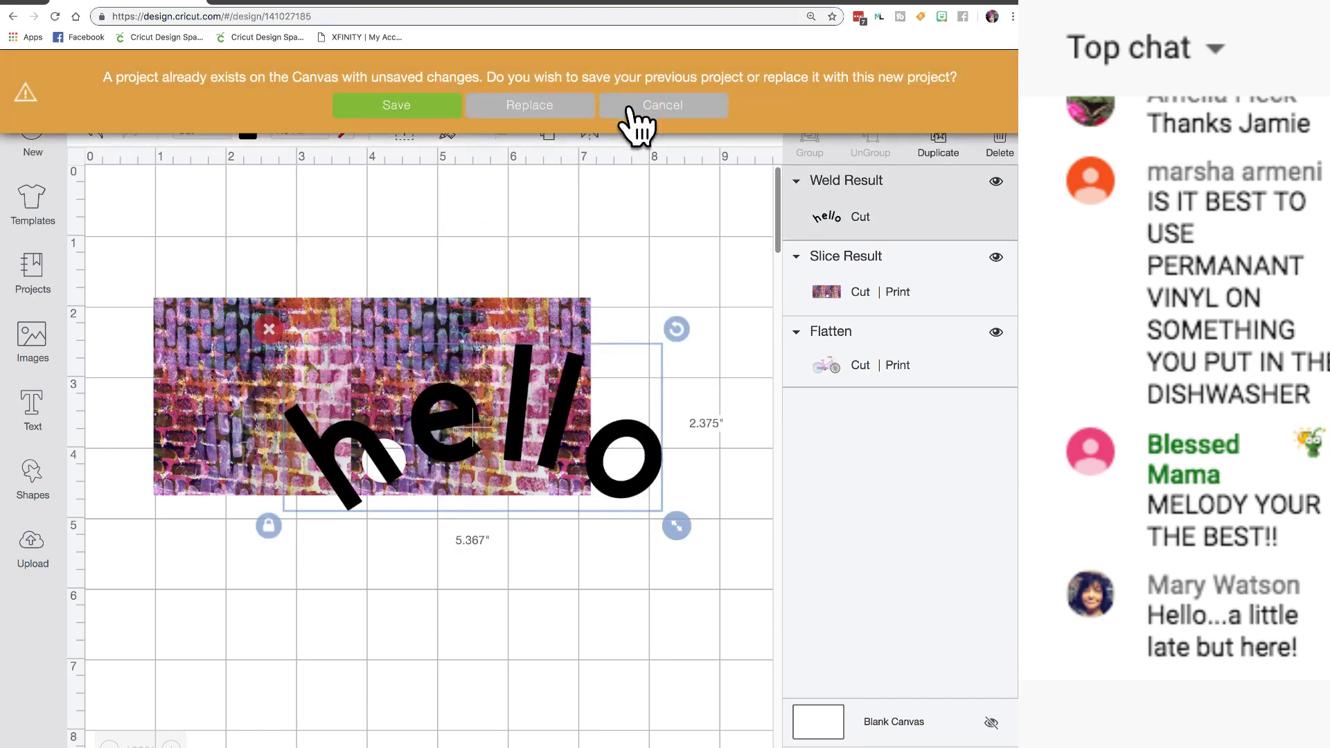
pyautogui.click(573, 116)
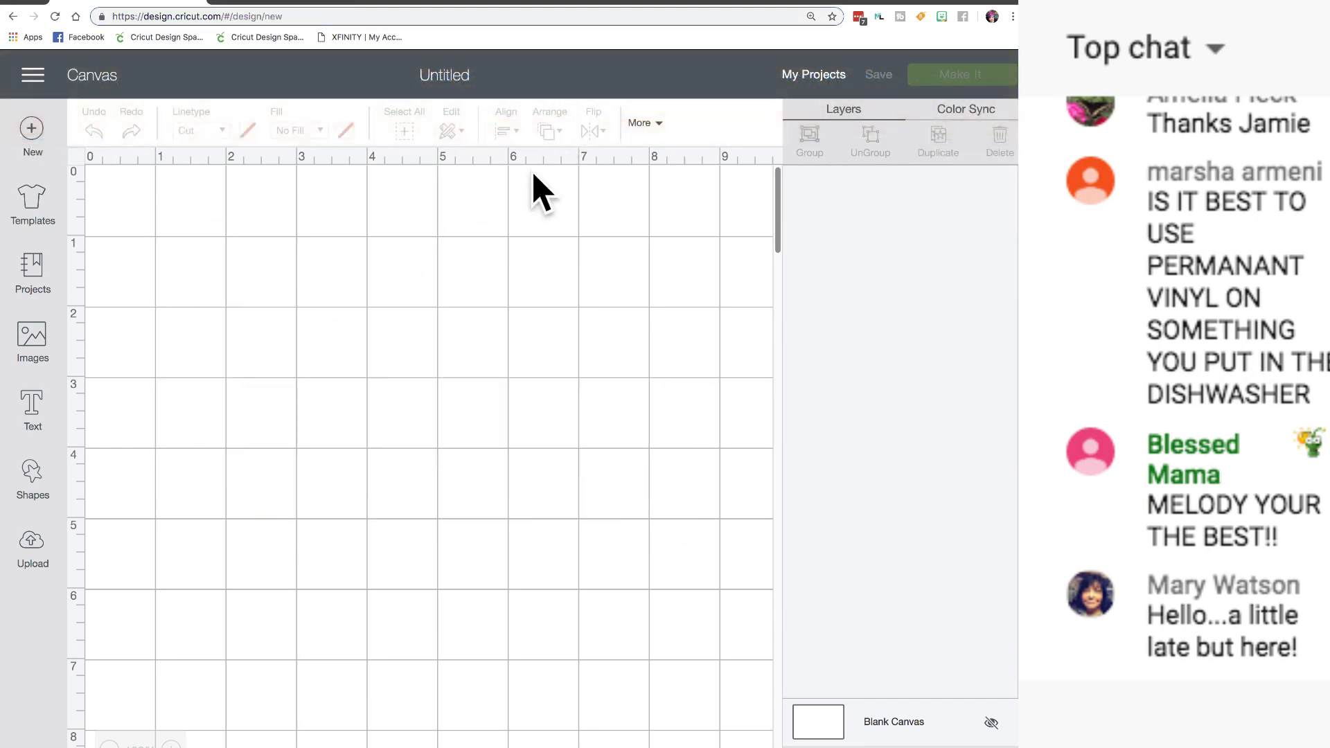
# - Insert a circle shape and move it slightly toward the canvas's left side
pyautogui.click(35, 478)
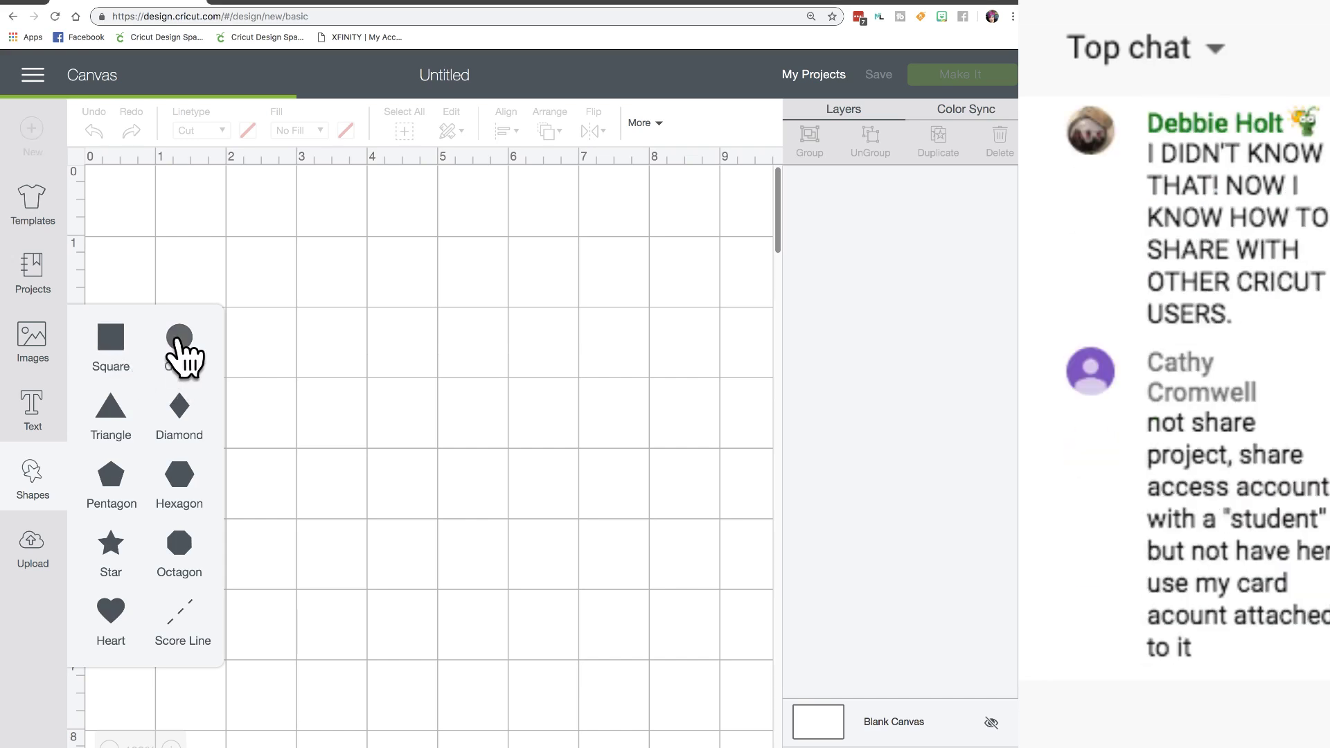
pyautogui.click(180, 339)
pyautogui.moveTo(327, 424); pyautogui.dragTo(240, 410)
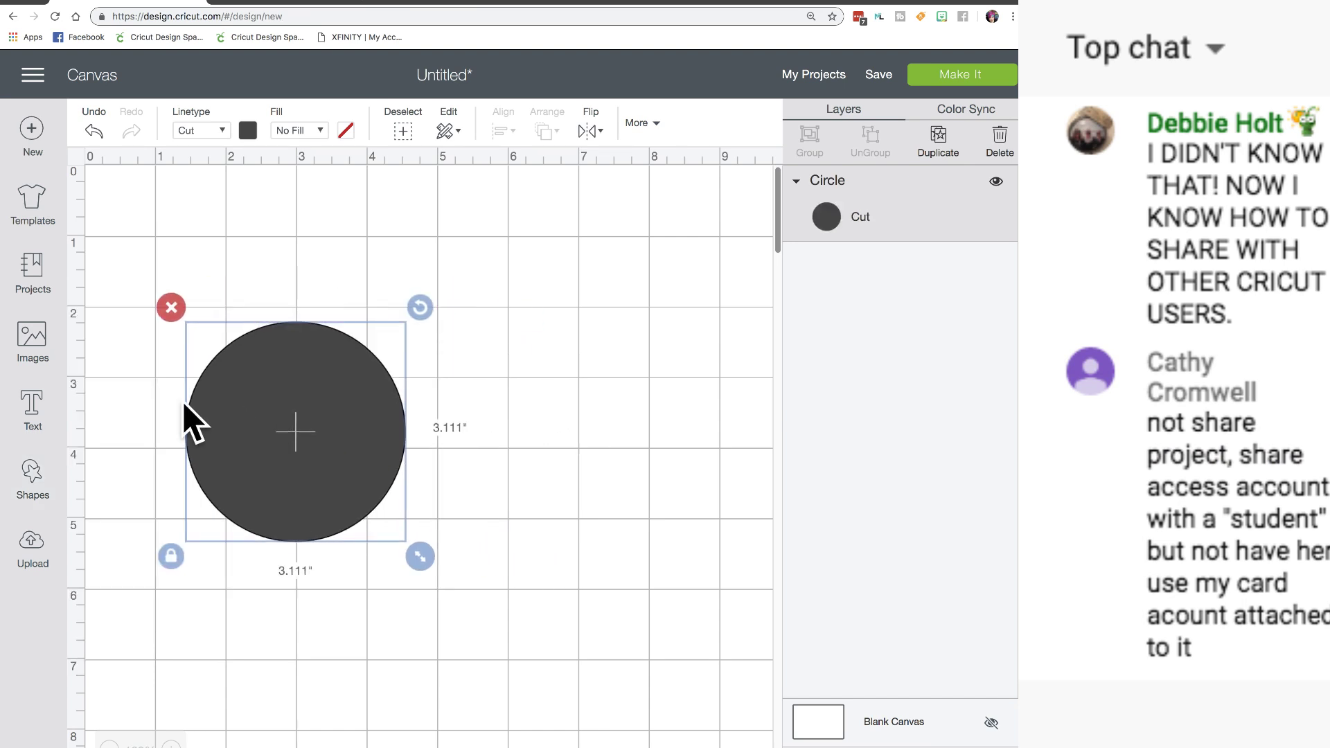
# - Insert a square beside the circle, enlarge it to about 4.6 inches and colour it light purple
pyautogui.click(33, 482)
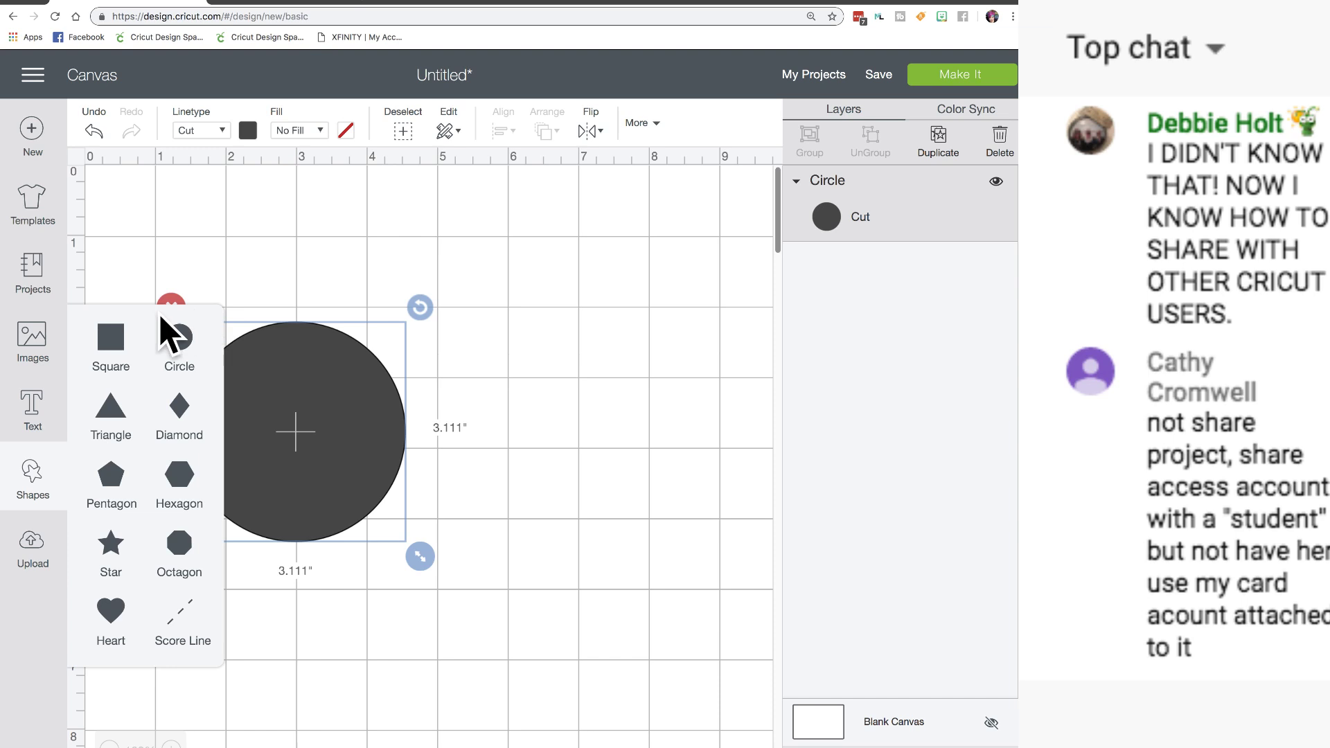
pyautogui.click(123, 352)
pyautogui.moveTo(333, 386); pyautogui.dragTo(388, 312)
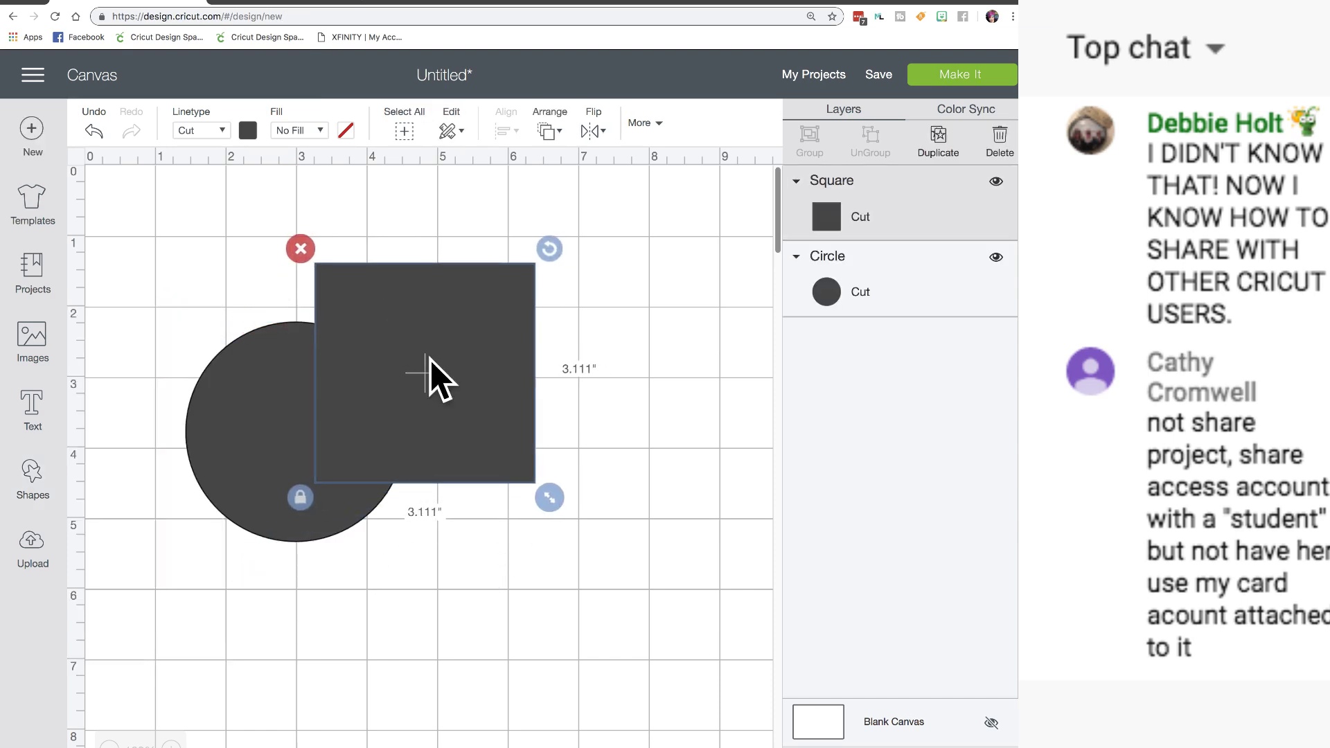
pyautogui.moveTo(548, 498); pyautogui.dragTo(655, 601)
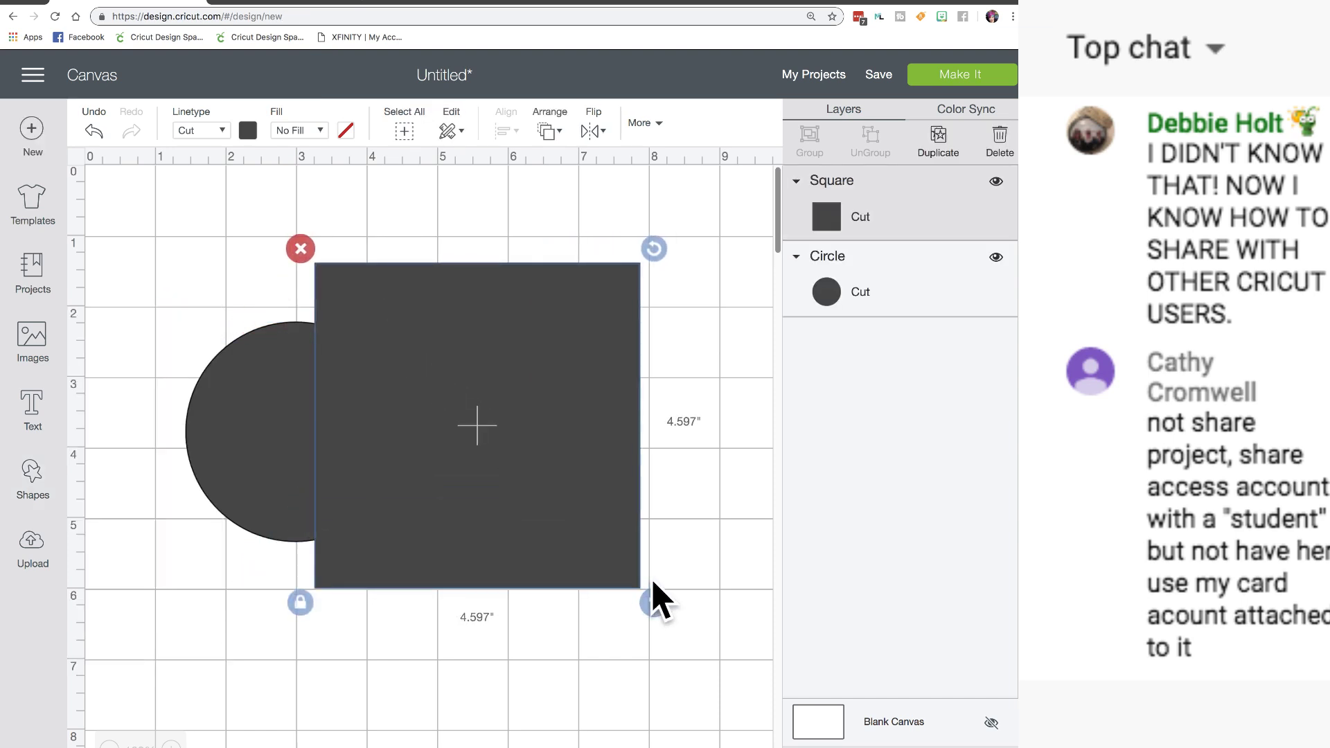
pyautogui.click(247, 130)
pyautogui.click(293, 236)
# - Shrink the circle to about 1.25 inches and move it onto the upper part of the purple square
pyautogui.click(221, 444)
pyautogui.moveTo(238, 453); pyautogui.dragTo(216, 496)
pyautogui.moveTo(343, 594); pyautogui.dragTo(214, 451)
pyautogui.moveTo(158, 395); pyautogui.dragTo(458, 336)
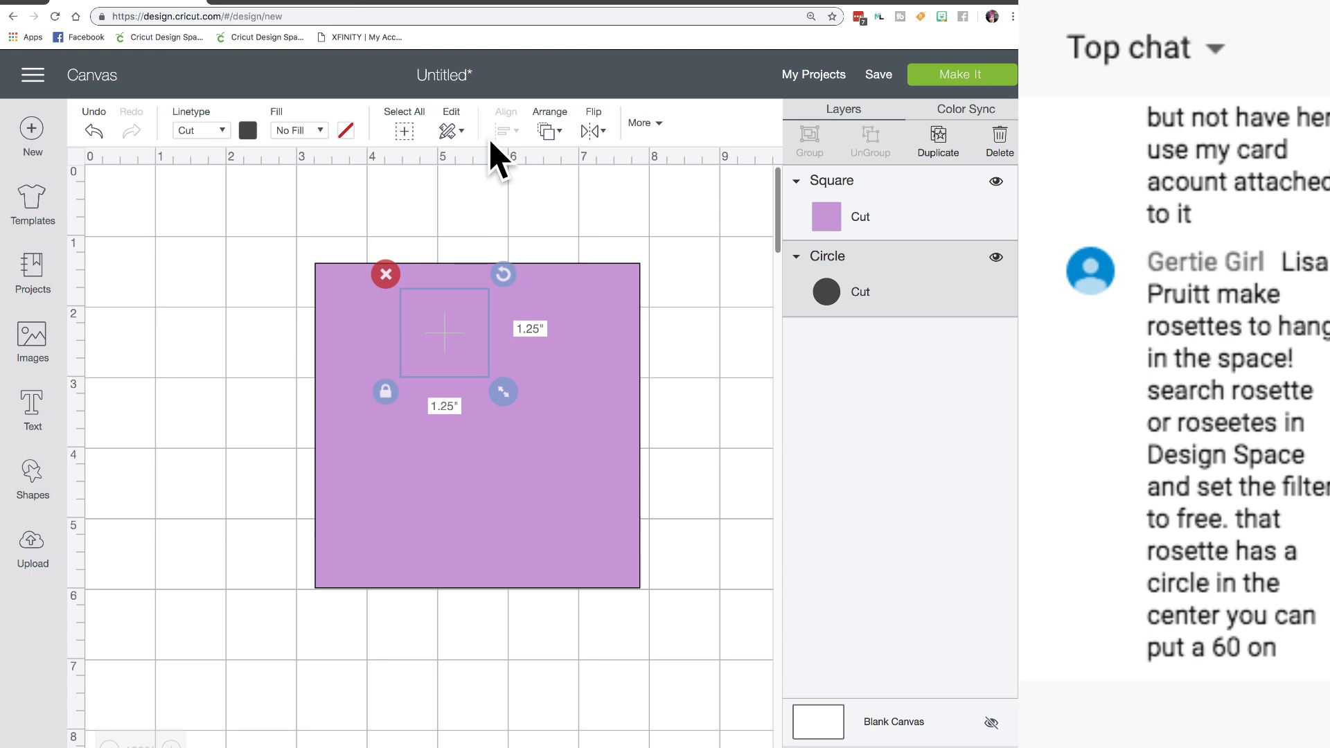
# - Bring the small circle to the front of the square and colour it light green
pyautogui.click(547, 133)
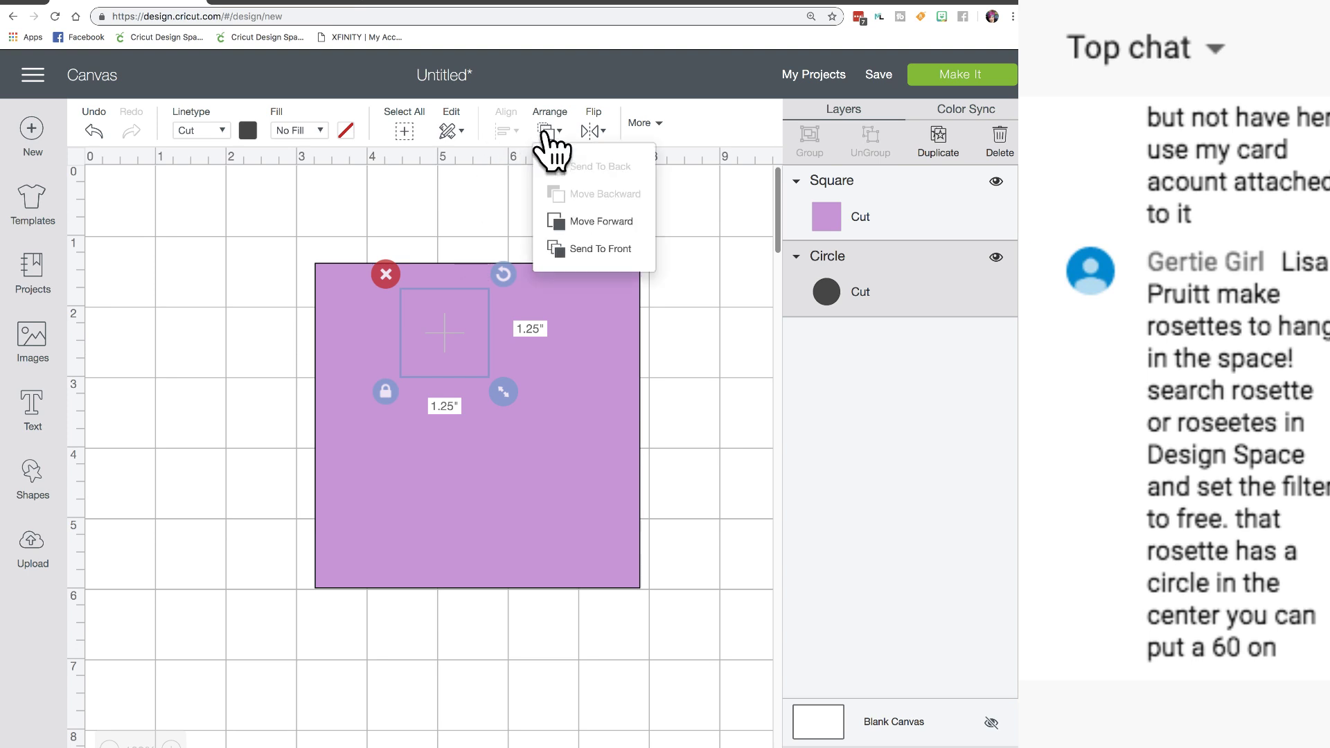
pyautogui.click(563, 250)
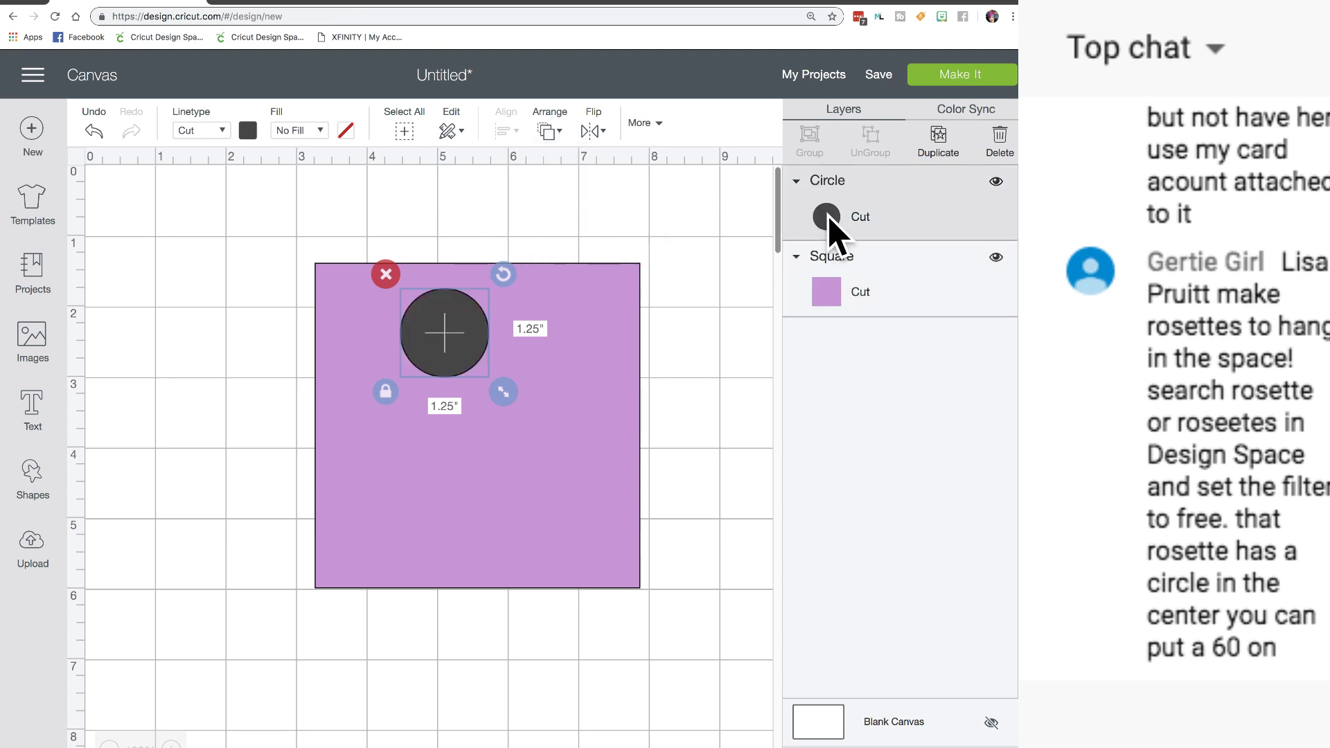
pyautogui.click(248, 131)
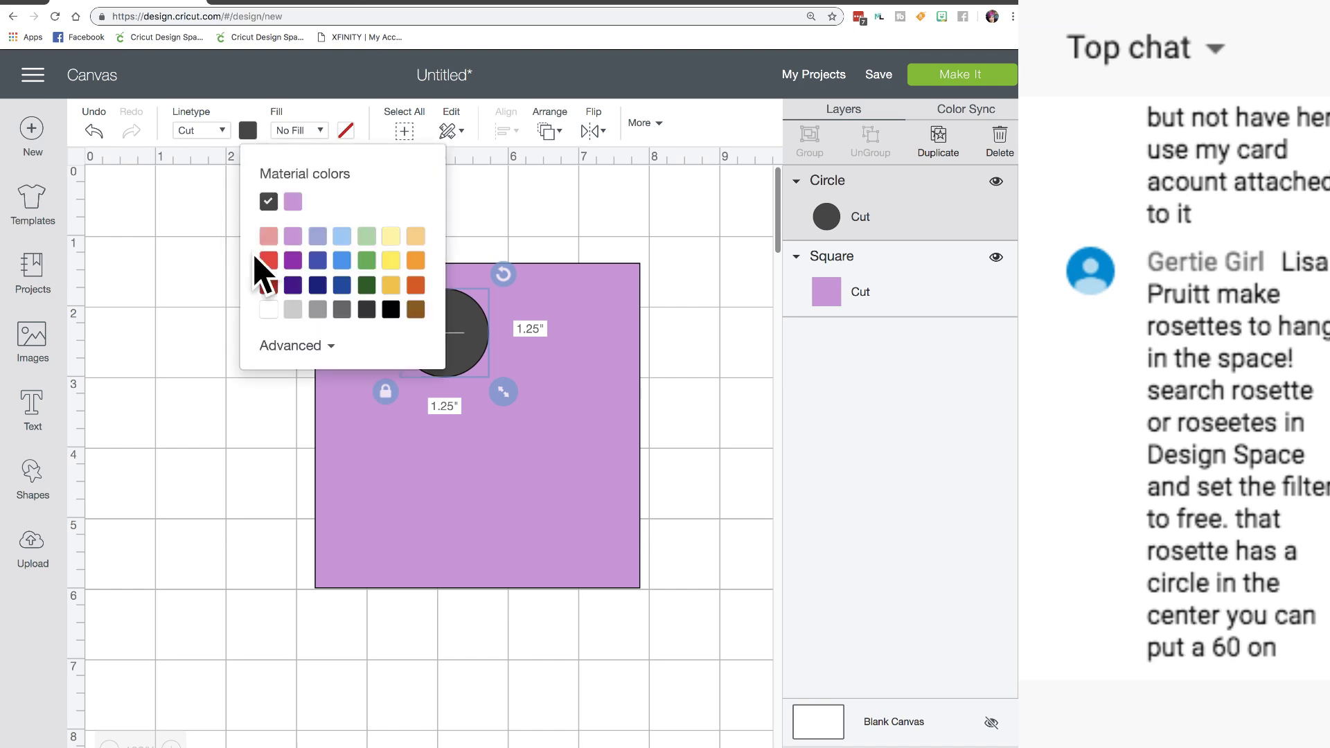
pyautogui.click(367, 236)
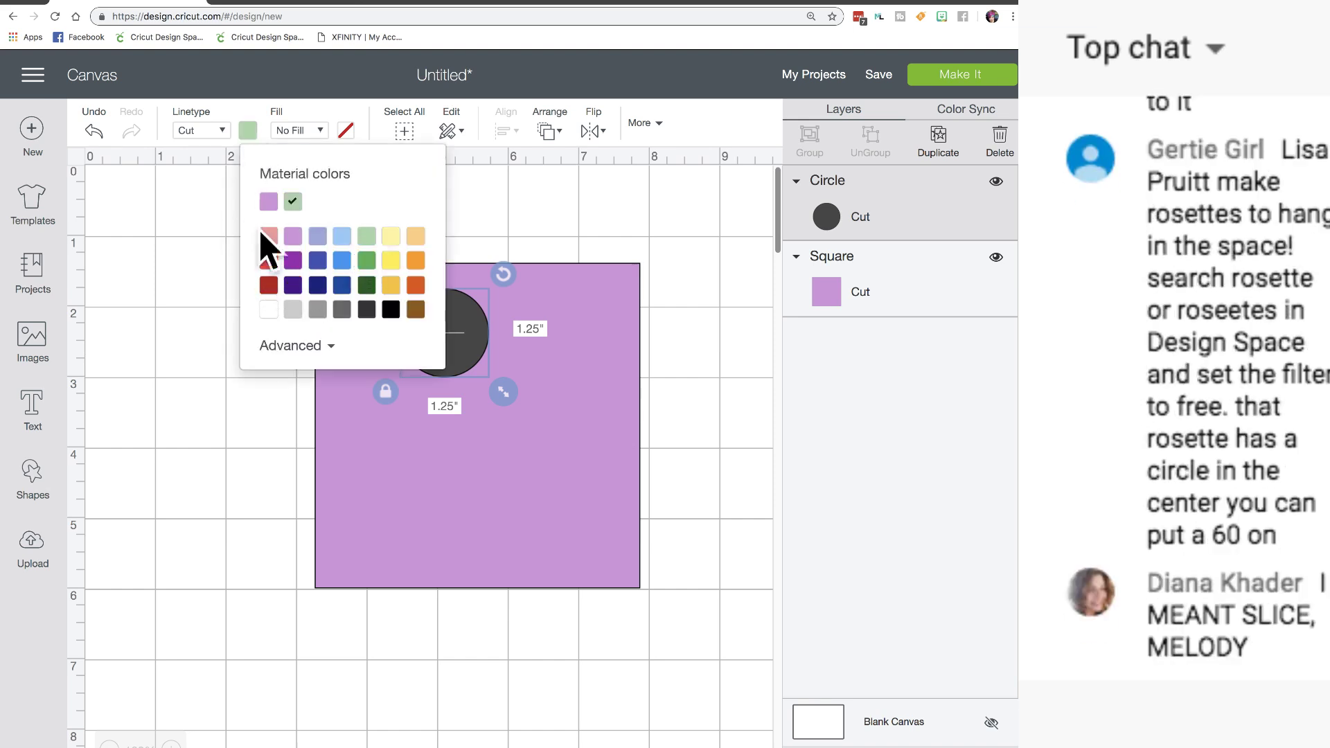
# - Duplicate the green circle twice and arrange the three circles diagonally across the purple square without overlap
pyautogui.moveTo(478, 340); pyautogui.dragTo(443, 347)
pyautogui.click(951, 155)
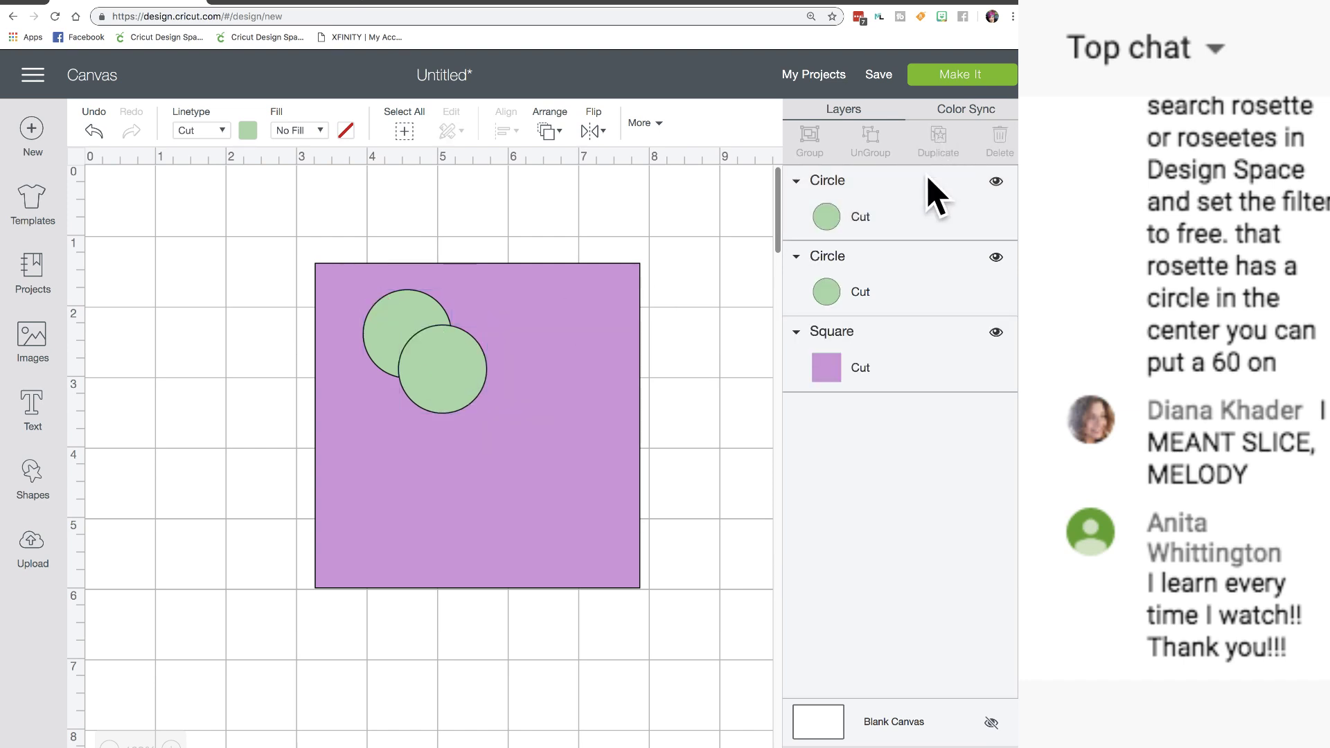
pyautogui.click(941, 151)
pyautogui.moveTo(485, 405); pyautogui.dragTo(580, 534)
pyautogui.moveTo(456, 365); pyautogui.dragTo(505, 427)
pyautogui.moveTo(425, 347); pyautogui.dragTo(411, 343)
pyautogui.moveTo(516, 433); pyautogui.dragTo(510, 430)
pyautogui.moveTo(600, 534); pyautogui.dragTo(597, 533)
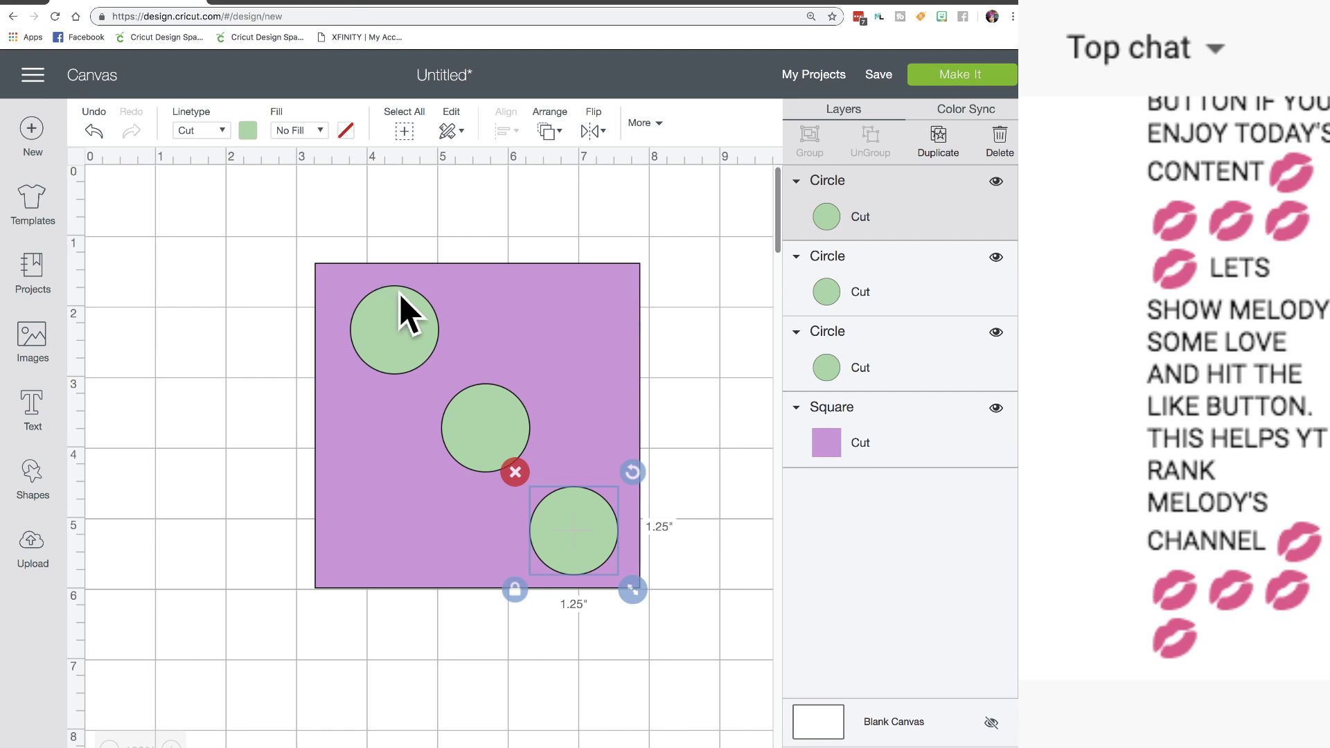
# - Slice the upper-left circle out of the purple square and move both cut-out circles off to the square's left
pyautogui.click(397, 315)
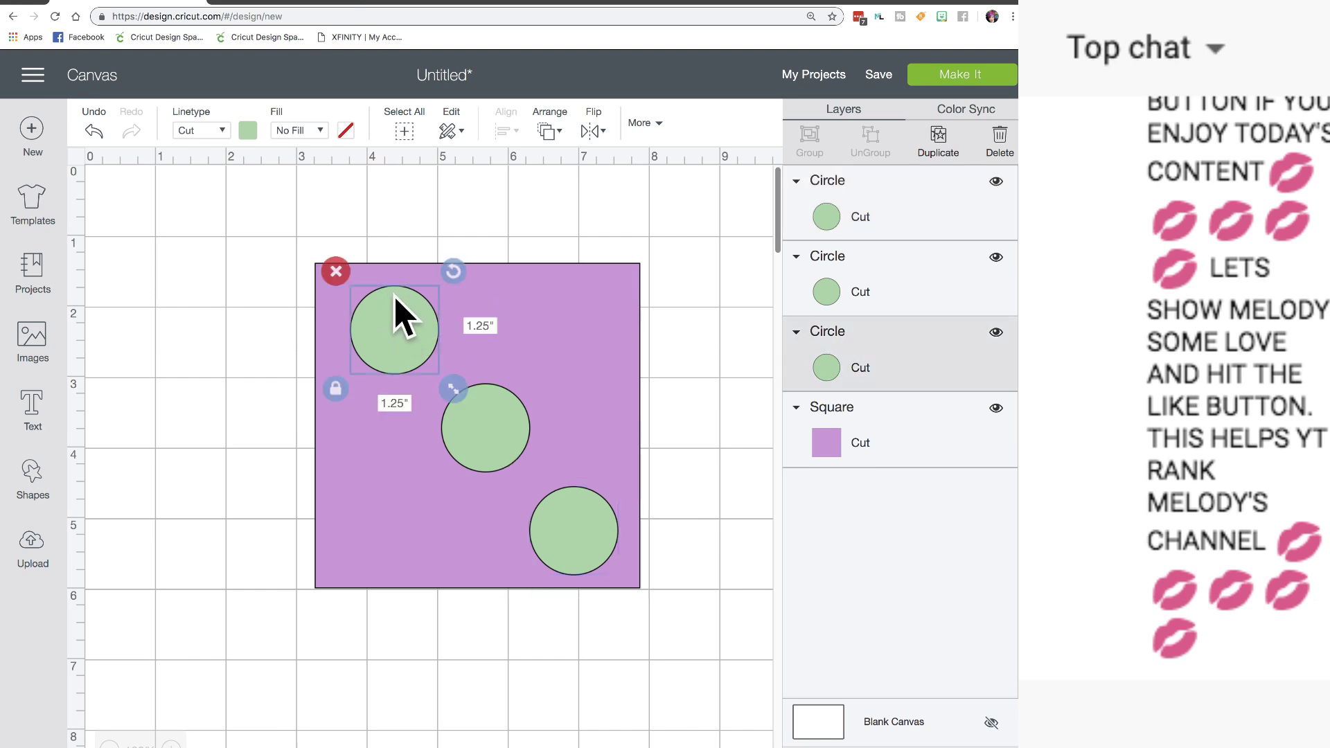
pyautogui.click(359, 230)
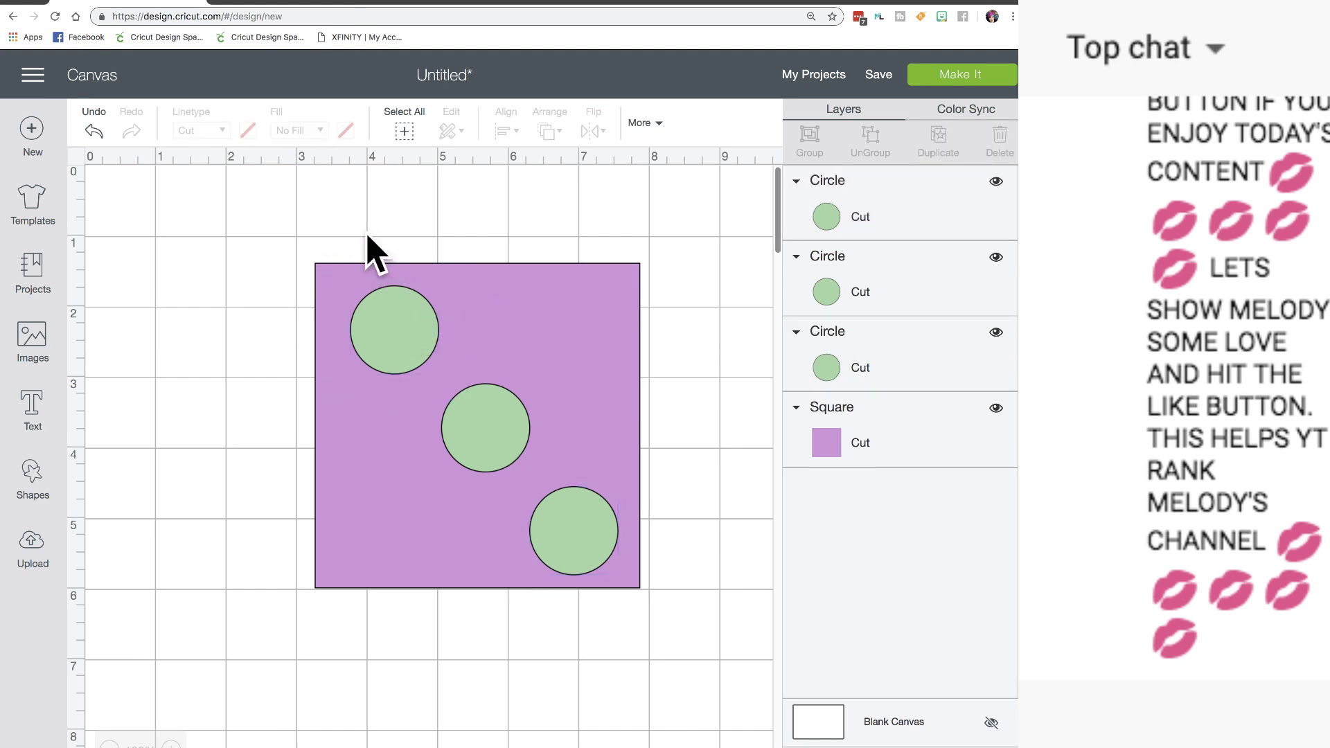
pyautogui.moveTo(354, 218); pyautogui.dragTo(418, 350)
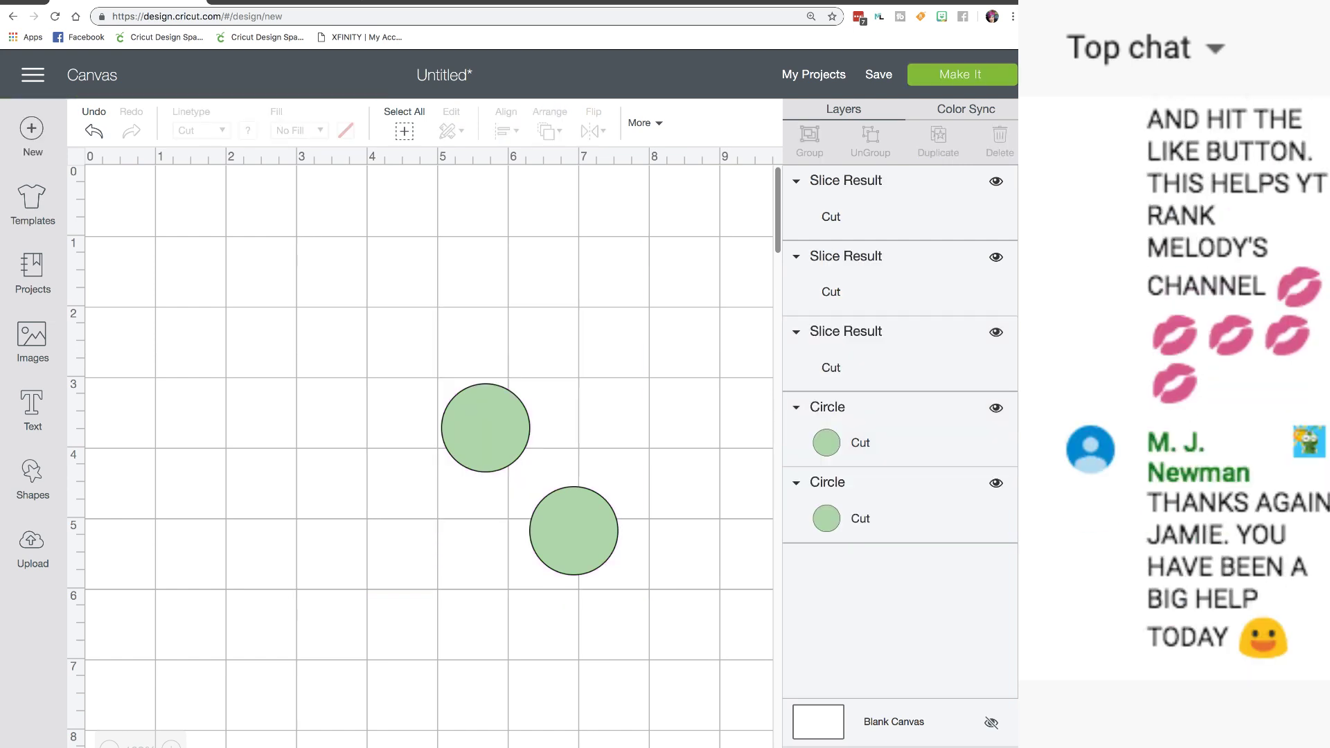
pyautogui.click(505, 344)
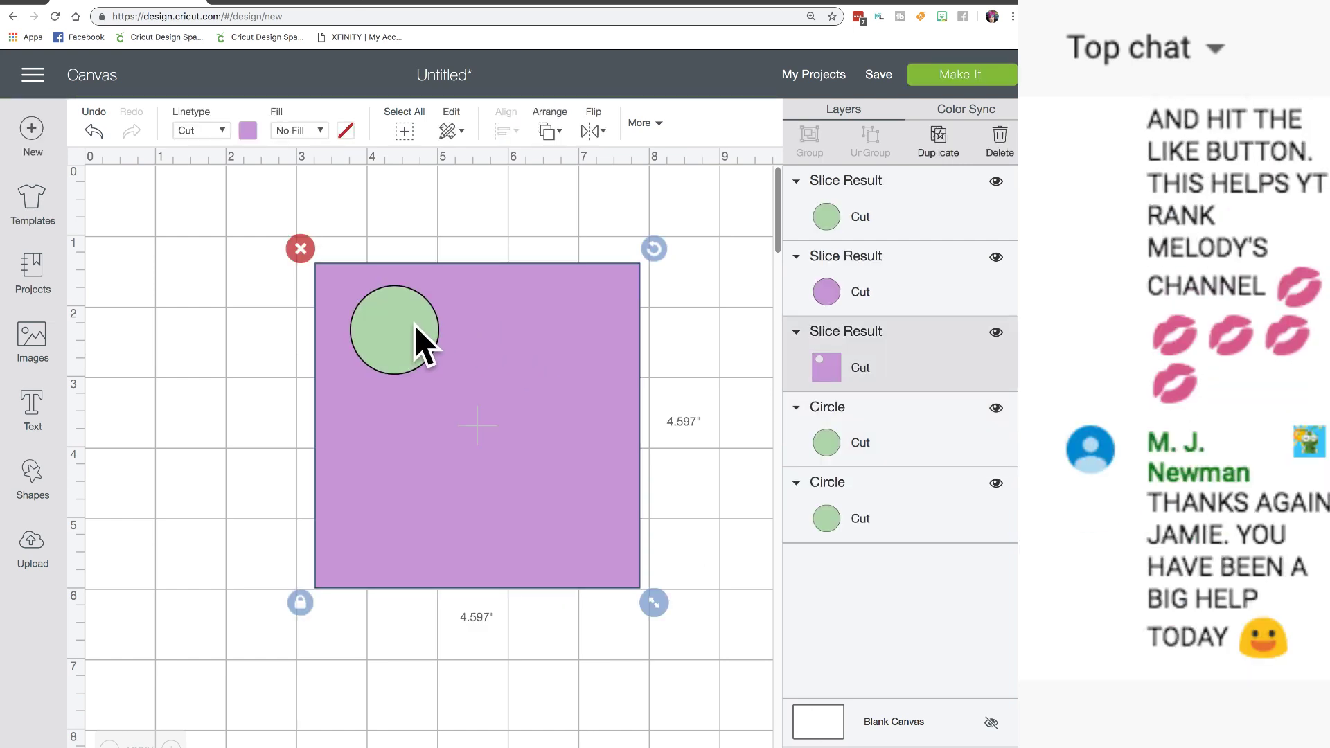
pyautogui.moveTo(422, 339); pyautogui.dragTo(170, 362)
pyautogui.moveTo(392, 324); pyautogui.dragTo(138, 383)
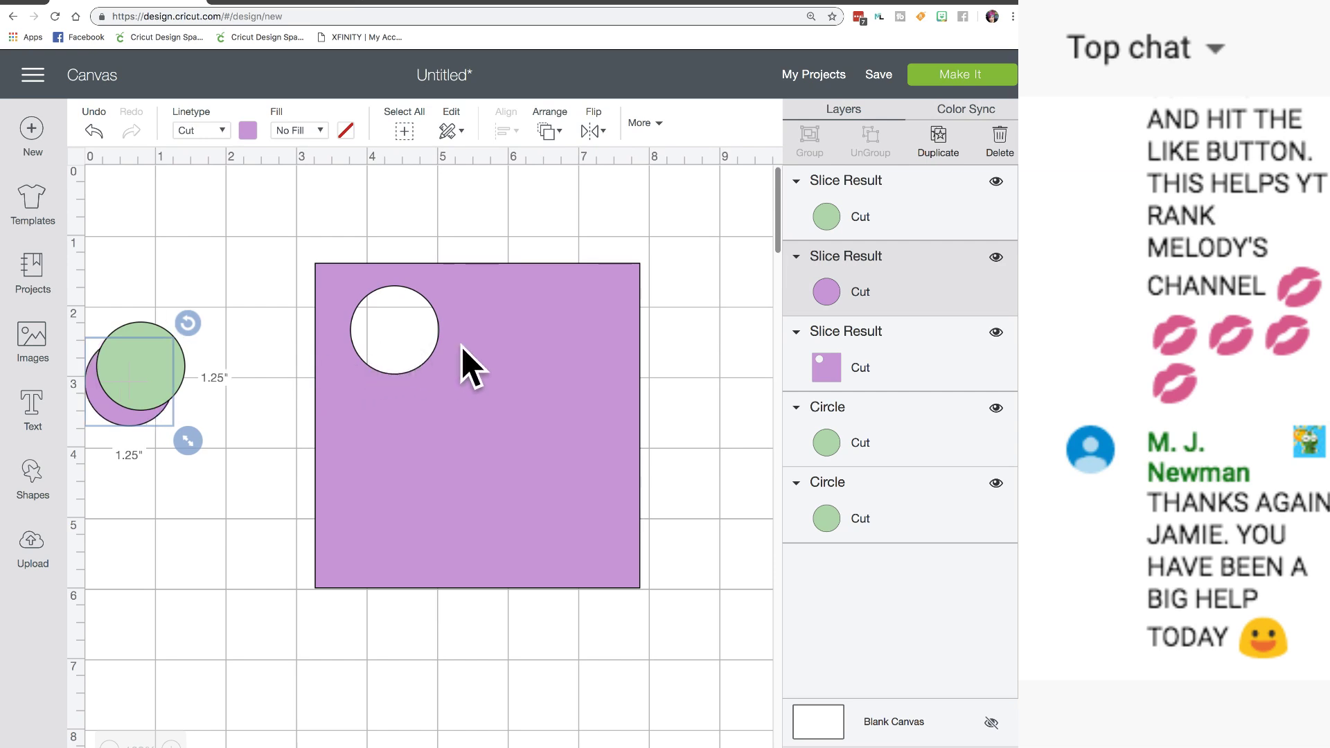
# - Send the sliced square behind the two remaining green circles and attach the three pieces together
pyautogui.click(579, 343)
pyautogui.click(551, 131)
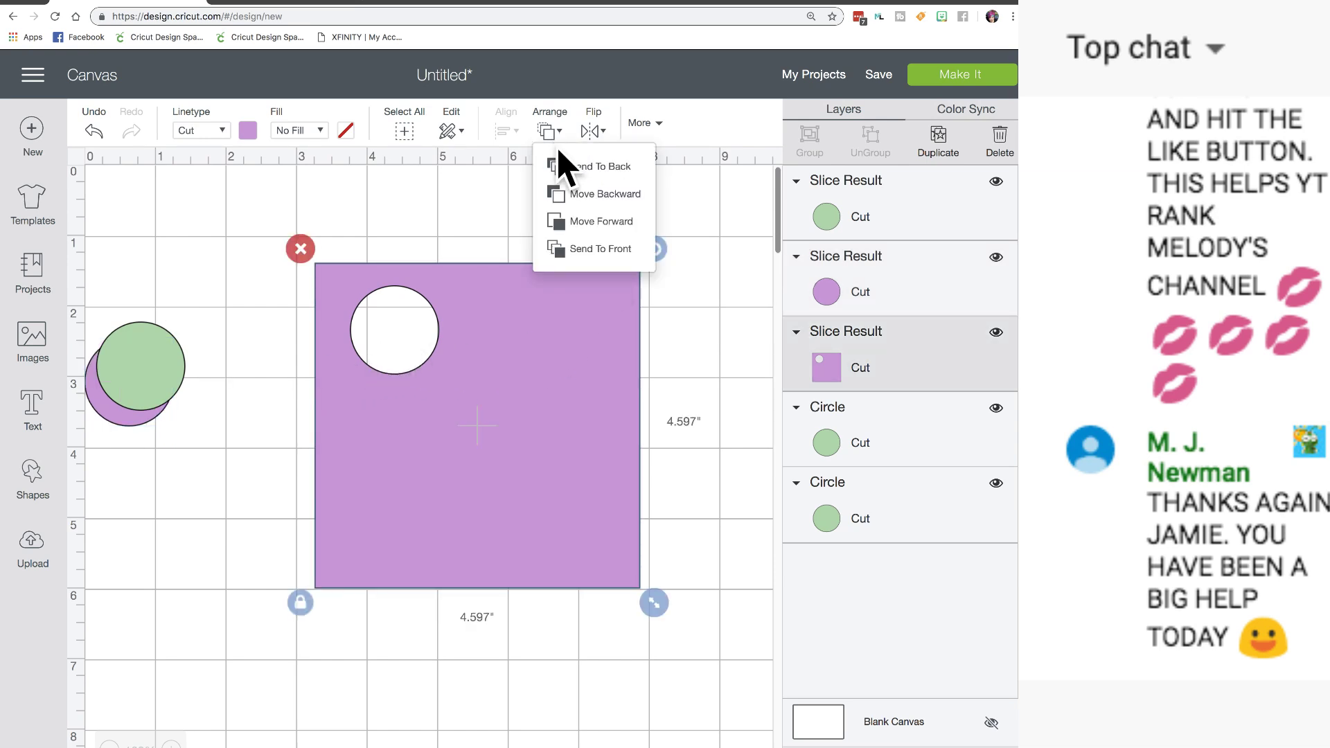
pyautogui.click(584, 166)
pyautogui.click(699, 380)
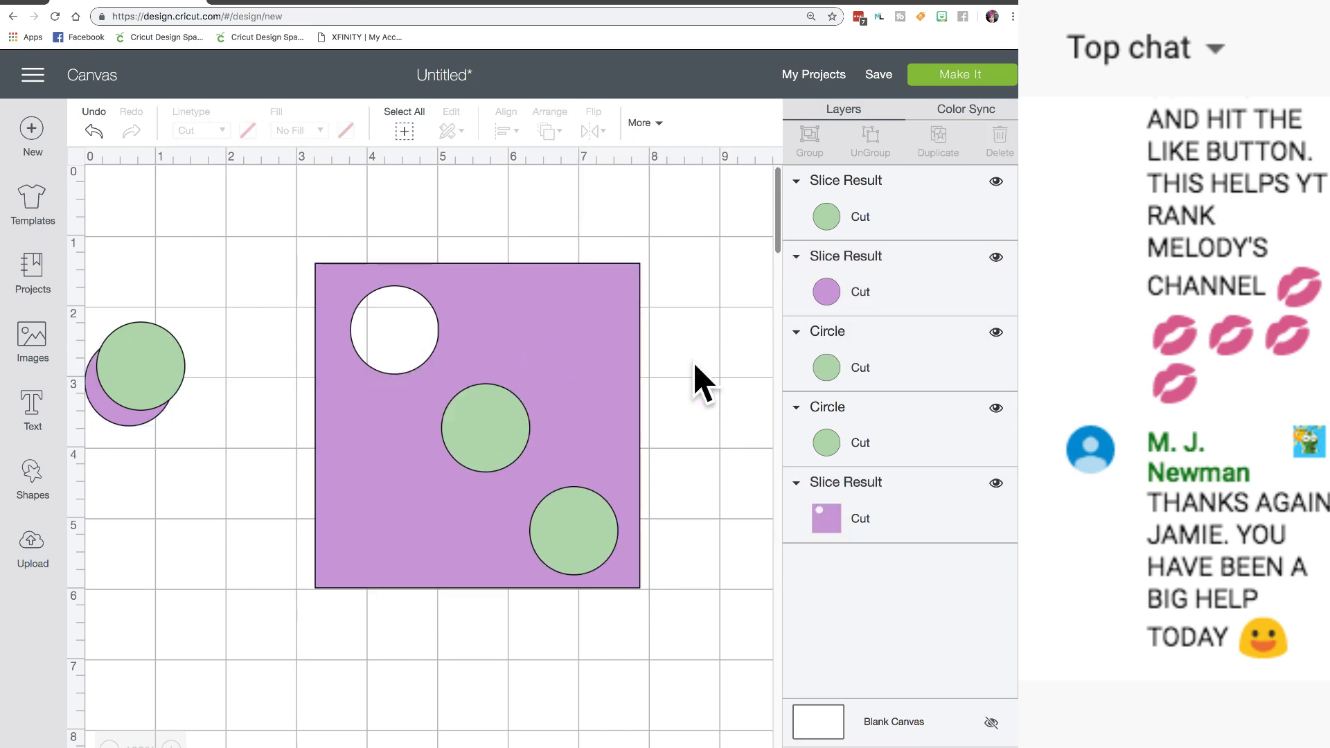
pyautogui.moveTo(431, 222); pyautogui.dragTo(629, 630)
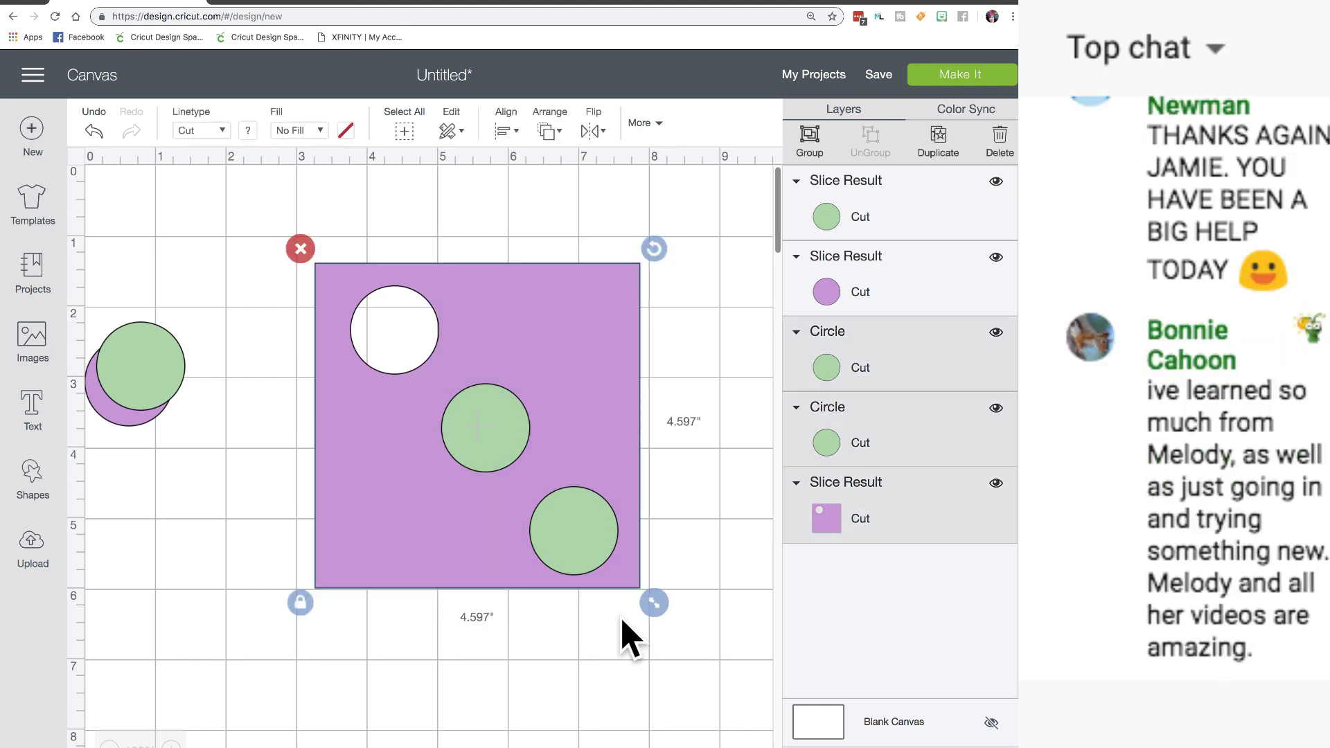
pyautogui.click(877, 744)
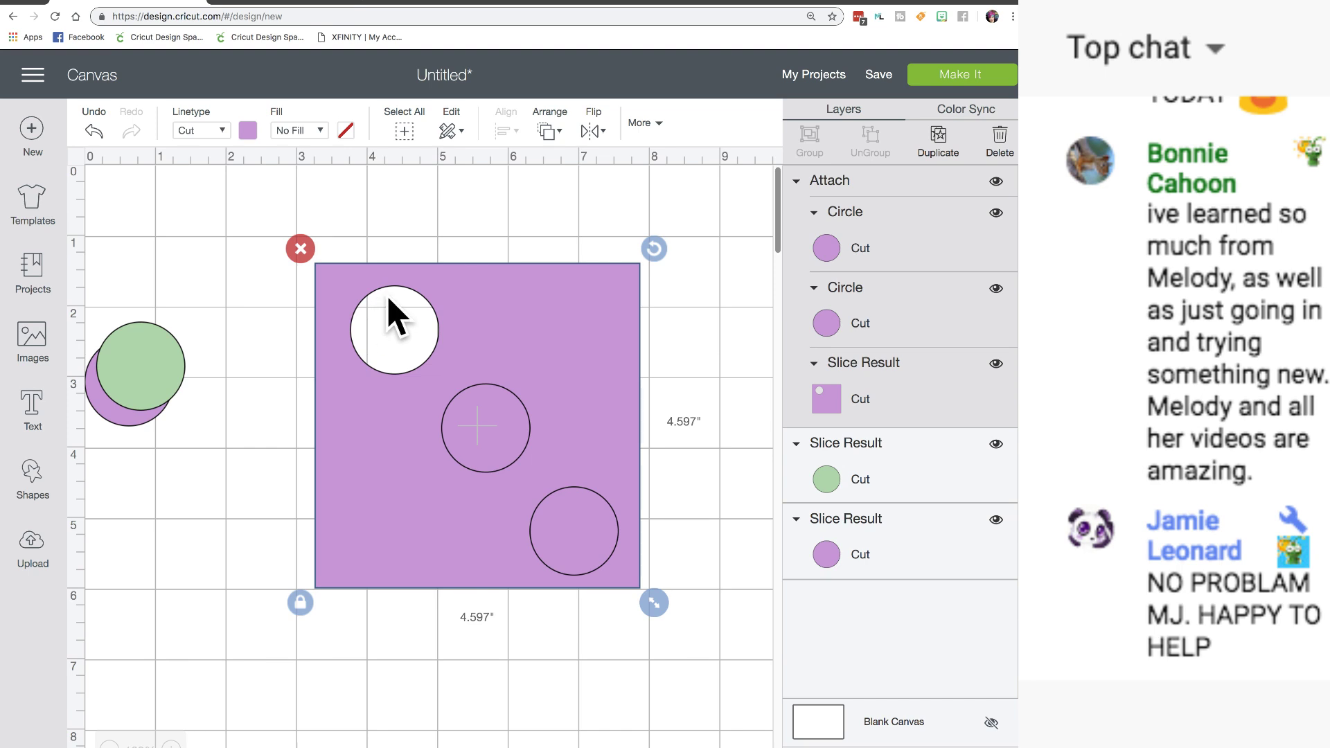
# - Undo the attaching, the reordering, the moved cut-outs and the slice of the purple square
pyautogui.click(92, 130)
pyautogui.click(92, 130)
pyautogui.click(92, 130)
pyautogui.click(92, 130)
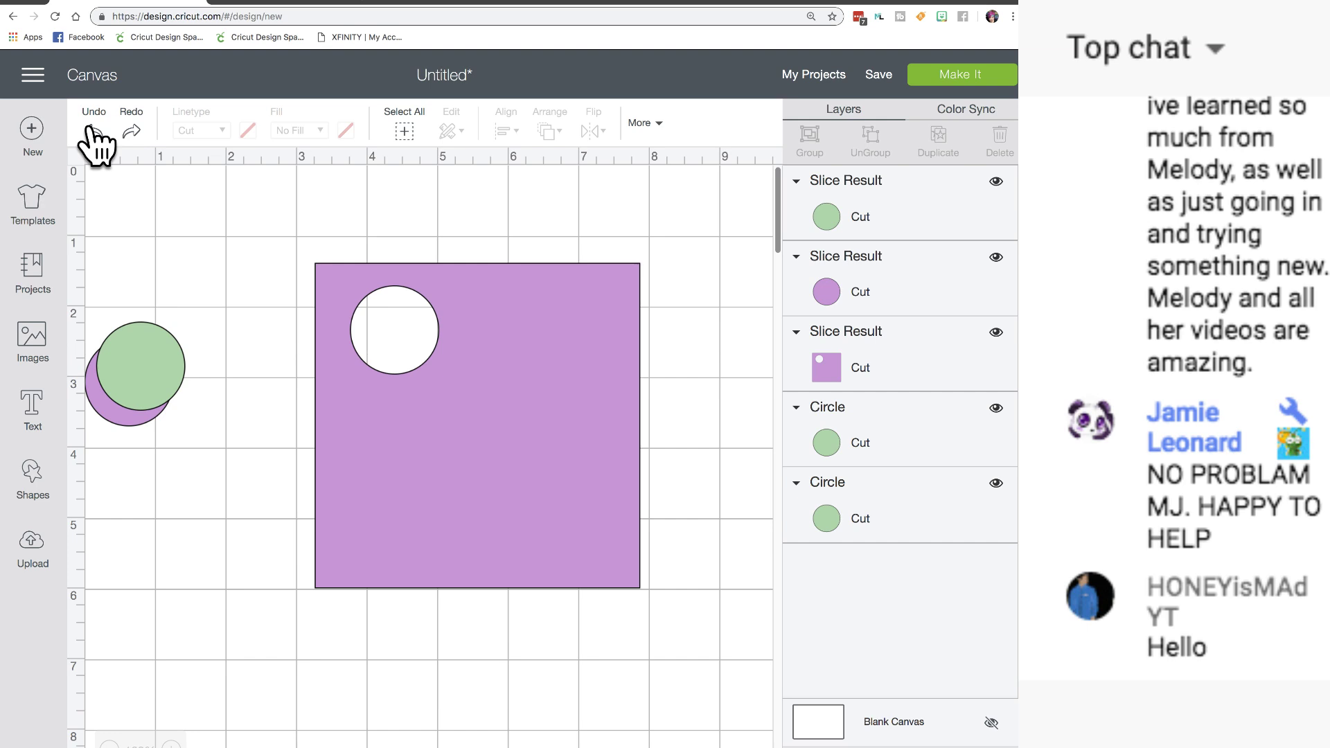
pyautogui.click(92, 130)
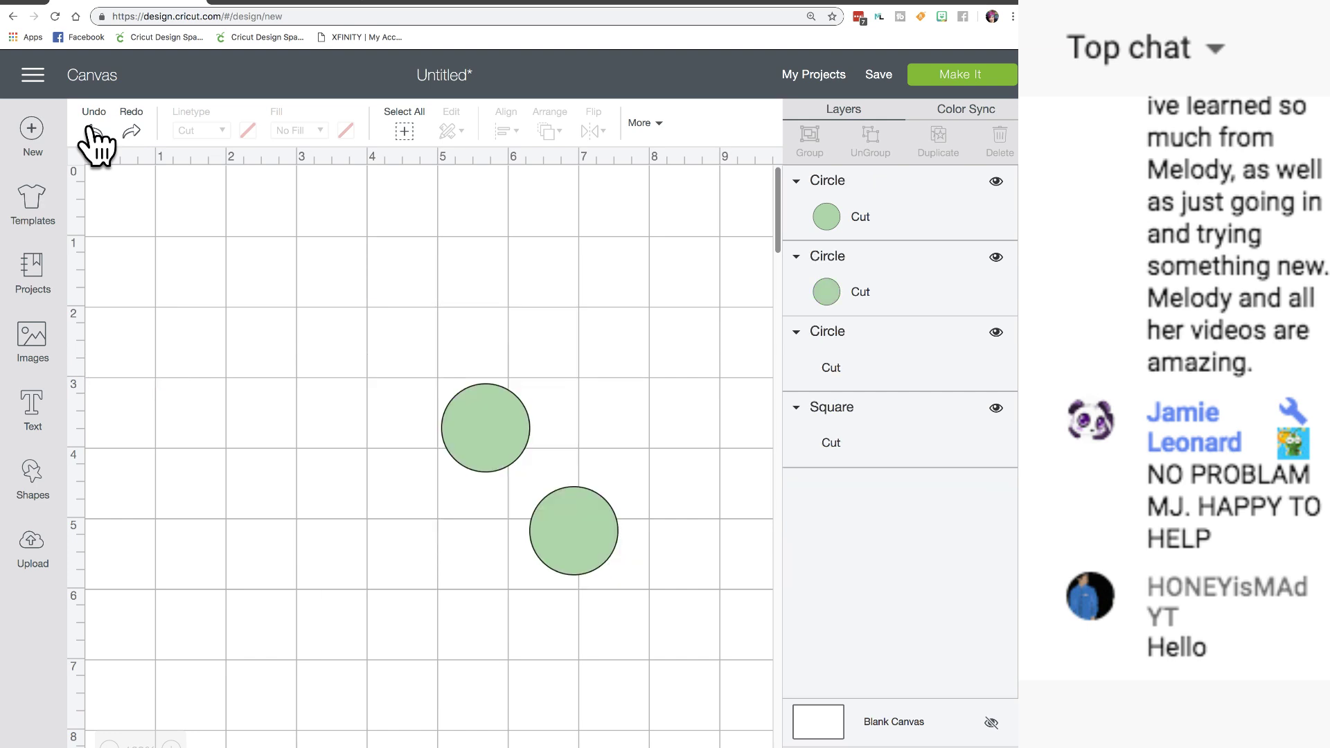
pyautogui.click(92, 130)
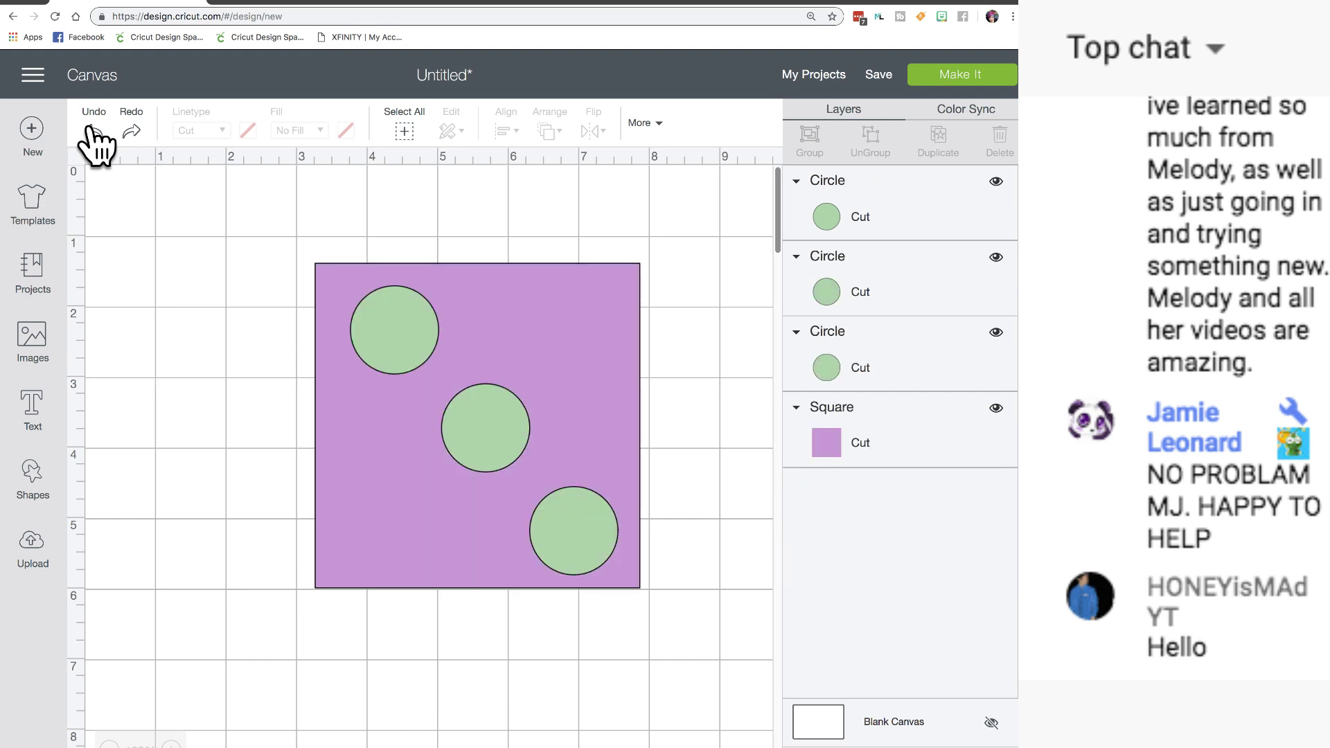
# - Weld the three green circles on the purple square into one shape
pyautogui.click(403, 330)
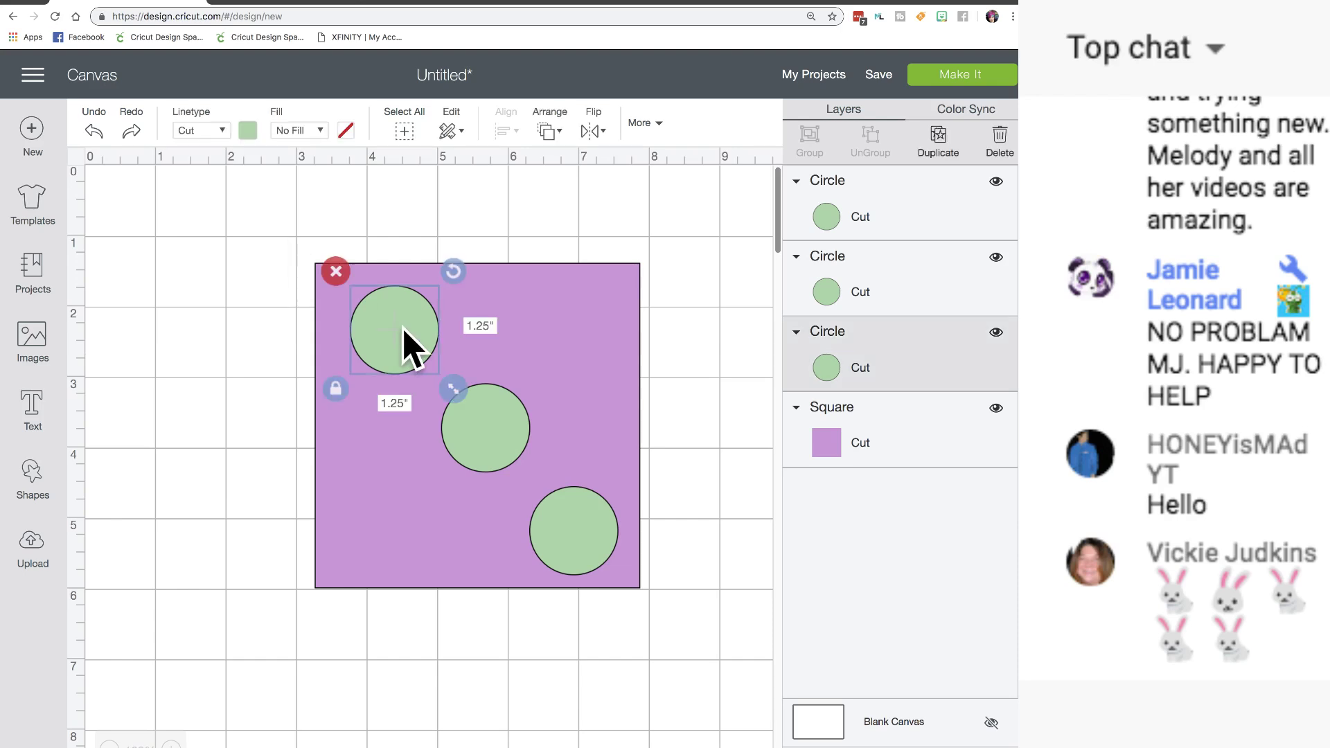
pyautogui.keyDown('shift'); pyautogui.click(510, 430); pyautogui.keyUp('shift')
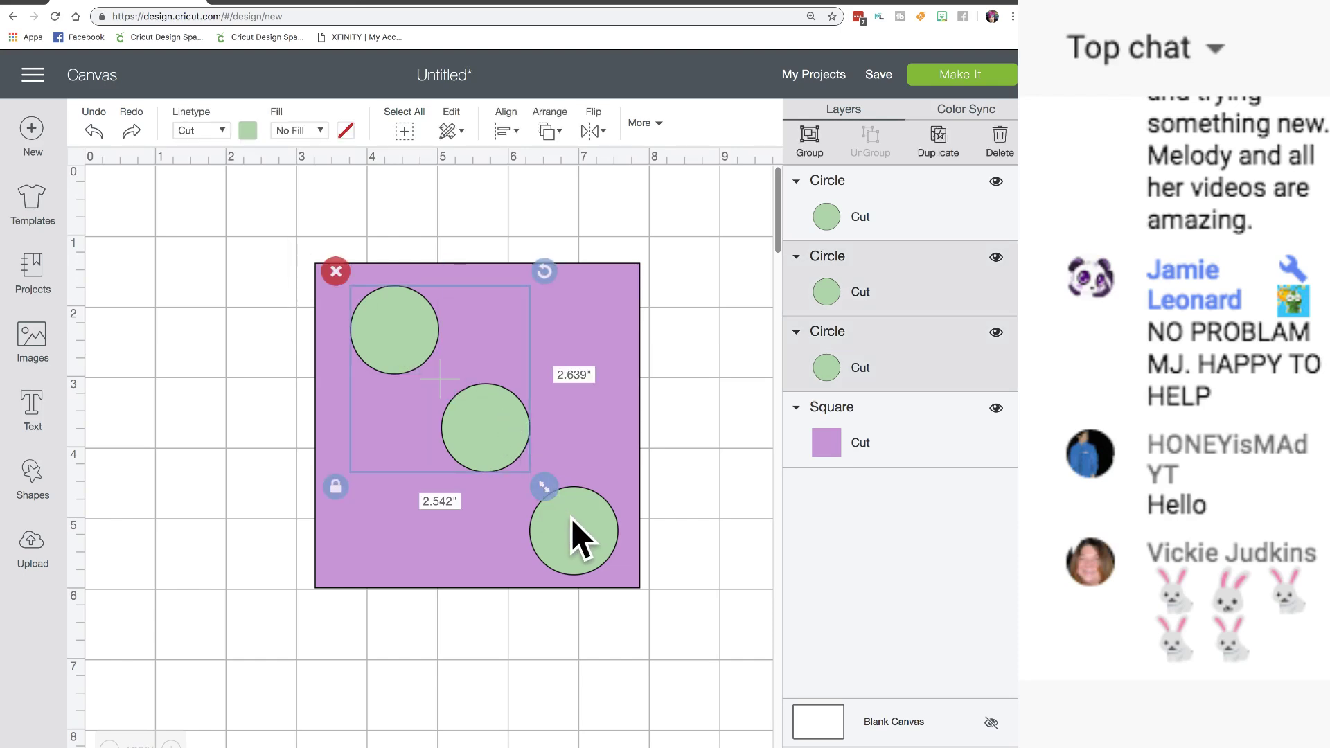
pyautogui.keyDown('shift'); pyautogui.click(580, 537); pyautogui.keyUp('shift')
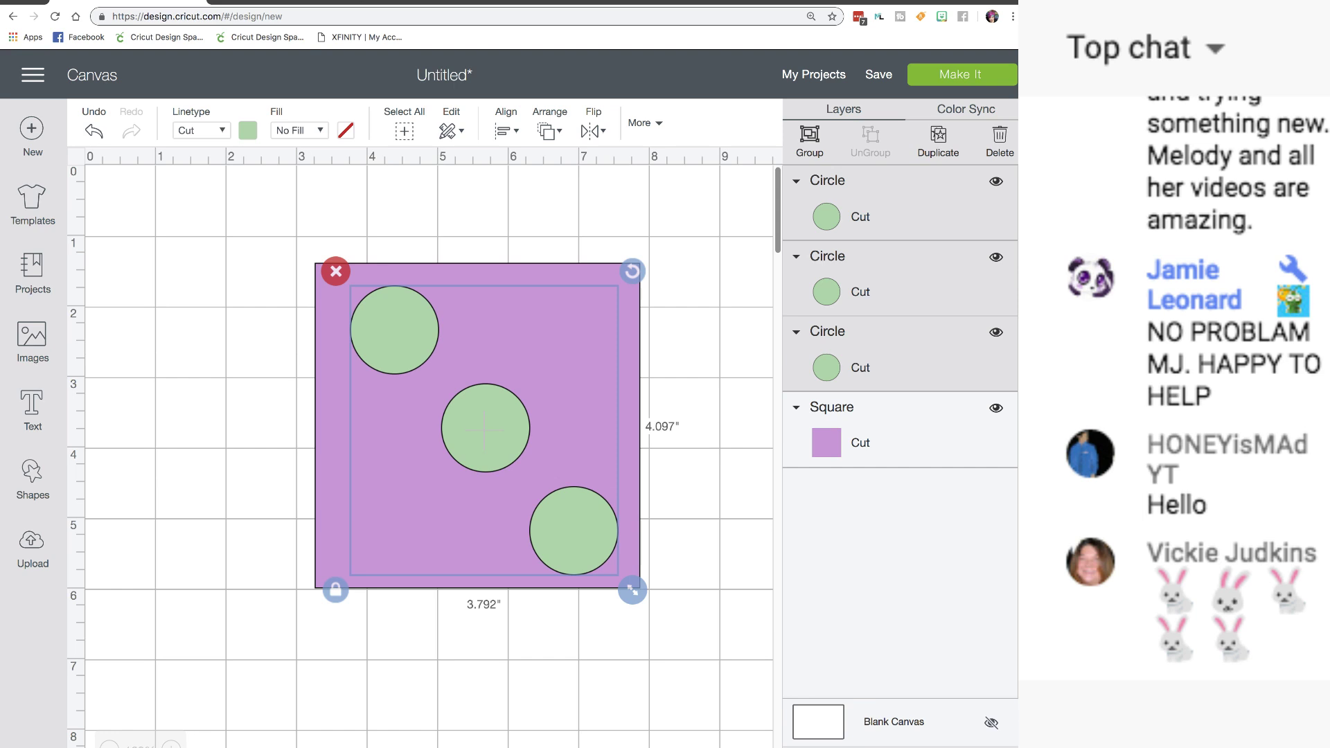
pyautogui.click(366, 236)
# - Slice the welded circles out of the purple square, separate the pieces and lay the green circles over the square's holes
pyautogui.moveTo(362, 220); pyautogui.dragTo(575, 443)
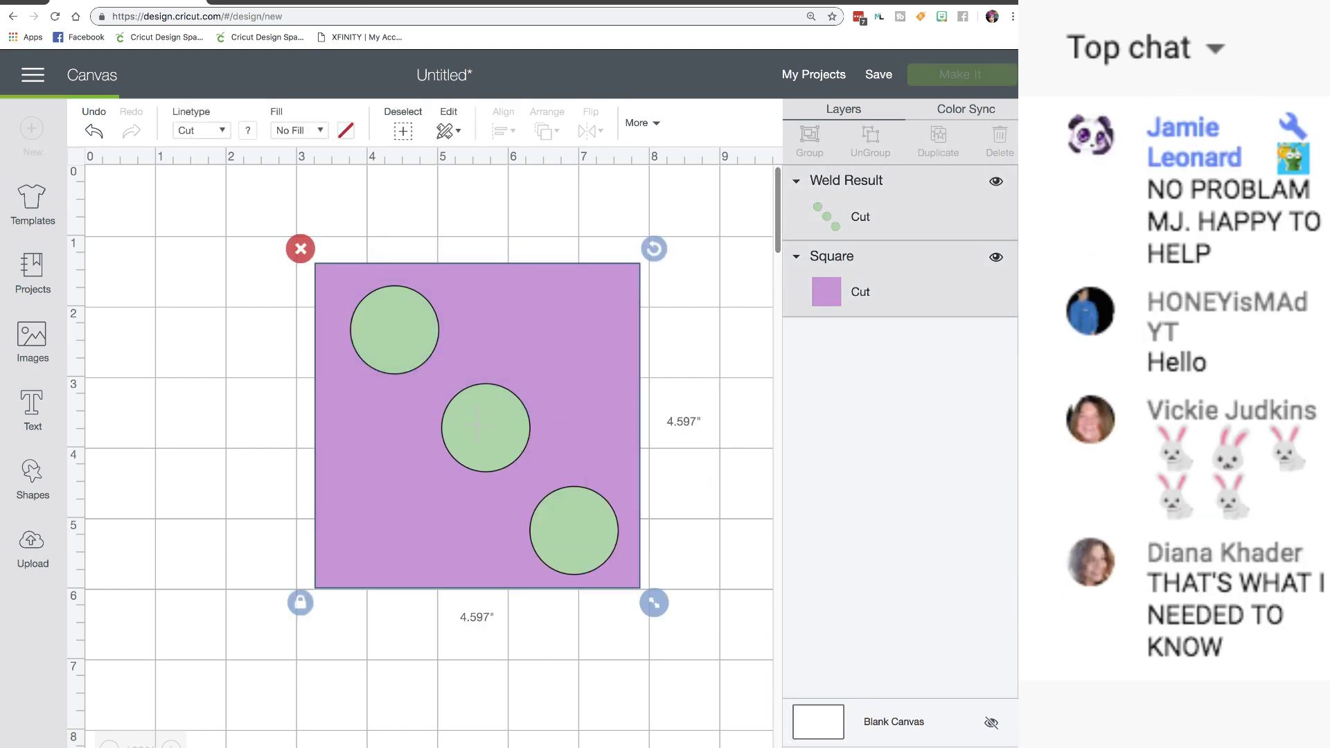
pyautogui.moveTo(581, 380); pyautogui.dragTo(351, 425)
pyautogui.moveTo(487, 400); pyautogui.dragTo(560, 263)
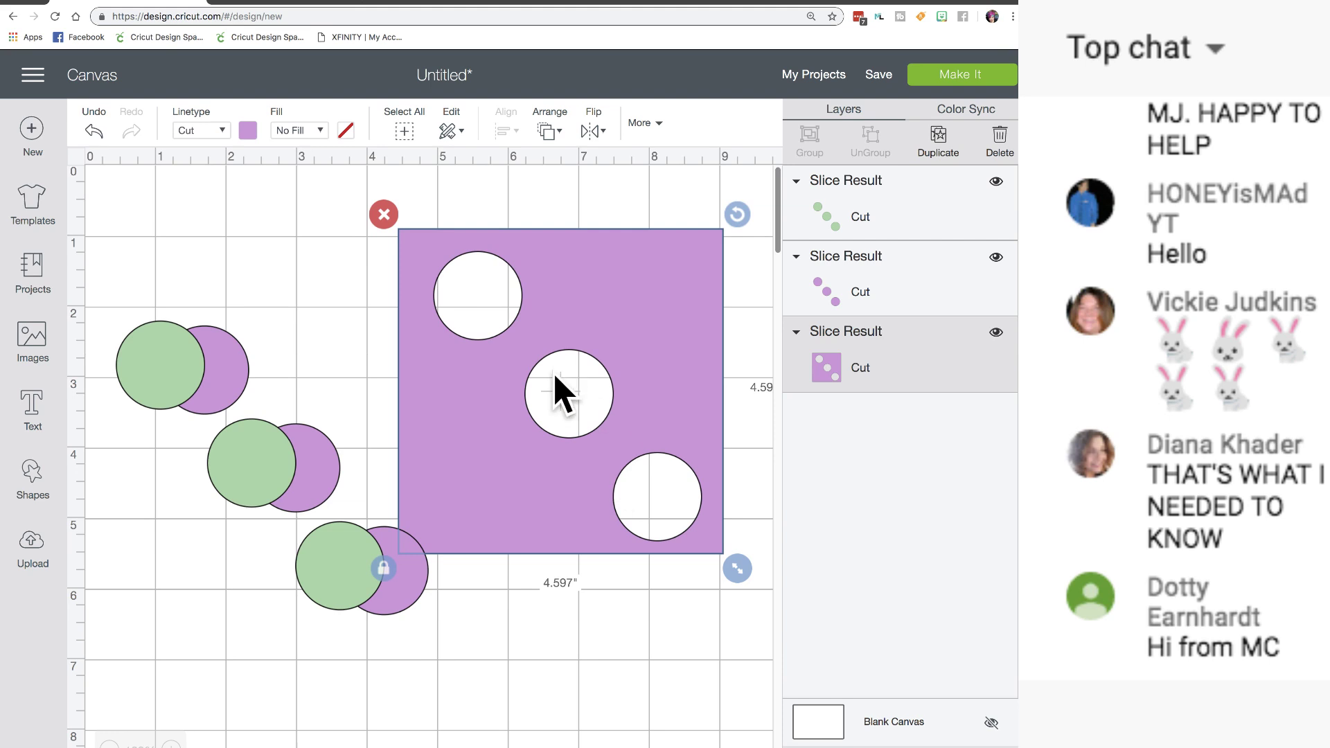
pyautogui.moveTo(553, 438); pyautogui.dragTo(603, 430)
pyautogui.moveTo(638, 265); pyautogui.dragTo(621, 267)
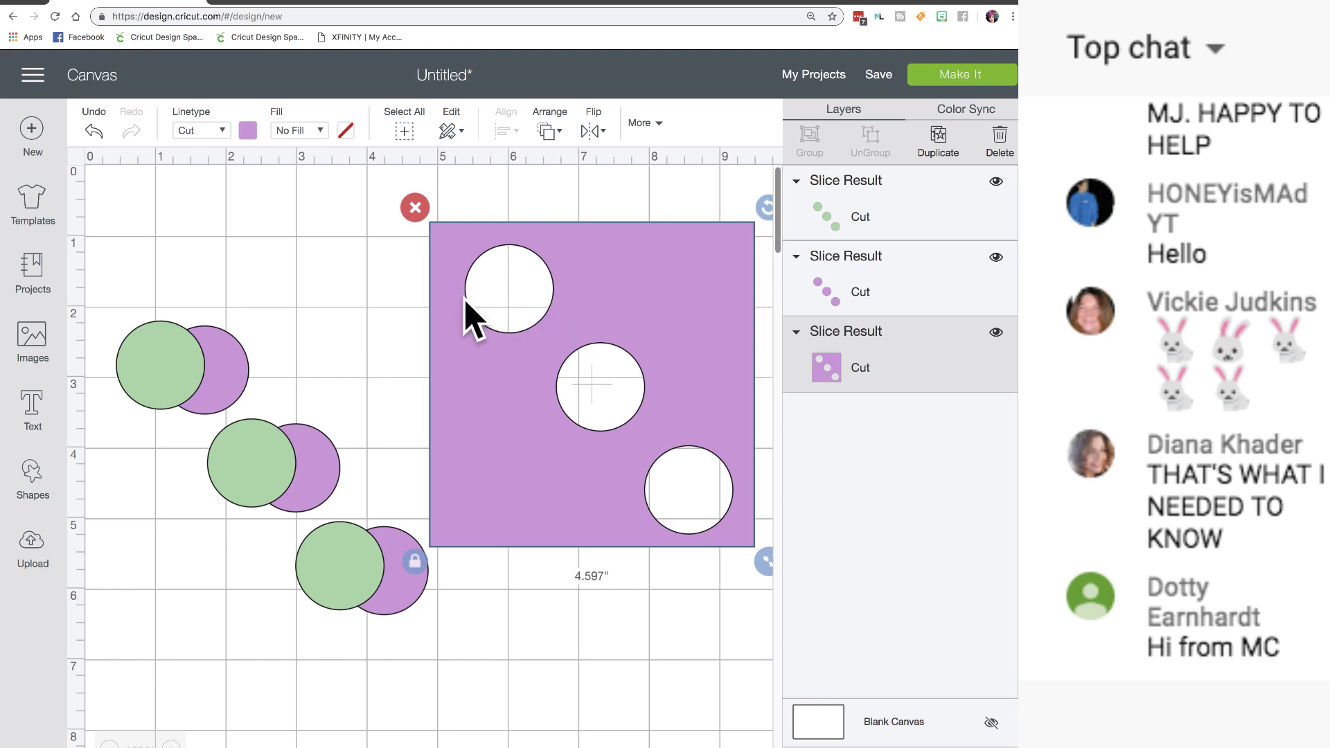
pyautogui.moveTo(231, 460); pyautogui.dragTo(586, 372)
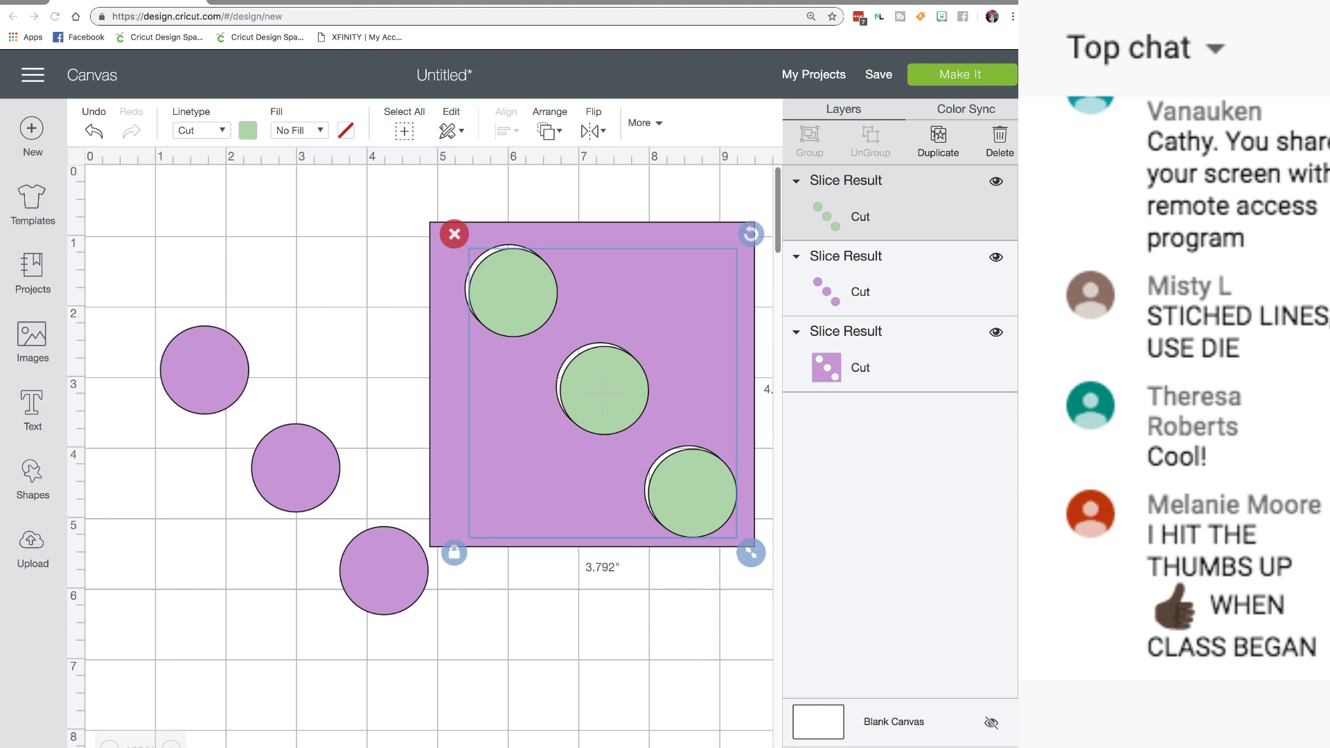
# - Replace the unsaved project with a new blank one and filter the image library to Multi-Layer images
pyautogui.click(32, 131)
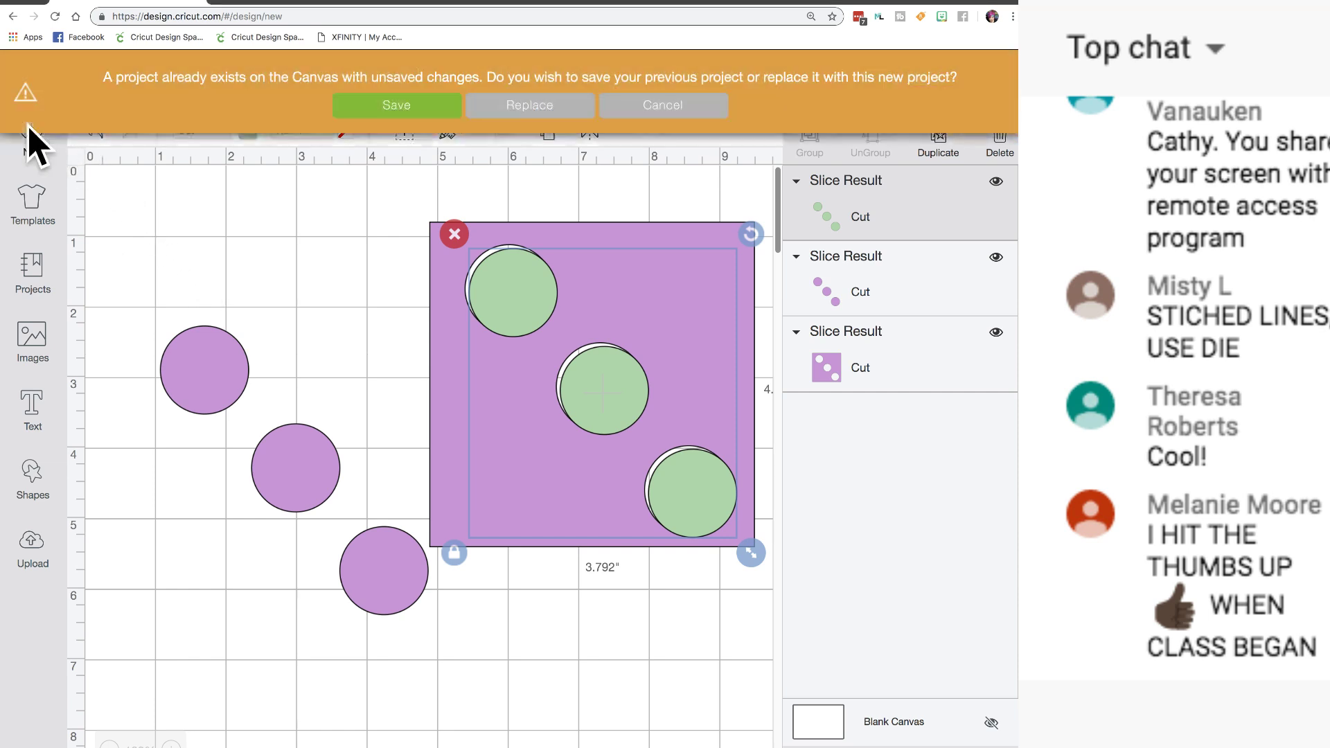
pyautogui.click(531, 105)
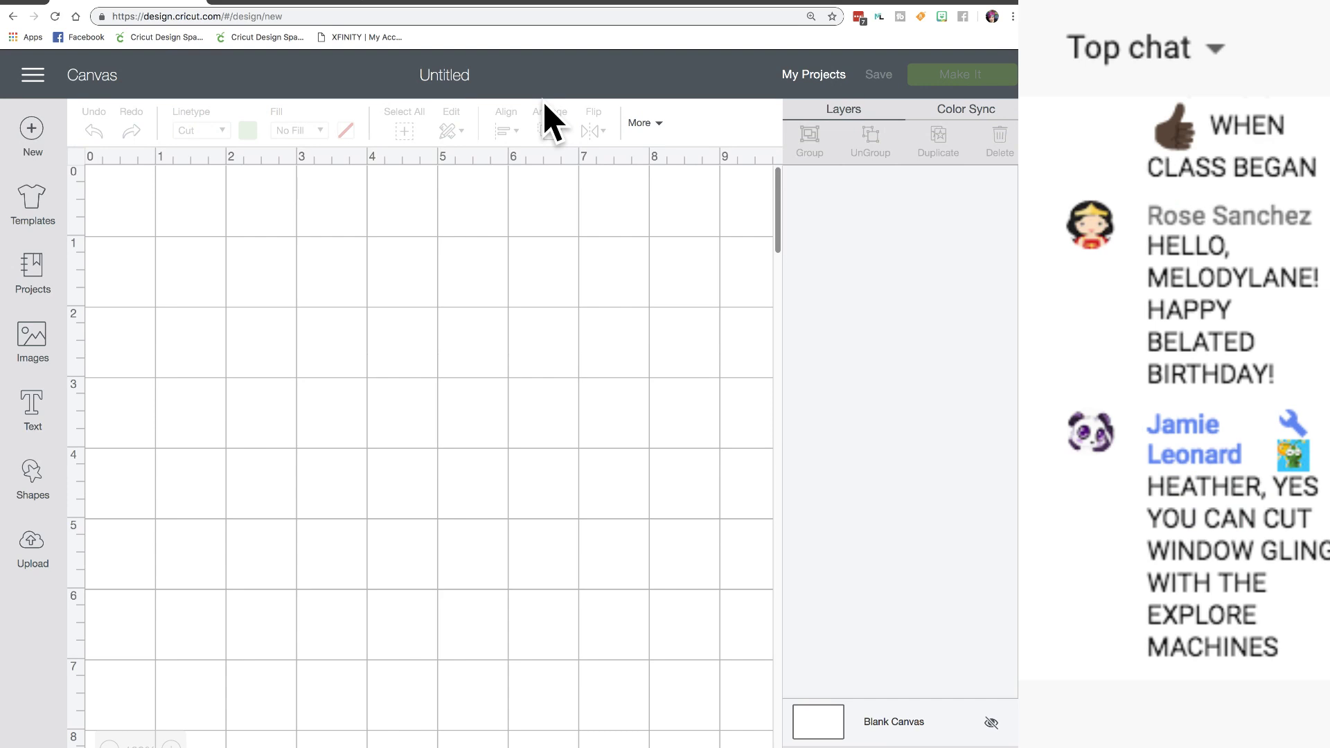
pyautogui.click(33, 343)
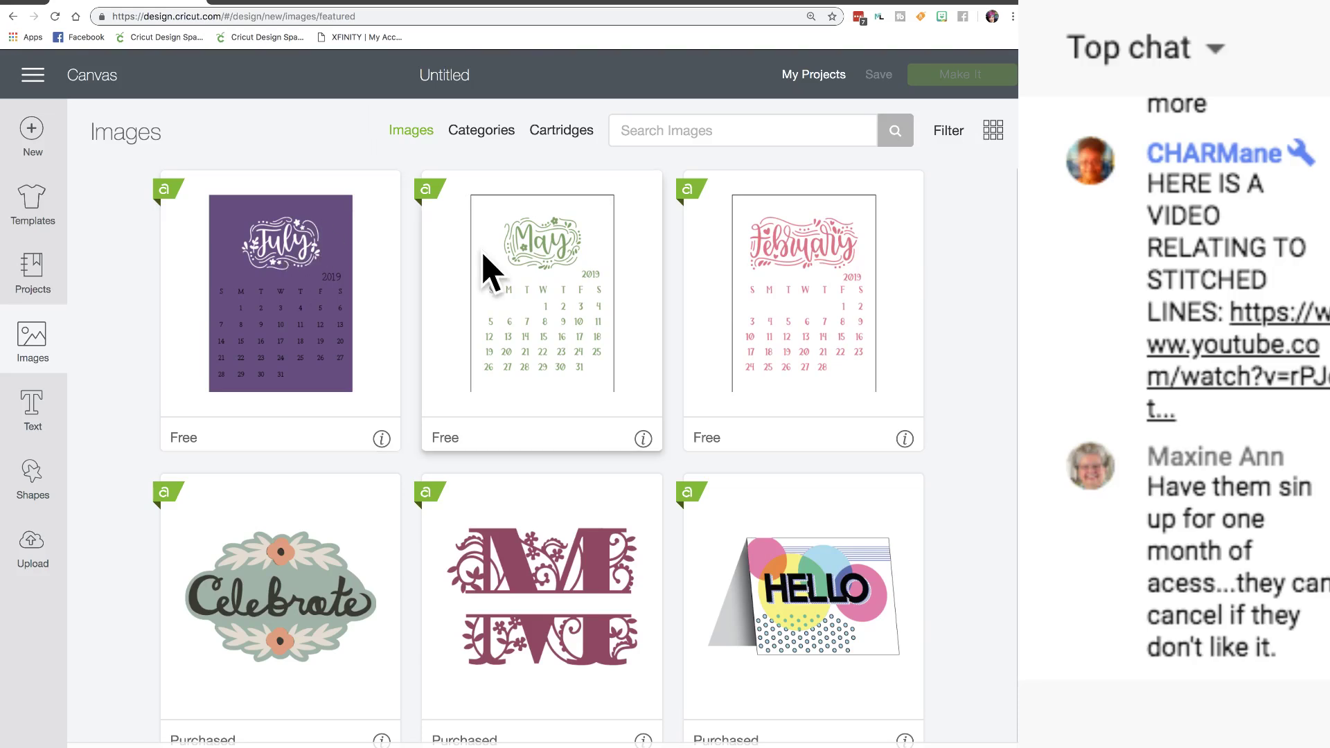
pyautogui.click(943, 133)
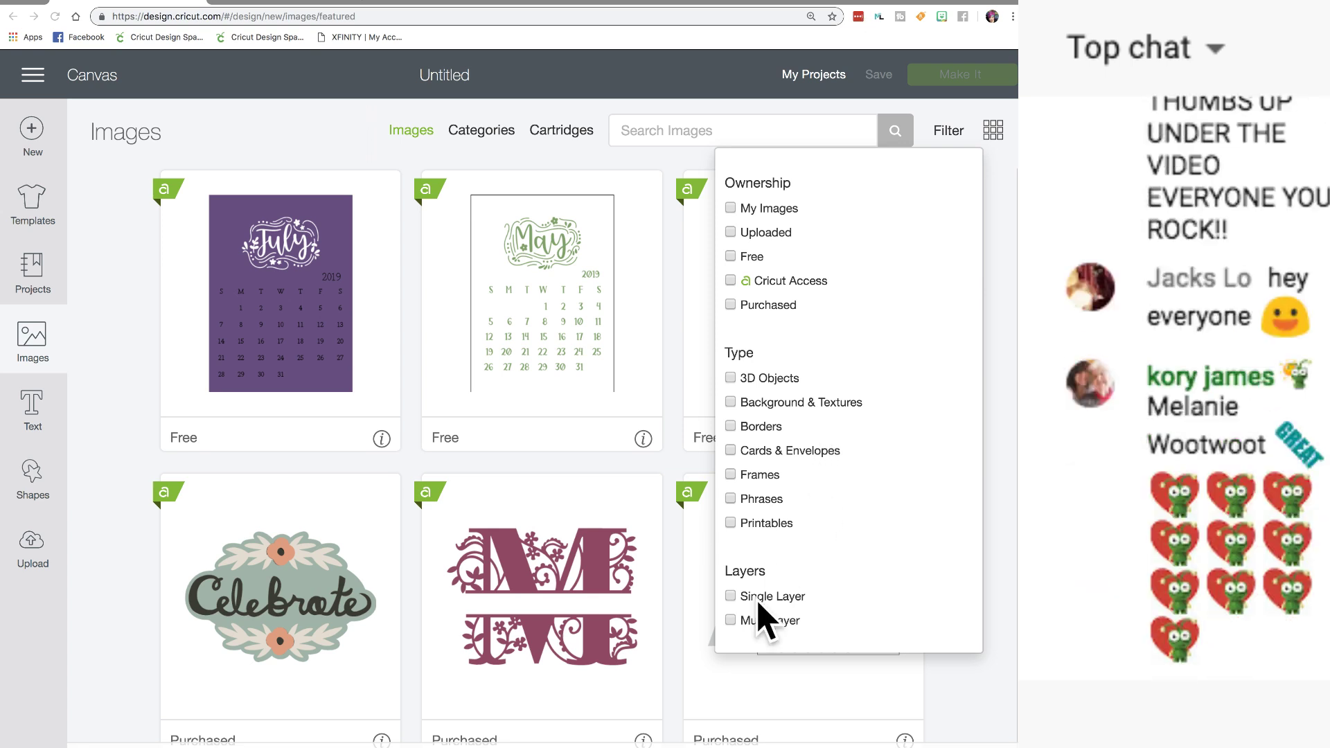
pyautogui.click(732, 621)
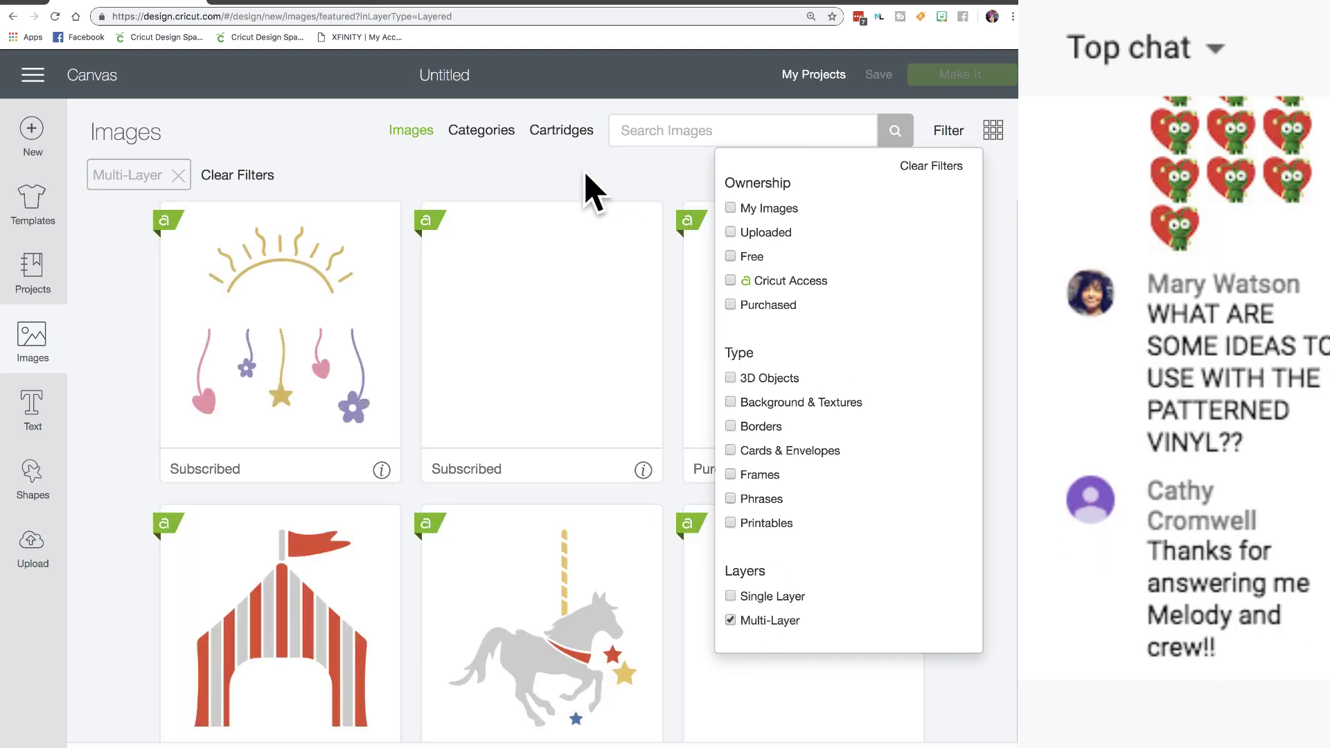
pyautogui.click(519, 194)
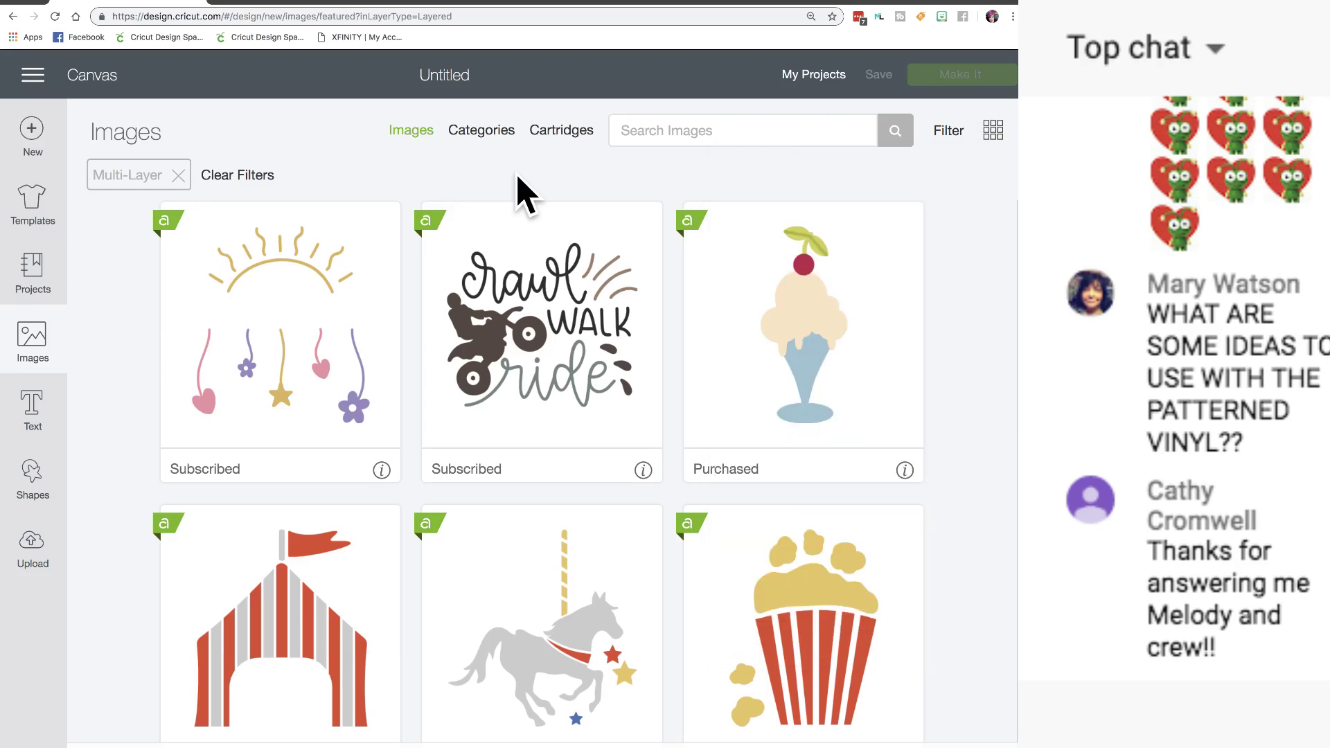
# - Find the grey running horse with a red collar and no pole in the multi-layer images and insert it on the canvas
pyautogui.click(382, 471)
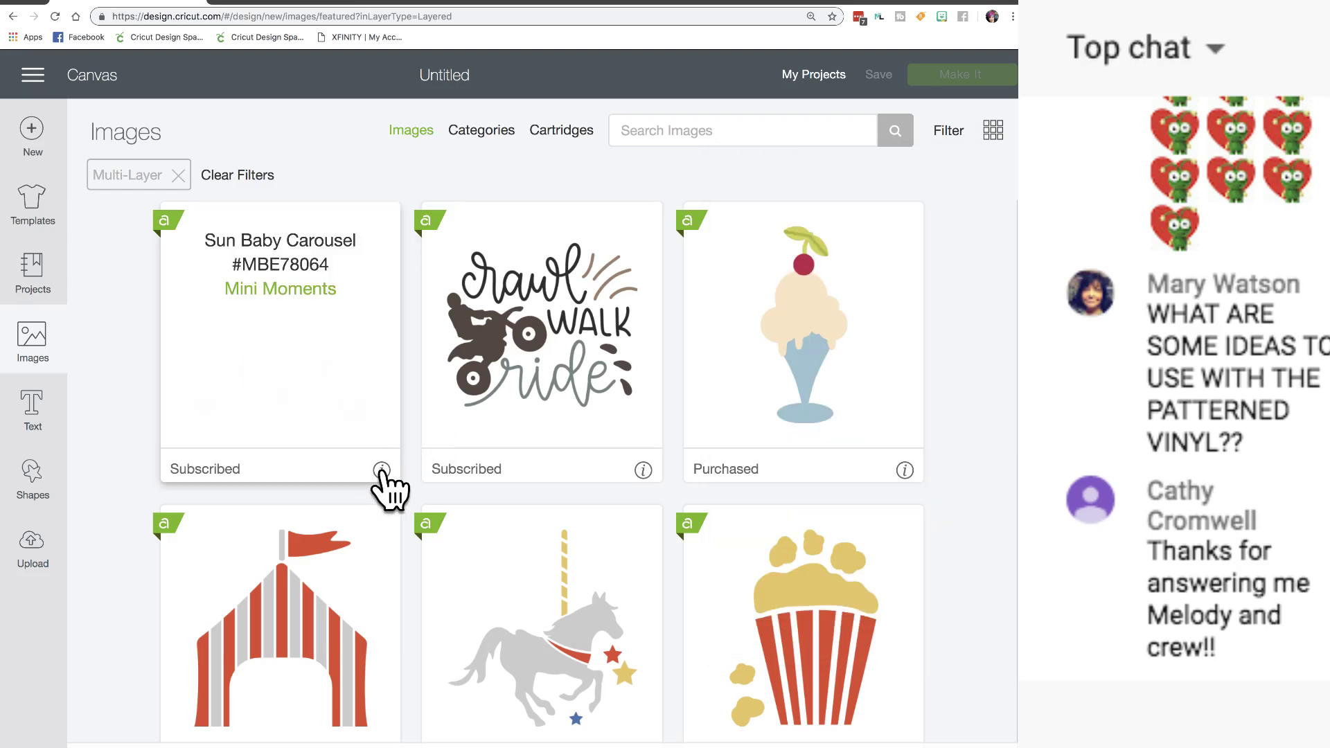
pyautogui.click(382, 471)
pyautogui.scroll(-5, 383, 478)
pyautogui.scroll(-2, 386, 473)
pyautogui.scroll(5, 386, 474)
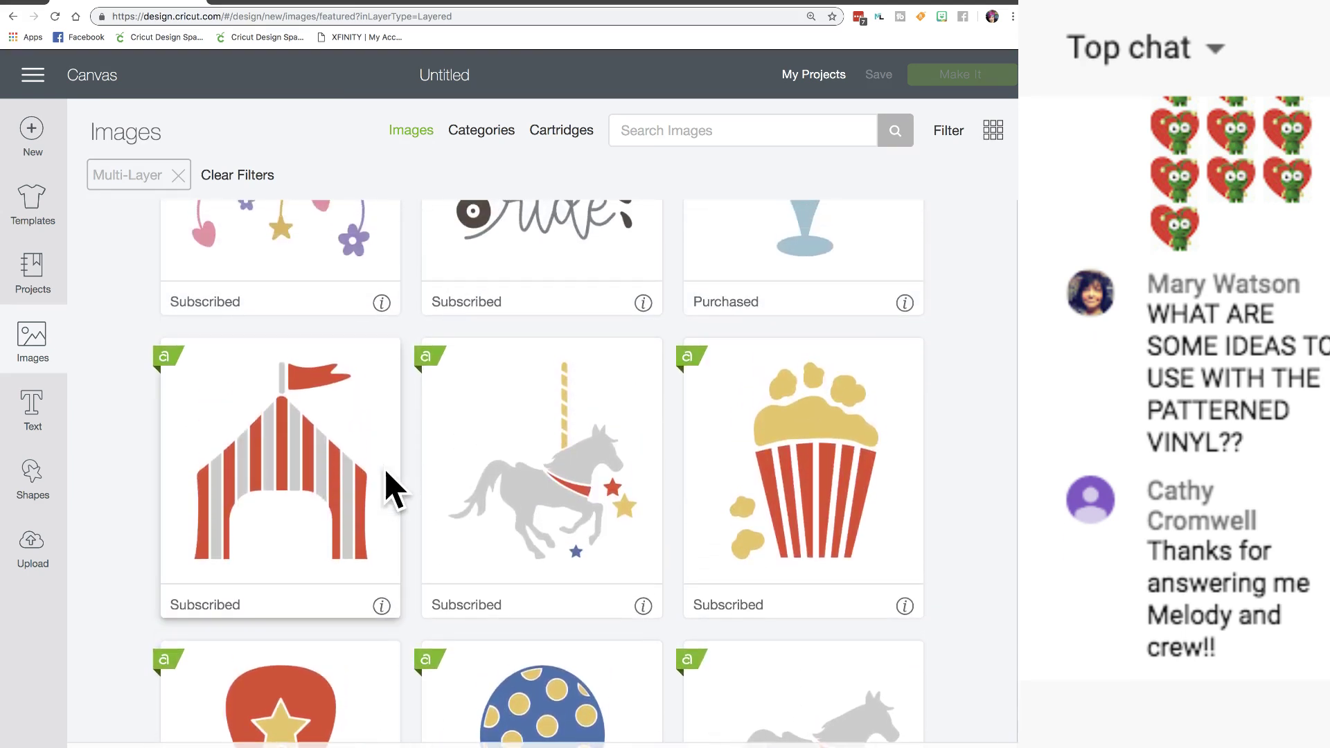
pyautogui.scroll(-1, 386, 473)
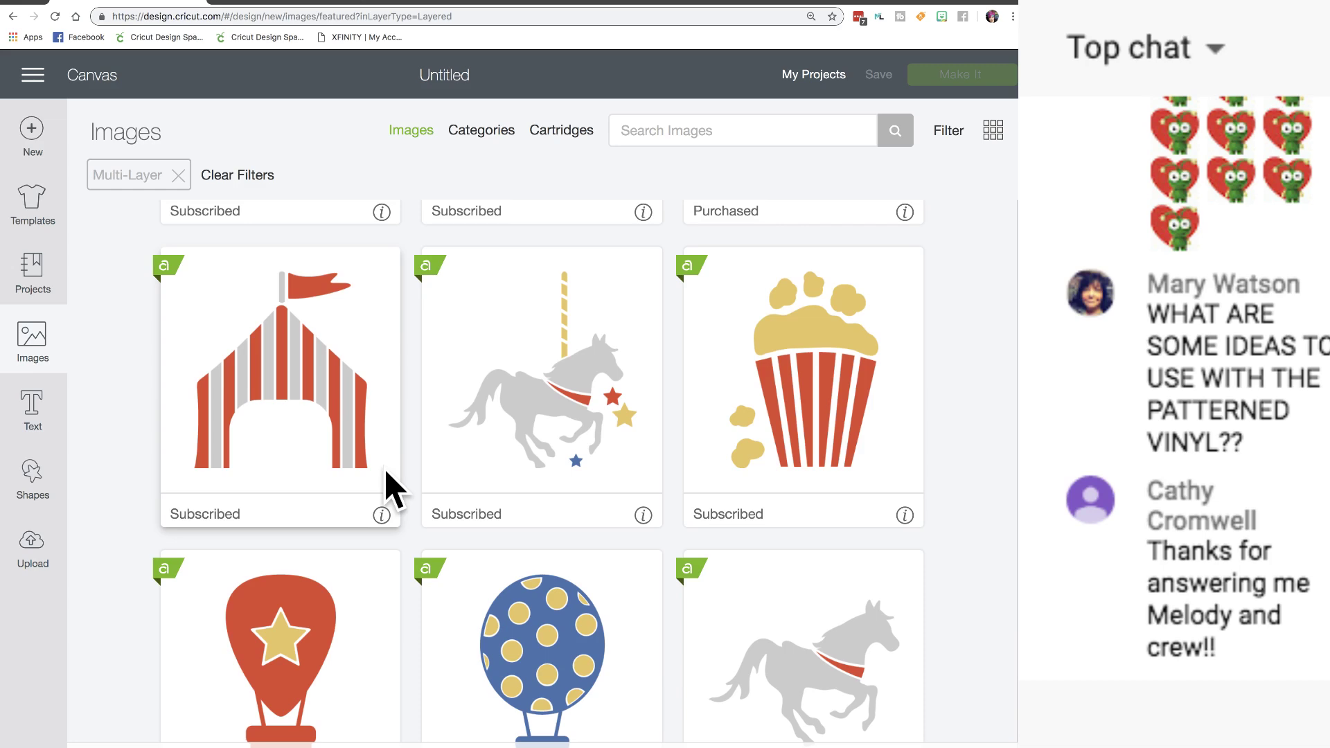
pyautogui.scroll(-3, 386, 474)
pyautogui.scroll(-4, 391, 488)
pyautogui.scroll(3, 392, 488)
pyautogui.click(771, 332)
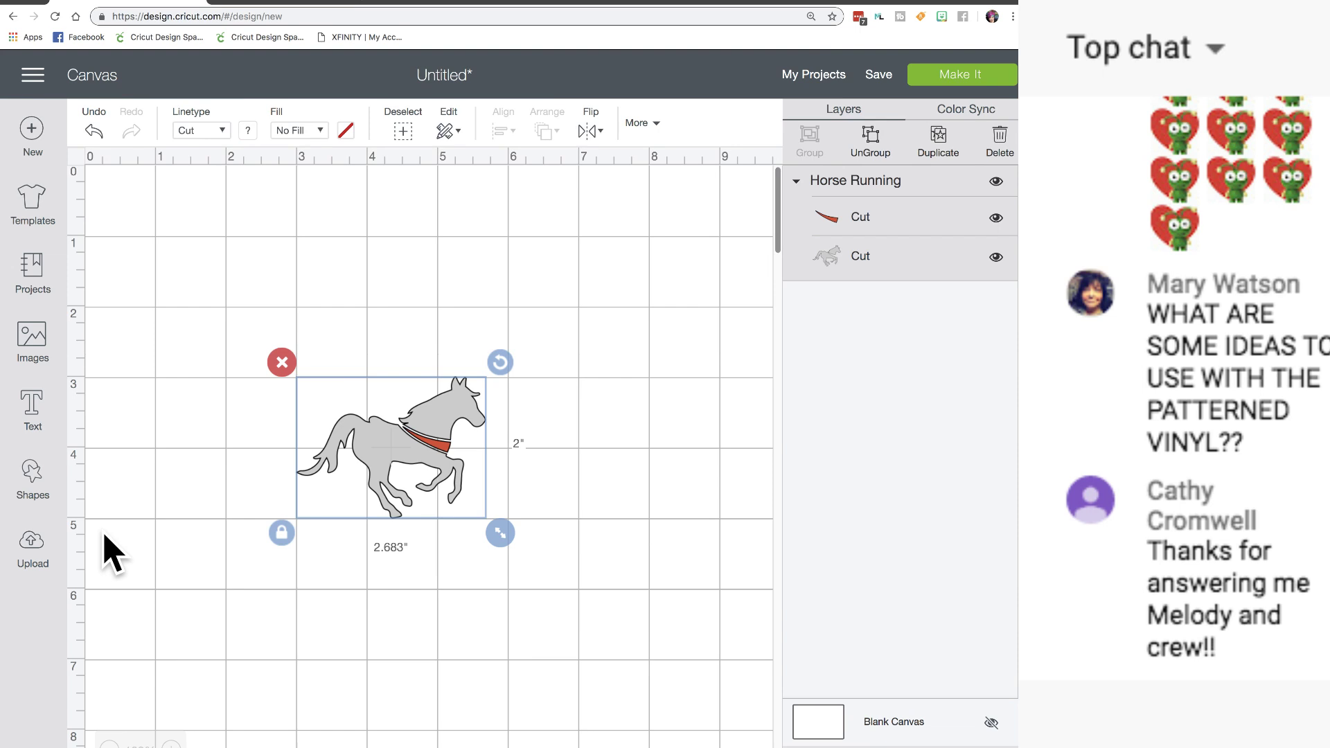
# - Enlarge the horse to about 6.5 inches wide and position it in the lower middle of the visible canvas
pyautogui.moveTo(501, 534); pyautogui.dragTo(642, 710)
pyautogui.moveTo(484, 561); pyautogui.dragTo(386, 513)
pyautogui.moveTo(543, 628); pyautogui.dragTo(683, 731)
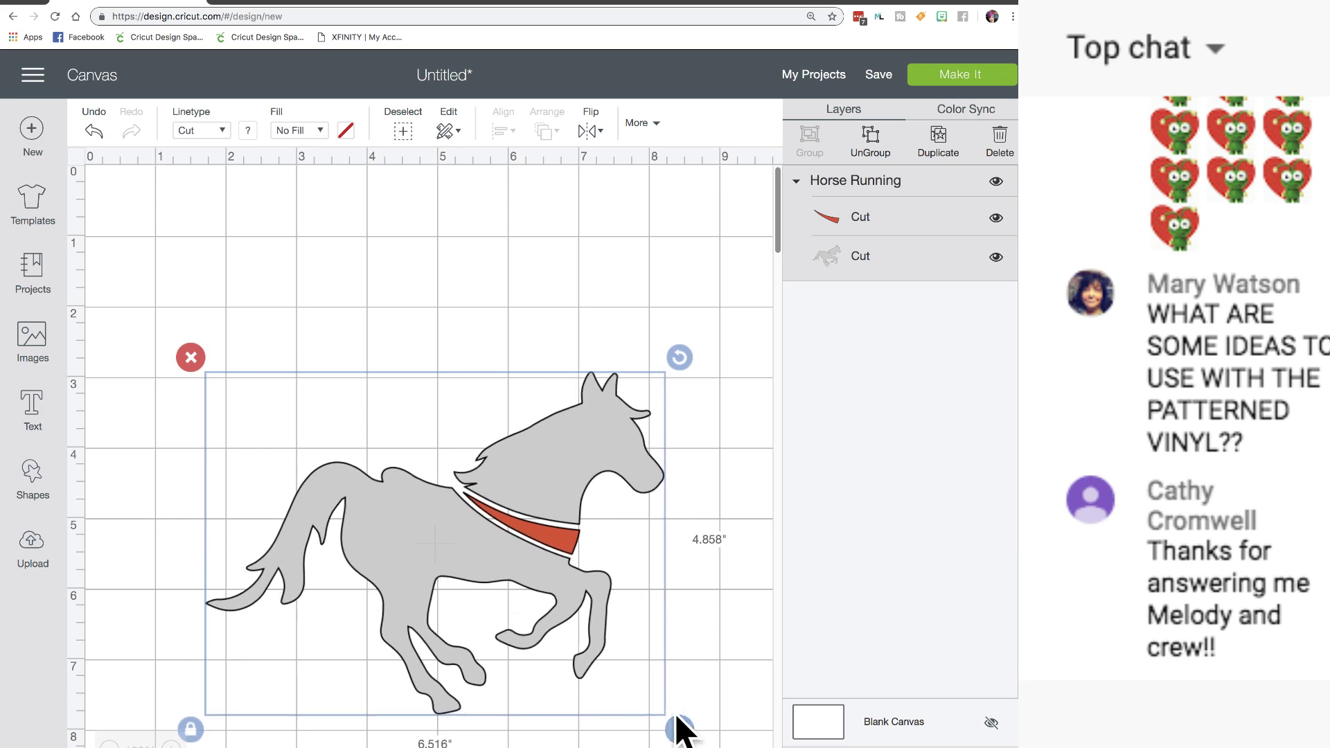
pyautogui.moveTo(409, 540); pyautogui.dragTo(399, 488)
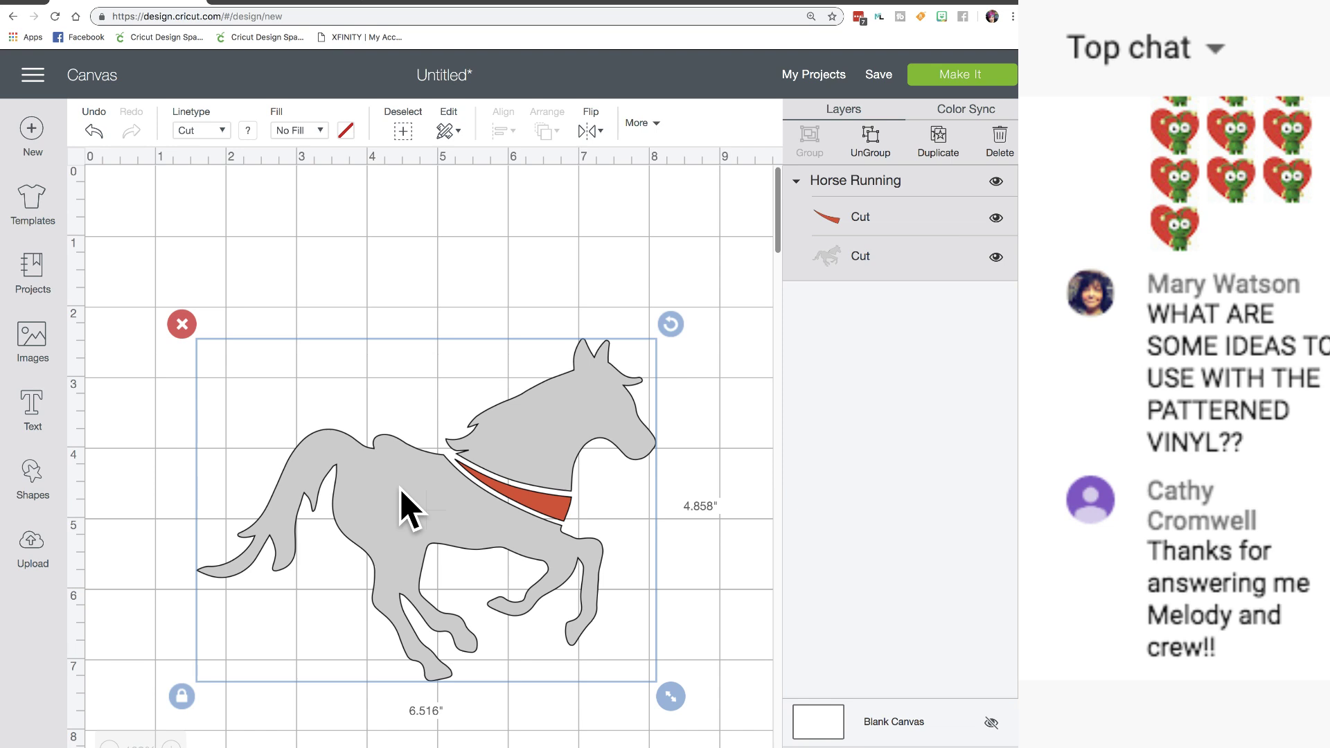
pyautogui.moveTo(374, 505)
pyautogui.mouseDown()
pyautogui.moveTo(401, 513)
pyautogui.moveTo(397, 494)
pyautogui.mouseUp()
# - Add a star about 0.52 inches wide above the horse's tail and place a duplicate of it above the head
pyautogui.click(41, 479)
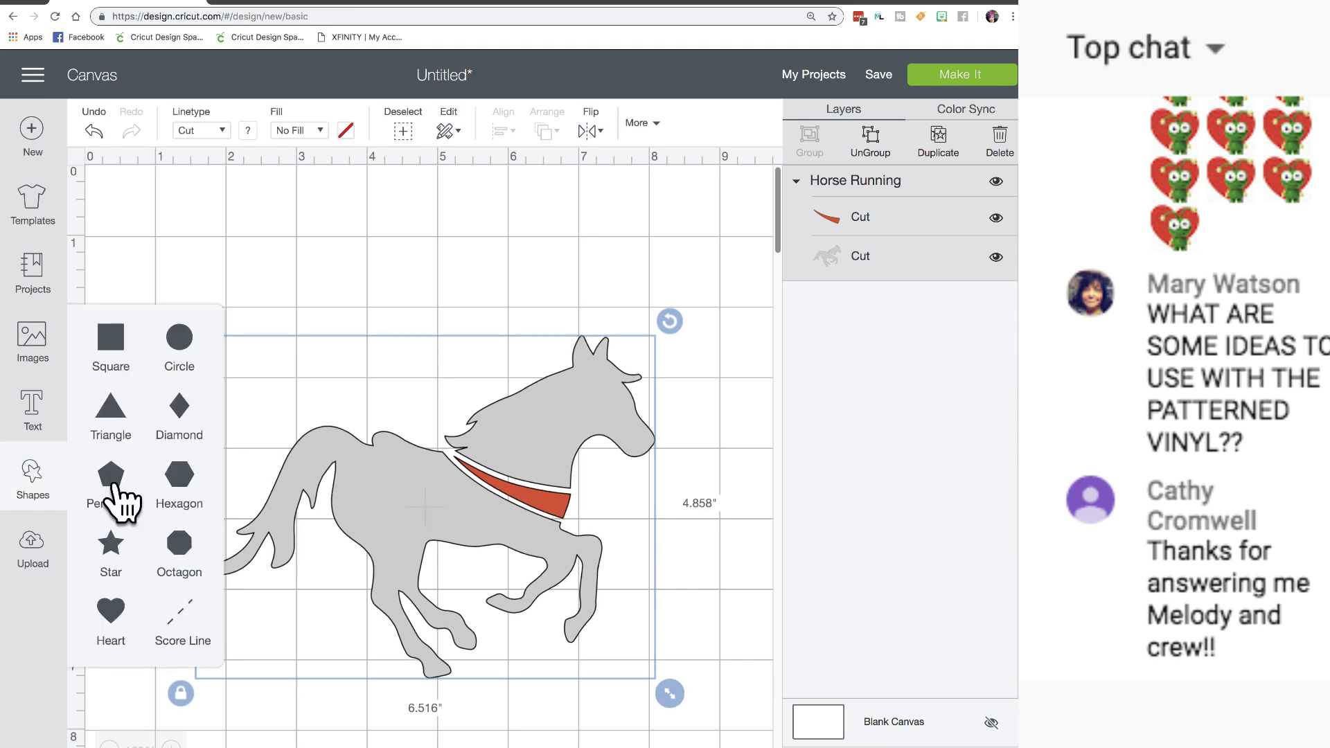
pyautogui.click(117, 548)
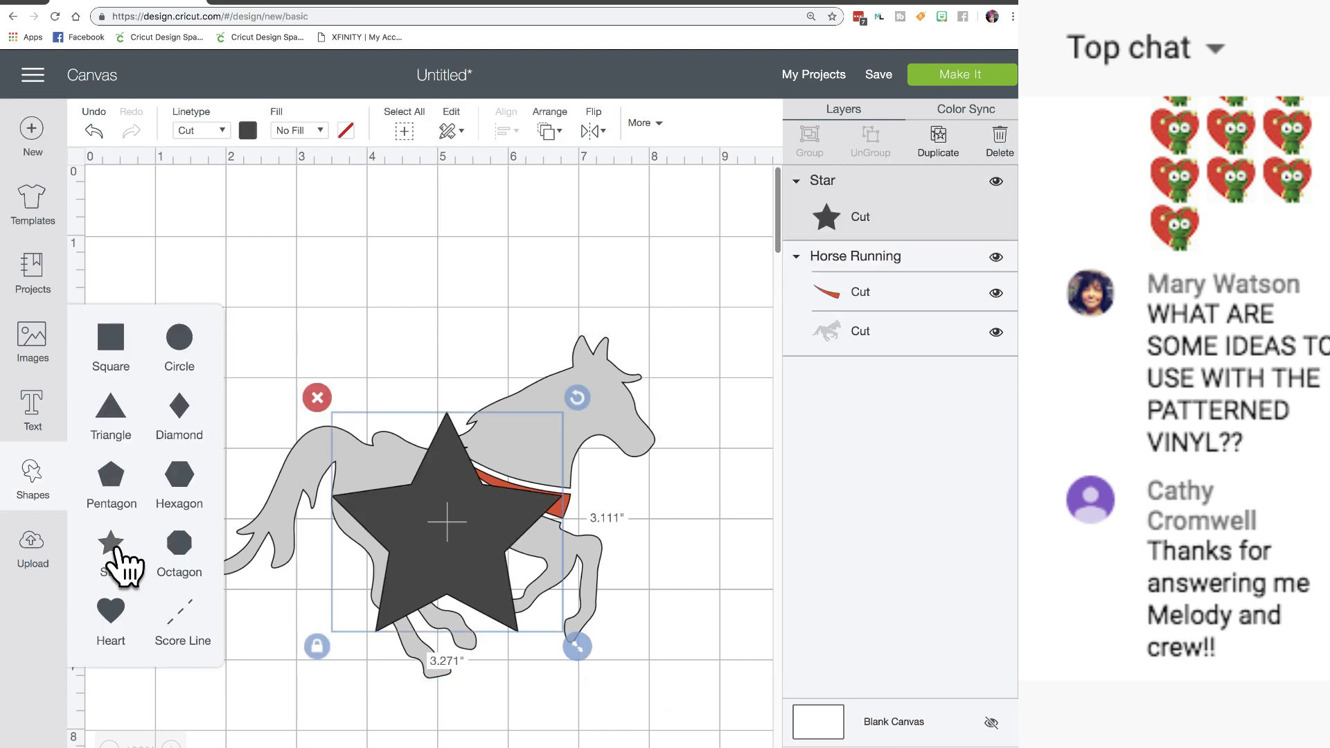
pyautogui.moveTo(578, 647); pyautogui.dragTo(270, 287)
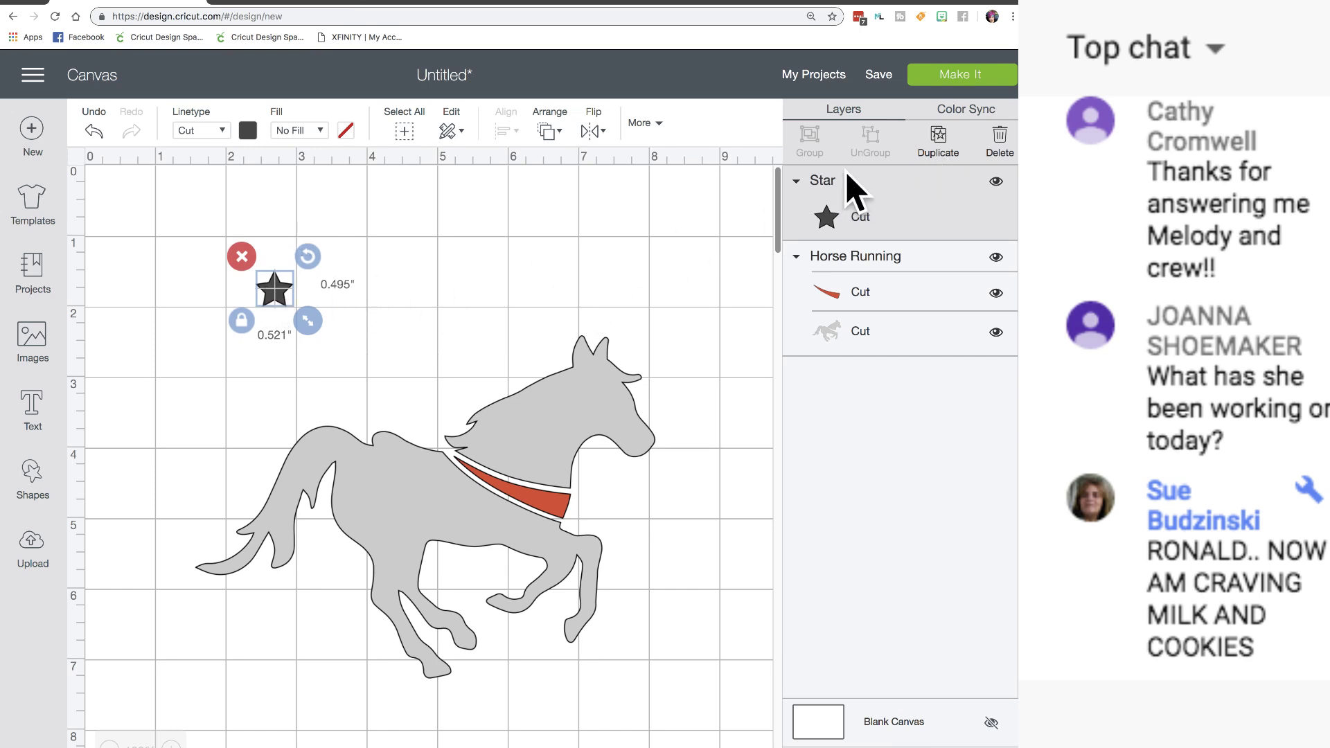
pyautogui.click(939, 137)
pyautogui.moveTo(309, 322); pyautogui.dragTo(586, 295)
# - Align the two stars along their top edges and attach them together
pyautogui.moveTo(242, 250); pyautogui.dragTo(617, 312)
pyautogui.click(503, 134)
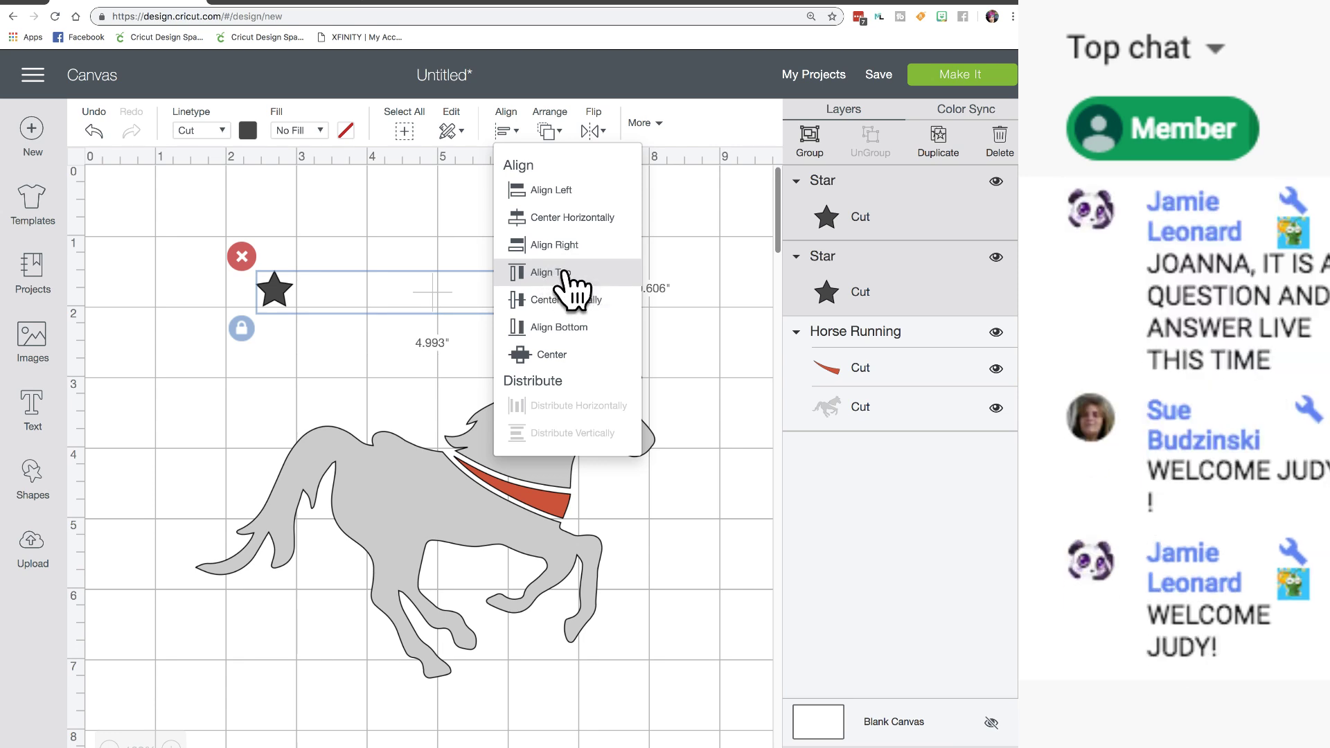
pyautogui.click(579, 274)
pyautogui.click(483, 248)
pyautogui.moveTo(235, 241); pyautogui.dragTo(646, 324)
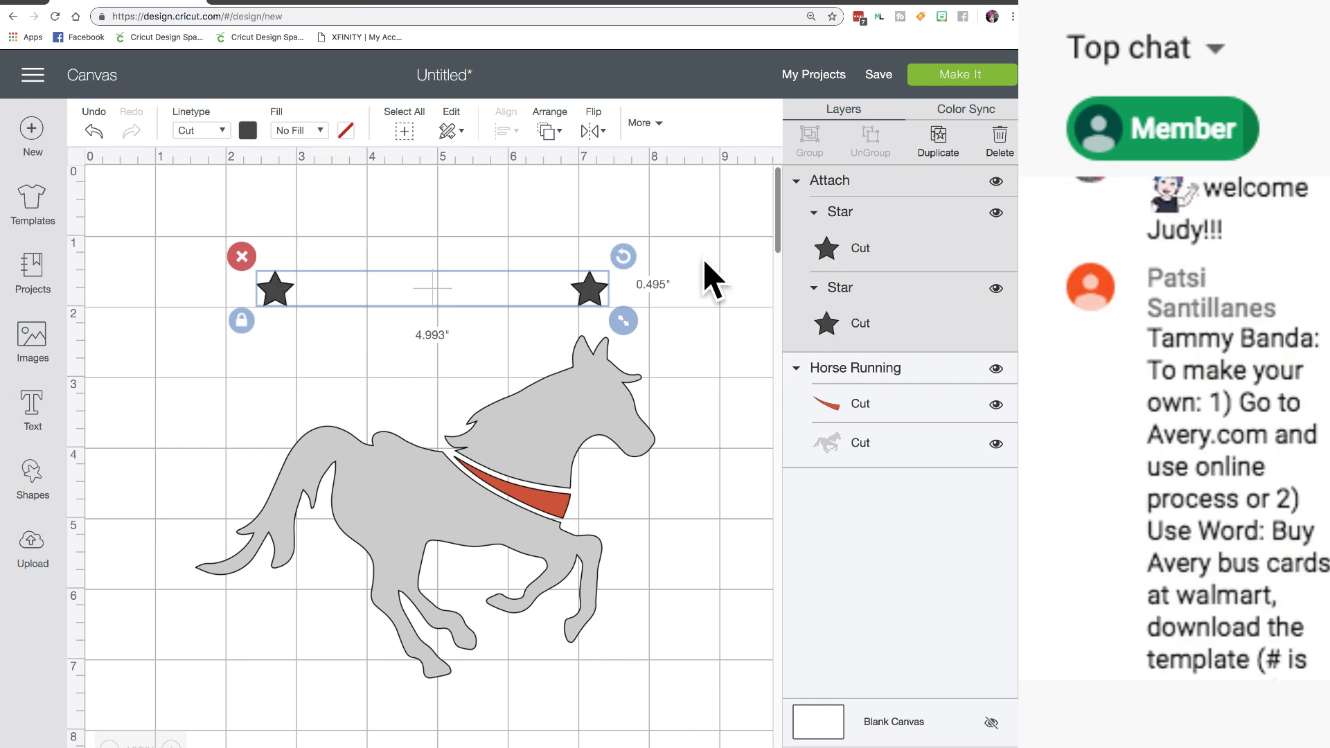
# - Duplicate the attached pair of stars and move the copy above and to the right of the original pair
pyautogui.click(941, 142)
pyautogui.moveTo(627, 326); pyautogui.dragTo(732, 206)
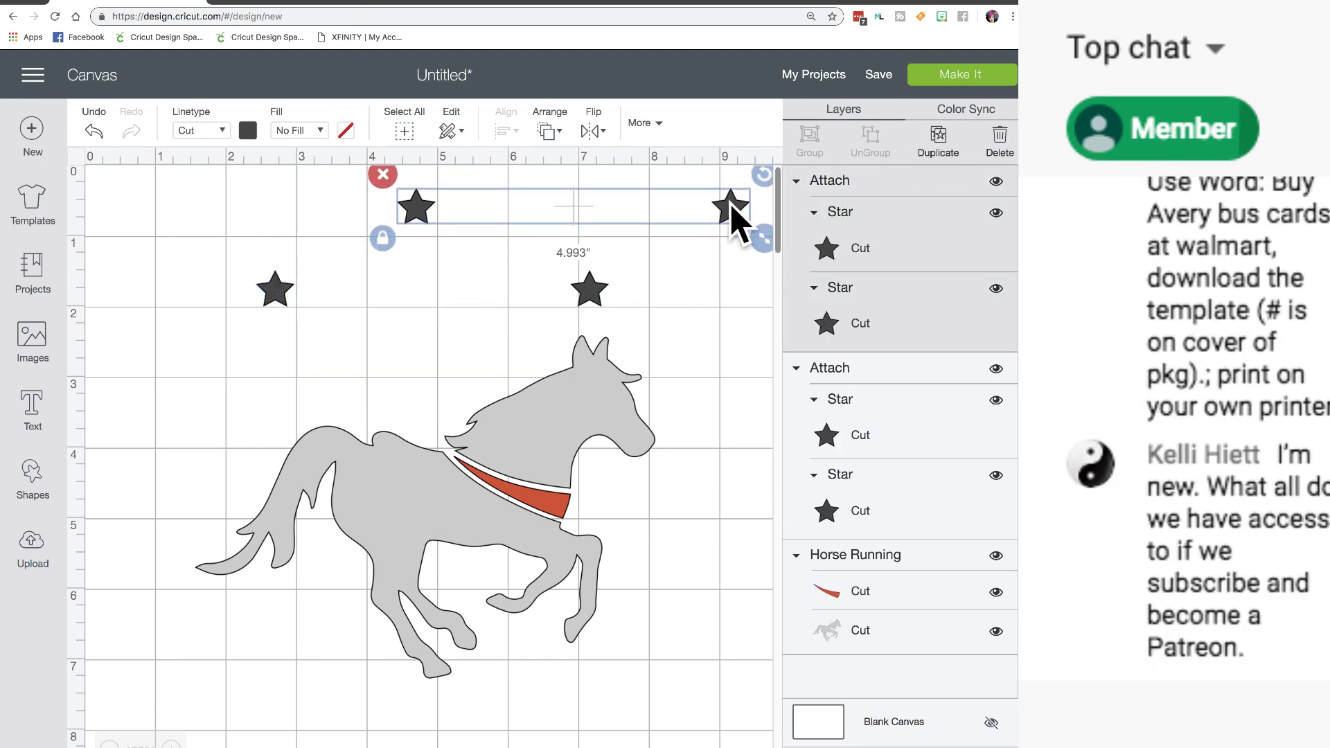
pyautogui.click(276, 291)
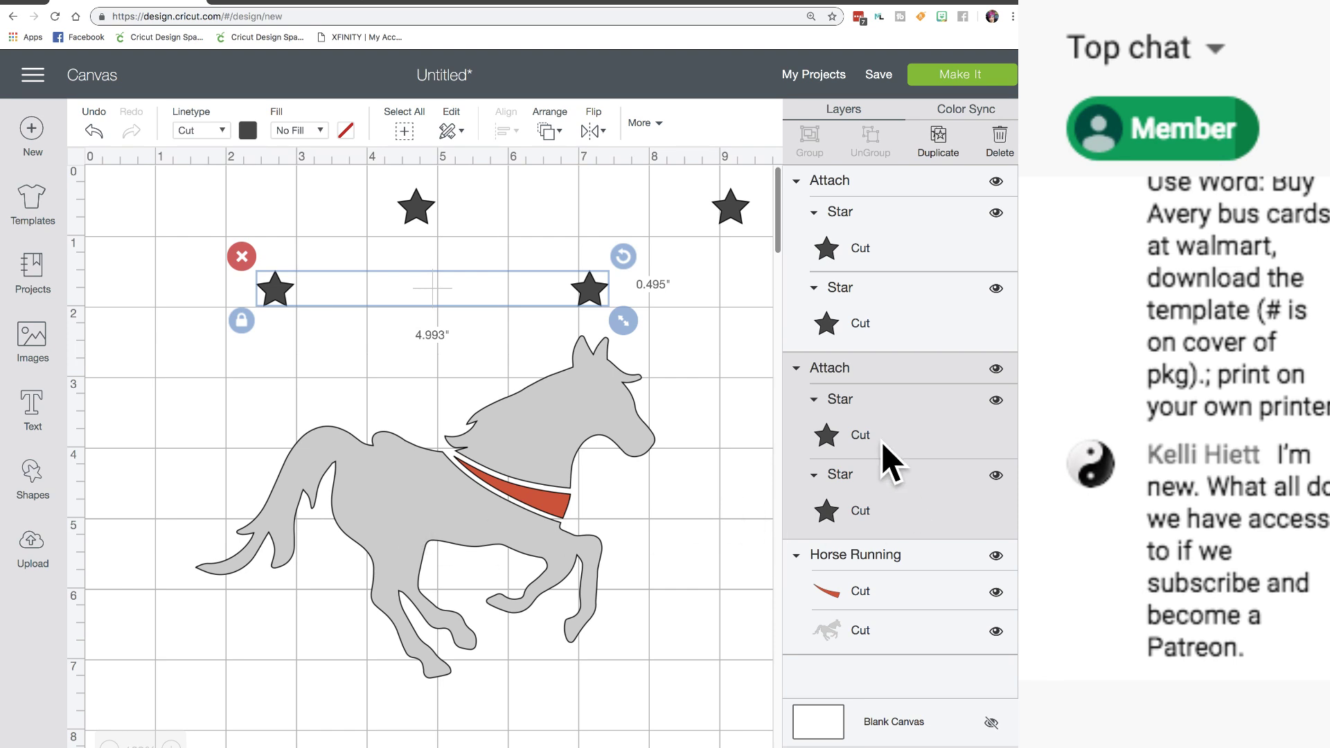
# - Ungroup the horse from its red collar and attach the grey horse to the lower pair of stars
pyautogui.click(613, 408)
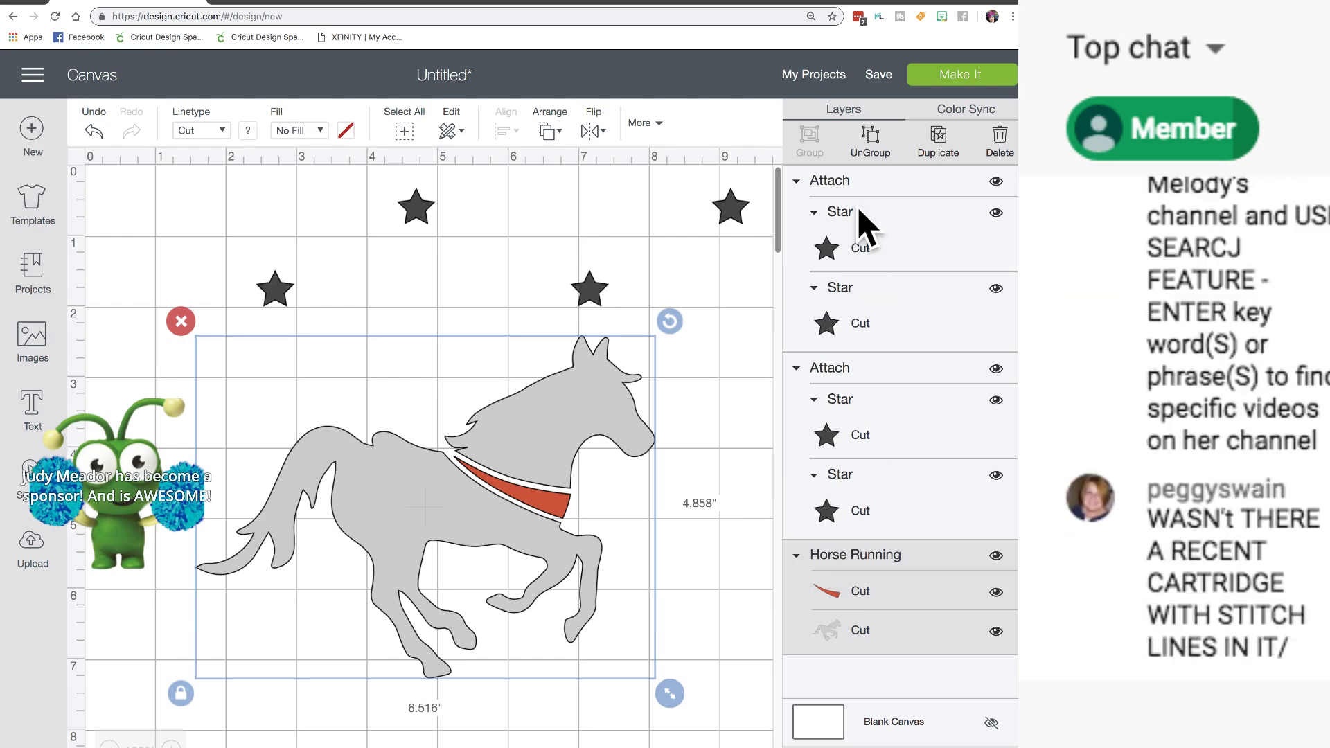
pyautogui.click(869, 144)
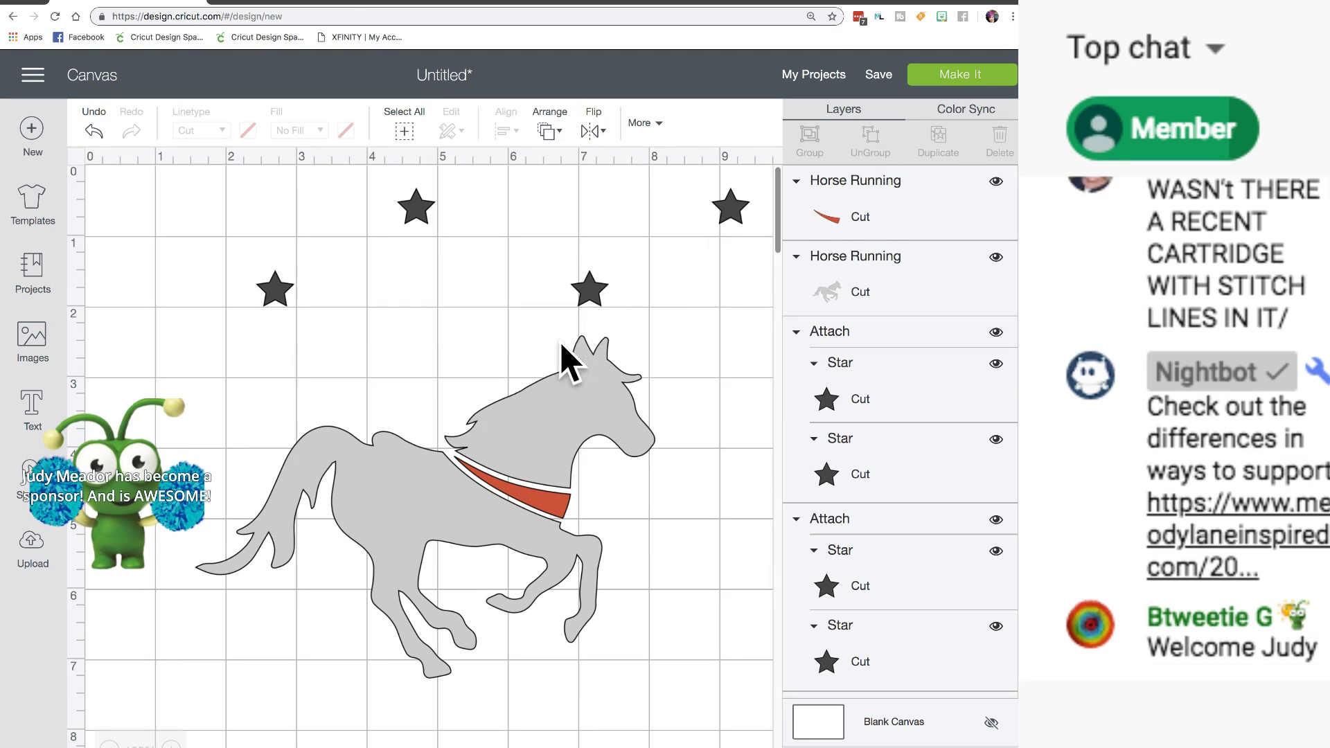
pyautogui.click(551, 388)
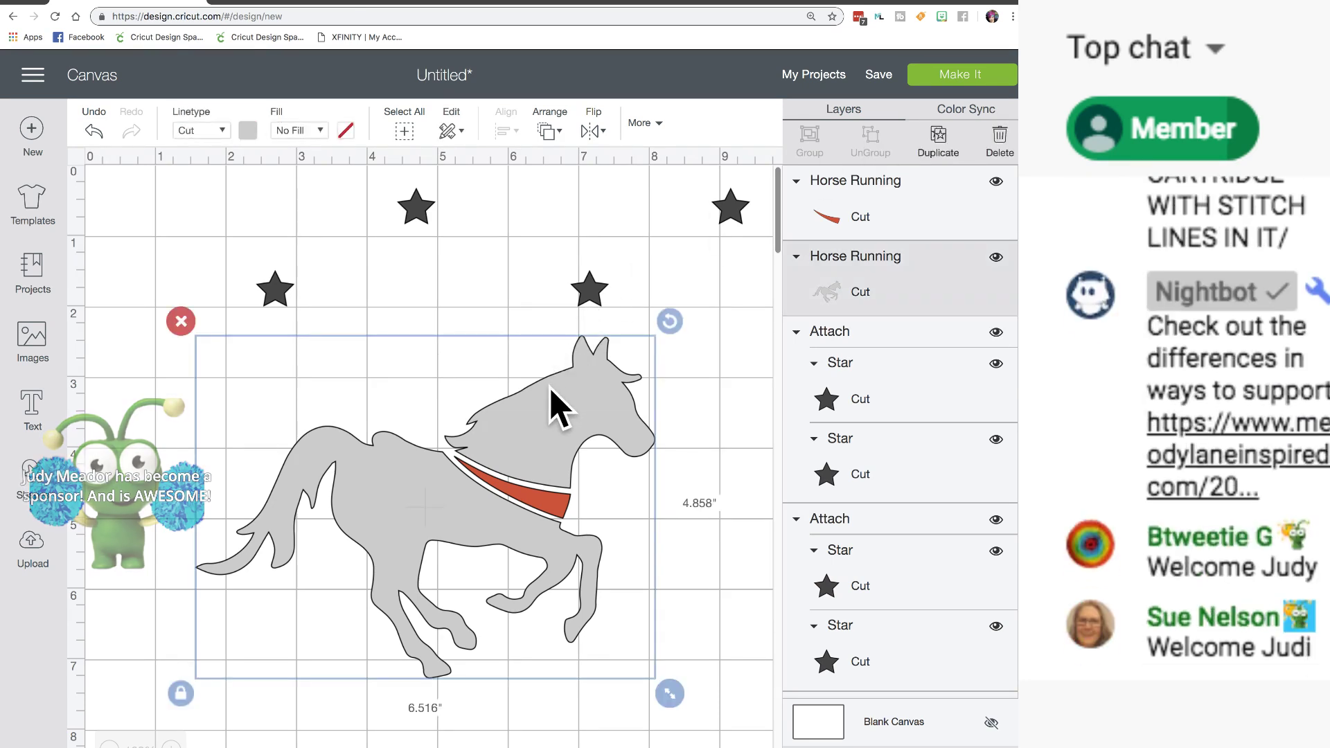
pyautogui.click(593, 294)
pyautogui.click(591, 366)
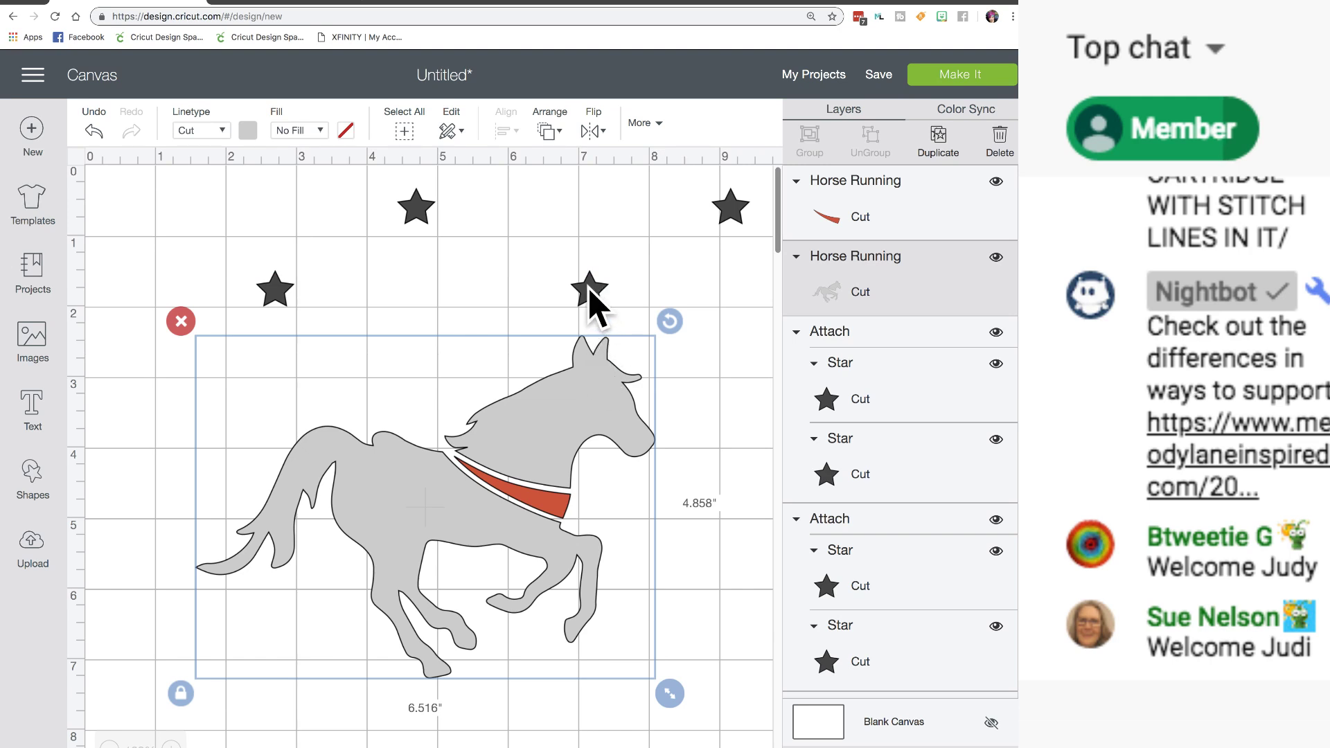
pyautogui.click(590, 291)
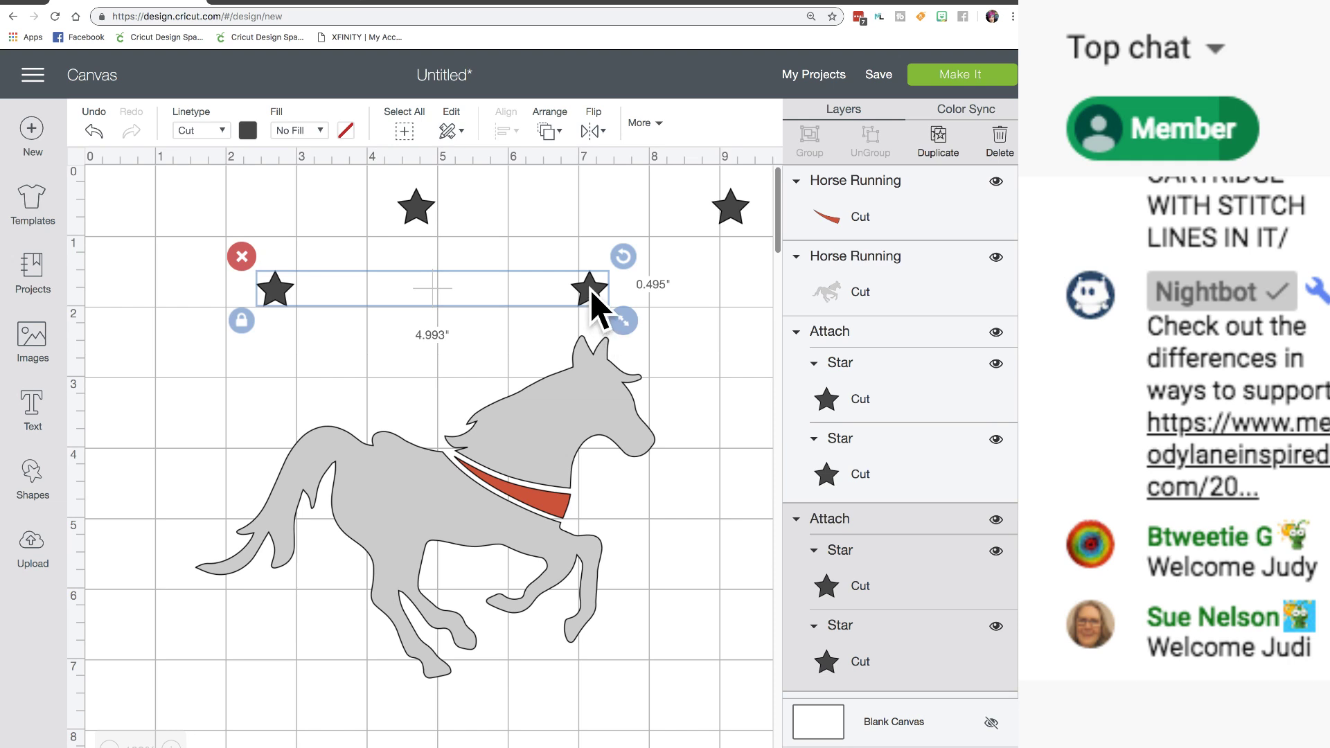
pyautogui.keyDown('shift'); pyautogui.click(596, 381); pyautogui.keyUp('shift')
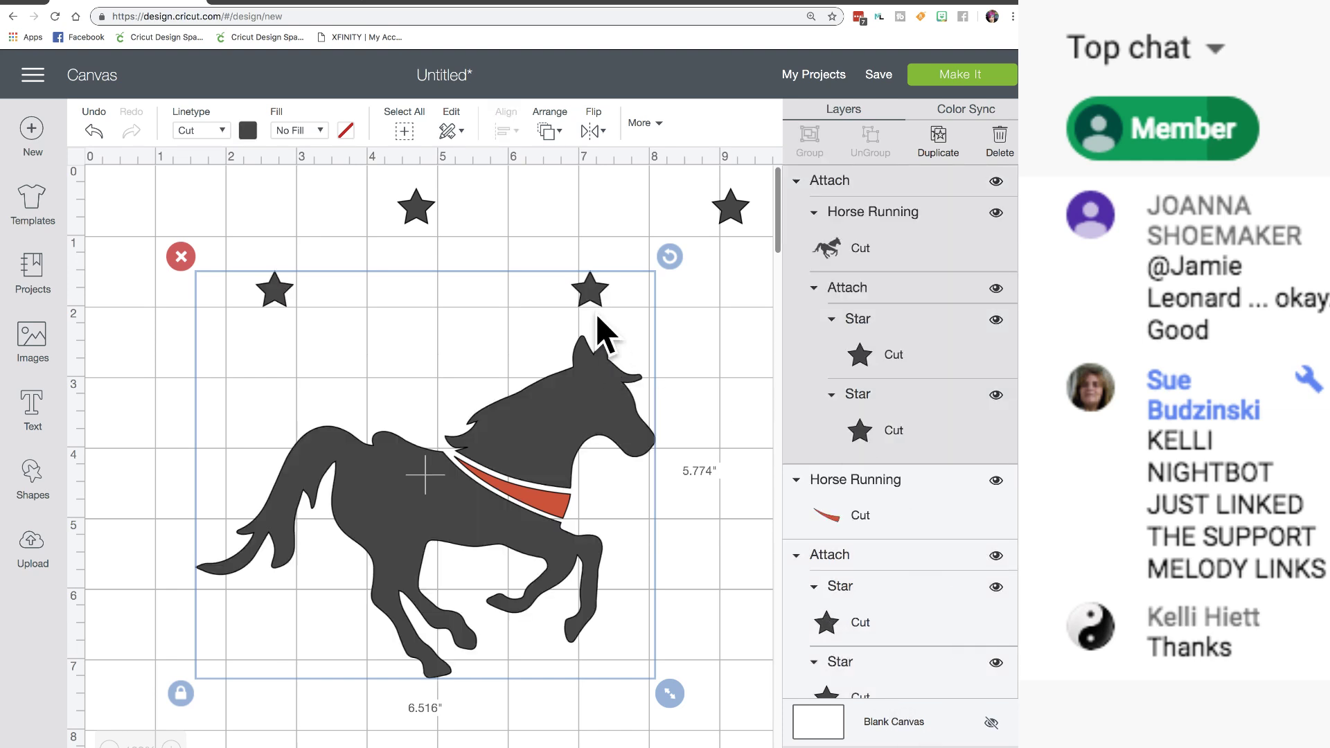
# - Recolor the attached horse and lower pair of stars light grey
pyautogui.click(248, 132)
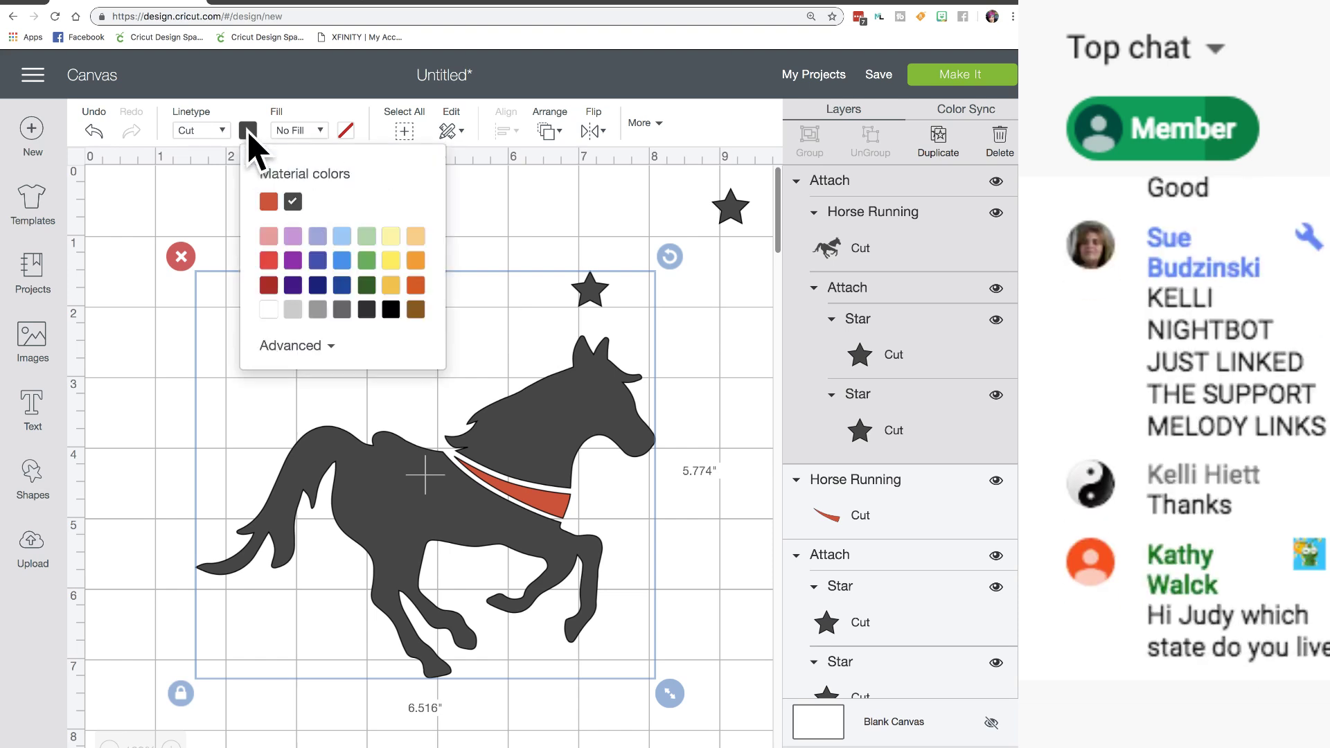
pyautogui.click(292, 313)
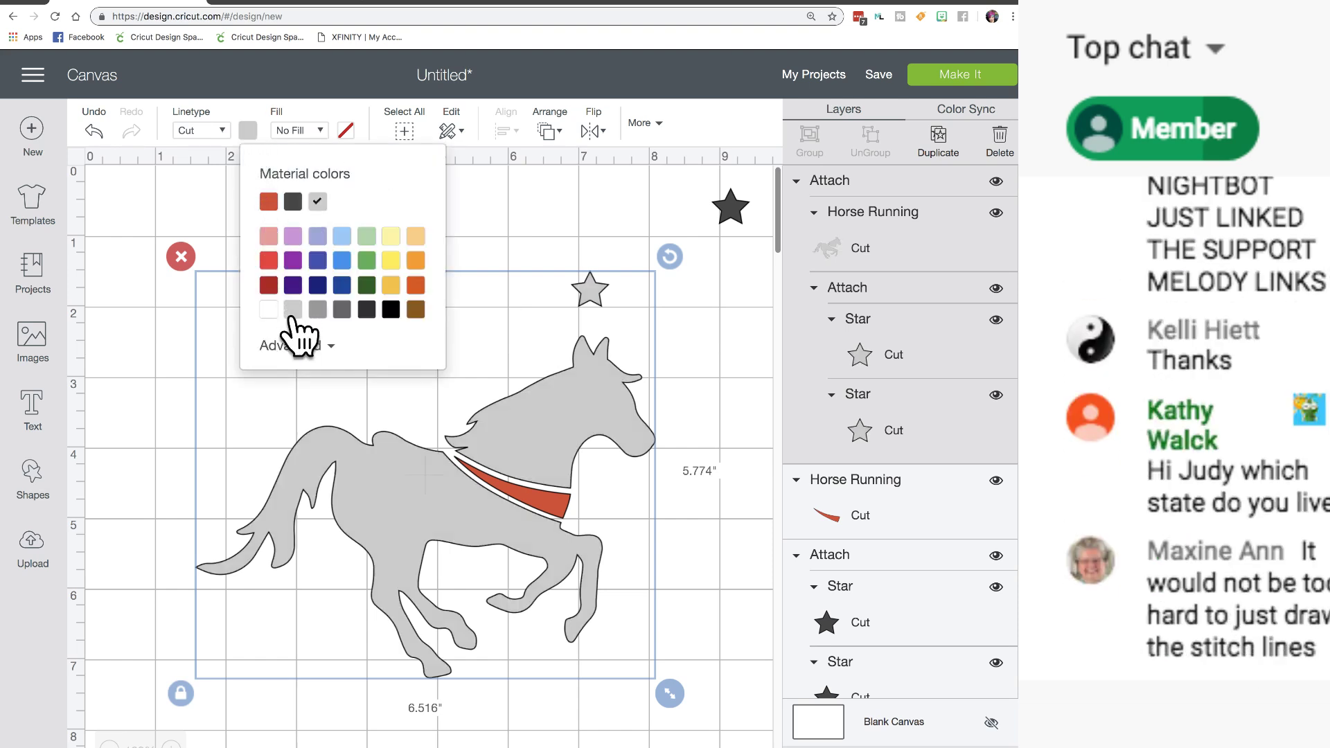
pyautogui.click(504, 217)
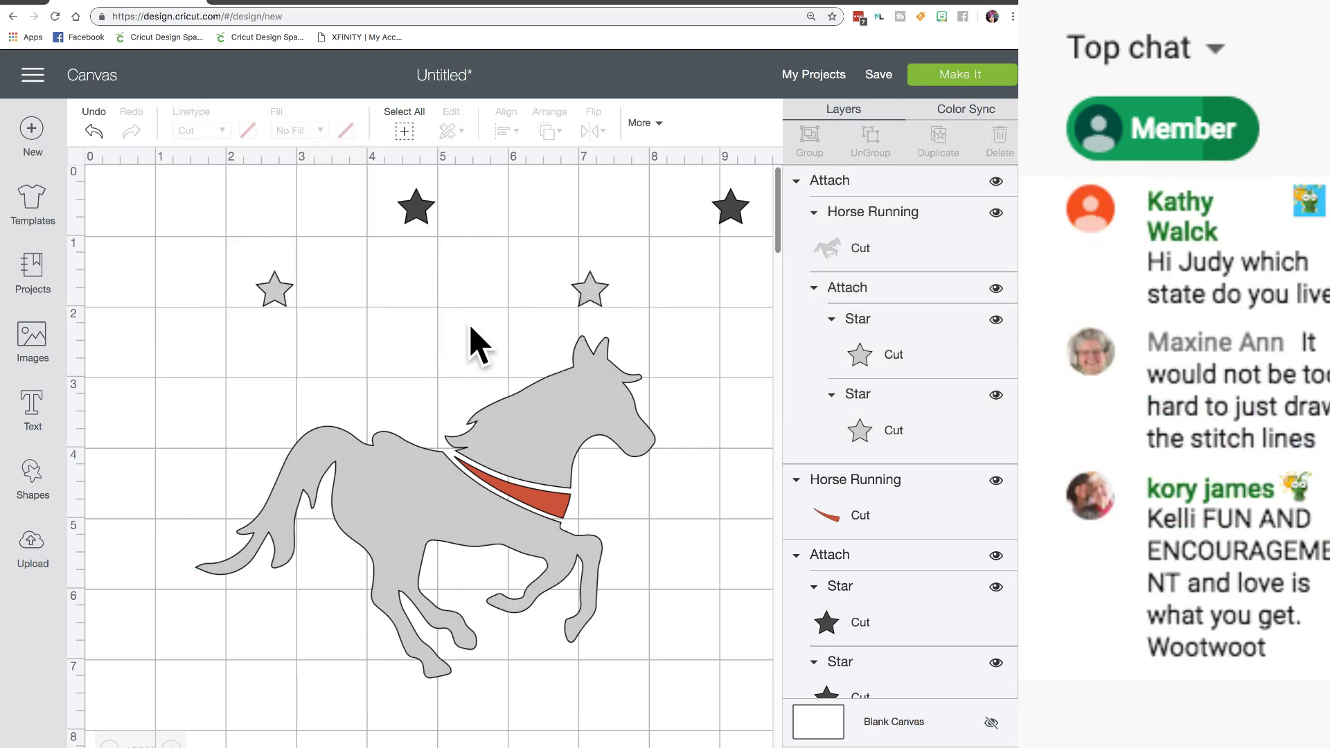
# - Move the attached grey horse and its stars away from the red collar, and undo the move
pyautogui.click(585, 380)
pyautogui.moveTo(582, 377); pyautogui.dragTo(517, 379)
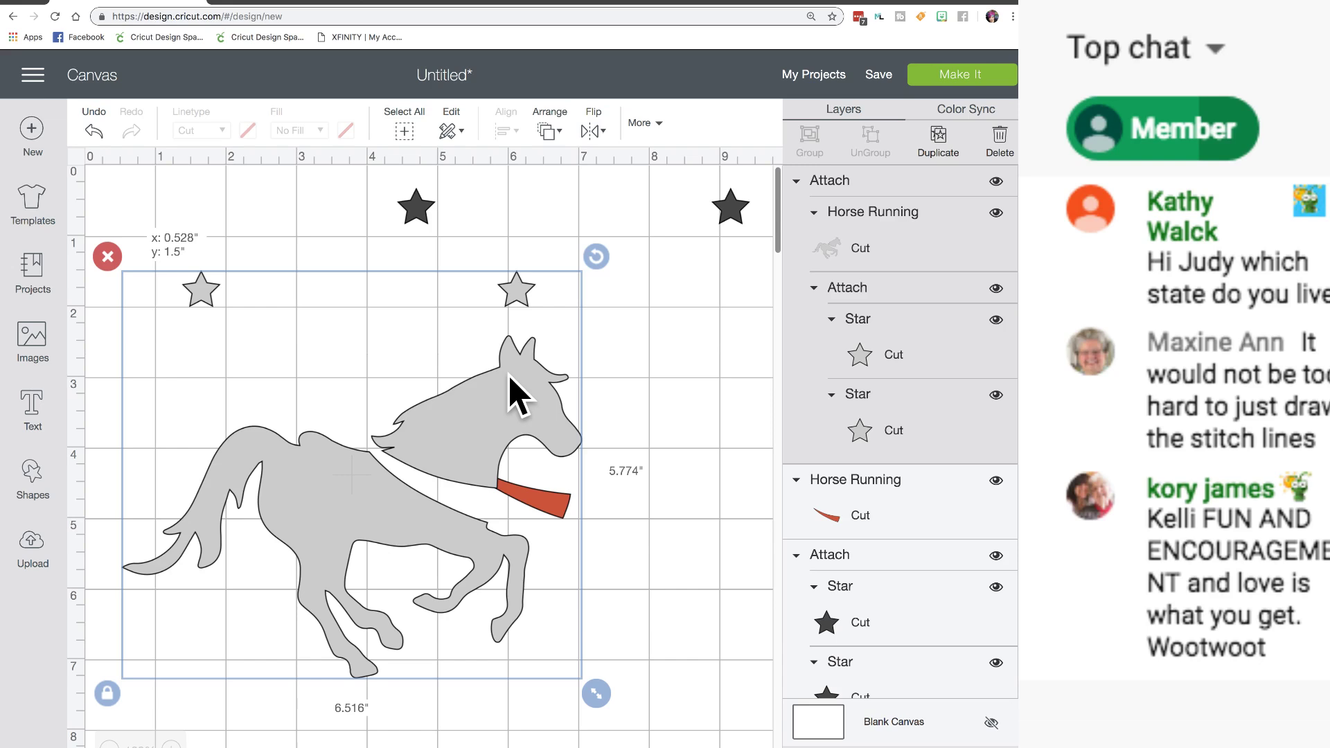
pyautogui.click(93, 131)
pyautogui.click(93, 130)
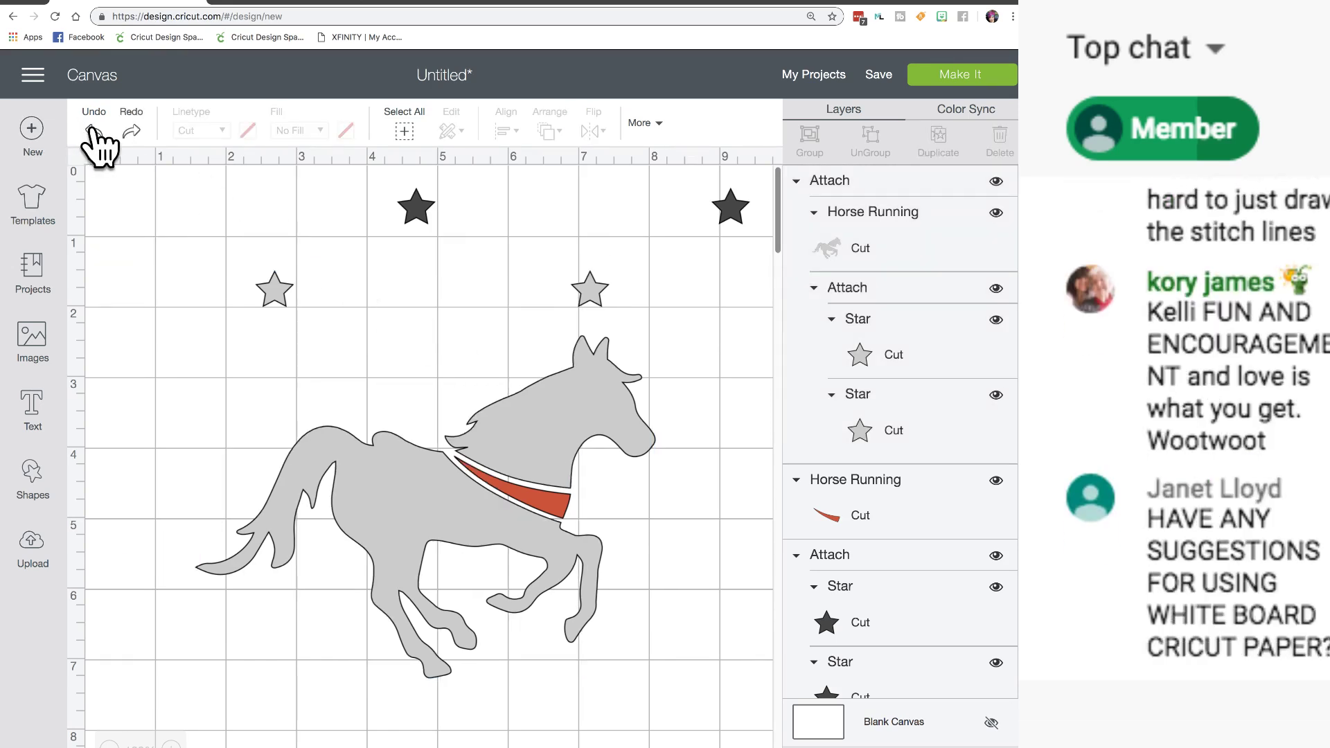
# - Send the attached grey horse and its stars to the back, behind the red collar and dark stars
pyautogui.click(544, 506)
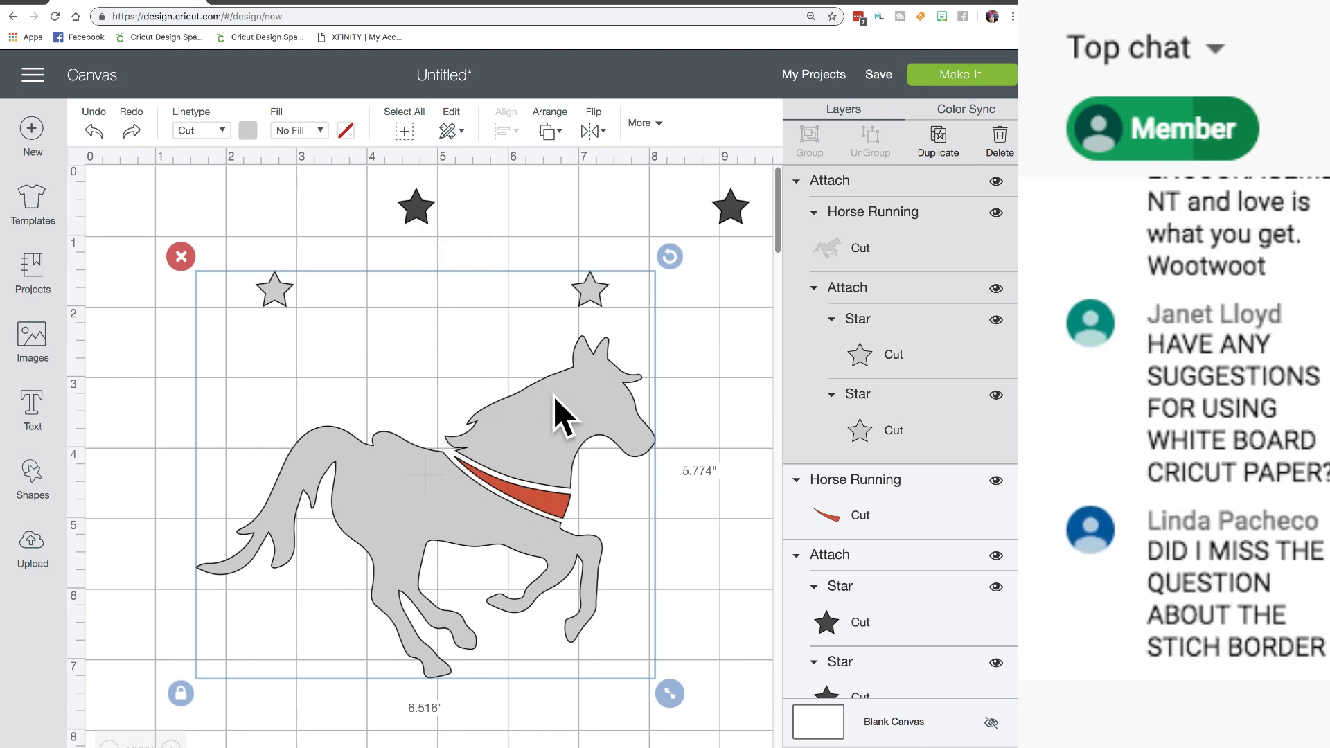
pyautogui.click(535, 495)
pyautogui.click(714, 485)
pyautogui.click(538, 496)
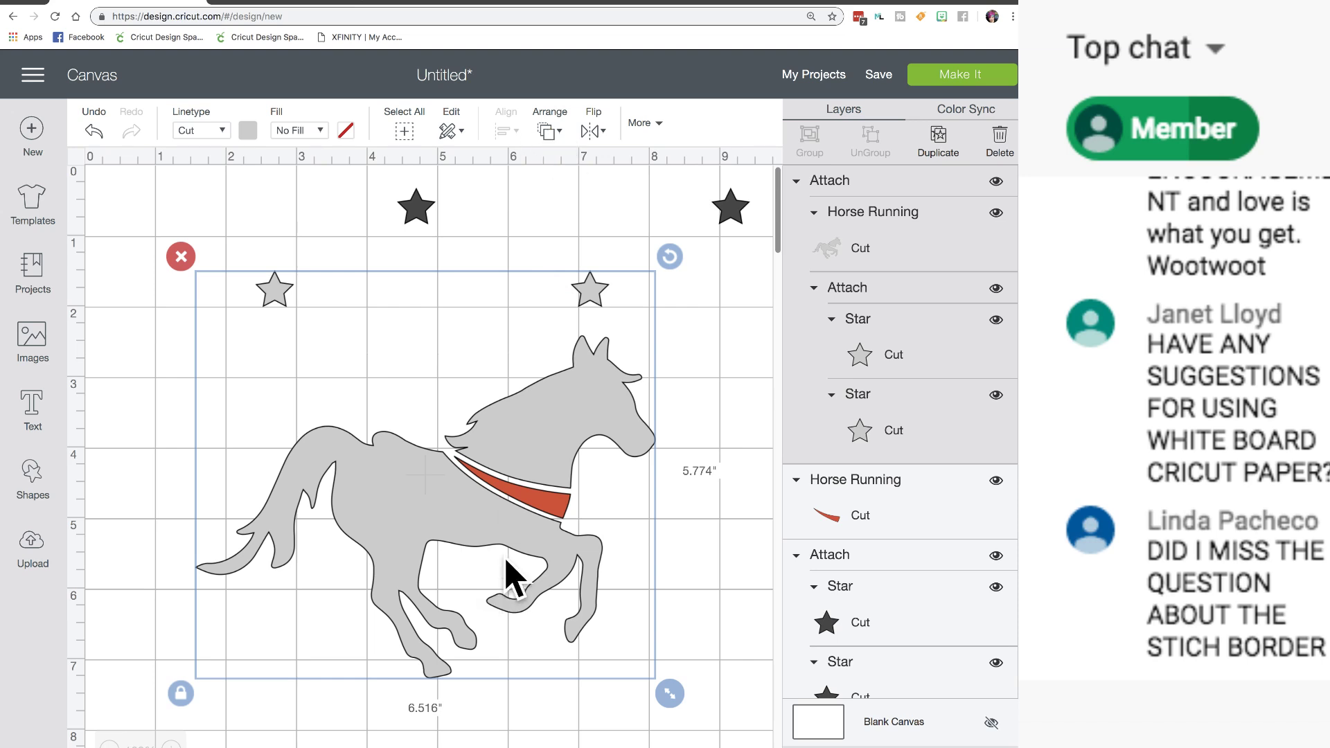
pyautogui.click(555, 136)
pyautogui.click(556, 166)
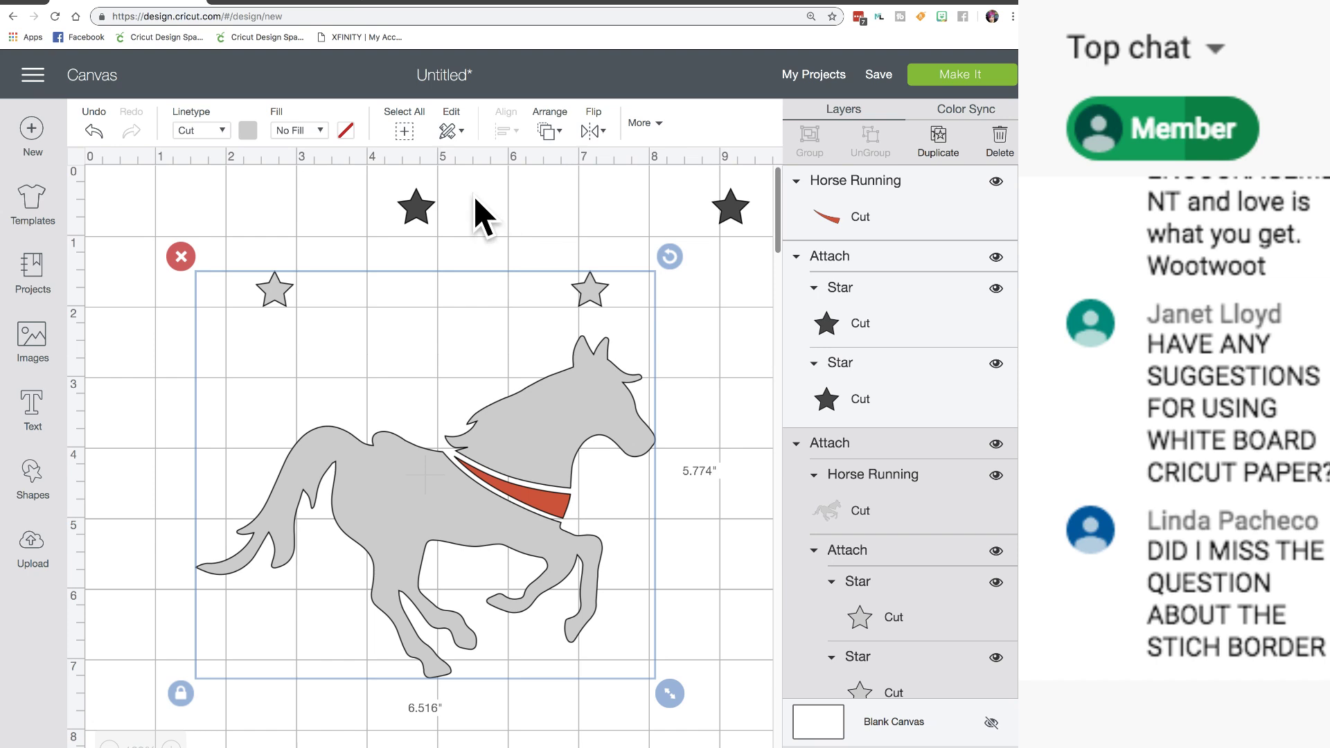
# - Move the attached dark pair of stars over the light grey stars and nudge it until both stars line up
pyautogui.click(423, 217)
pyautogui.moveTo(421, 220); pyautogui.dragTo(276, 288)
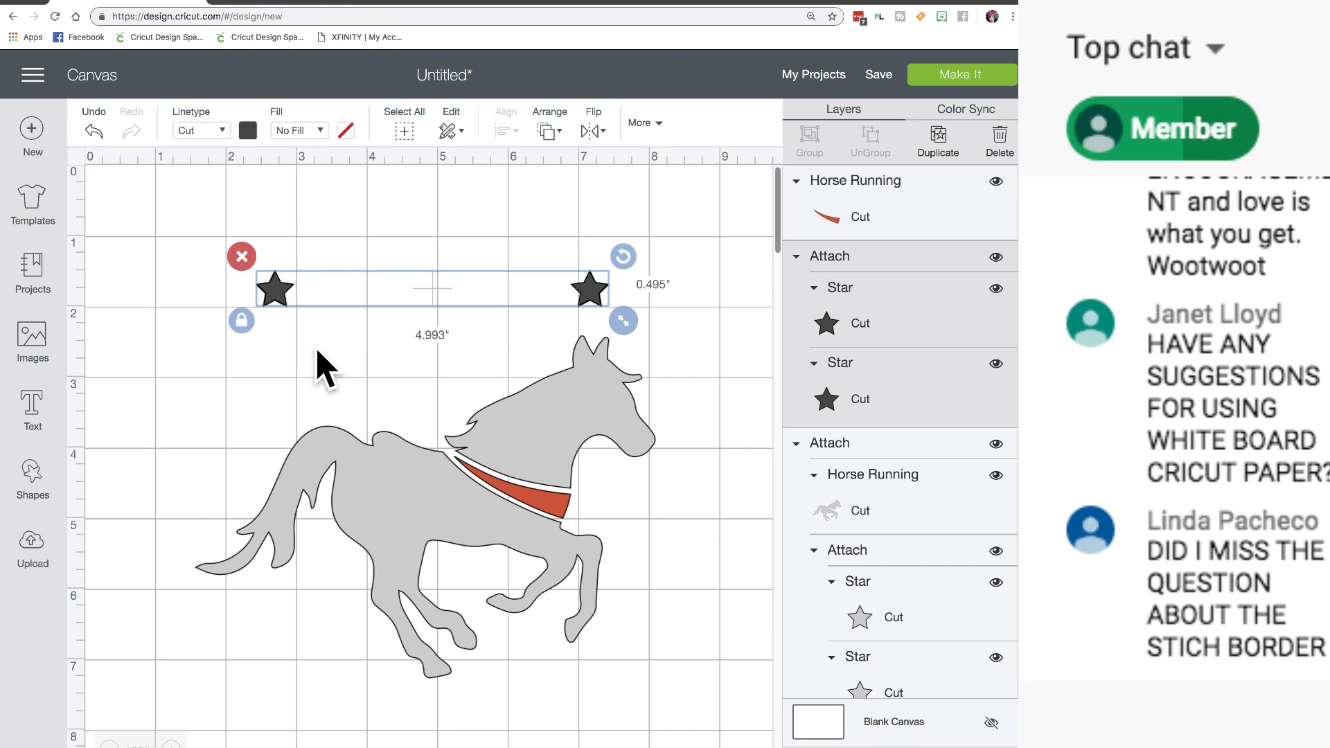
pyautogui.click(171, 745)
pyautogui.click(171, 744)
pyautogui.click(172, 745)
pyautogui.click(171, 744)
pyautogui.click(171, 745)
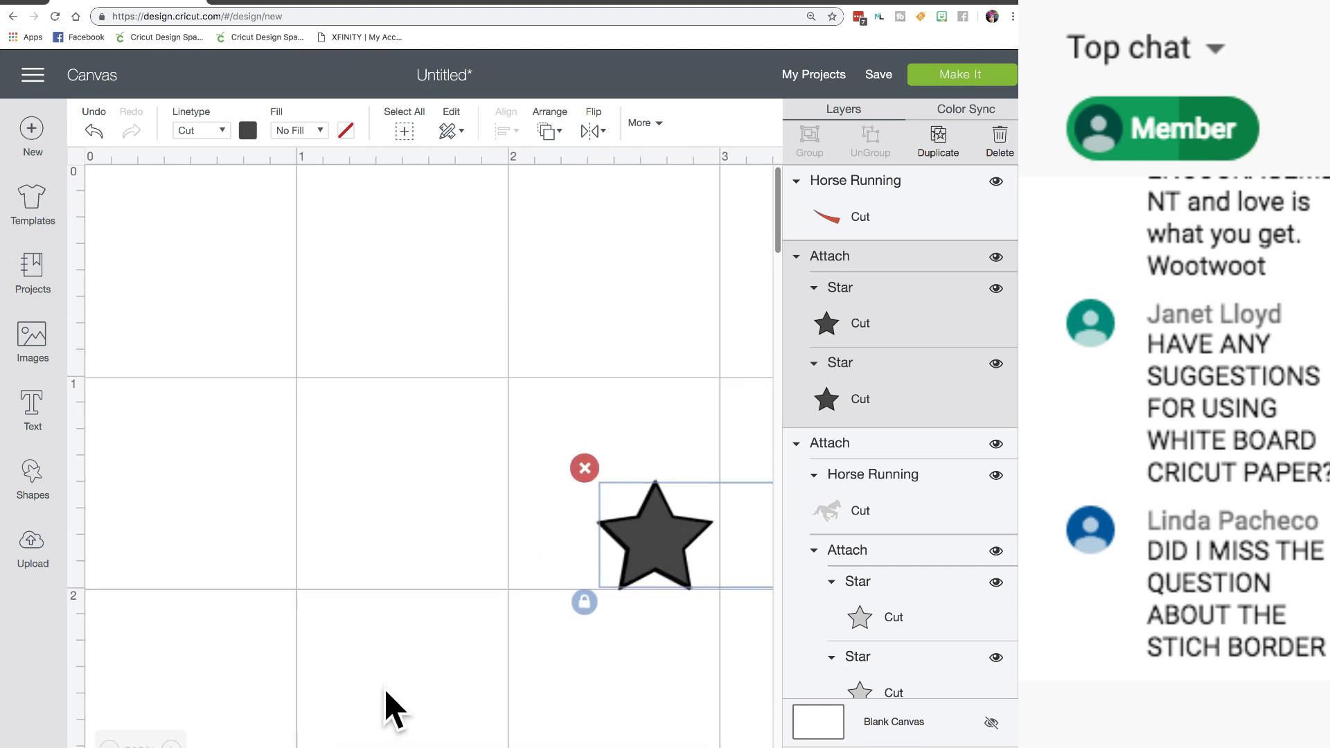
pyautogui.hscroll(10, 385, 692)
pyautogui.hscroll(5, 386, 693)
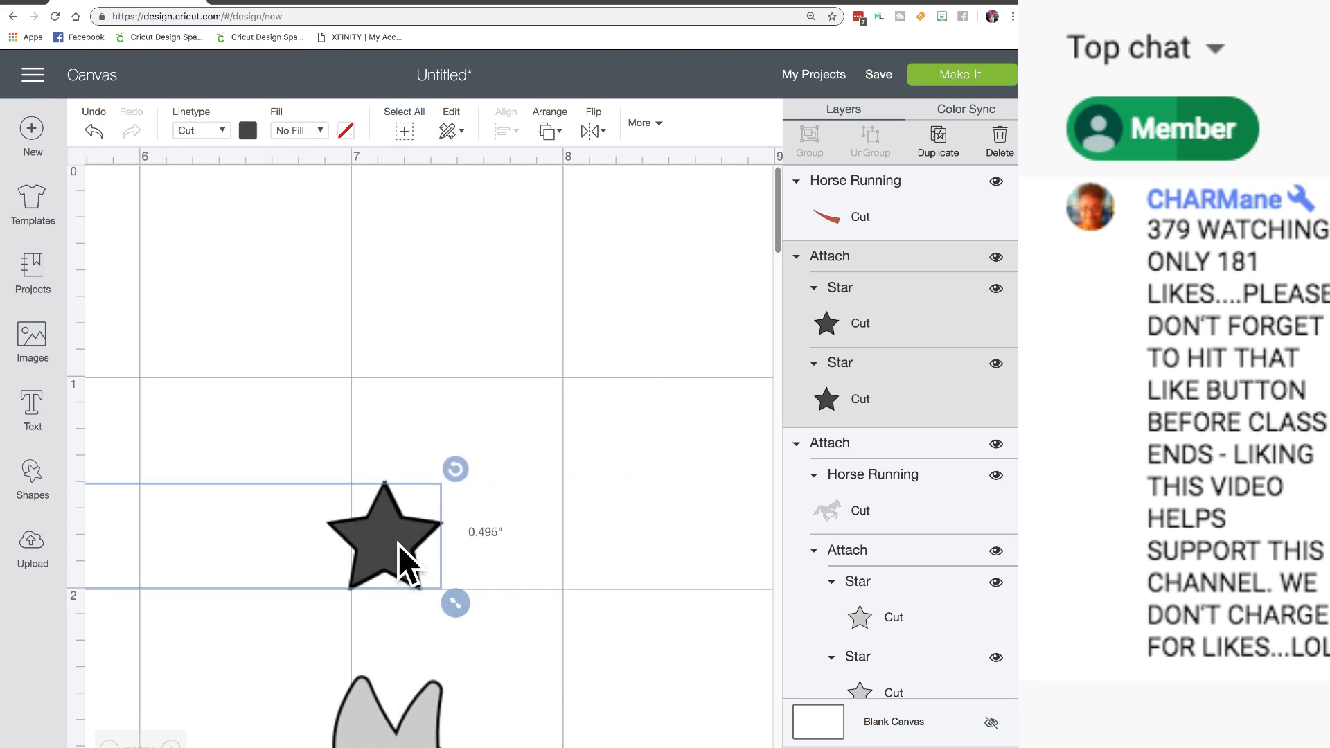
pyautogui.moveTo(397, 542); pyautogui.dragTo(401, 543)
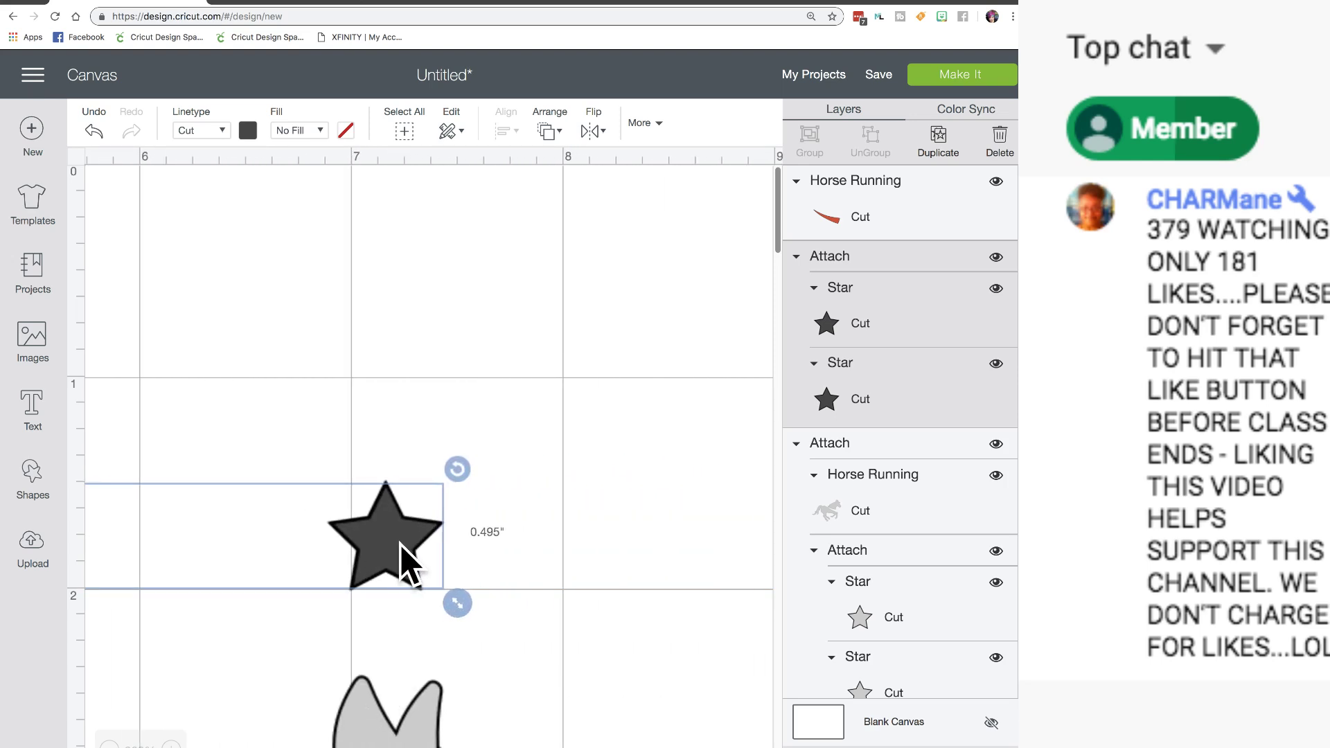
pyautogui.hscroll(-12, 400, 566)
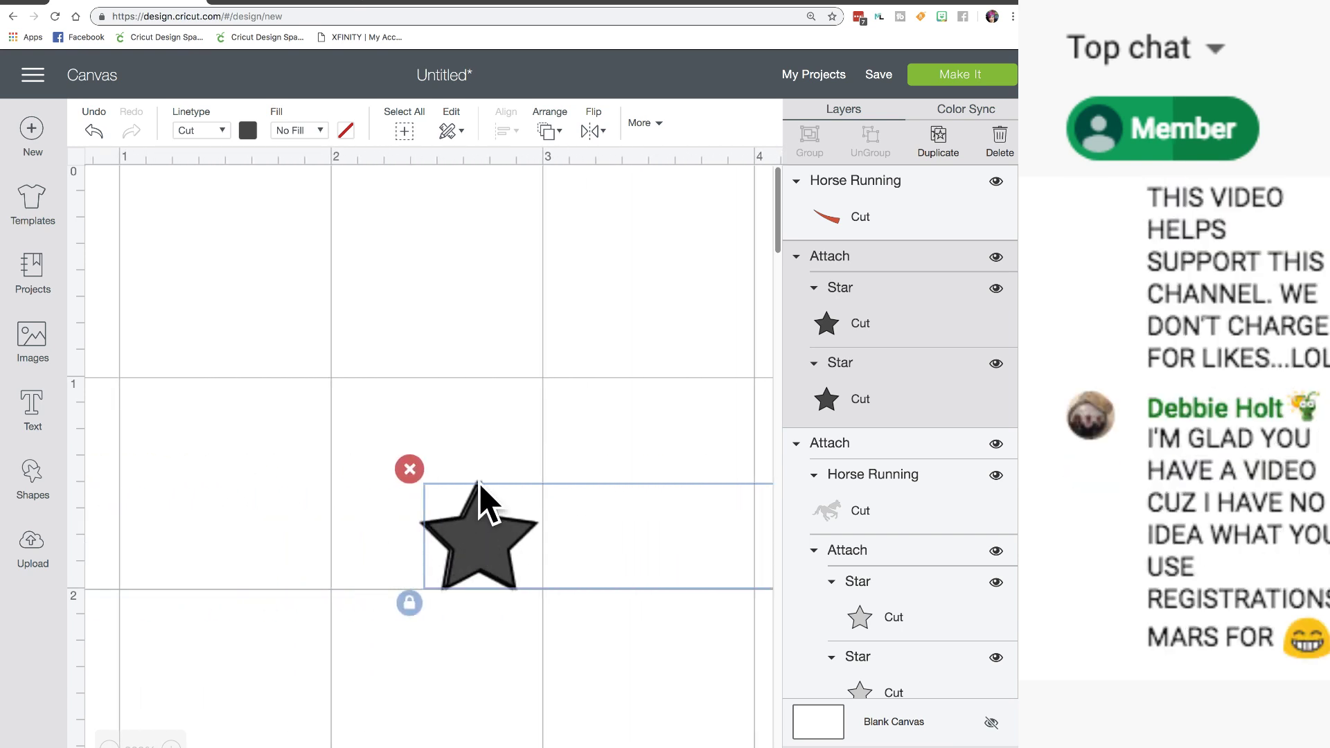
pyautogui.moveTo(481, 506); pyautogui.dragTo(478, 505)
# - Detach the dark stars and nudge the one above the horse's head exactly over its light grey star
pyautogui.hscroll(12, 478, 510)
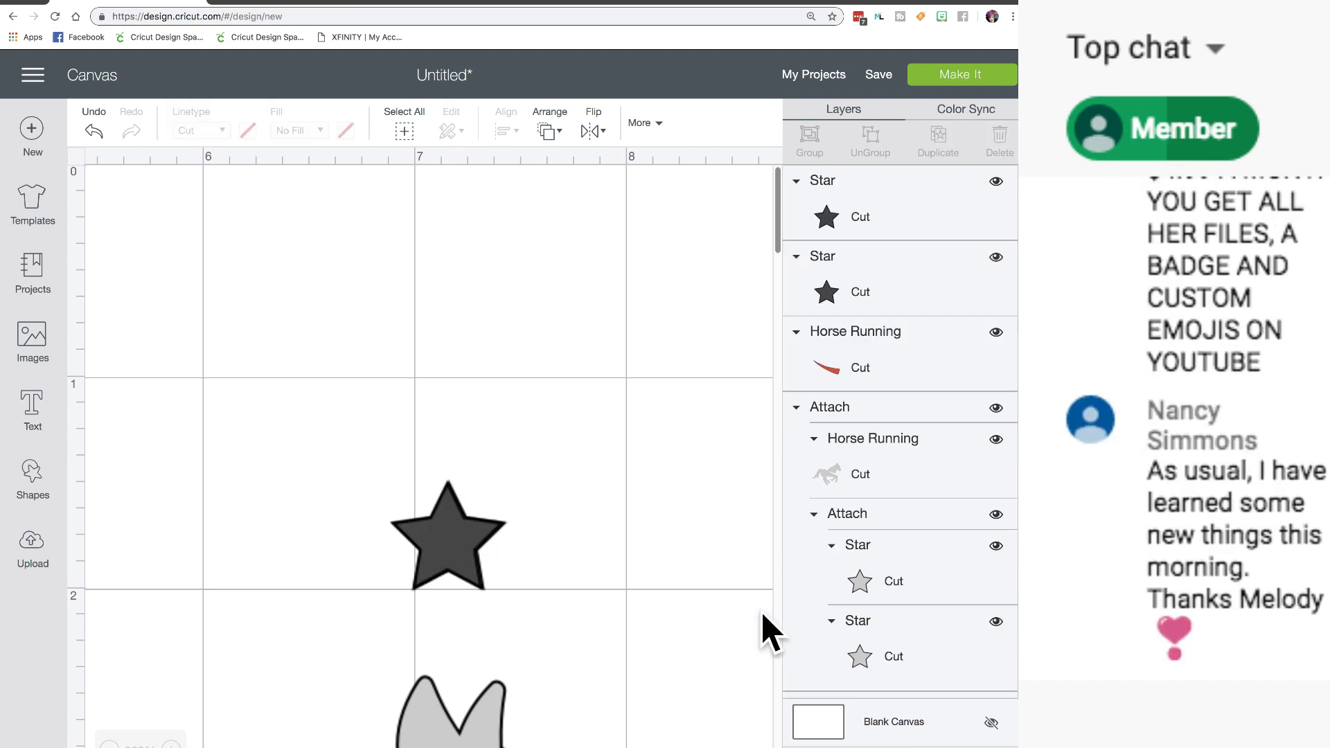
pyautogui.click(454, 534)
pyautogui.moveTo(452, 530); pyautogui.dragTo(454, 532)
# - Select both dark stars and attach them to each other again
pyautogui.hscroll(-10, 454, 547)
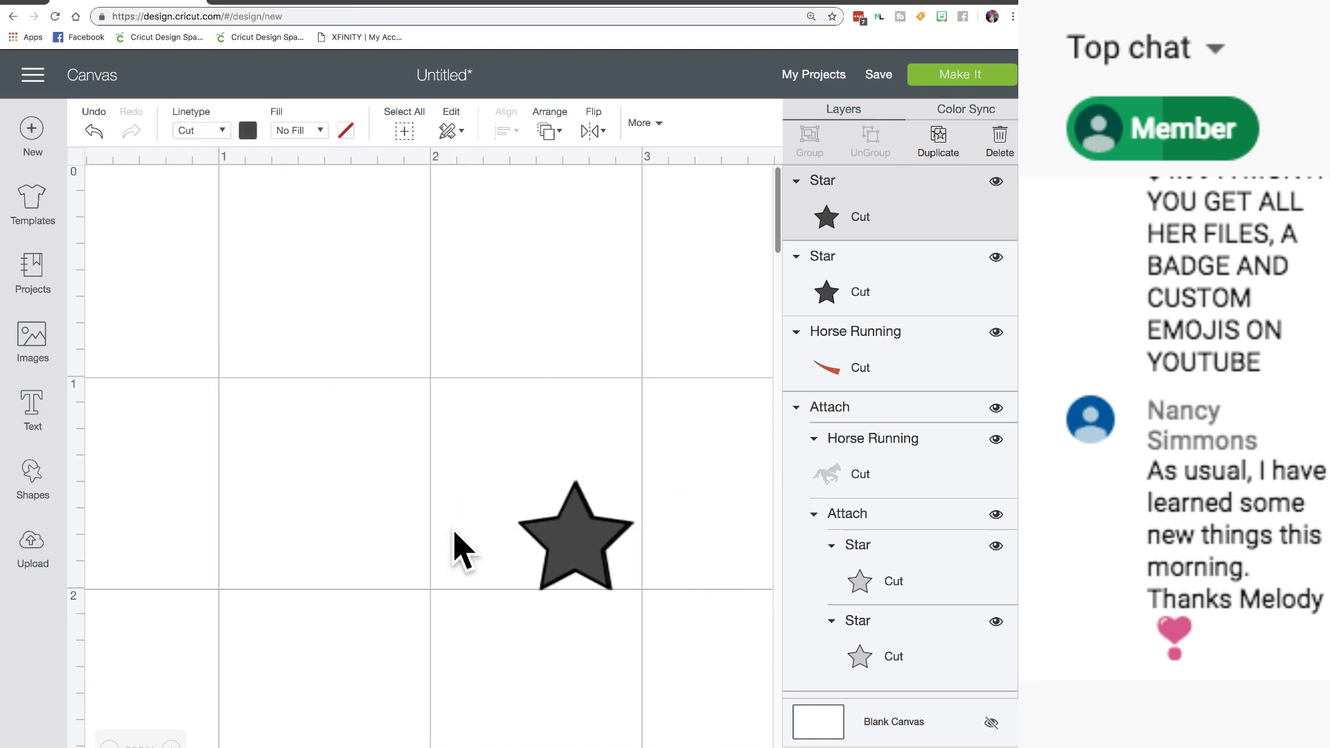
pyautogui.hscroll(3, 455, 532)
pyautogui.click(286, 530)
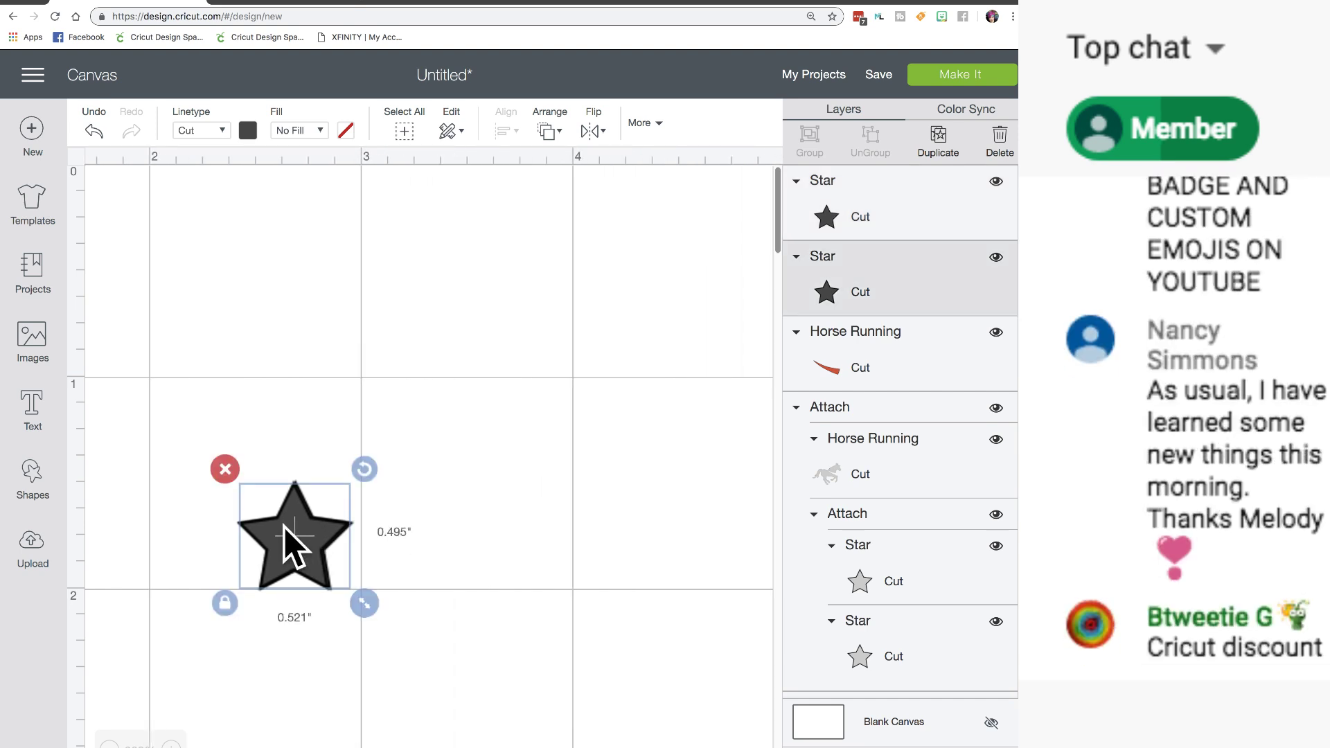
pyautogui.hscroll(10, 284, 526)
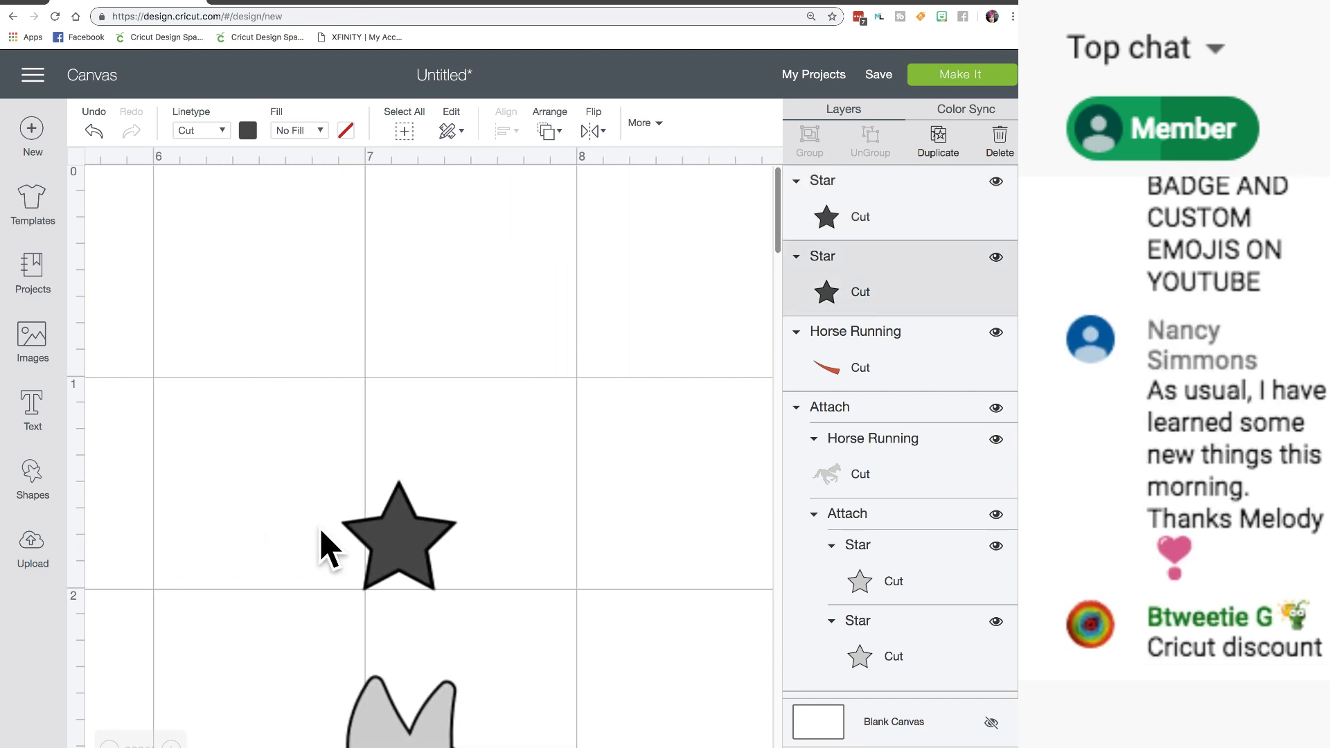
pyautogui.keyDown('shift'); pyautogui.click(398, 527); pyautogui.keyUp('shift')
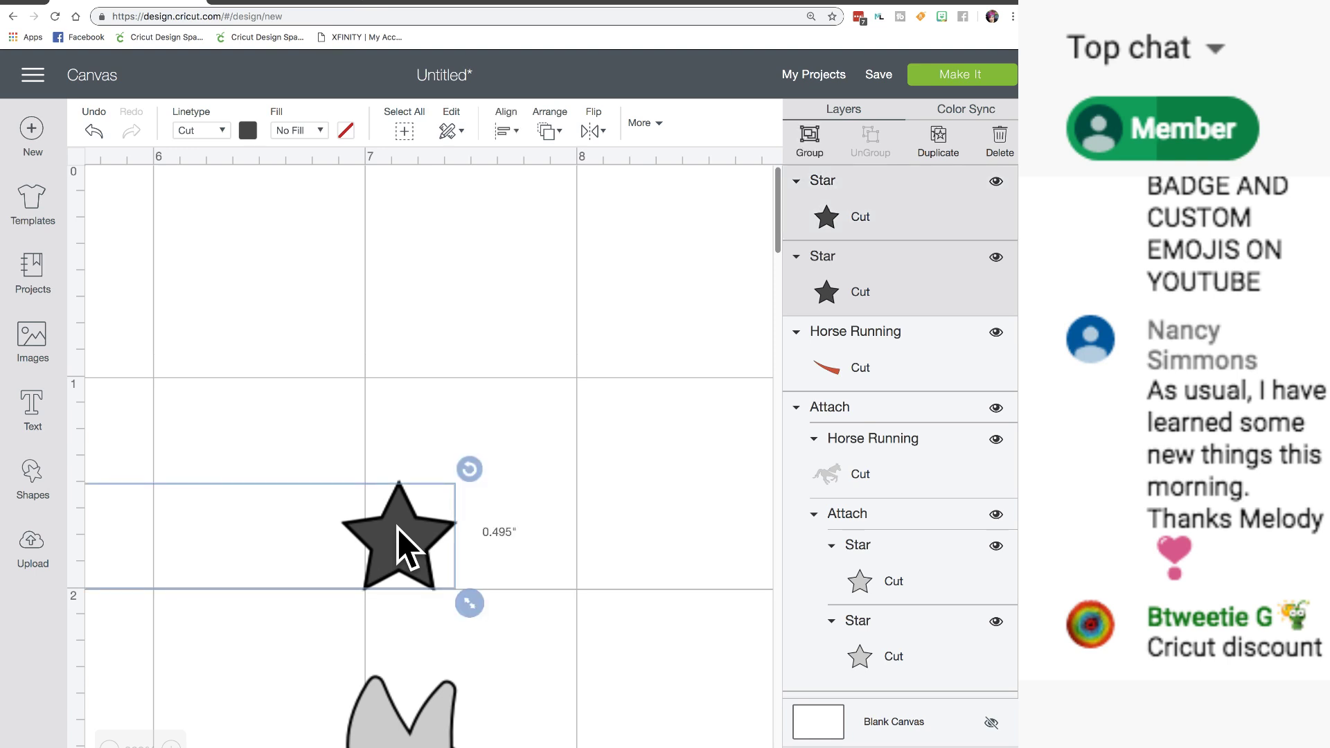
pyautogui.click(901, 747)
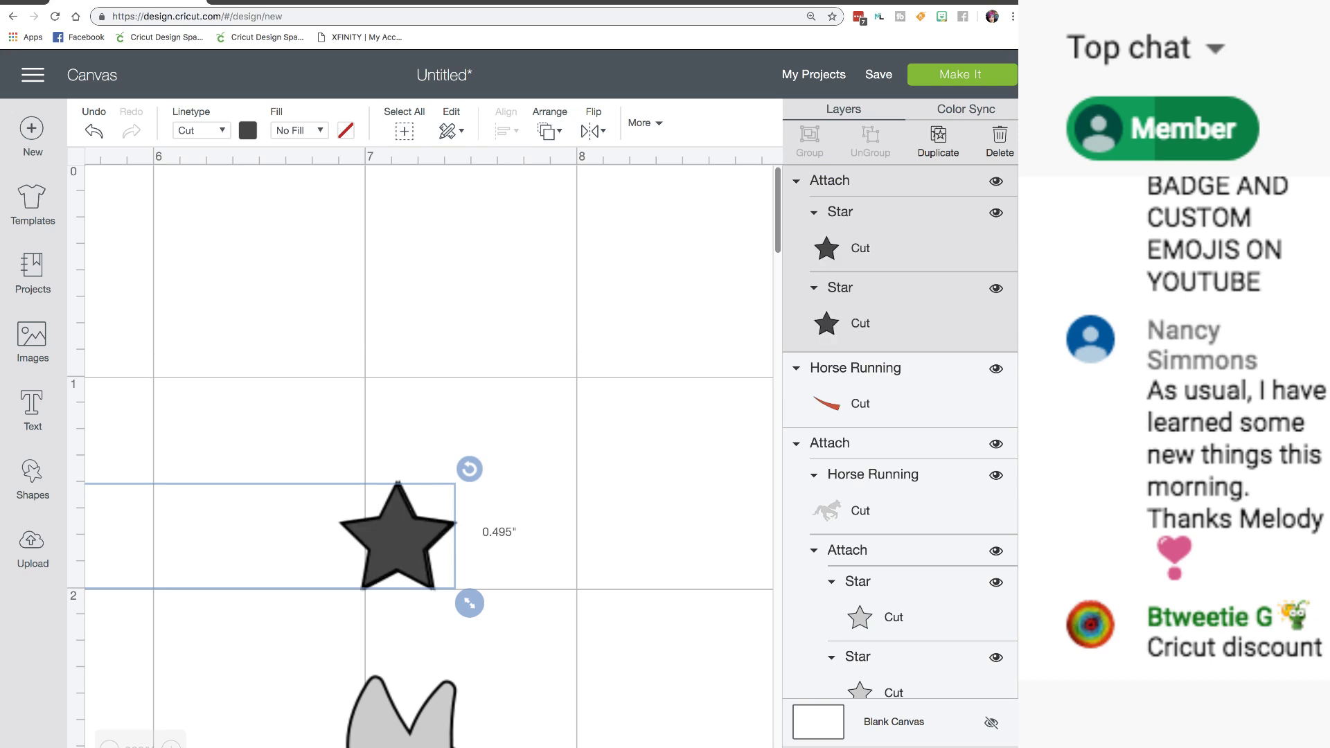
# - Attach the dark pair of stars to the red collar so they form one red layer
pyautogui.hscroll(-15, 236, 627)
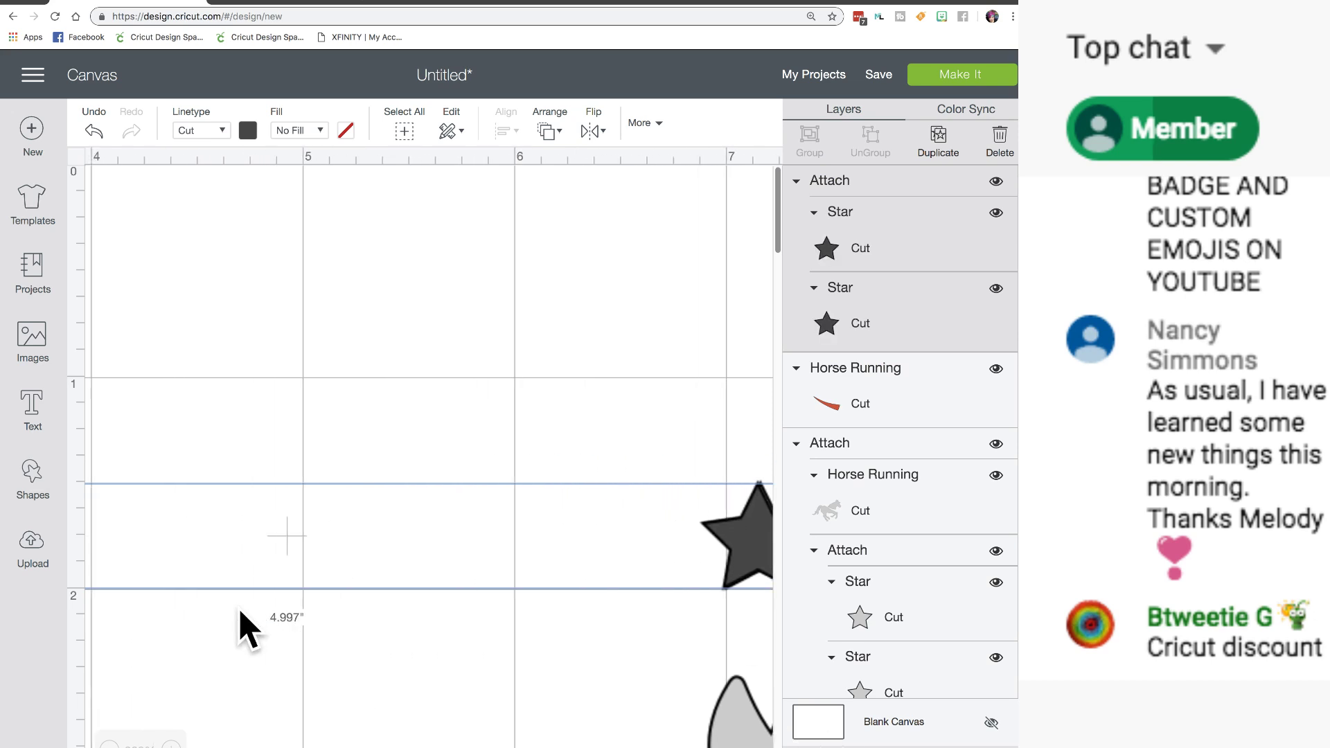
pyautogui.hscroll(5, 246, 627)
pyautogui.scroll(-10, 246, 627)
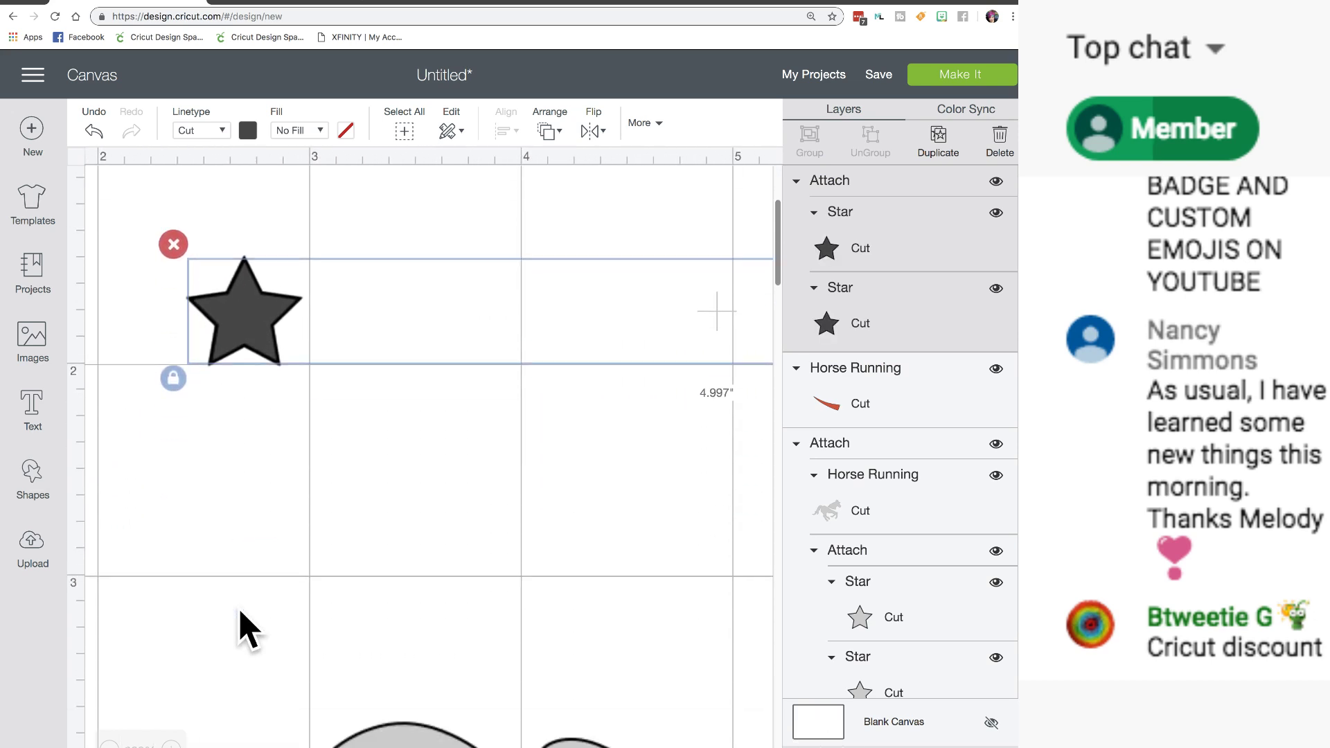
pyautogui.scroll(-5, 420, 447)
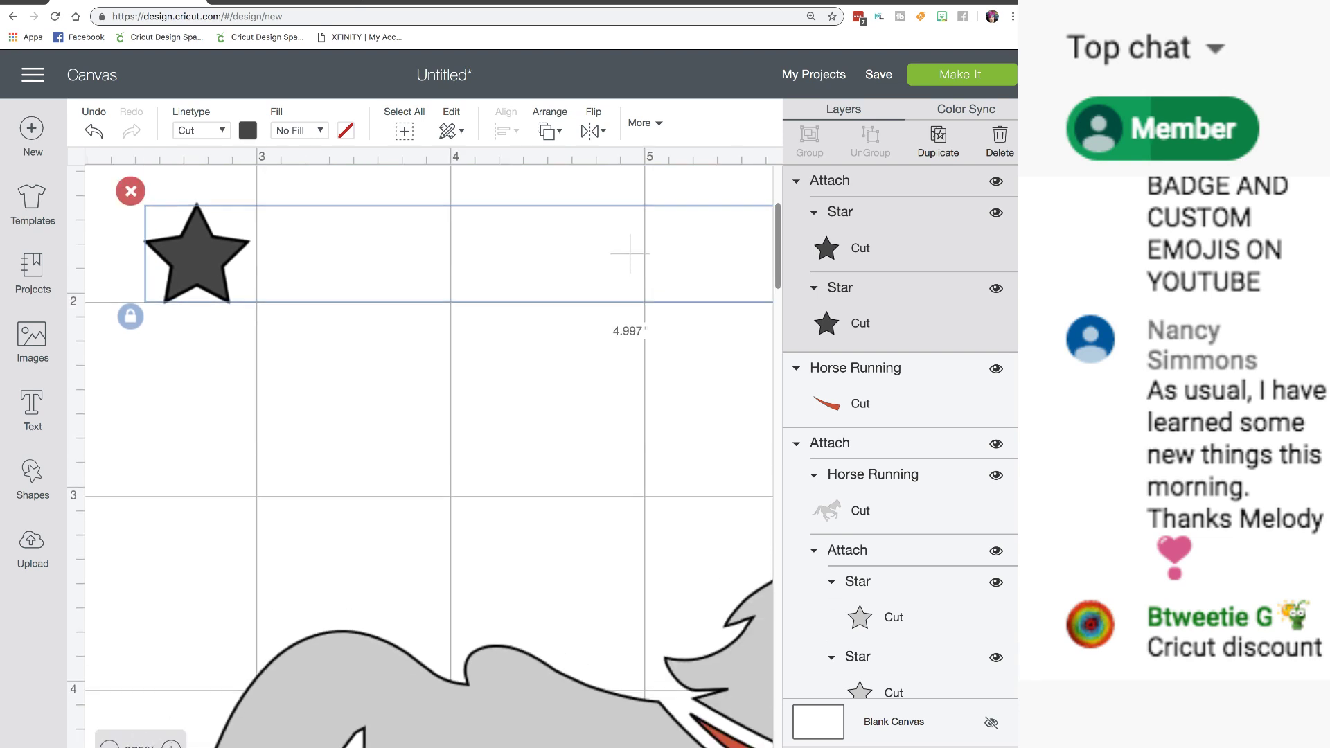
pyautogui.scroll(-2, 505, 647)
pyautogui.scroll(1, 505, 647)
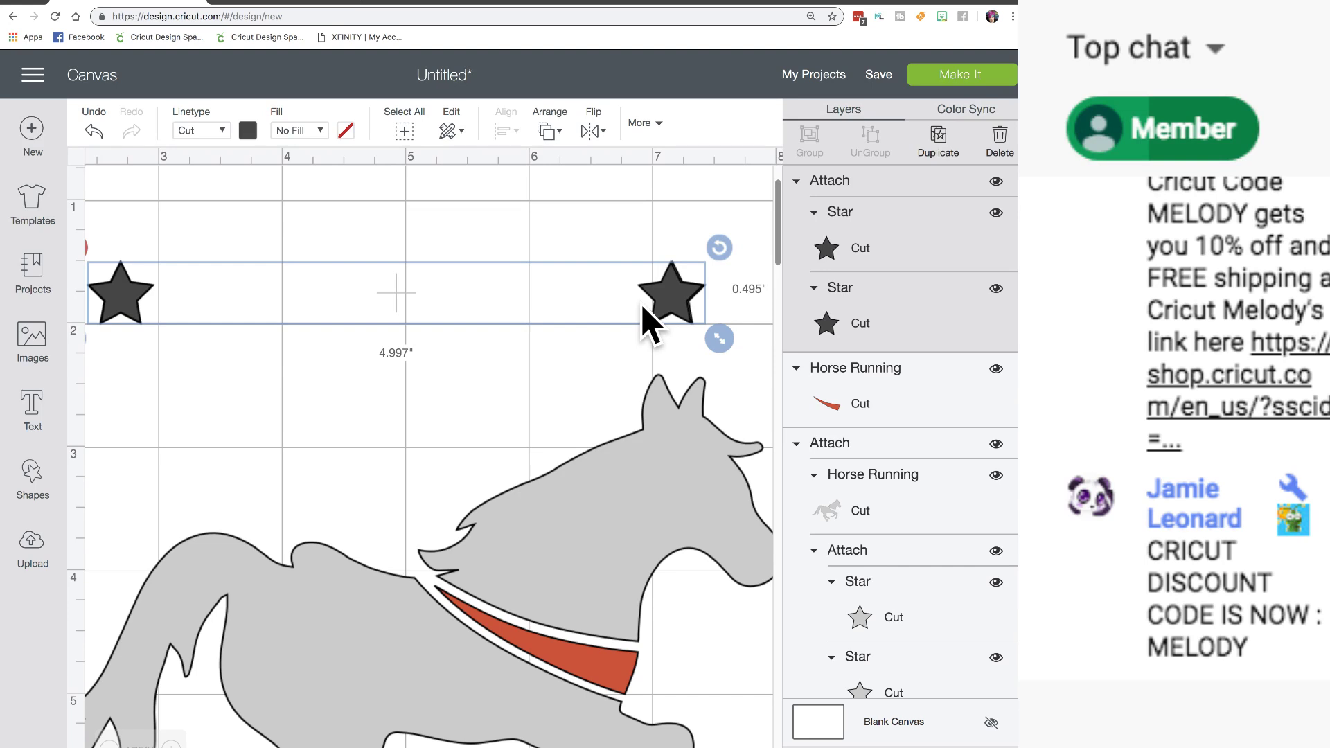
pyautogui.keyDown('shift'); pyautogui.click(617, 659); pyautogui.keyUp('shift')
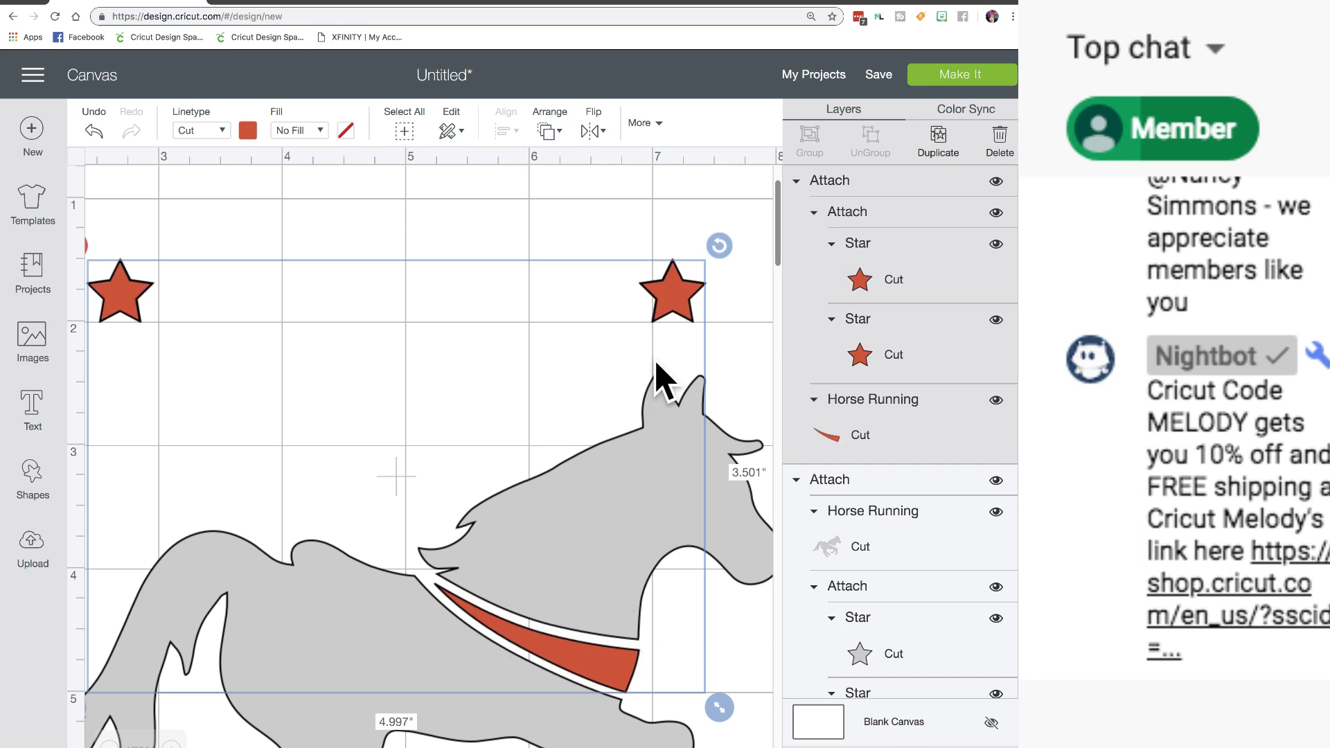
# - Shift the attached grey horse slightly up and left, and realign the attached red stars and collar over it
pyautogui.moveTo(607, 563); pyautogui.dragTo(582, 546)
pyautogui.click(596, 255)
pyautogui.moveTo(680, 297)
pyautogui.mouseDown()
pyautogui.moveTo(688, 290)
pyautogui.moveTo(559, 264)
pyautogui.moveTo(665, 335)
pyautogui.moveTo(671, 367)
pyautogui.moveTo(662, 288)
pyautogui.mouseUp()
pyautogui.hscroll(-3, 615, 353)
pyautogui.moveTo(176, 294); pyautogui.dragTo(170, 277)
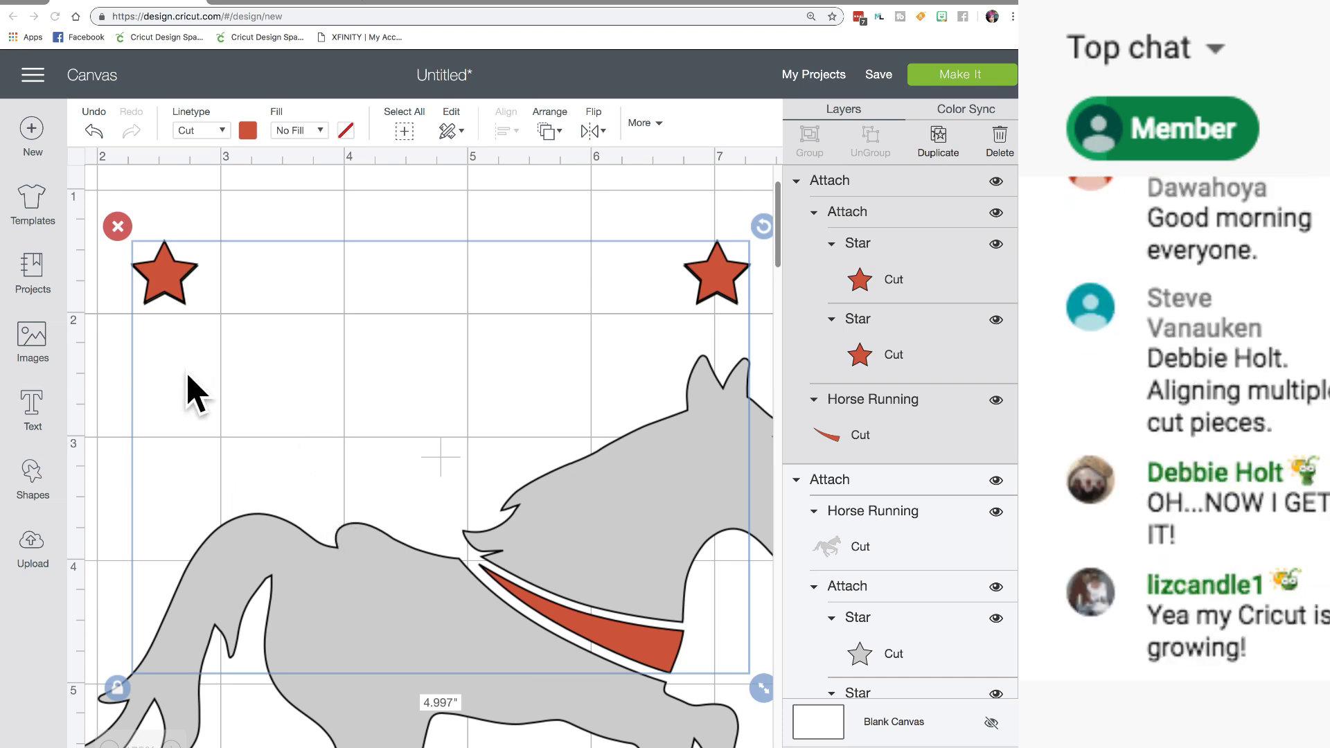
pyautogui.scroll(1, 355, 244)
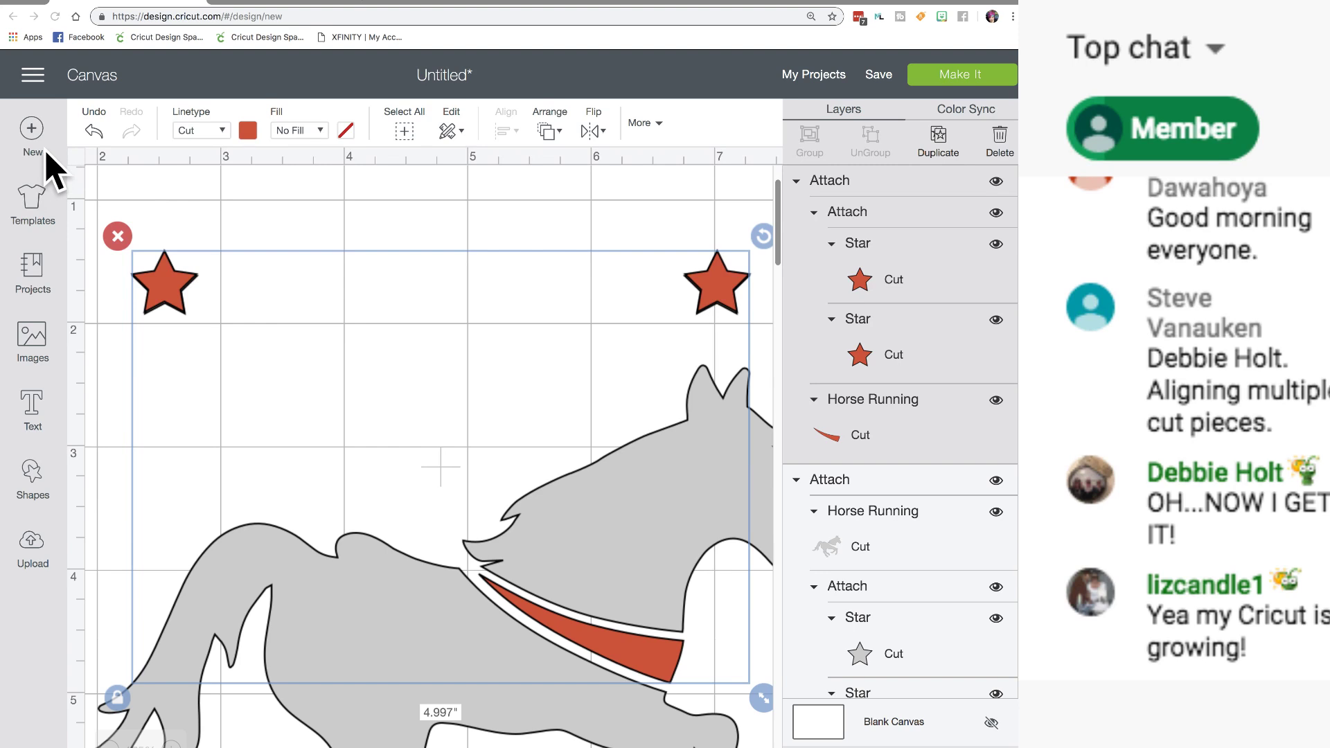
# - Open the image library and look through the multi-layer images for a suitable design
pyautogui.click(31, 336)
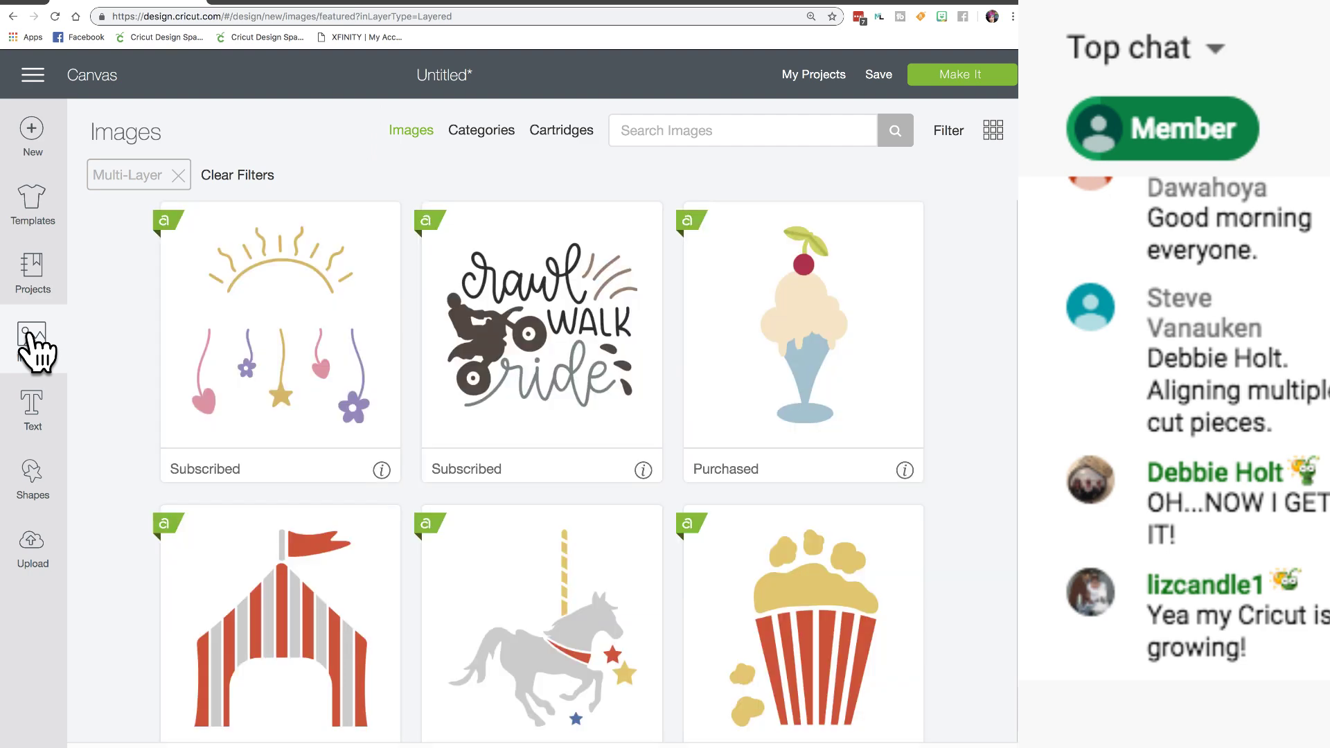
pyautogui.scroll(-8, 356, 401)
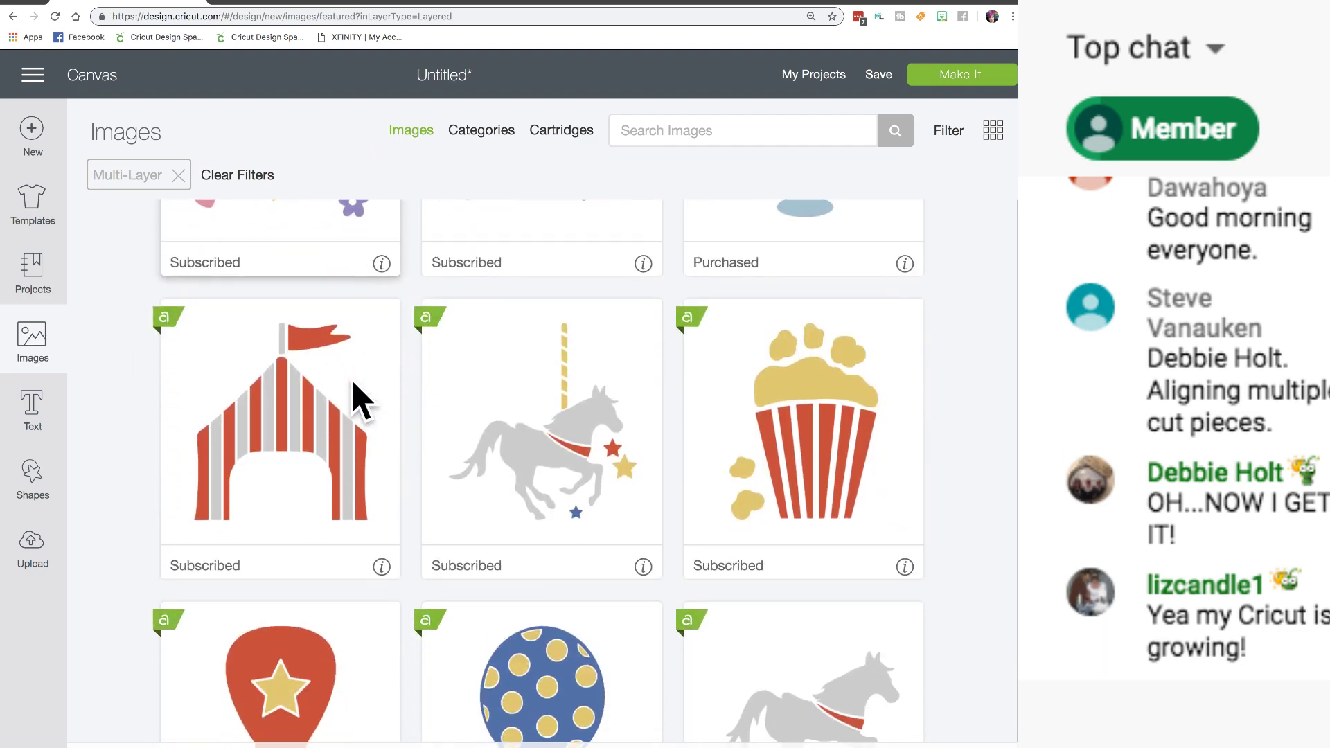
pyautogui.scroll(-6, 357, 400)
pyautogui.scroll(3, 357, 400)
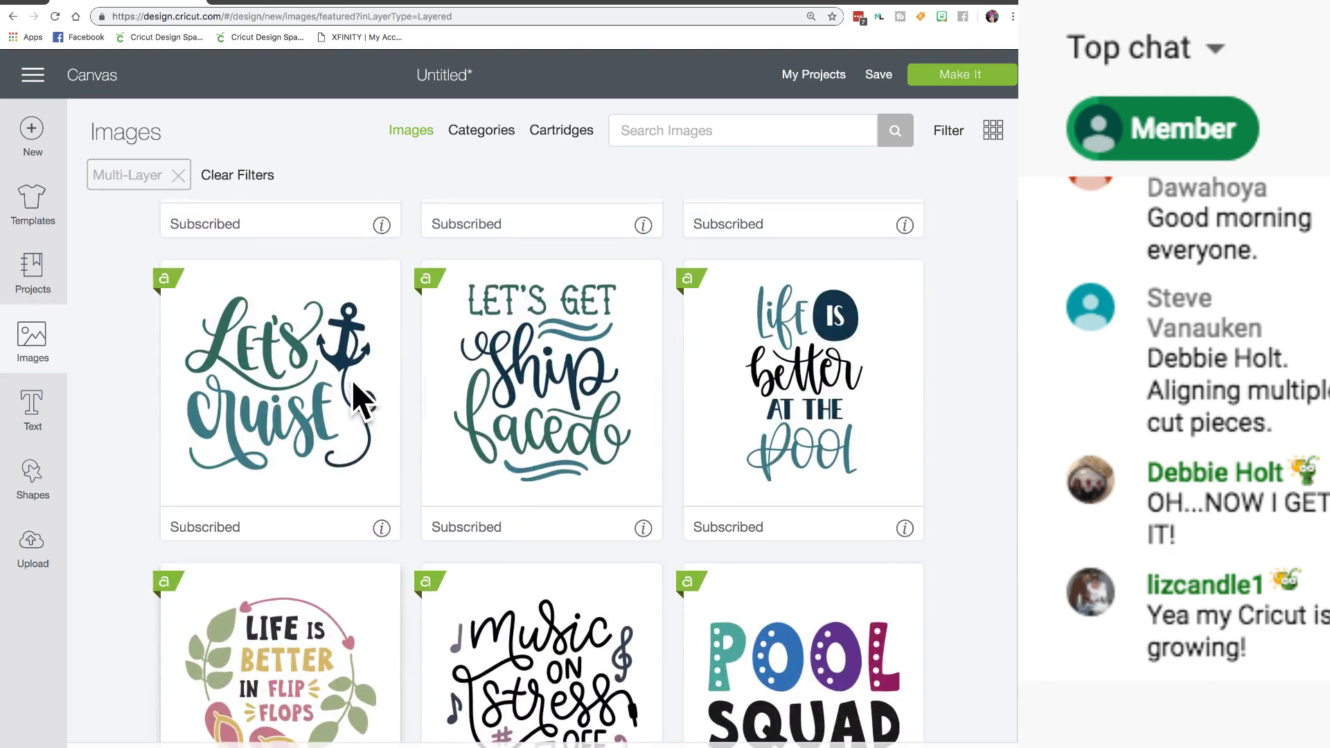
pyautogui.scroll(1, 360, 400)
pyautogui.scroll(-2, 354, 385)
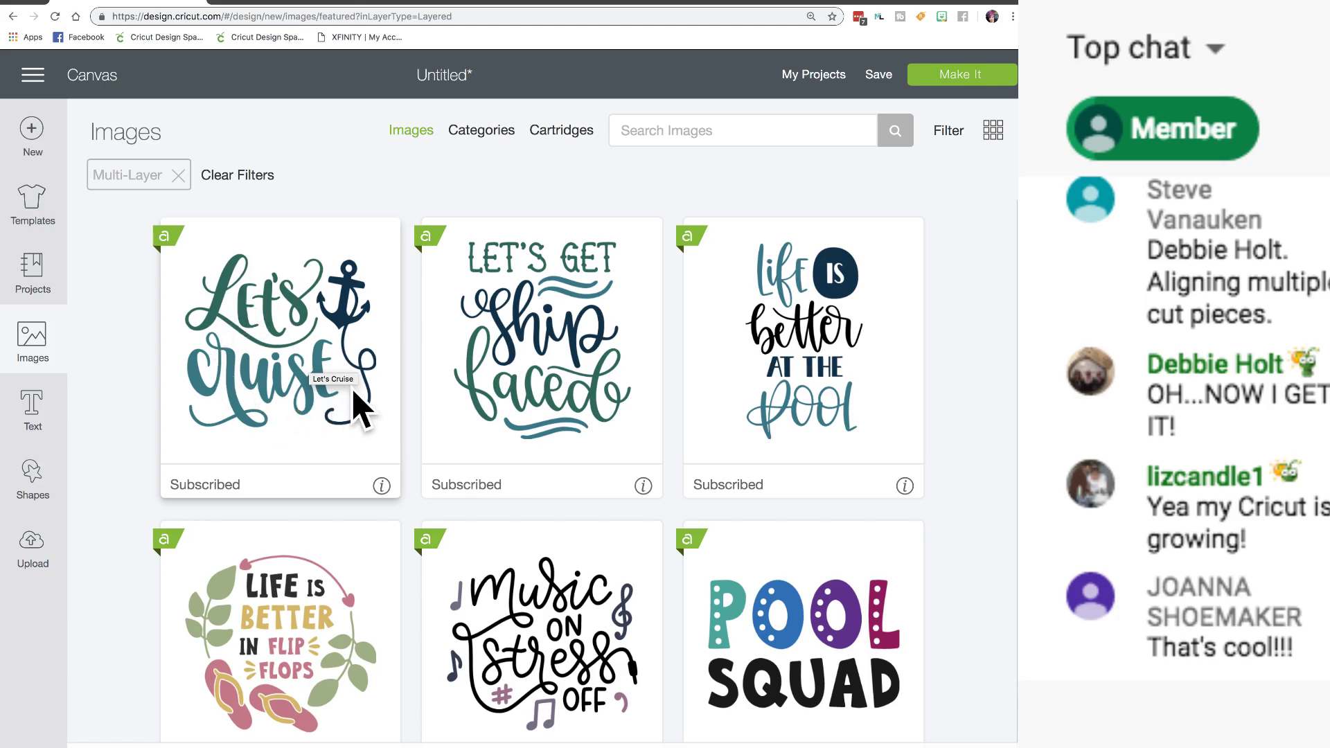
pyautogui.scroll(-2, 334, 426)
pyautogui.scroll(-7, 335, 430)
# - Search the multi-layer images for "be" and look through the results
pyautogui.click(725, 128)
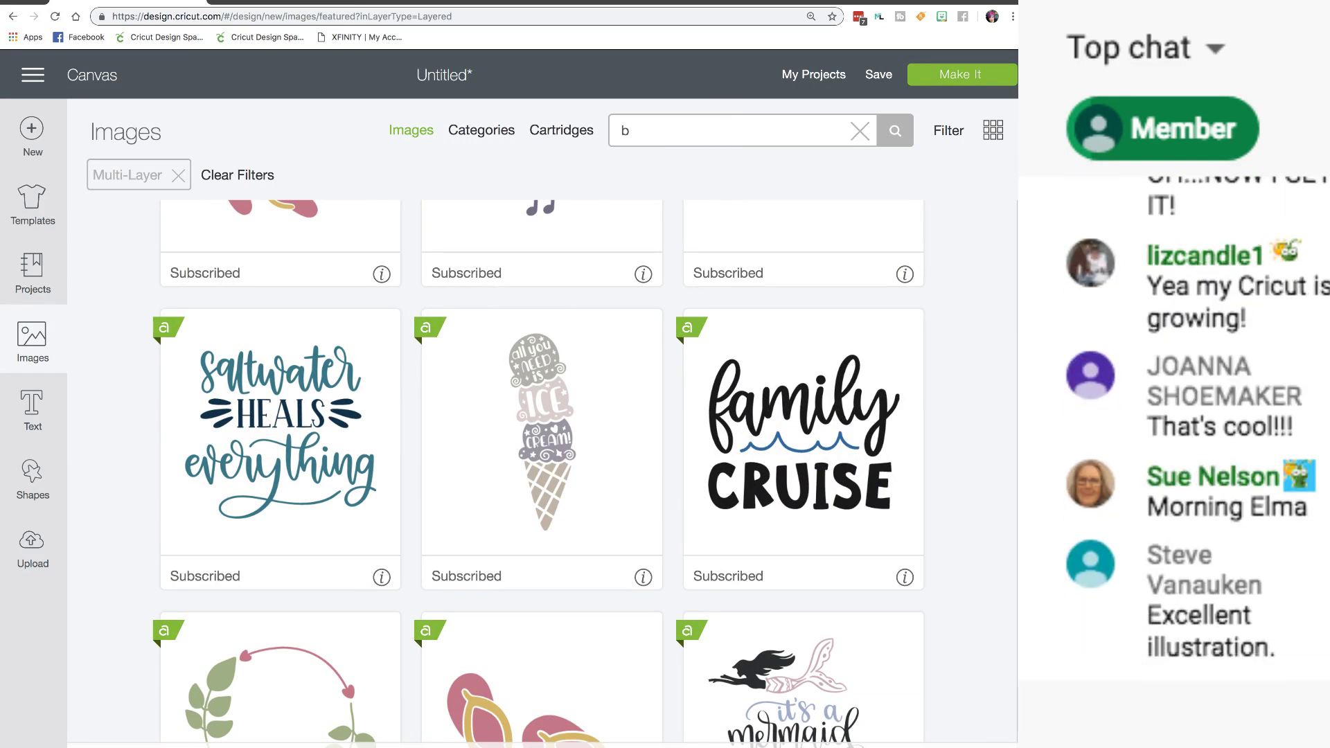
pyautogui.write('be')
pyautogui.press('Return')
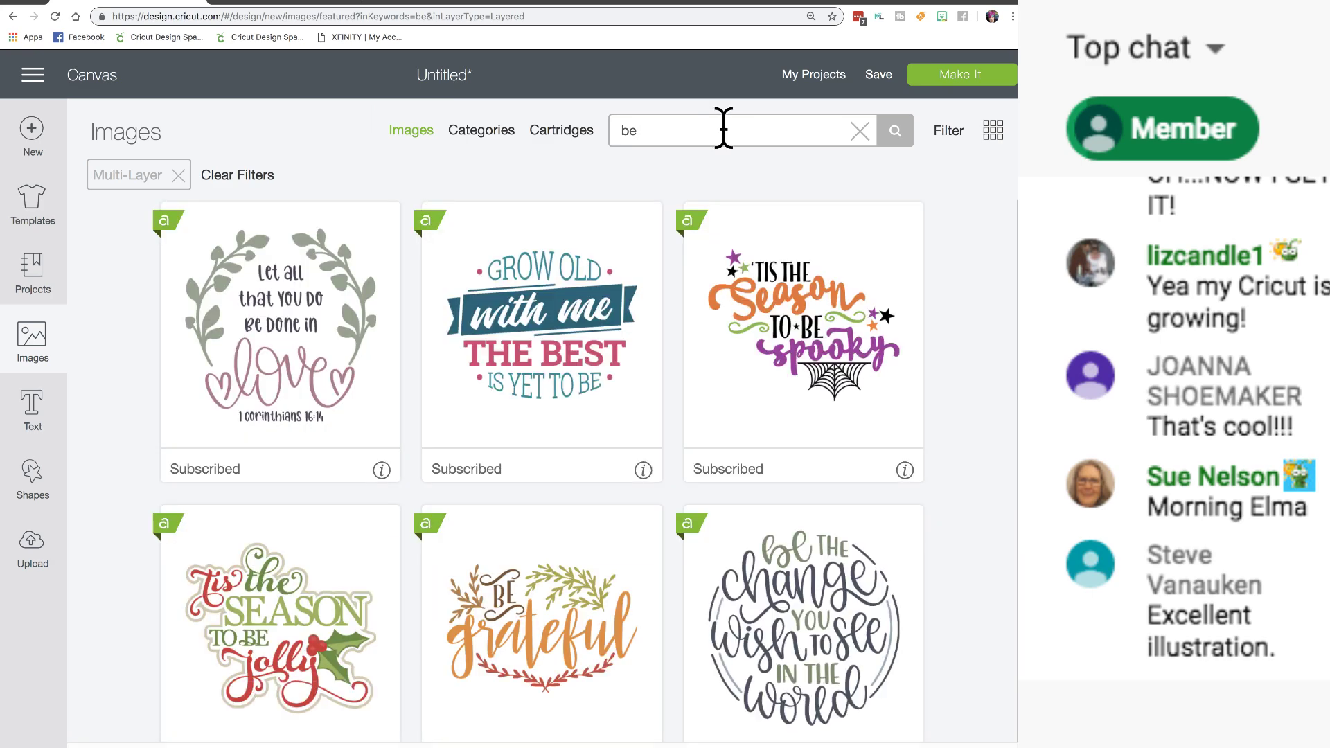
pyautogui.scroll(-2, 463, 534)
pyautogui.scroll(-14, 463, 534)
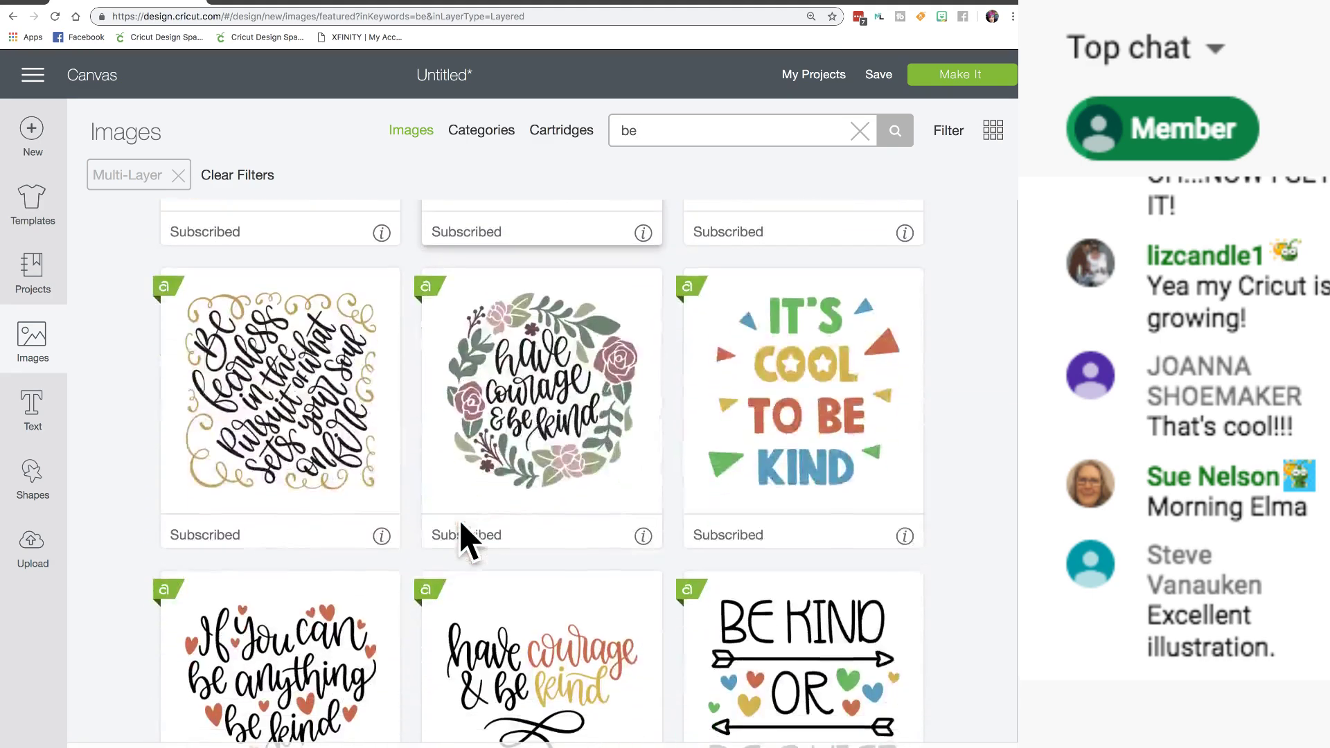
pyautogui.scroll(-14, 465, 541)
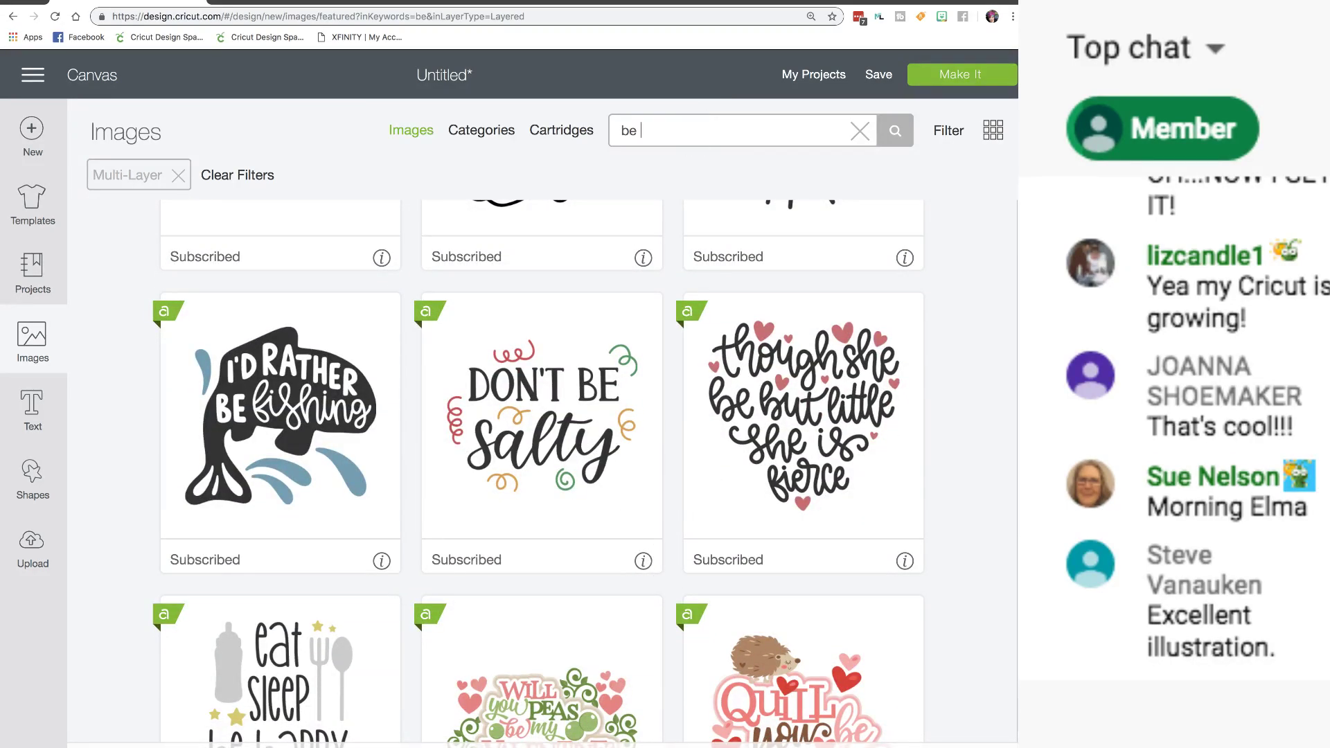
# - Search the multi-layer images for "be crafting" and look through the results for the "I'd Rather Be Crafting" design
pyautogui.press('Return')
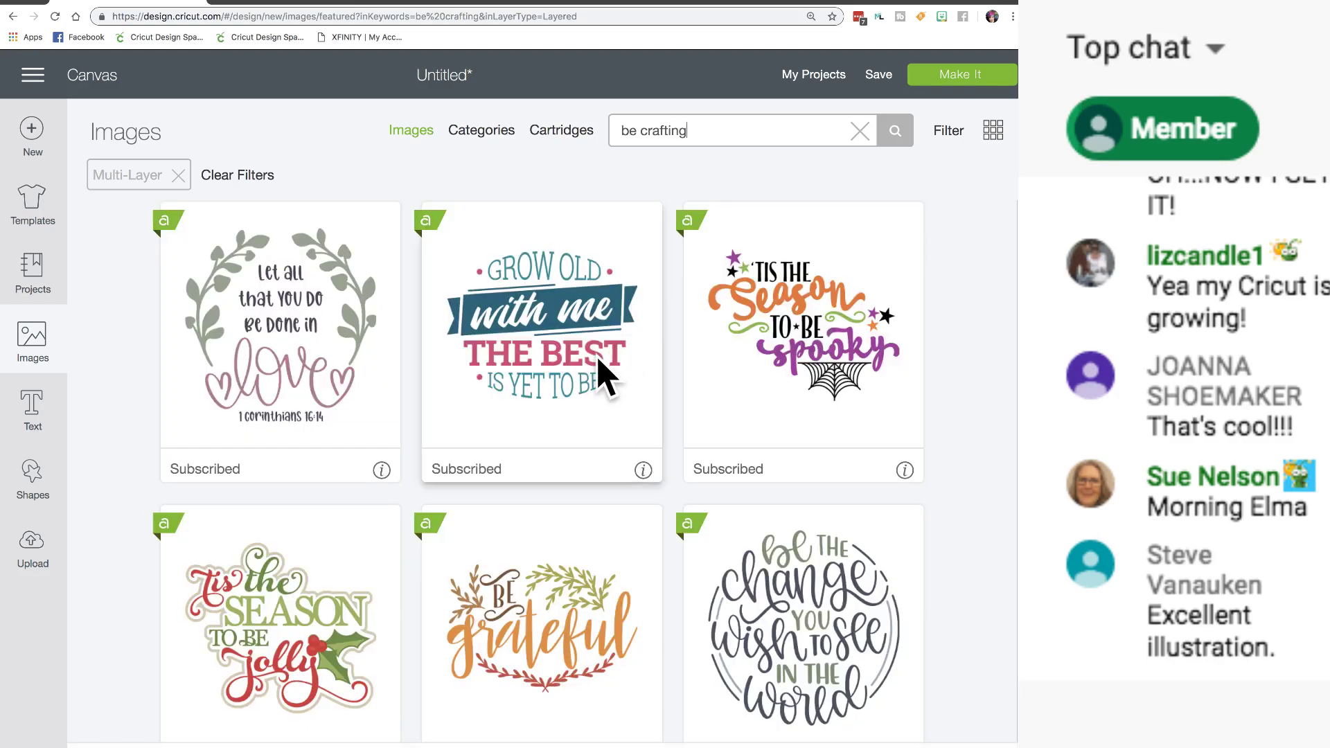
pyautogui.scroll(-20, 602, 374)
pyautogui.scroll(-20, 603, 374)
pyautogui.scroll(-20, 602, 374)
pyautogui.scroll(-8, 602, 374)
pyautogui.scroll(-3, 597, 364)
pyautogui.scroll(4, 601, 371)
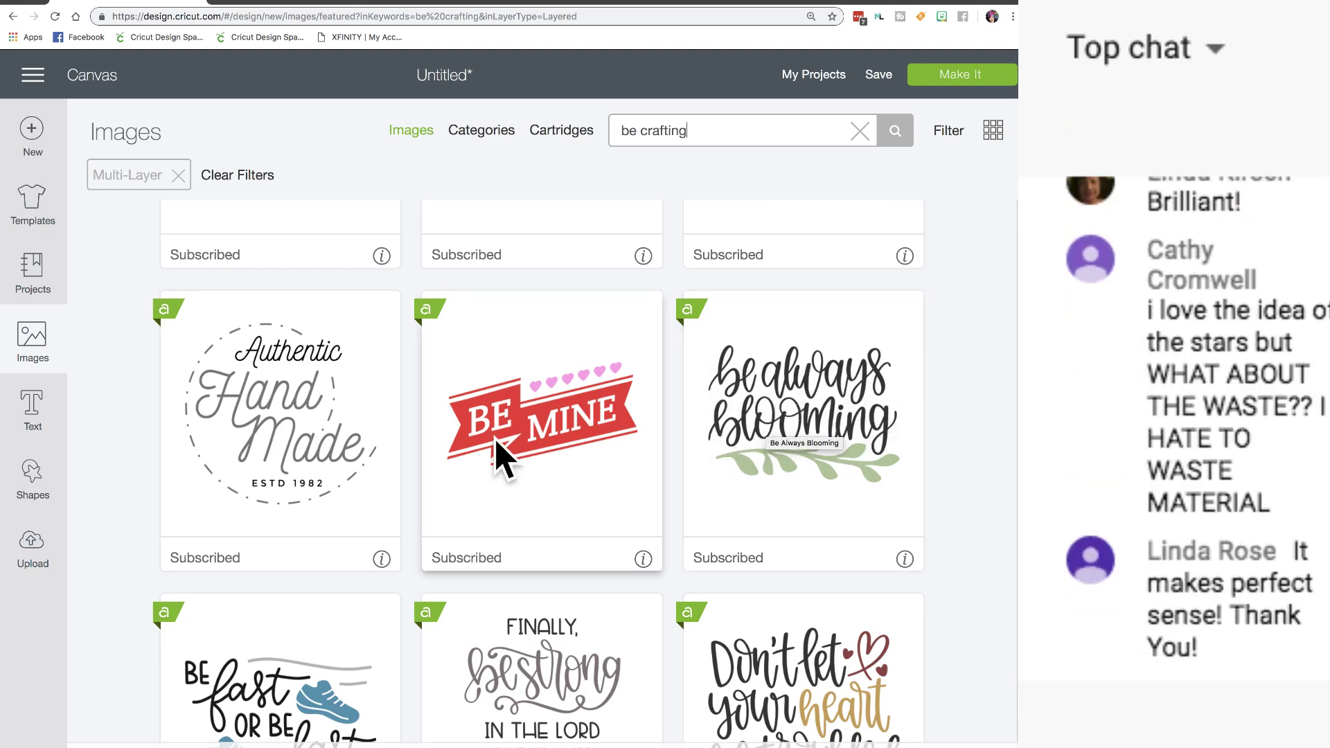
pyautogui.scroll(-9, 500, 454)
pyautogui.scroll(-14, 500, 453)
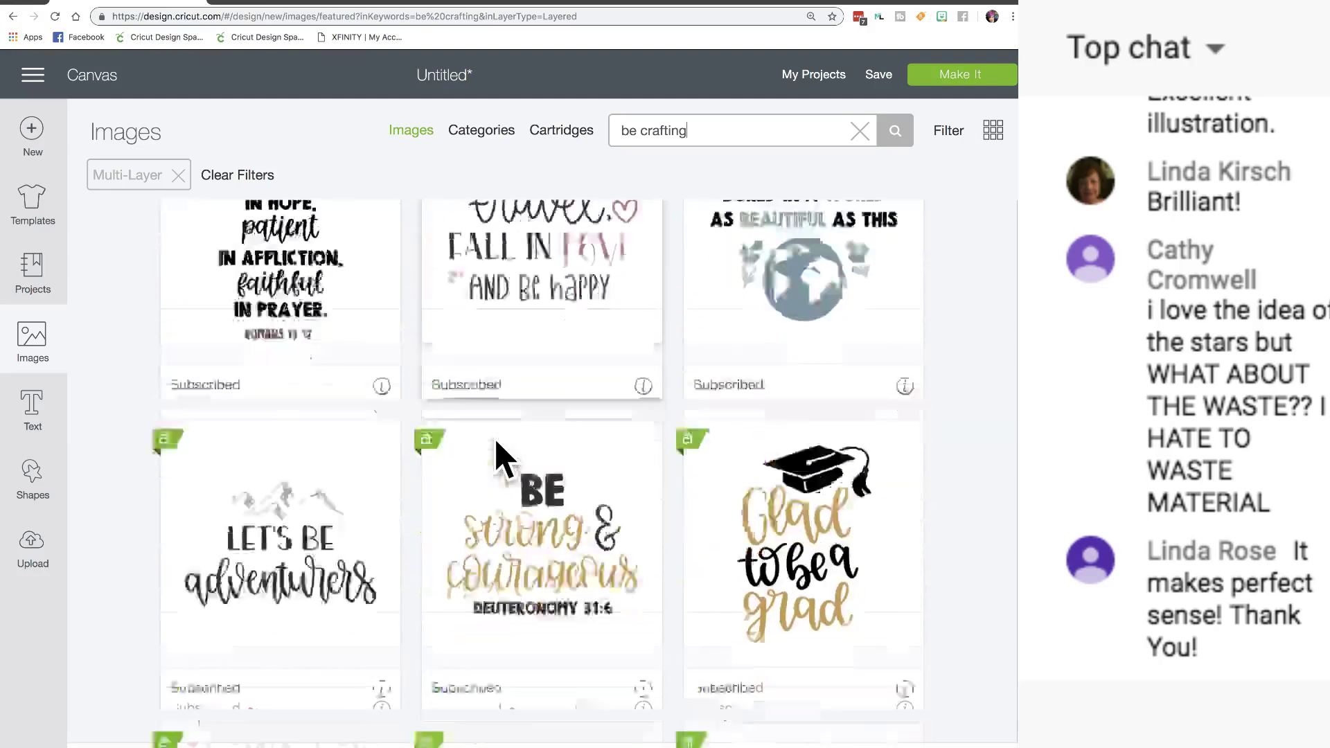
pyautogui.scroll(-20, 500, 454)
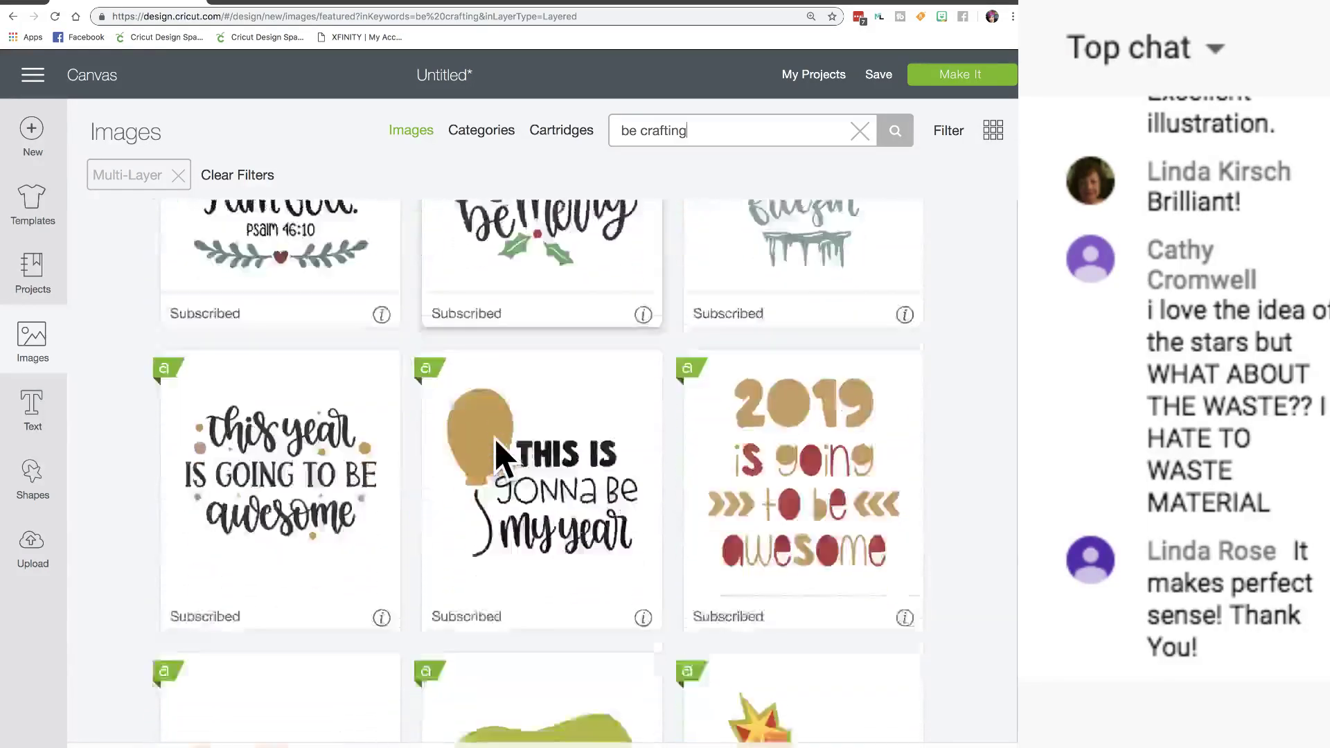
pyautogui.scroll(-5, 501, 453)
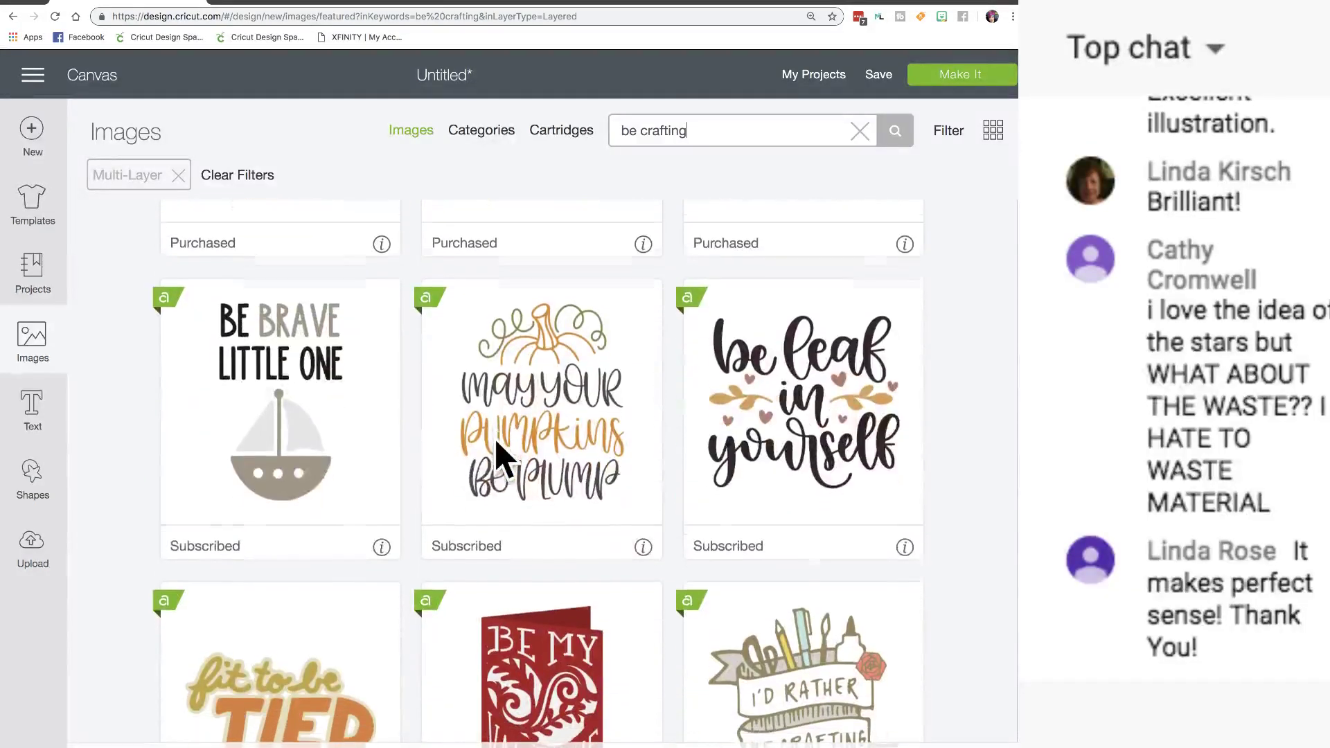
pyautogui.scroll(-3, 500, 454)
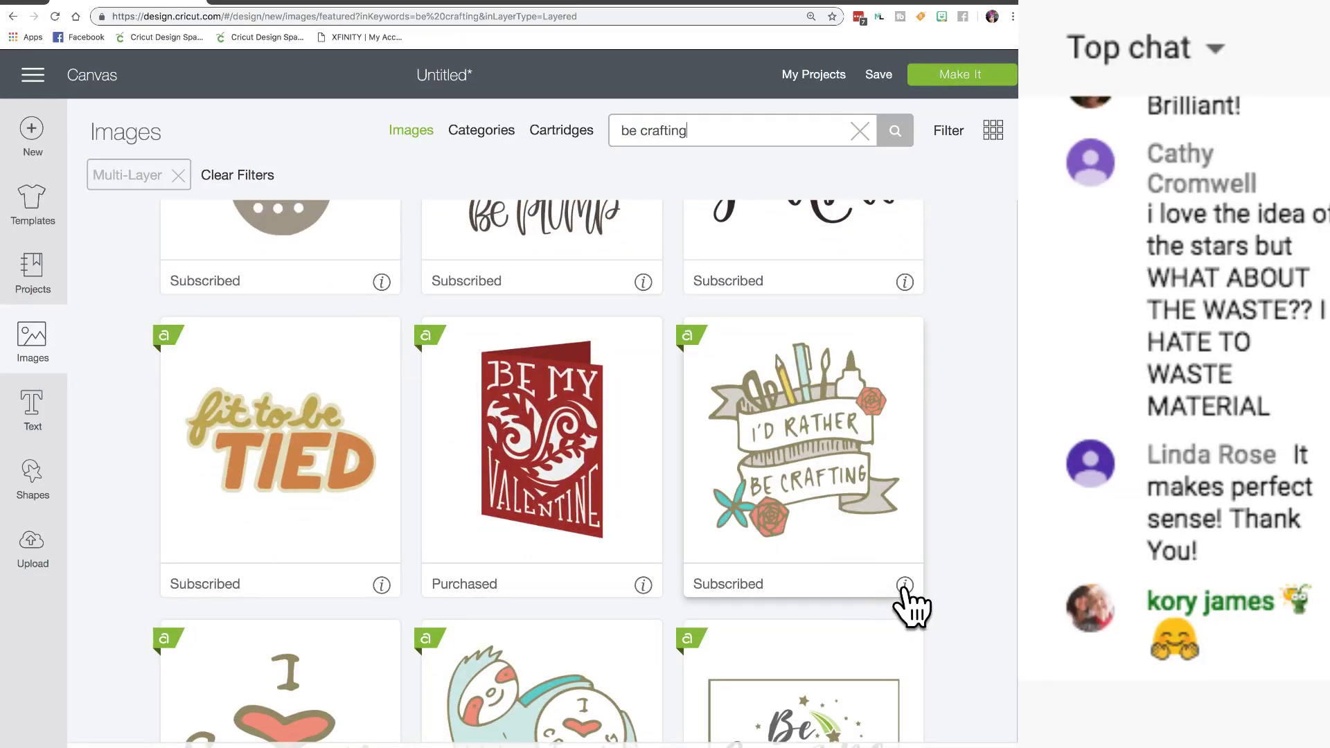
# - Open the Makers Gonna Make cartridge from the "I'd Rather Be Crafting" image's details and look through its images
pyautogui.moveTo(905, 587)
pyautogui.click(803, 409)
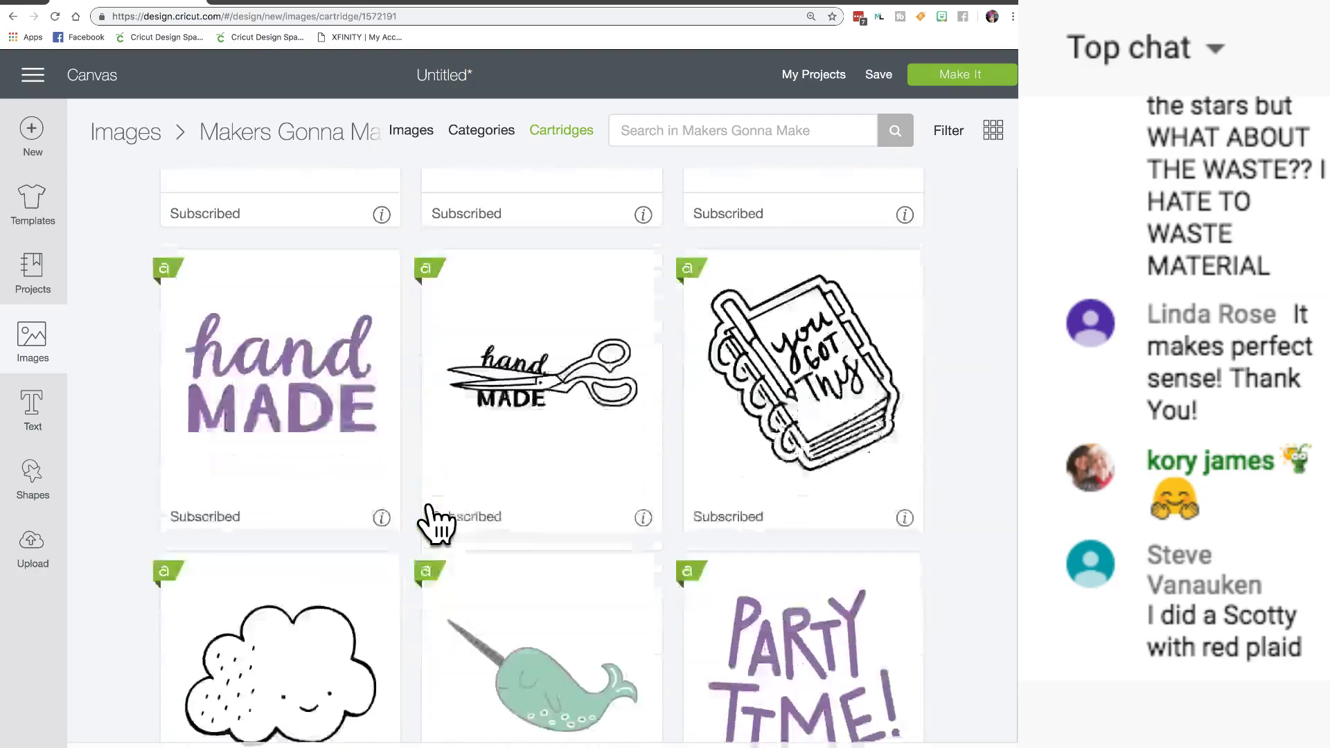
pyautogui.scroll(-4, 436, 524)
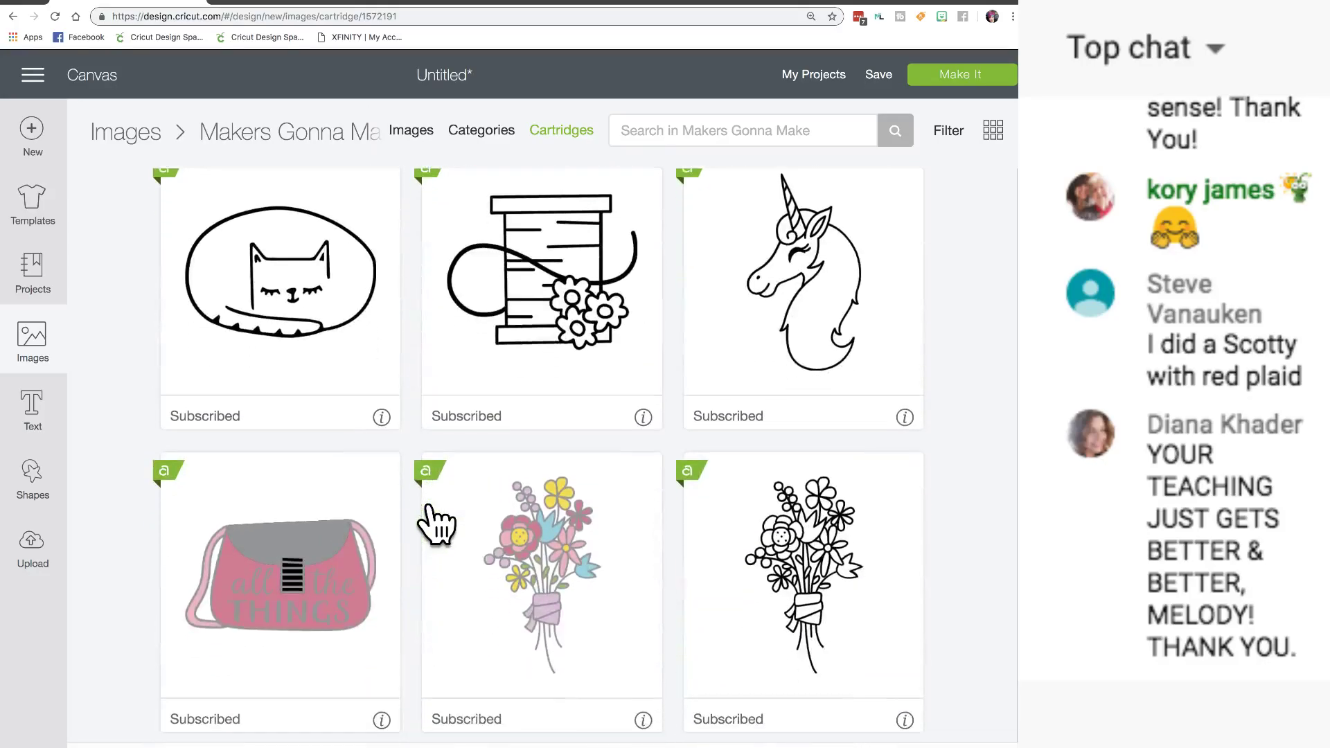
pyautogui.scroll(-13, 435, 525)
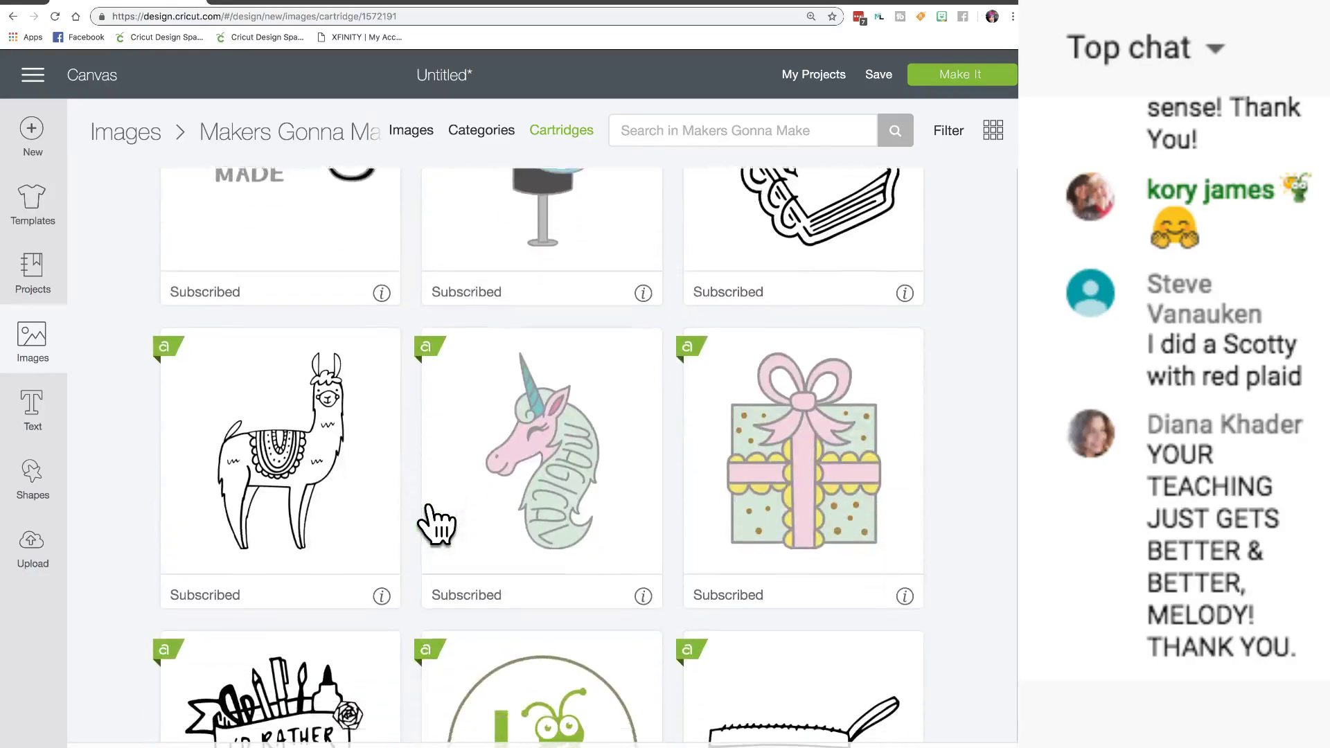
pyautogui.scroll(1, 435, 524)
pyautogui.scroll(-8, 435, 524)
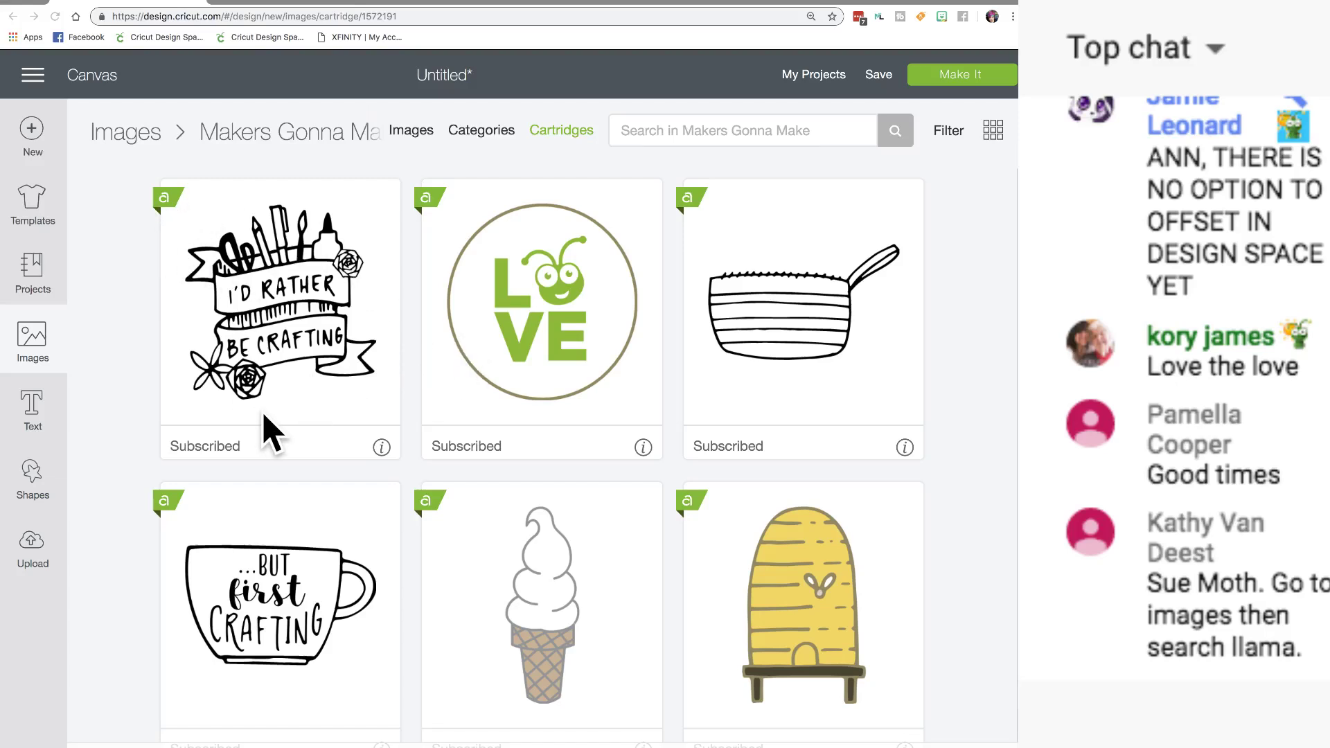
pyautogui.scroll(-4, 315, 443)
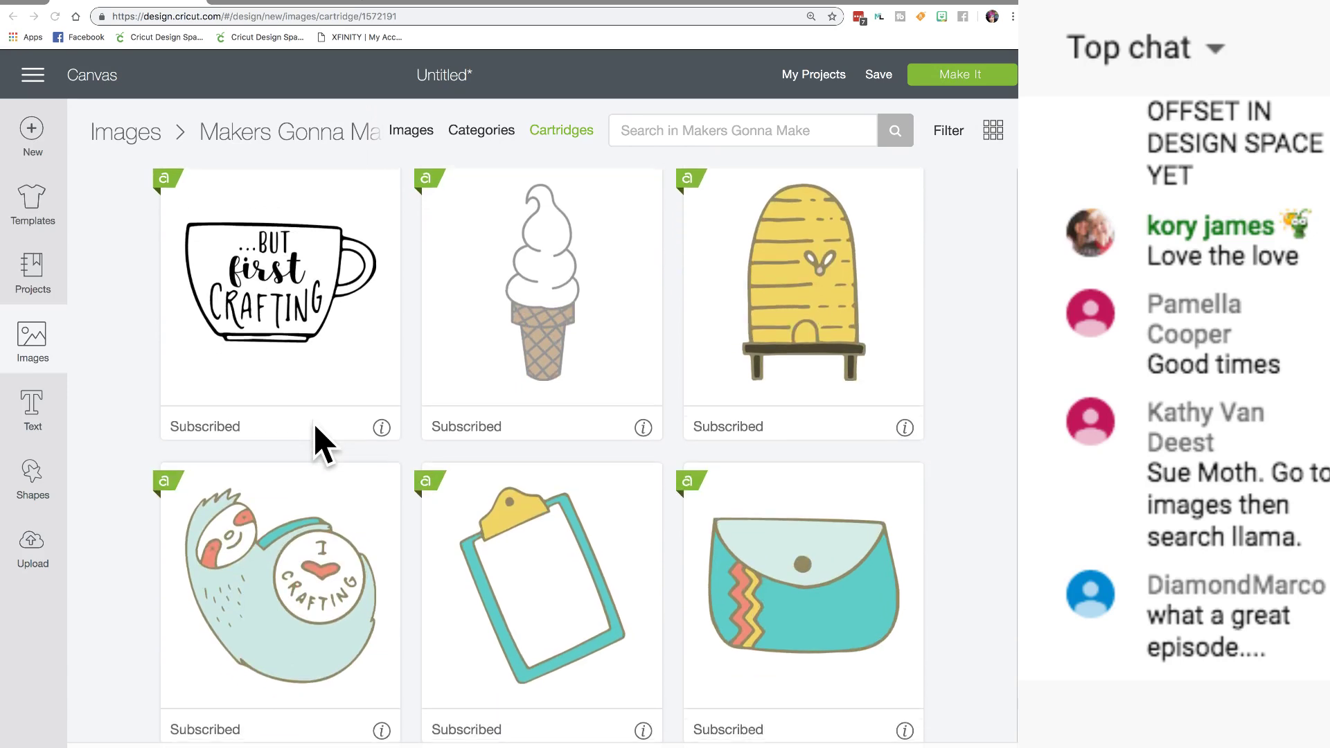
pyautogui.scroll(3, 318, 440)
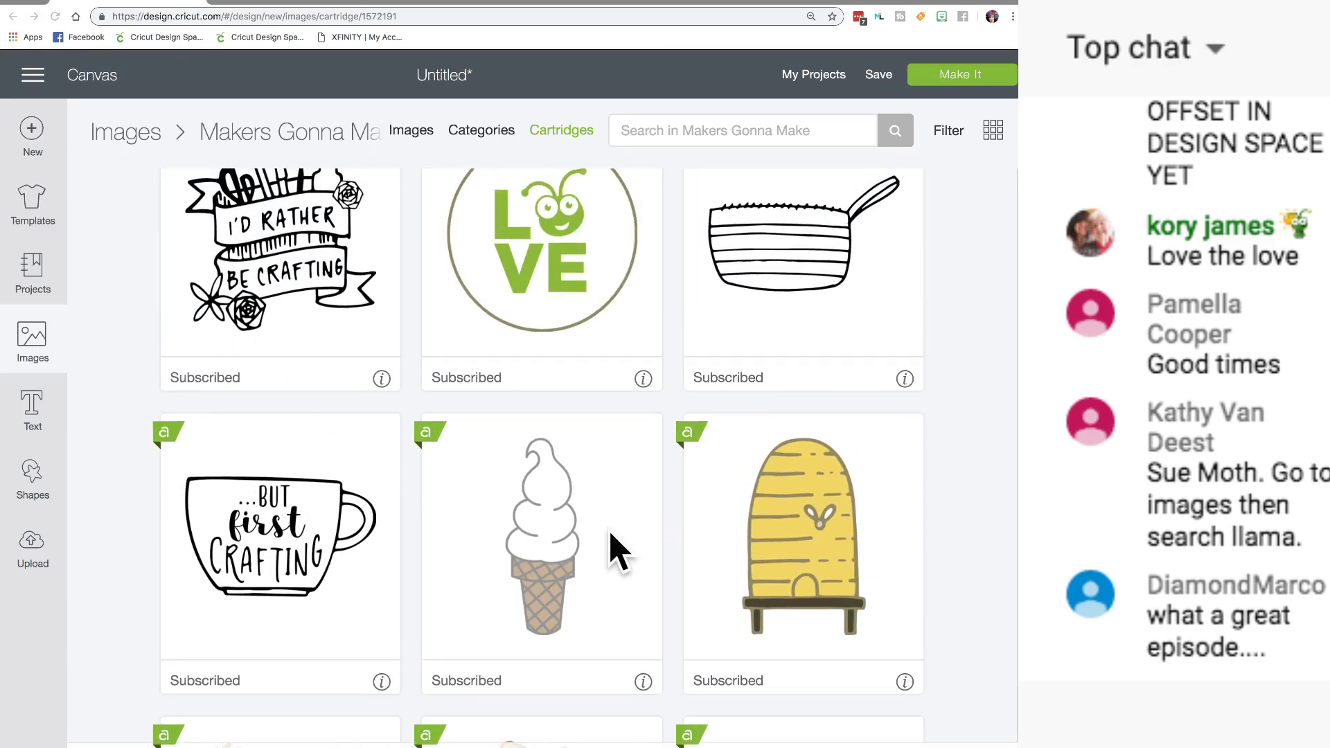
# - Return to the canvas and start a new project, replacing the horse design without saving it
pyautogui.click(42, 339)
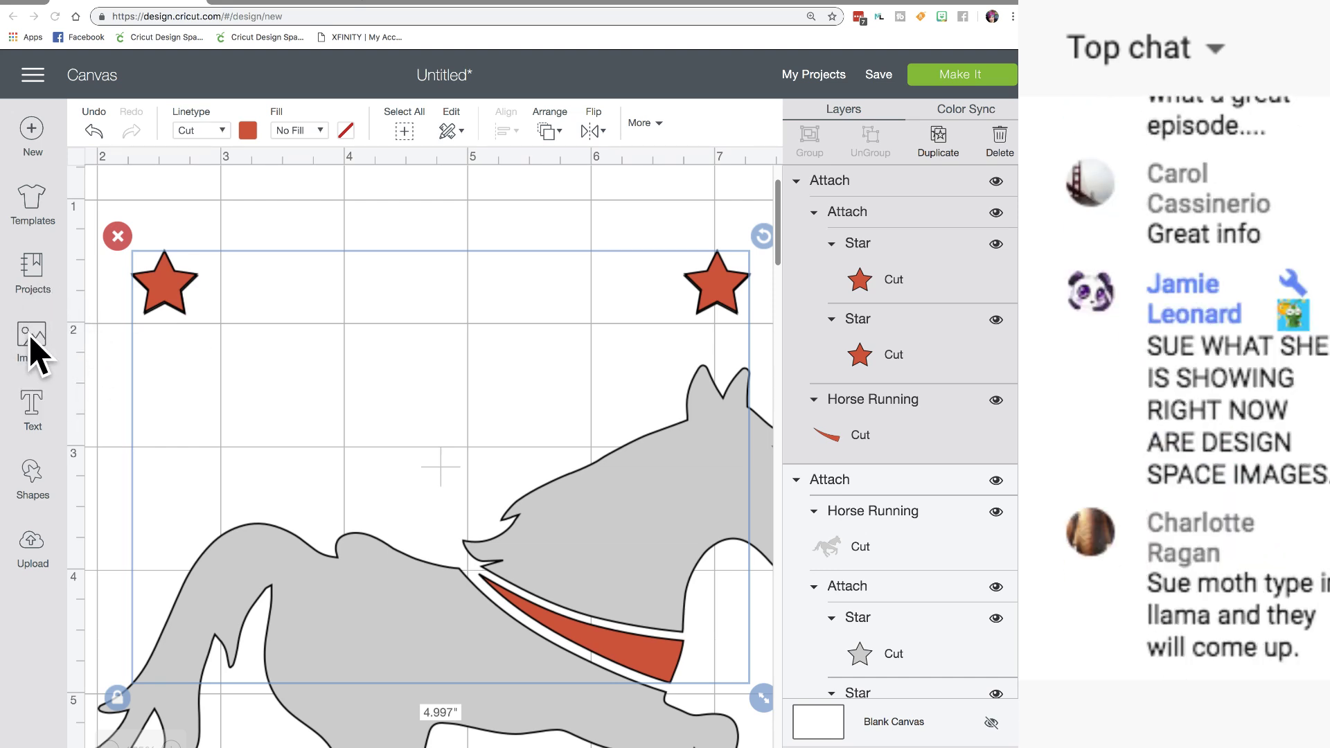
pyautogui.click(33, 128)
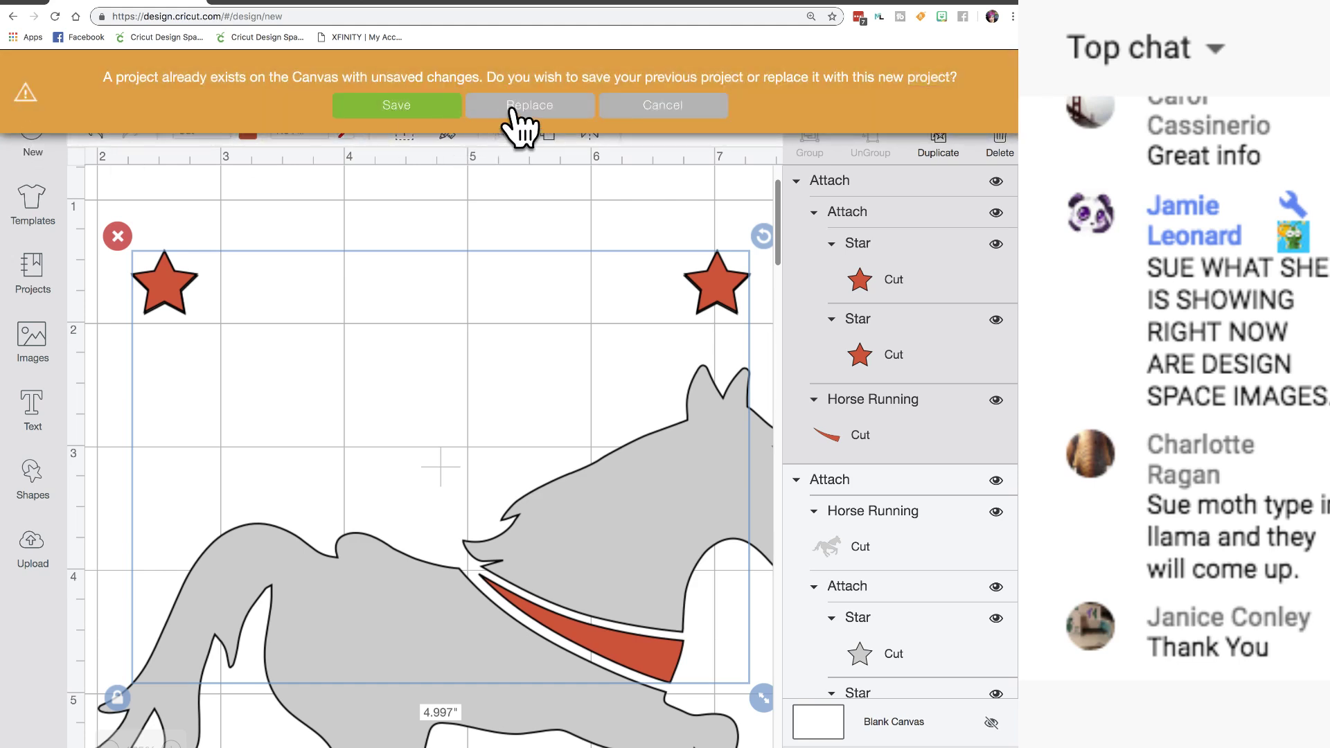
pyautogui.click(517, 109)
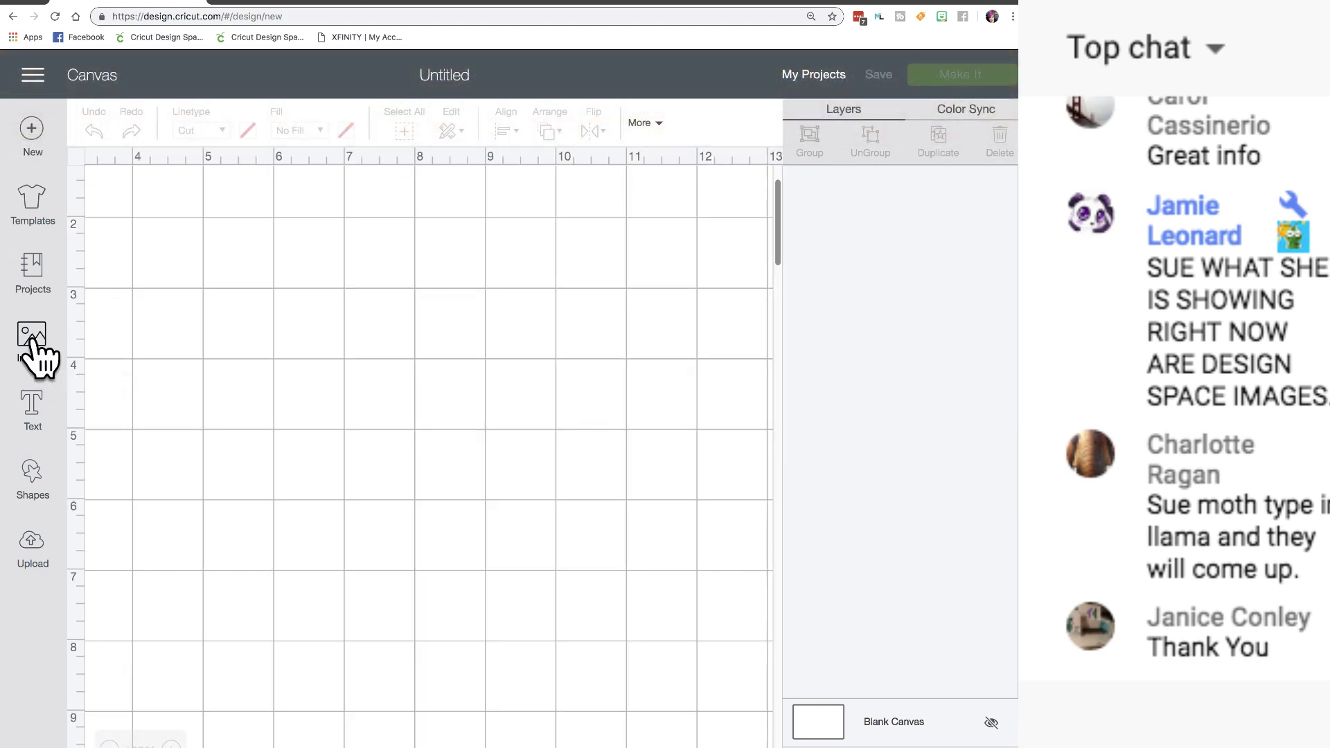
# - Open the image library for the new project and look through the featured images
pyautogui.click(34, 346)
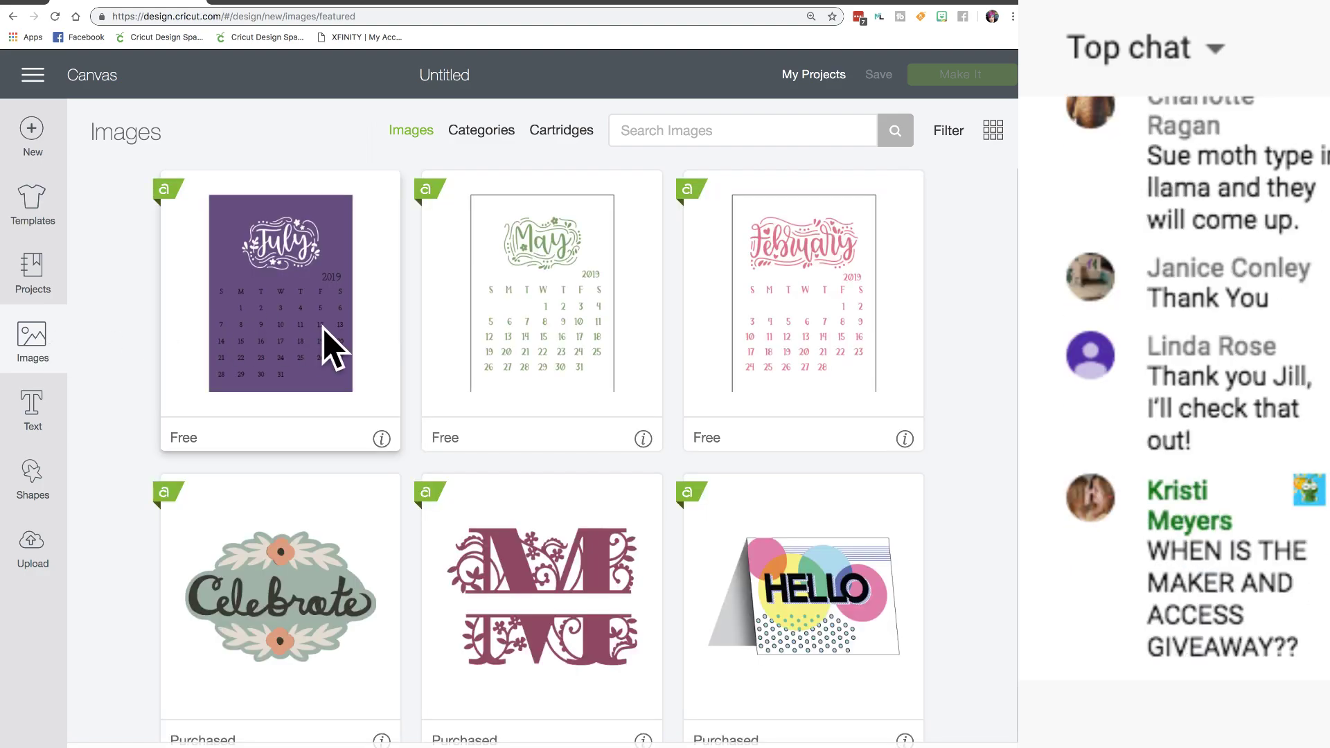
pyautogui.scroll(-10, 323, 332)
pyautogui.scroll(-20, 326, 346)
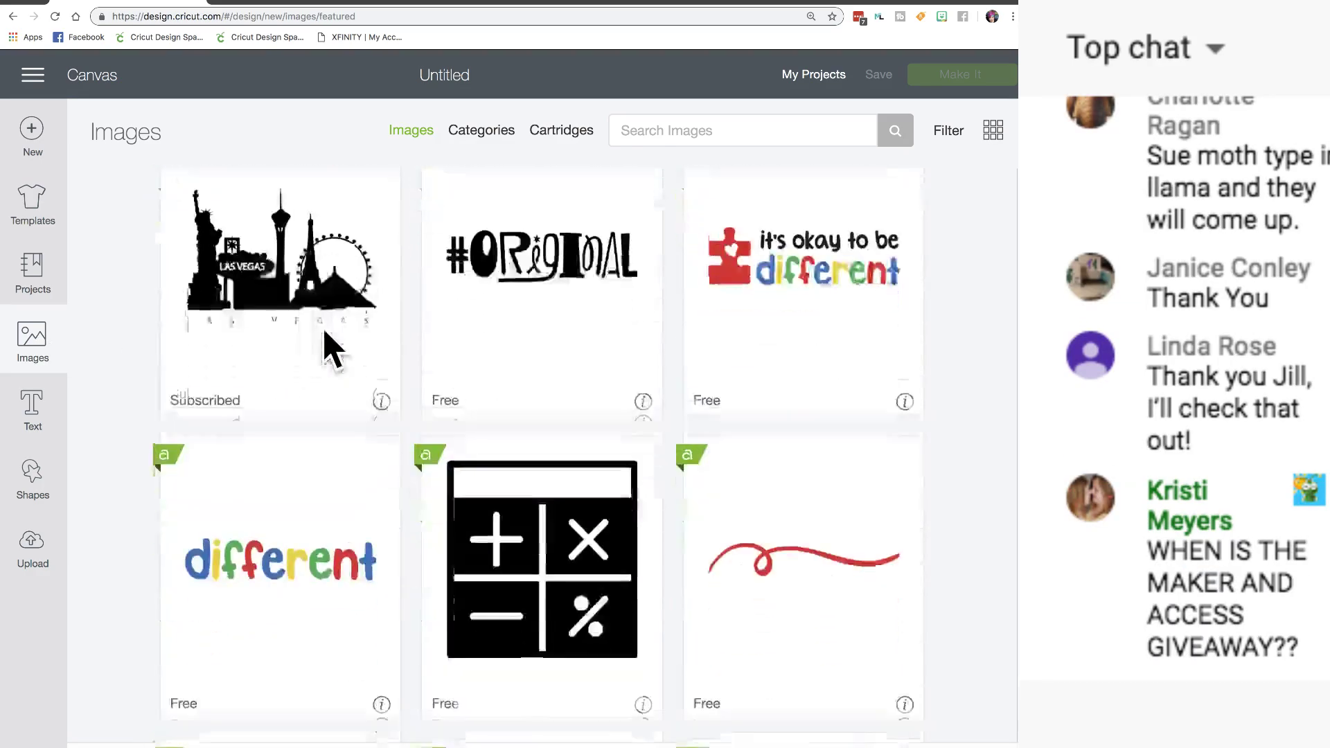
pyautogui.scroll(-3, 324, 331)
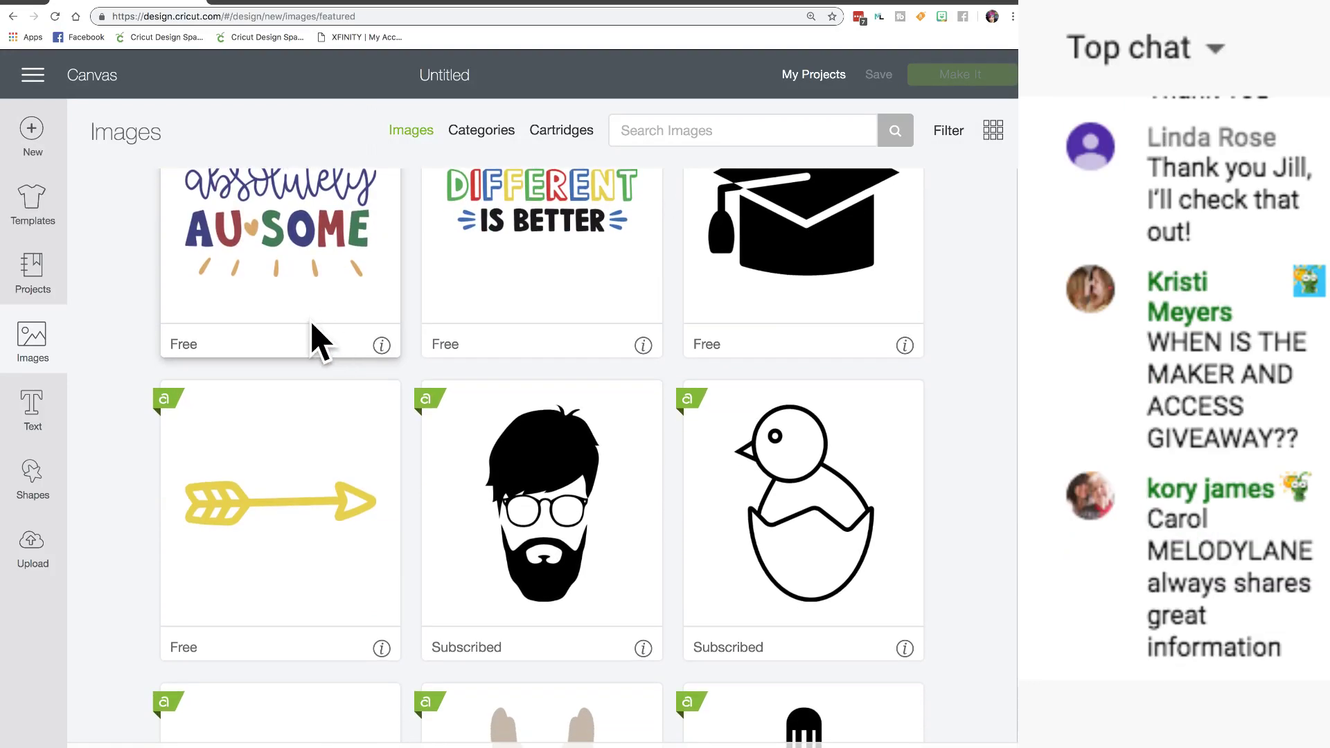
pyautogui.scroll(1, 350, 368)
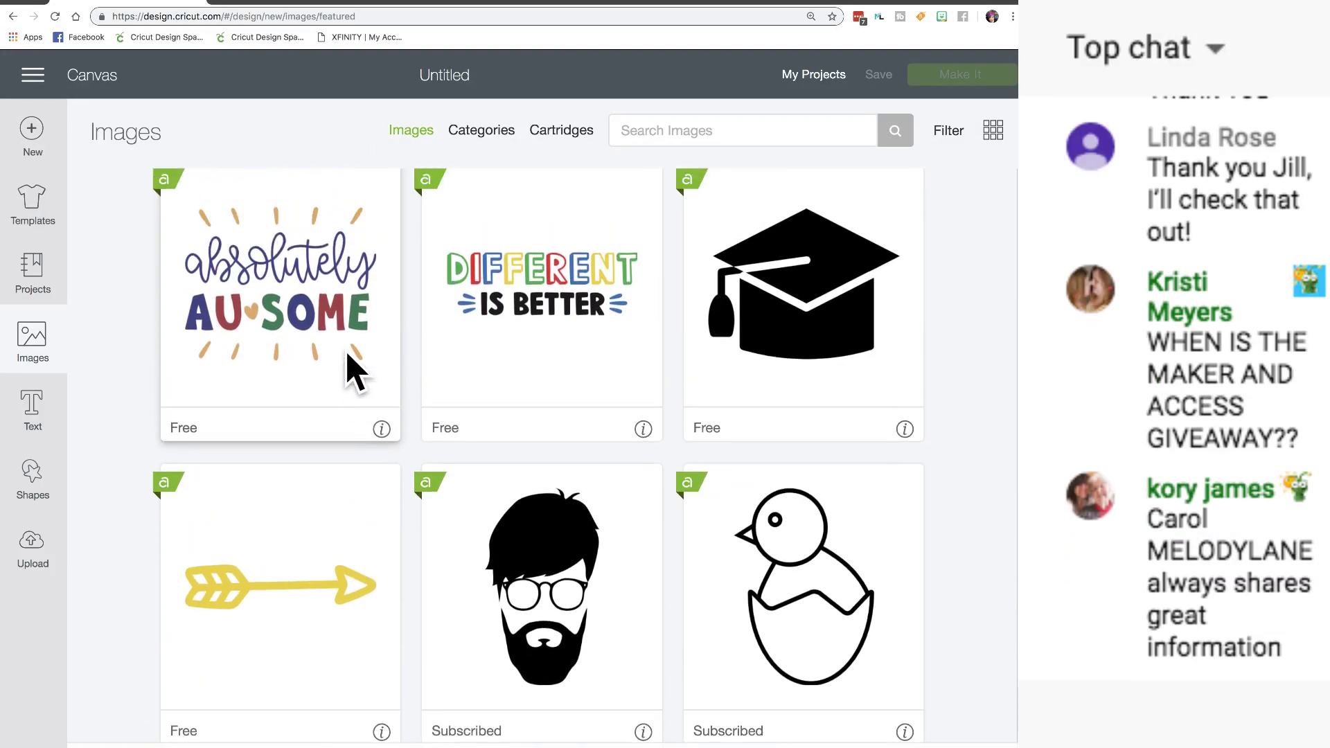
# - Open the Not All Heroes Wear Capes cartridge from the "Absolutely Au-Some" image's details and look through its images
pyautogui.click(381, 430)
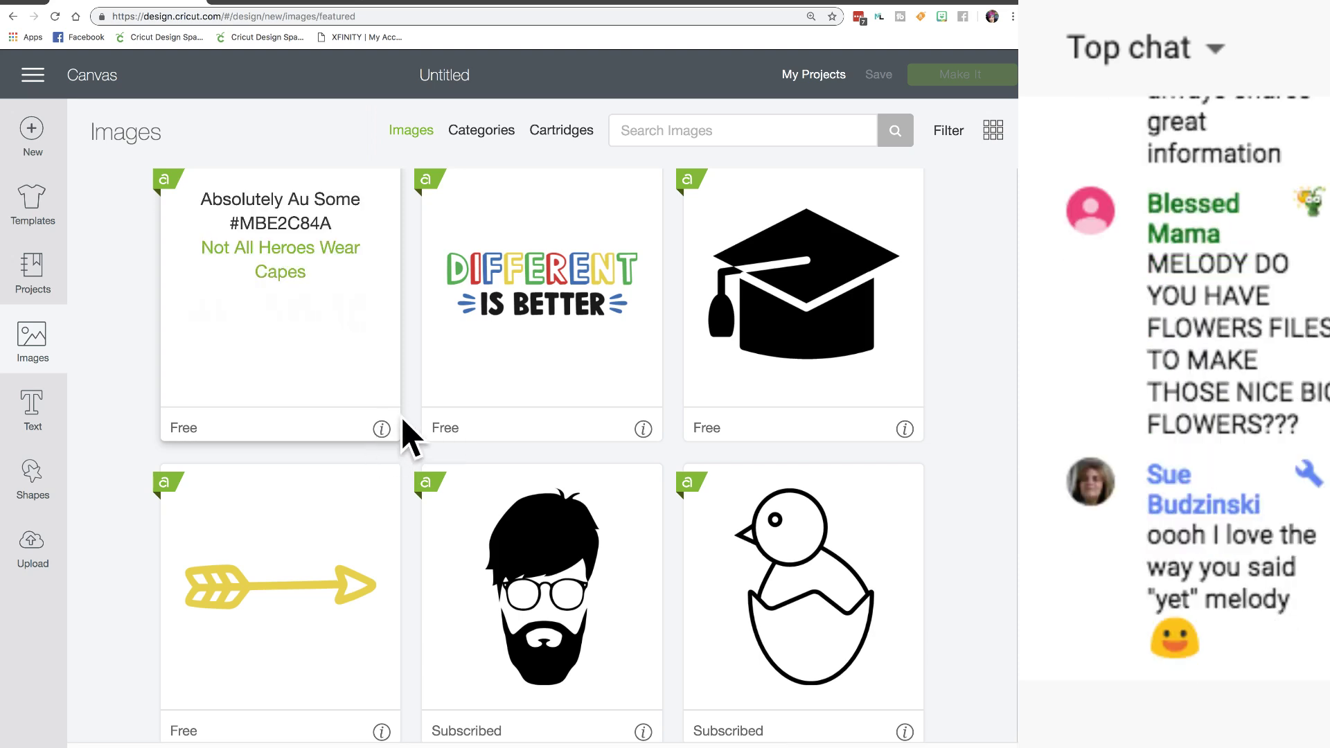
pyautogui.click(271, 258)
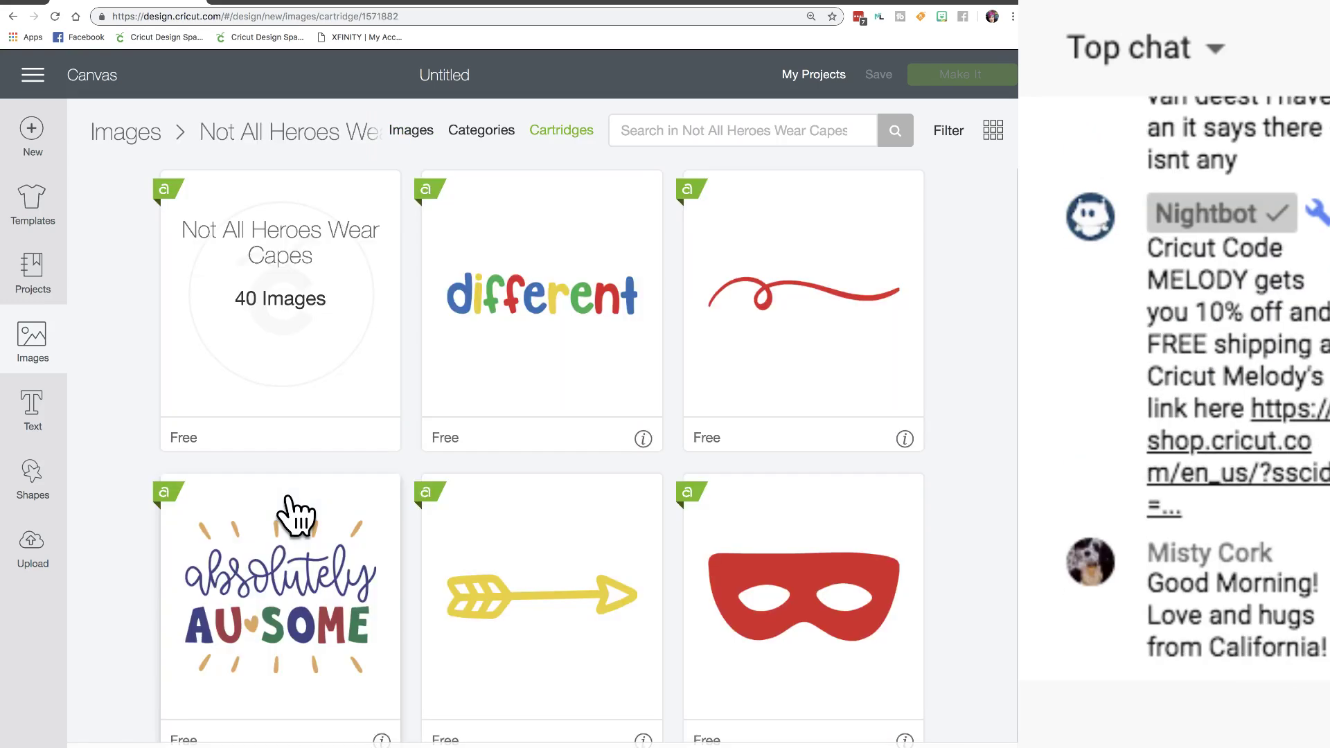
pyautogui.scroll(-8, 294, 514)
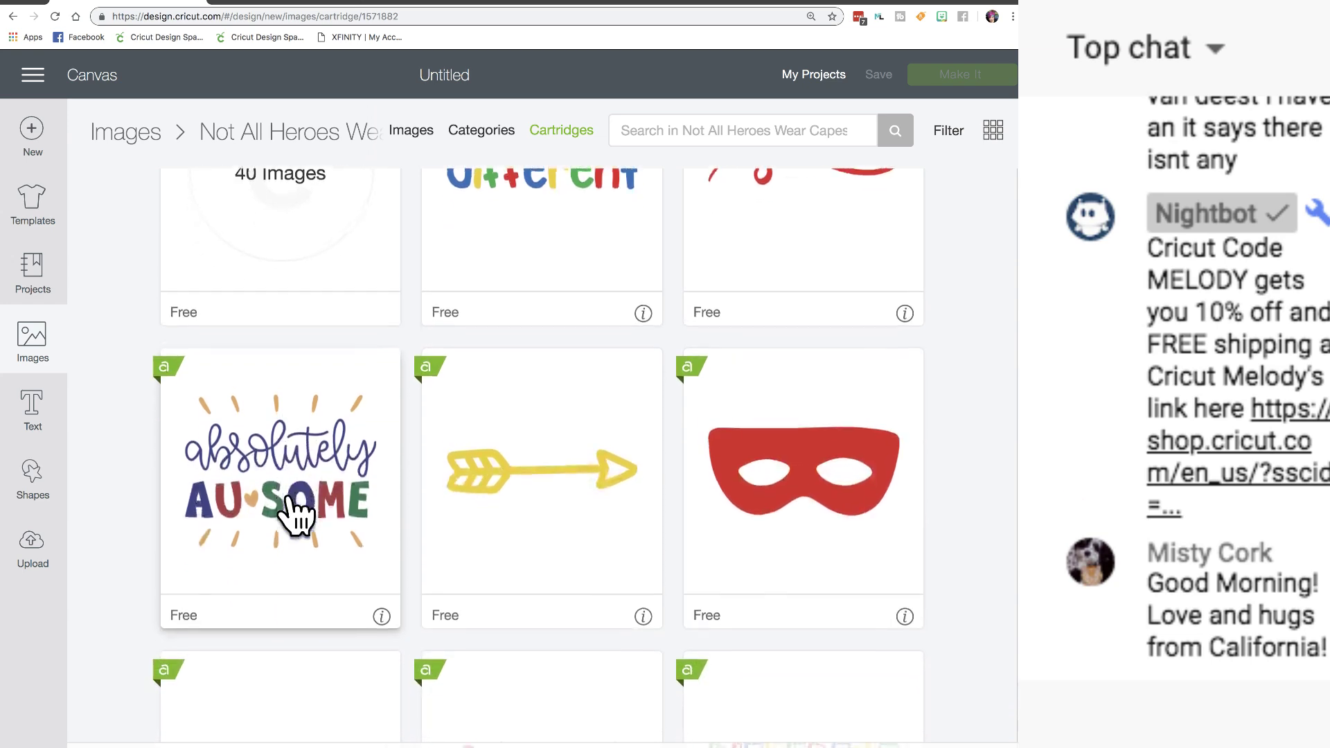
pyautogui.scroll(-20, 294, 515)
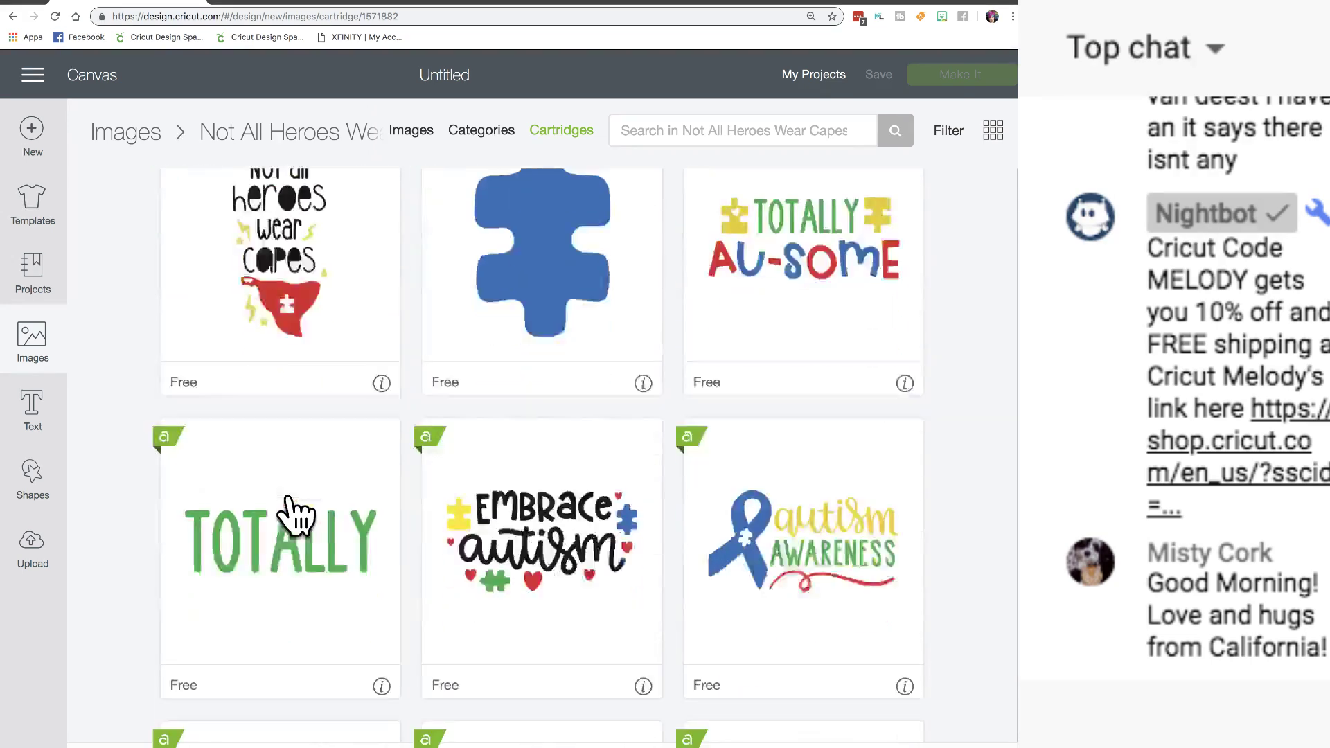
# - Show the image categories and look through the themed and featured groups
pyautogui.click(495, 132)
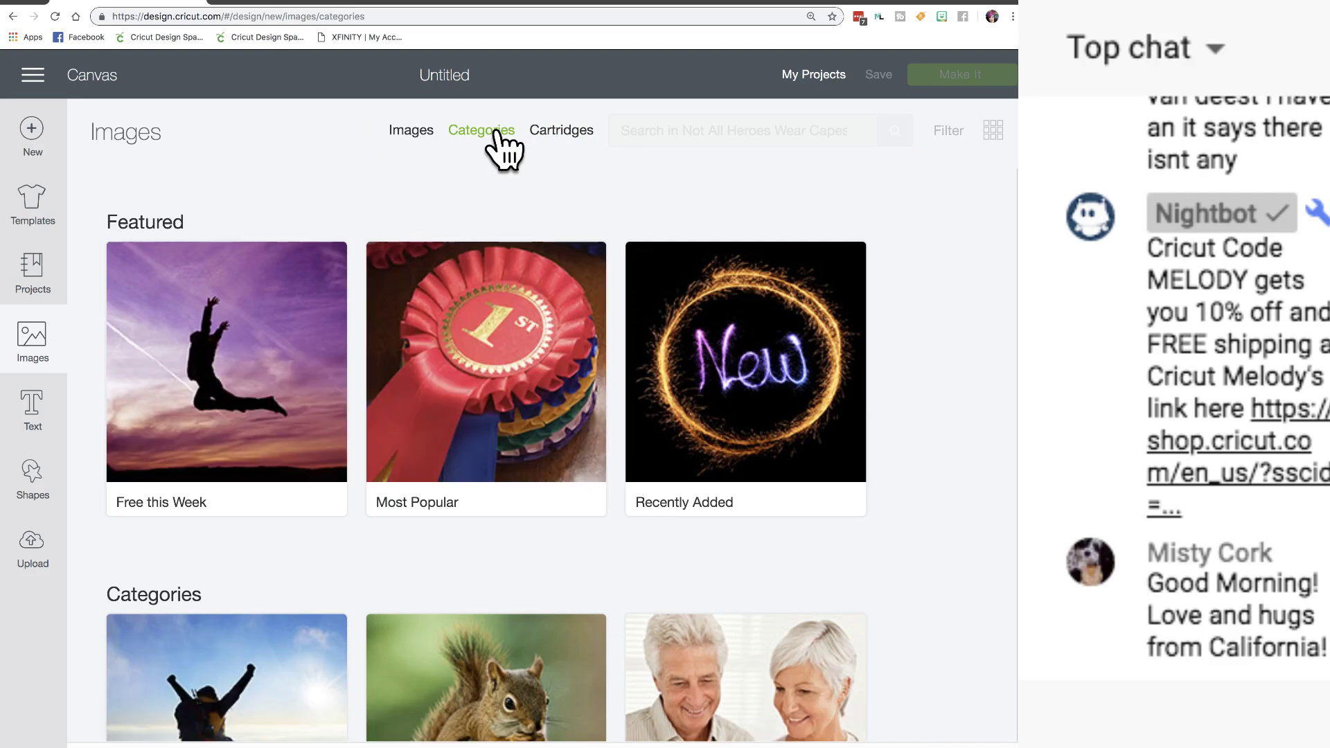
pyautogui.scroll(-10, 419, 539)
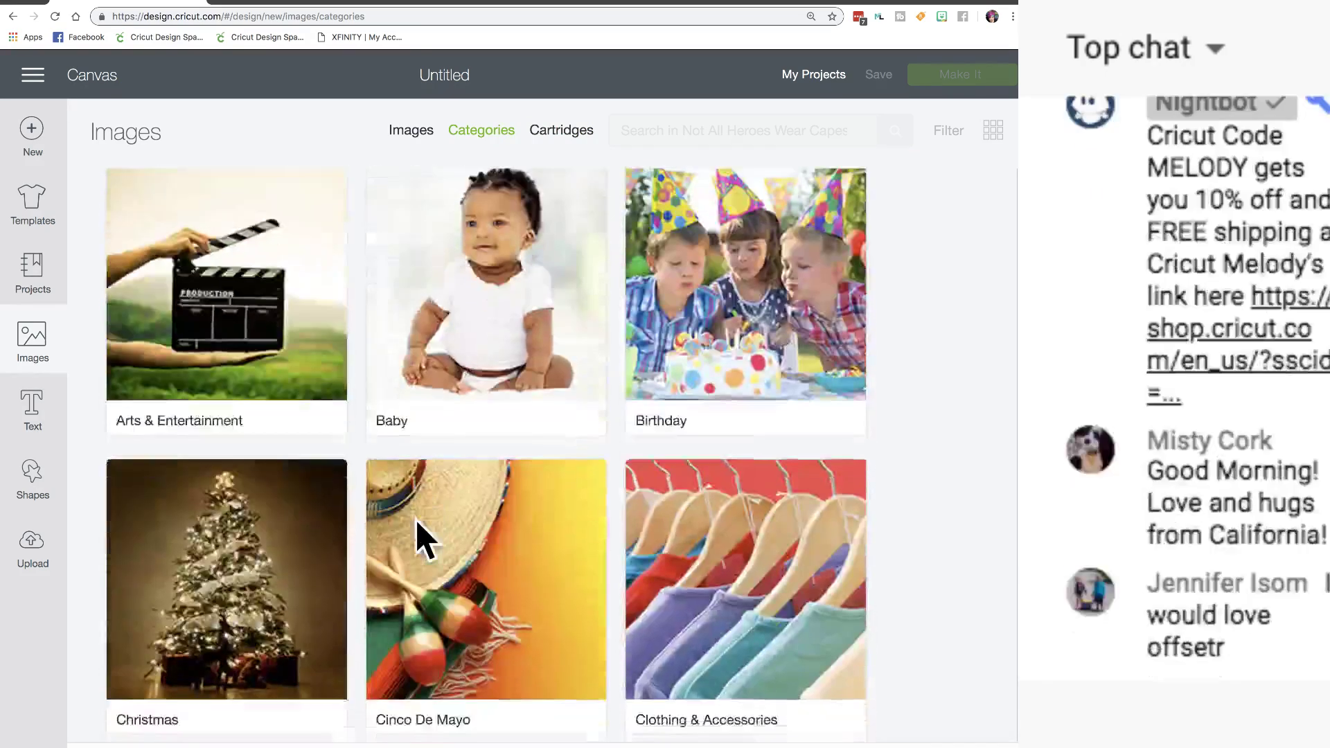
pyautogui.scroll(-2, 421, 537)
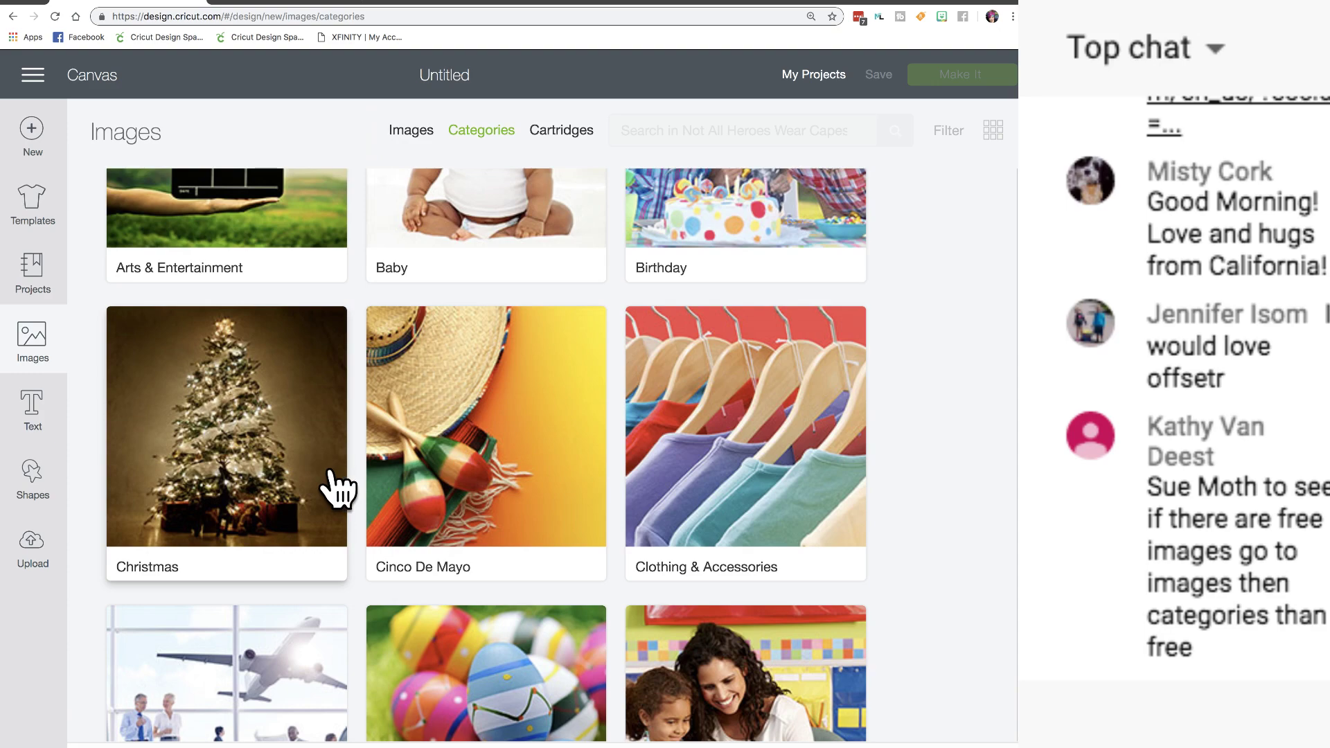
pyautogui.scroll(-5, 337, 489)
pyautogui.scroll(6, 337, 489)
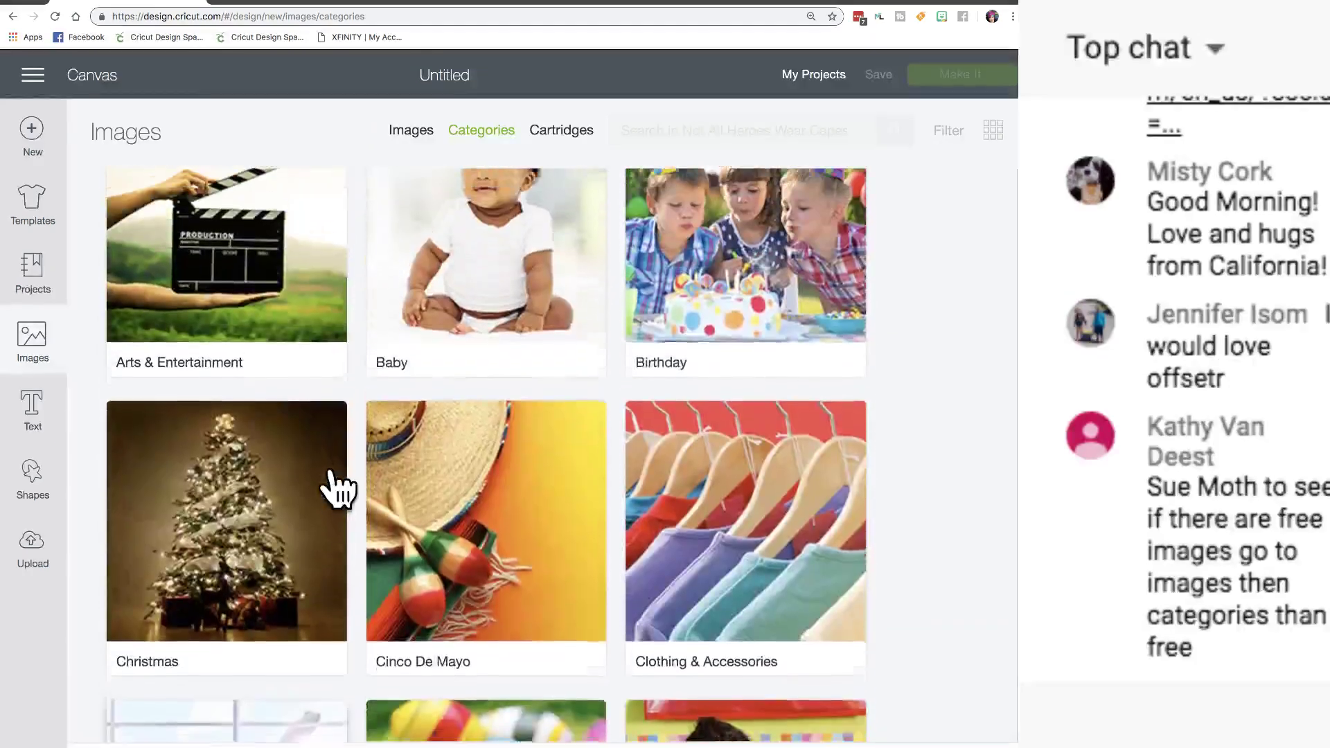
pyautogui.scroll(5, 337, 489)
pyautogui.scroll(1, 337, 488)
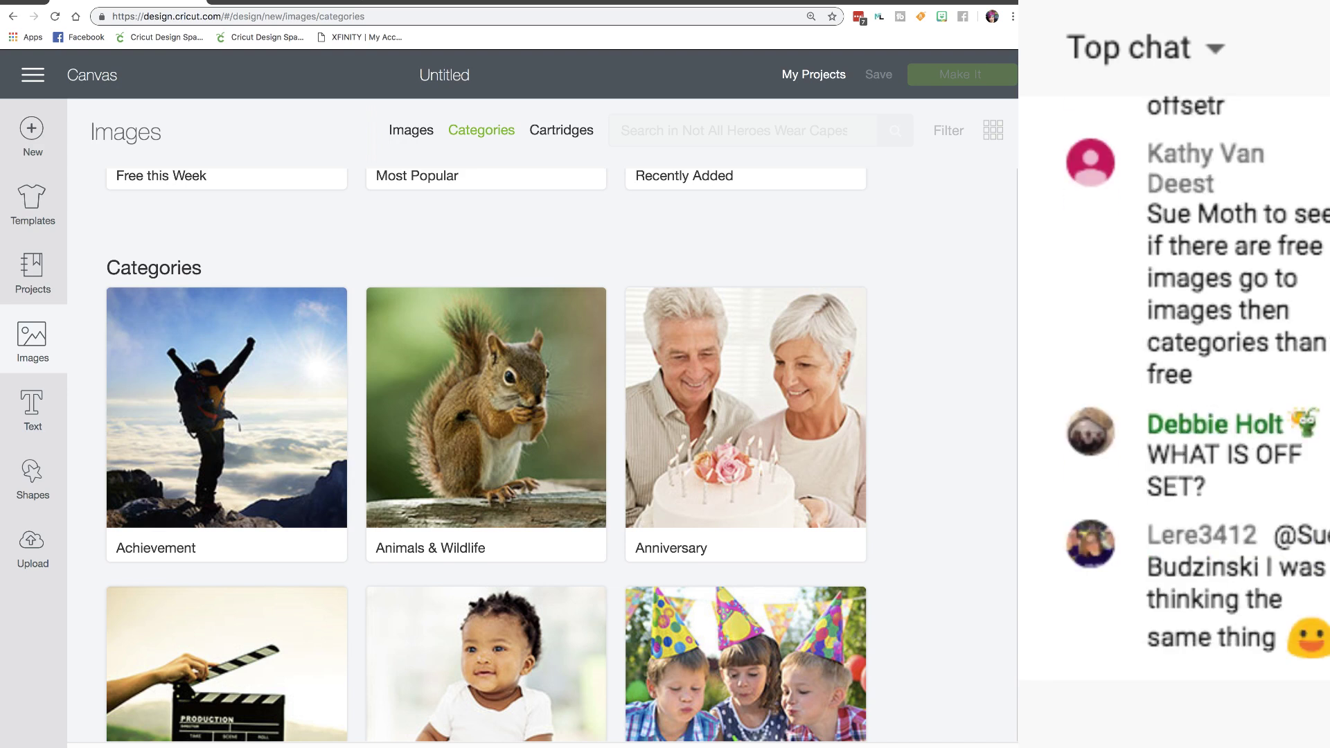
pyautogui.scroll(5, 264, 430)
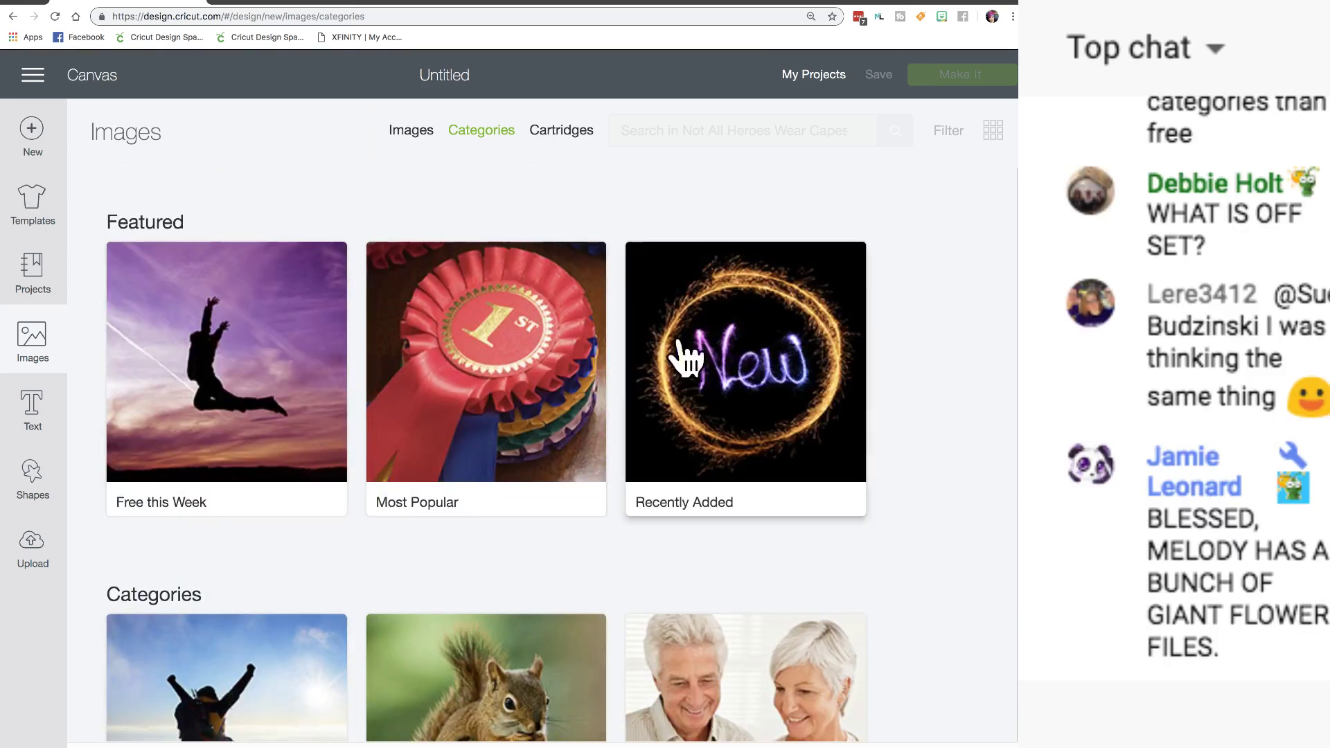
# - Open the Recently Added image category and show the details of the "Oh the Cleverness of Me" and "O Coelho da Páscoa" images
pyautogui.click(691, 360)
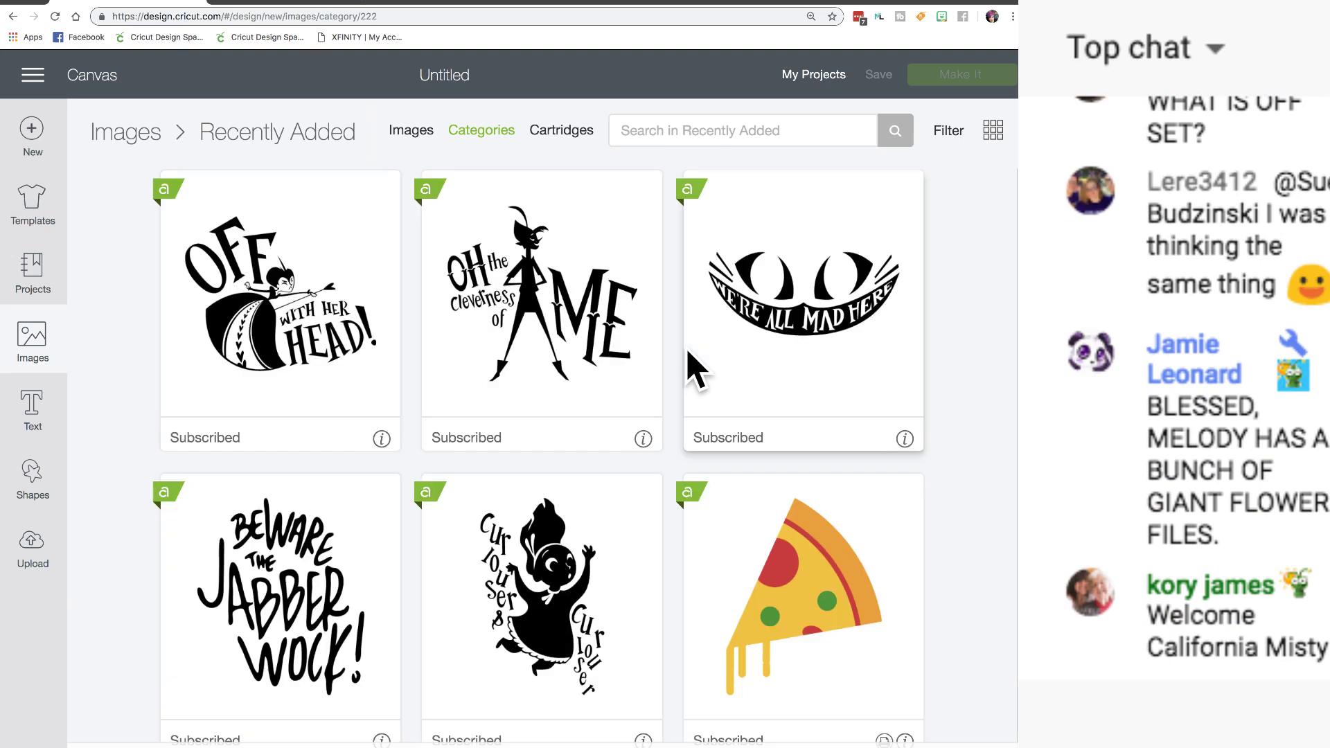
pyautogui.click(643, 439)
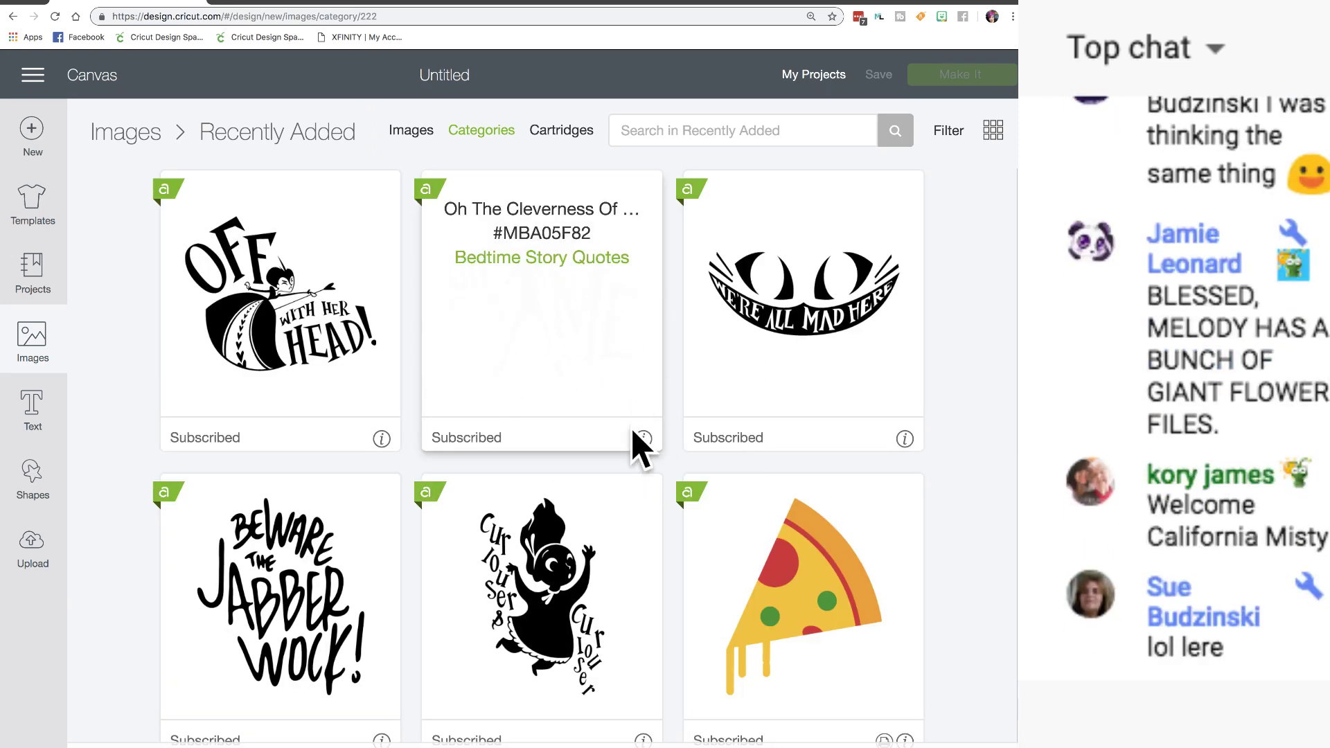
pyautogui.scroll(-5, 582, 471)
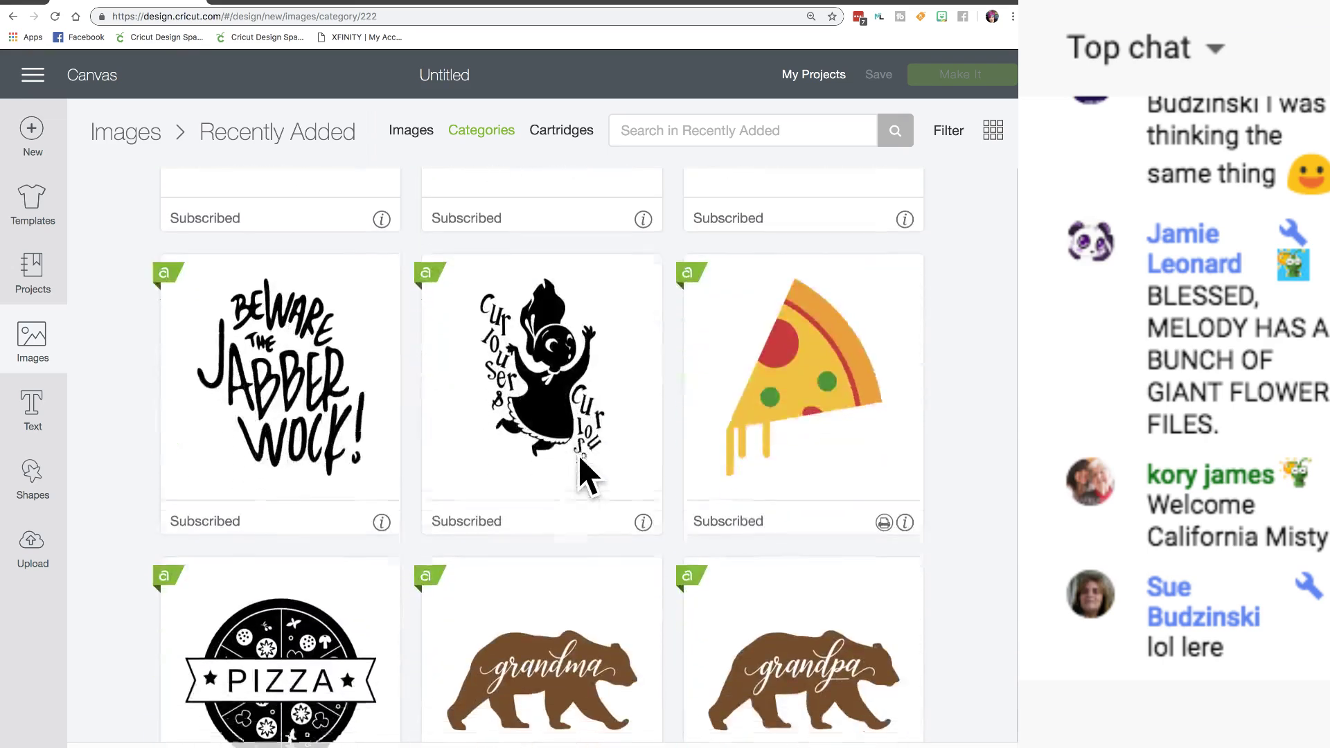
pyautogui.scroll(-7, 582, 471)
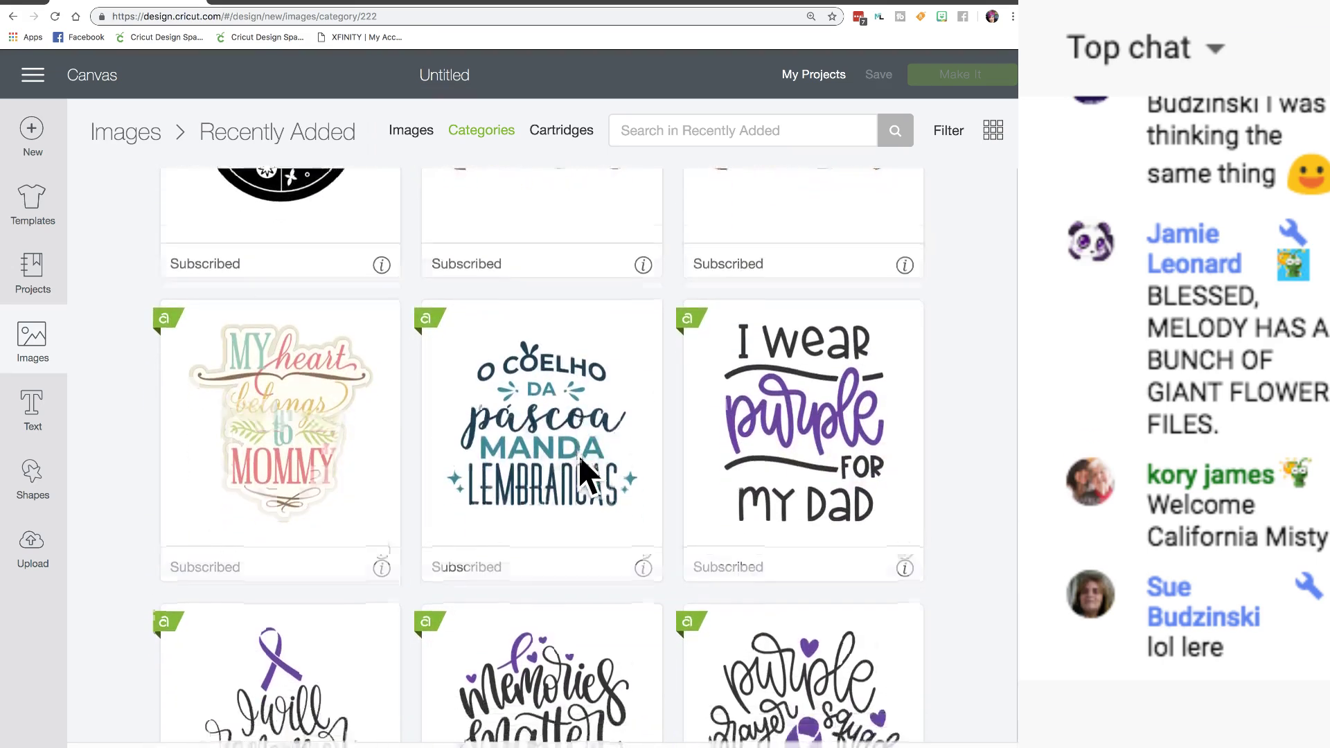
pyautogui.scroll(-3, 582, 468)
pyautogui.scroll(3, 582, 468)
pyautogui.scroll(1, 610, 460)
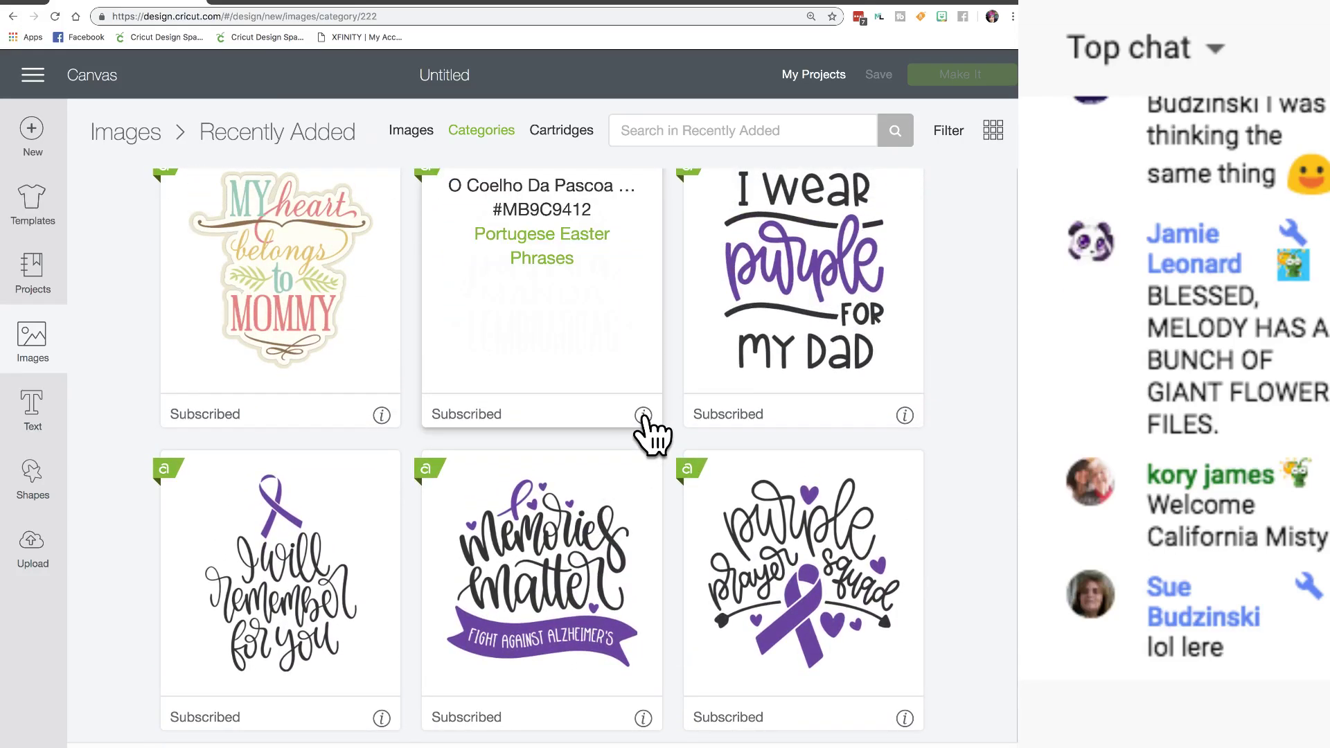
# - Look through the rest of the Recently Added images, such as the trees, paint splats, geometric animals and pizza designs
pyautogui.scroll(-10, 645, 433)
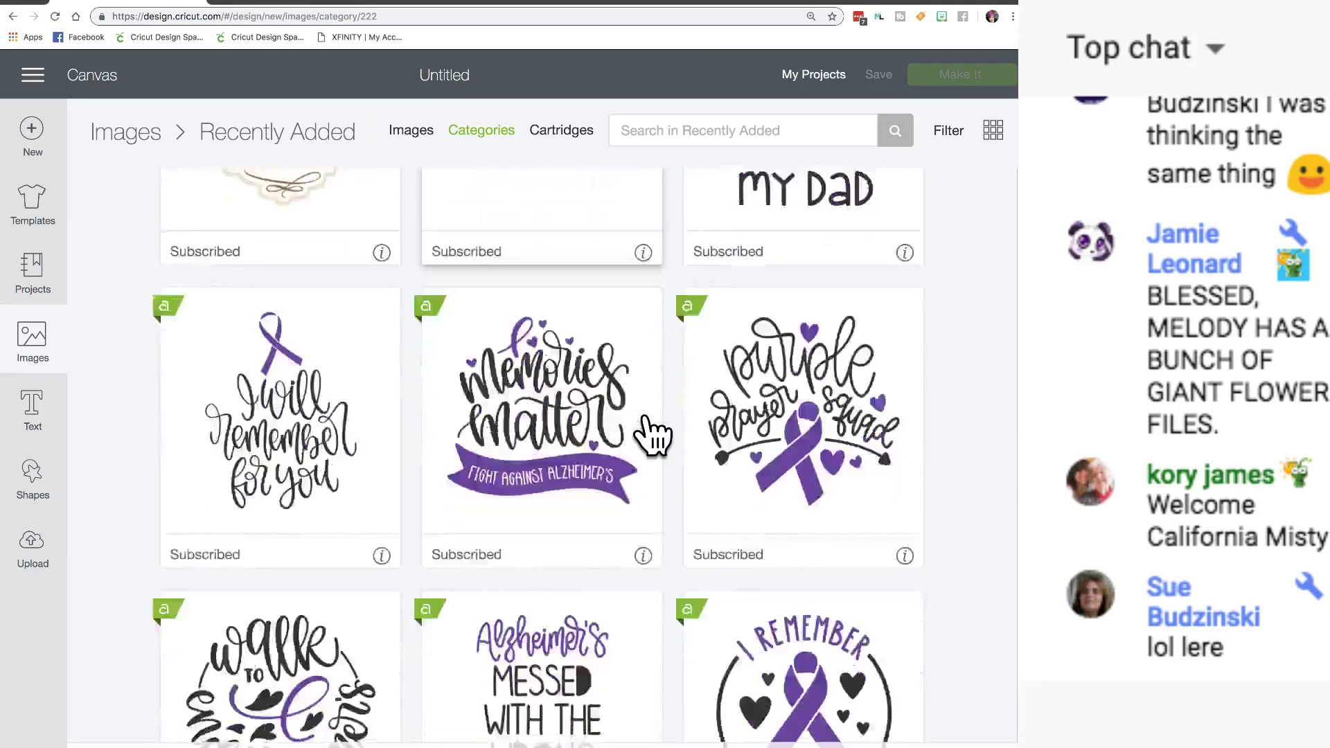
pyautogui.scroll(-5, 651, 435)
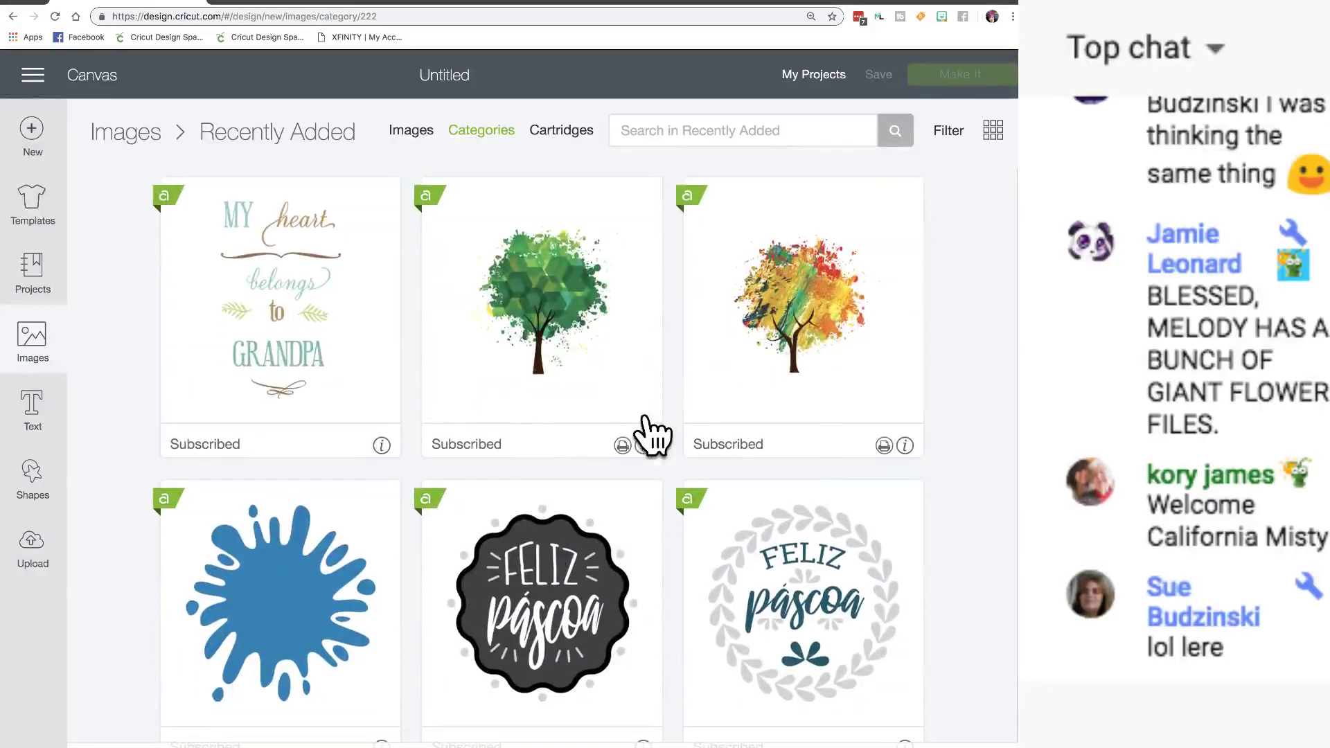
pyautogui.scroll(5, 652, 435)
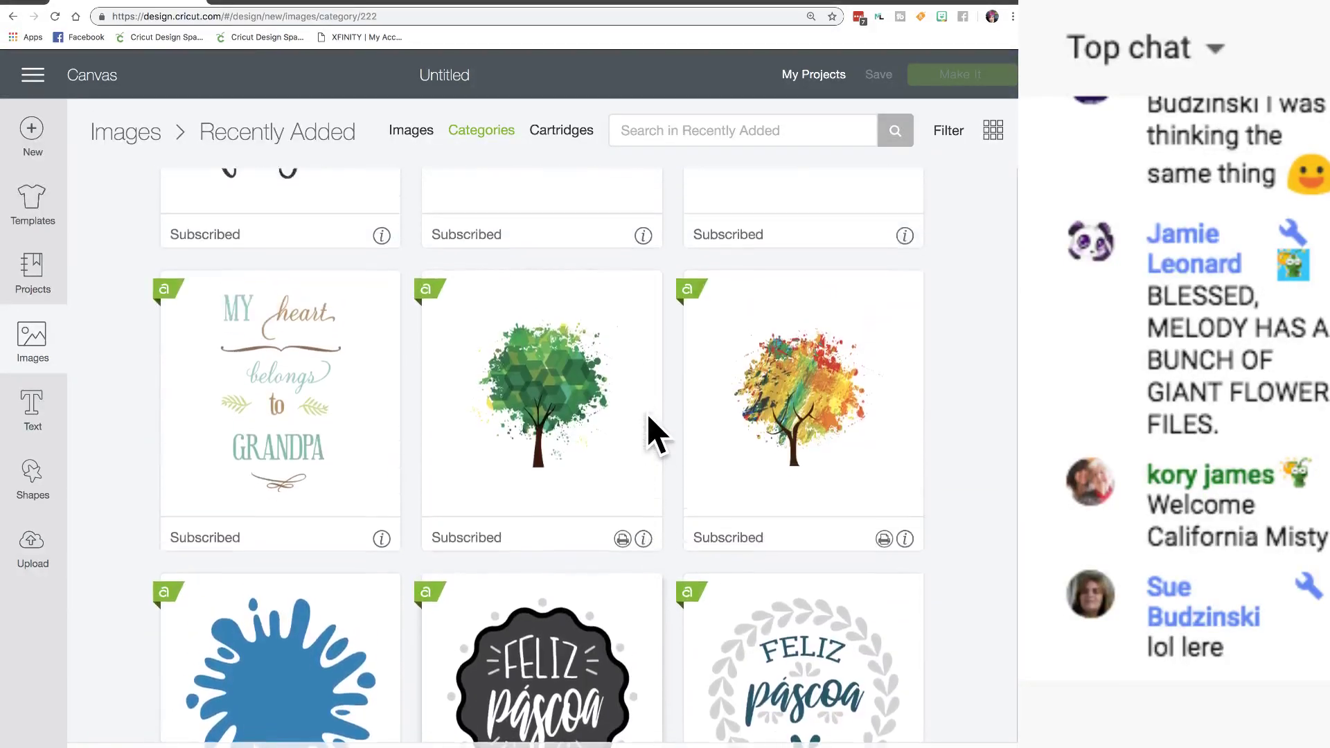
pyautogui.scroll(-4, 651, 435)
pyautogui.scroll(-15, 652, 435)
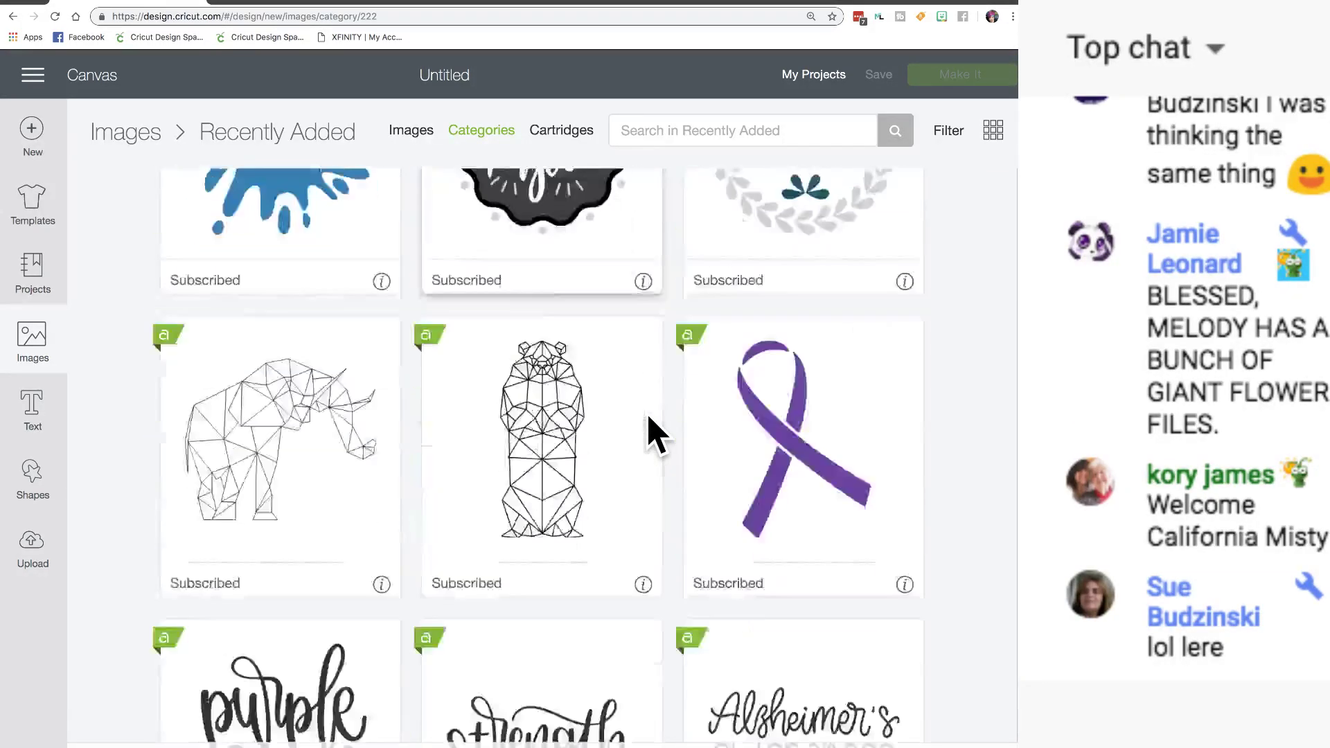
pyautogui.scroll(-10, 652, 435)
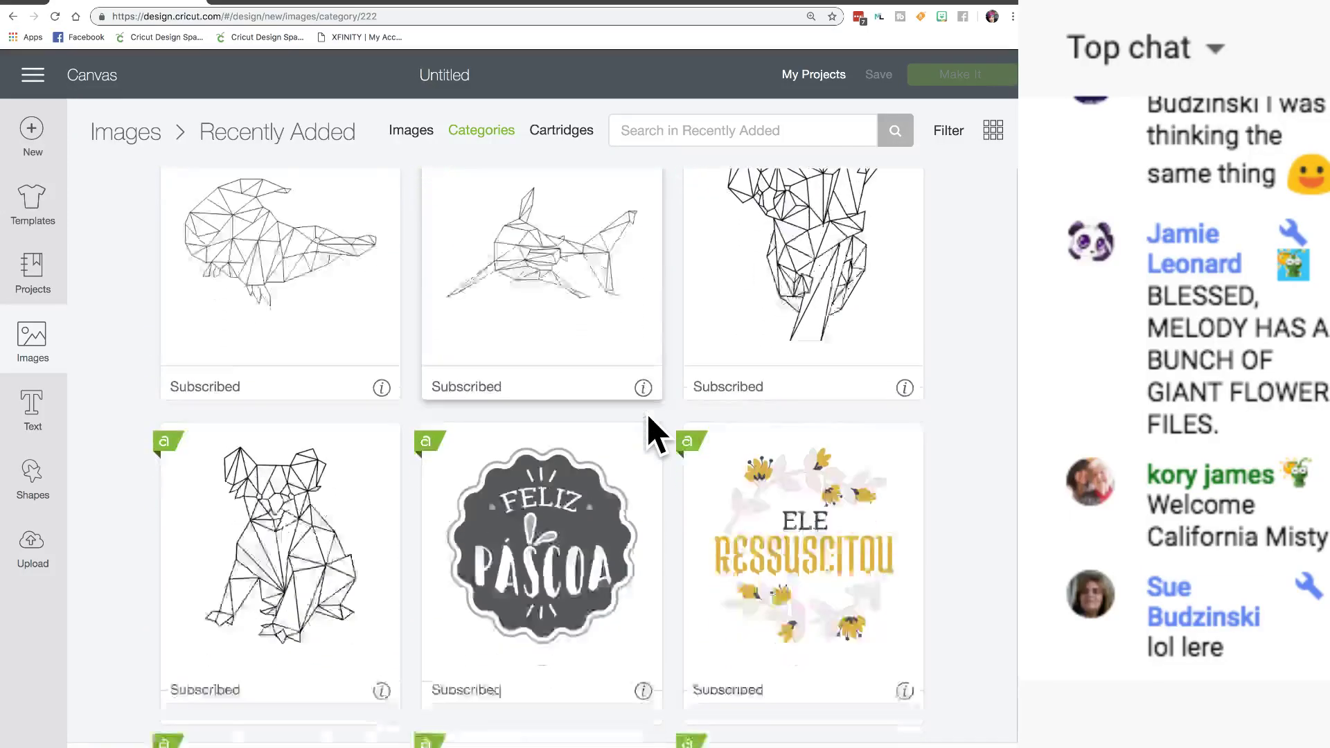
pyautogui.scroll(-1, 653, 431)
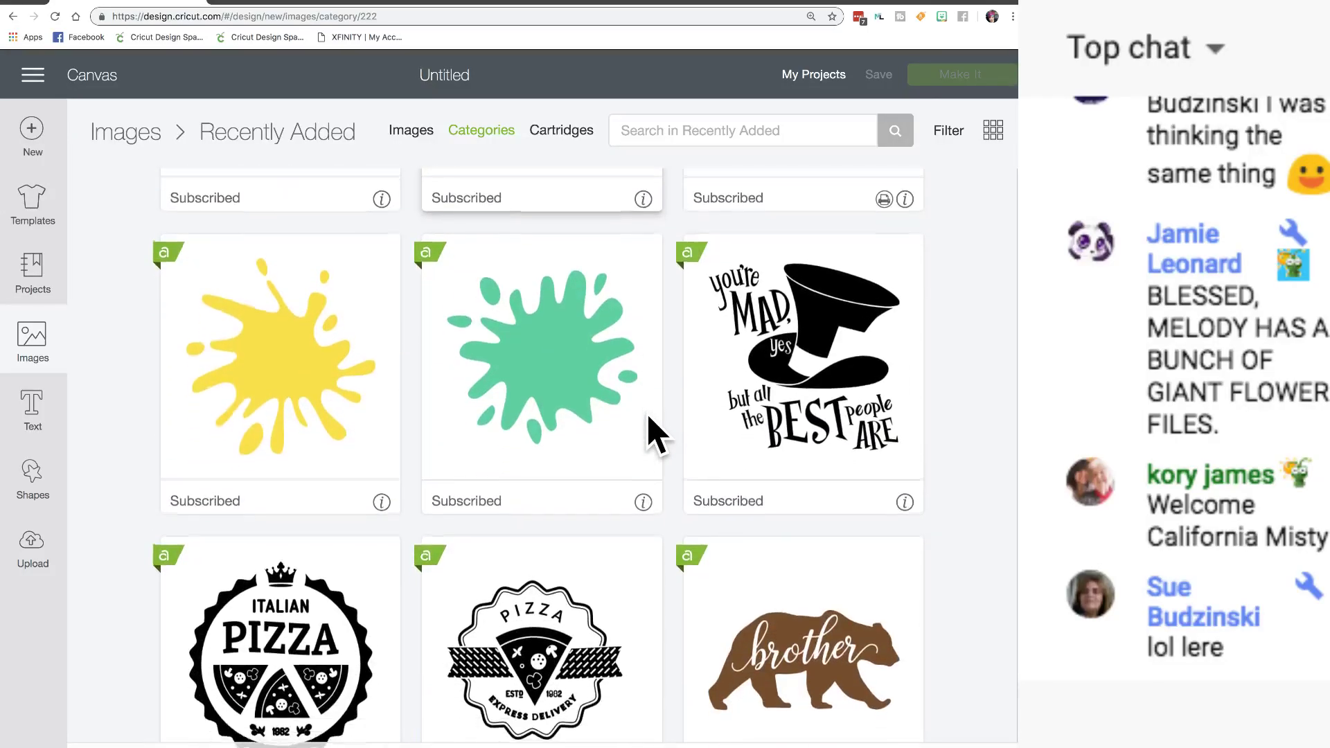
pyautogui.scroll(-4, 392, 624)
pyautogui.scroll(-2, 393, 627)
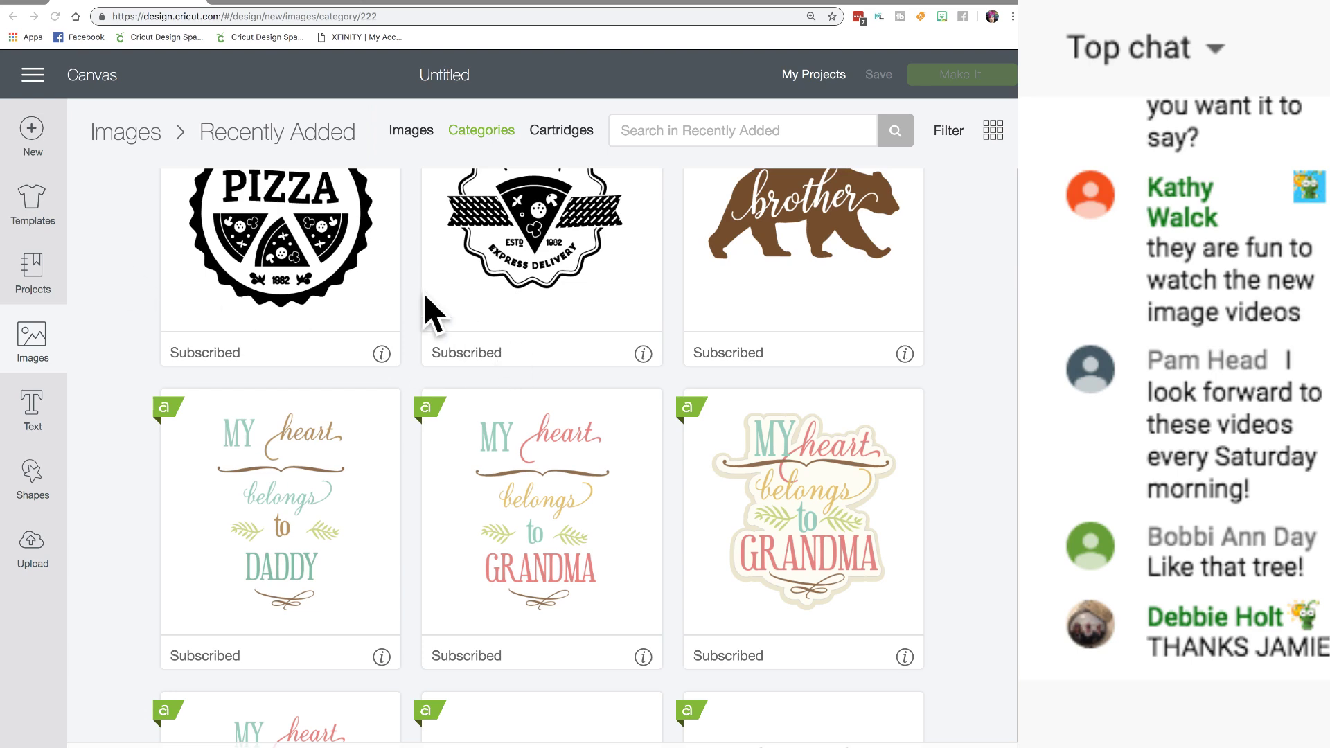
# - Search the cartridges for "makers" and look through the matching image sets
pyautogui.click(570, 133)
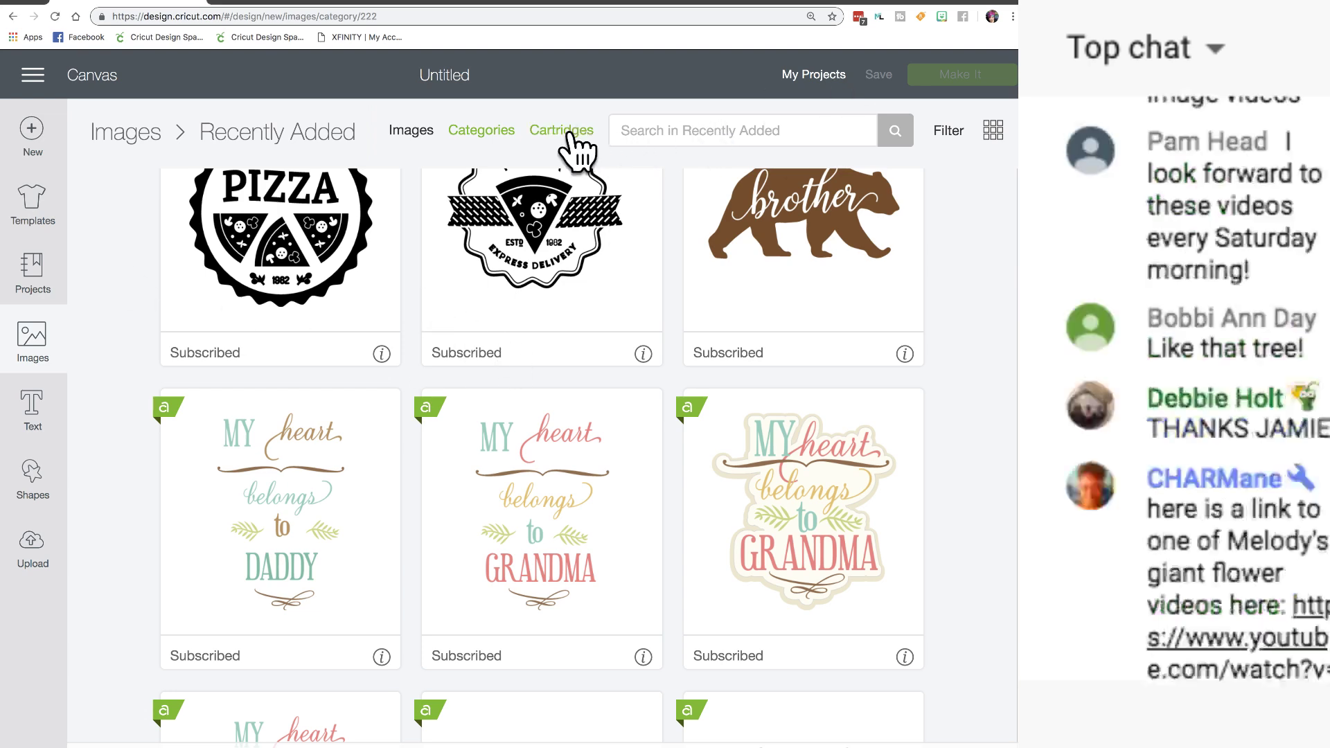
pyautogui.click(688, 132)
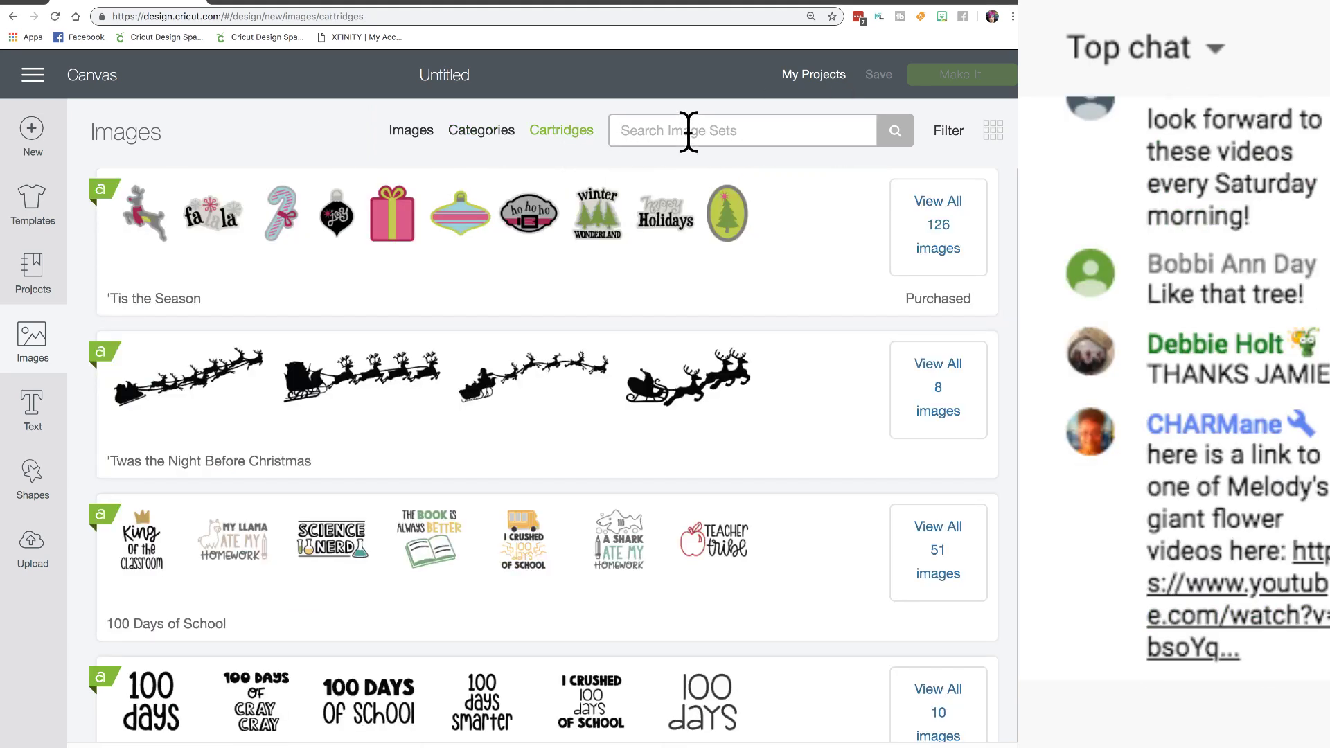
pyautogui.write('makers')
pyautogui.press('Return')
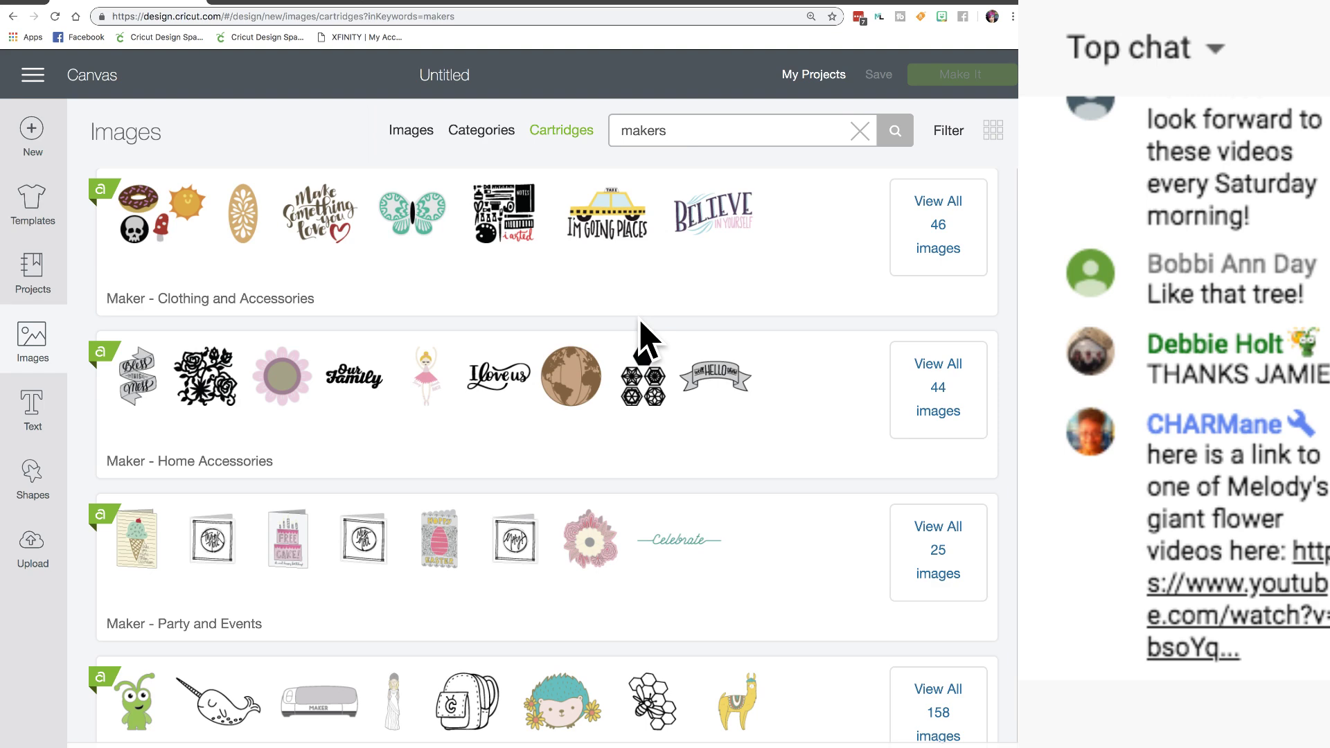
pyautogui.scroll(-2, 642, 333)
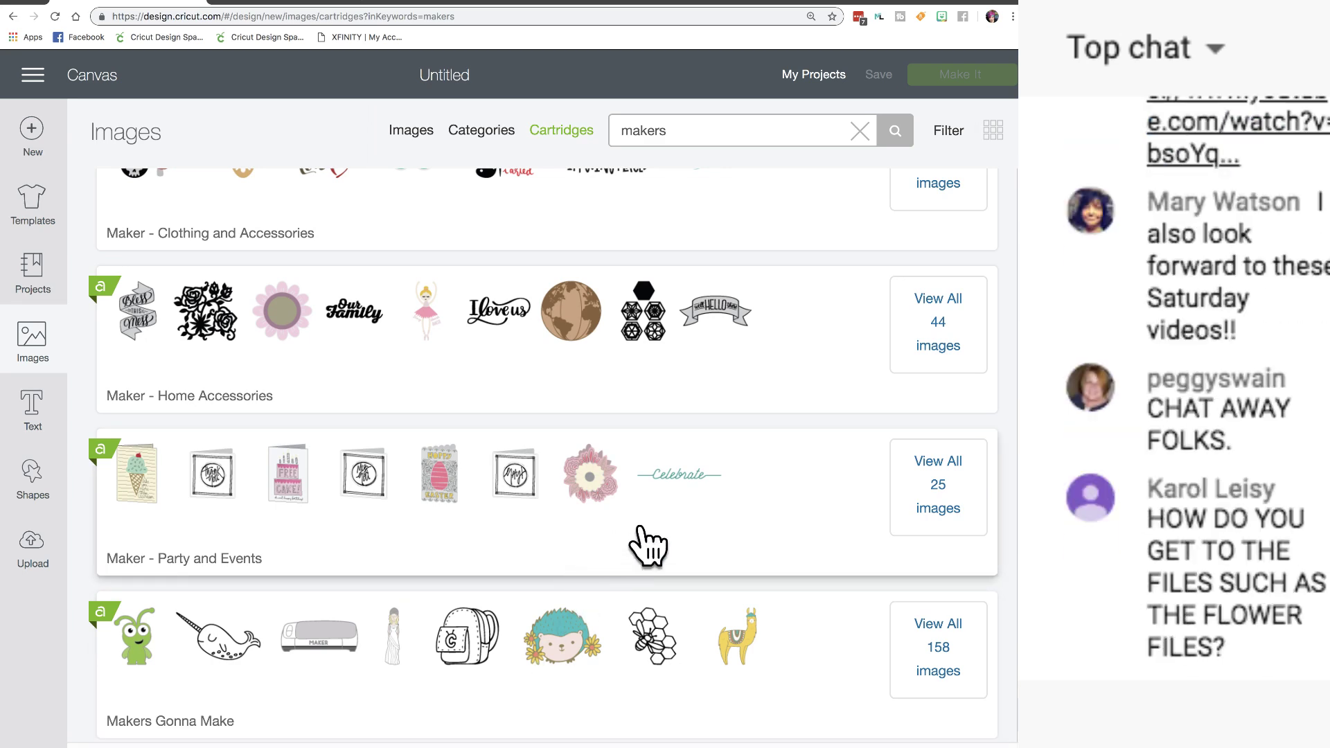
# - Open the Maker - Party and Events cartridge and look through all of its images
pyautogui.click(945, 499)
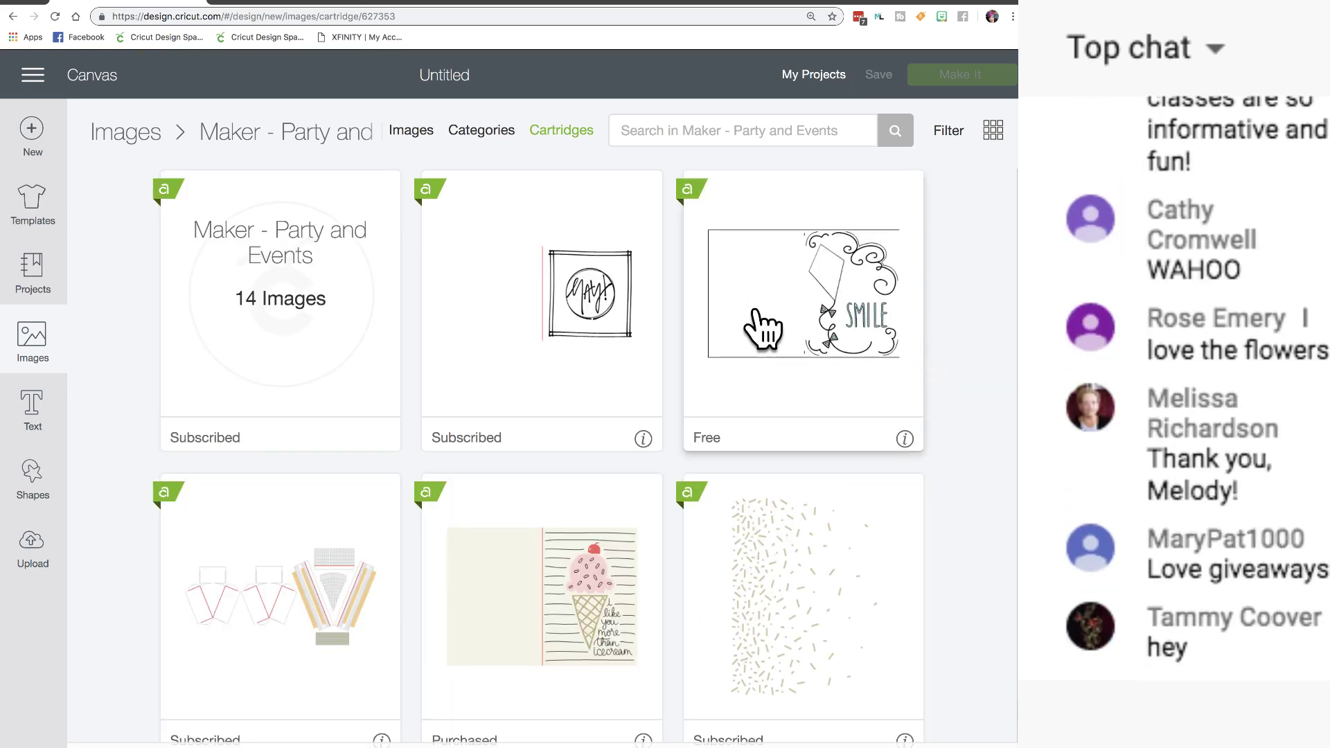
pyautogui.scroll(-5, 537, 641)
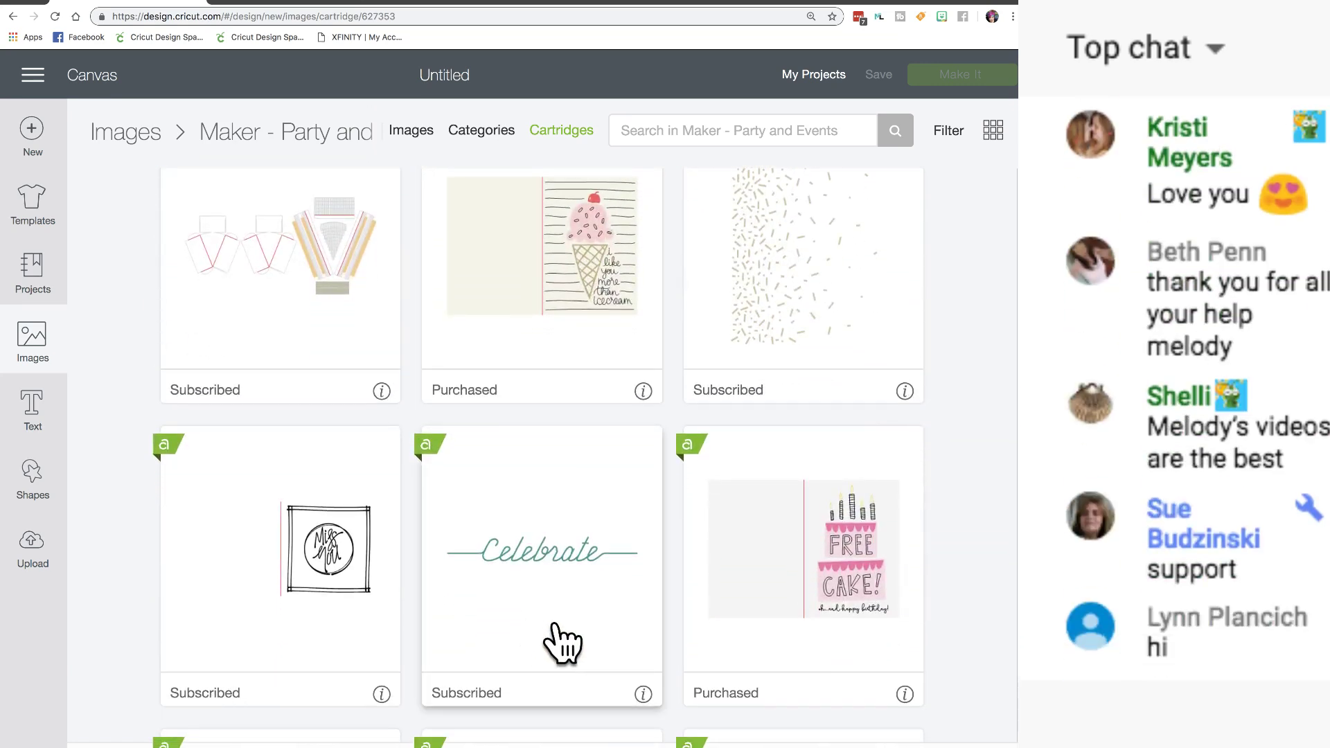
pyautogui.scroll(-6, 464, 559)
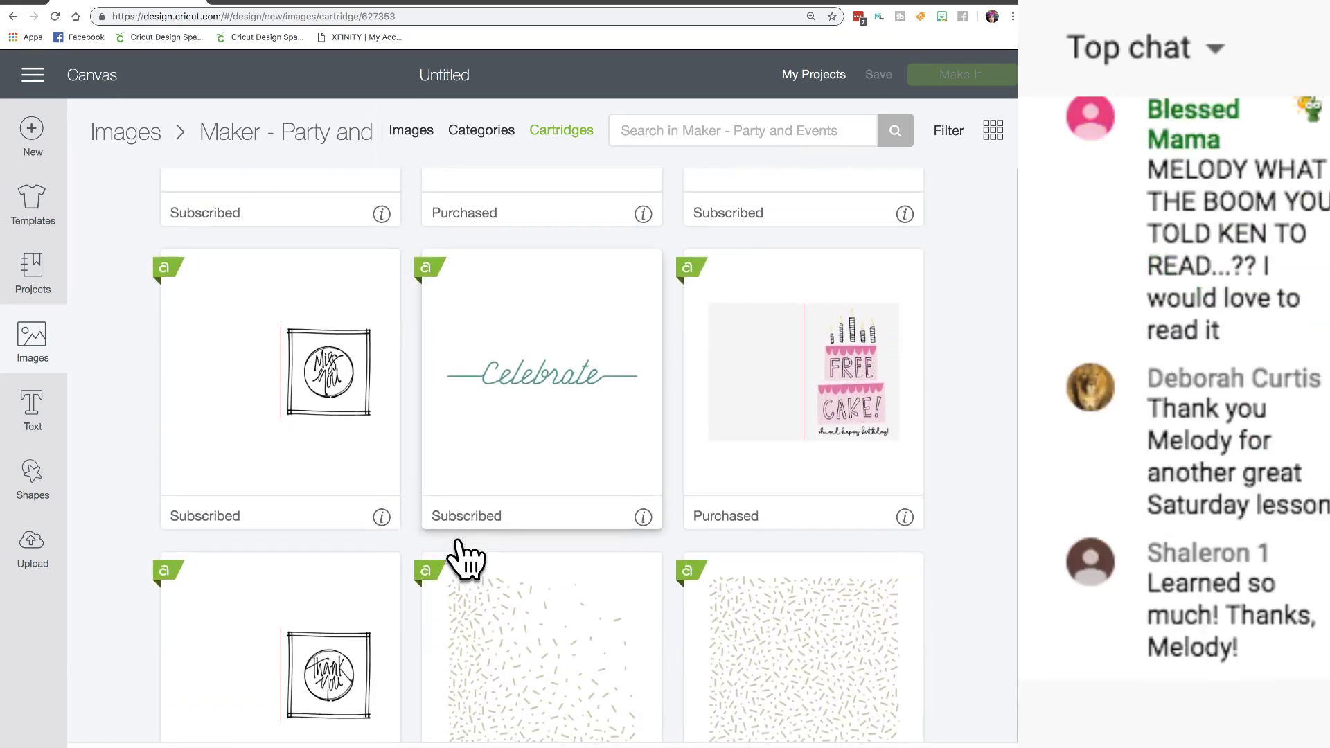
pyautogui.scroll(-5, 464, 558)
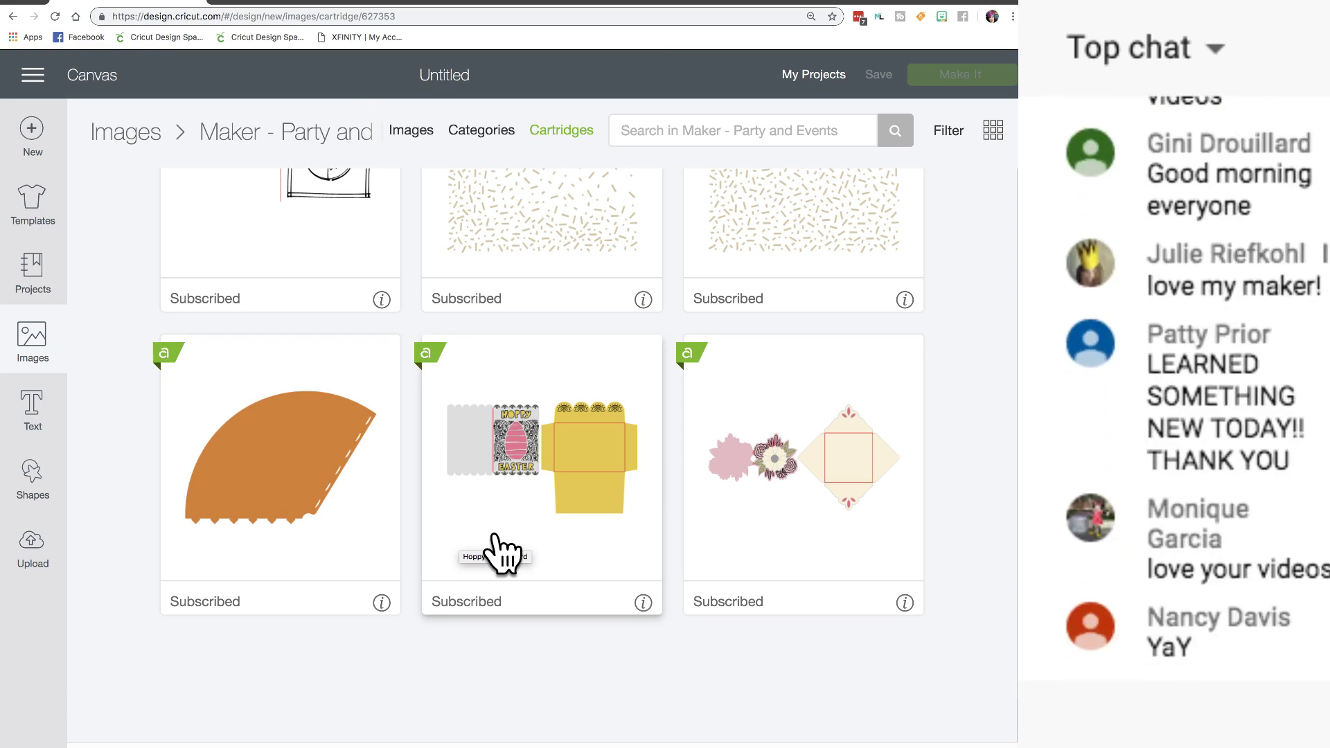
pyautogui.scroll(15, 502, 554)
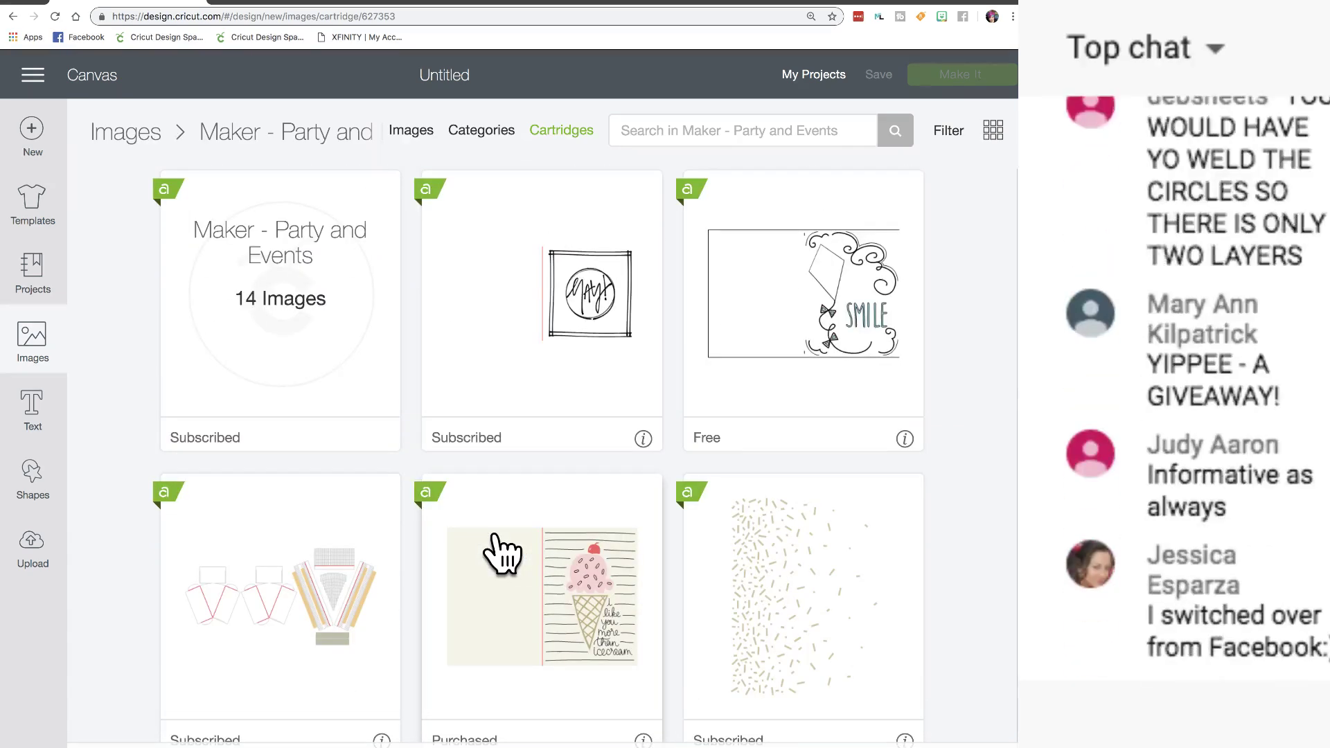
# - Return to the canvas and add a circle shape, placing it near the middle of the visible grid
pyautogui.click(39, 350)
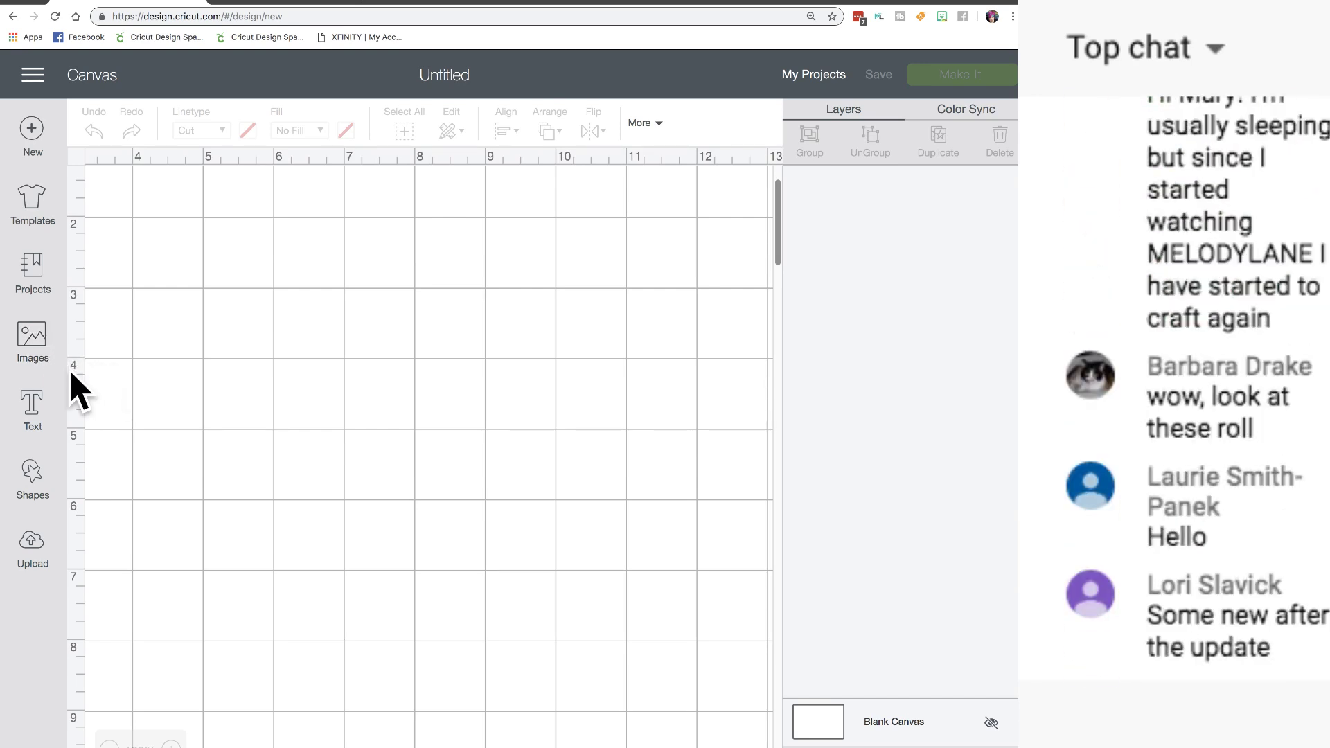
pyautogui.click(35, 482)
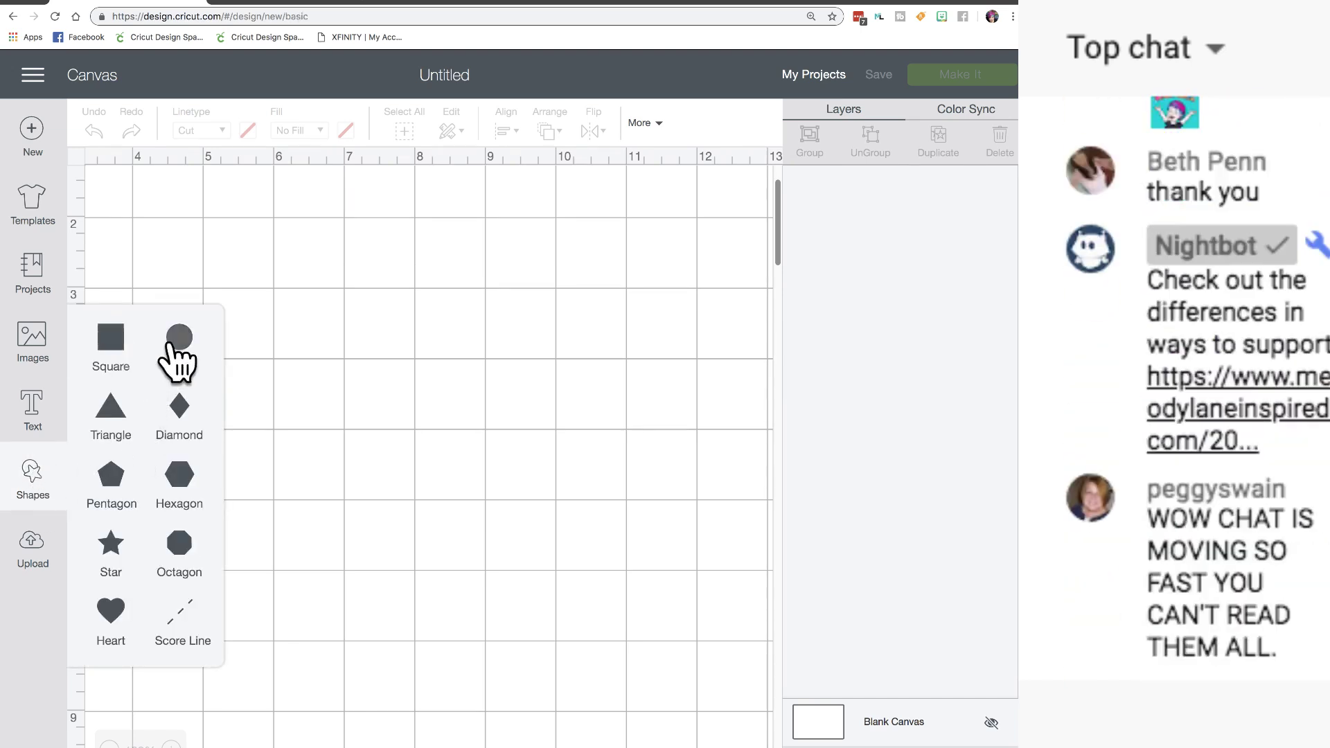
pyautogui.click(179, 354)
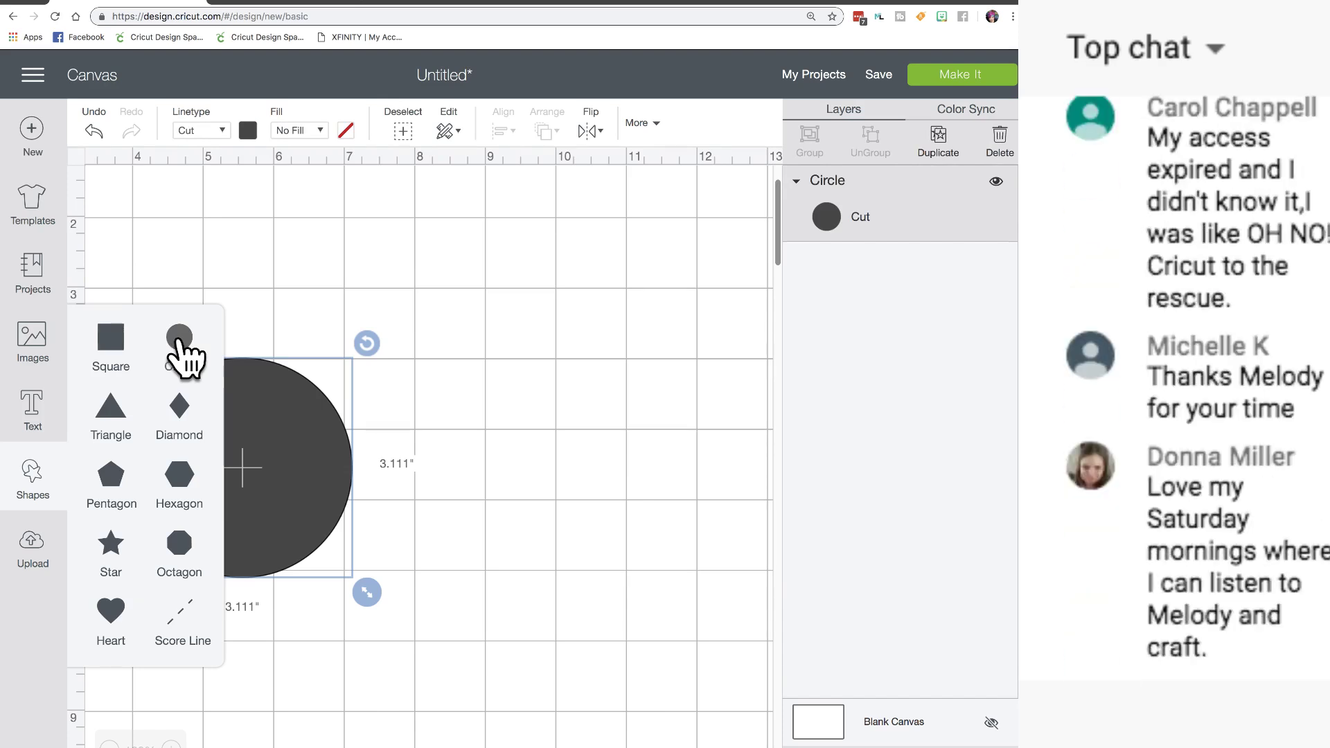
pyautogui.click(336, 409)
pyautogui.moveTo(330, 394); pyautogui.dragTo(572, 348)
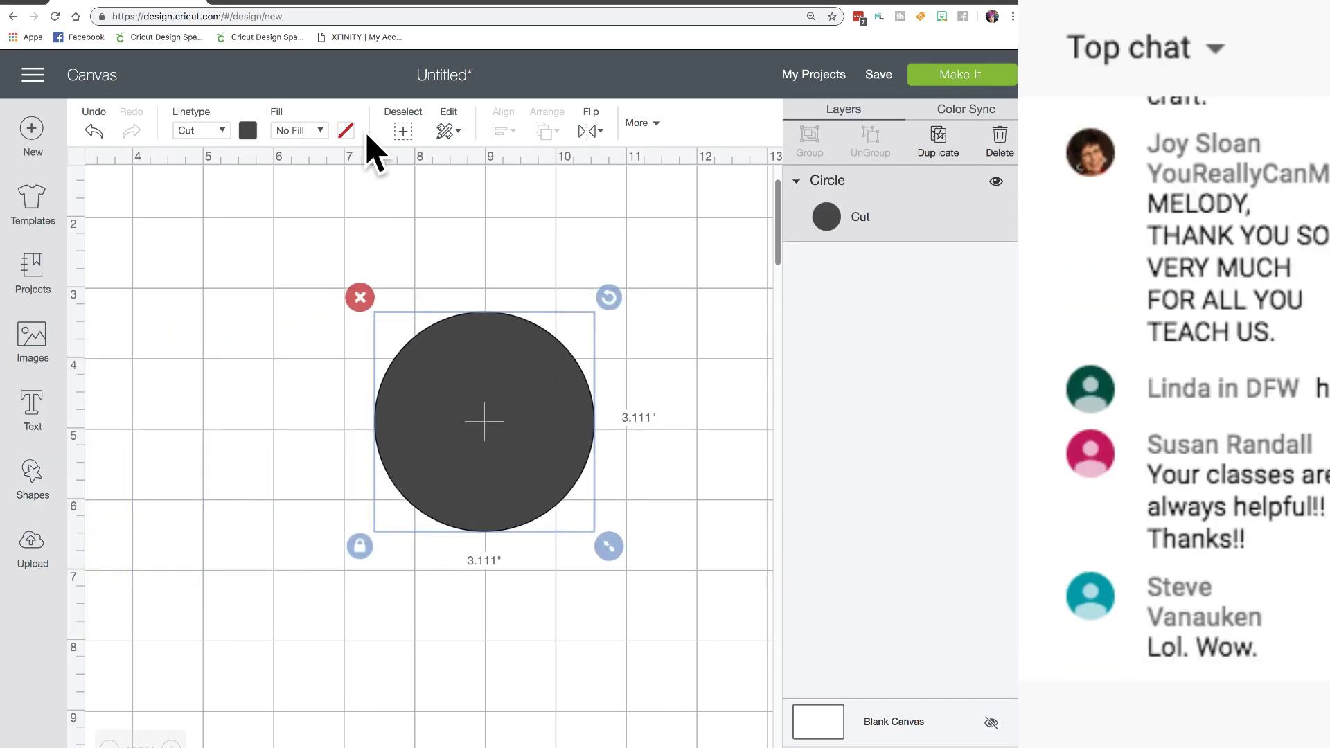
# - Set the circle's fill to Print with Pattern as the print type
pyautogui.click(326, 134)
pyautogui.click(318, 183)
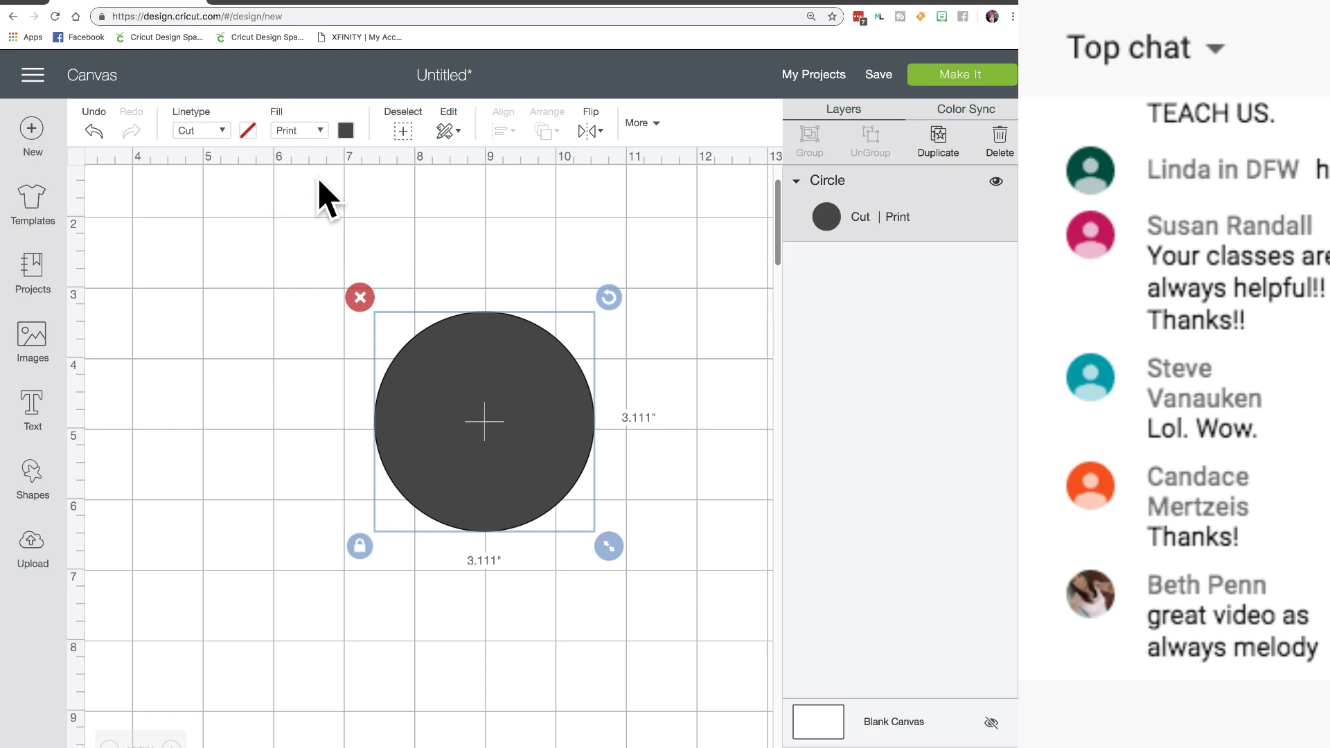
pyautogui.click(346, 133)
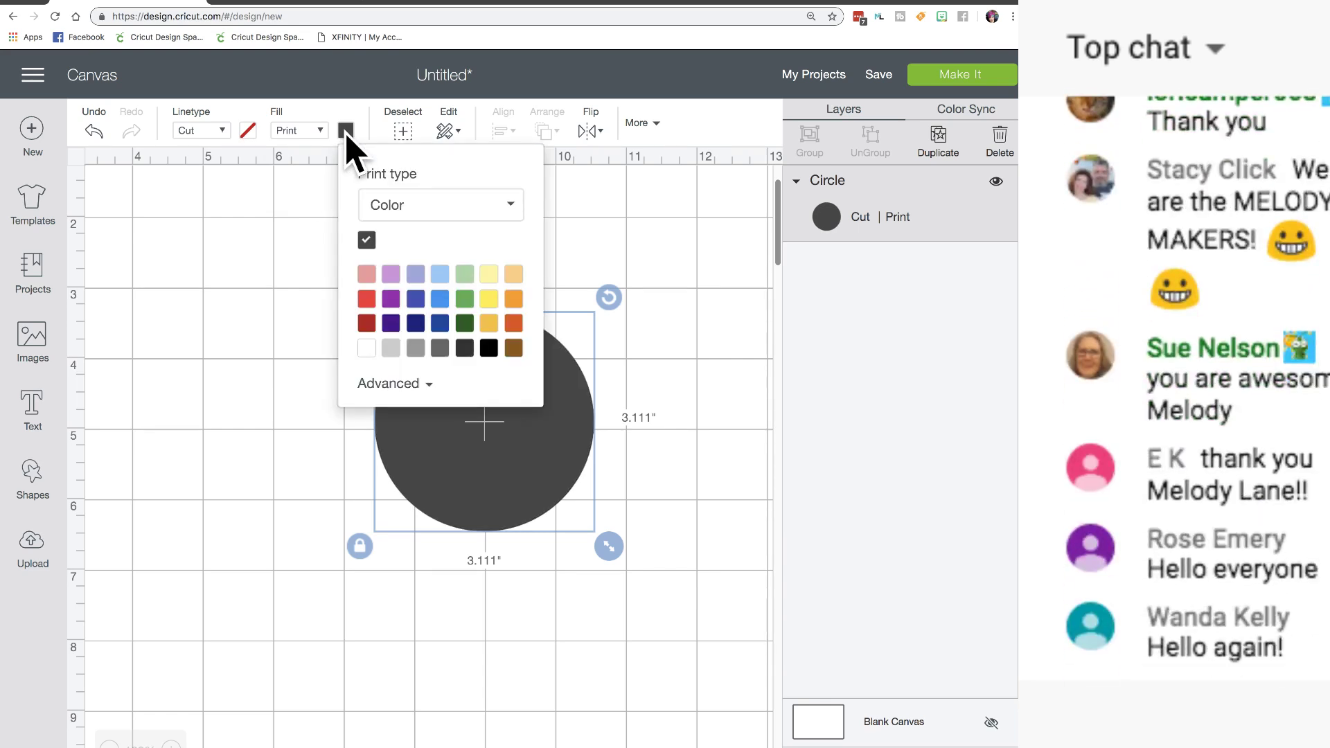
pyautogui.click(507, 207)
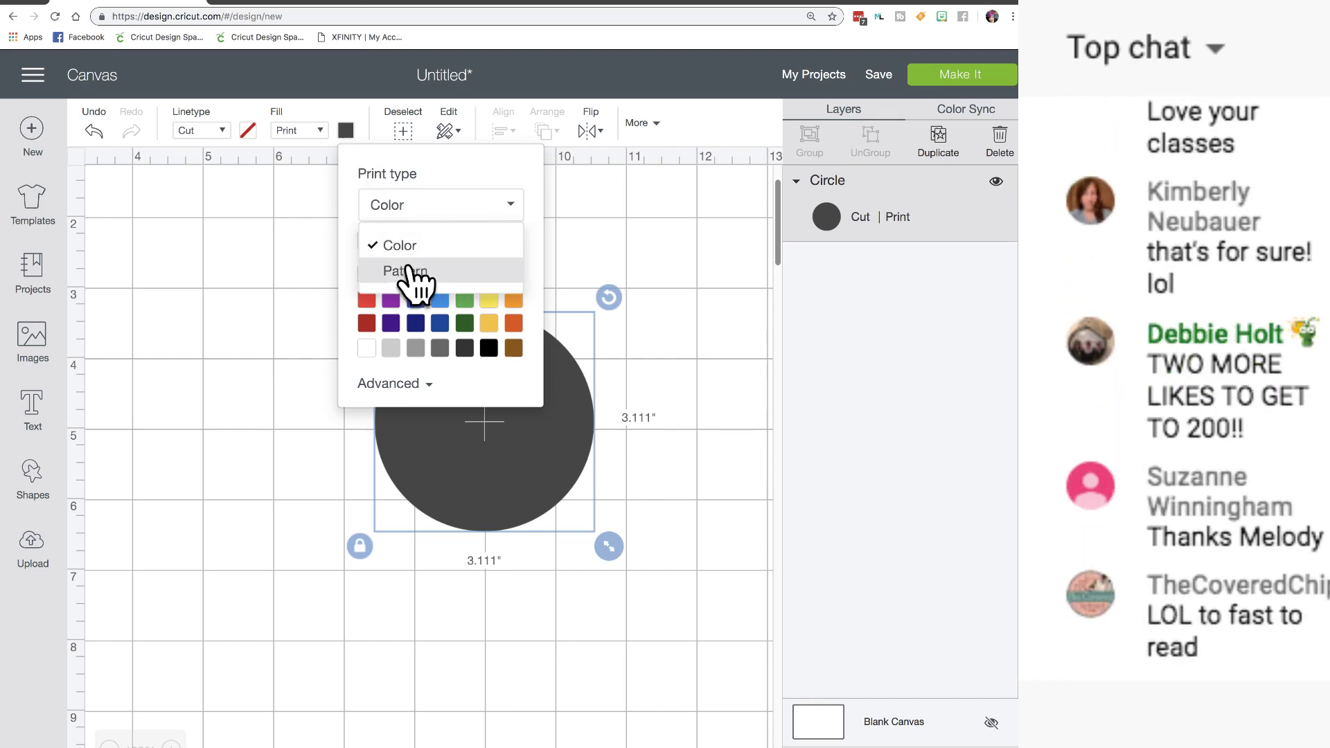
pyautogui.click(409, 272)
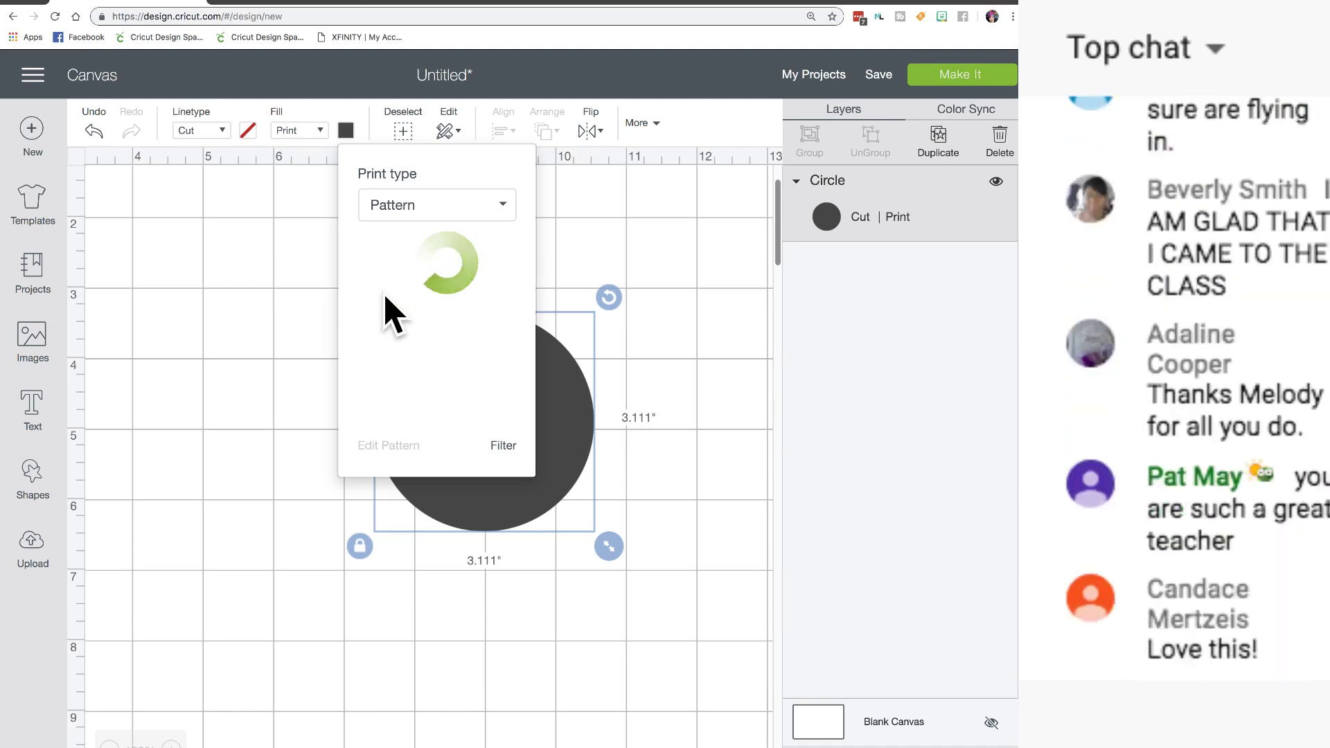
# - Find the purple and magenta swirl among the patterns and apply it to the circle
pyautogui.scroll(-4, 388, 312)
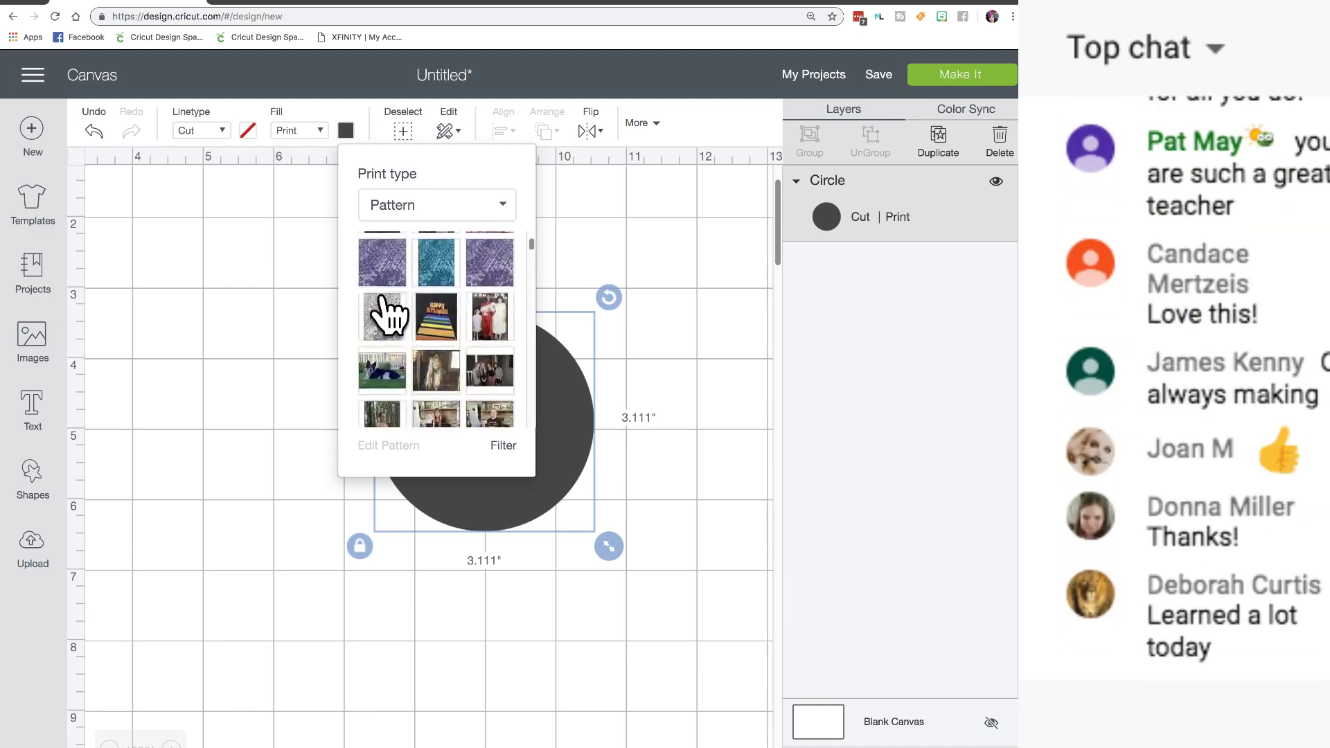
pyautogui.scroll(-5, 388, 311)
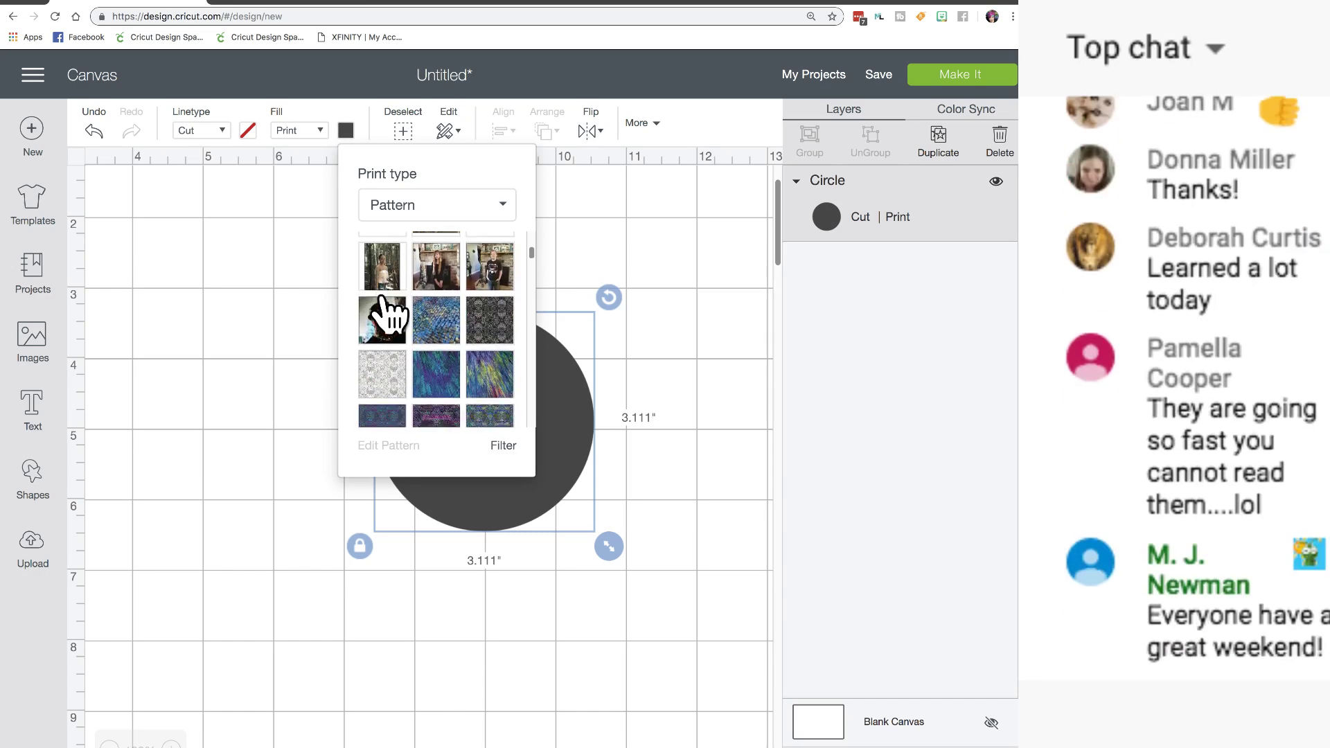
pyautogui.scroll(-8, 388, 312)
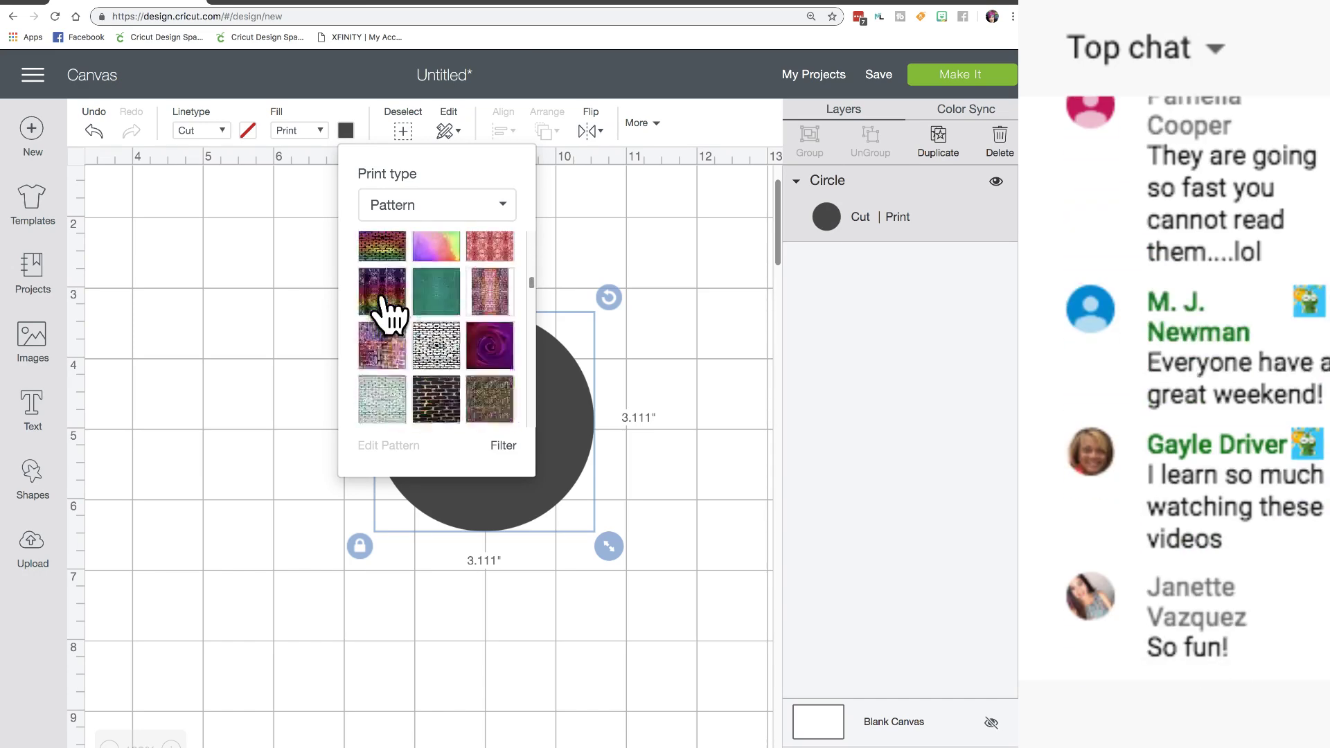
pyautogui.scroll(3, 388, 311)
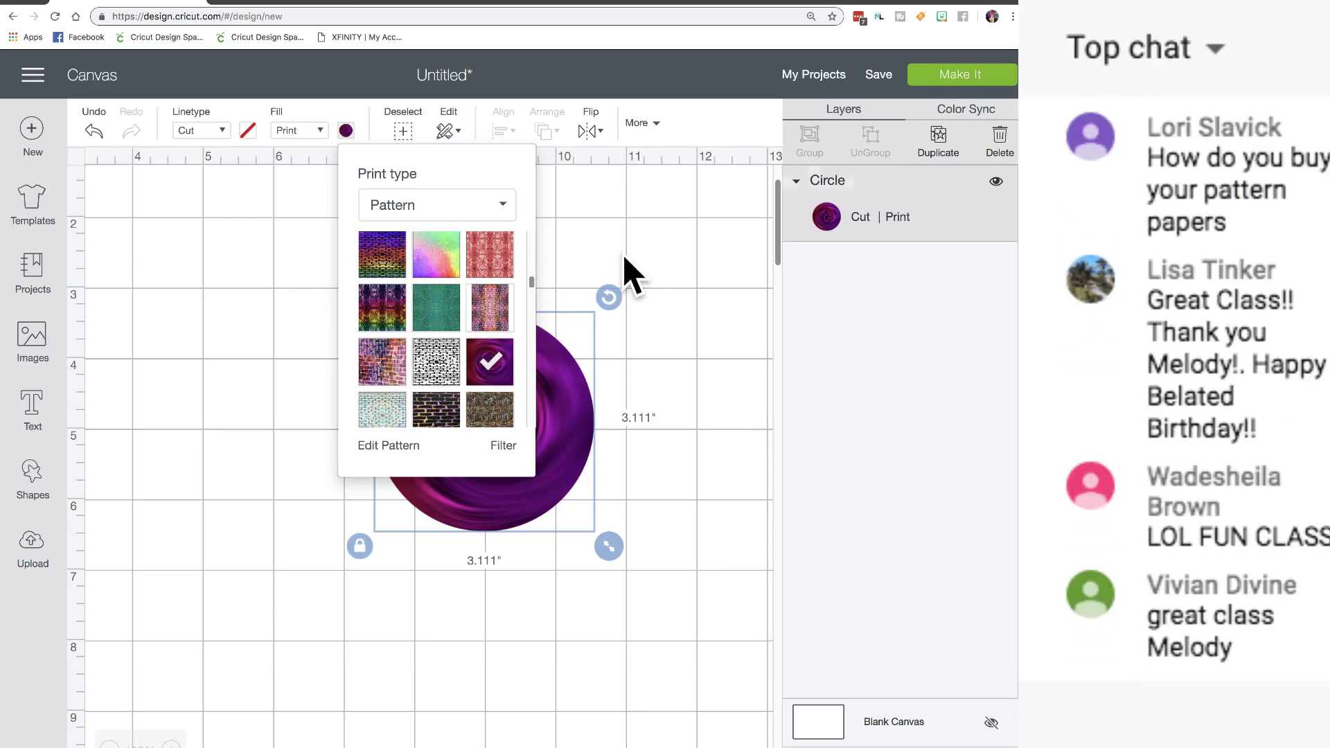
# - Move the circle up and to the left and enlarge it to about 5.8 inches across
pyautogui.click(626, 273)
pyautogui.moveTo(506, 426); pyautogui.dragTo(395, 364)
pyautogui.moveTo(496, 481); pyautogui.dragTo(681, 670)
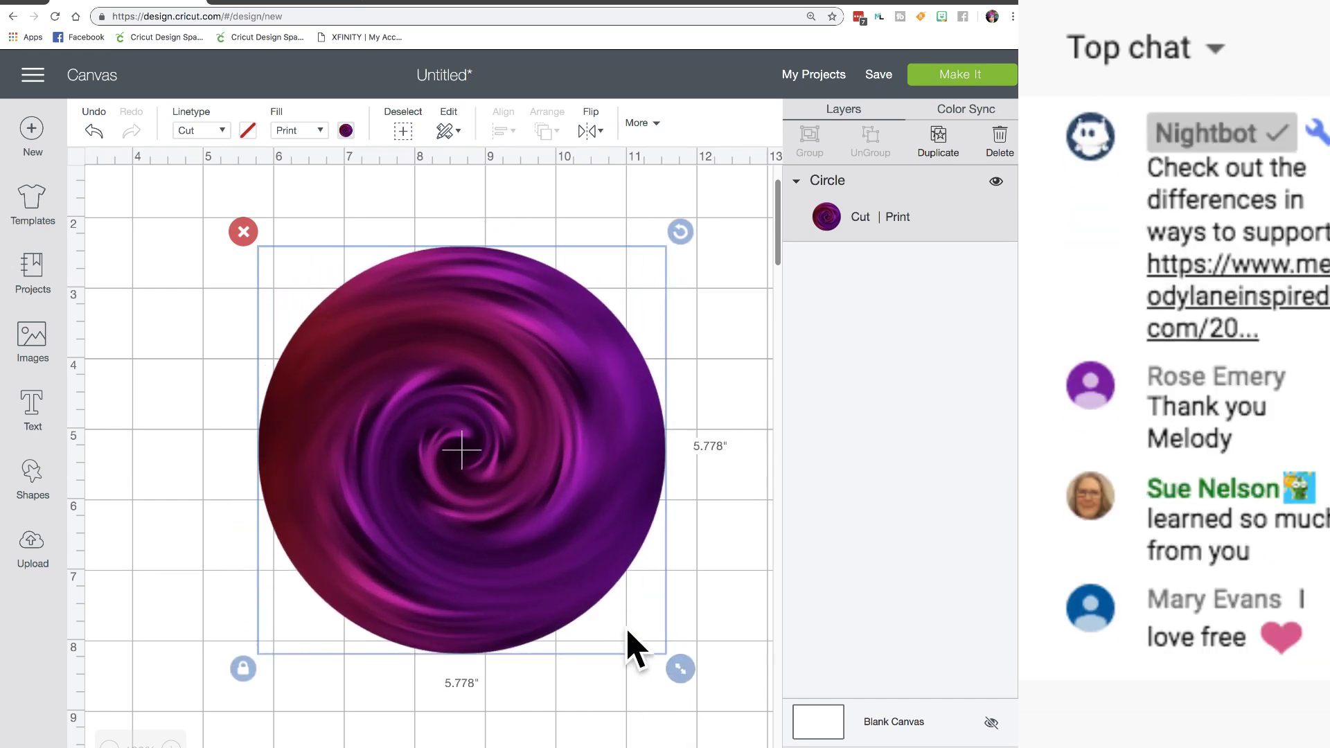
# - Edit the circle's pattern fill so the swirl repeats at a scale of 37, and return to the canvas
pyautogui.click(350, 133)
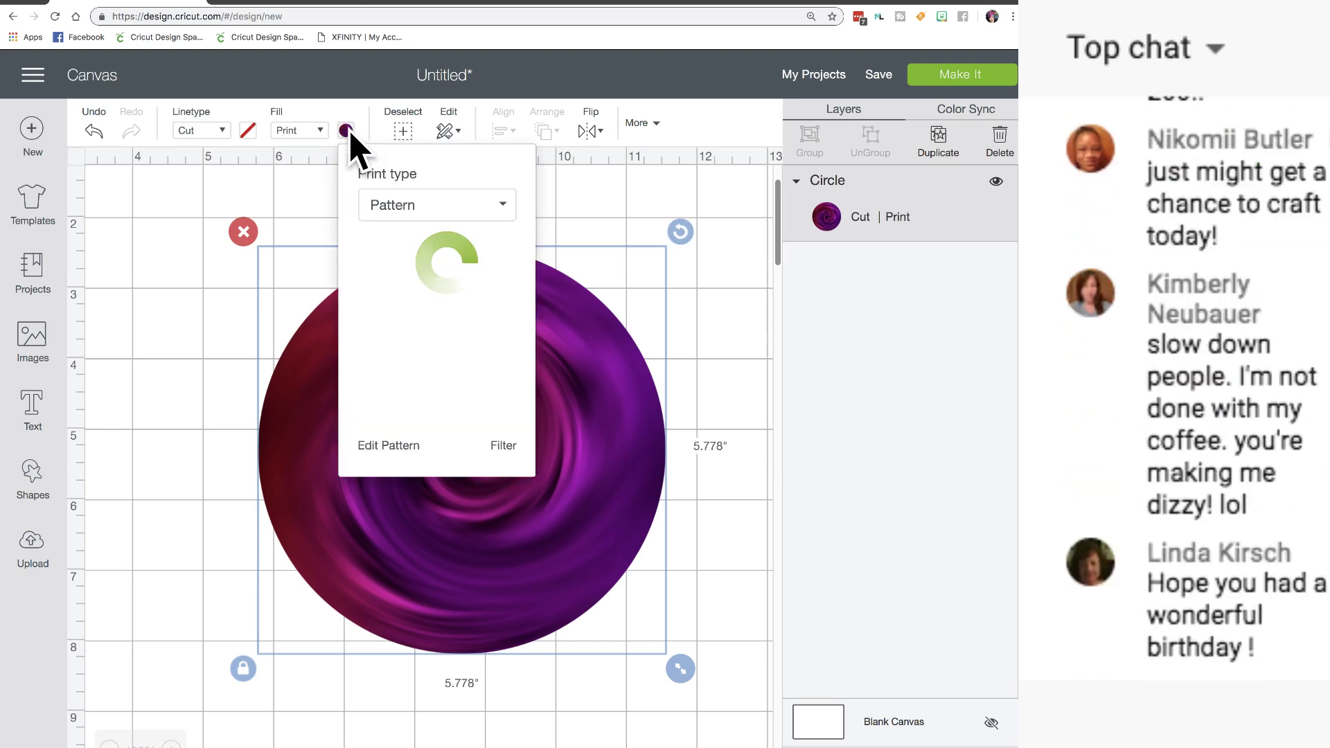
pyautogui.click(389, 446)
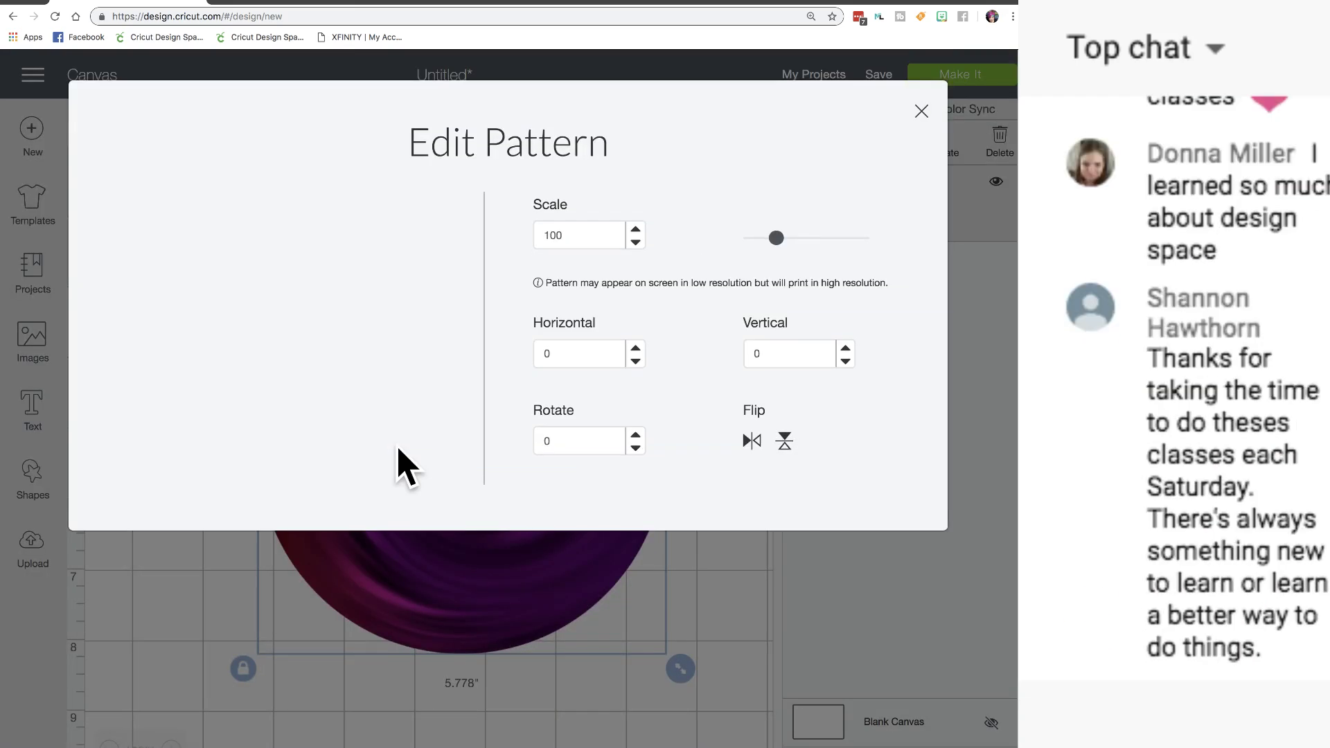
pyautogui.moveTo(777, 237); pyautogui.dragTo(750, 238)
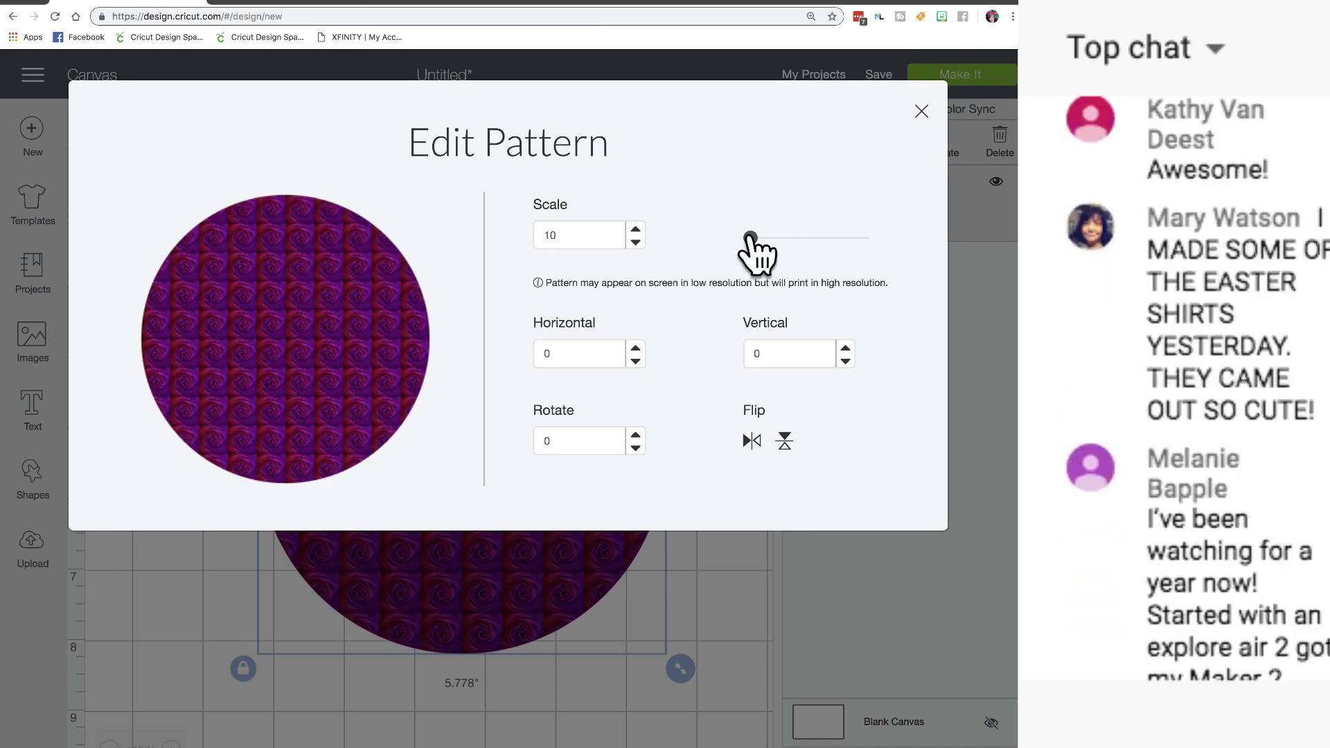
pyautogui.moveTo(751, 238); pyautogui.dragTo(758, 238)
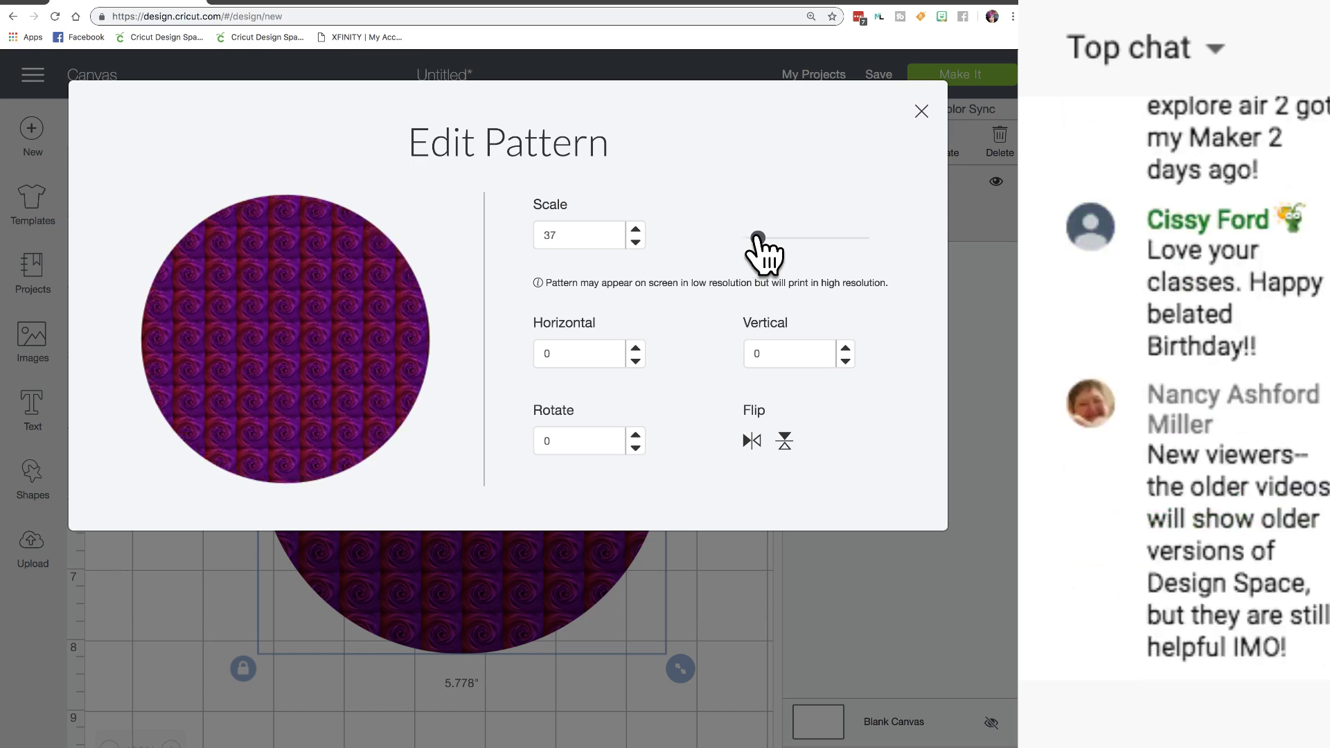
pyautogui.click(653, 739)
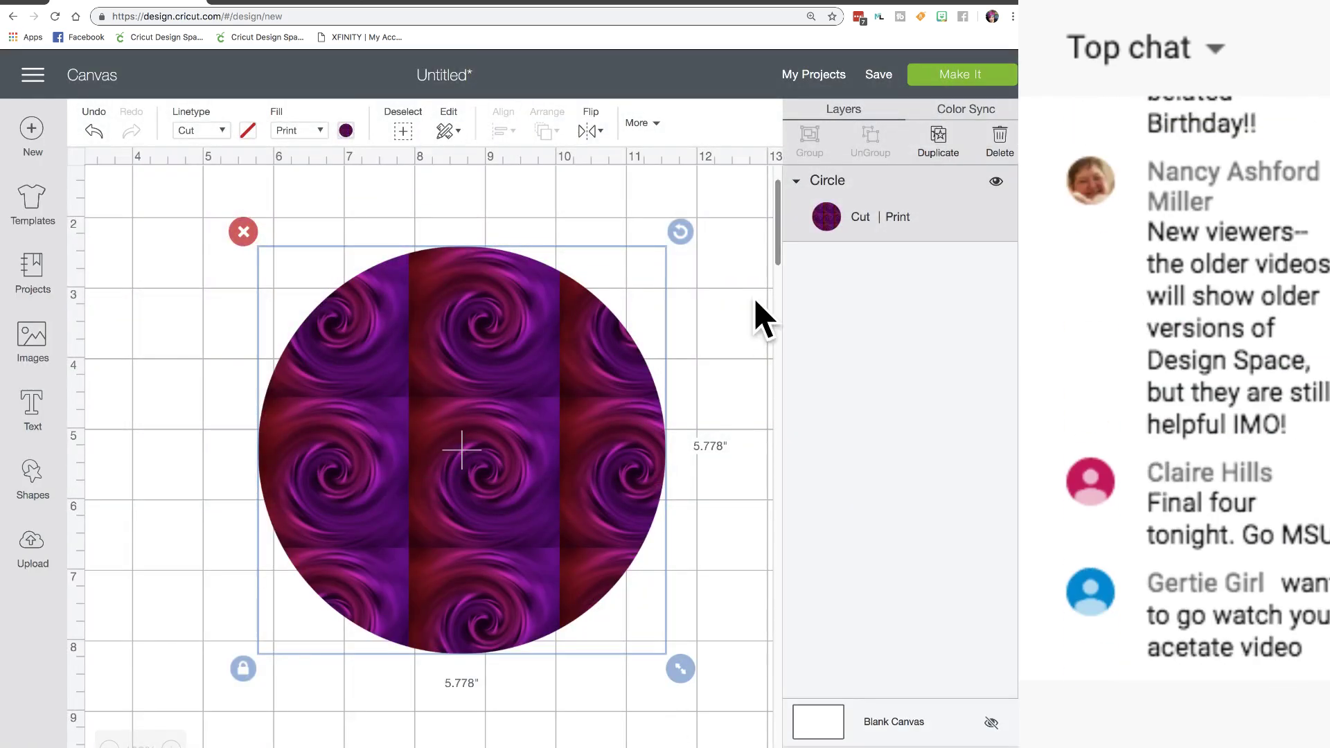
# - Reopen the pattern settings for the circle and enlarge the swirl to a scale of 311
pyautogui.click(346, 130)
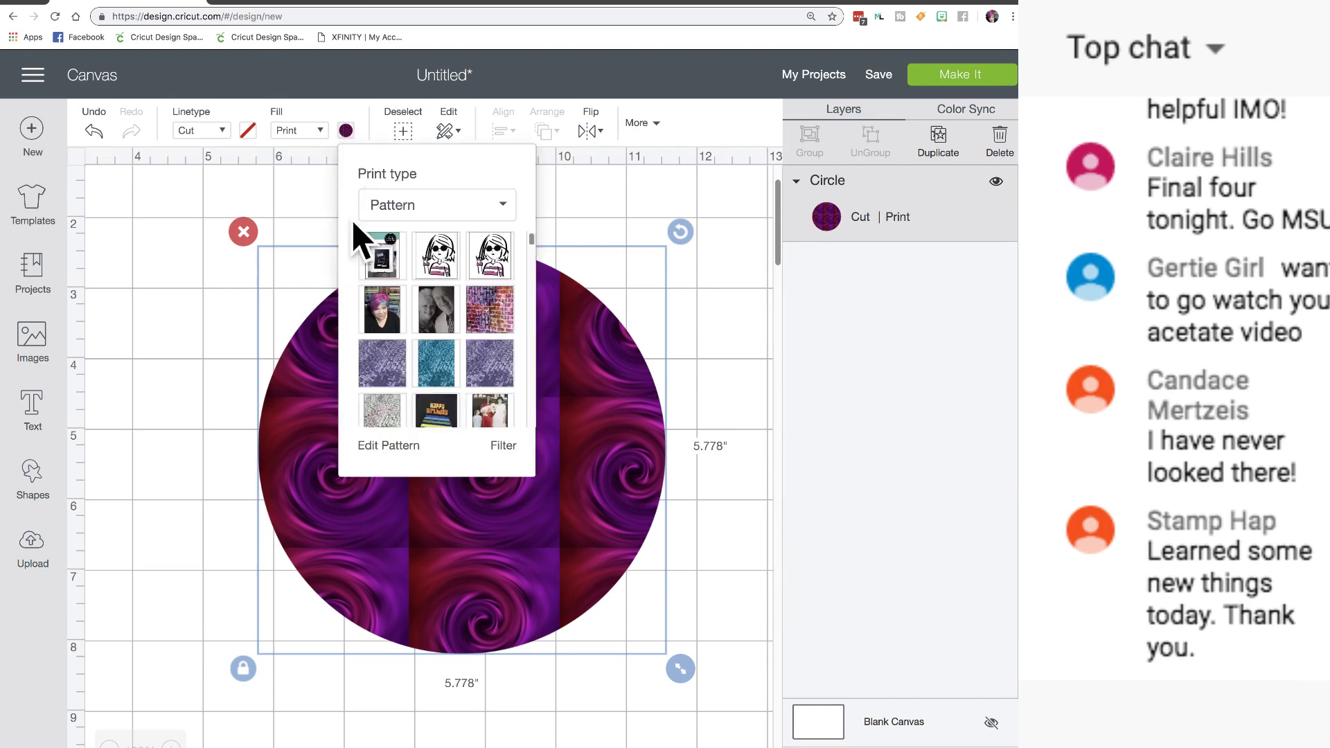
pyautogui.click(376, 452)
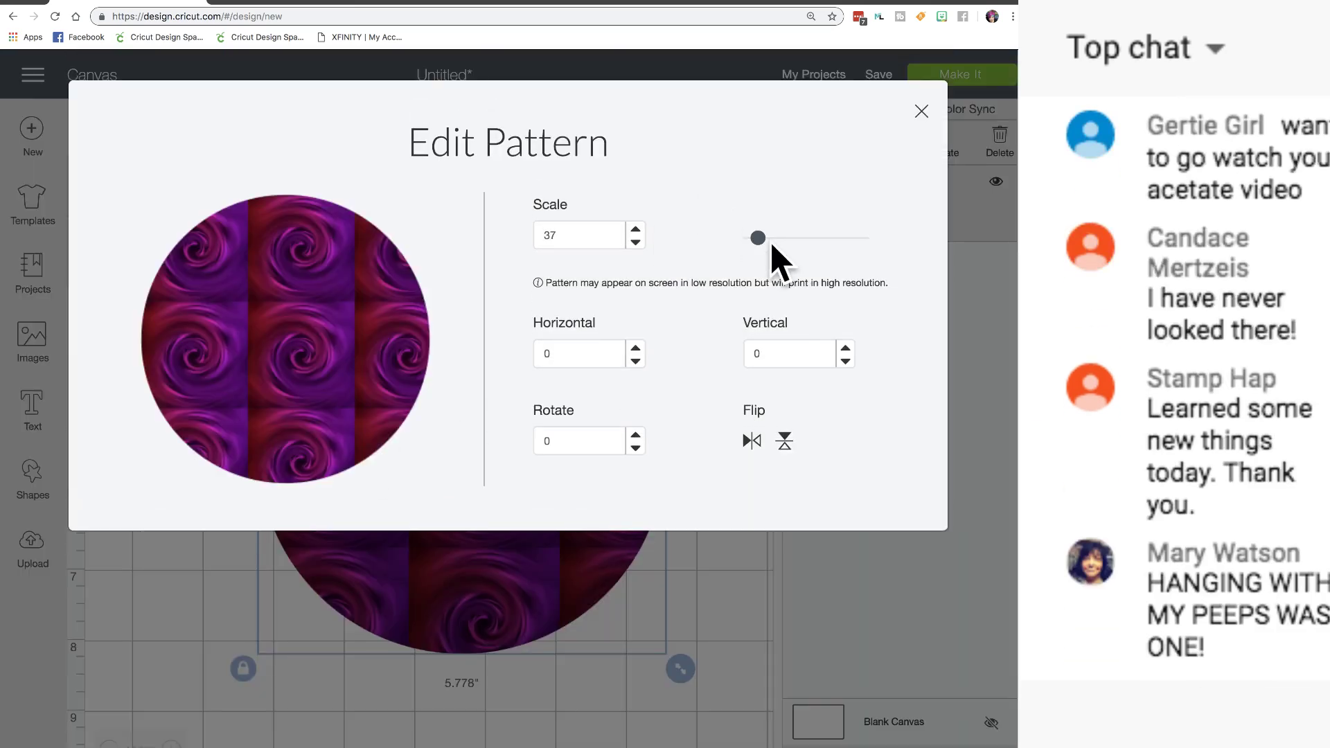
pyautogui.moveTo(758, 238); pyautogui.dragTo(836, 237)
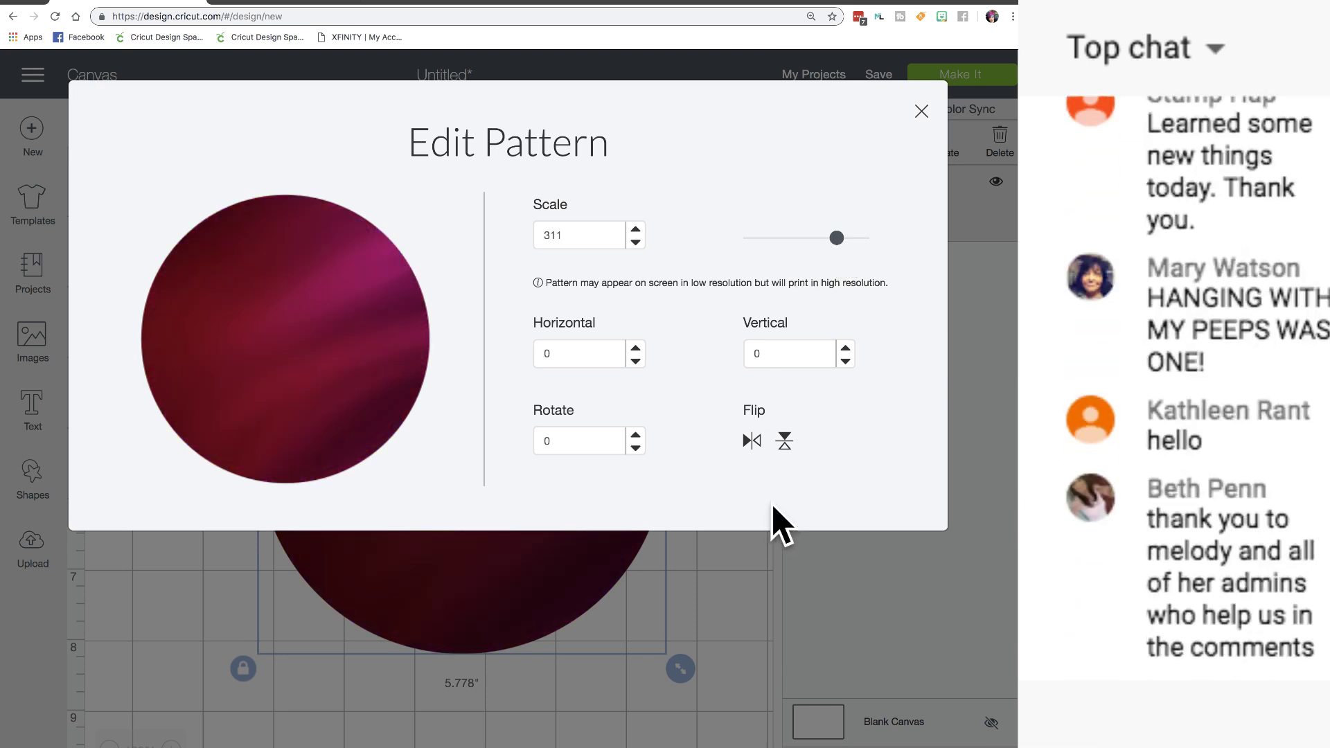
# - Flip the pattern vertically, and toggle its horizontal flip on and back off
pyautogui.click(785, 447)
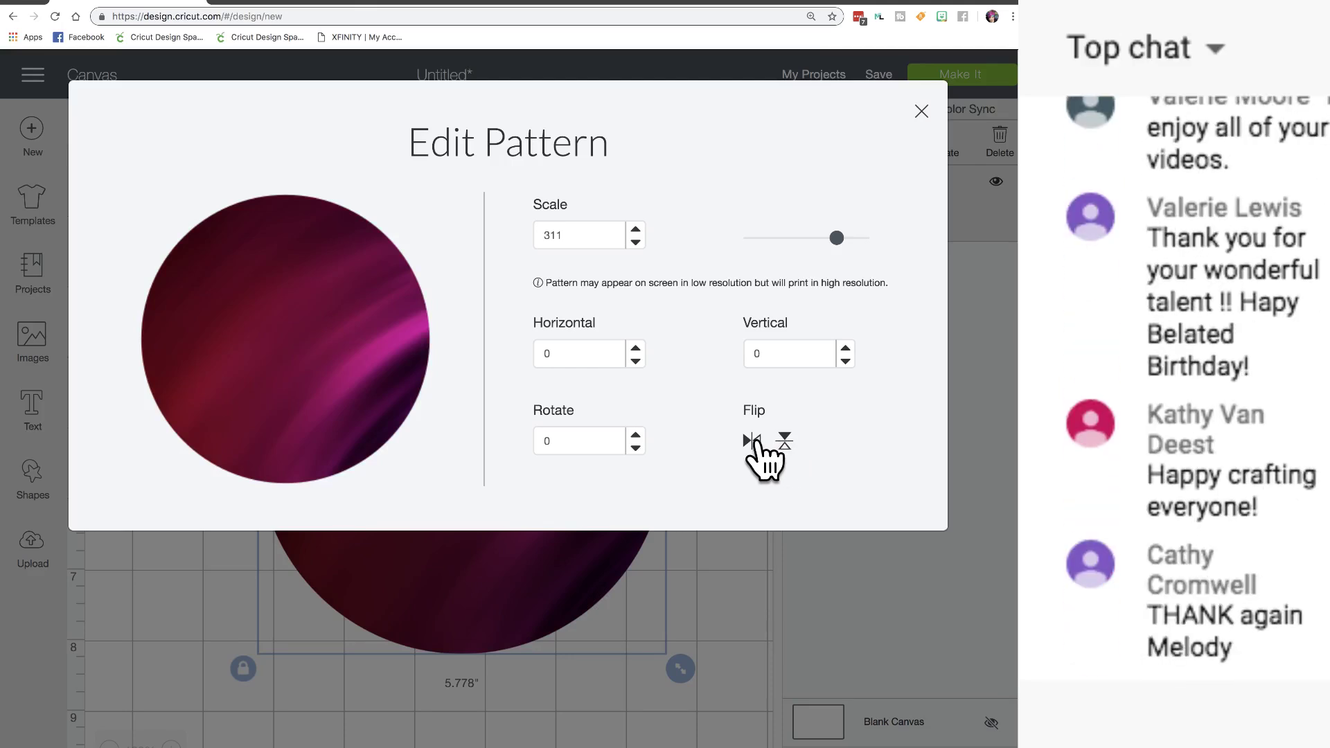
pyautogui.click(756, 442)
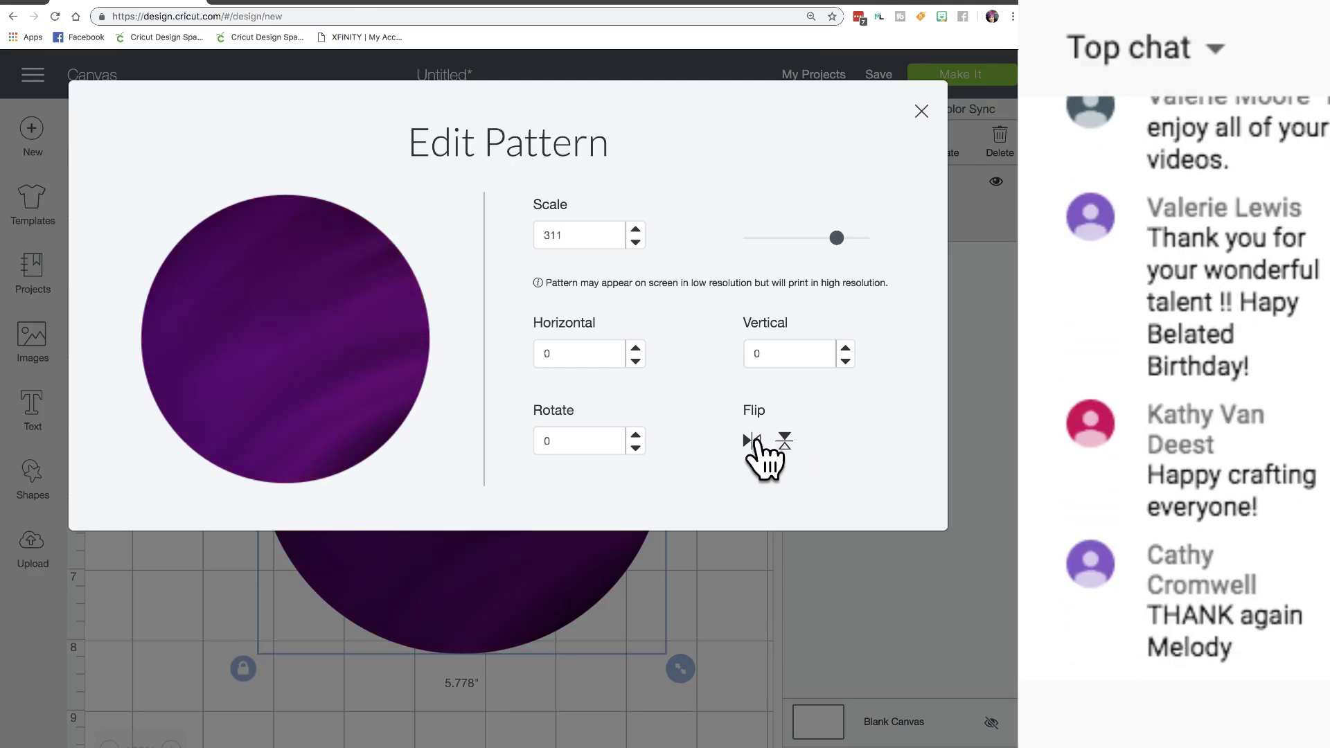
pyautogui.click(754, 441)
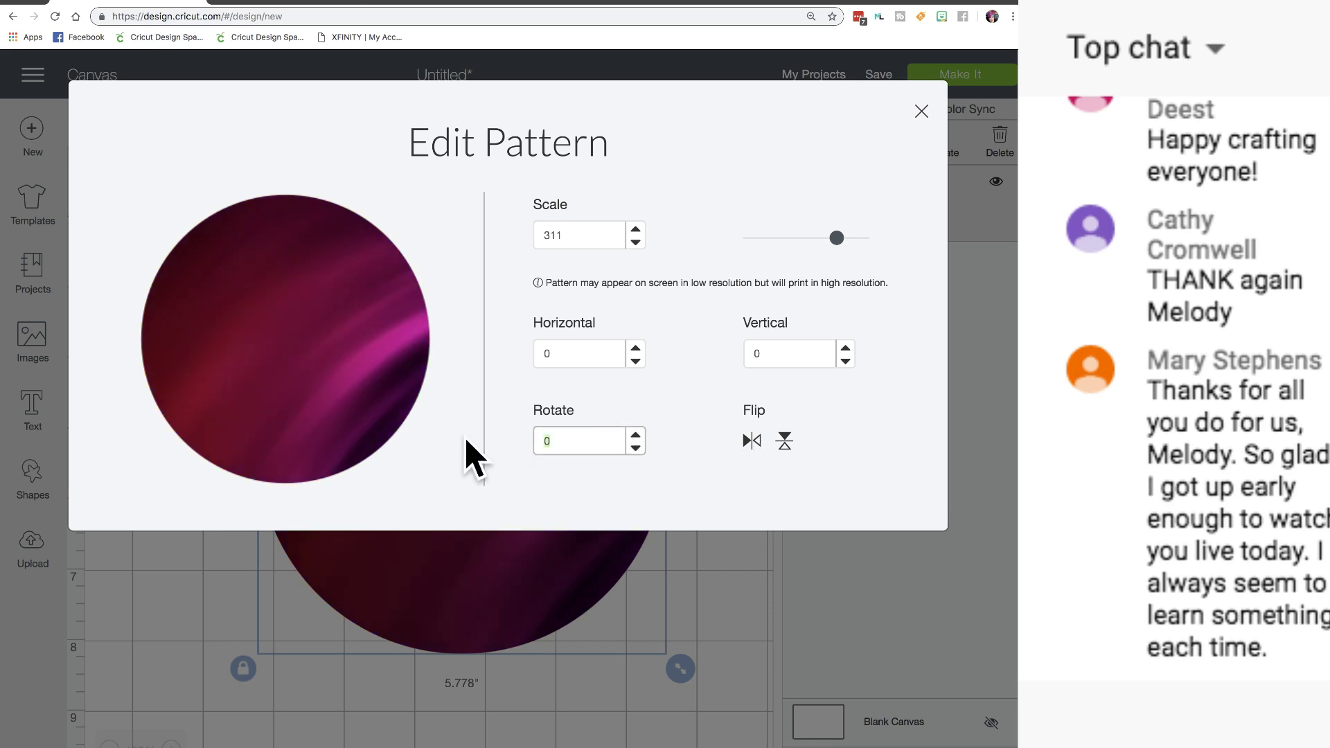
# - Try to set the pattern's rotation to 500
pyautogui.press('BackSpace')
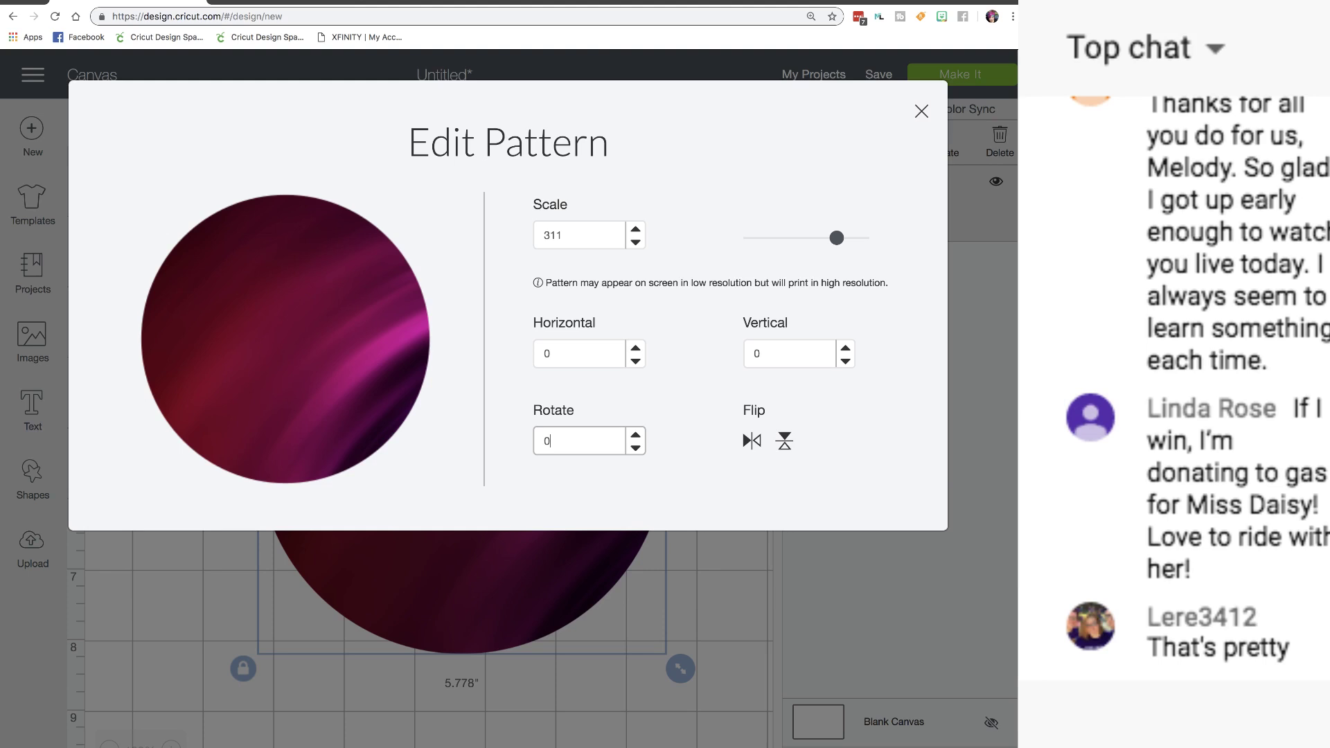
pyautogui.write('500')
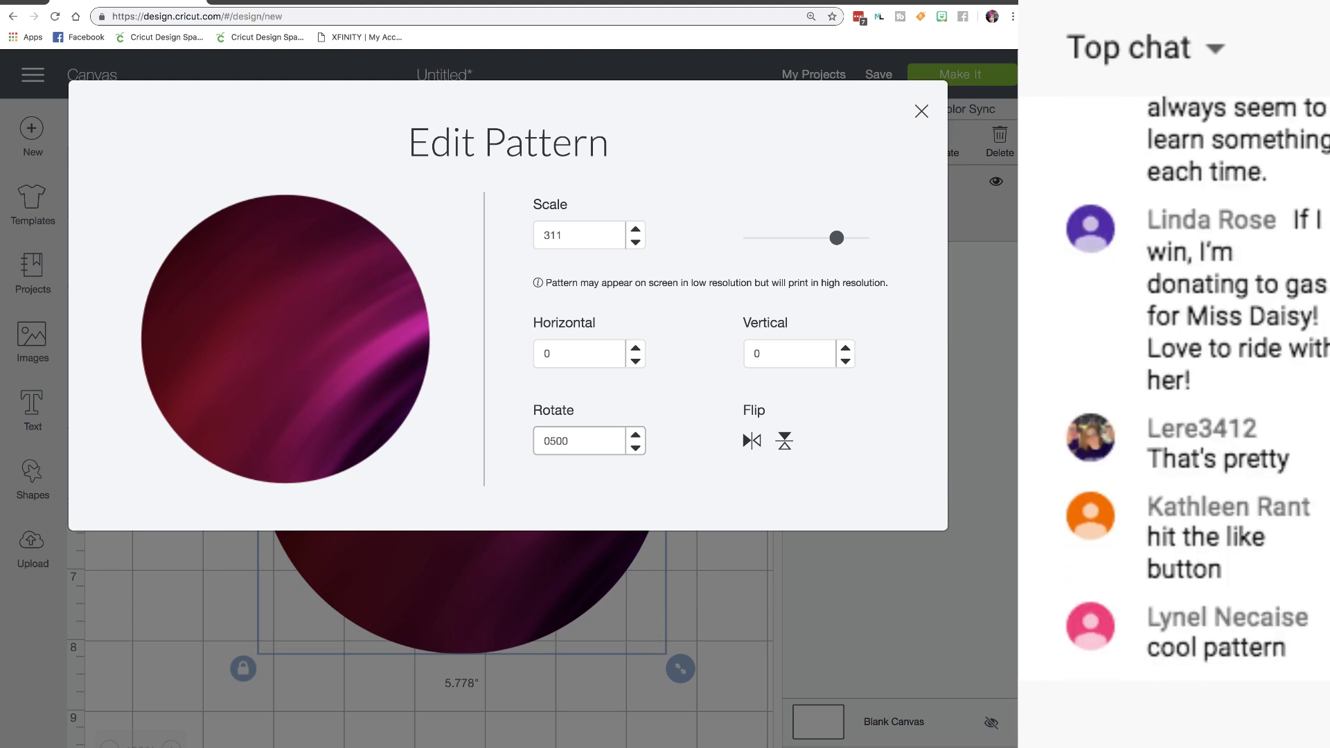
pyautogui.click(551, 441)
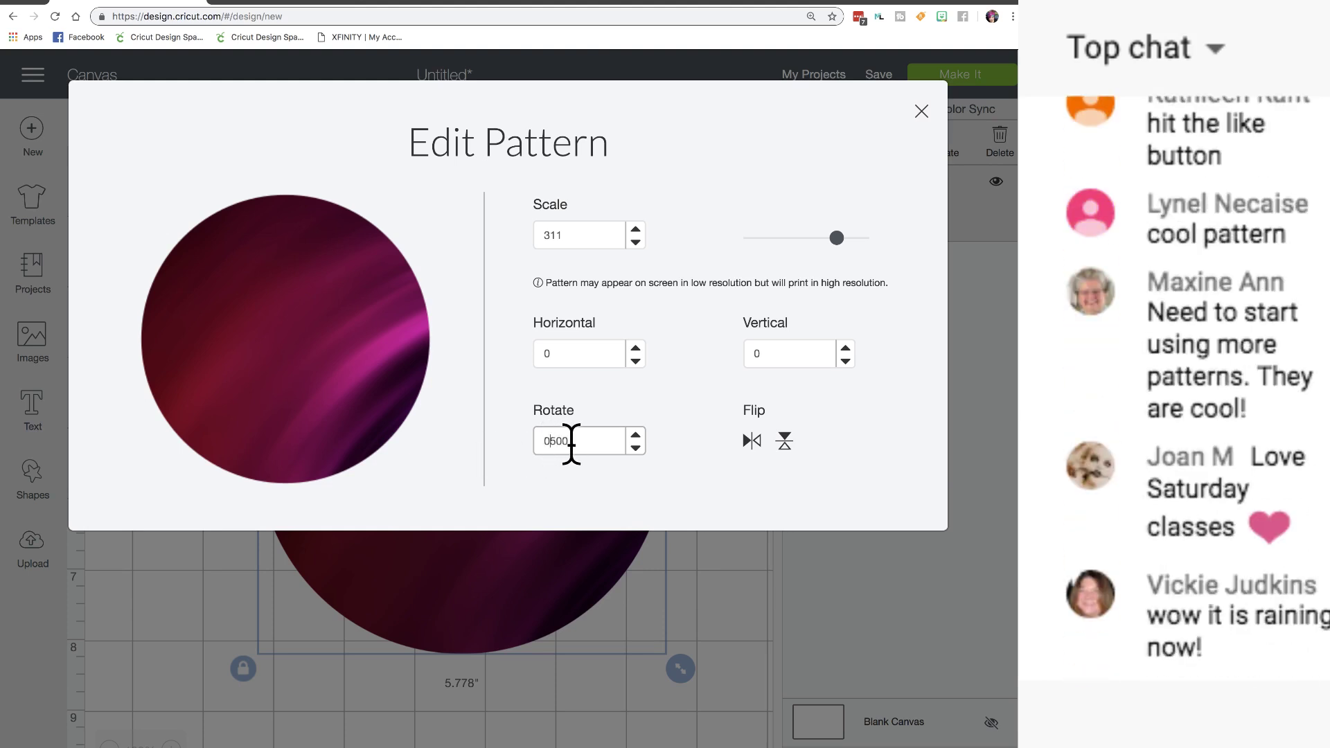
pyautogui.press('BackSpace')
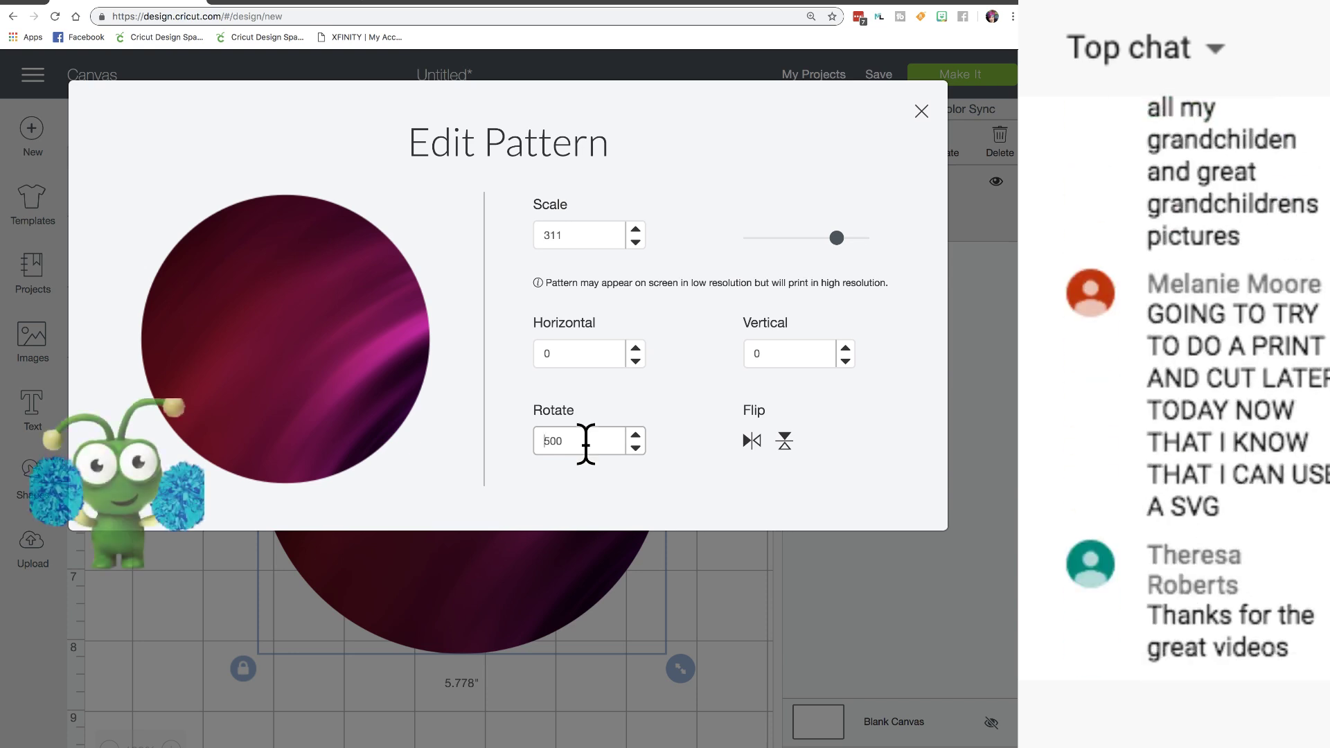
pyautogui.press('Return')
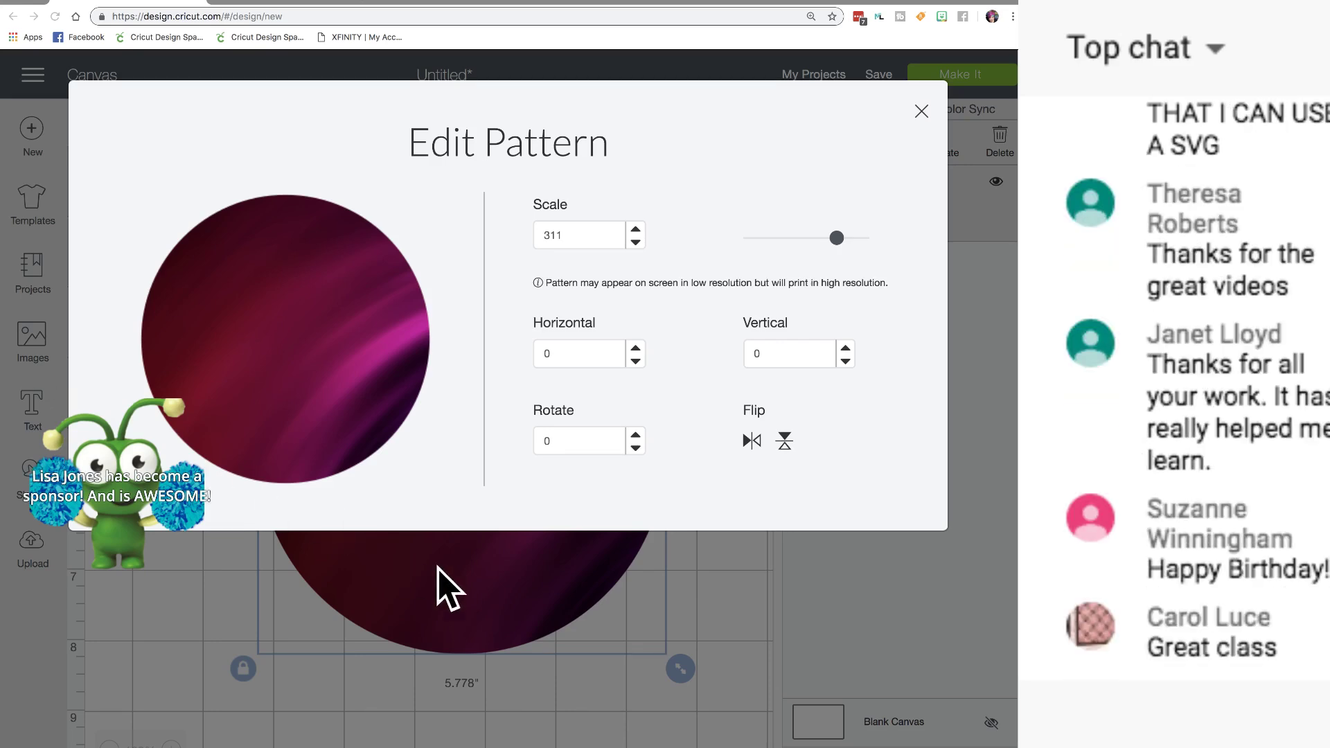
# - Set the pattern's rotation to 26 and its scale to 334
pyautogui.click(634, 436)
pyautogui.moveTo(634, 437); pyautogui.dragTo(635, 436)
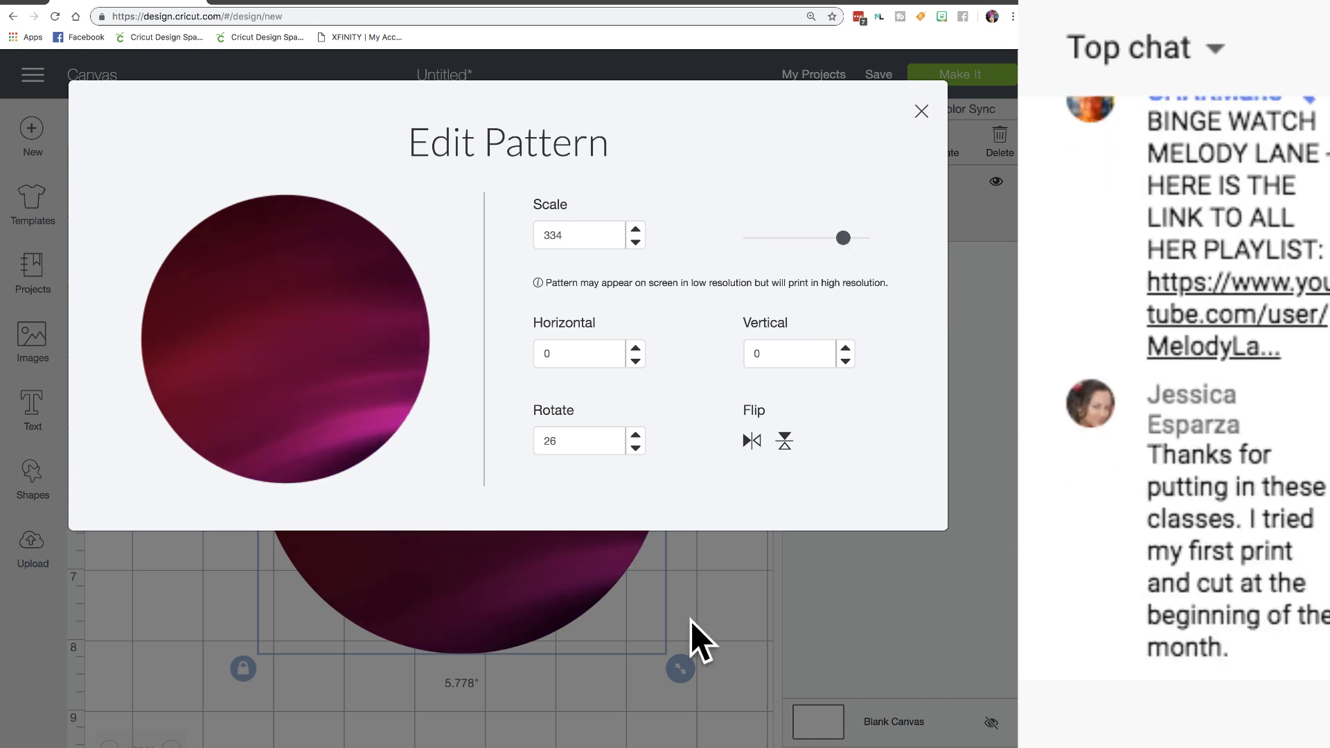
# - Shift the pattern inside the circle to a horizontal offset of -11 and a vertical offset of -10
pyautogui.click(635, 361)
pyautogui.click(635, 361)
pyautogui.click(635, 361)
pyautogui.click(636, 361)
pyautogui.click(635, 361)
pyautogui.click(635, 361)
pyautogui.click(635, 361)
pyautogui.click(635, 361)
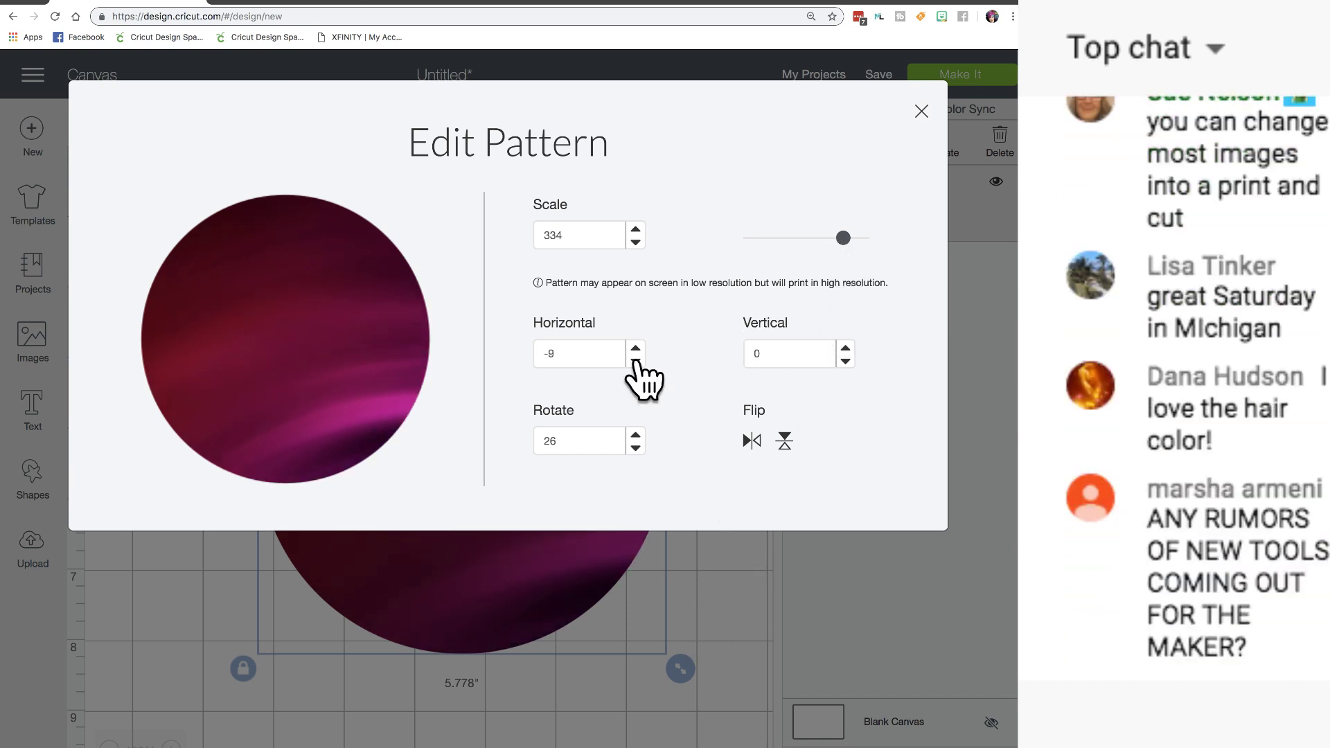
pyautogui.click(845, 361)
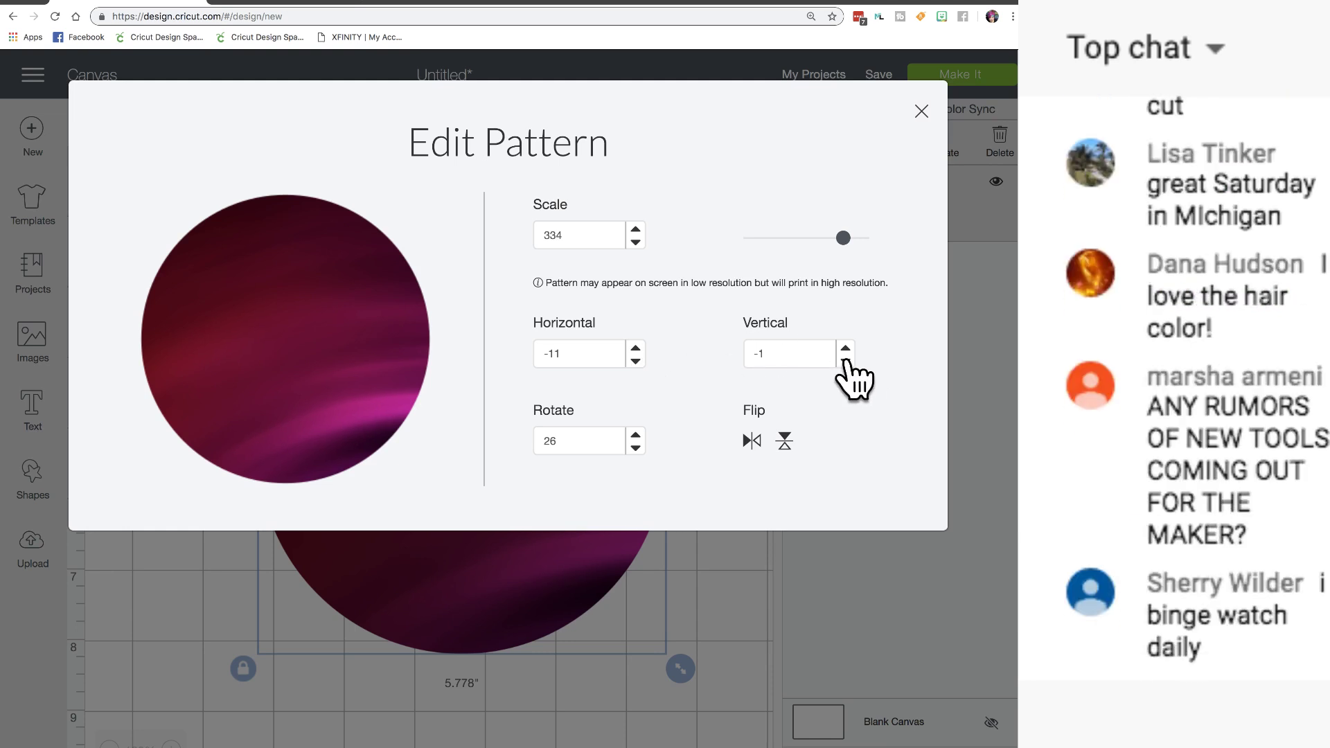
pyautogui.click(845, 361)
pyautogui.click(846, 361)
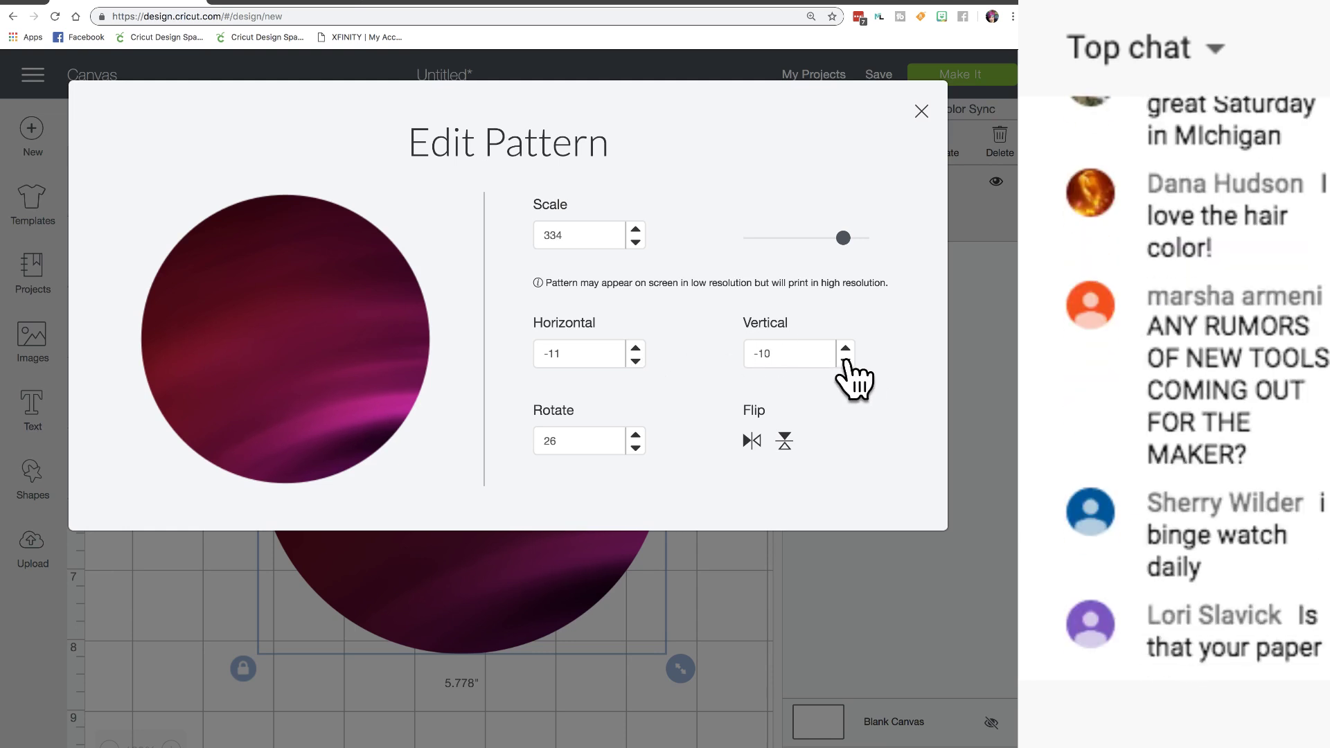
# - Set the pattern's vertical offset to 500 and close the pattern settings
pyautogui.write('100')
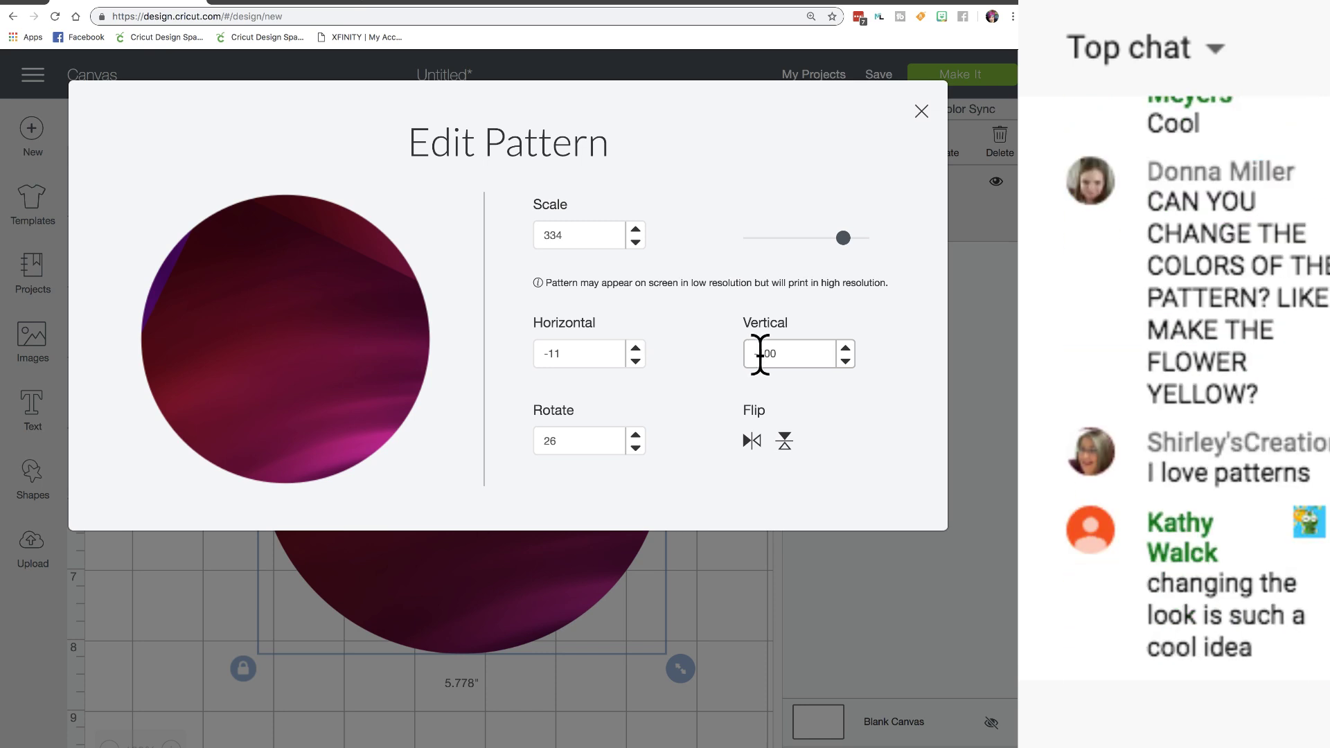
pyautogui.moveTo(758, 354); pyautogui.dragTo(743, 356)
pyautogui.press('BackSpace')
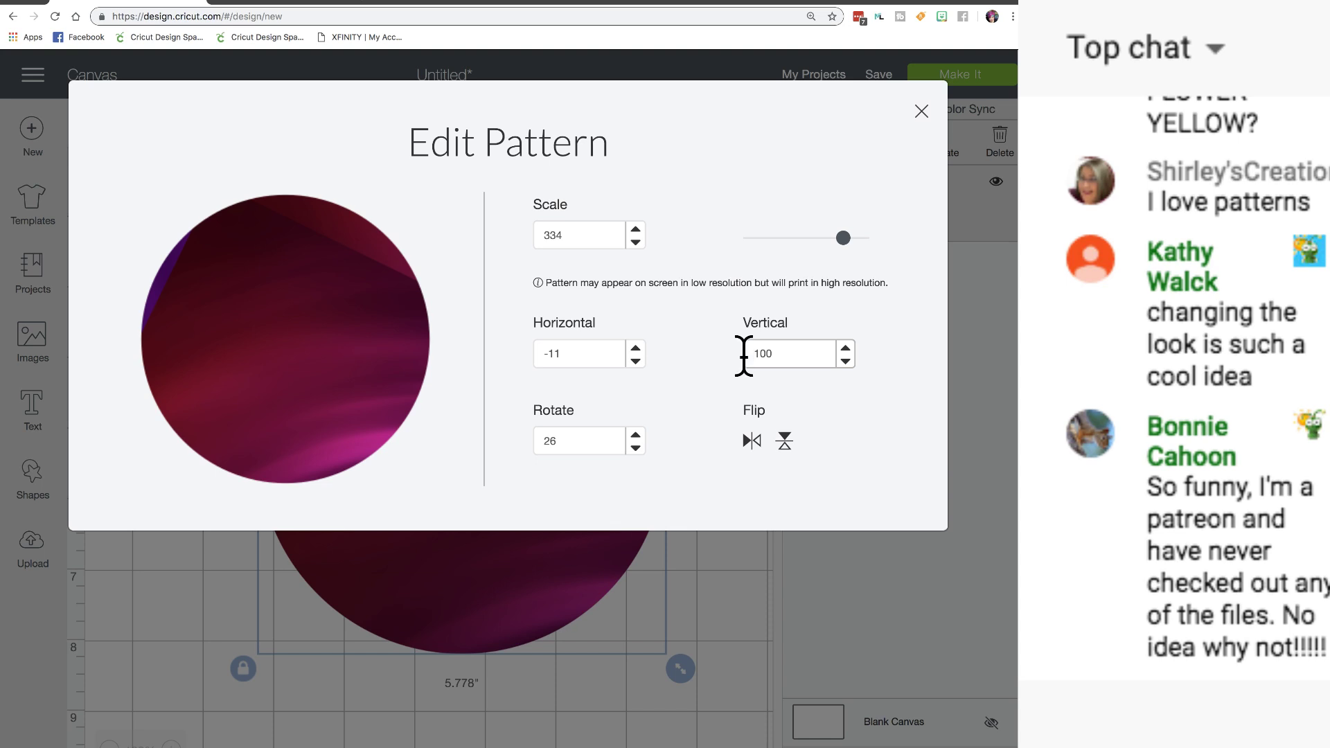
pyautogui.click(800, 355)
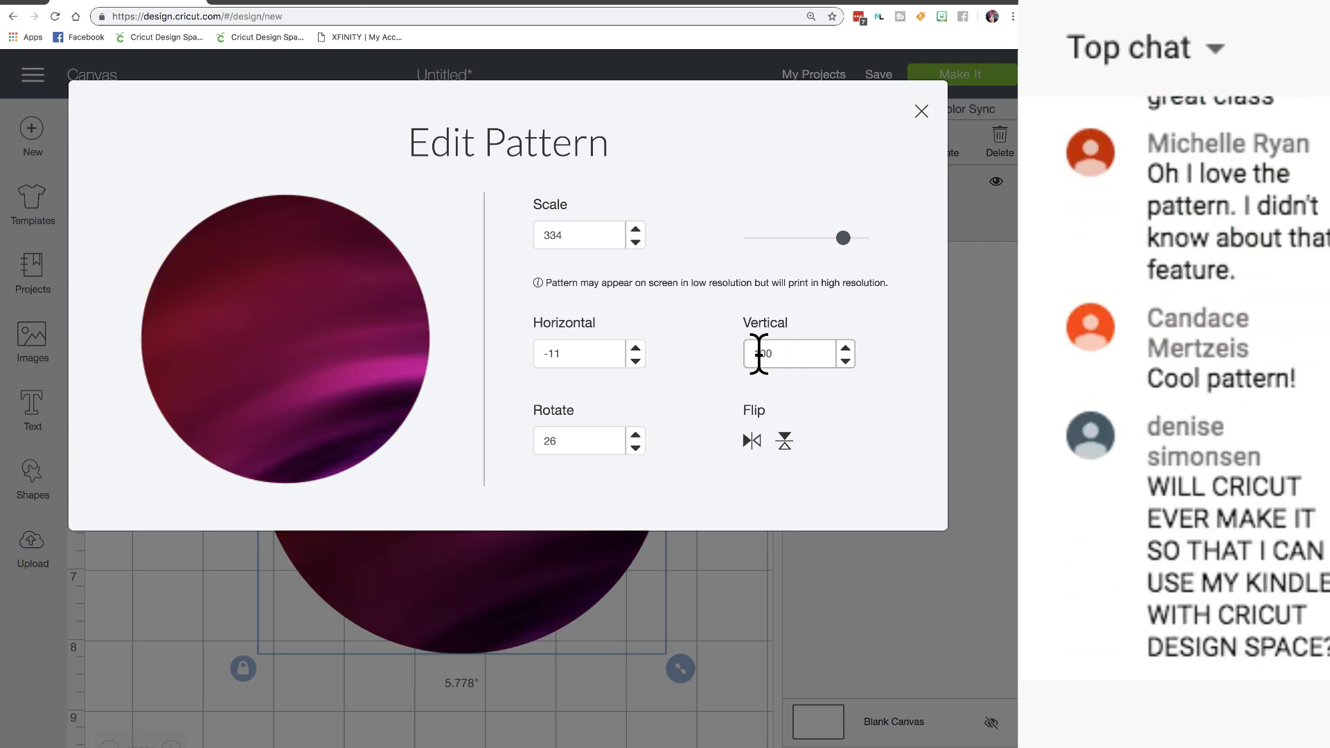
pyautogui.write('5')
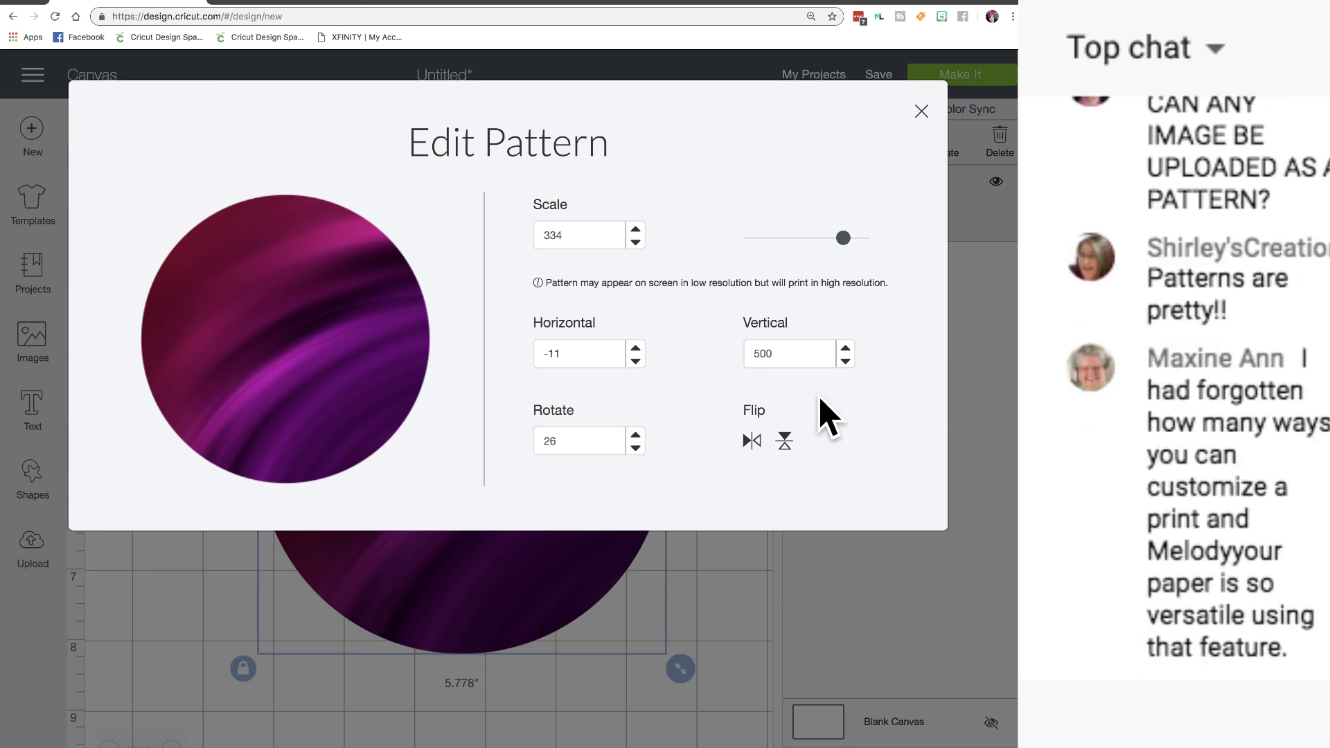
pyautogui.click(579, 690)
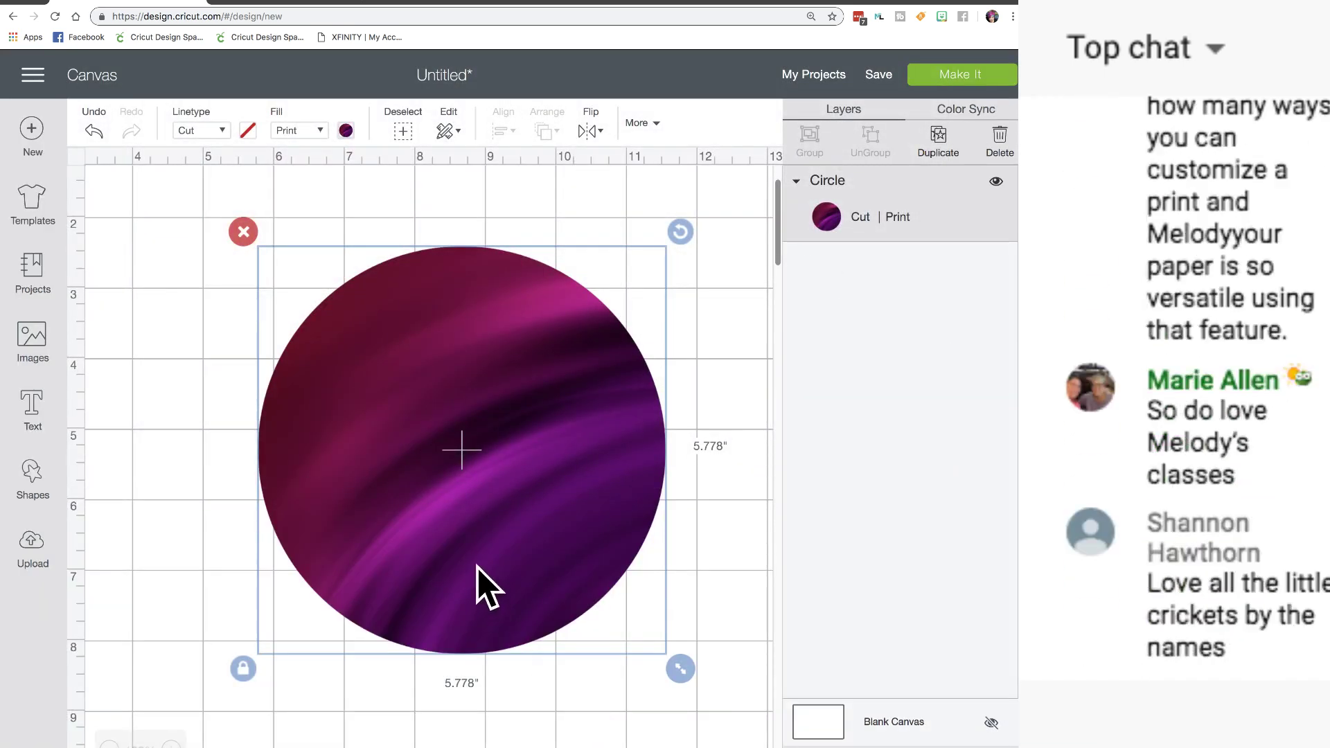
# - Move the patterned circle about 0.7 inches left and 0.2 inches up on the canvas
pyautogui.moveTo(503, 480); pyautogui.dragTo(454, 464)
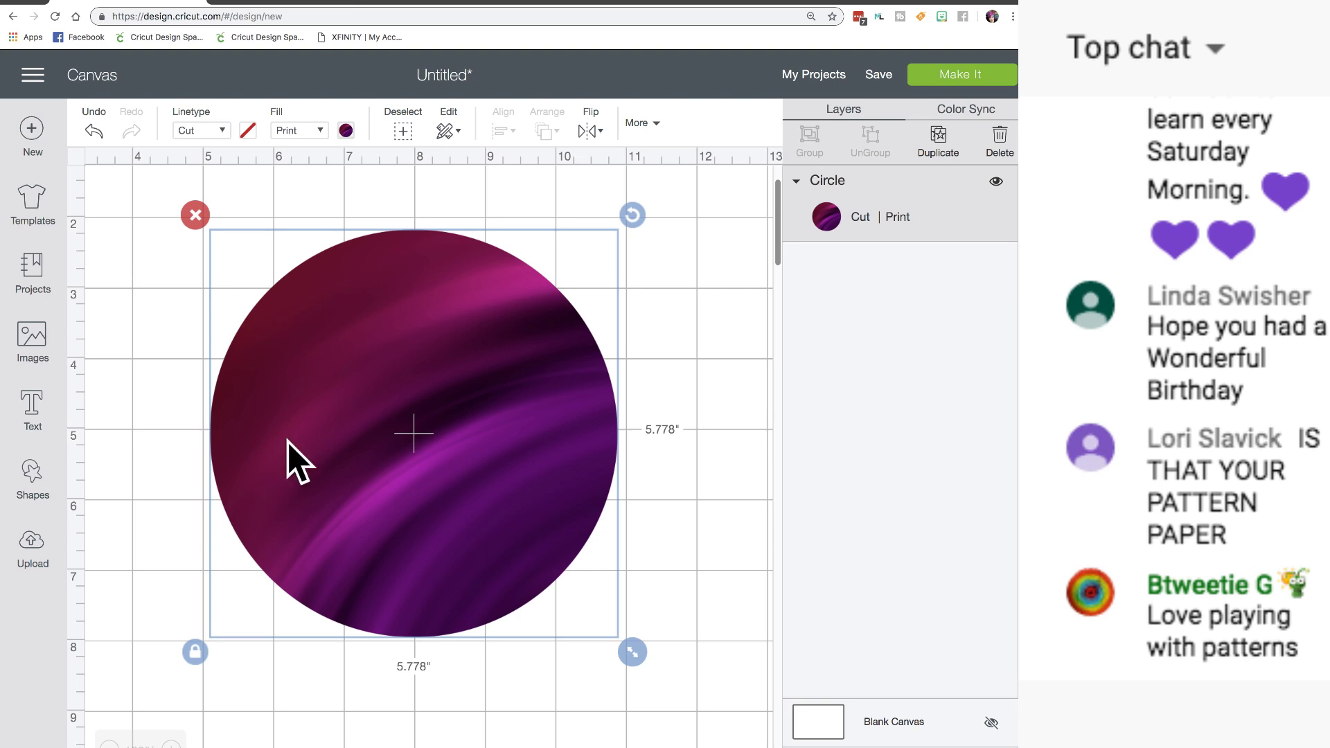
pyautogui.click(424, 469)
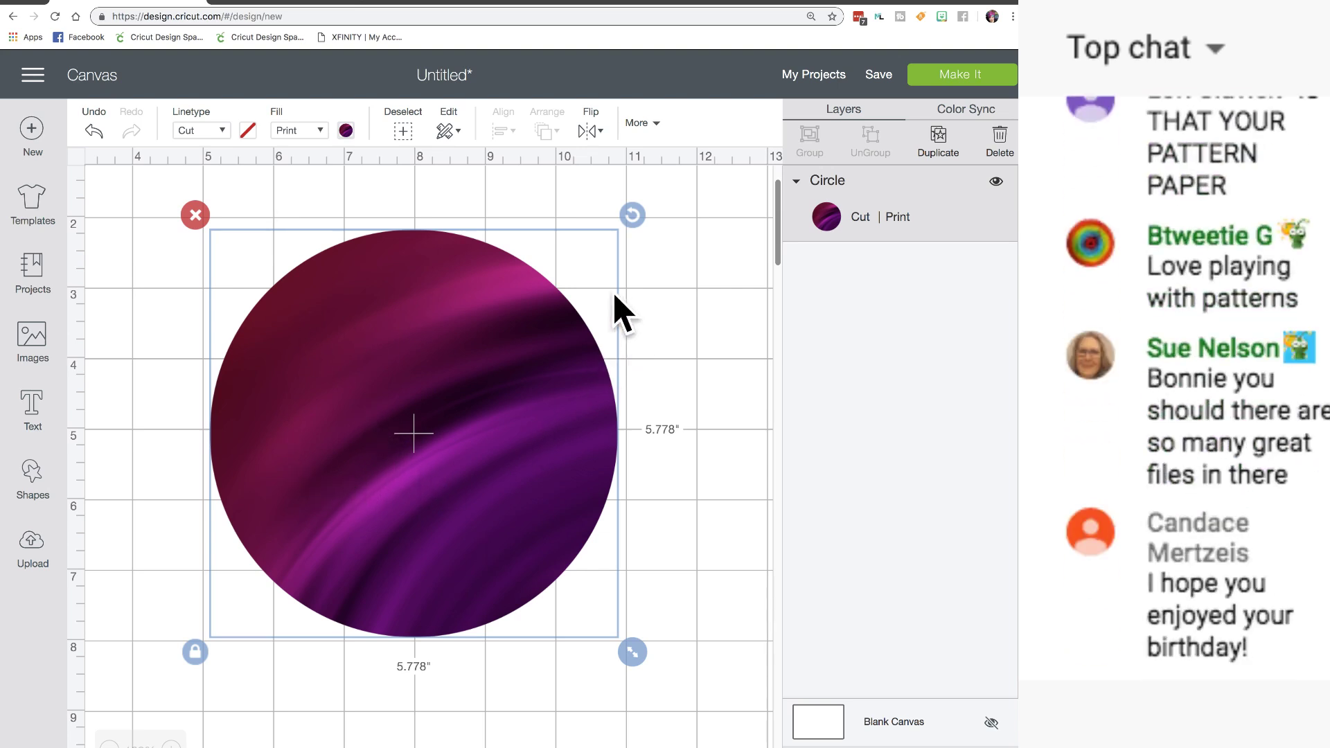
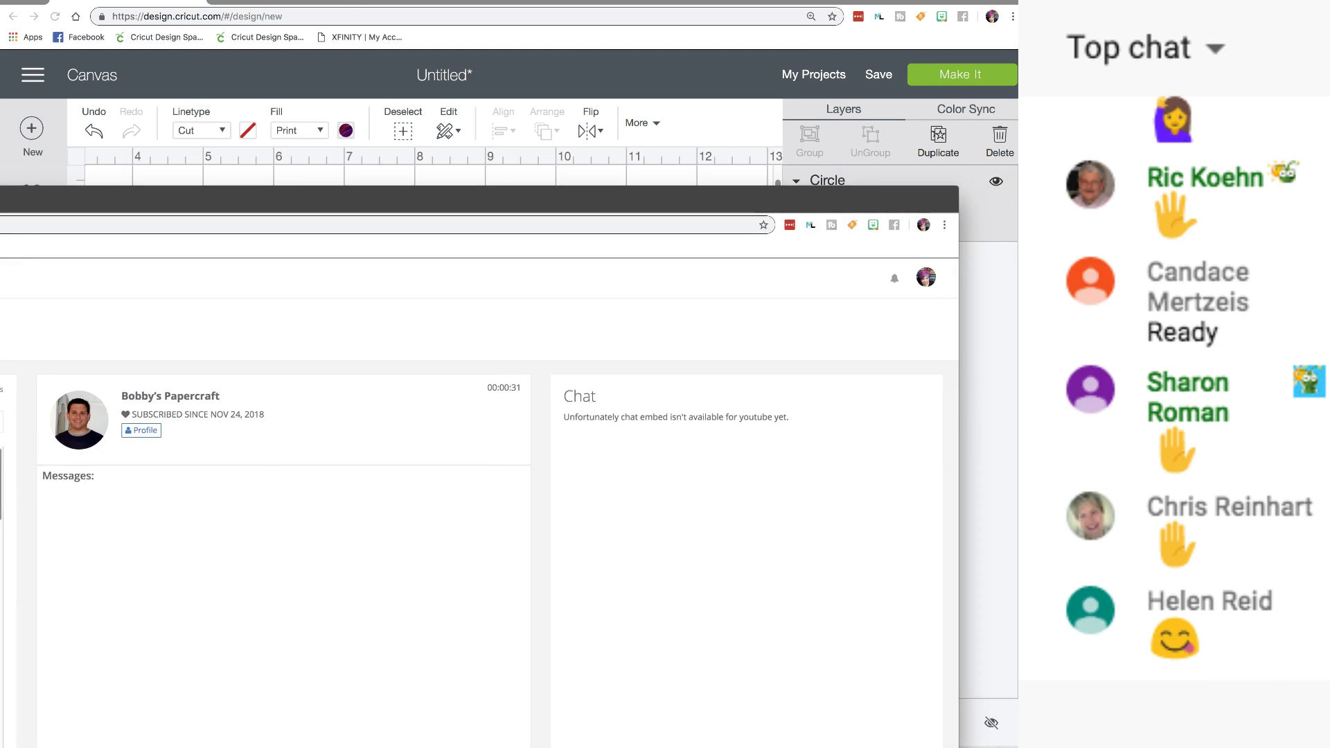
# - Move the giveaway browser window up over the canvas to show more of its page
pyautogui.moveTo(45, 208); pyautogui.dragTo(46, 109)
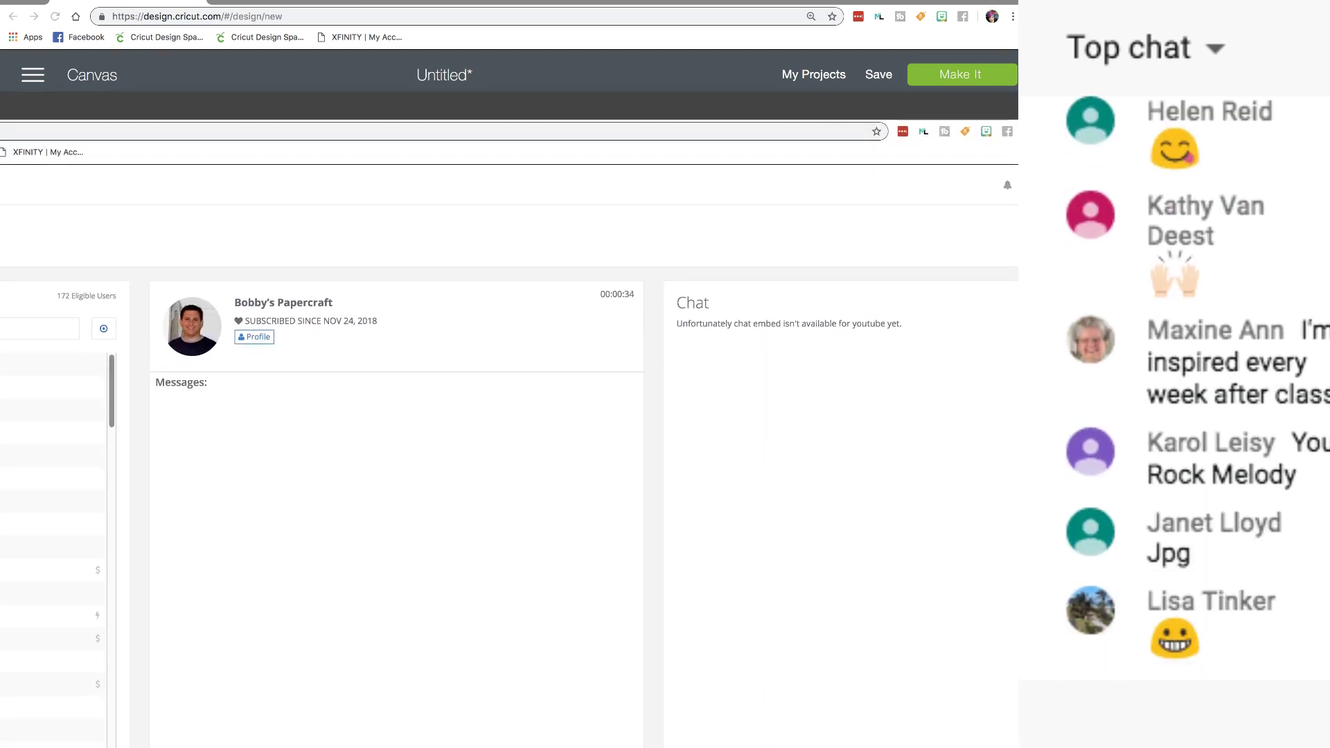